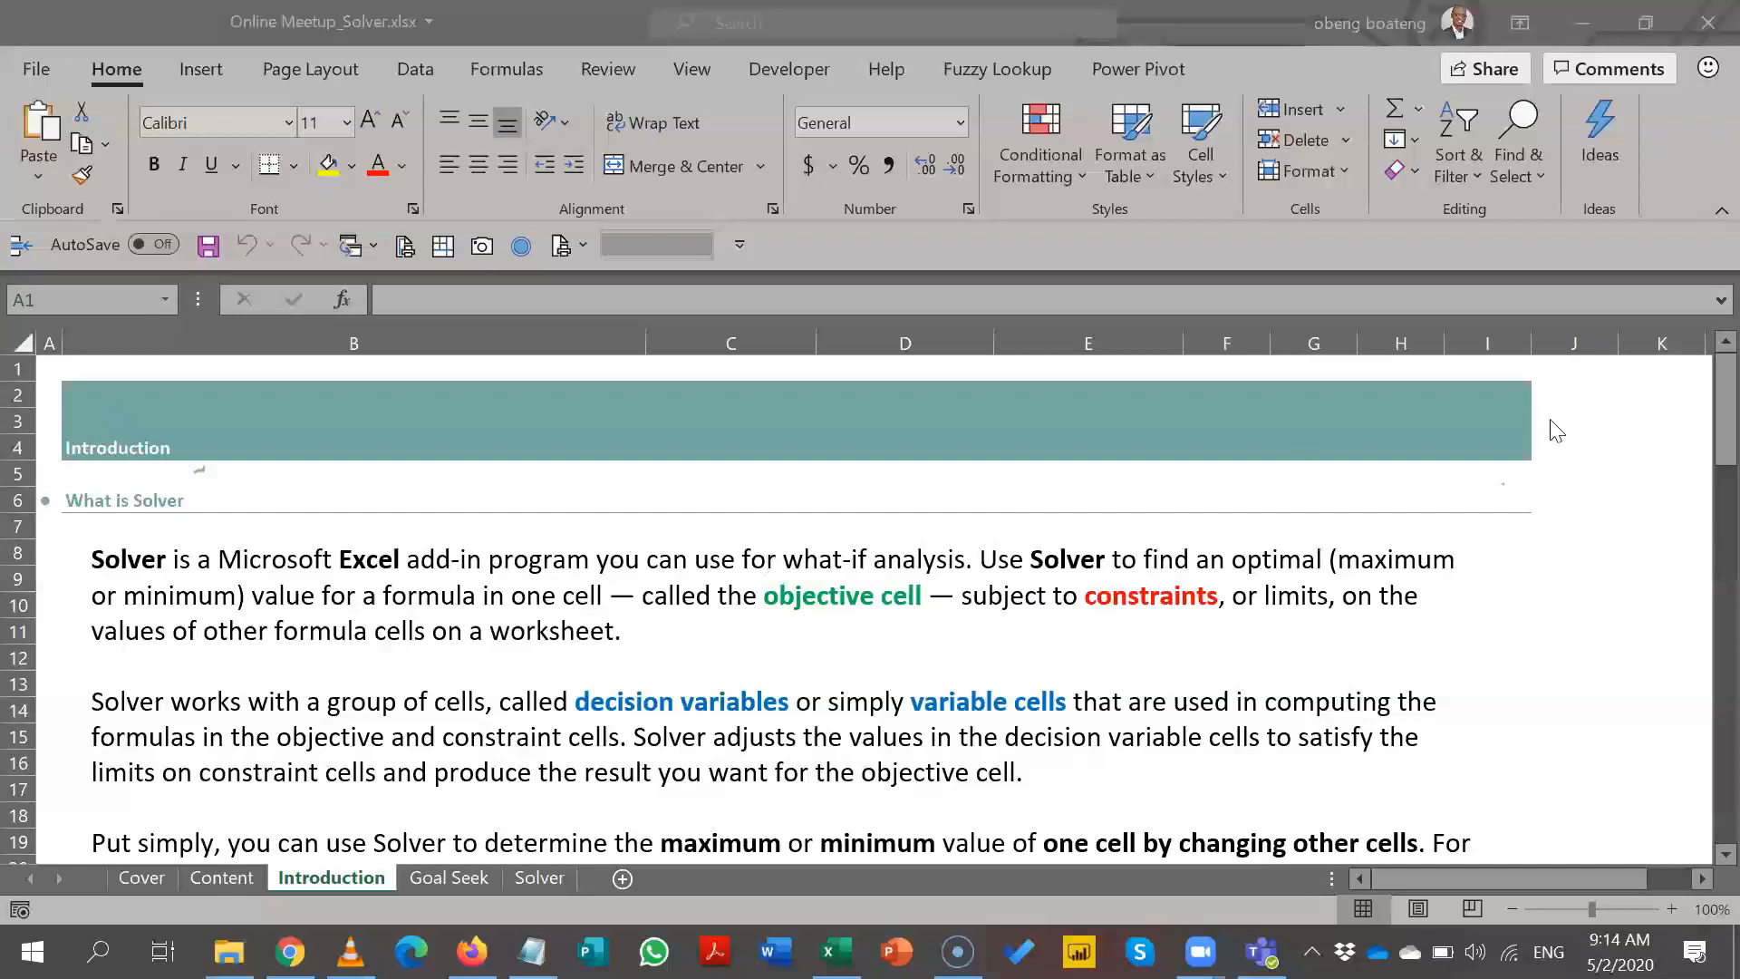
- Open the Excel Add-ins manager from the program's add-in options
left_click(1698, 439)
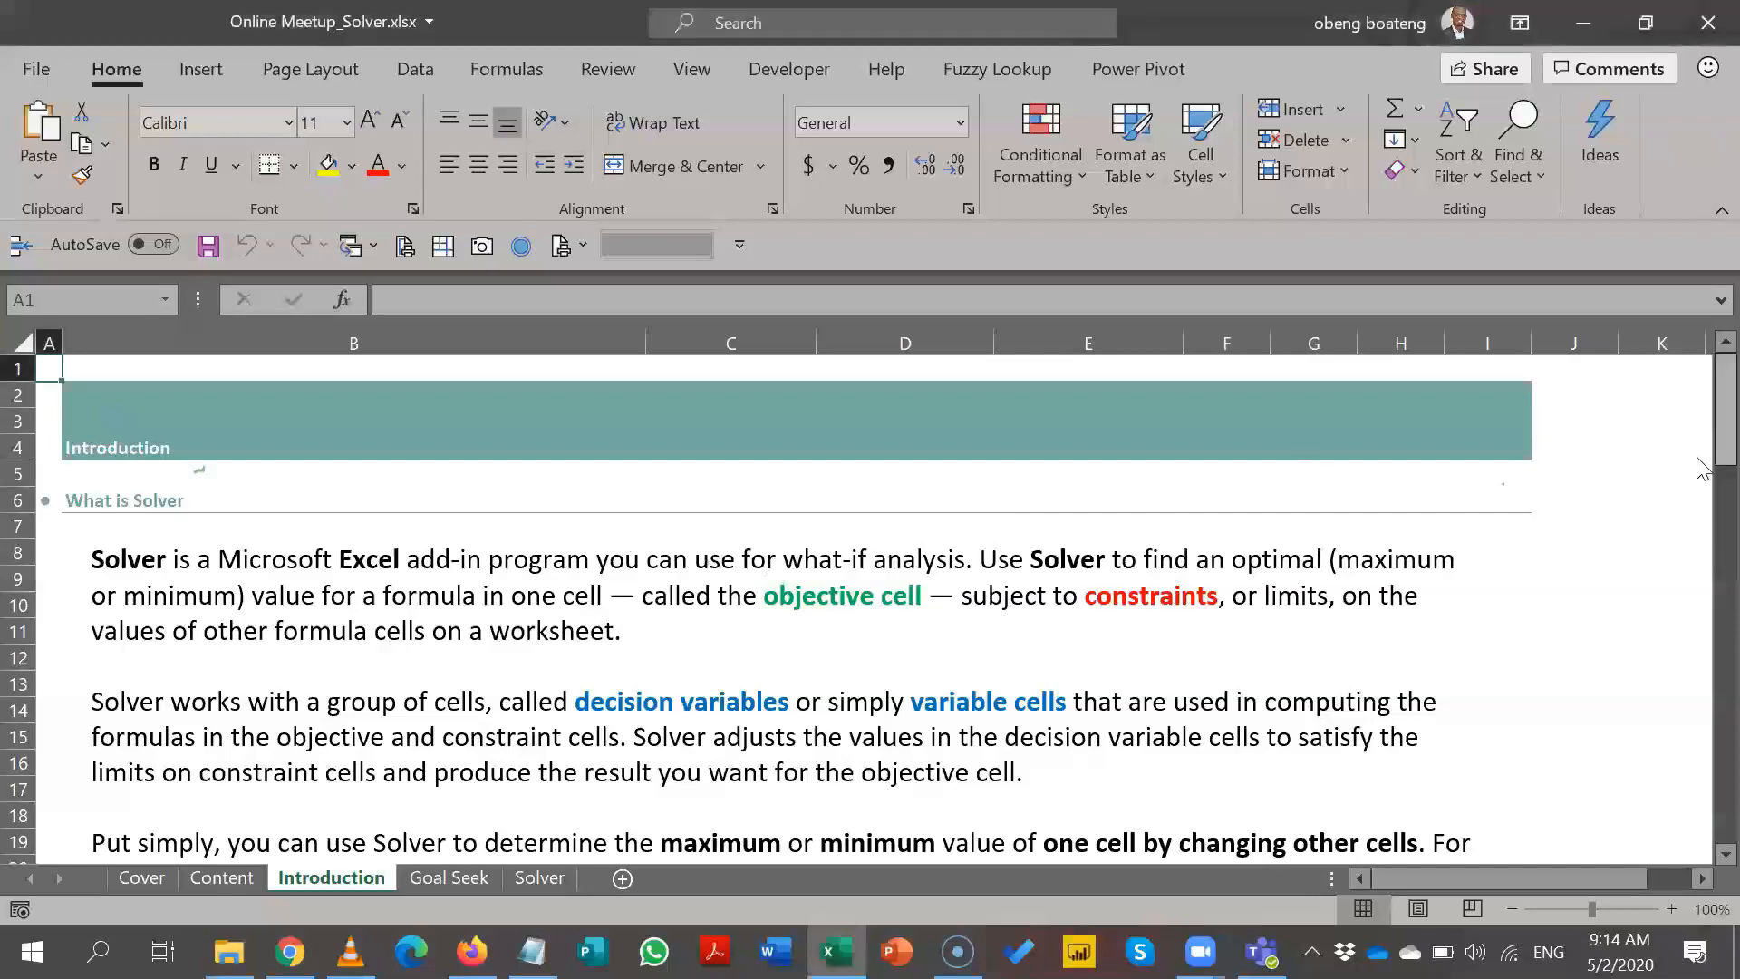
left_click_drag(1702, 467, 1702, 659)
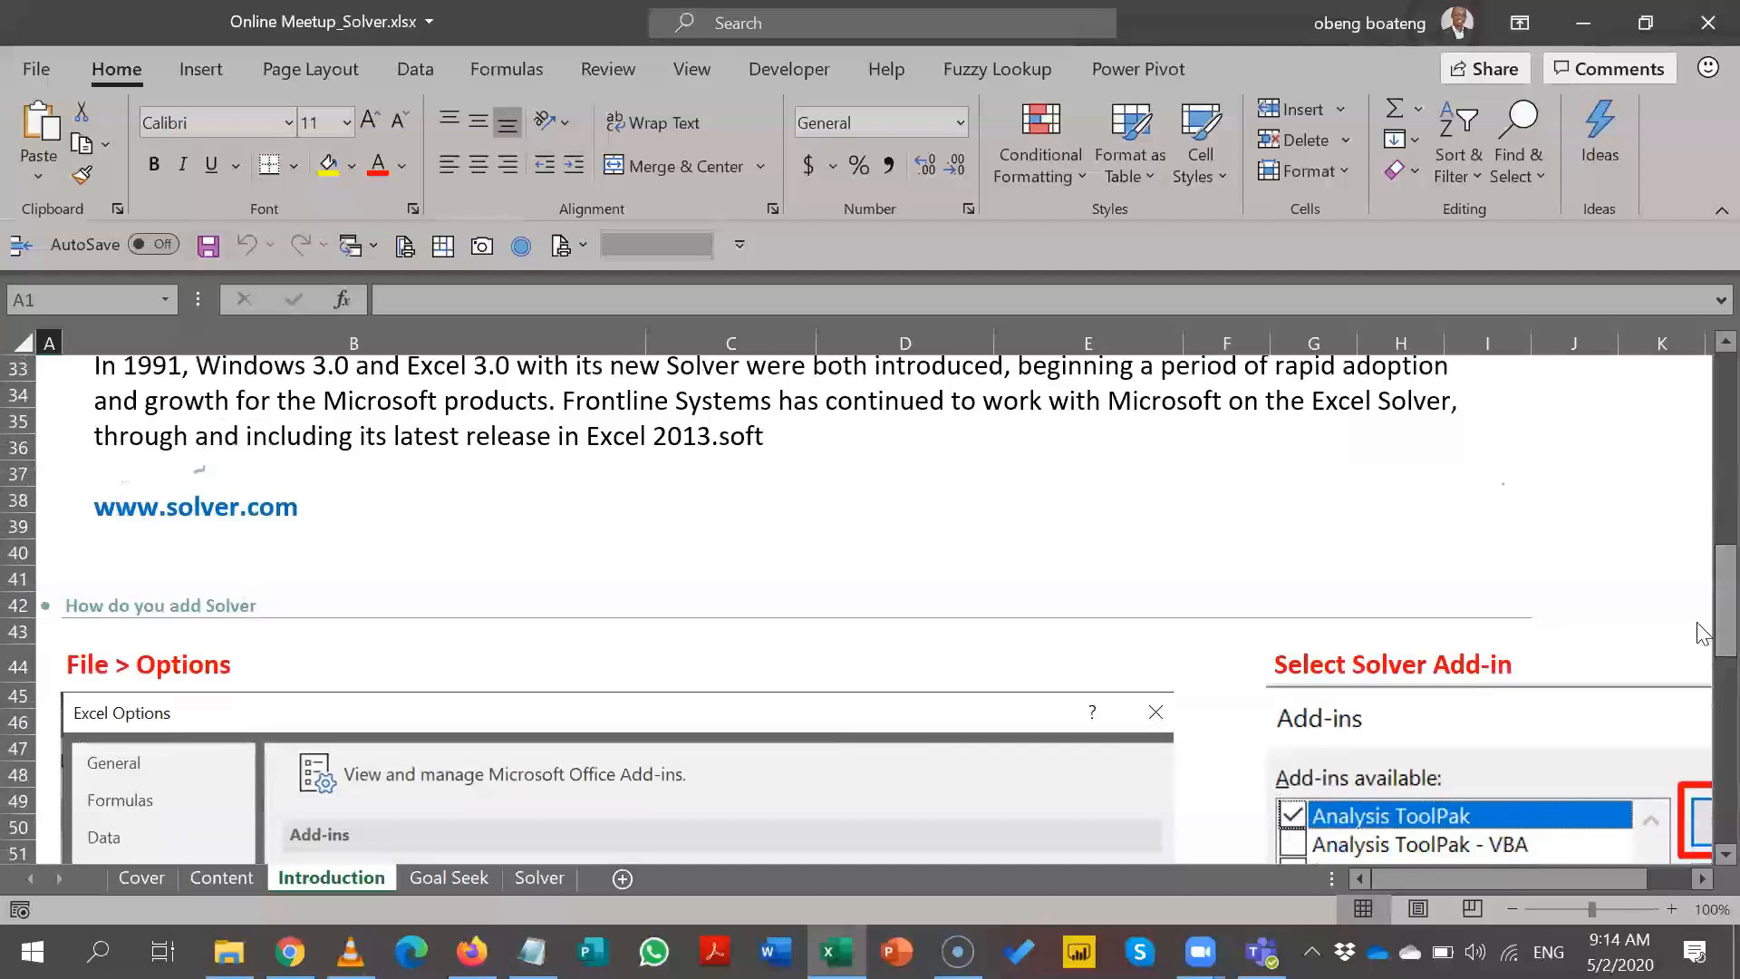
left_click_drag(1699, 628, 1699, 445)
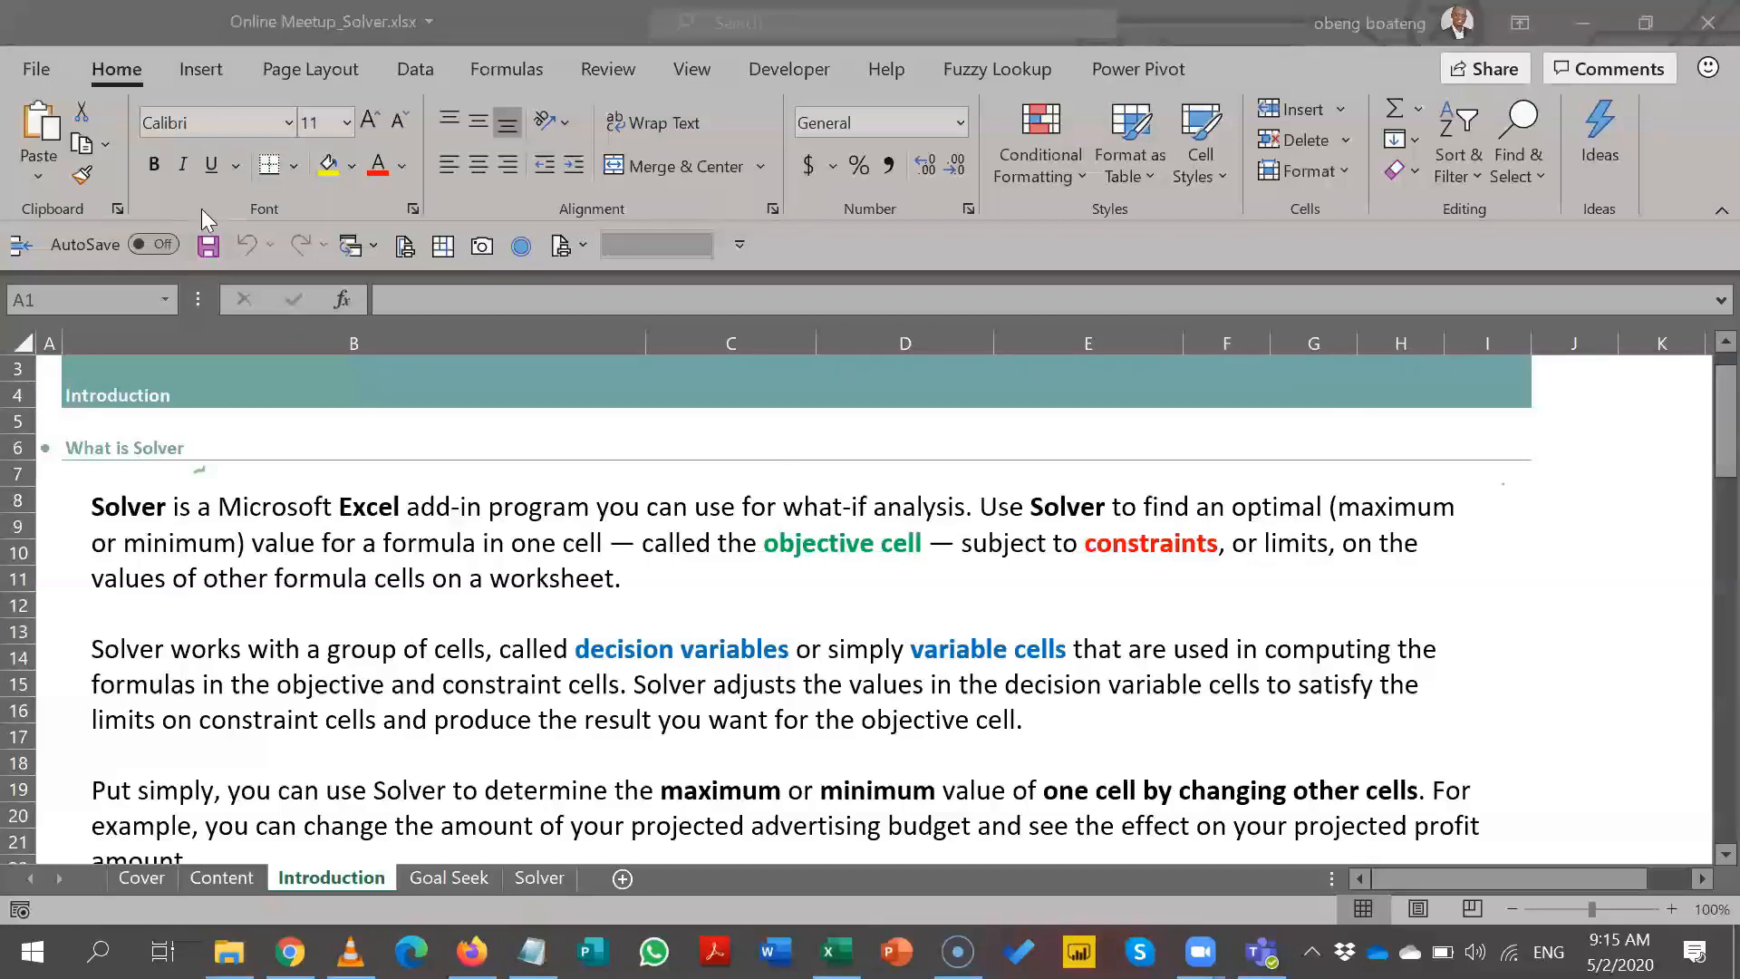
left_click(30, 67)
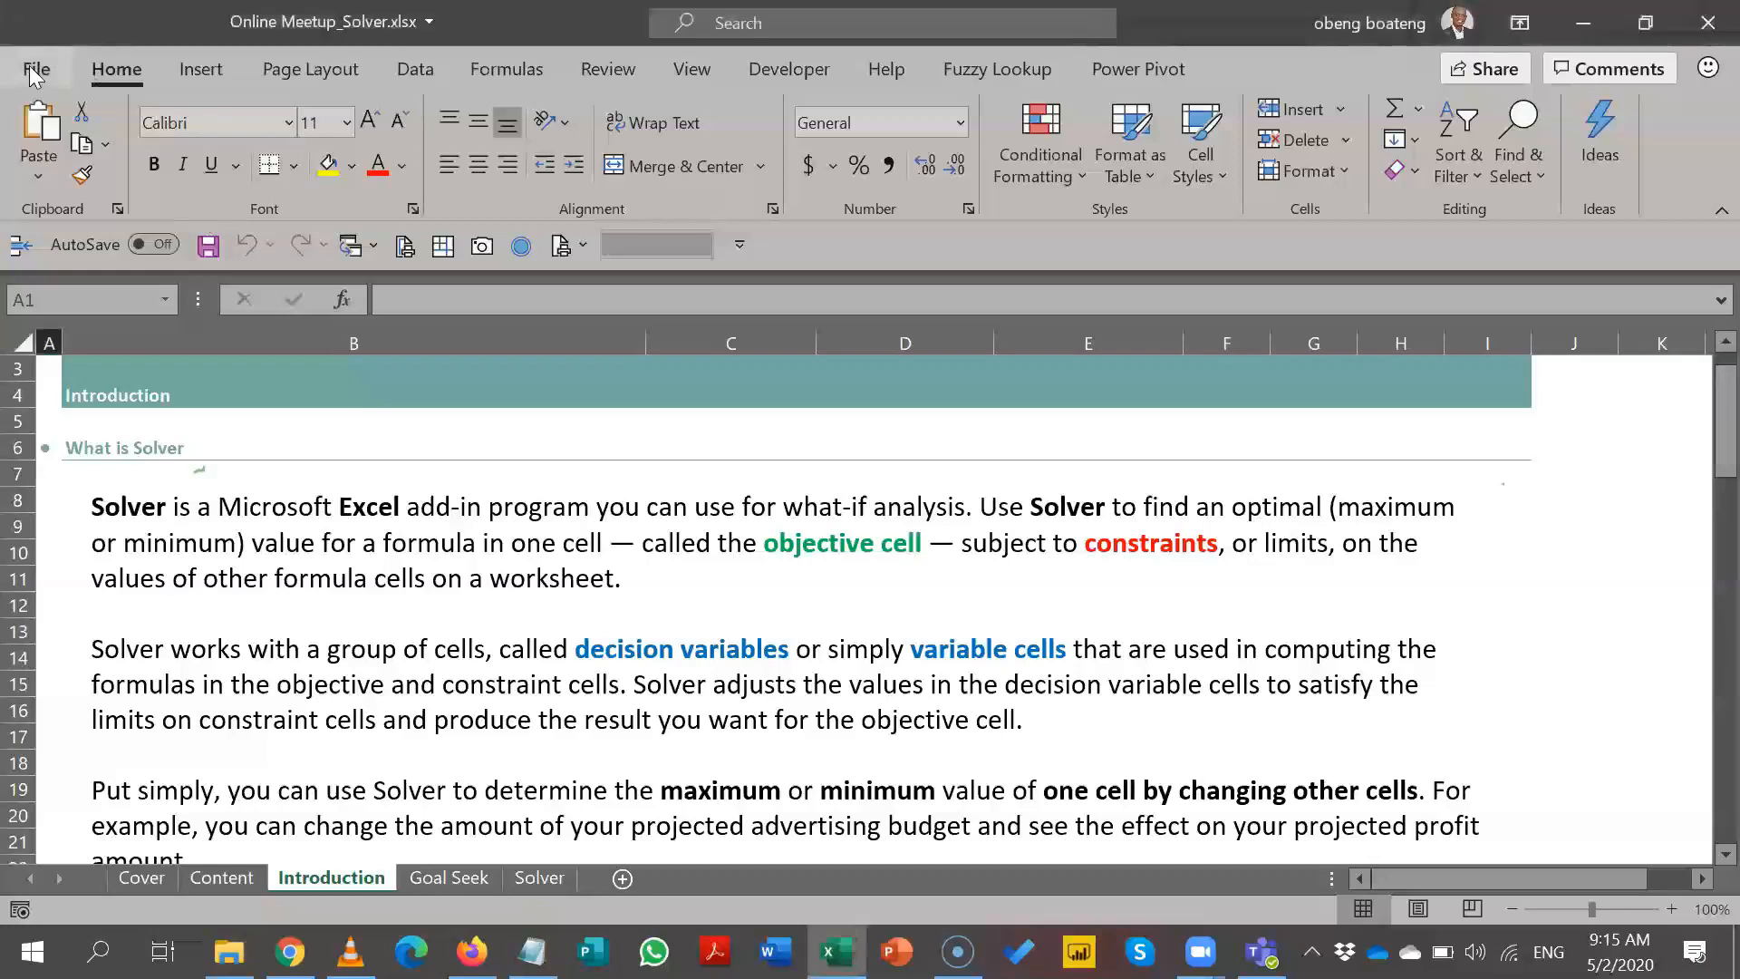
left_click(29, 65)
key("Escape")
left_click(29, 65)
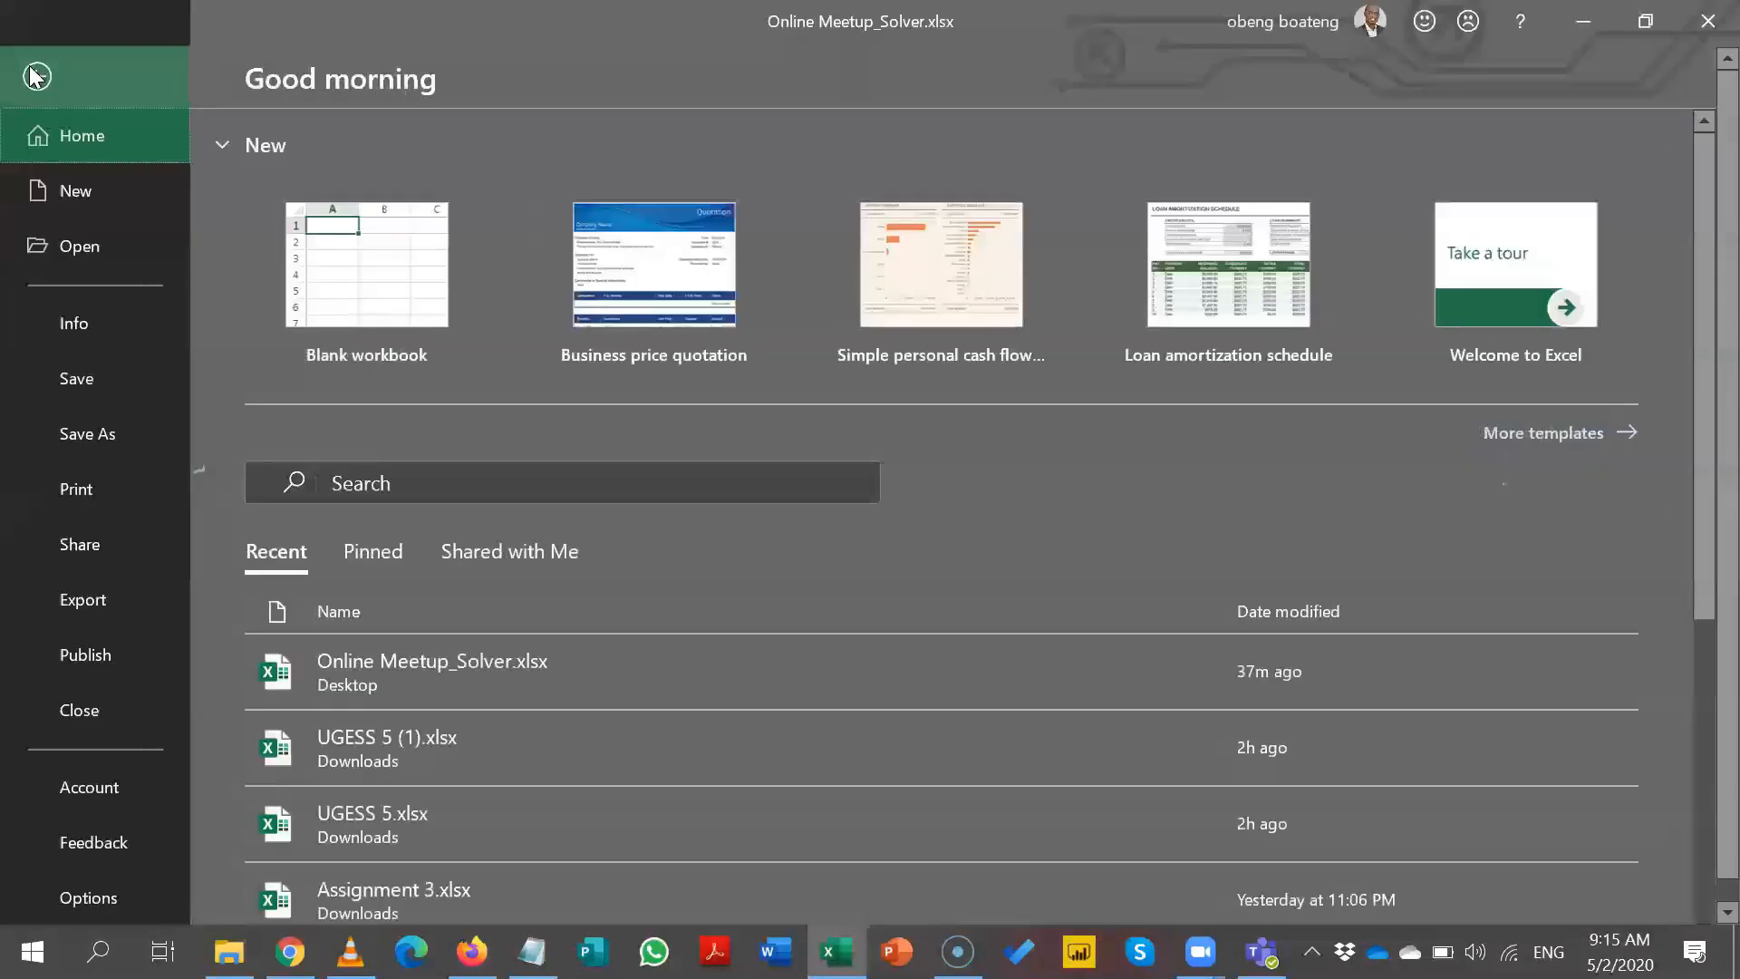
left_click(96, 896)
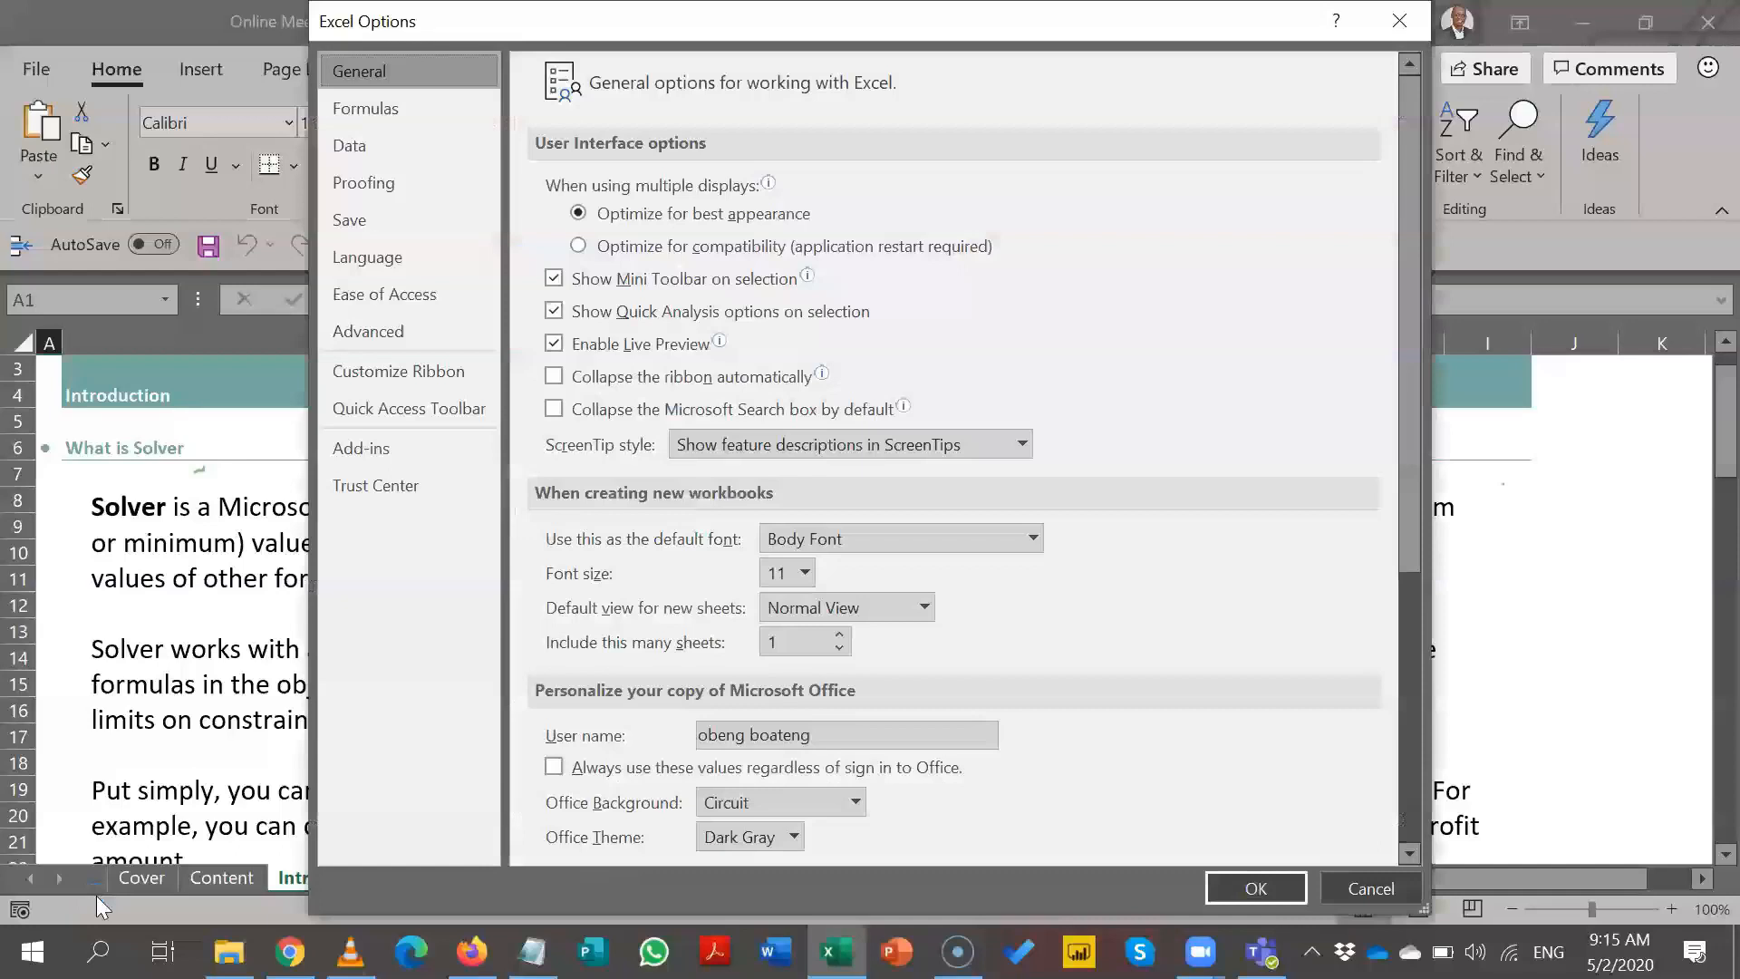
left_click(371, 453)
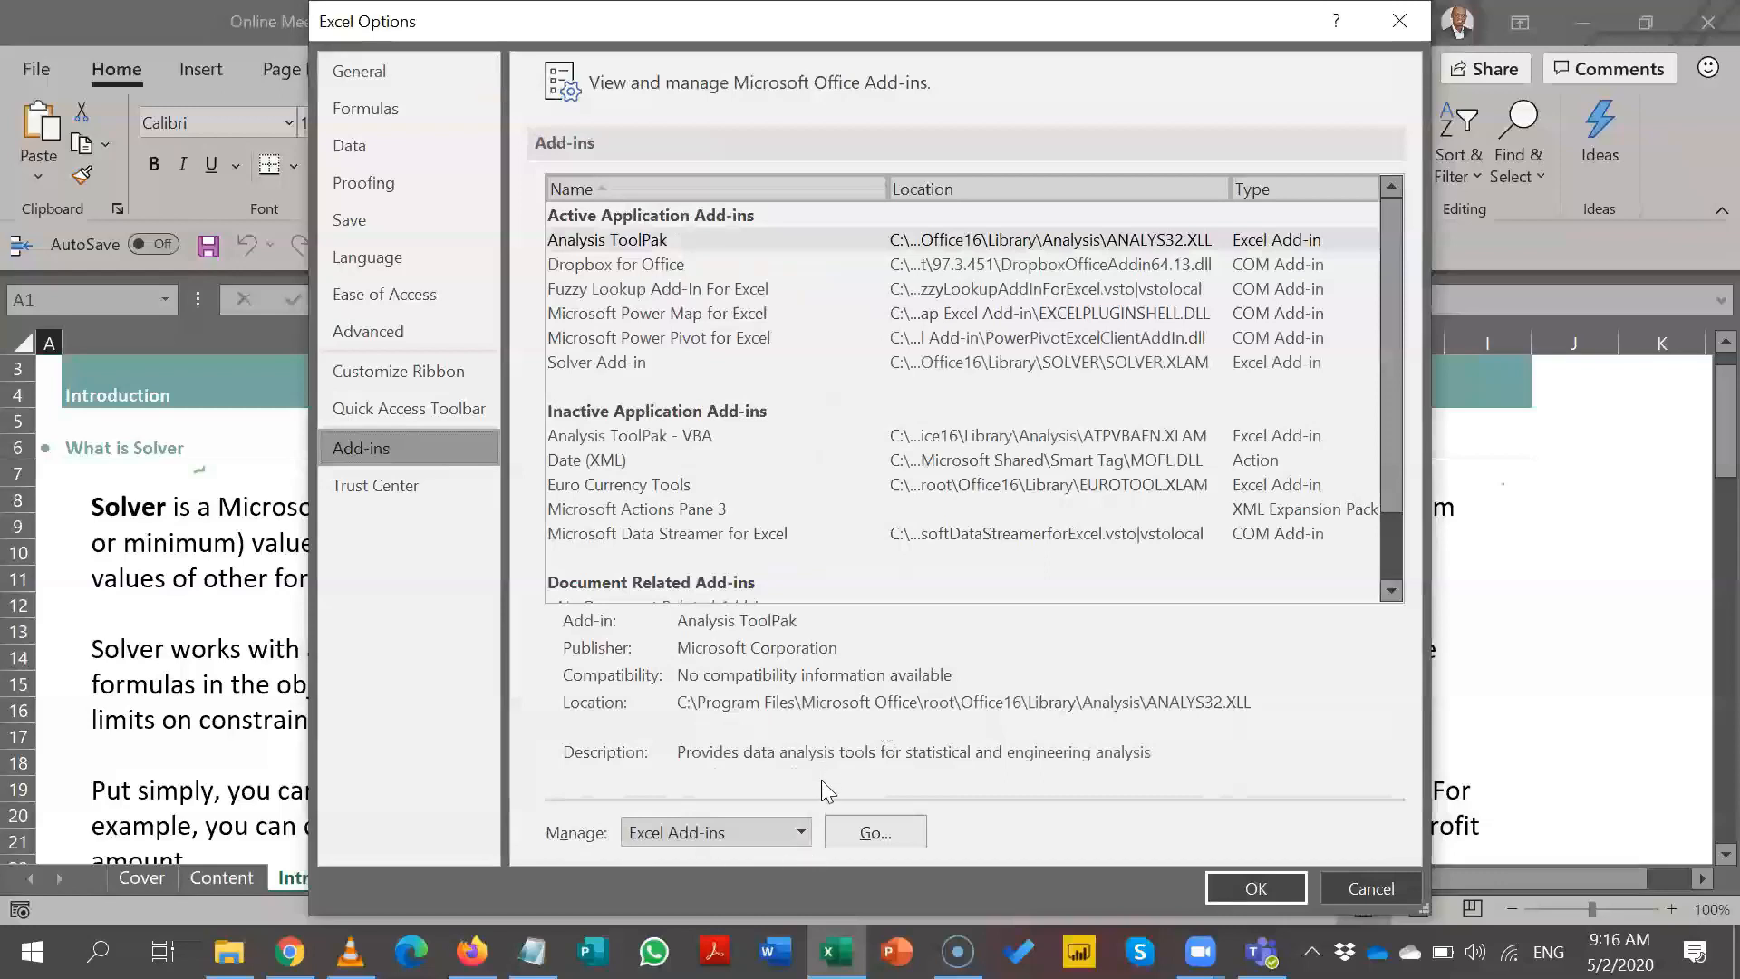
left_click(862, 834)
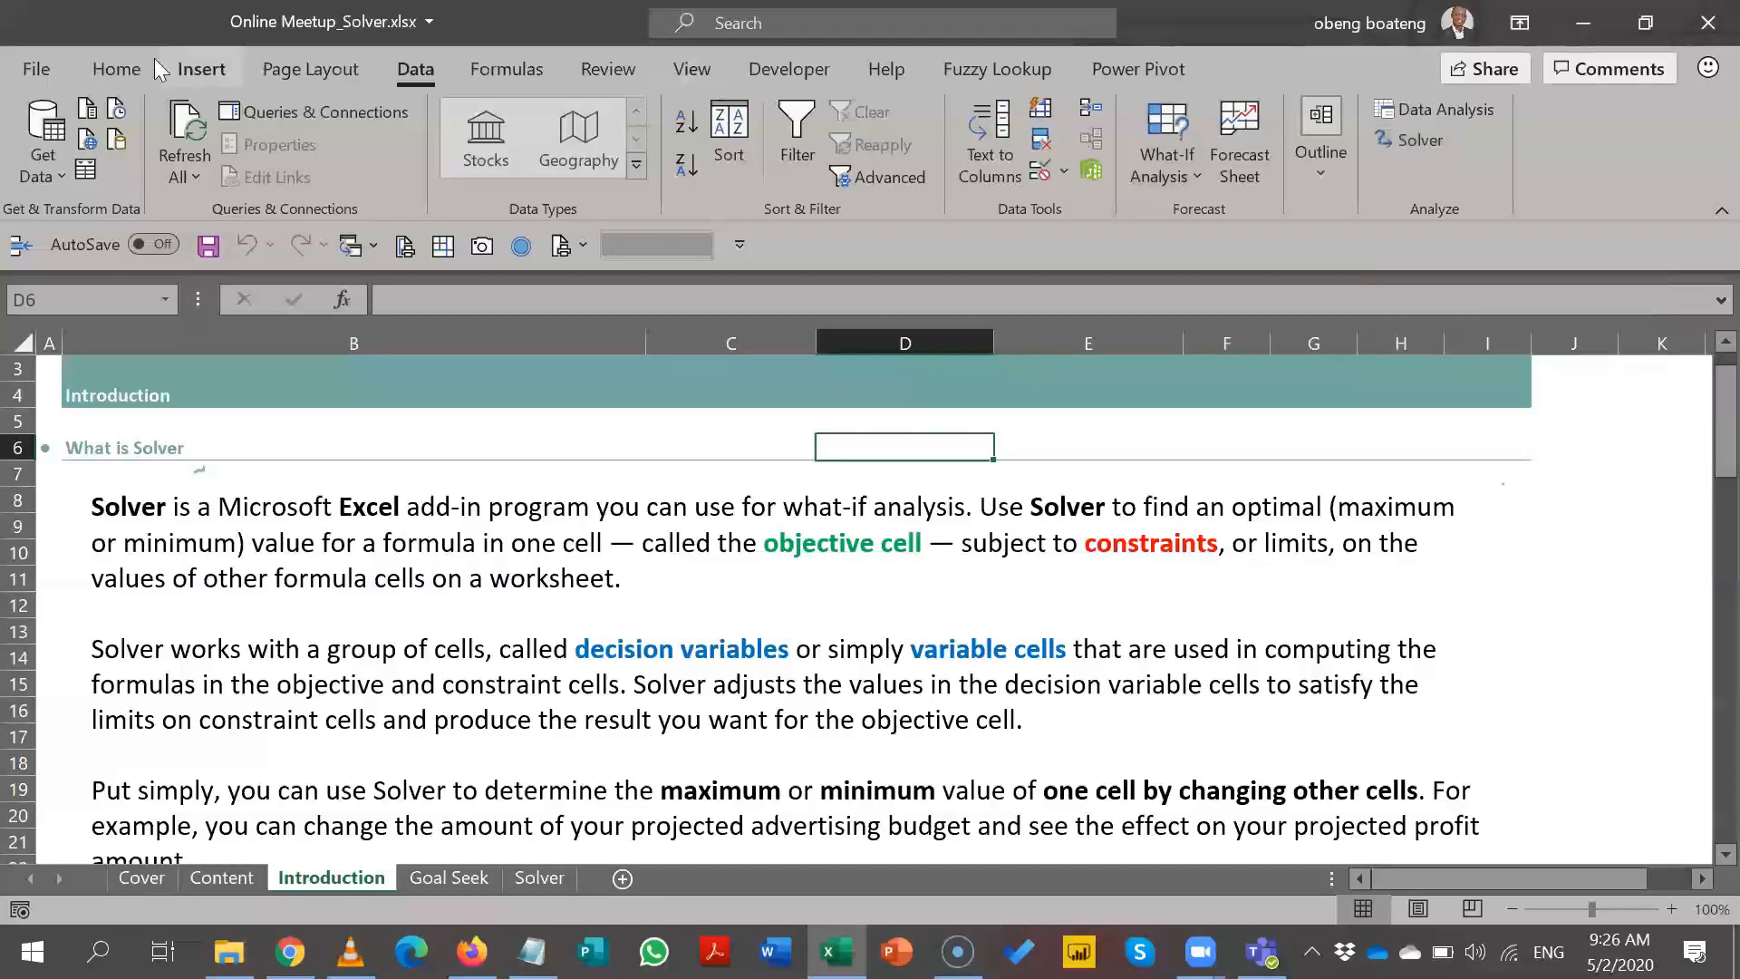
- Look over the insertable add-ins, the Solver command among the data tools, and the What-If Analysis commands
left_click(132, 66)
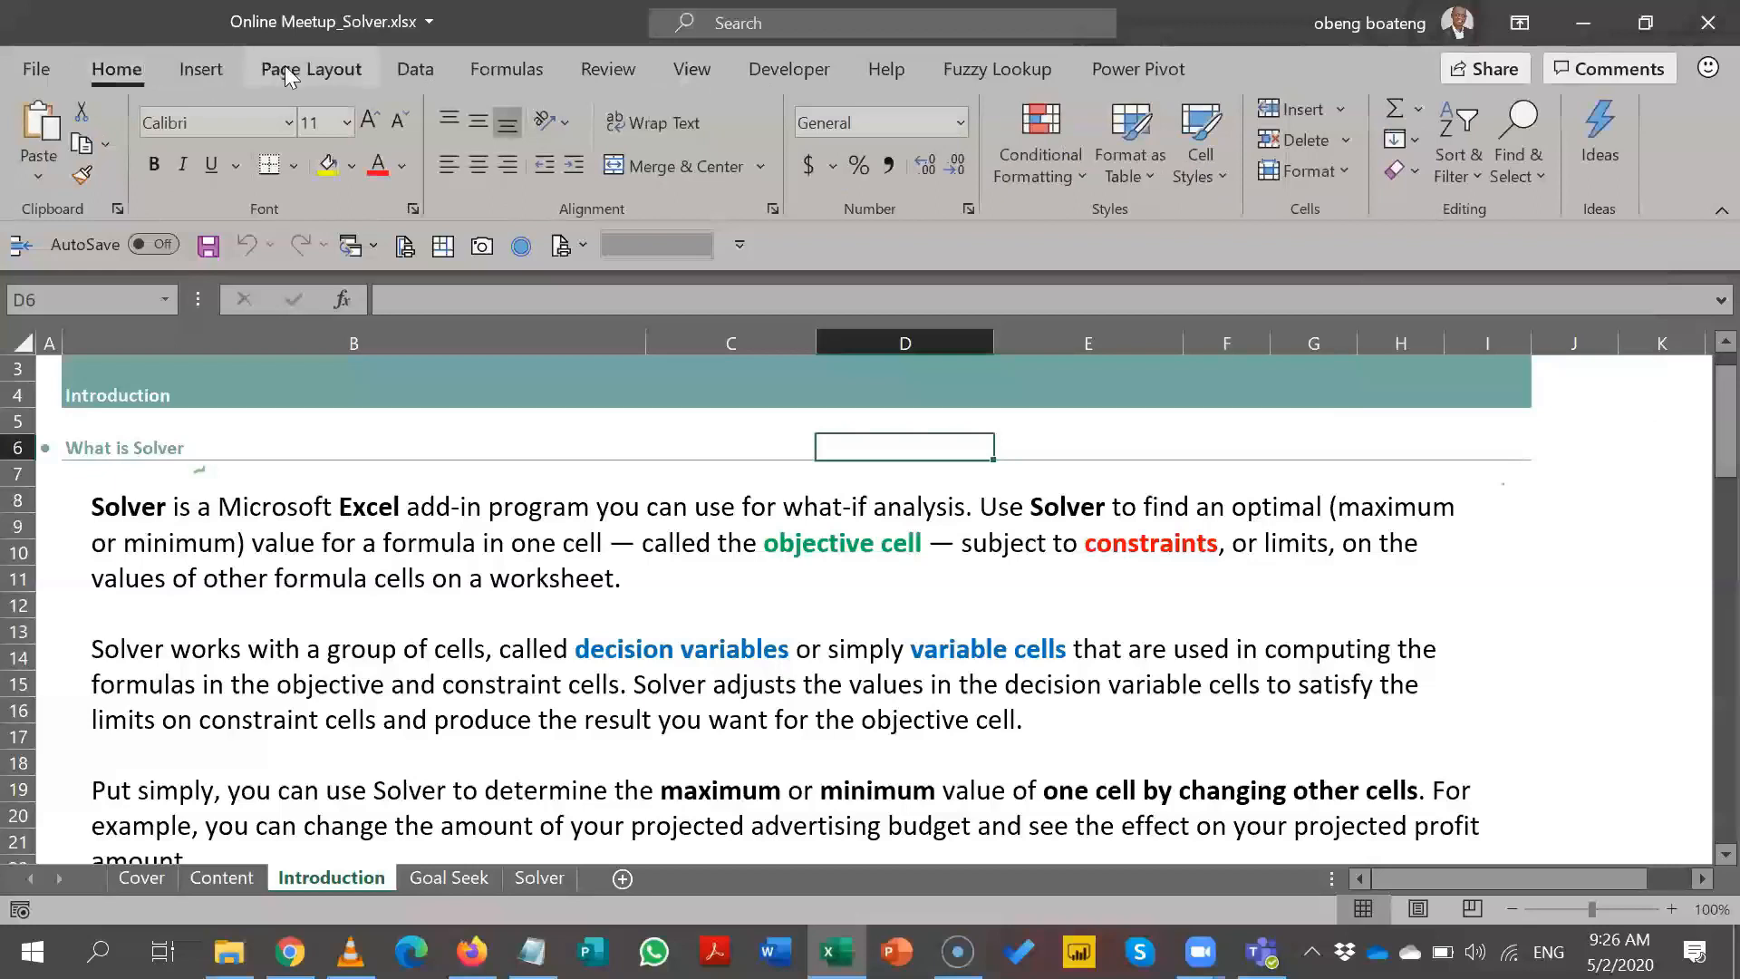
left_click(192, 63)
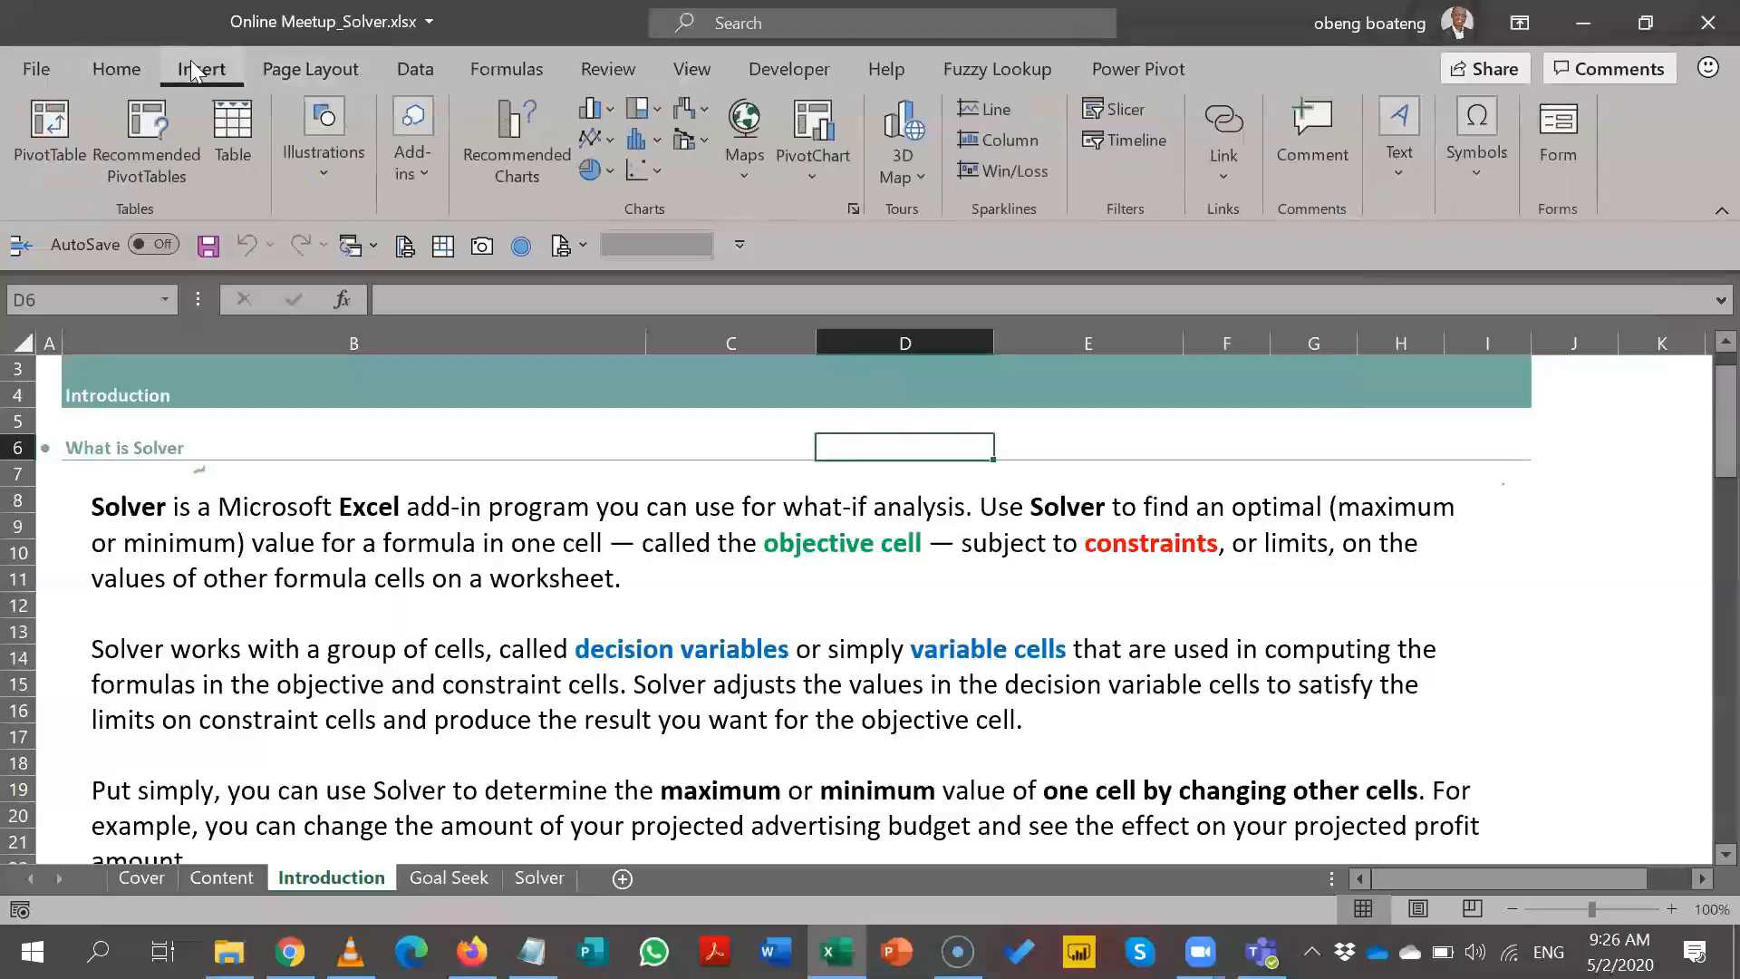
left_click(413, 166)
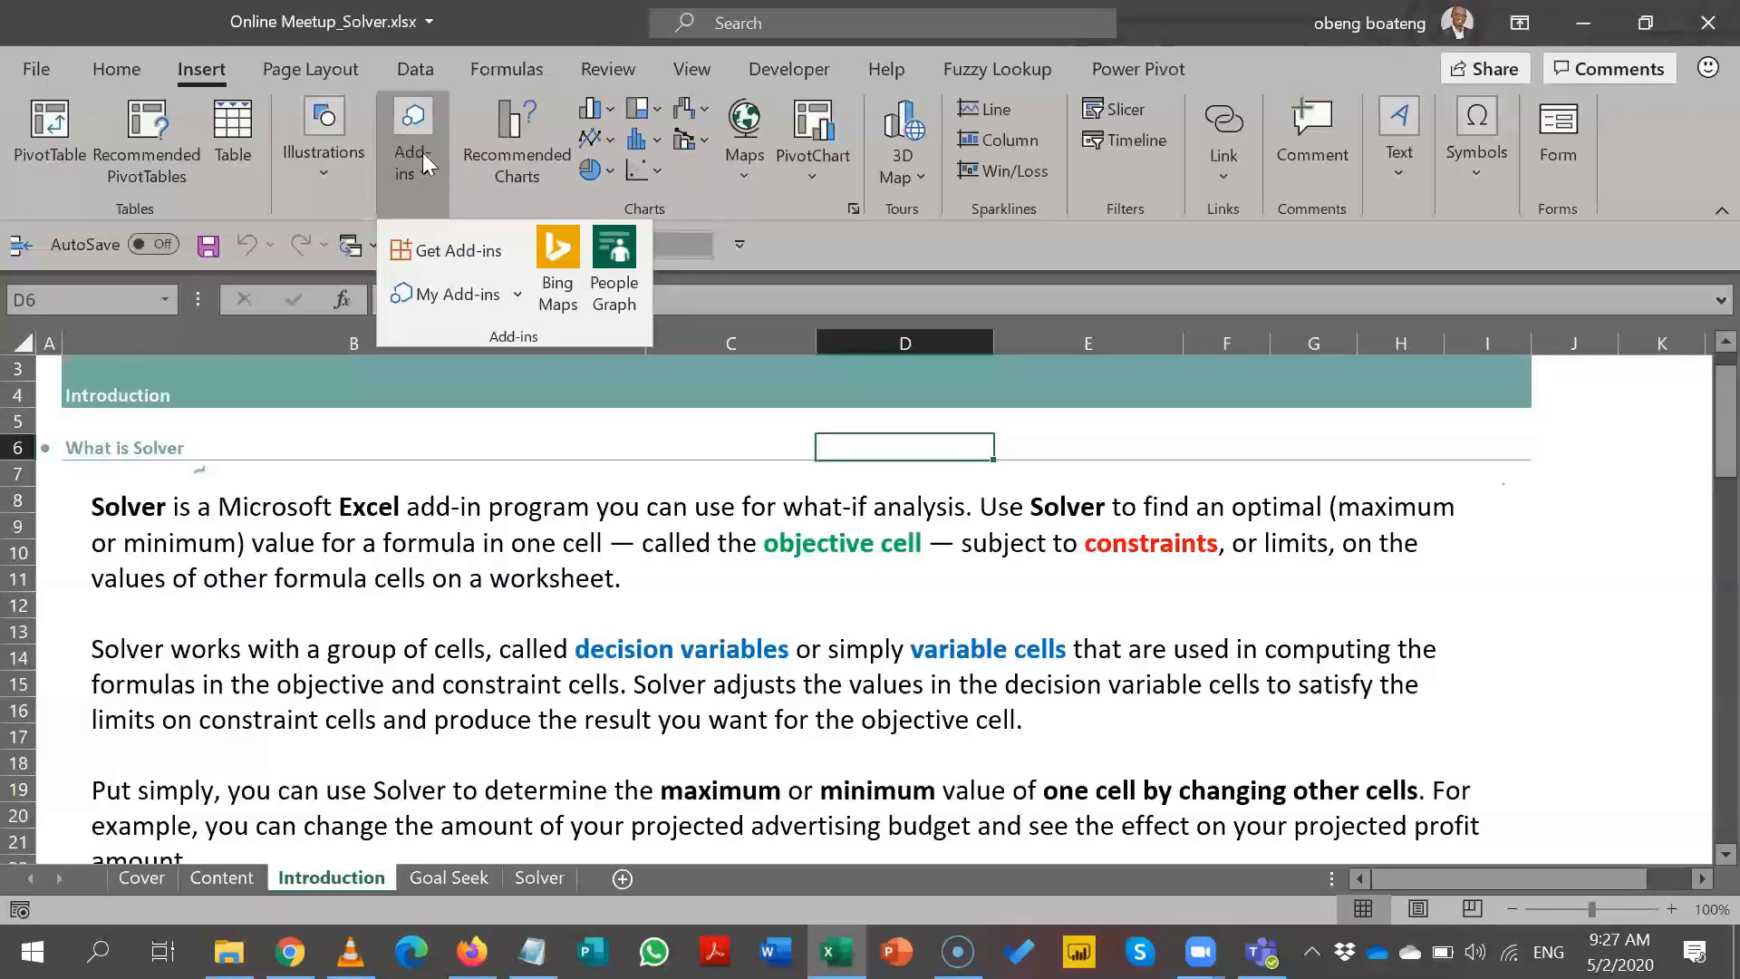
left_click(494, 537)
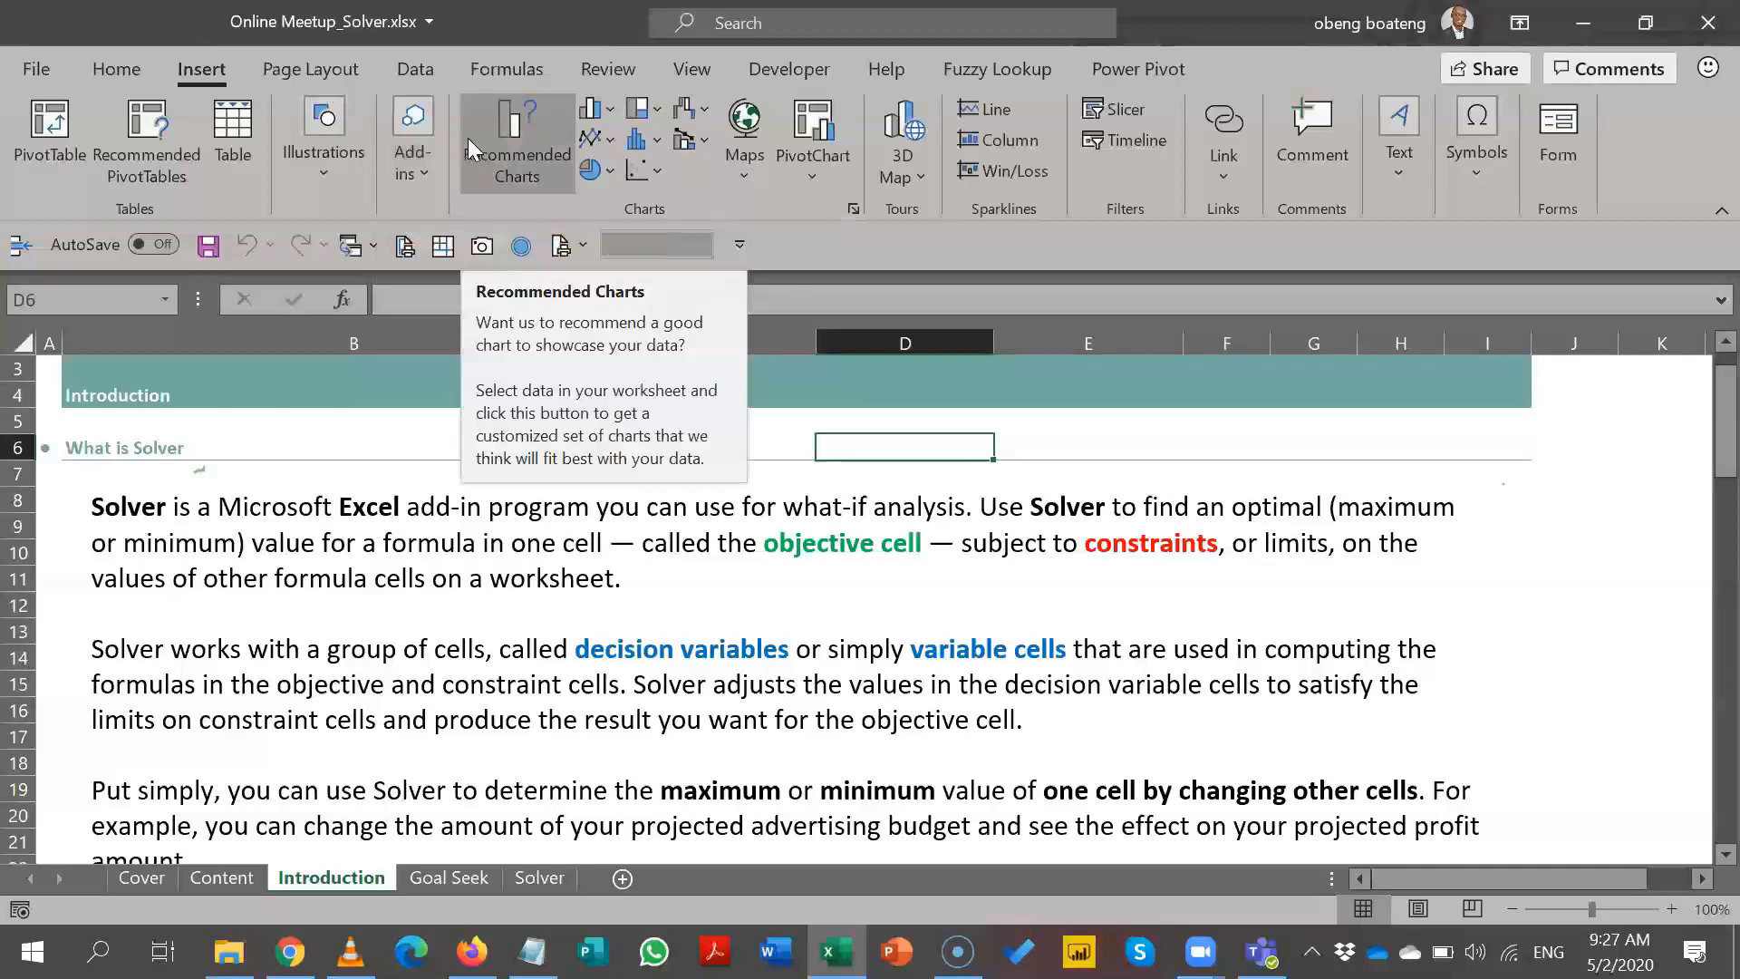
left_click(422, 76)
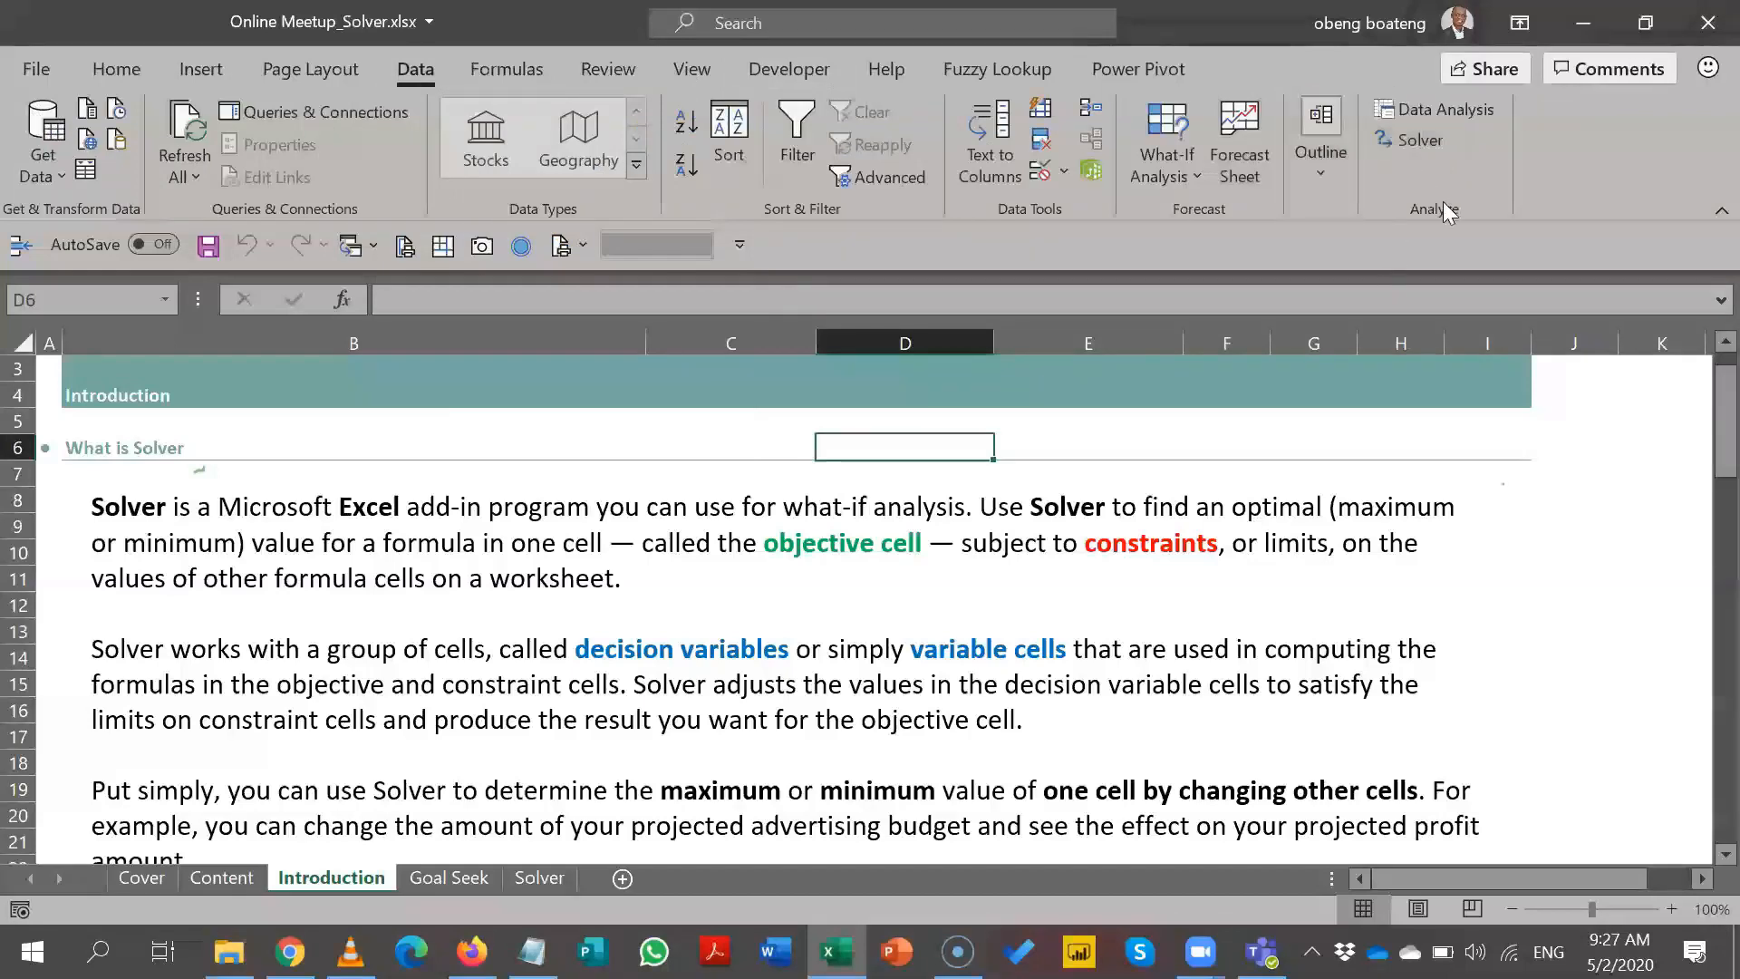
left_click(951, 644)
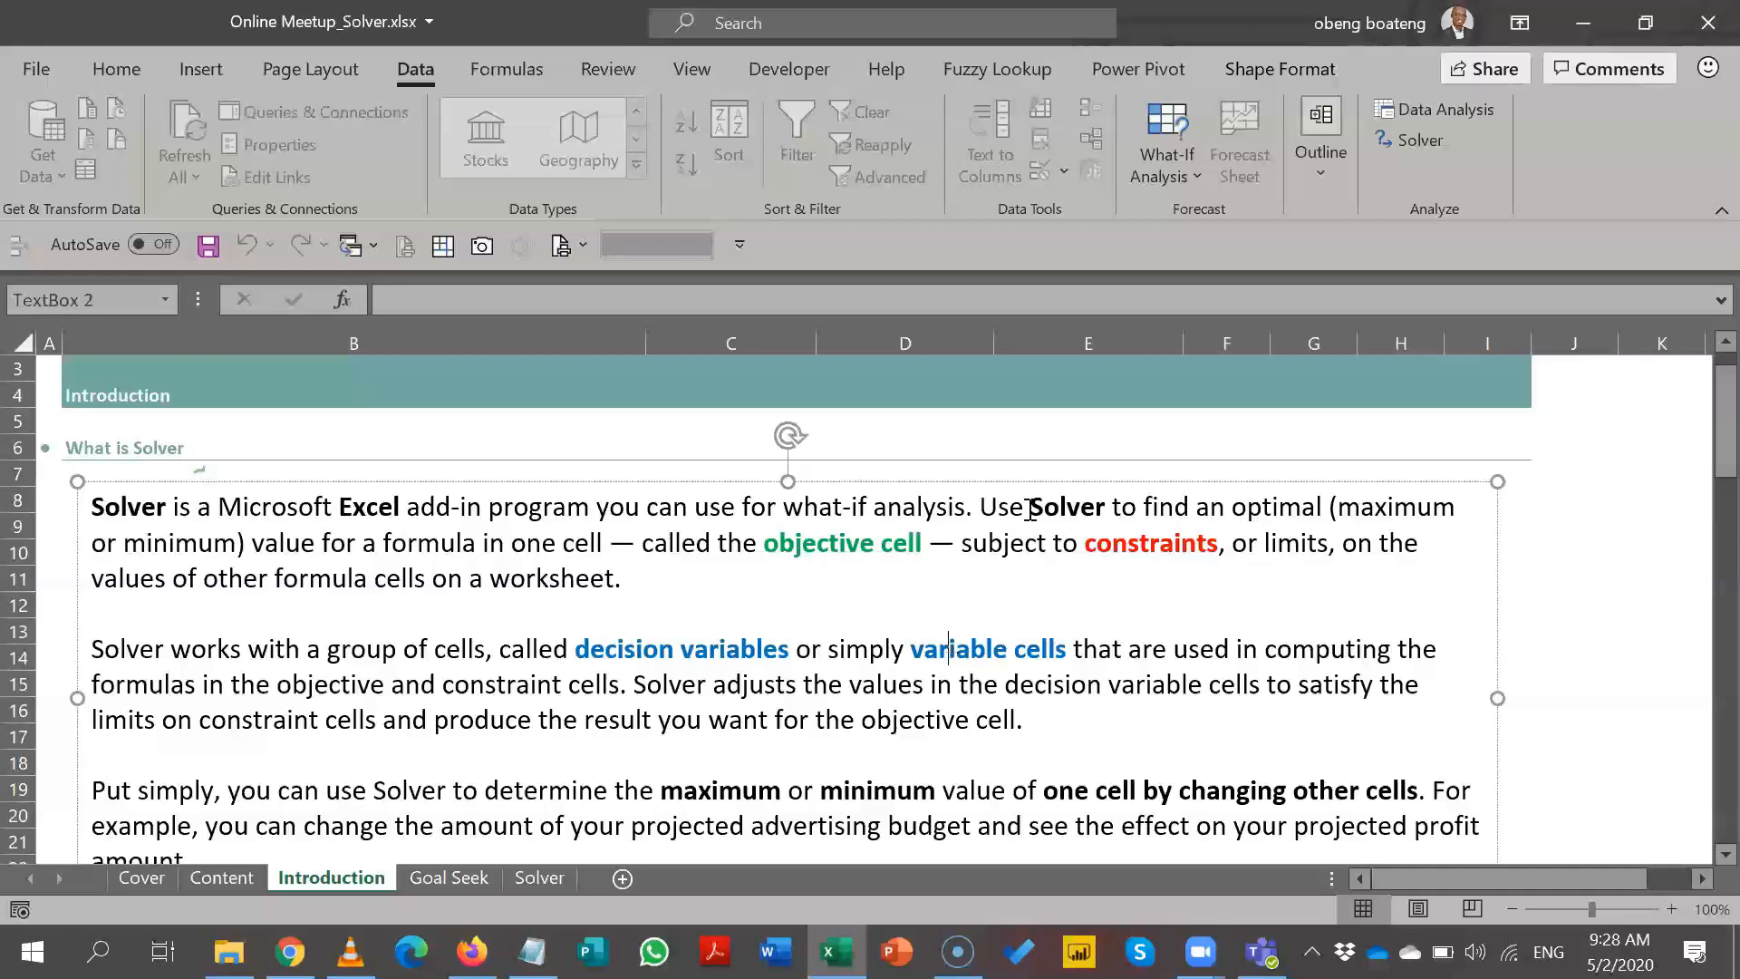
left_click(1010, 440)
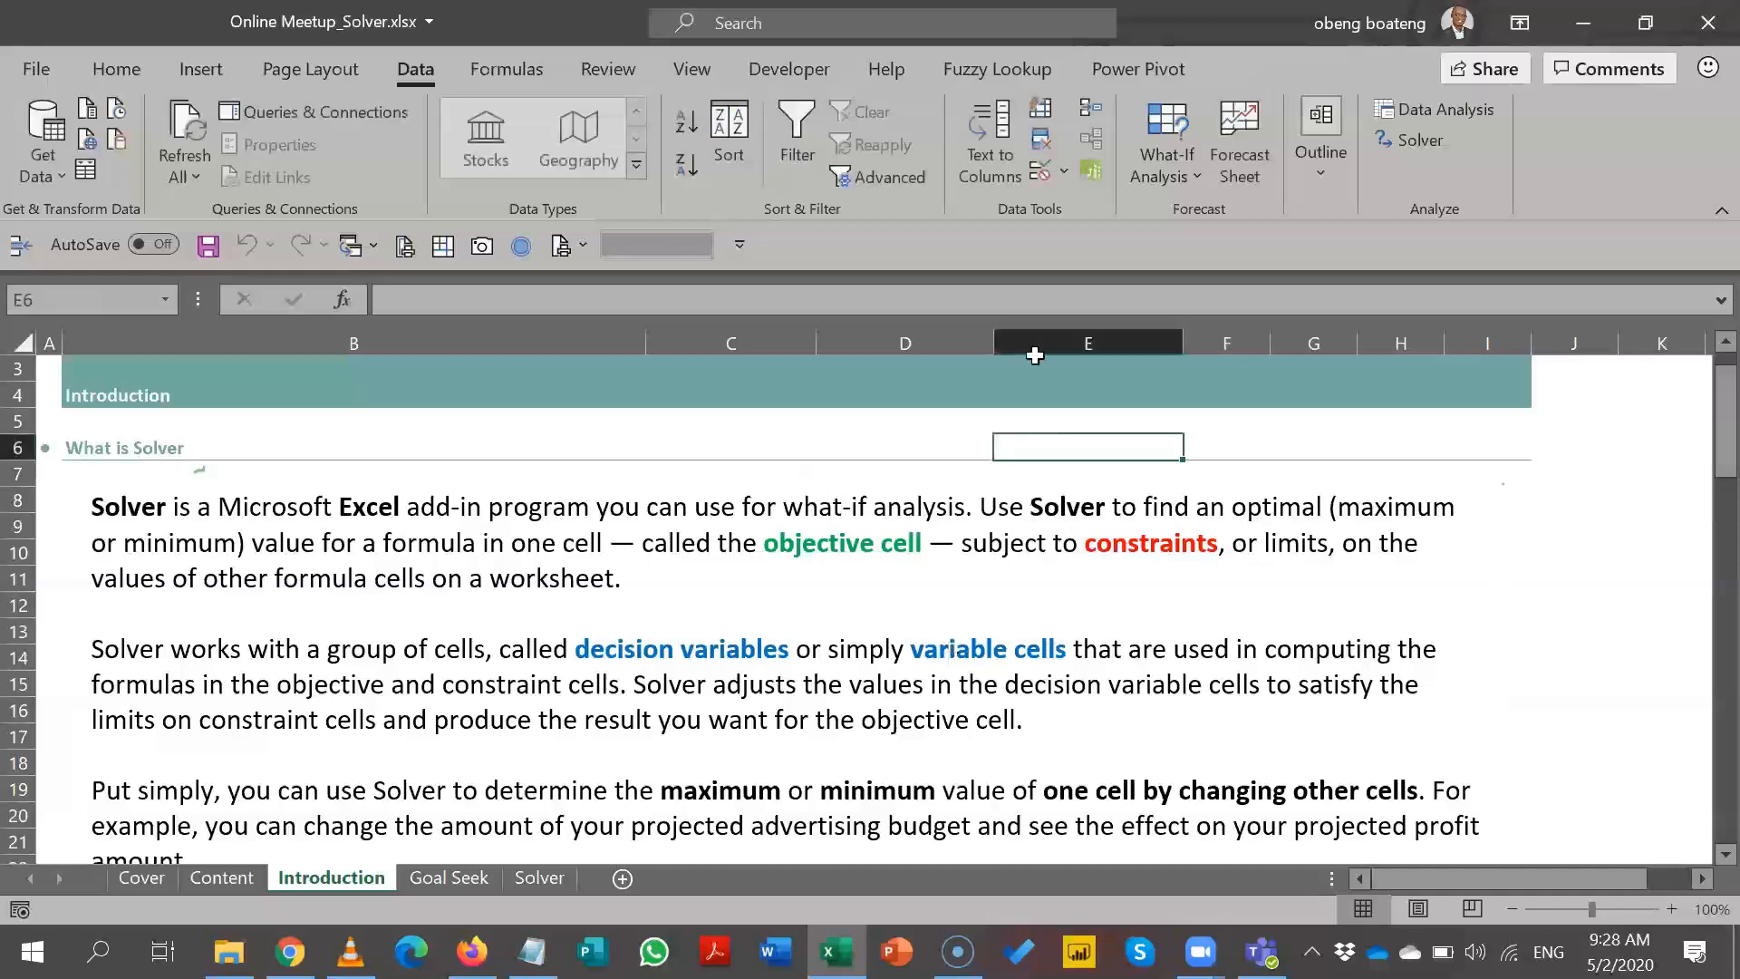
left_click(1157, 149)
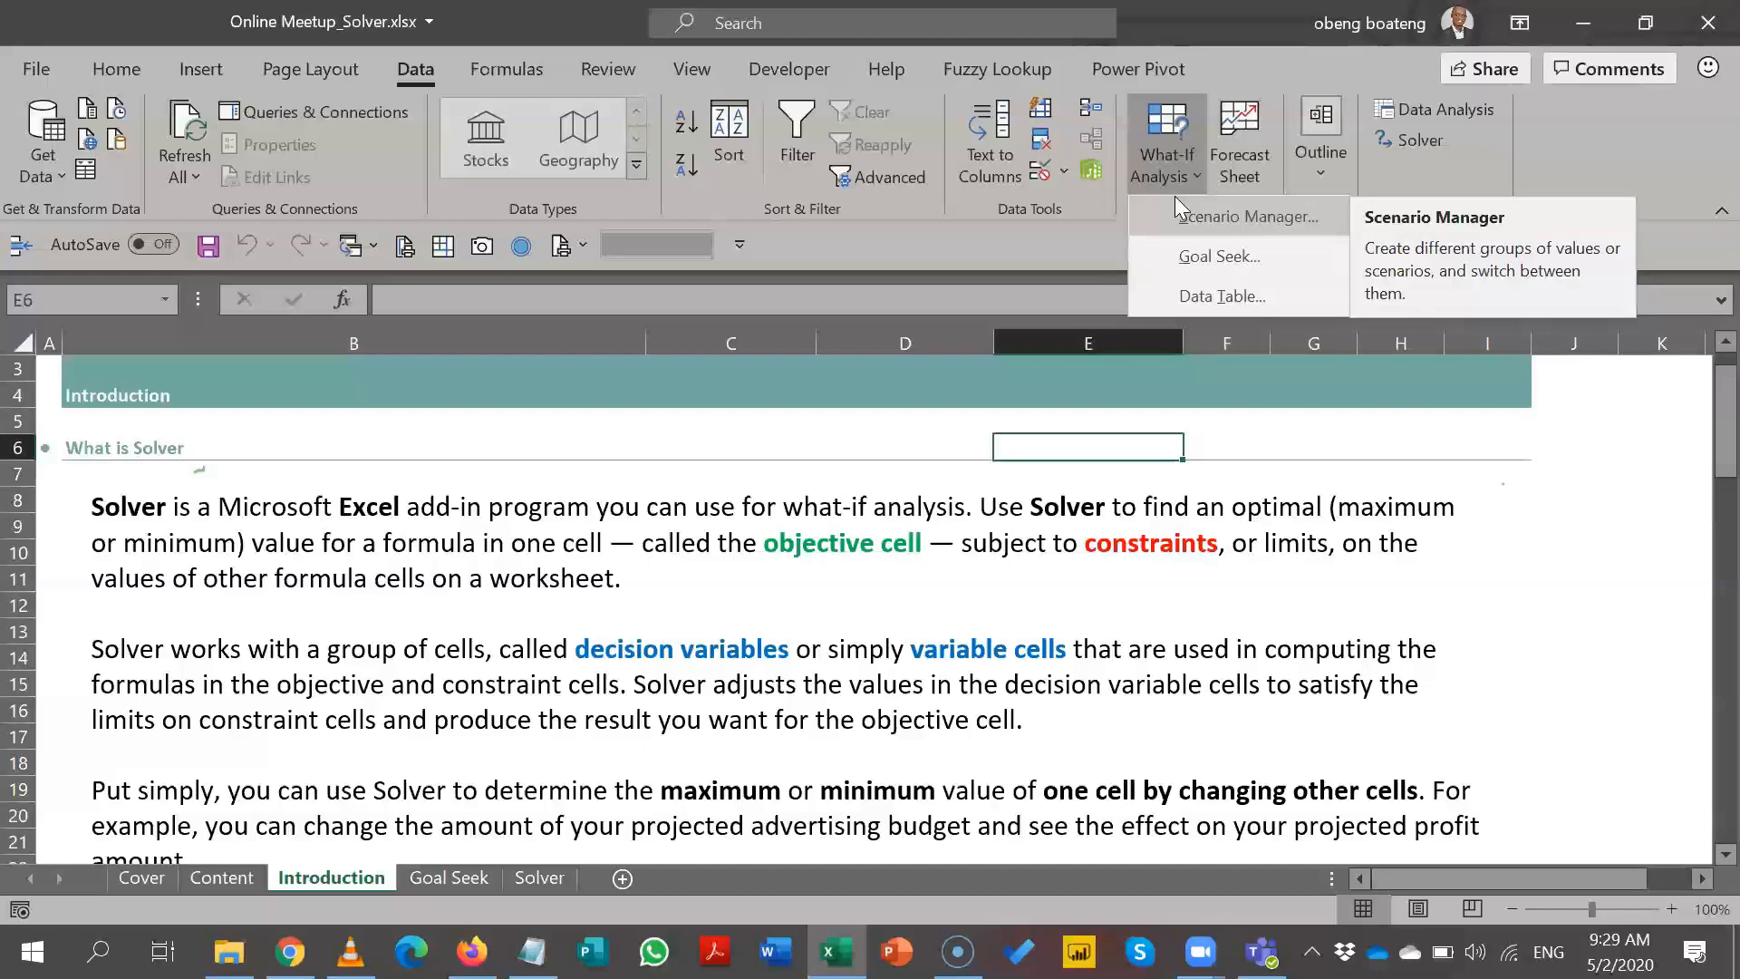
left_click(843, 509)
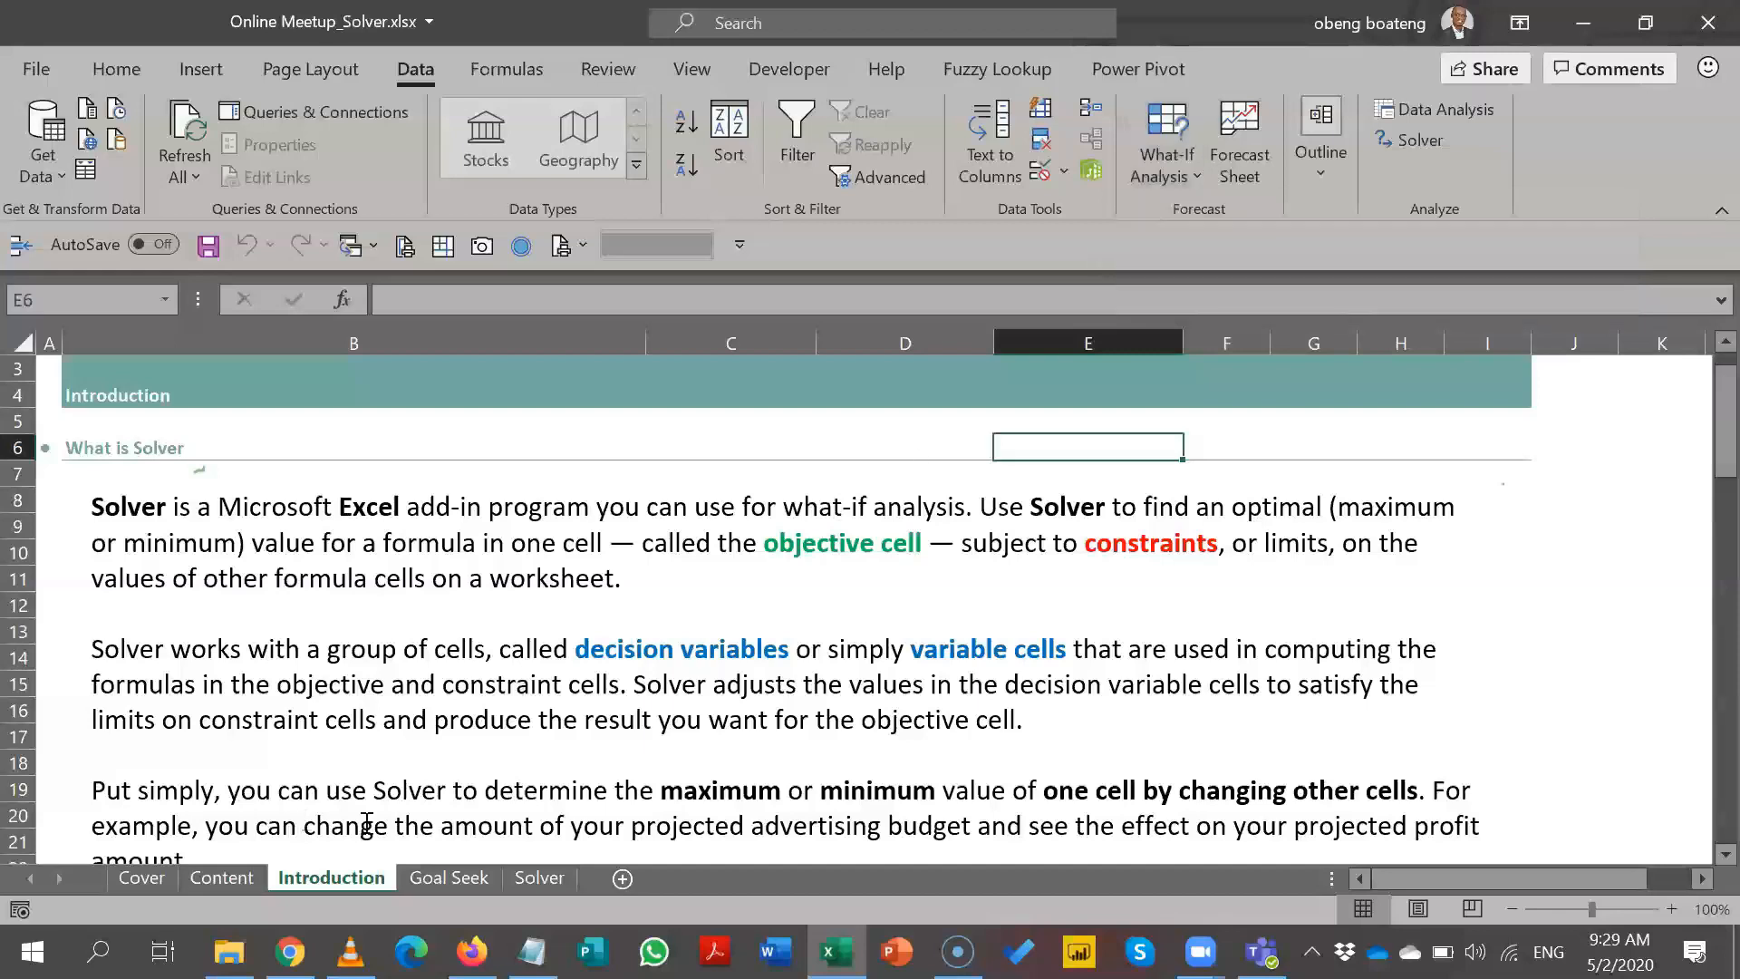
- Switch to the Goal Seek worksheet and view the available What-If Analysis commands
left_click(424, 877)
left_click(540, 625)
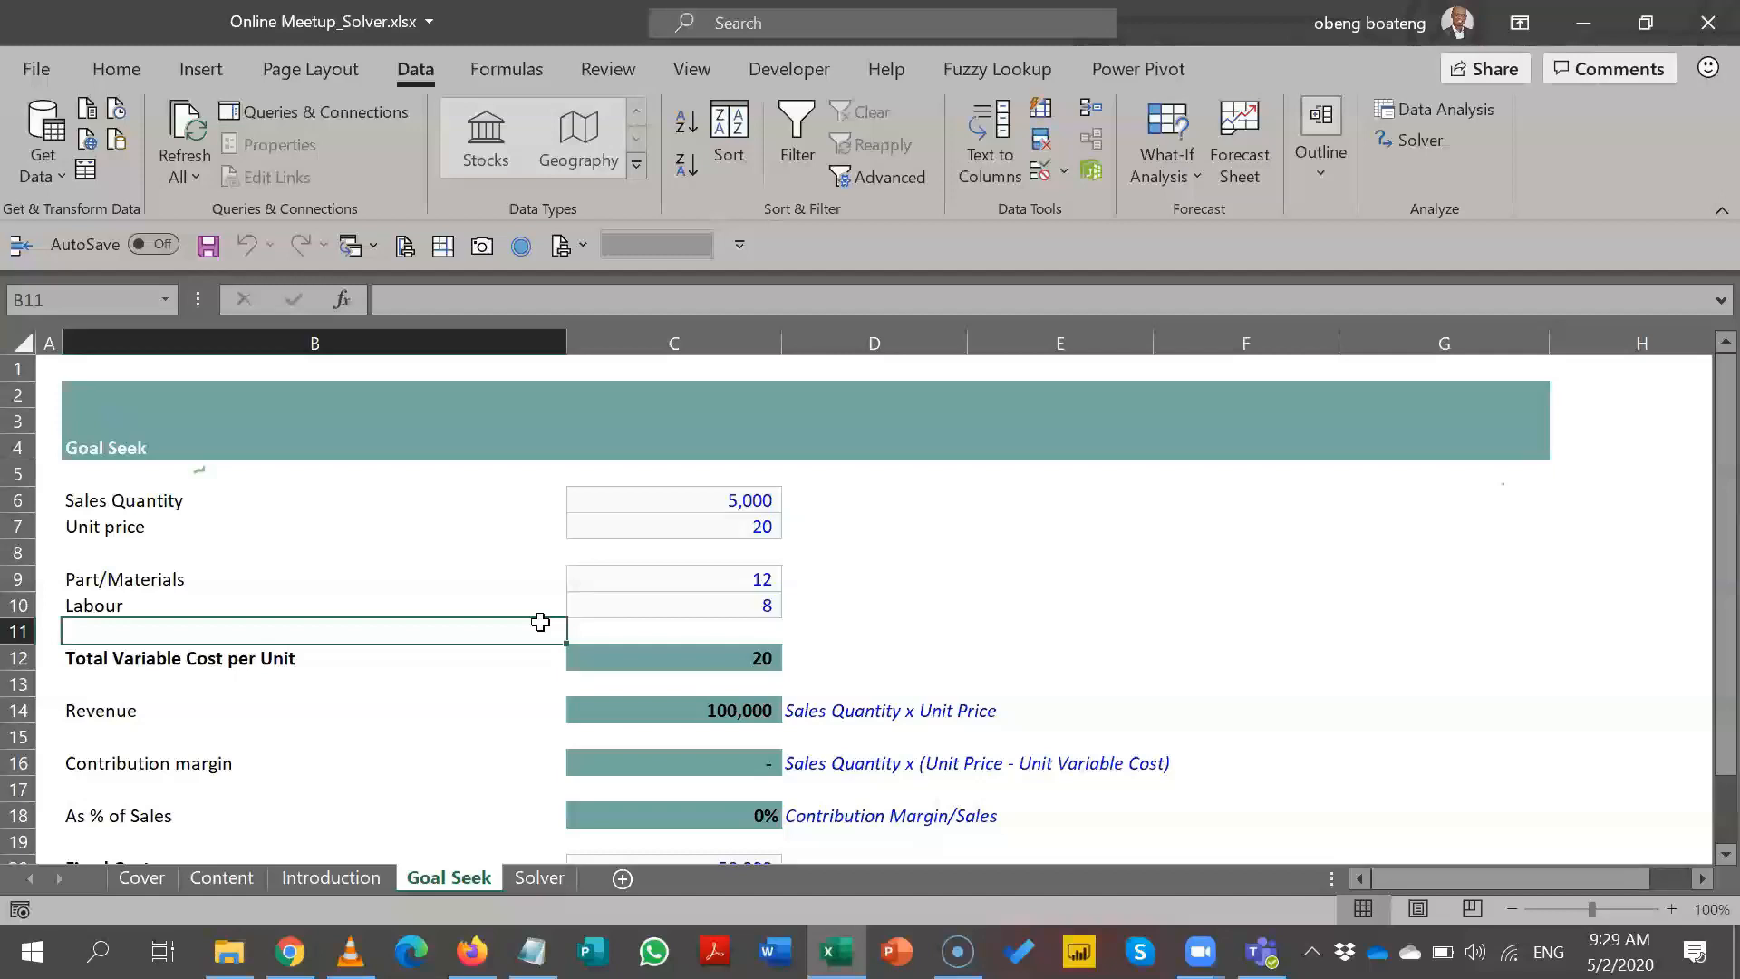
left_click(1005, 517)
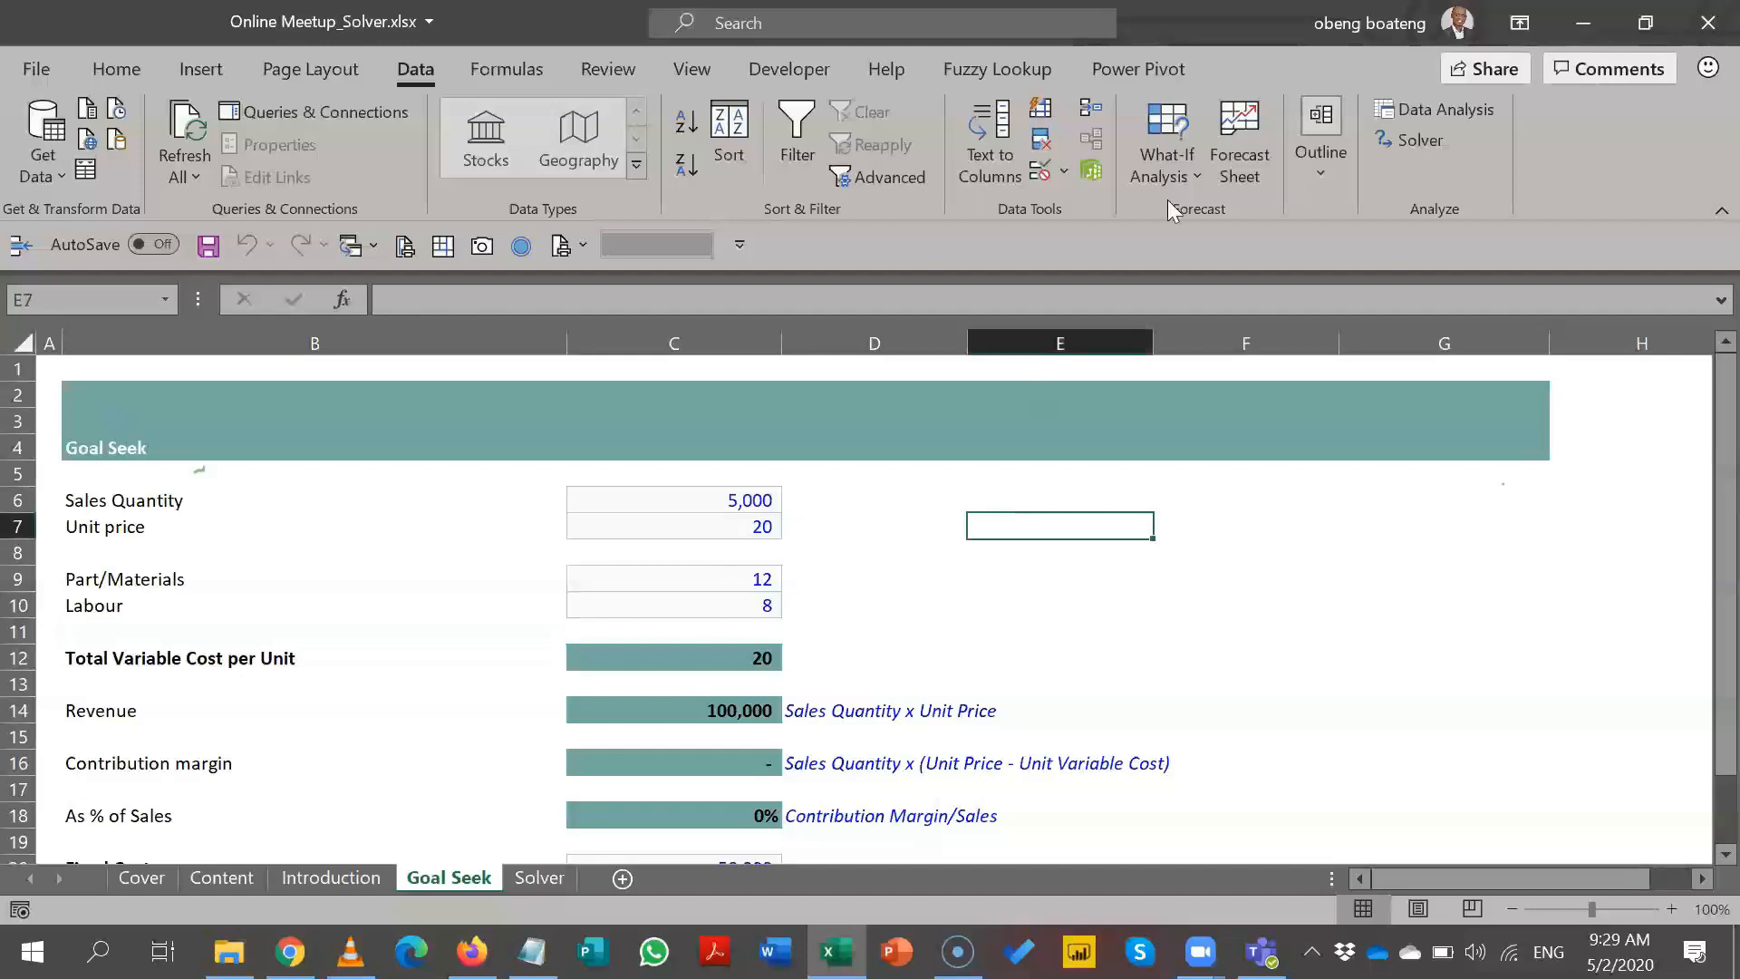
left_click(1169, 172)
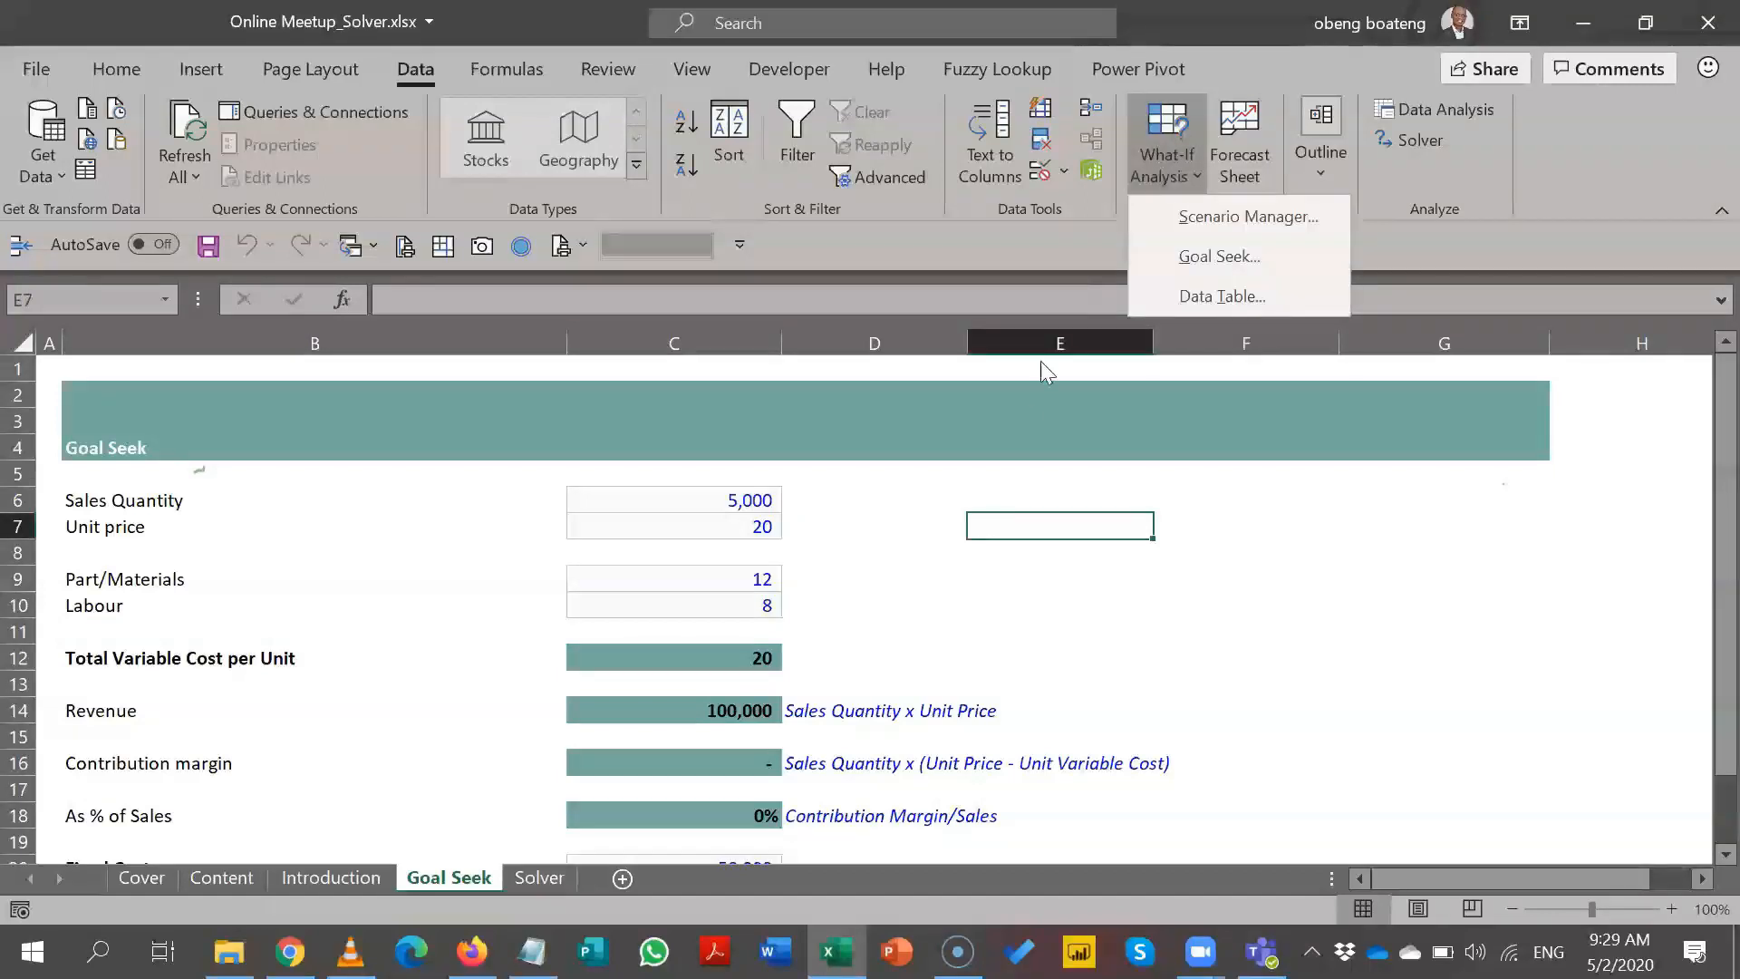
left_click(1024, 402)
left_click(1024, 402)
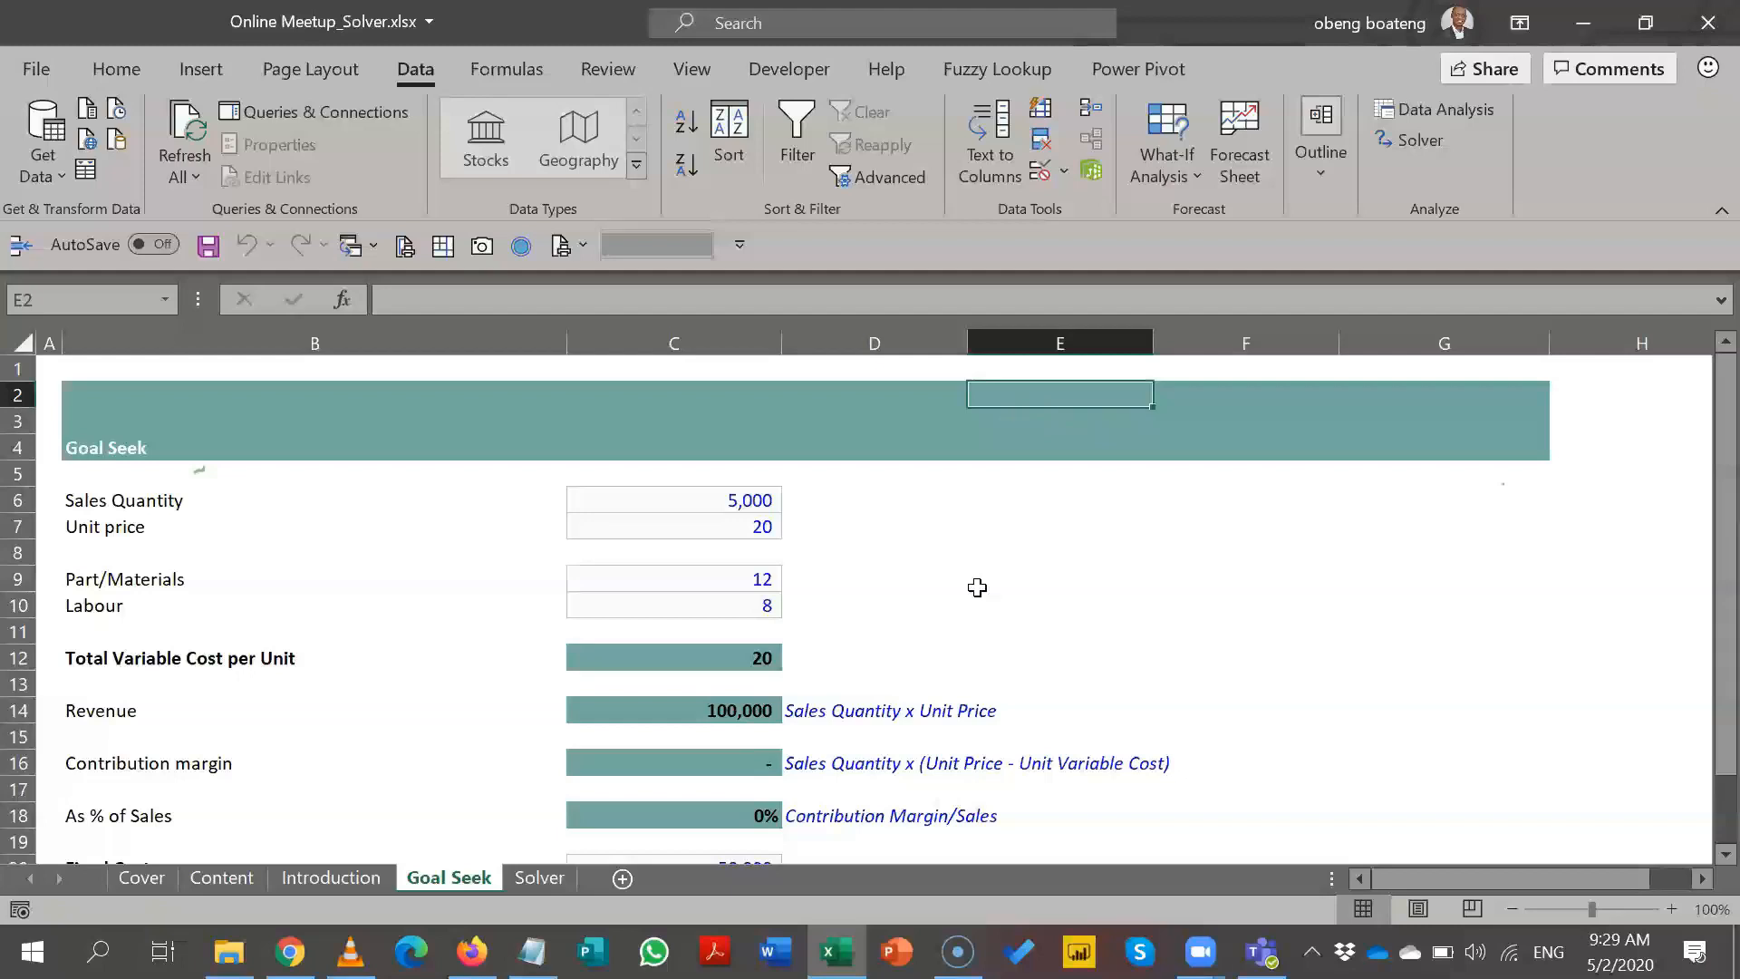
- Calculate sales quantity times unit price in cell F6 with the formula =C6*C7
left_click(1162, 498)
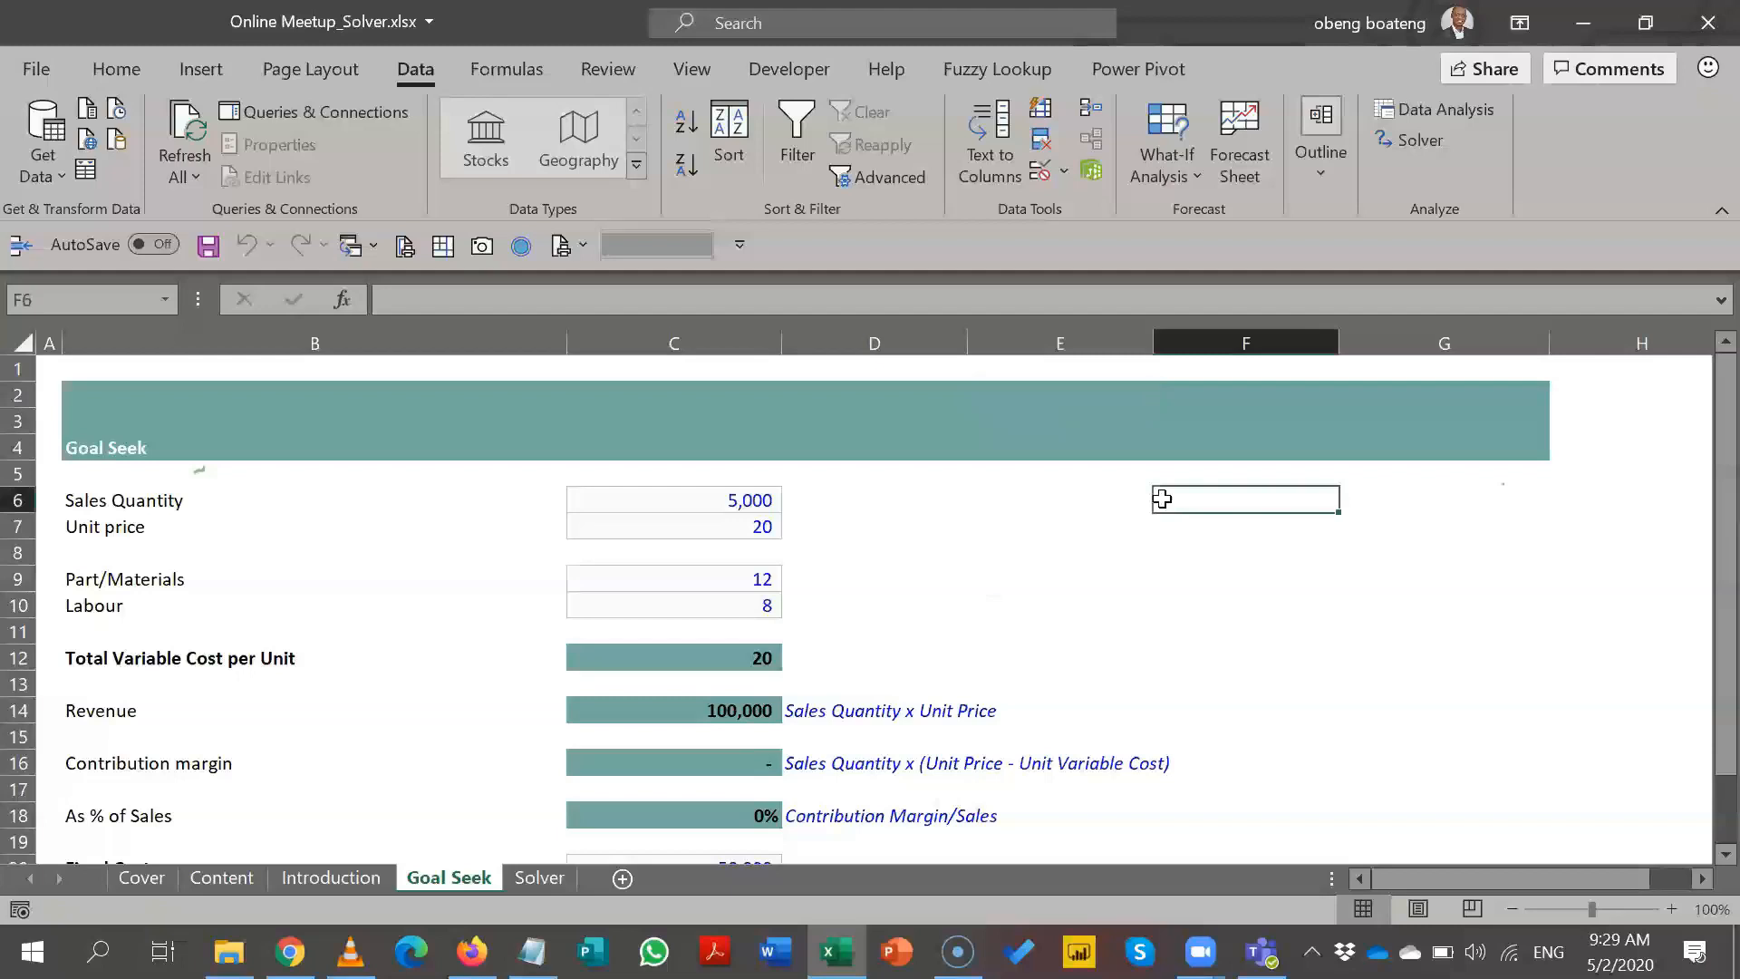
type("=")
left_click(750, 501)
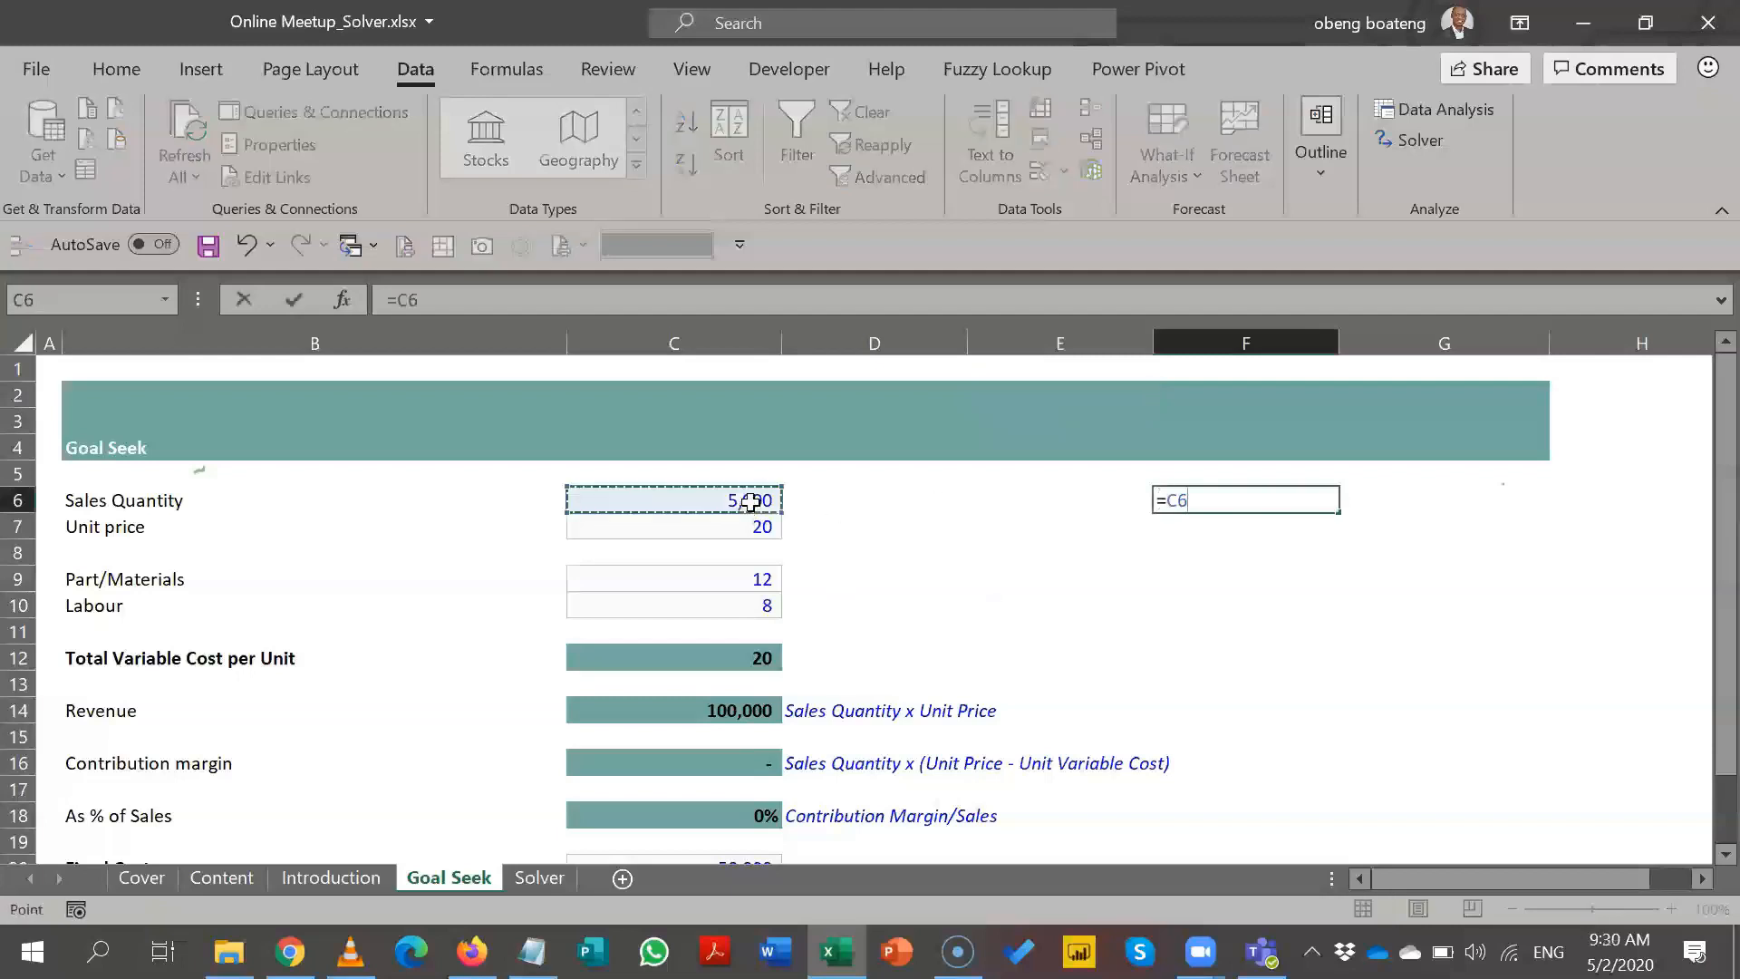
type("*")
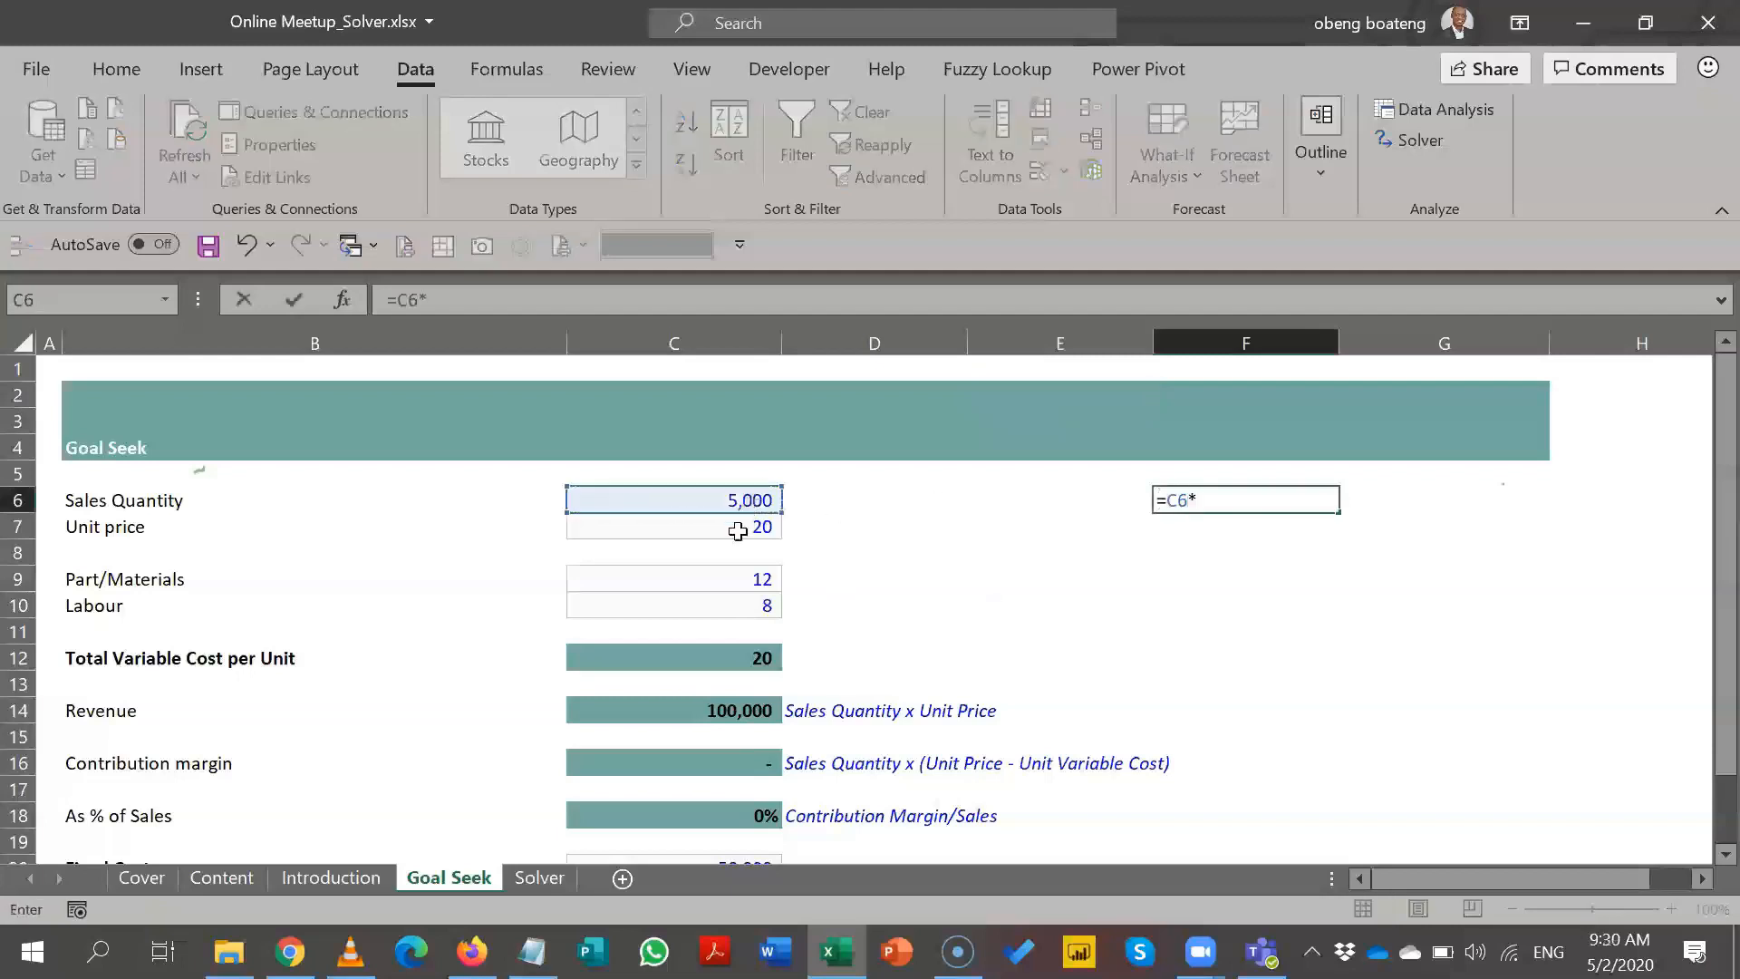
left_click(738, 531)
key("Return")
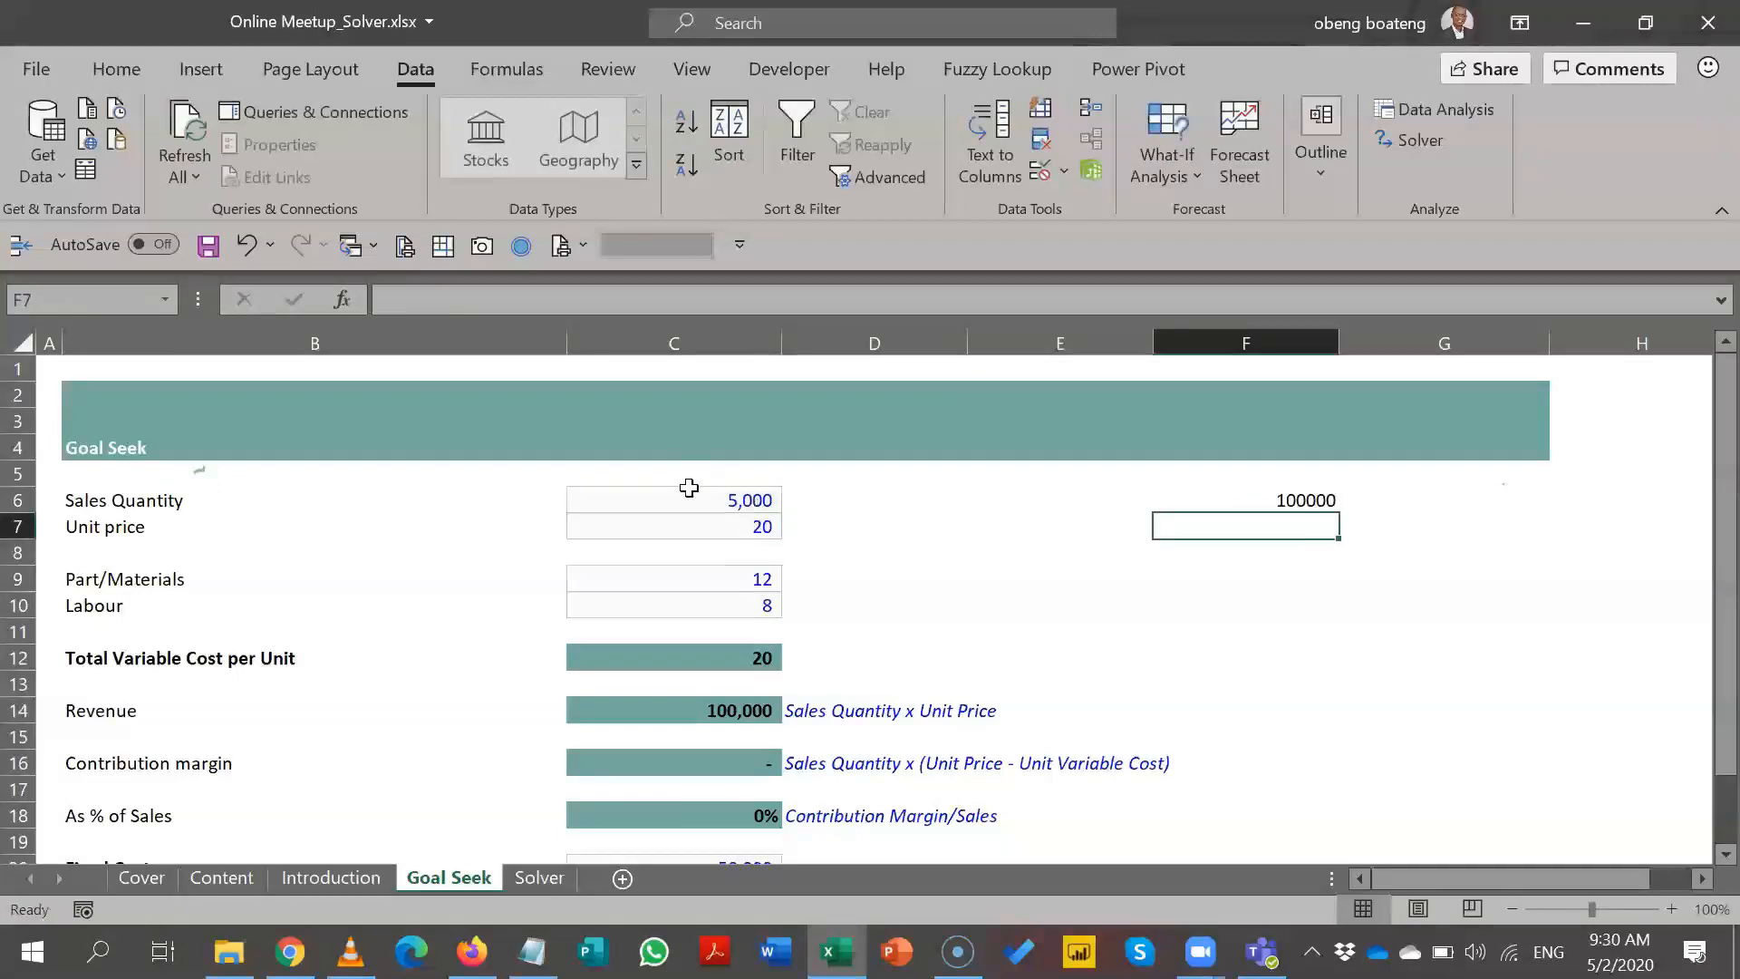
- Enter the fixed value 100000 in G6 beside the formula result and select it with input cells C6:C7
left_click_drag(690, 498, 696, 526)
left_click(1312, 522, "shift")
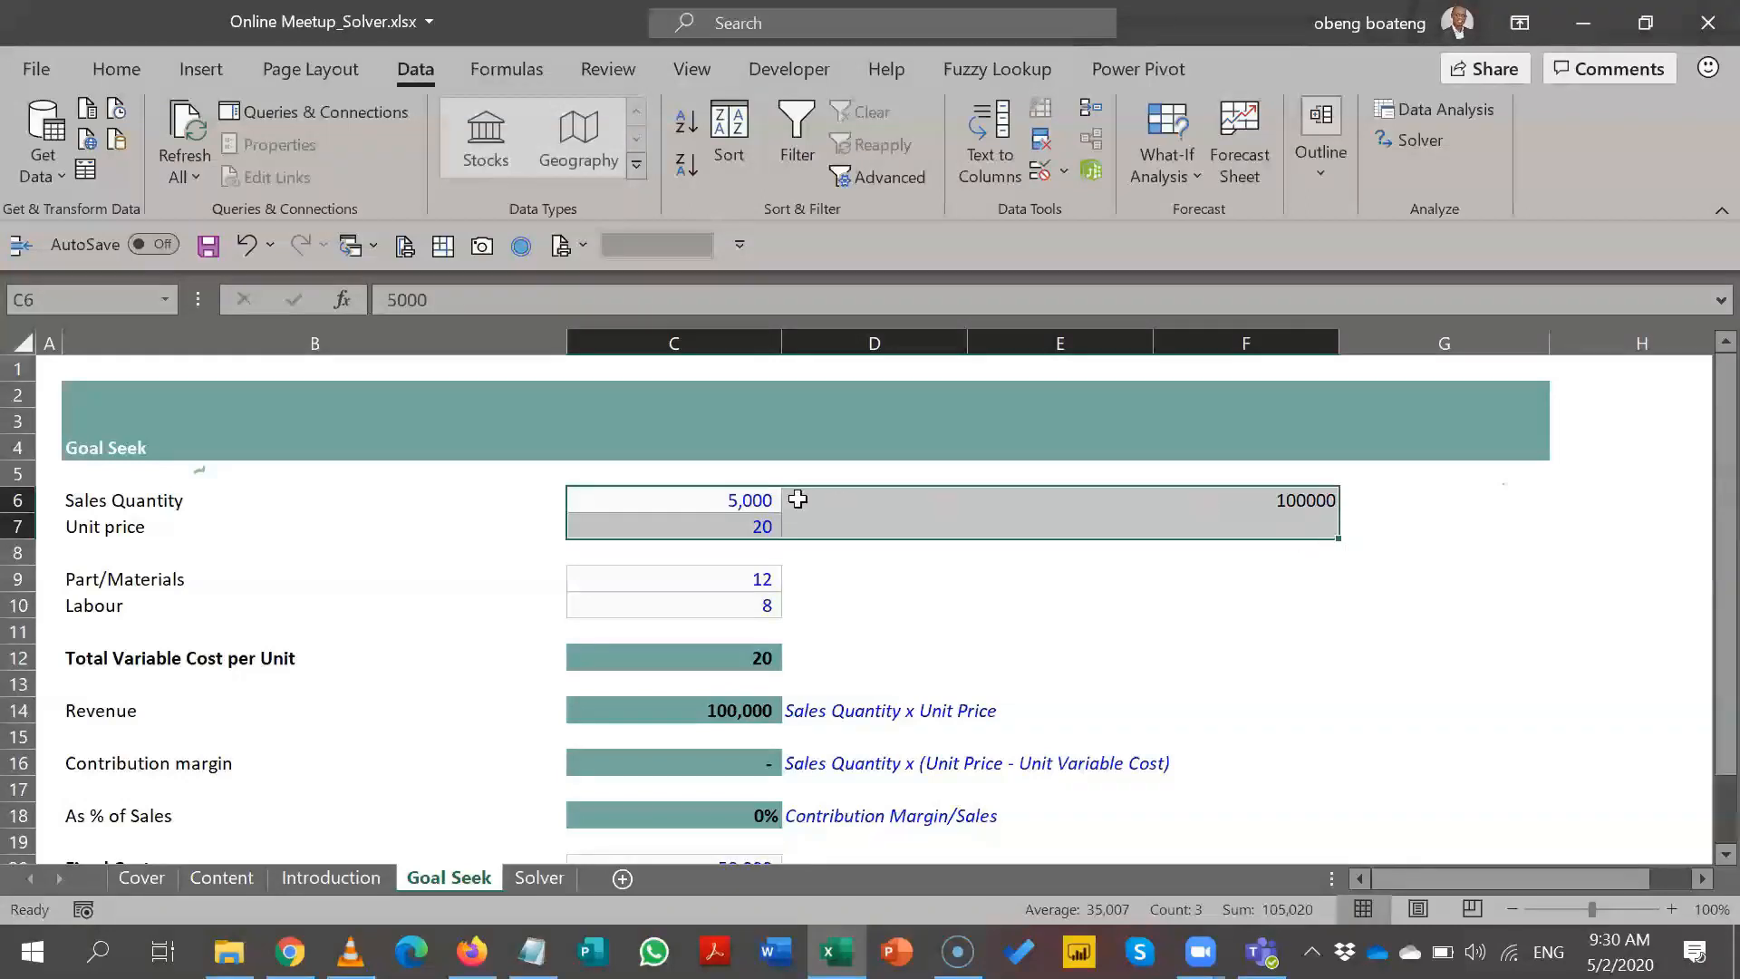
left_click(1324, 500)
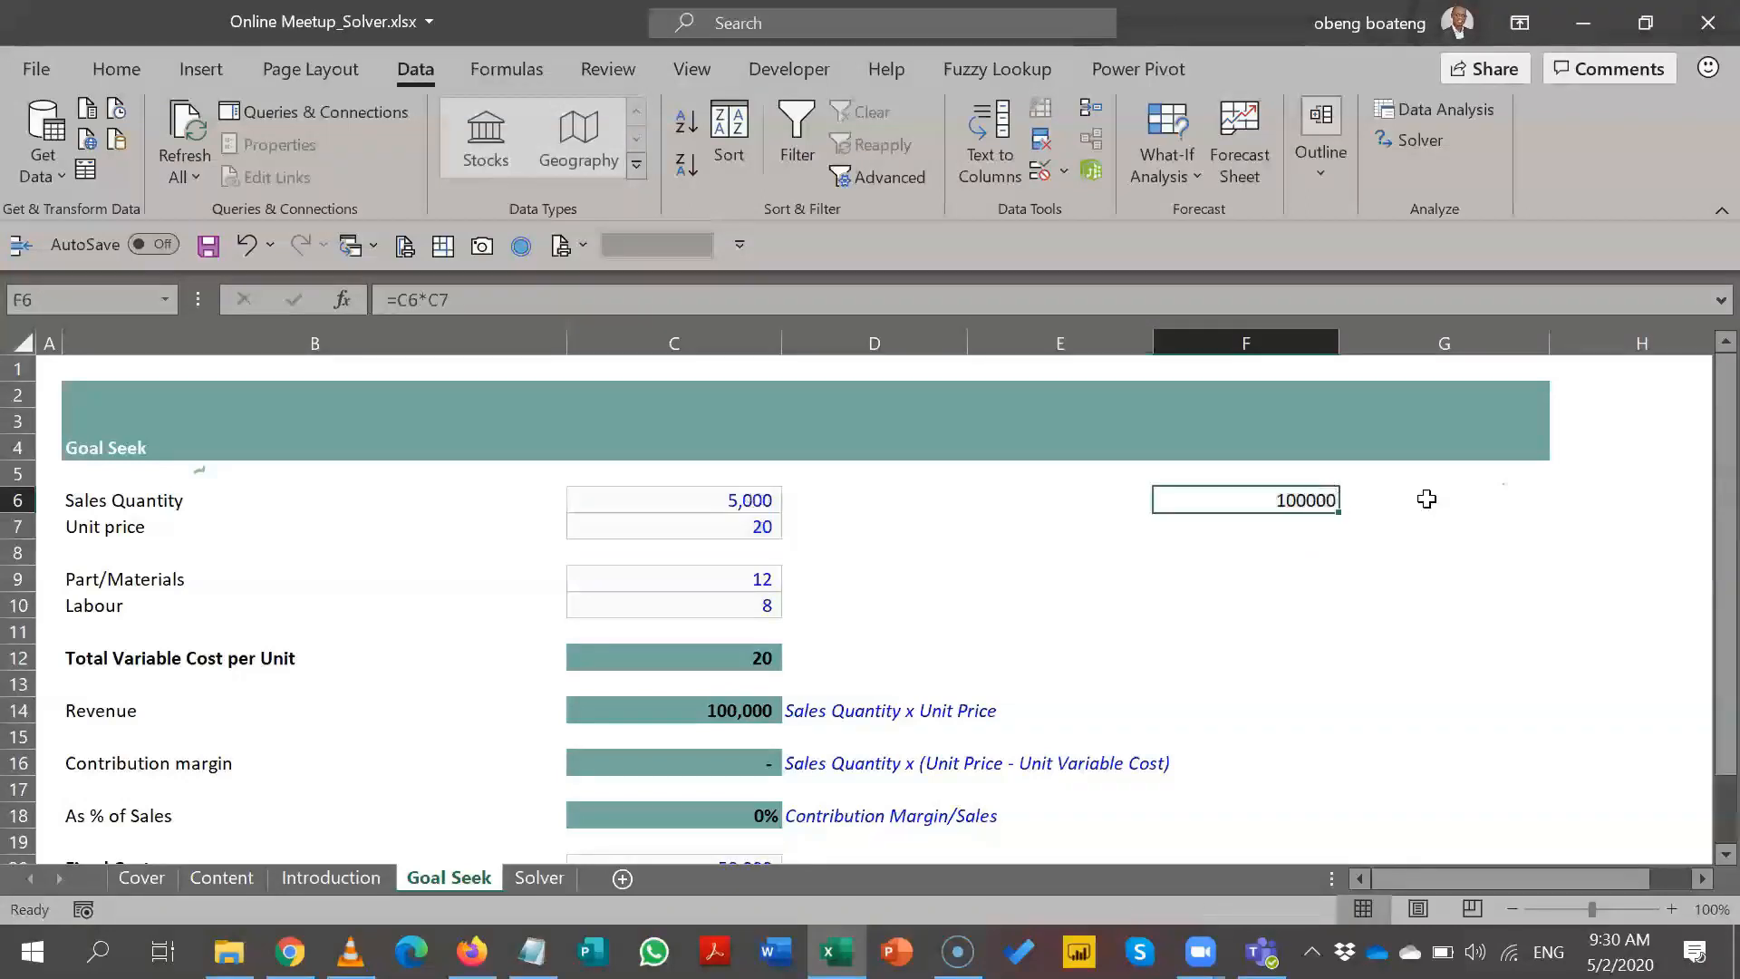
left_click(1512, 504)
type("100000")
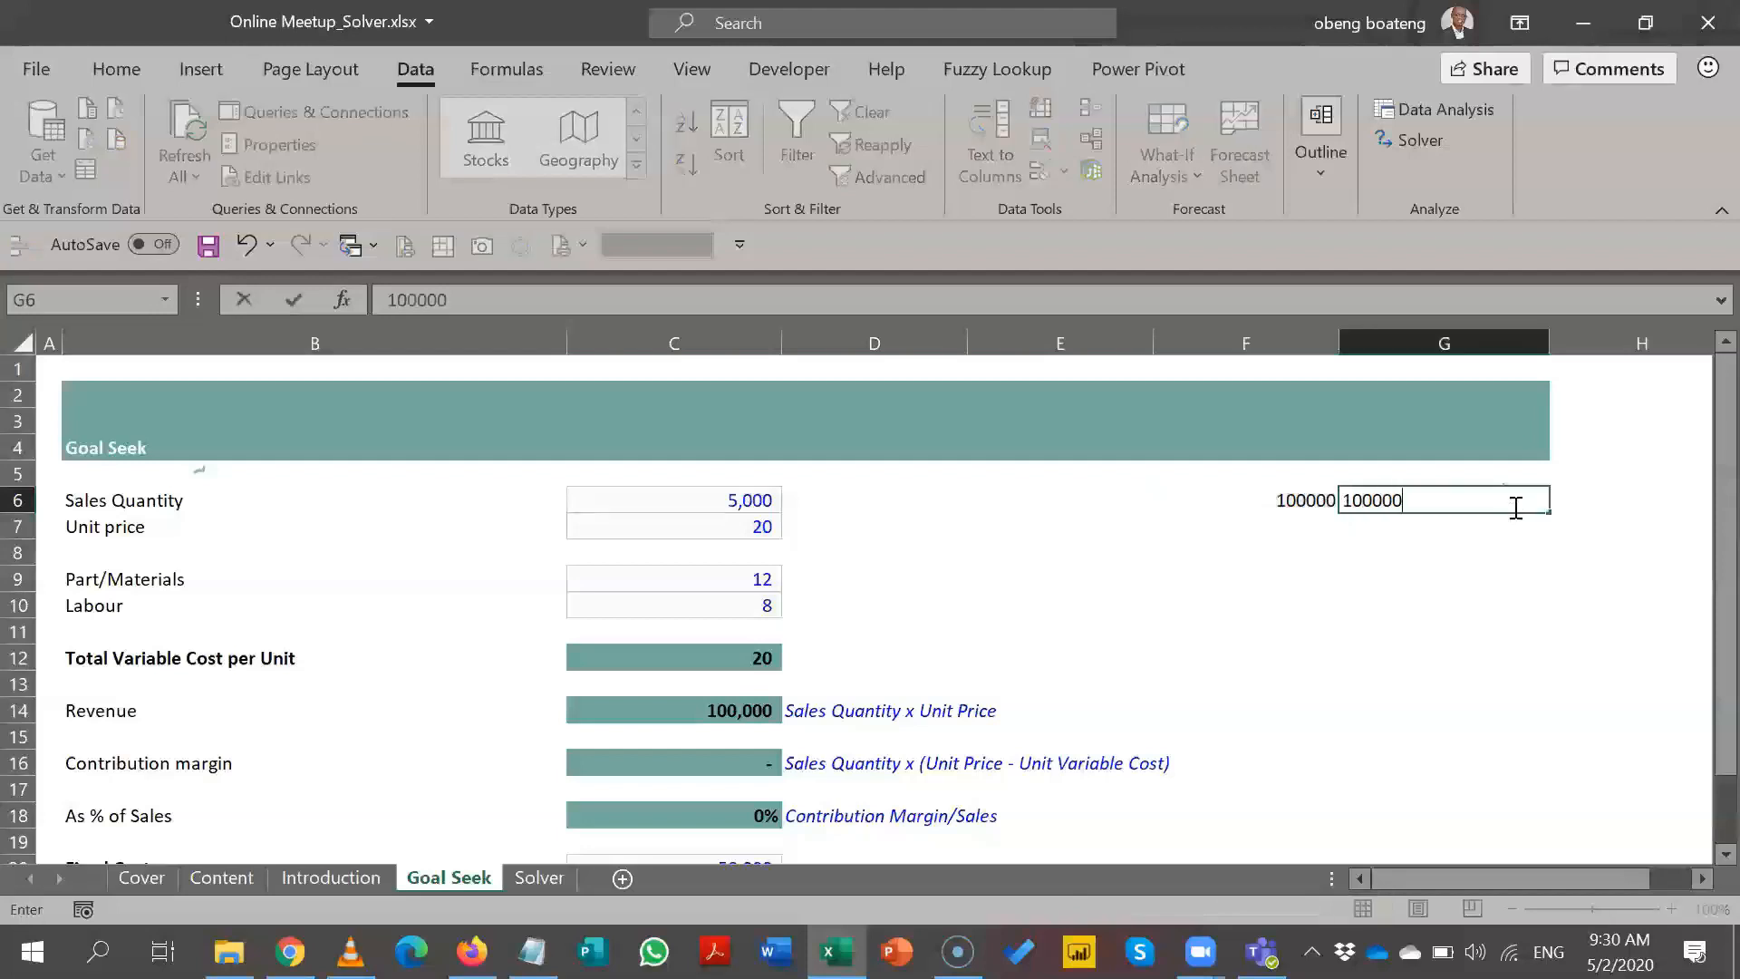
key("Return")
left_click(1500, 498)
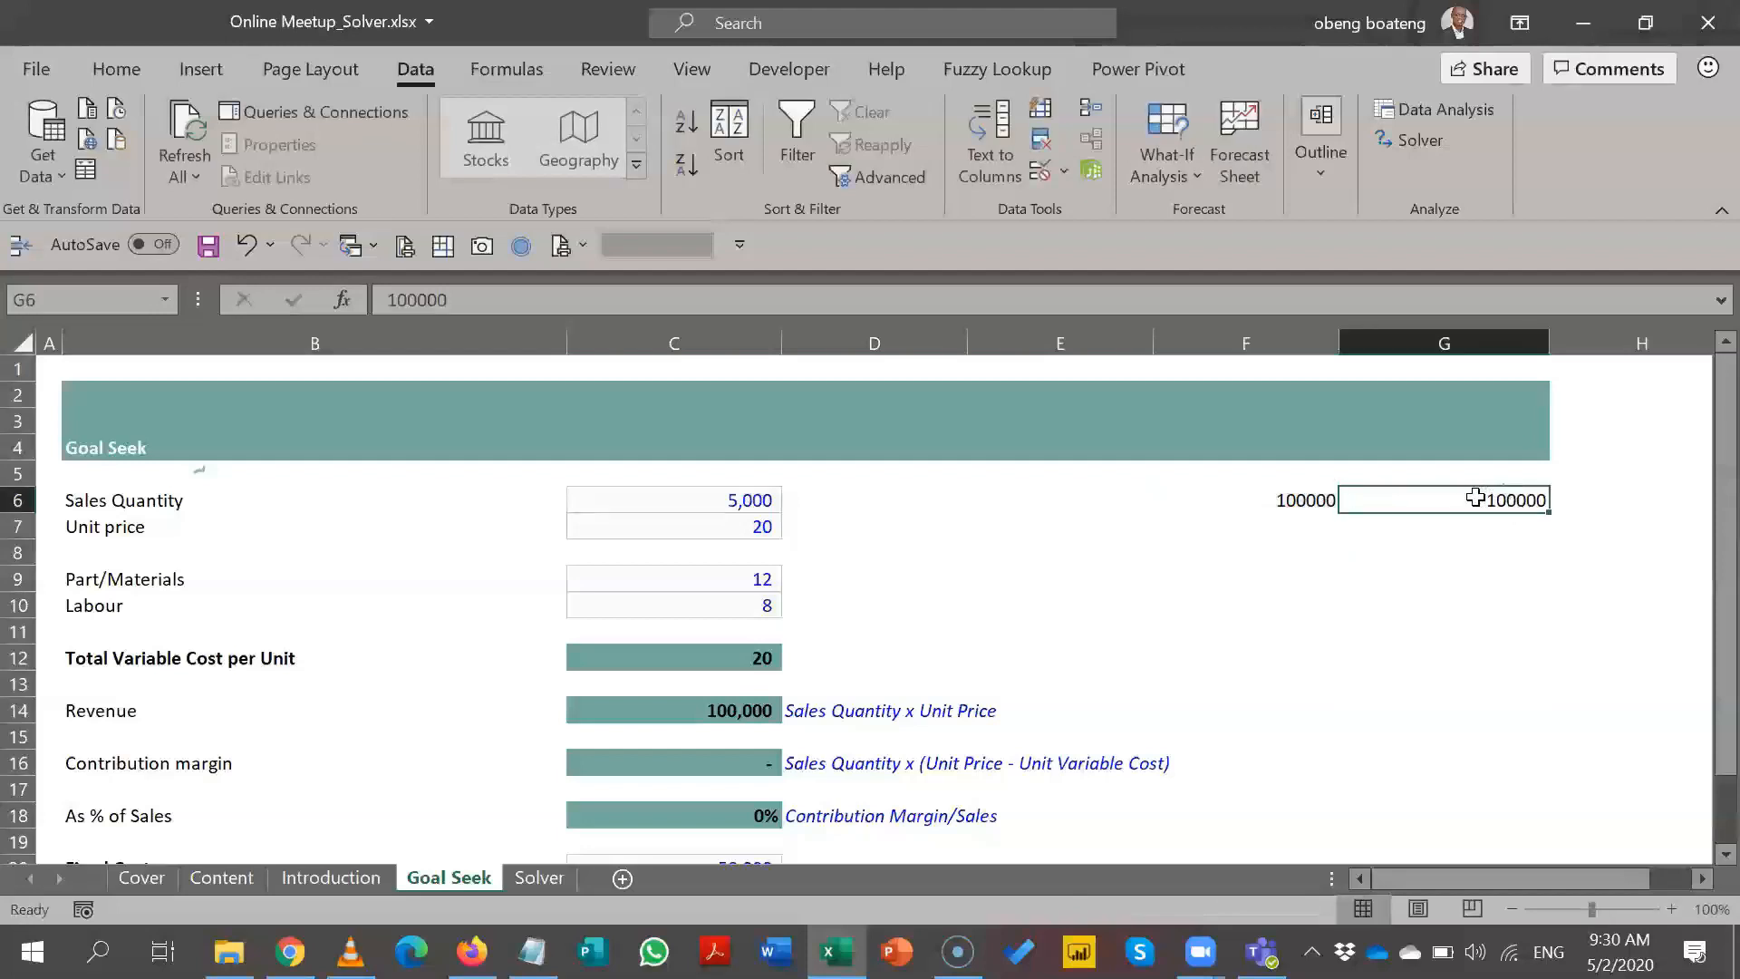
left_click_drag(746, 500, 738, 527)
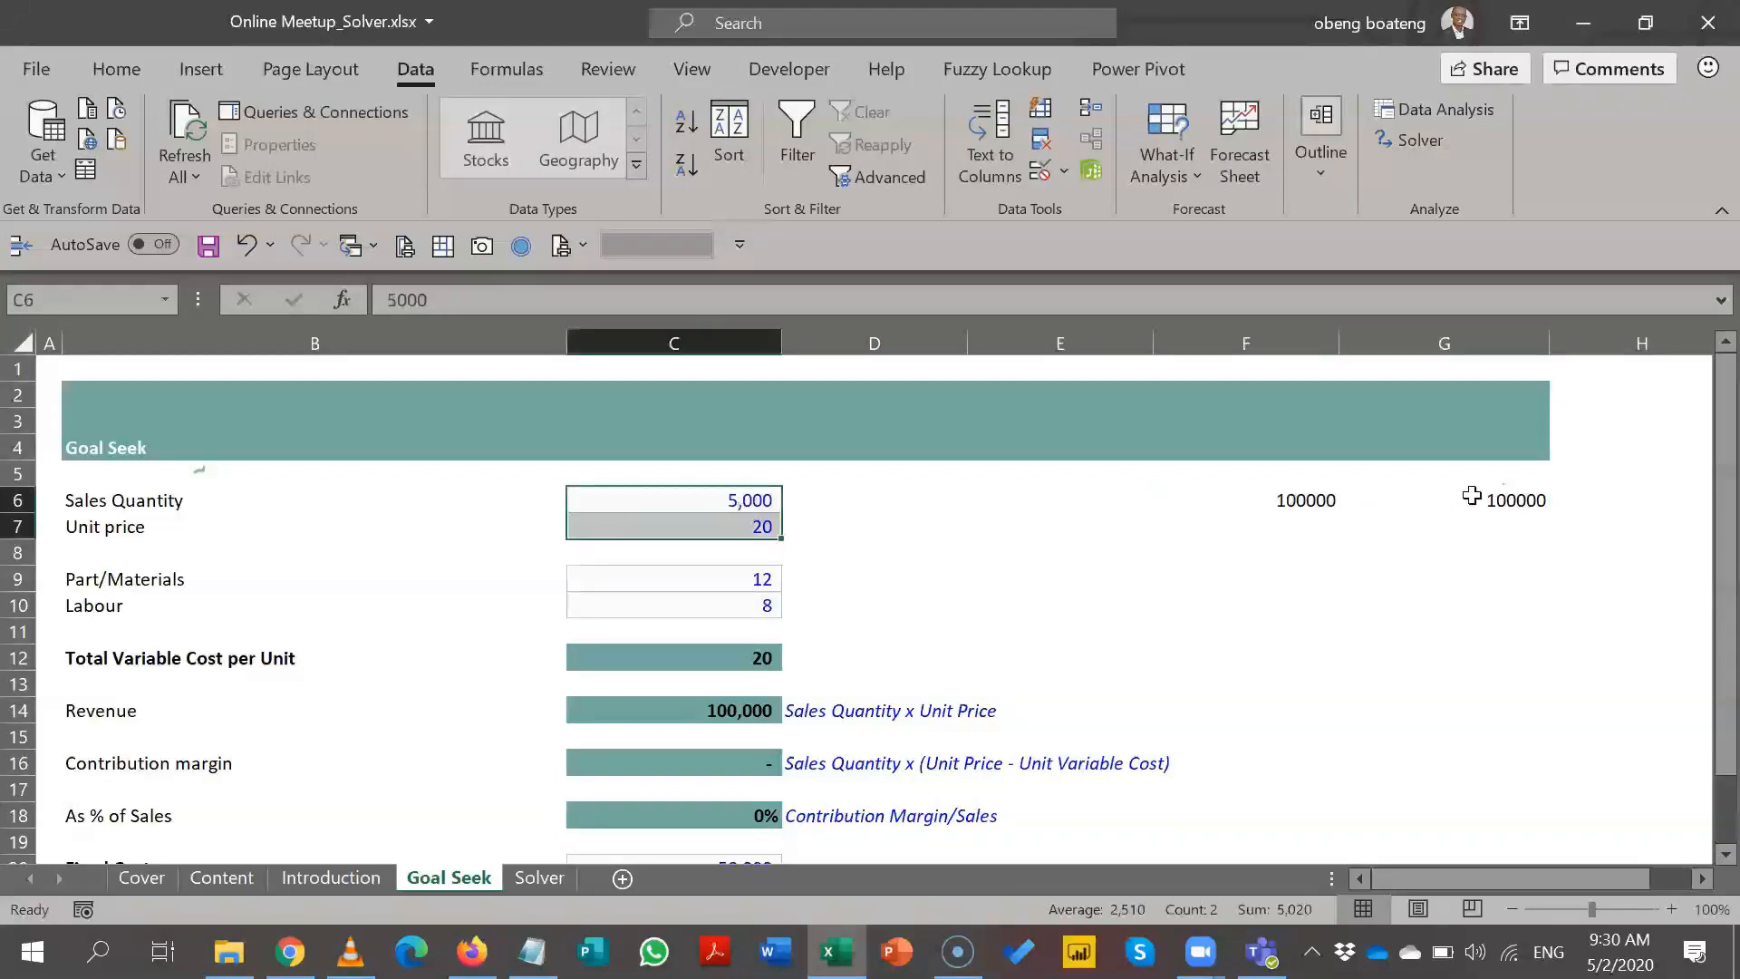
left_click(1470, 495, "ctrl")
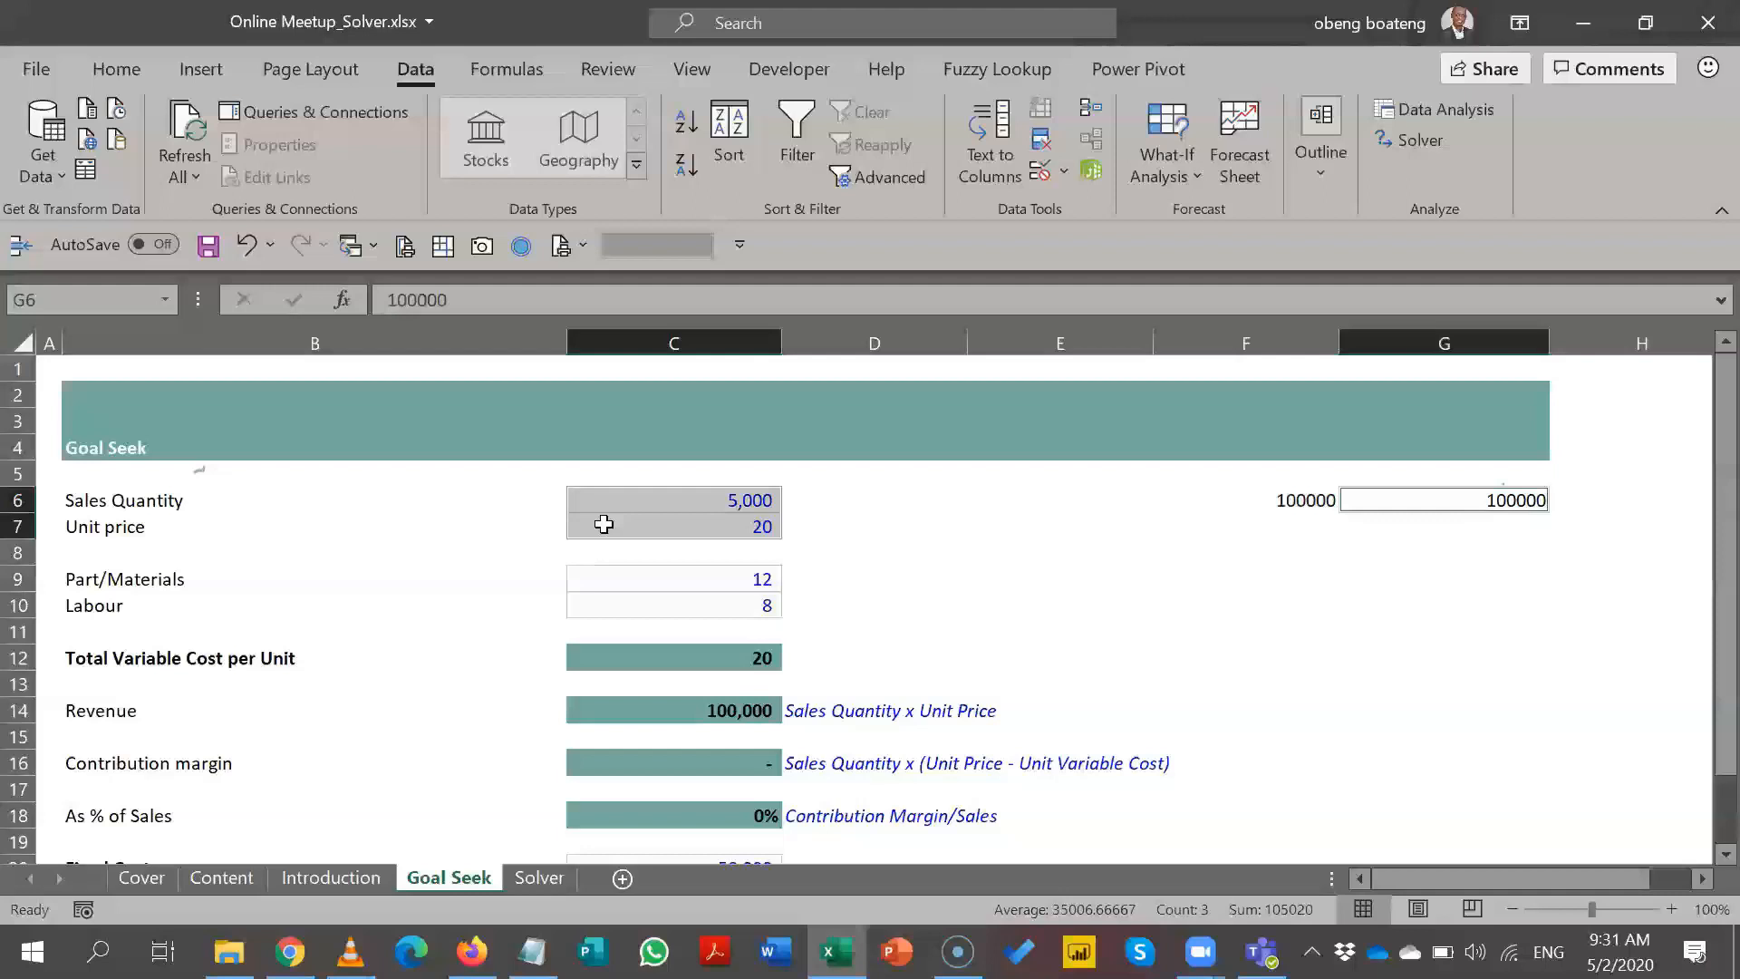
- Clear the example formula and fixed value from cells F6:G6
left_click_drag(1204, 490, 1448, 498)
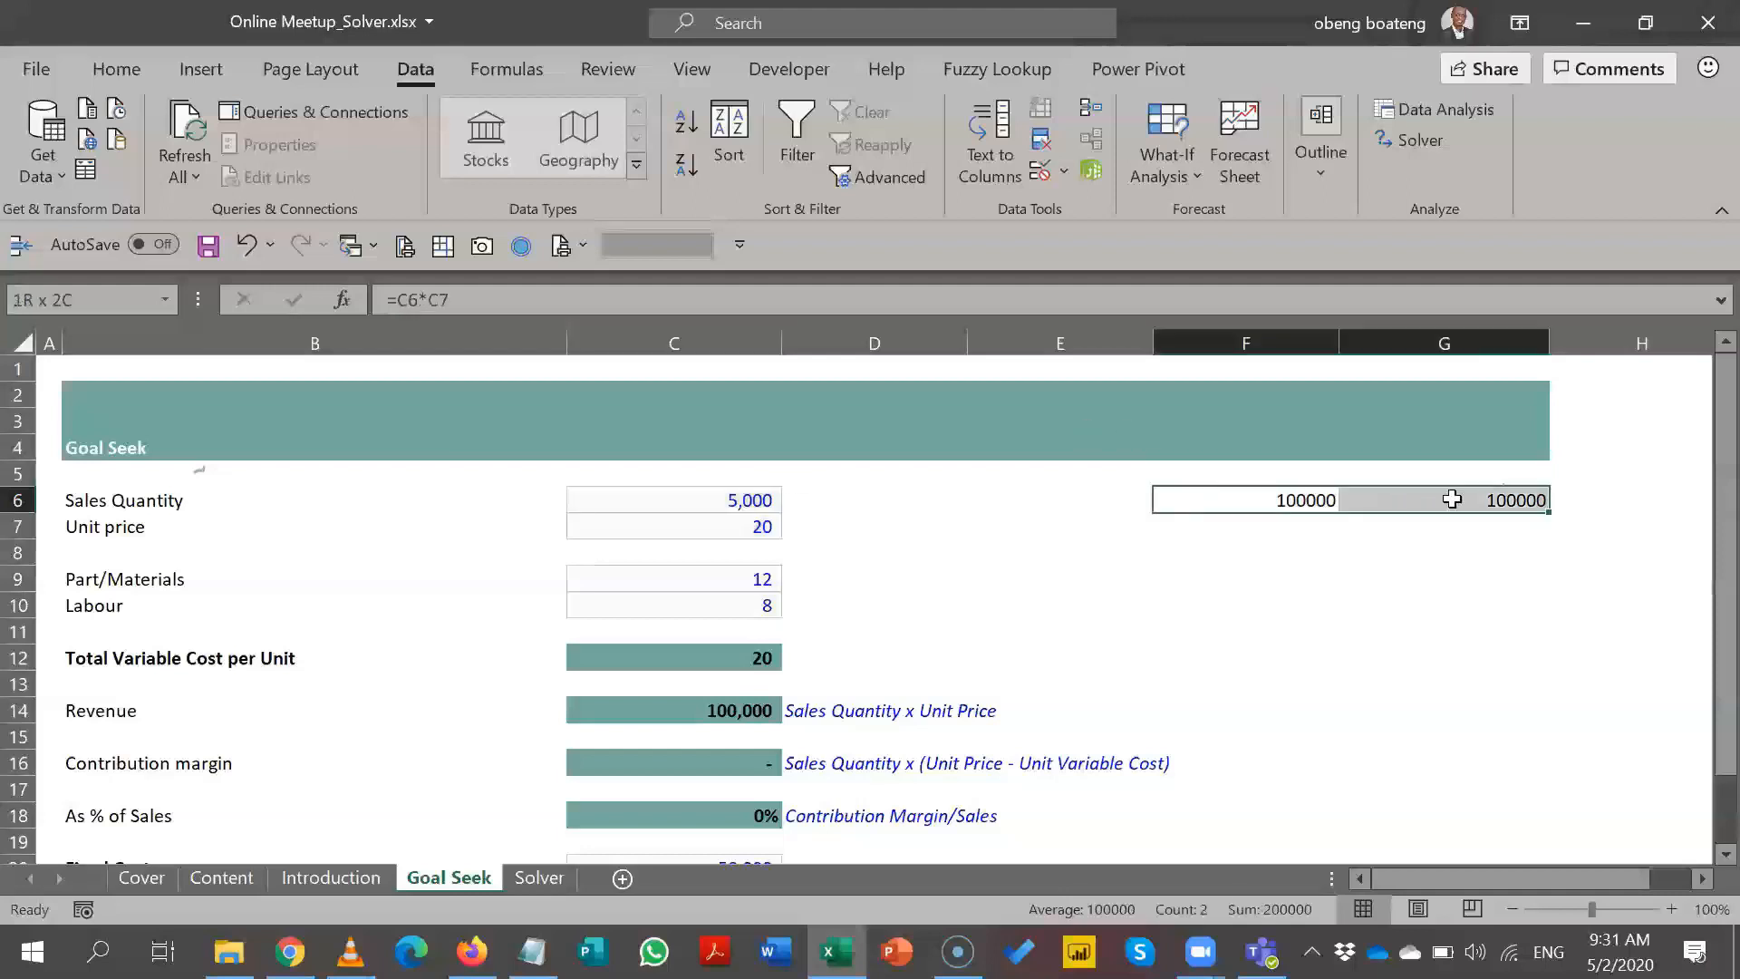
key("Delete")
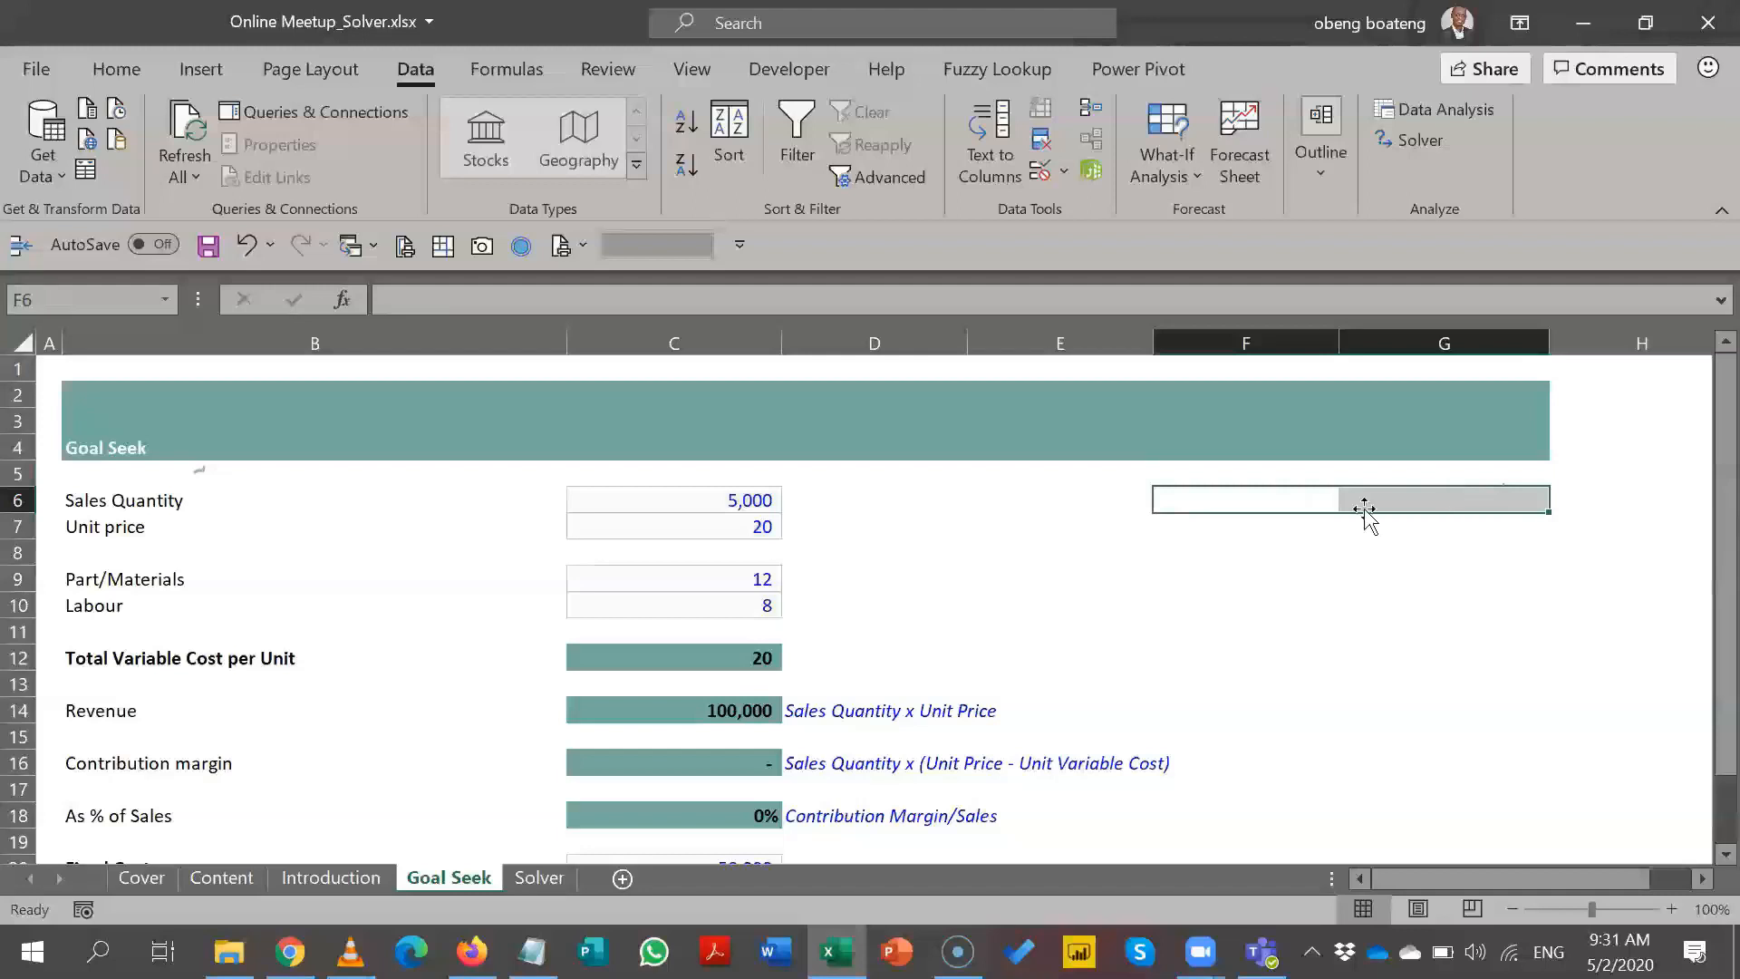
left_click(1034, 574)
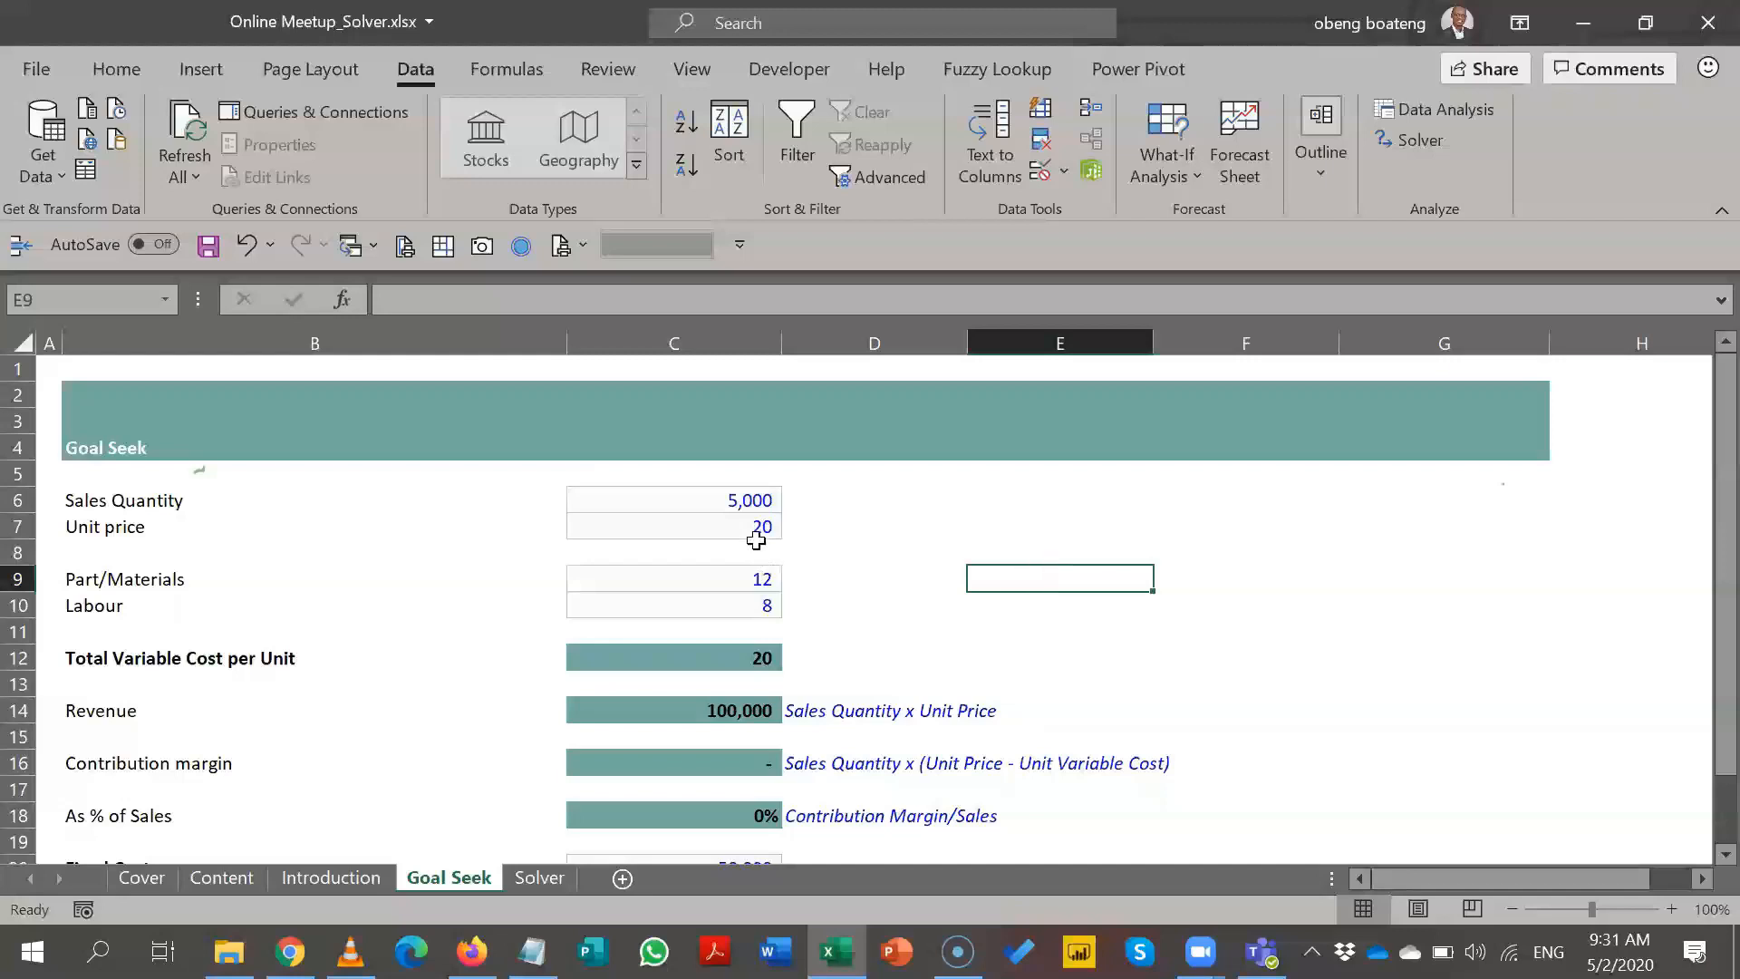
left_click(735, 503)
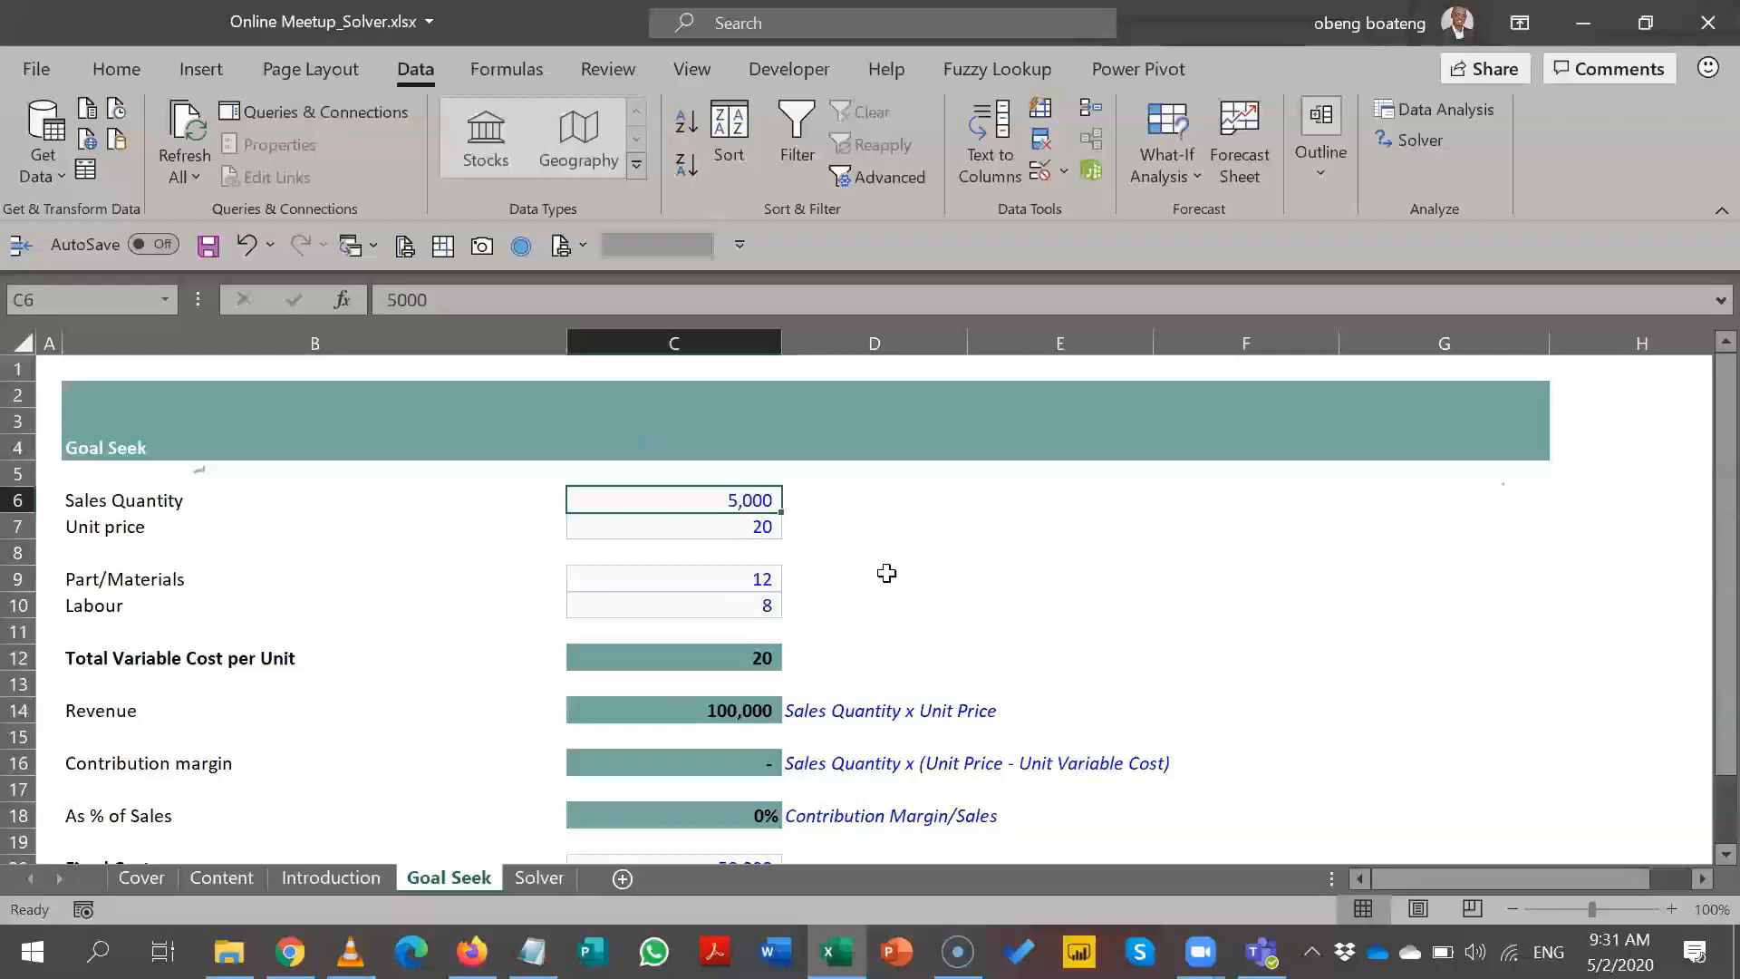
- Examine the sales quantity, unit price, materials and labour inputs in C6:C10 and the total variable cost cell C12
left_click(886, 573)
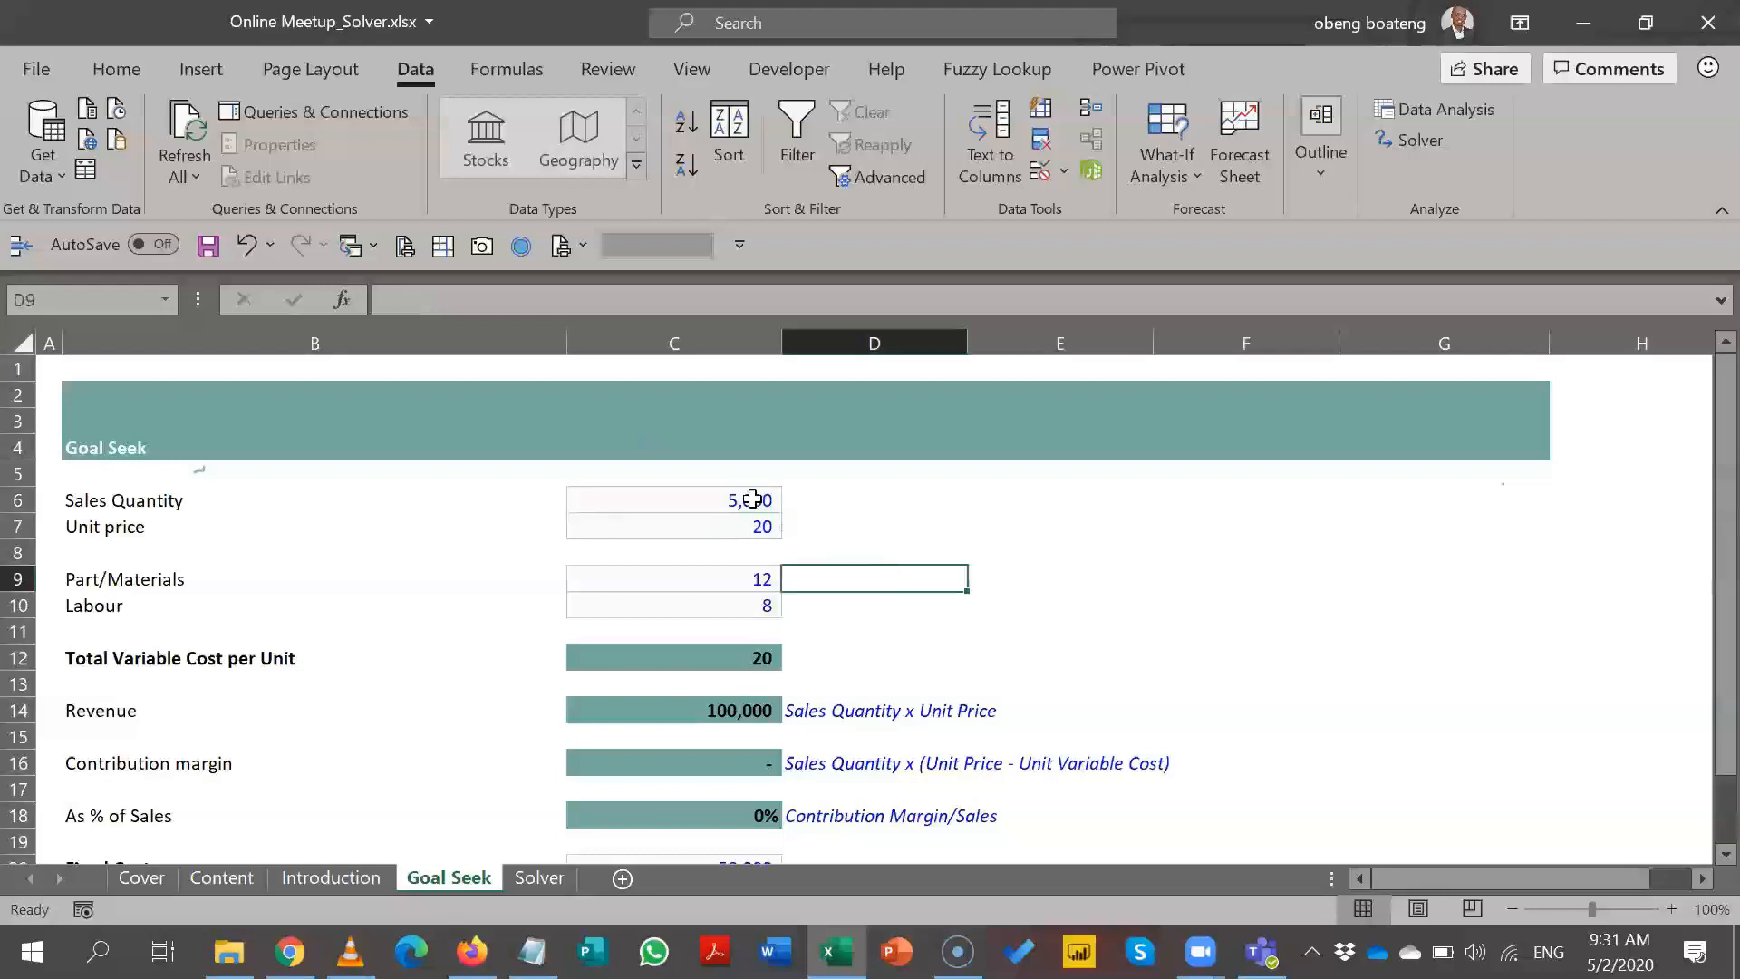
left_click(743, 517)
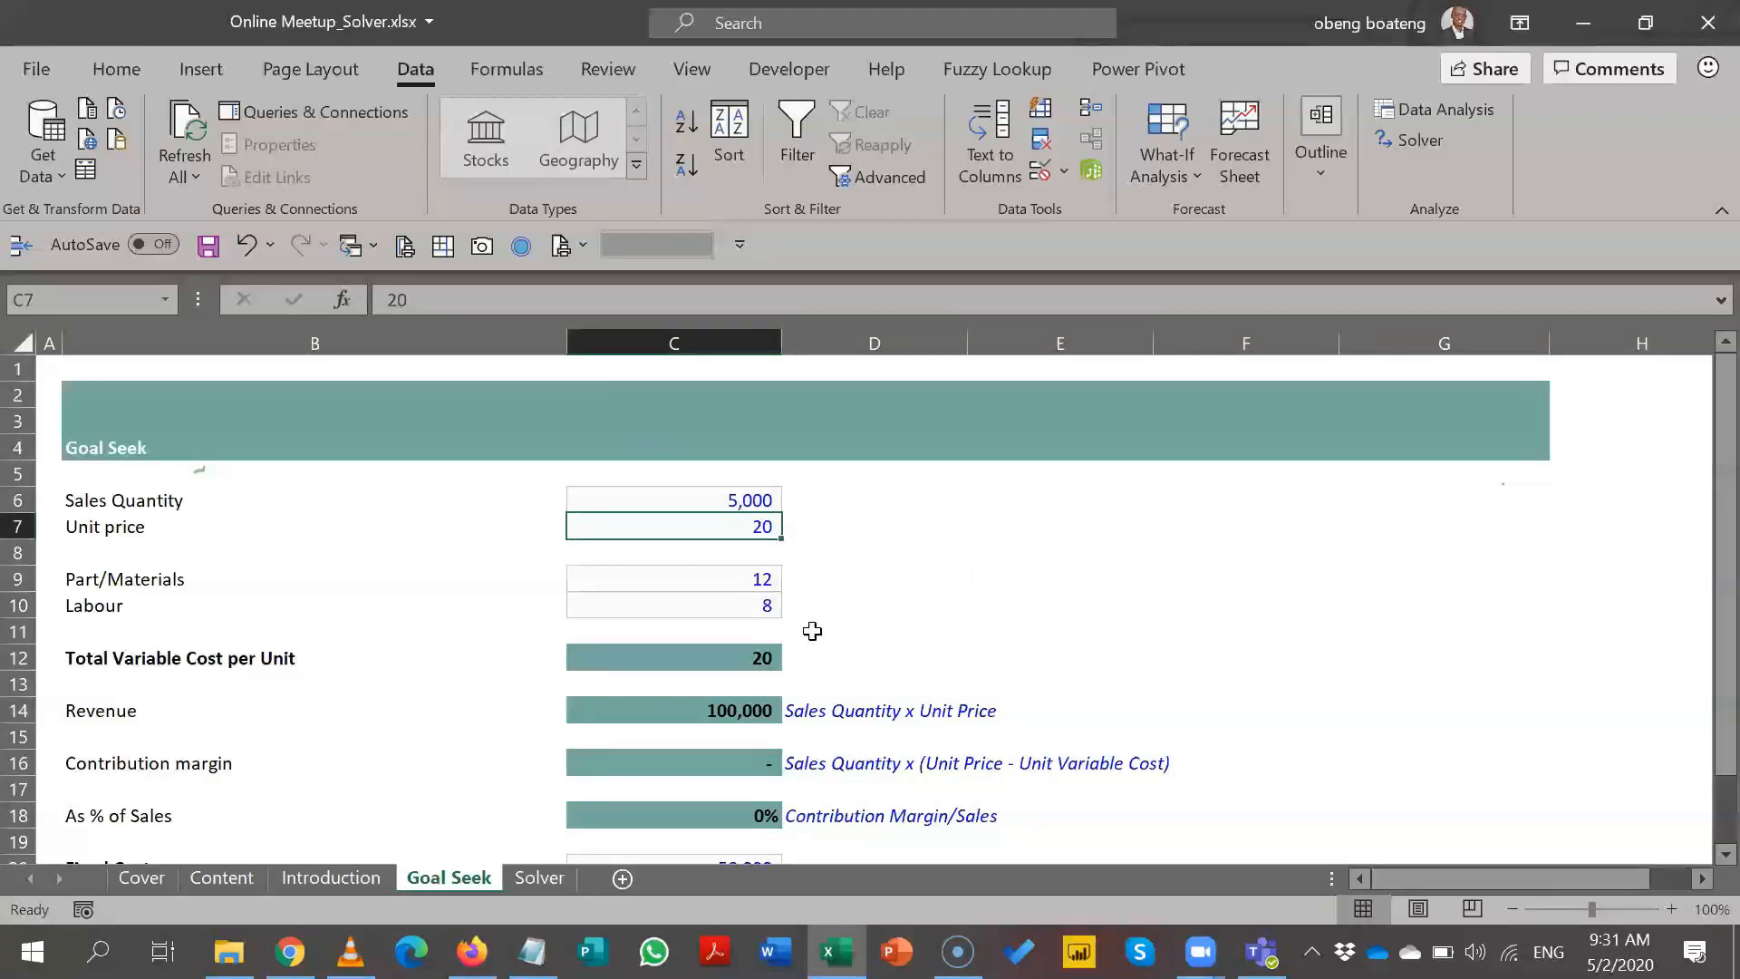
left_click(773, 662)
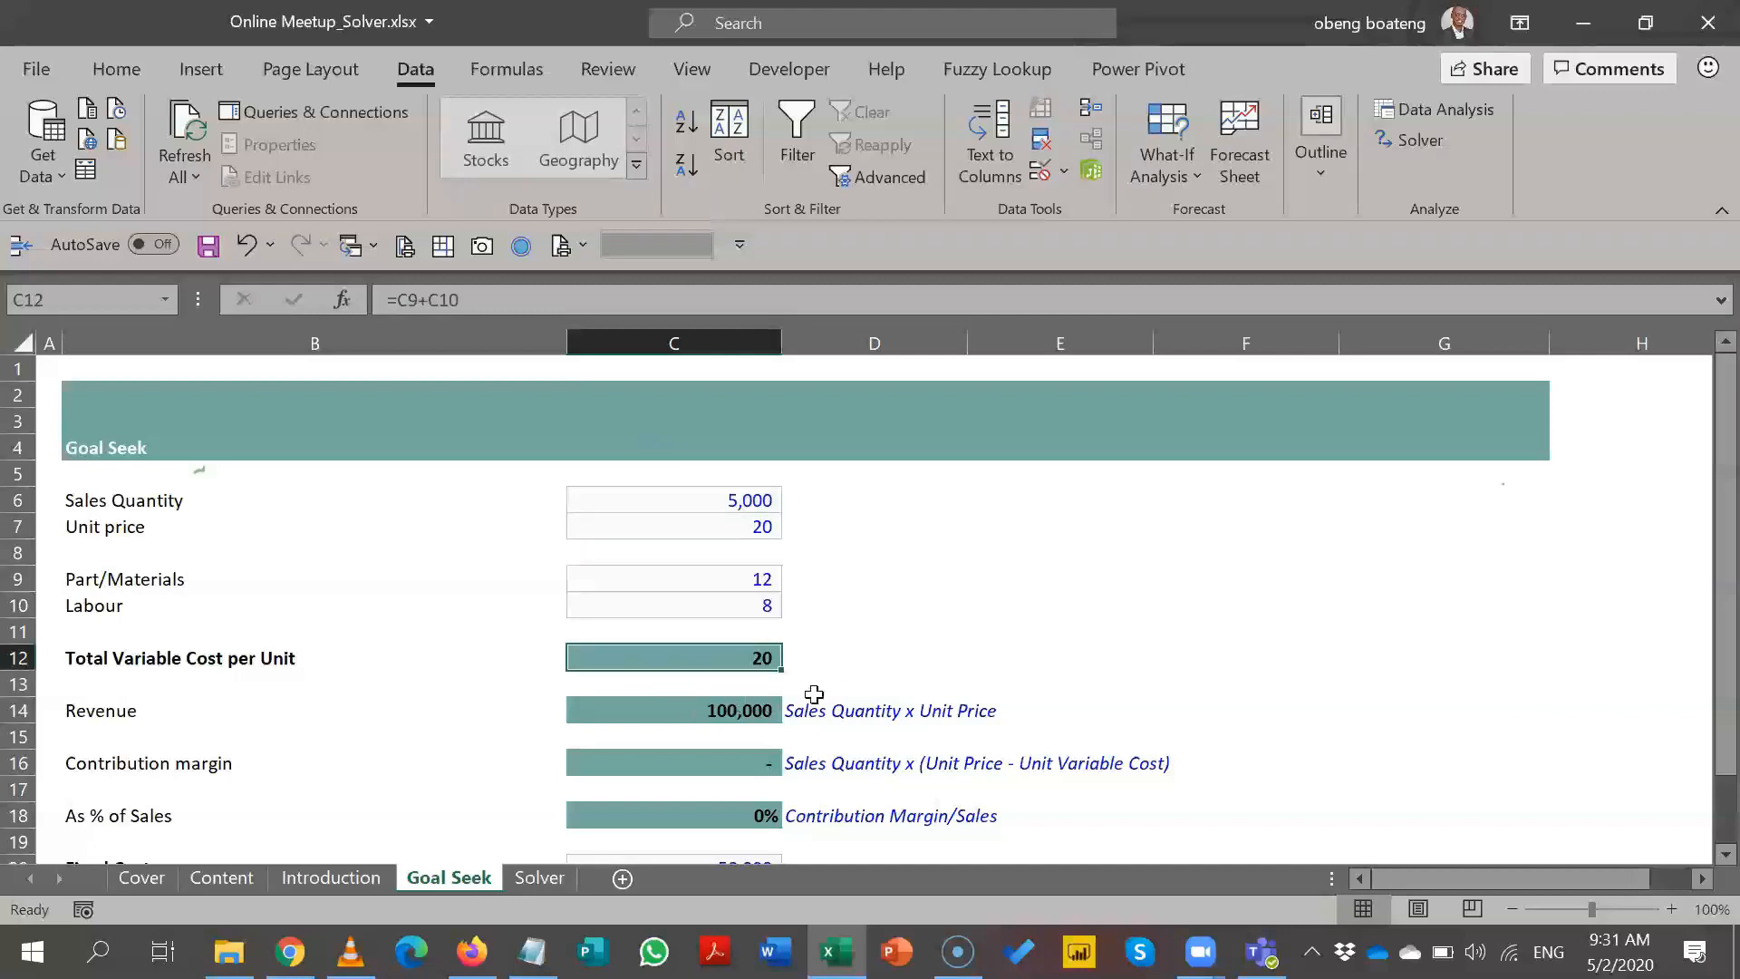
left_click(896, 658)
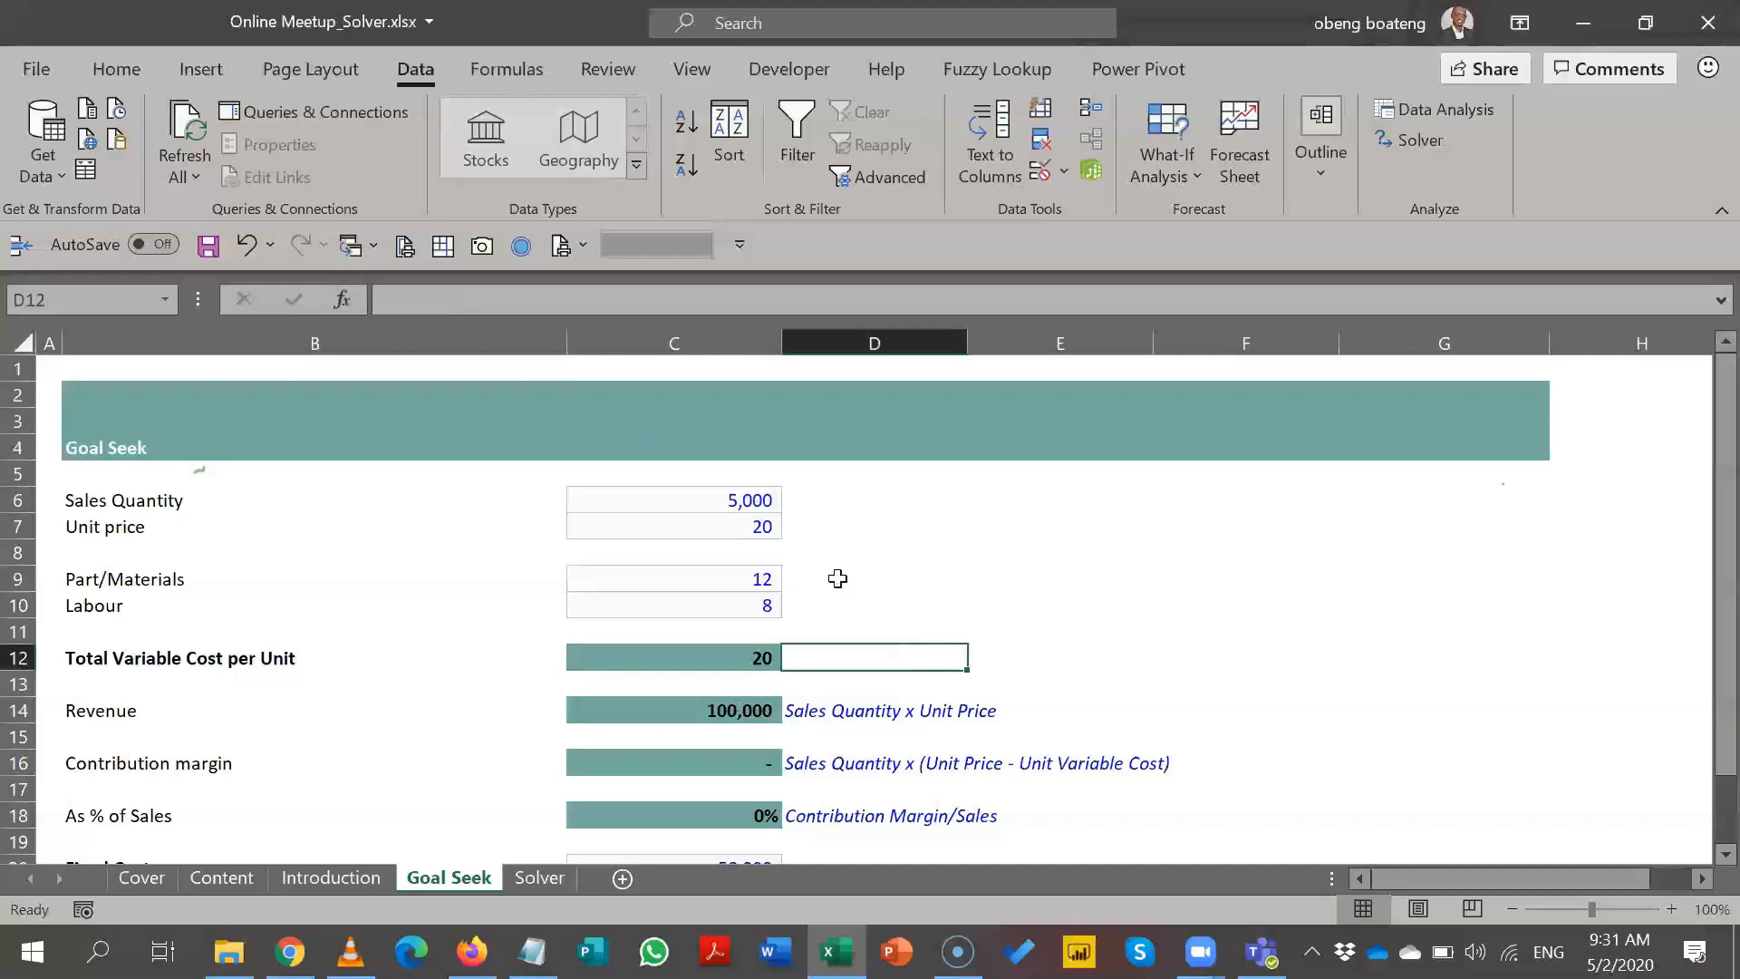
left_click(748, 508)
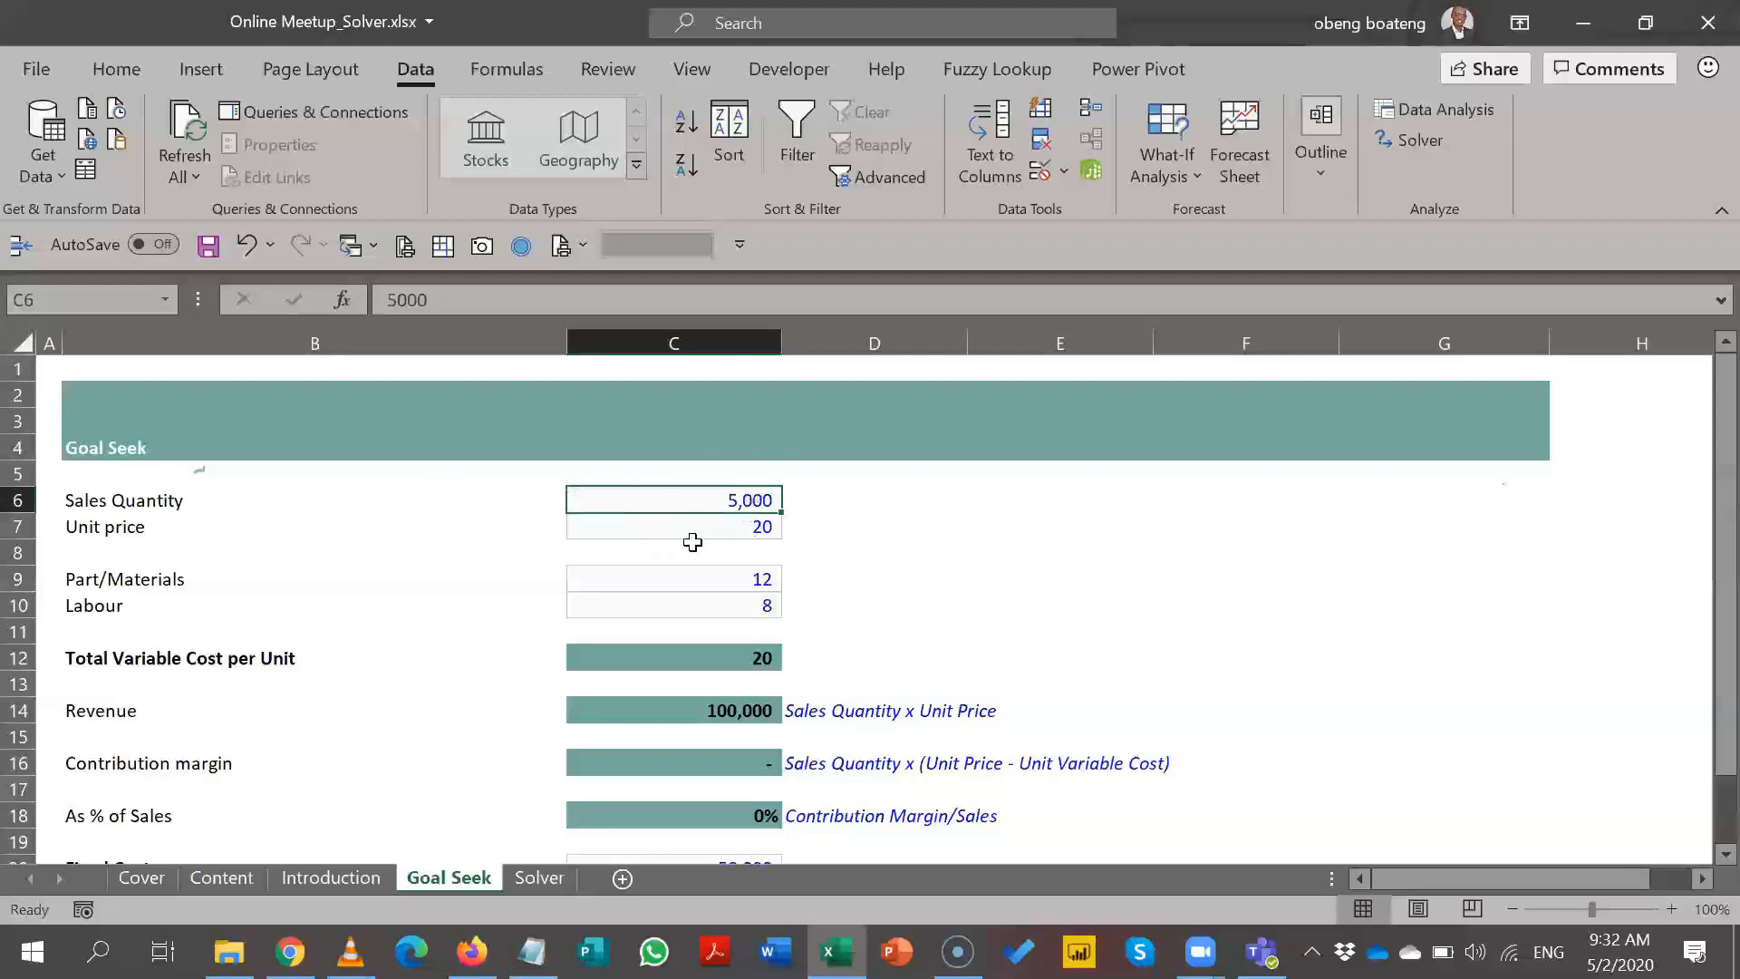
left_click(702, 531)
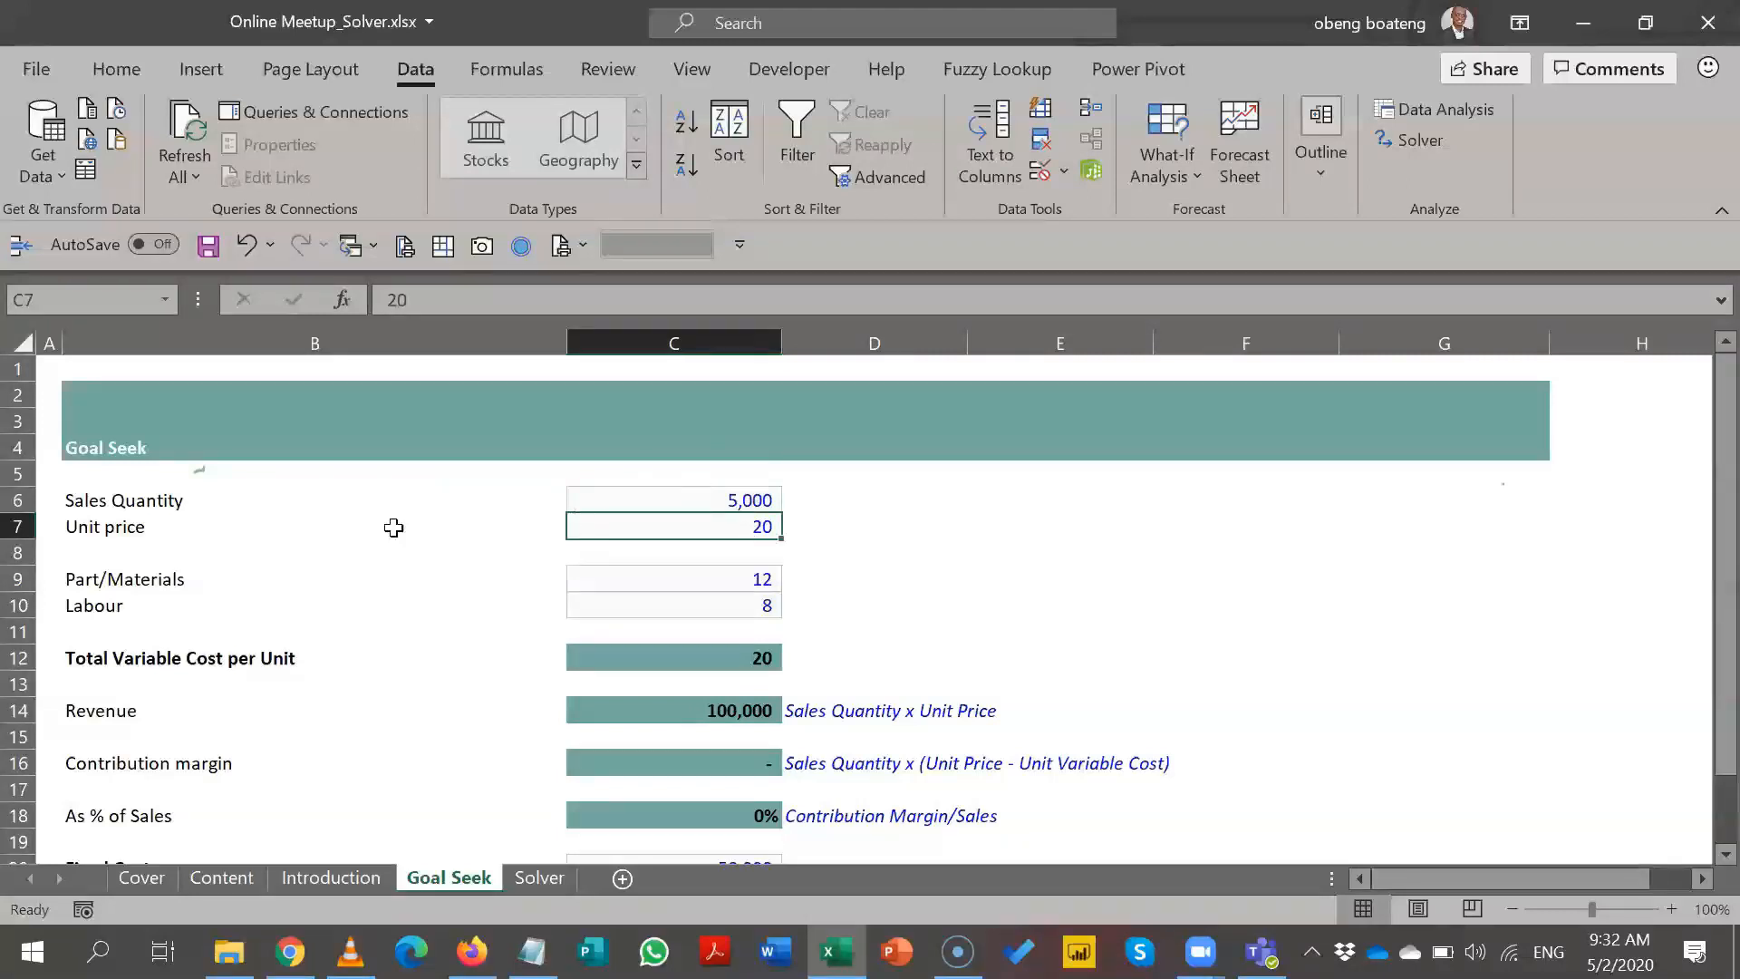
left_click(701, 582)
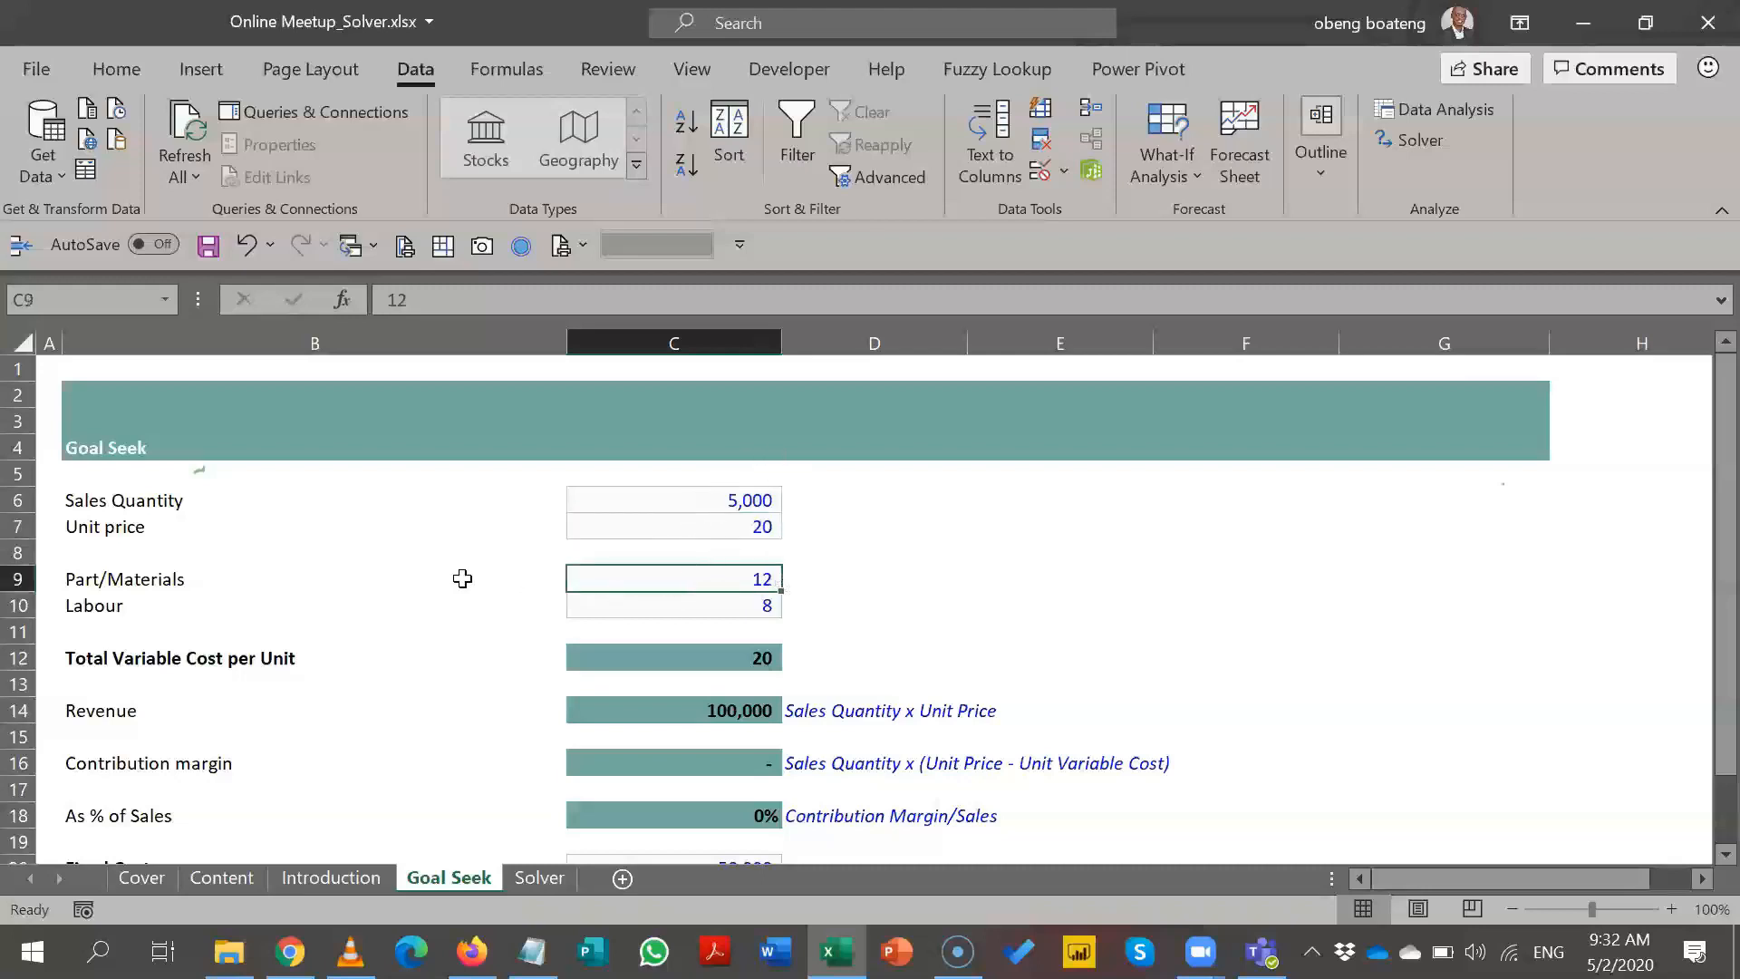
left_click(238, 586)
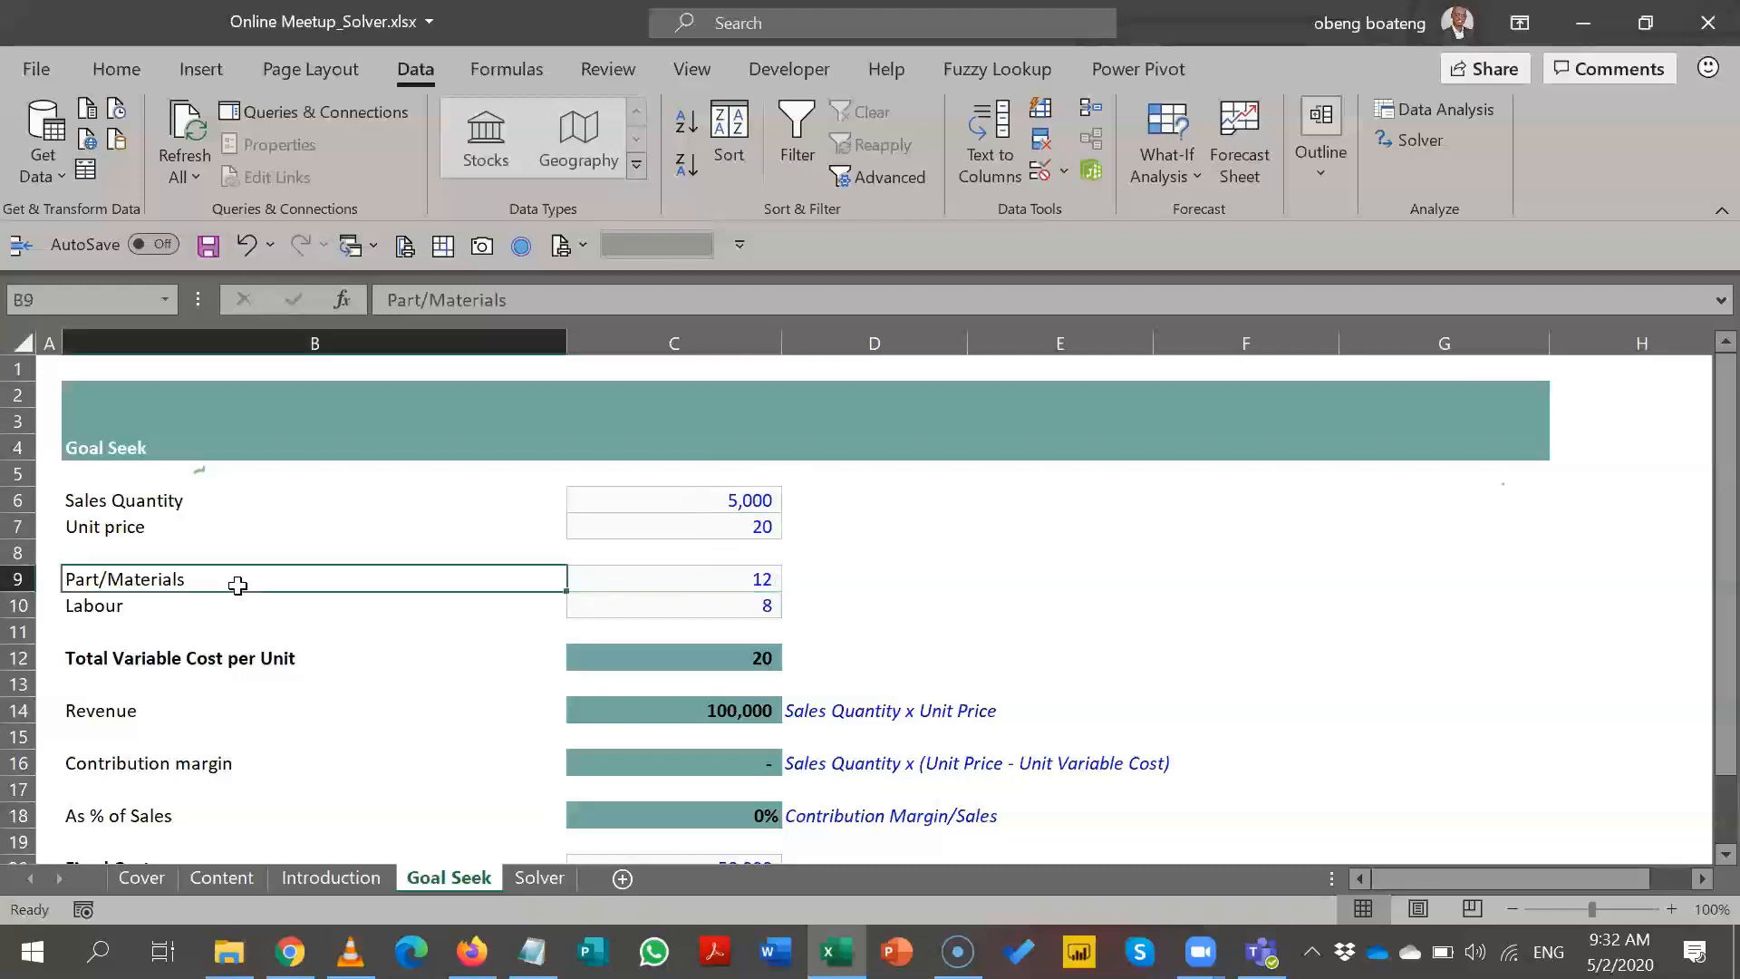
left_click(156, 611)
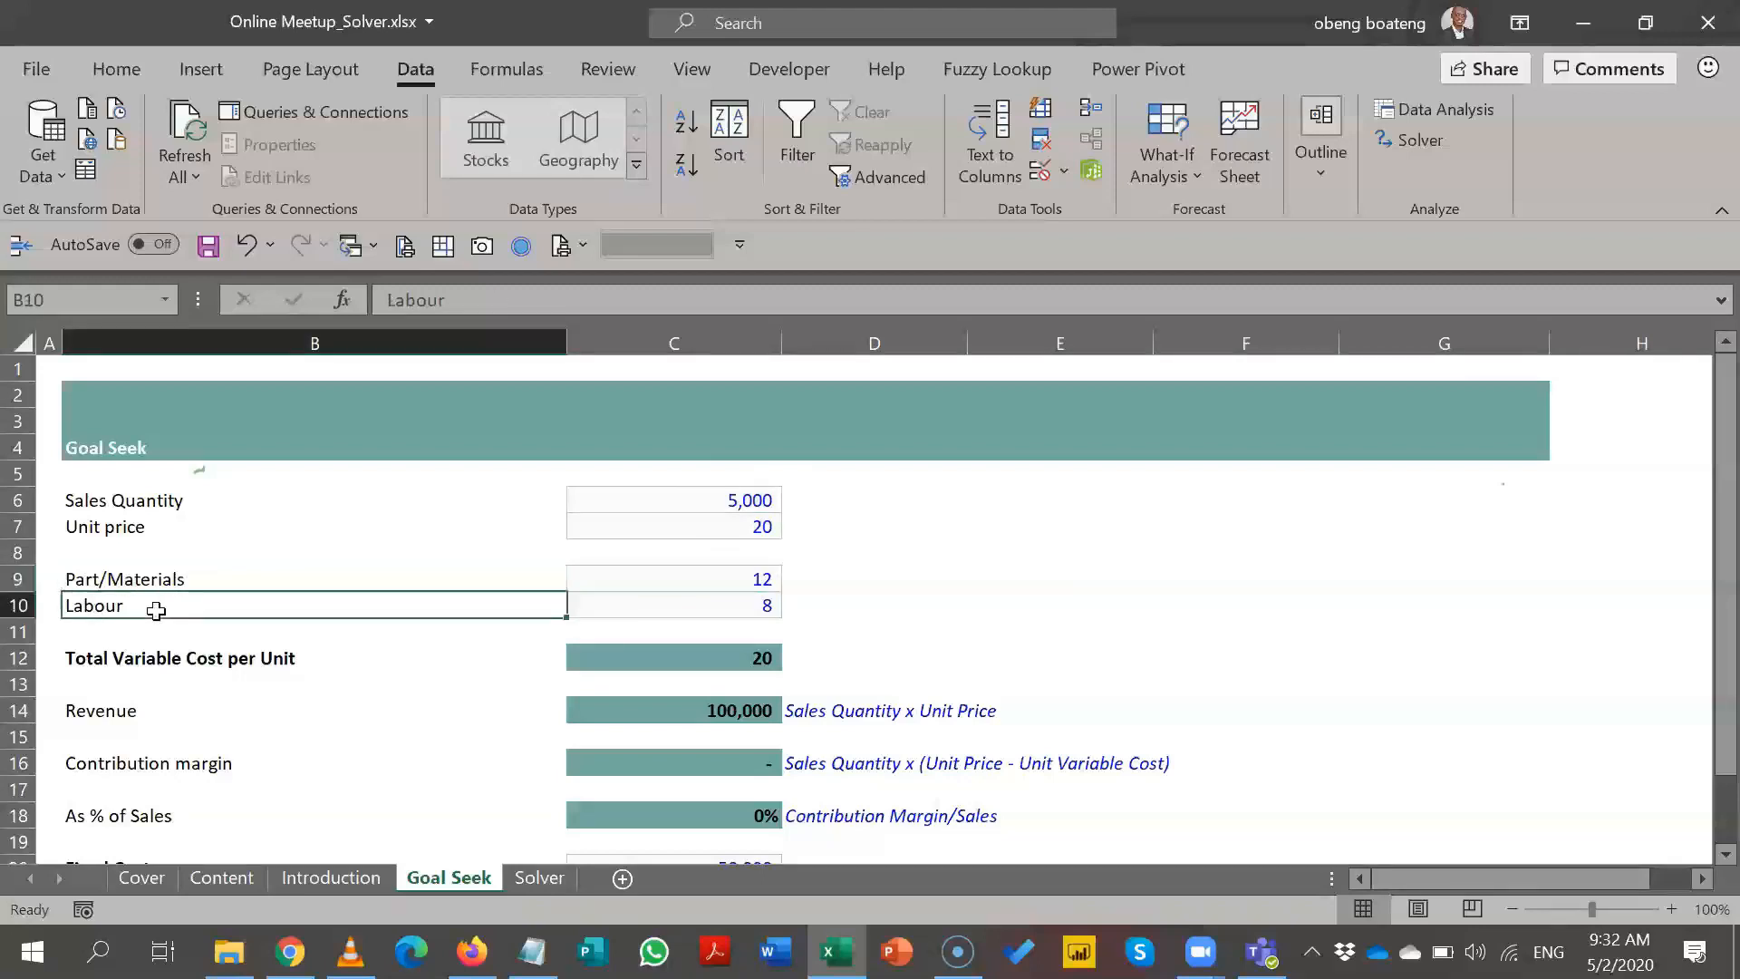
left_click(748, 606)
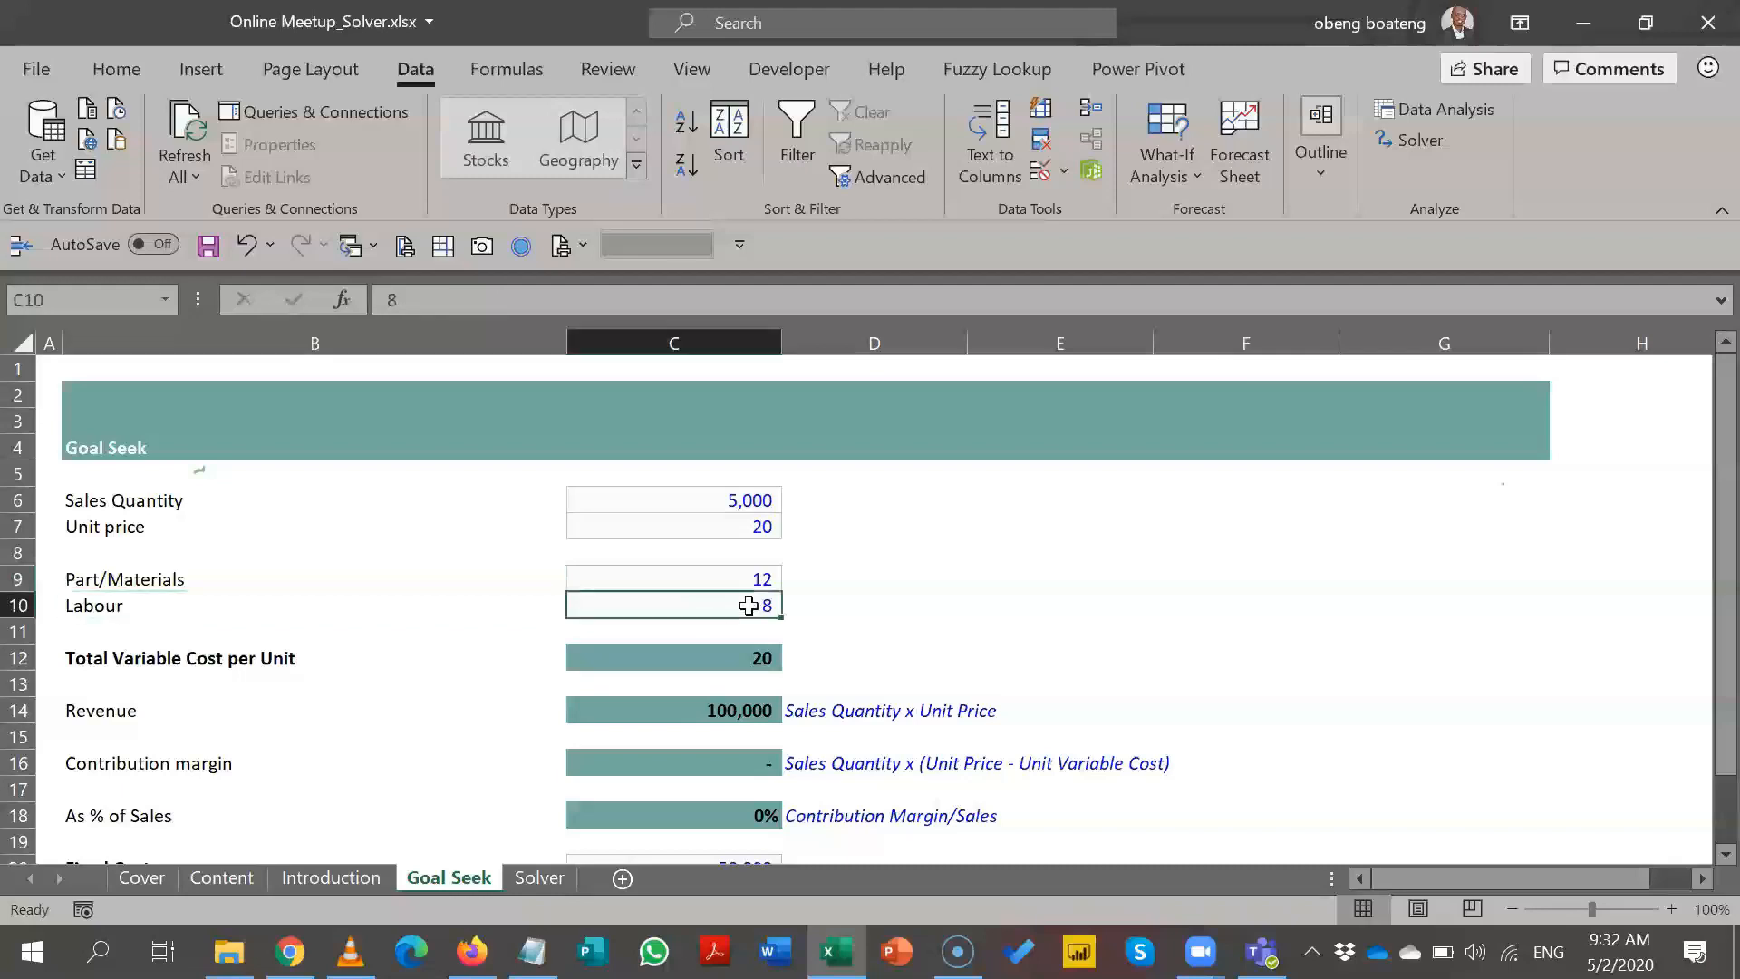
- Inspect the formulas behind total variable cost per unit in C12 and revenue in C14, leaving both unchanged
double_click(748, 659)
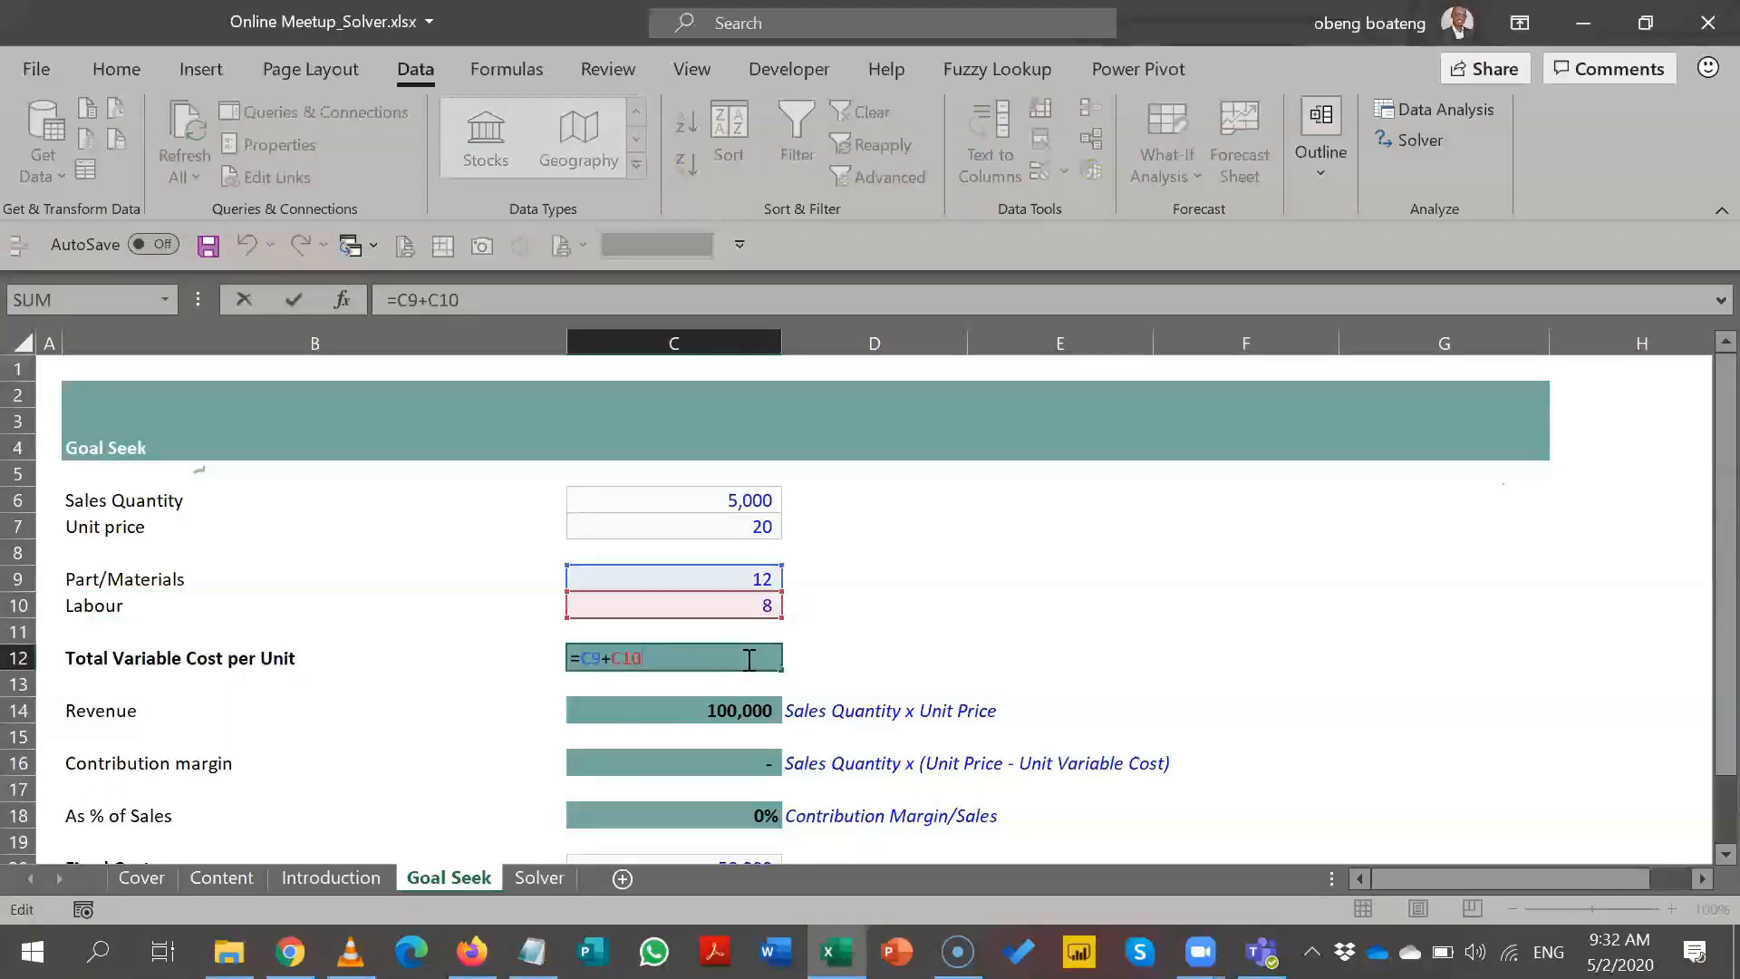
key("Return")
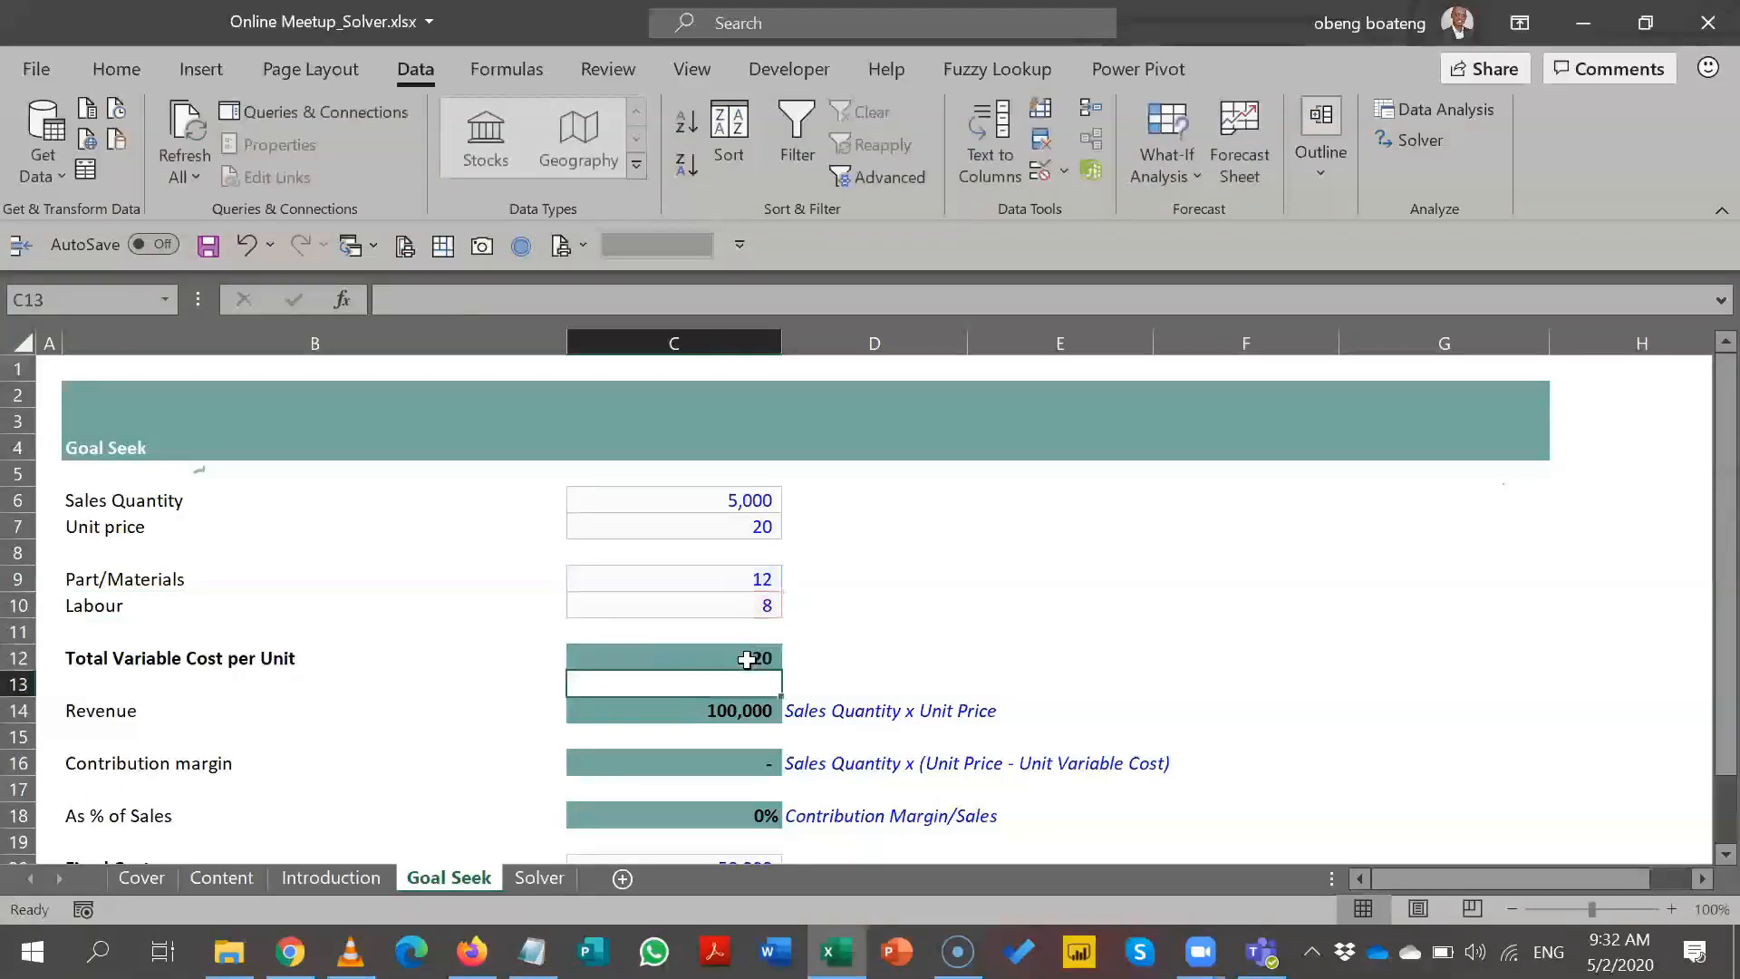
left_click(734, 707)
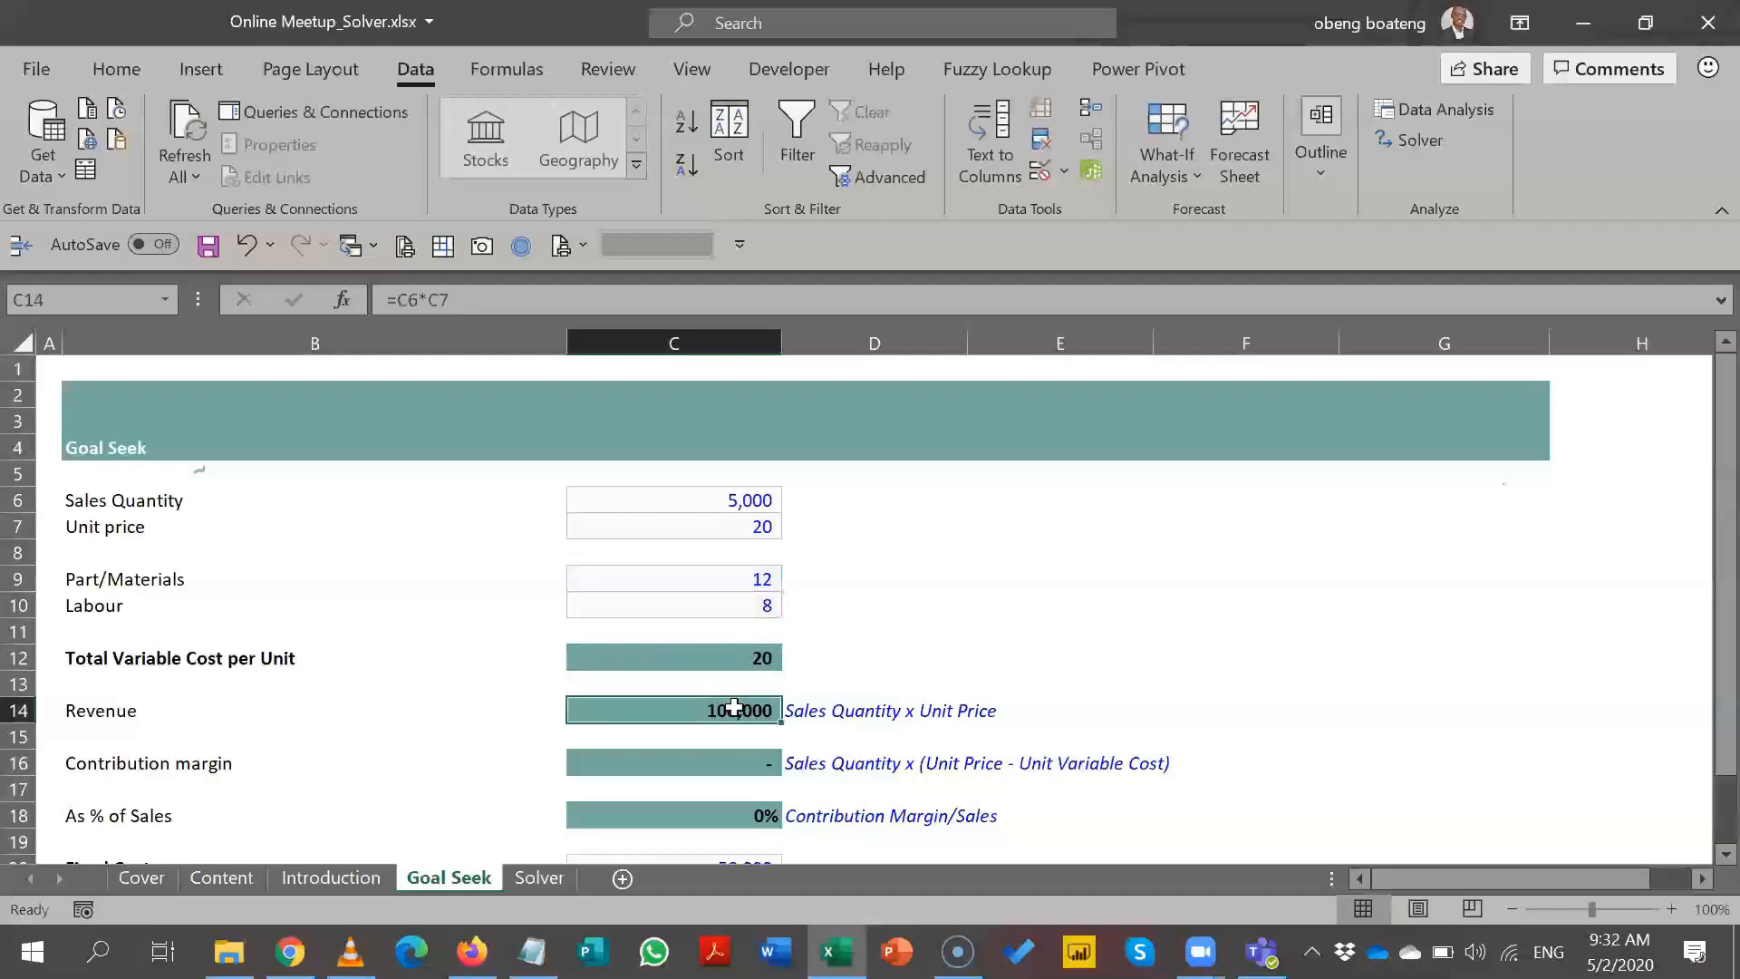
double_click(735, 709)
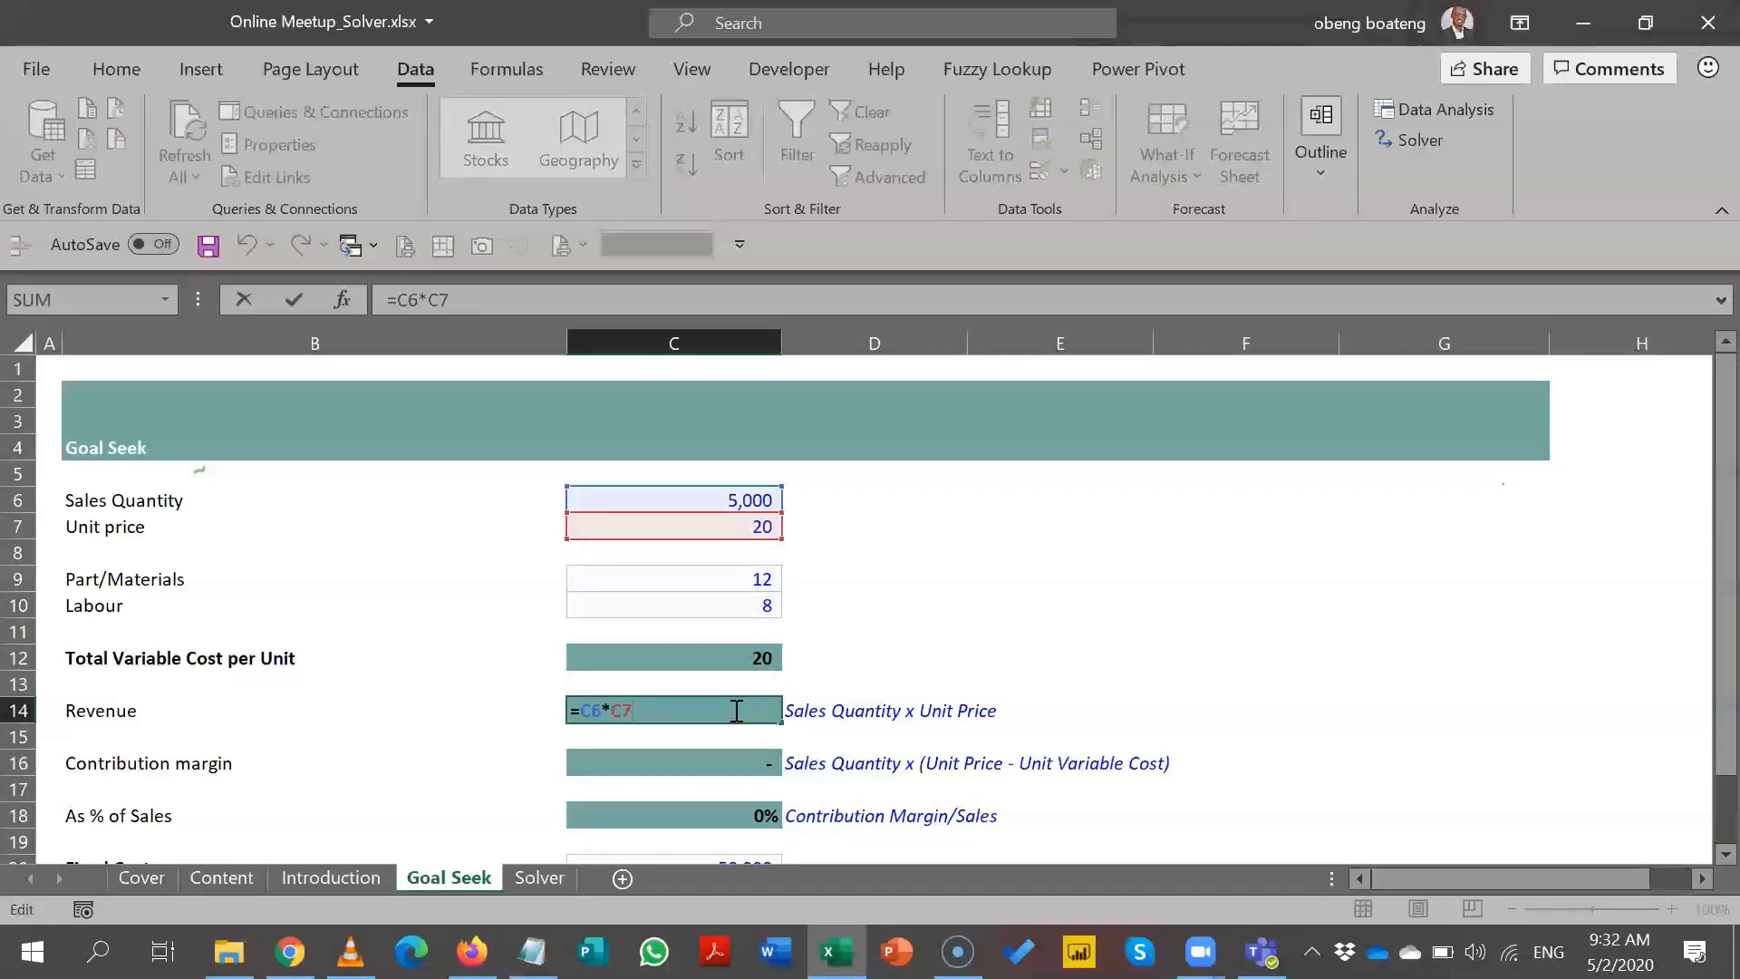
key("Return")
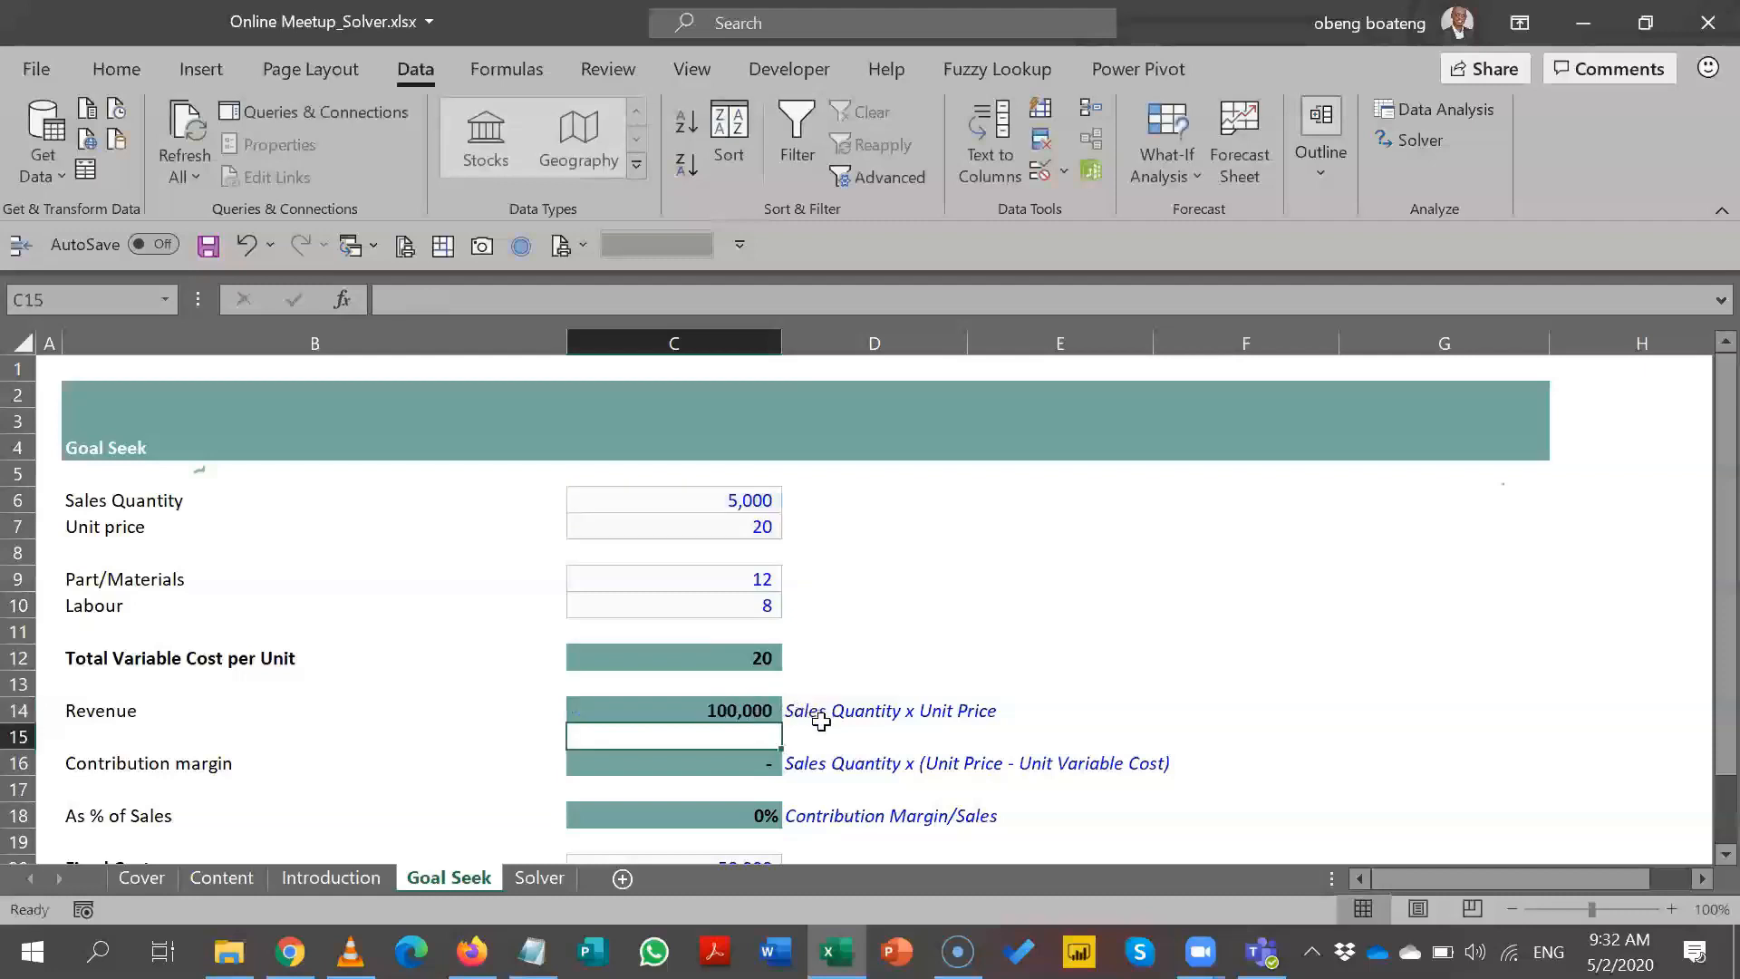
- Examine the contribution margin formula in C16 together with the unit price in C7 and variable cost in C12 it uses
left_click(754, 762)
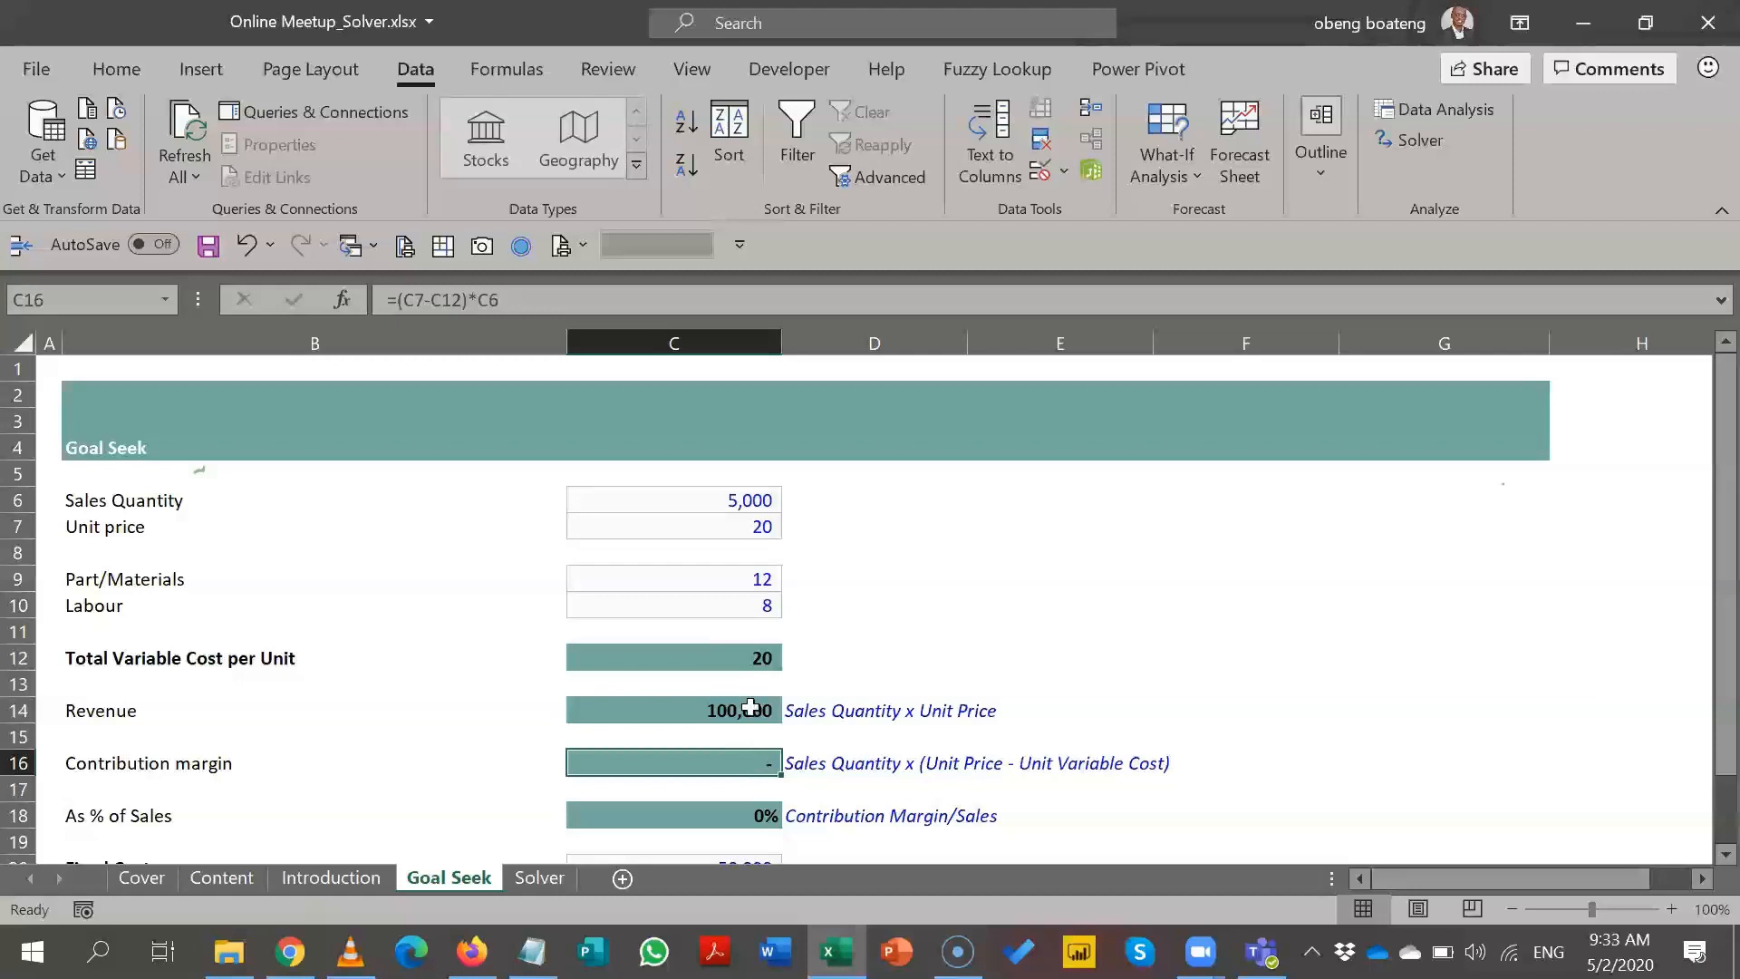
left_click(729, 652)
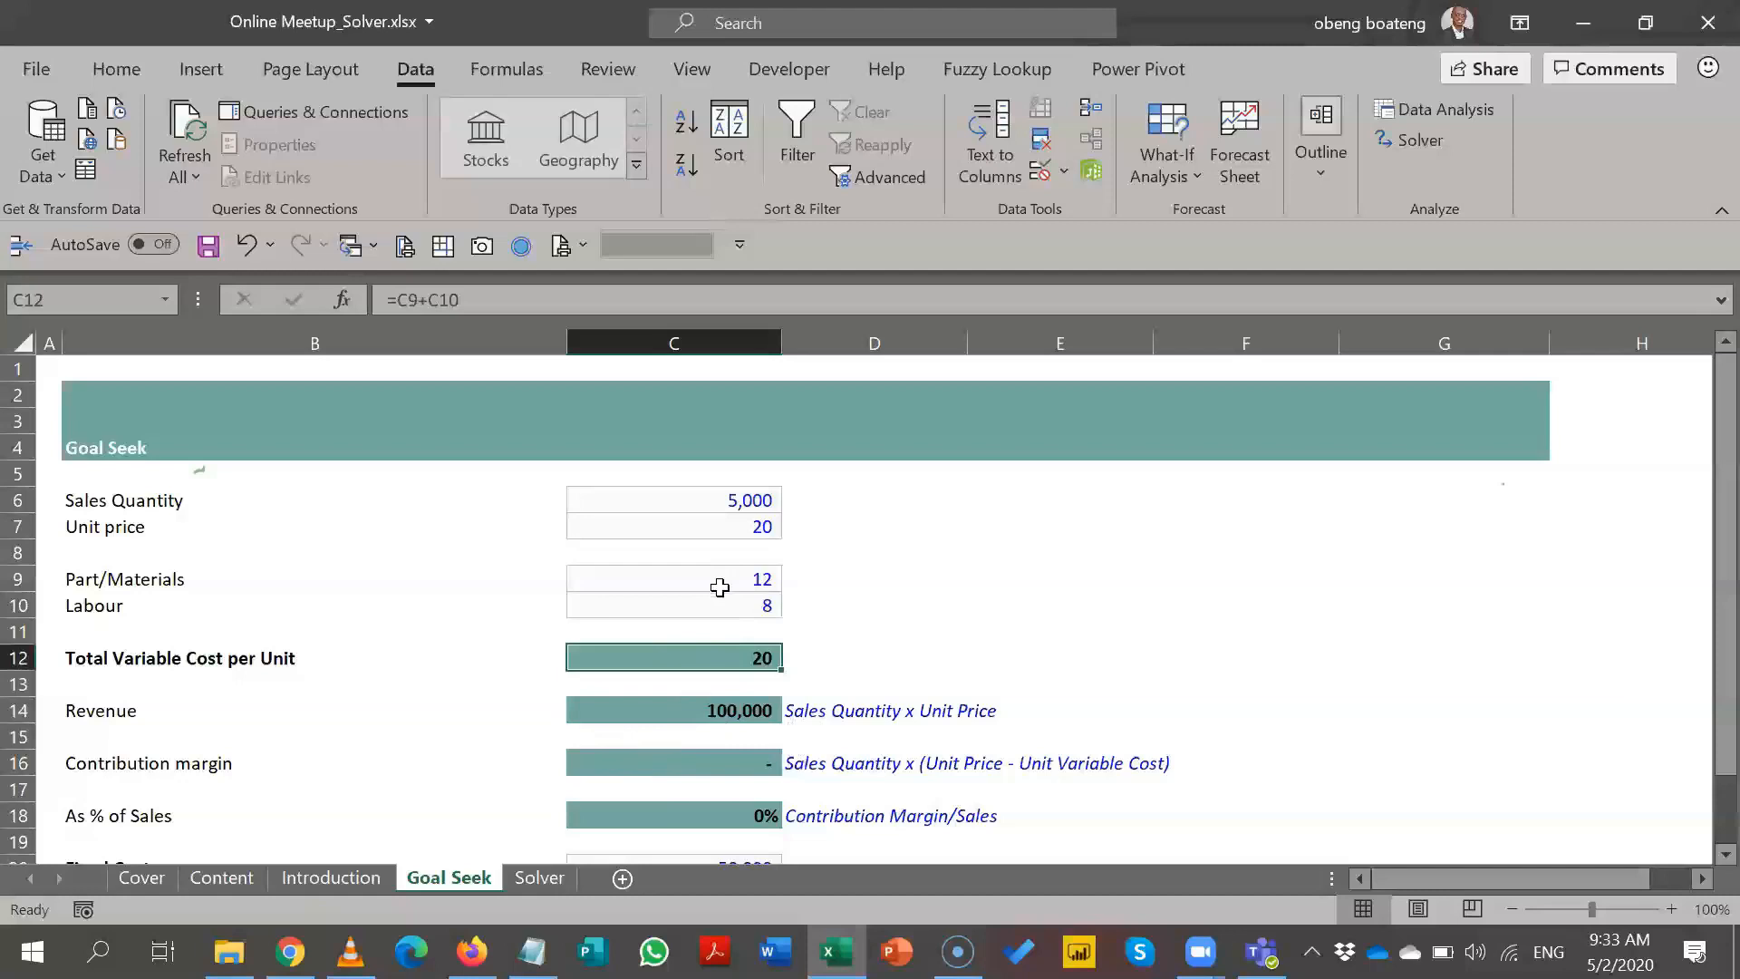
left_click(760, 527)
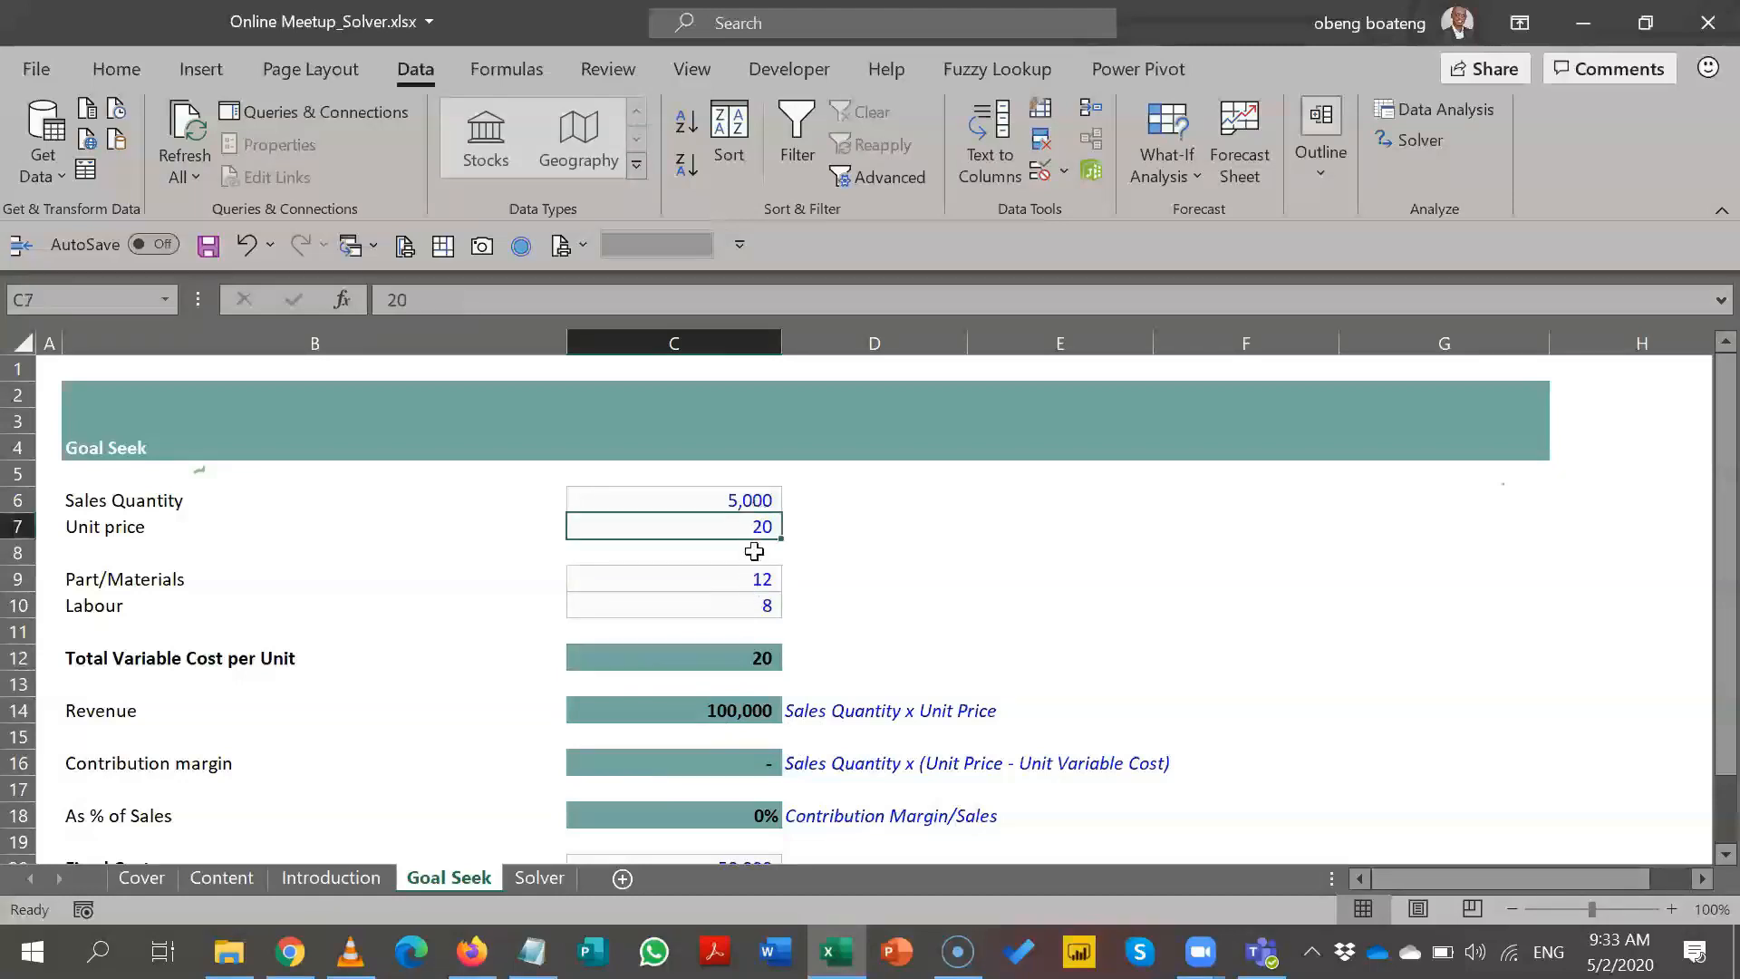
left_click(835, 529)
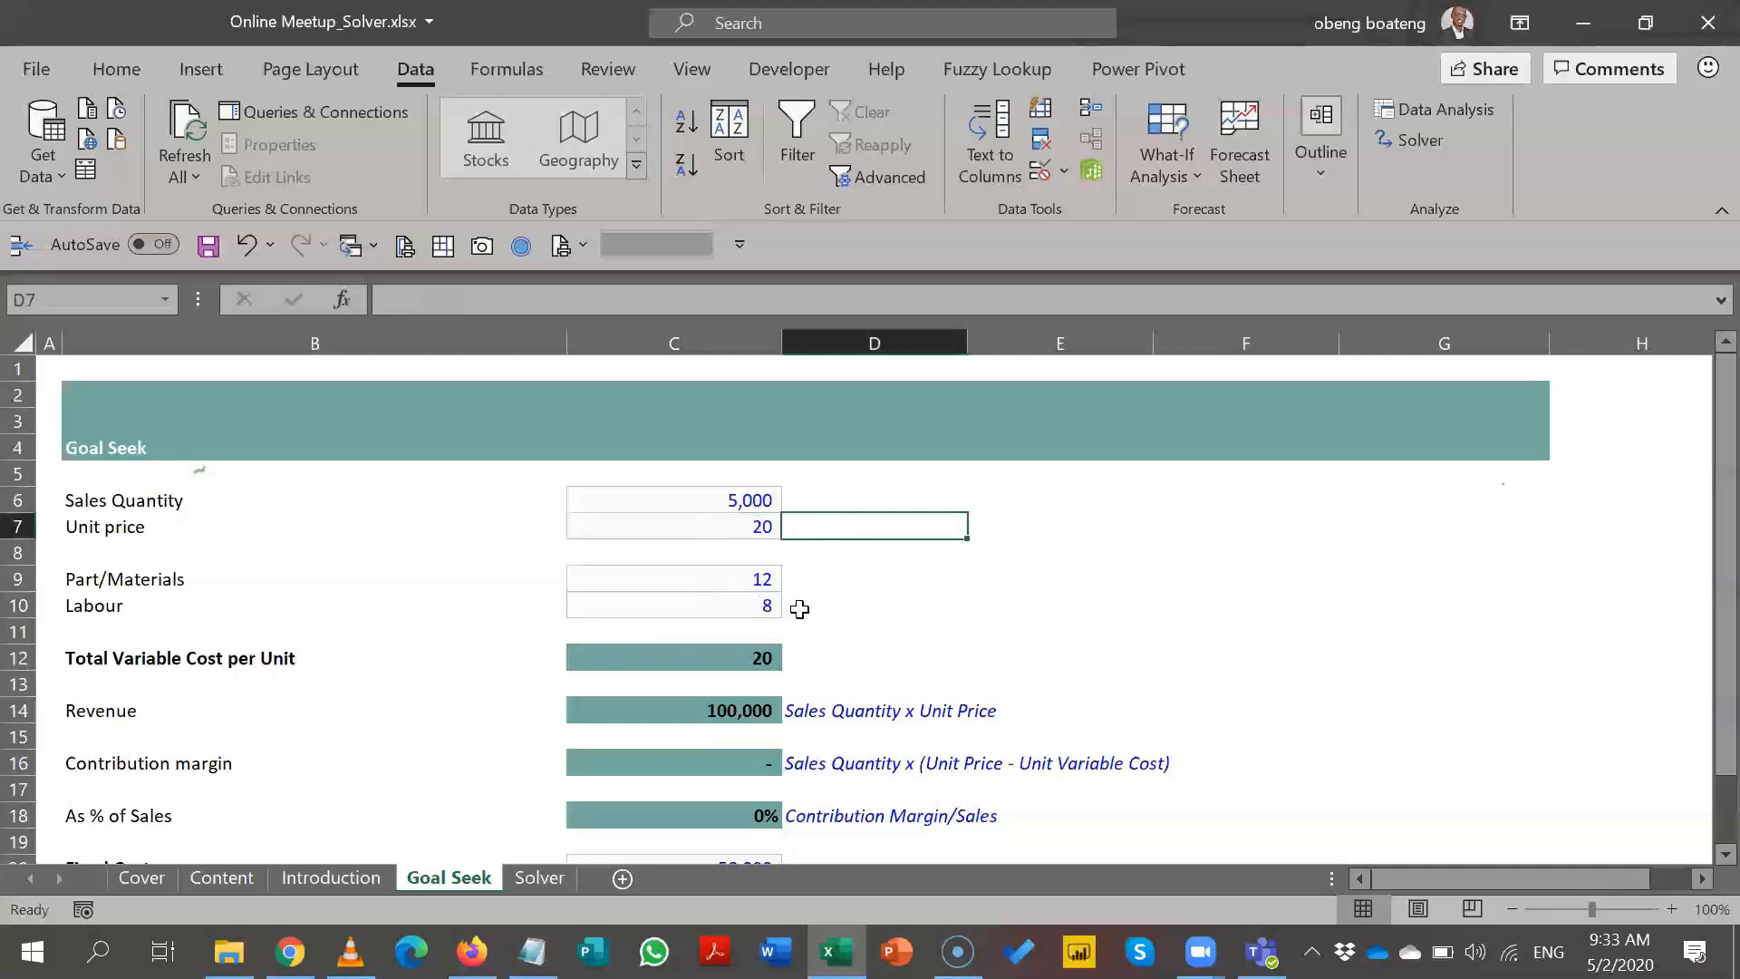
left_click(758, 535)
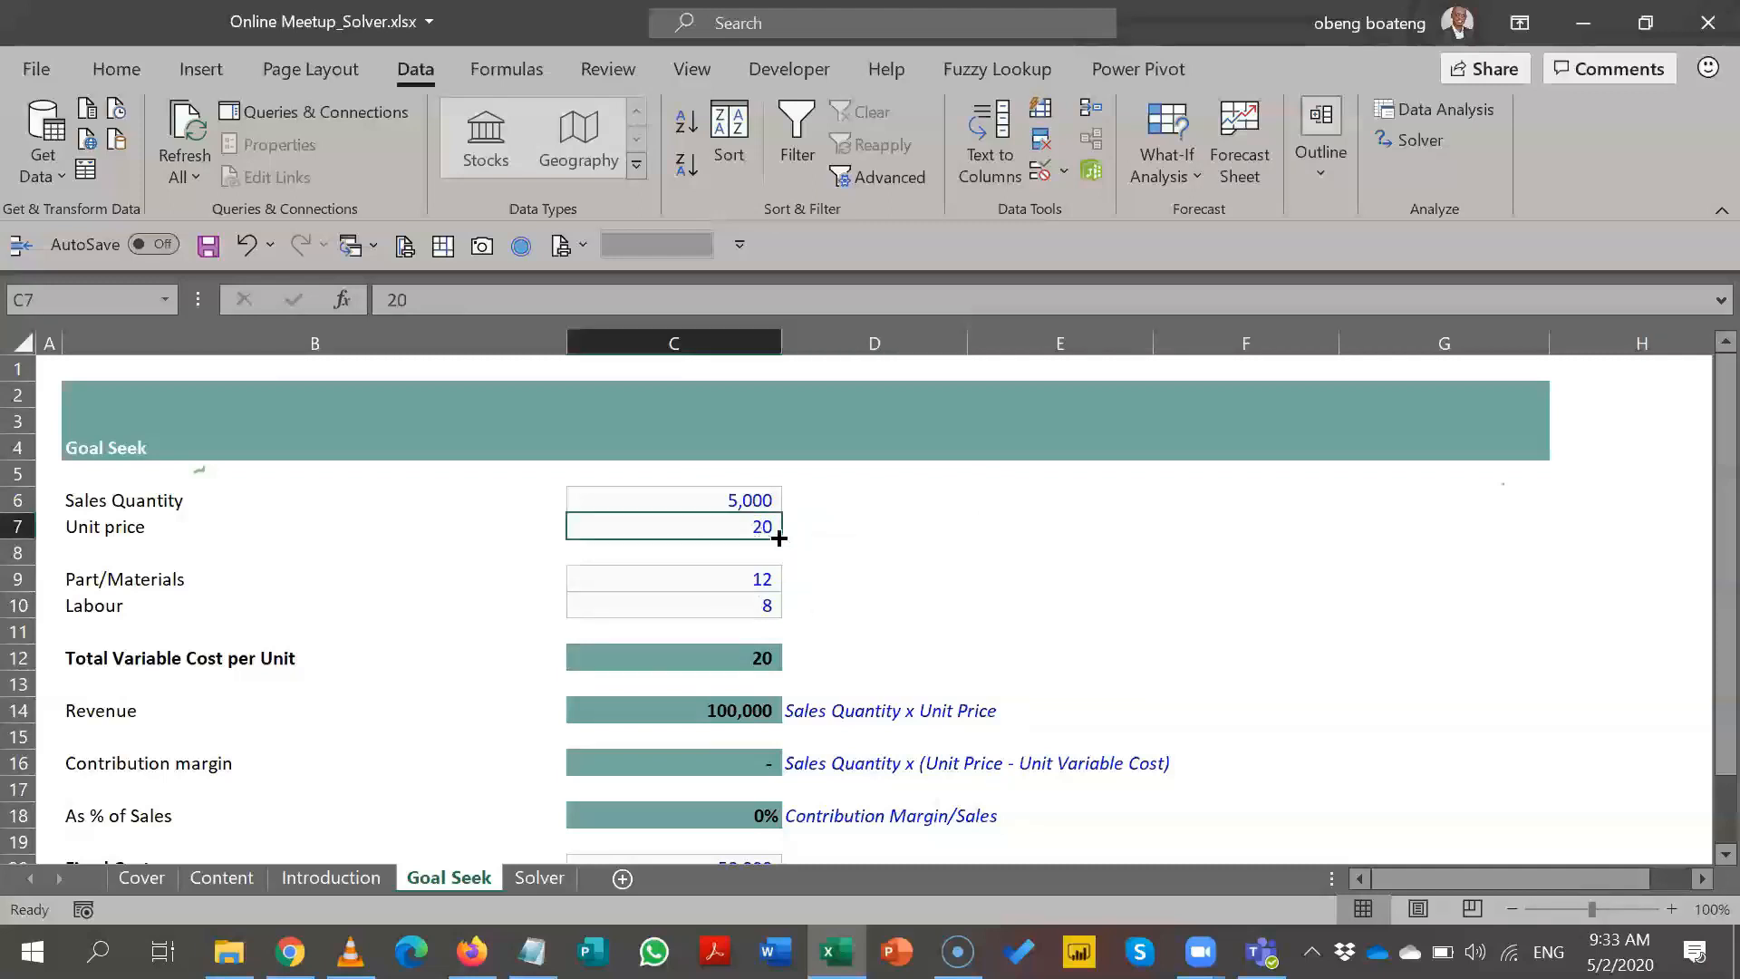
left_click(764, 659)
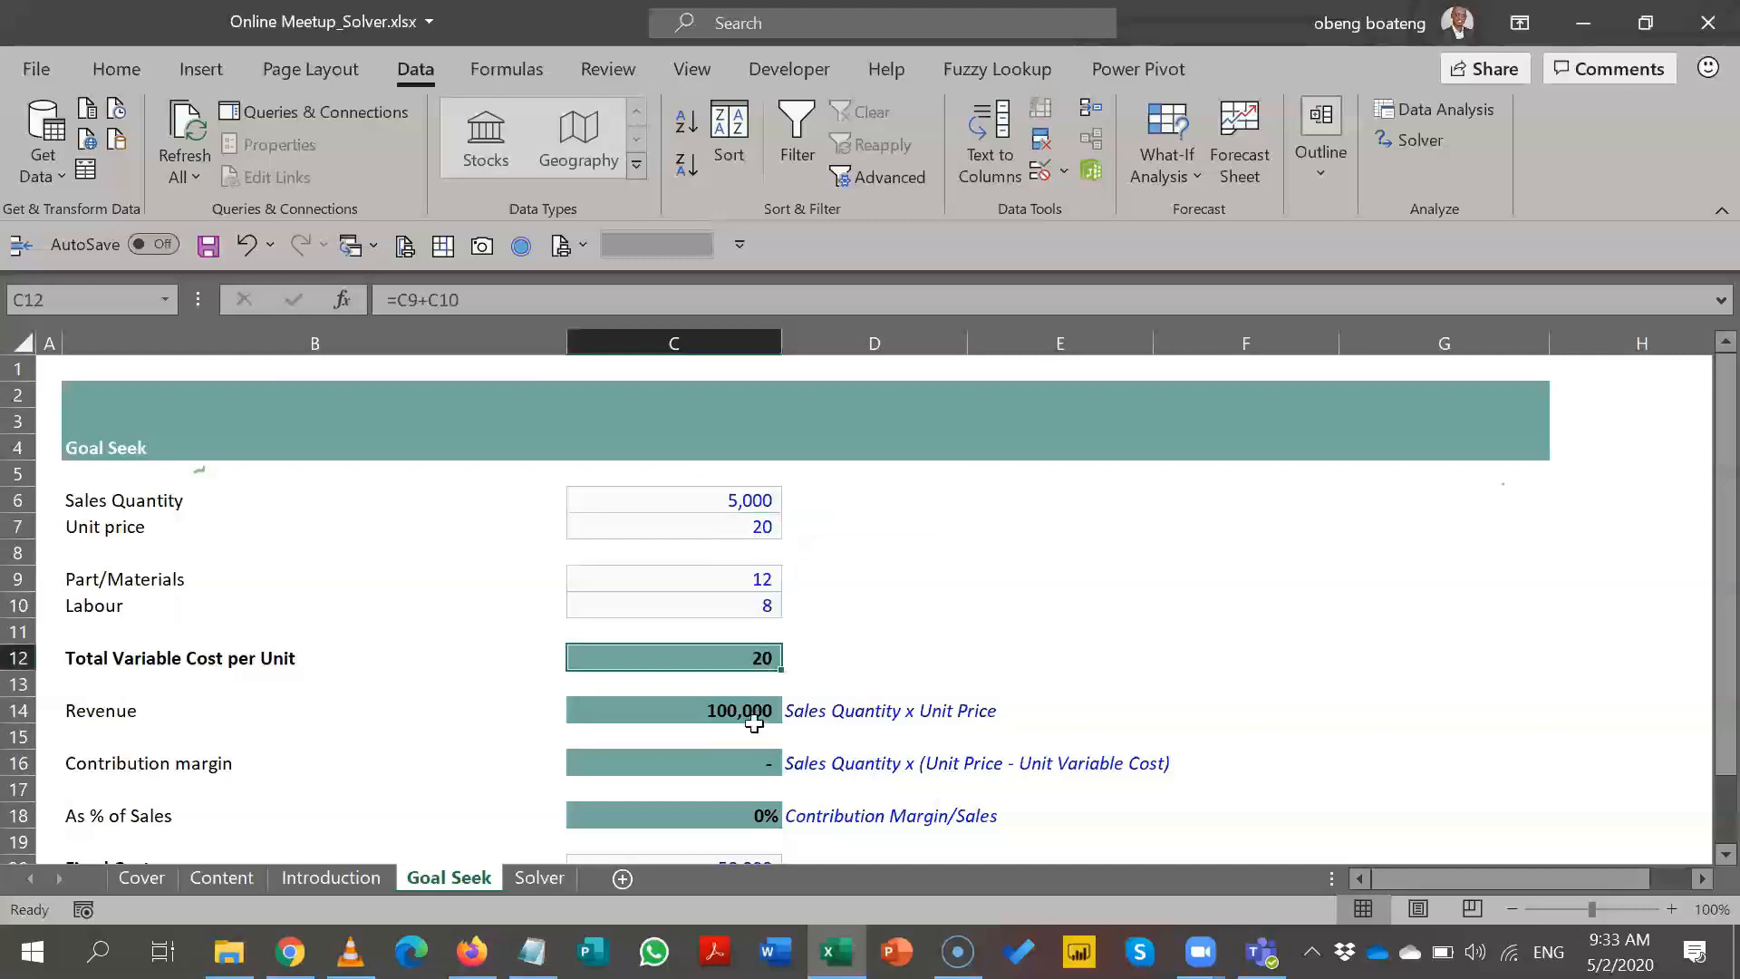
left_click(747, 767)
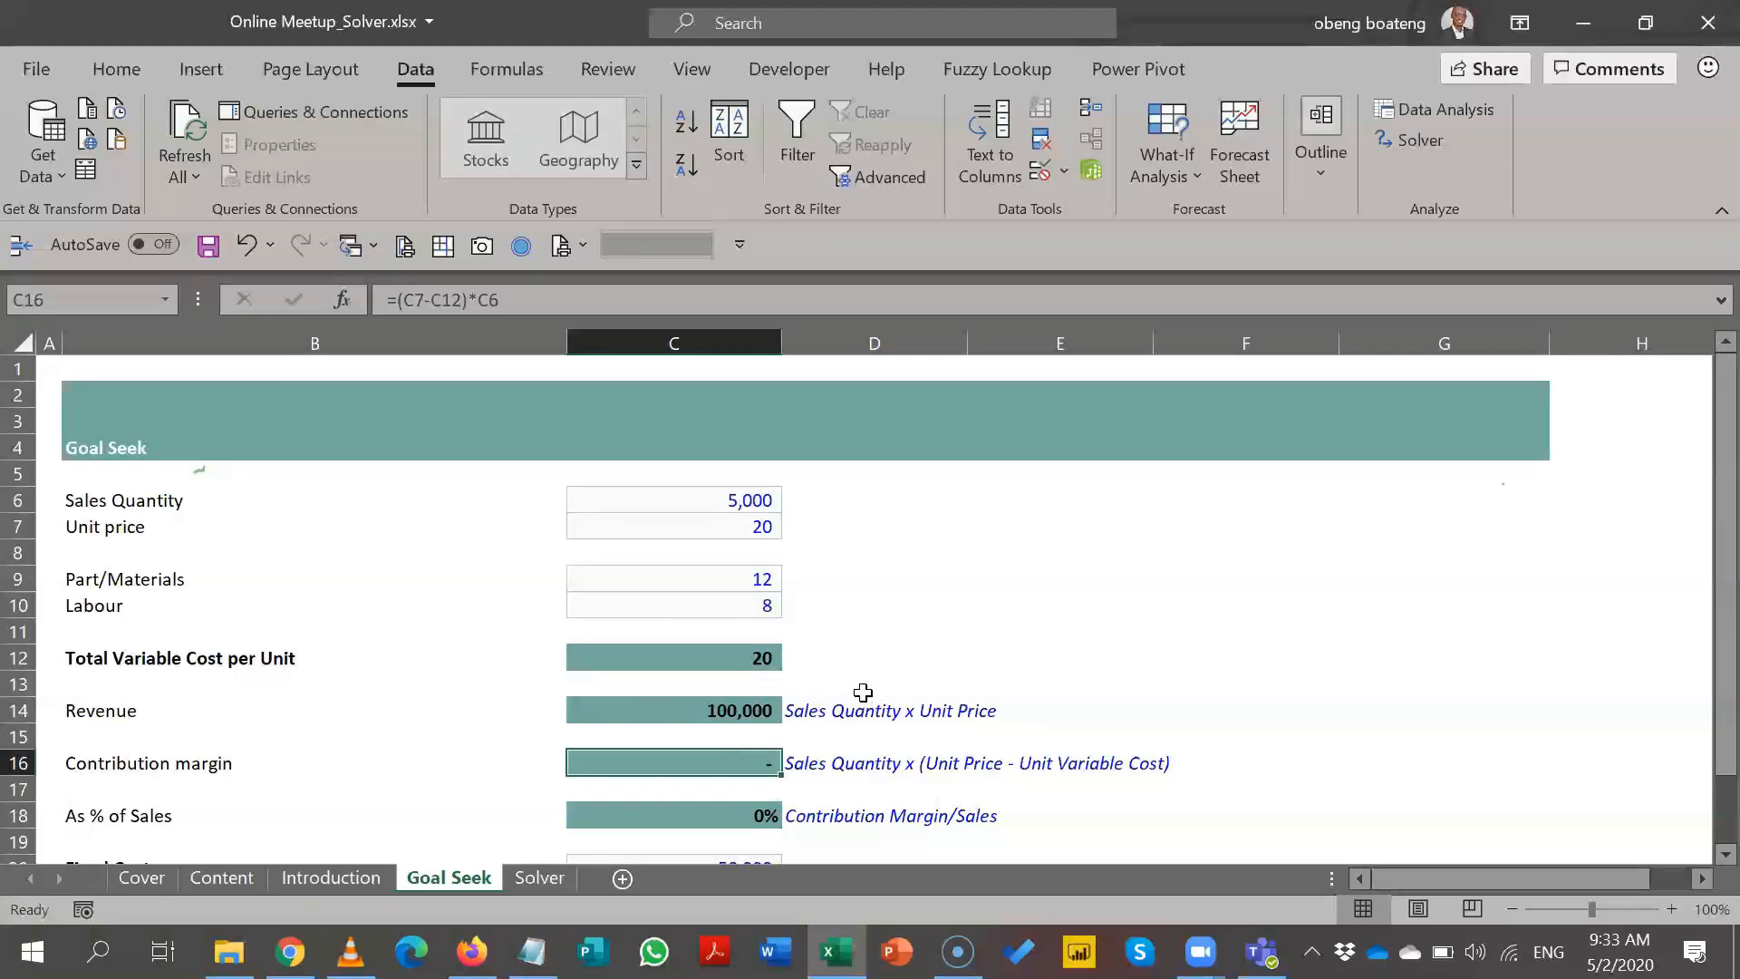
- Inspect the formula in C18 that expresses the contribution margin as a percentage of sales
left_click(725, 821)
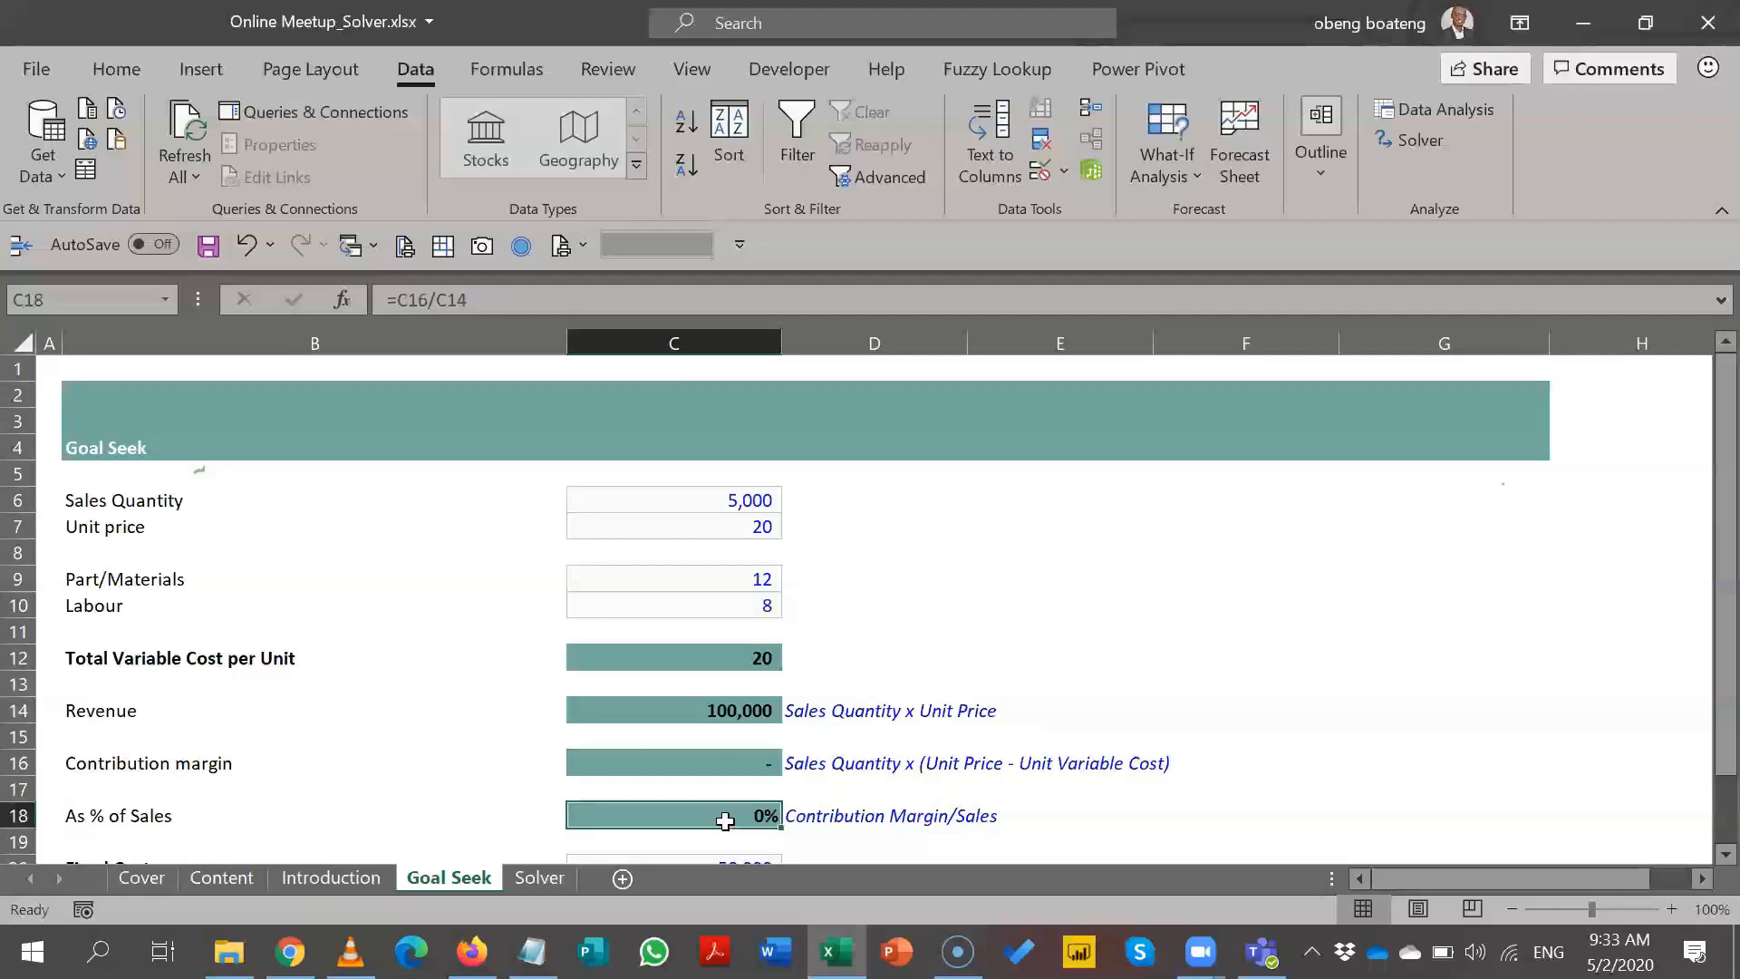
double_click(745, 816)
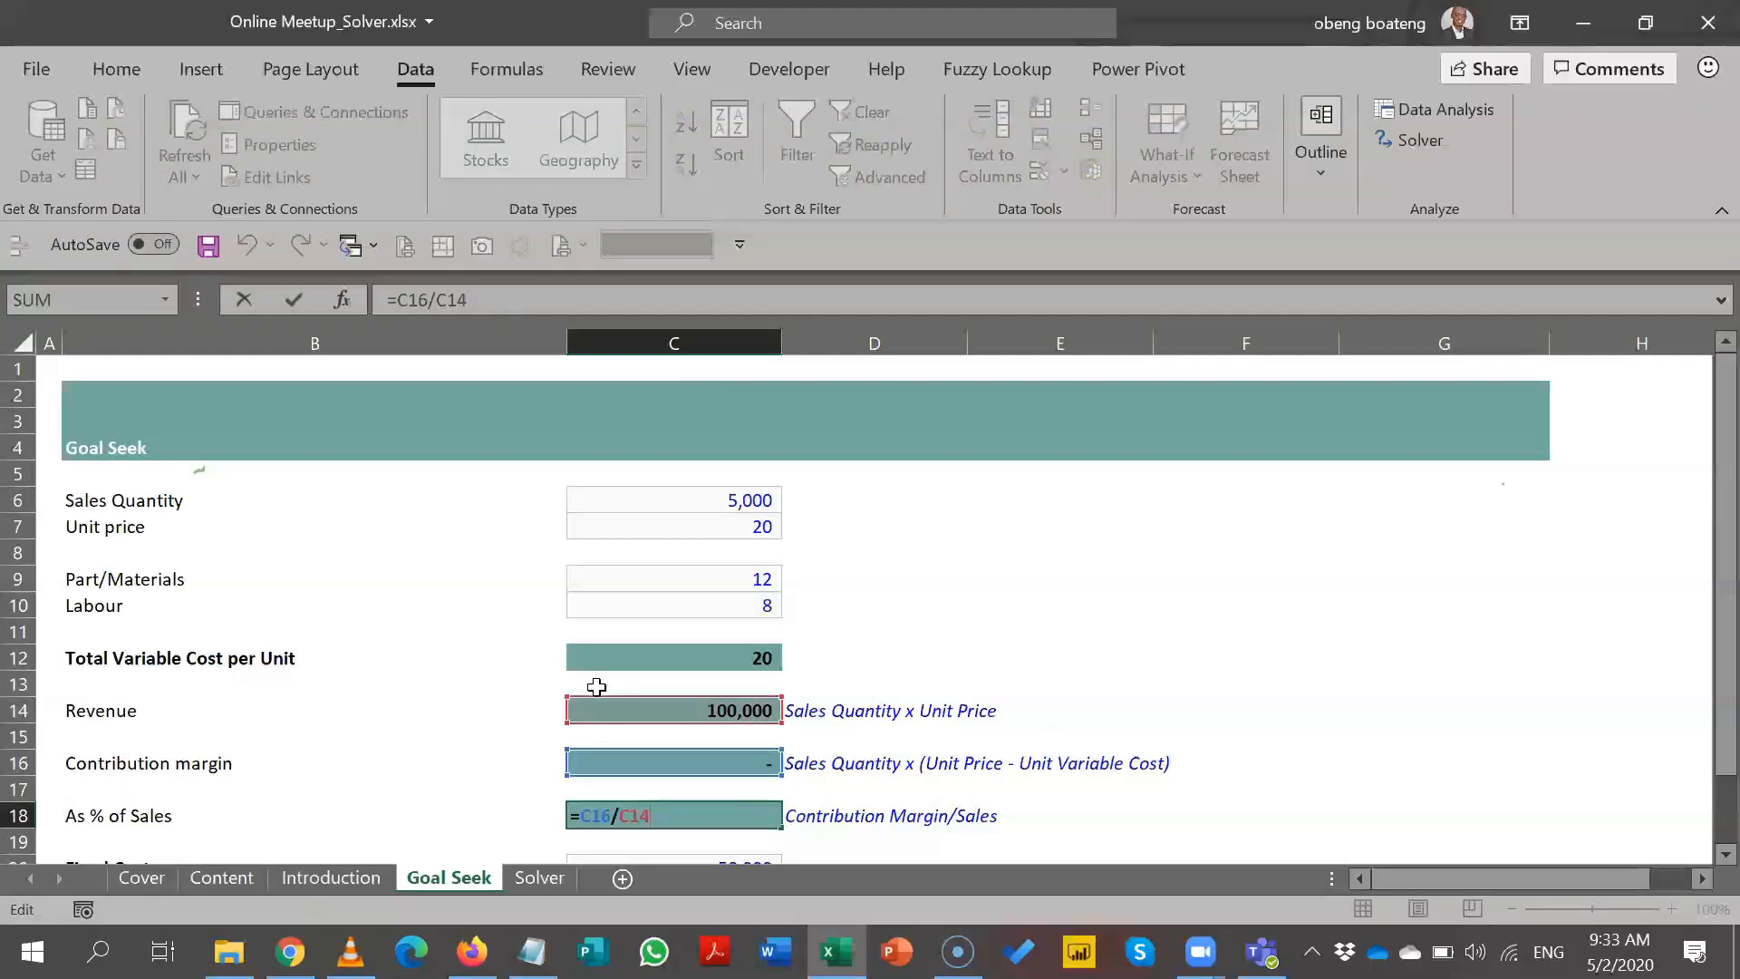
key("Return")
- Examine the fixed costs input in C20 and the profit formula in C22
scroll(596, 687, "down", 1)
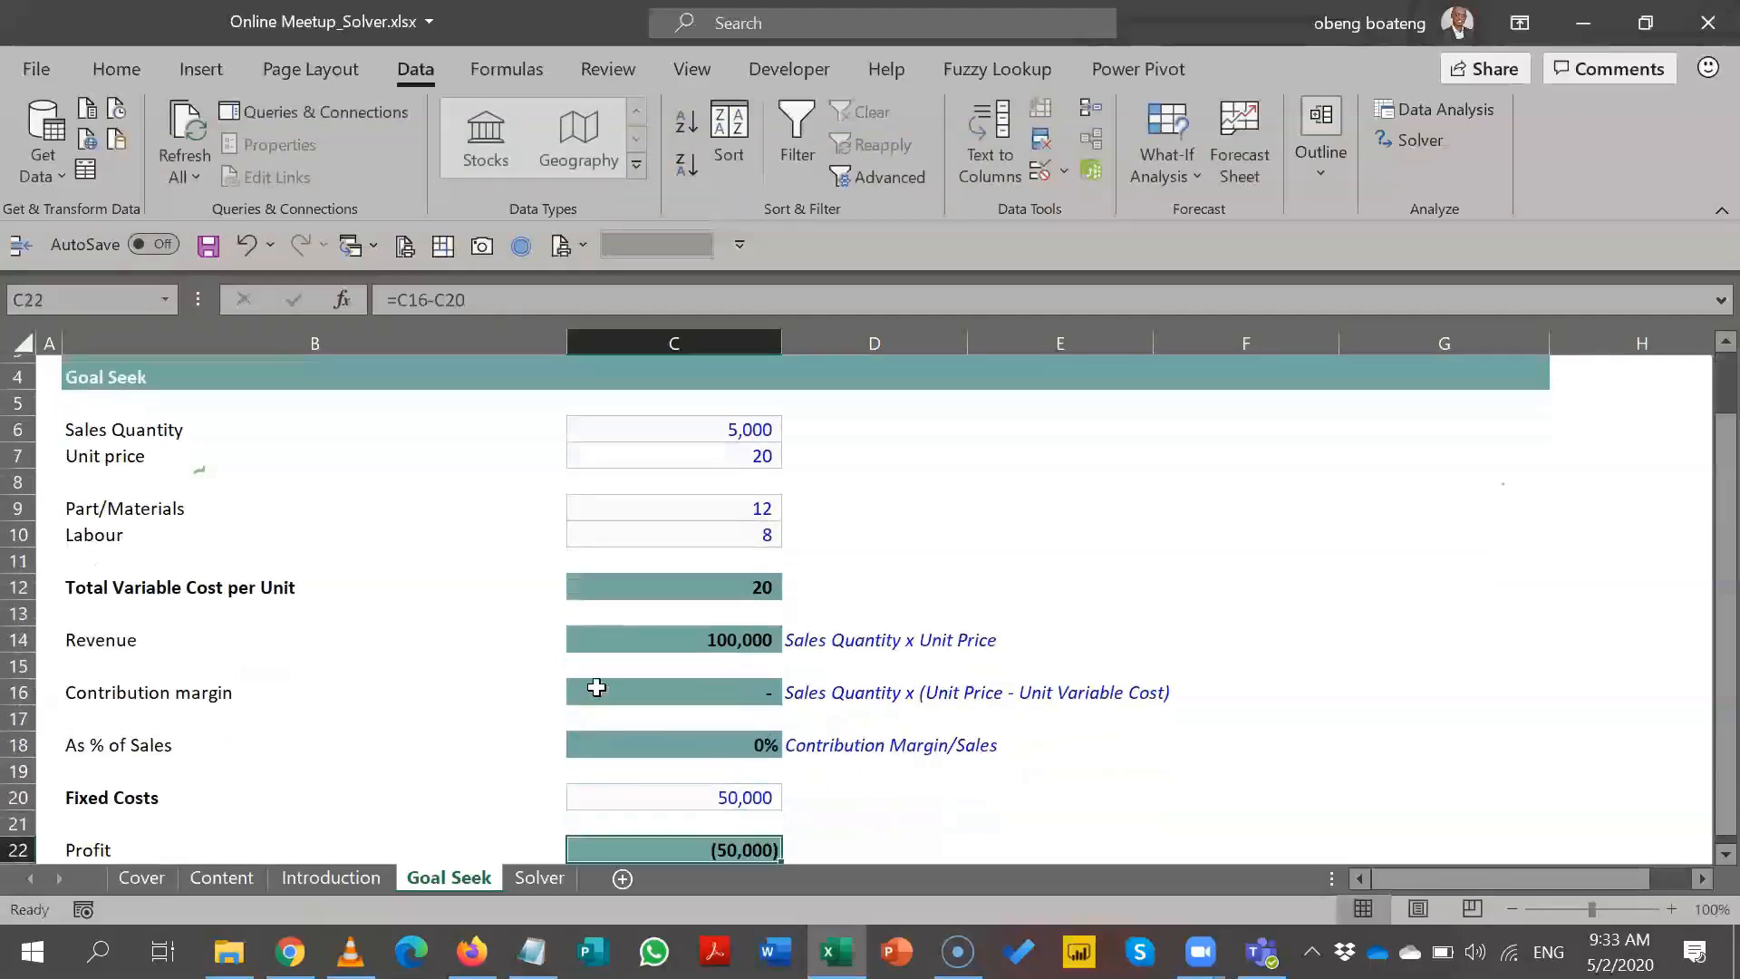
key("Up")
key("Down")
key("Down")
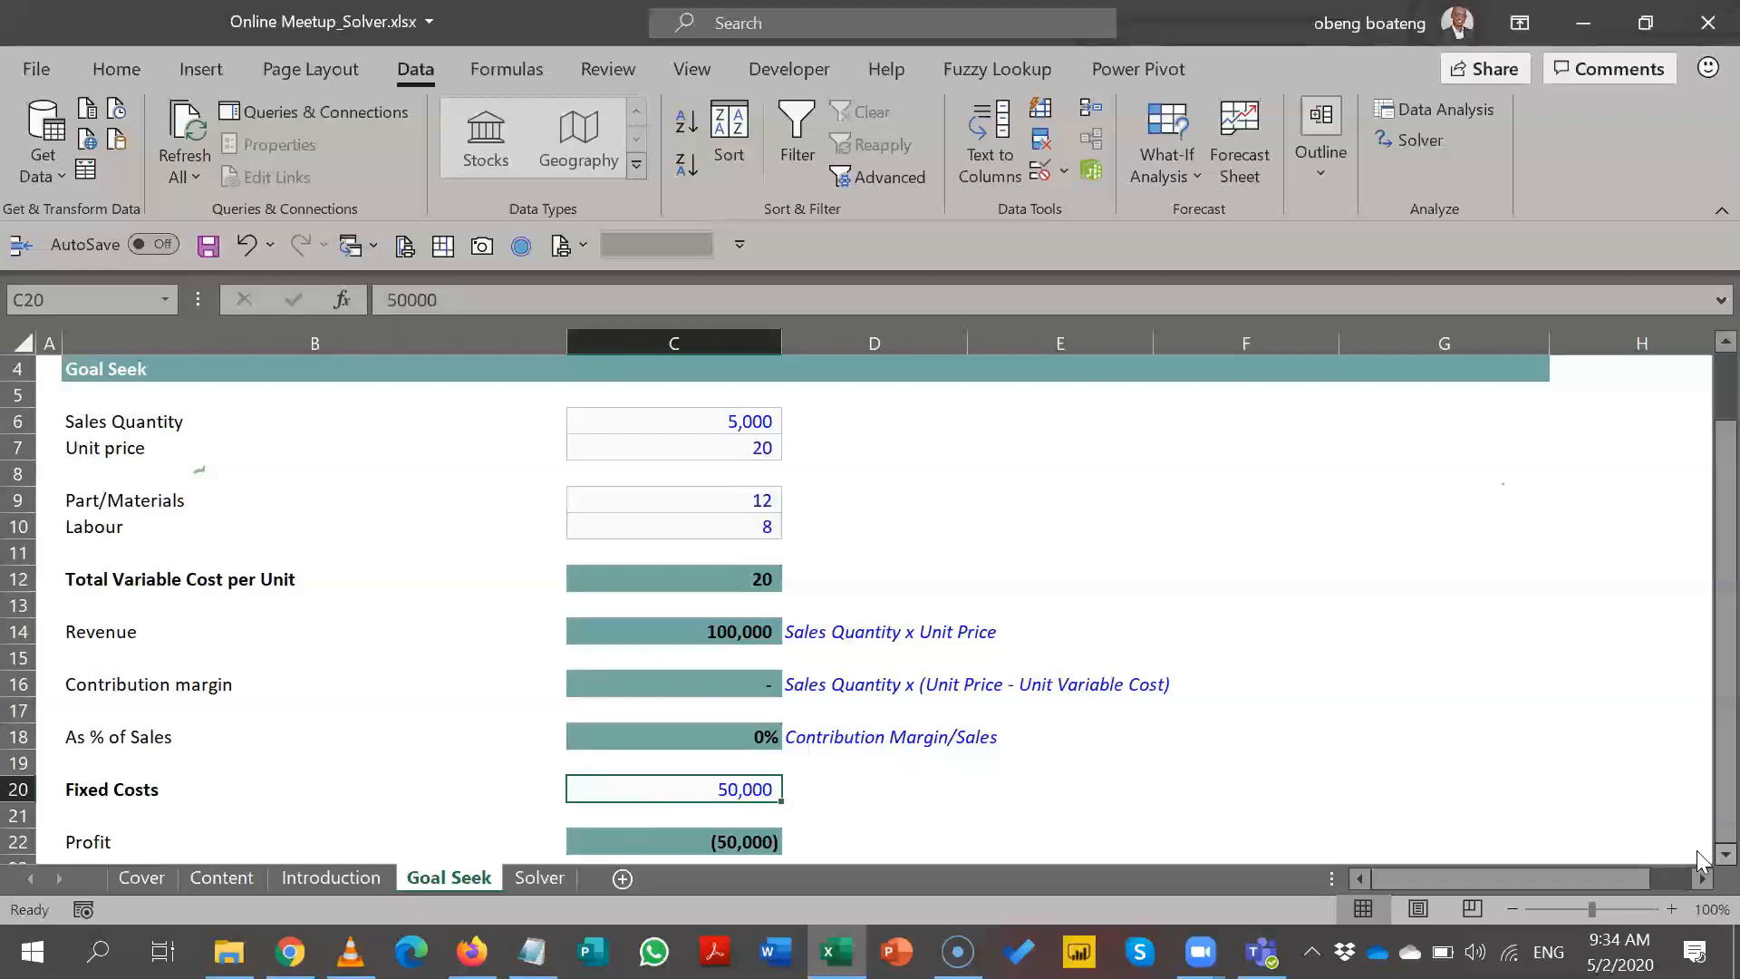
scroll(1698, 857, "down", 1)
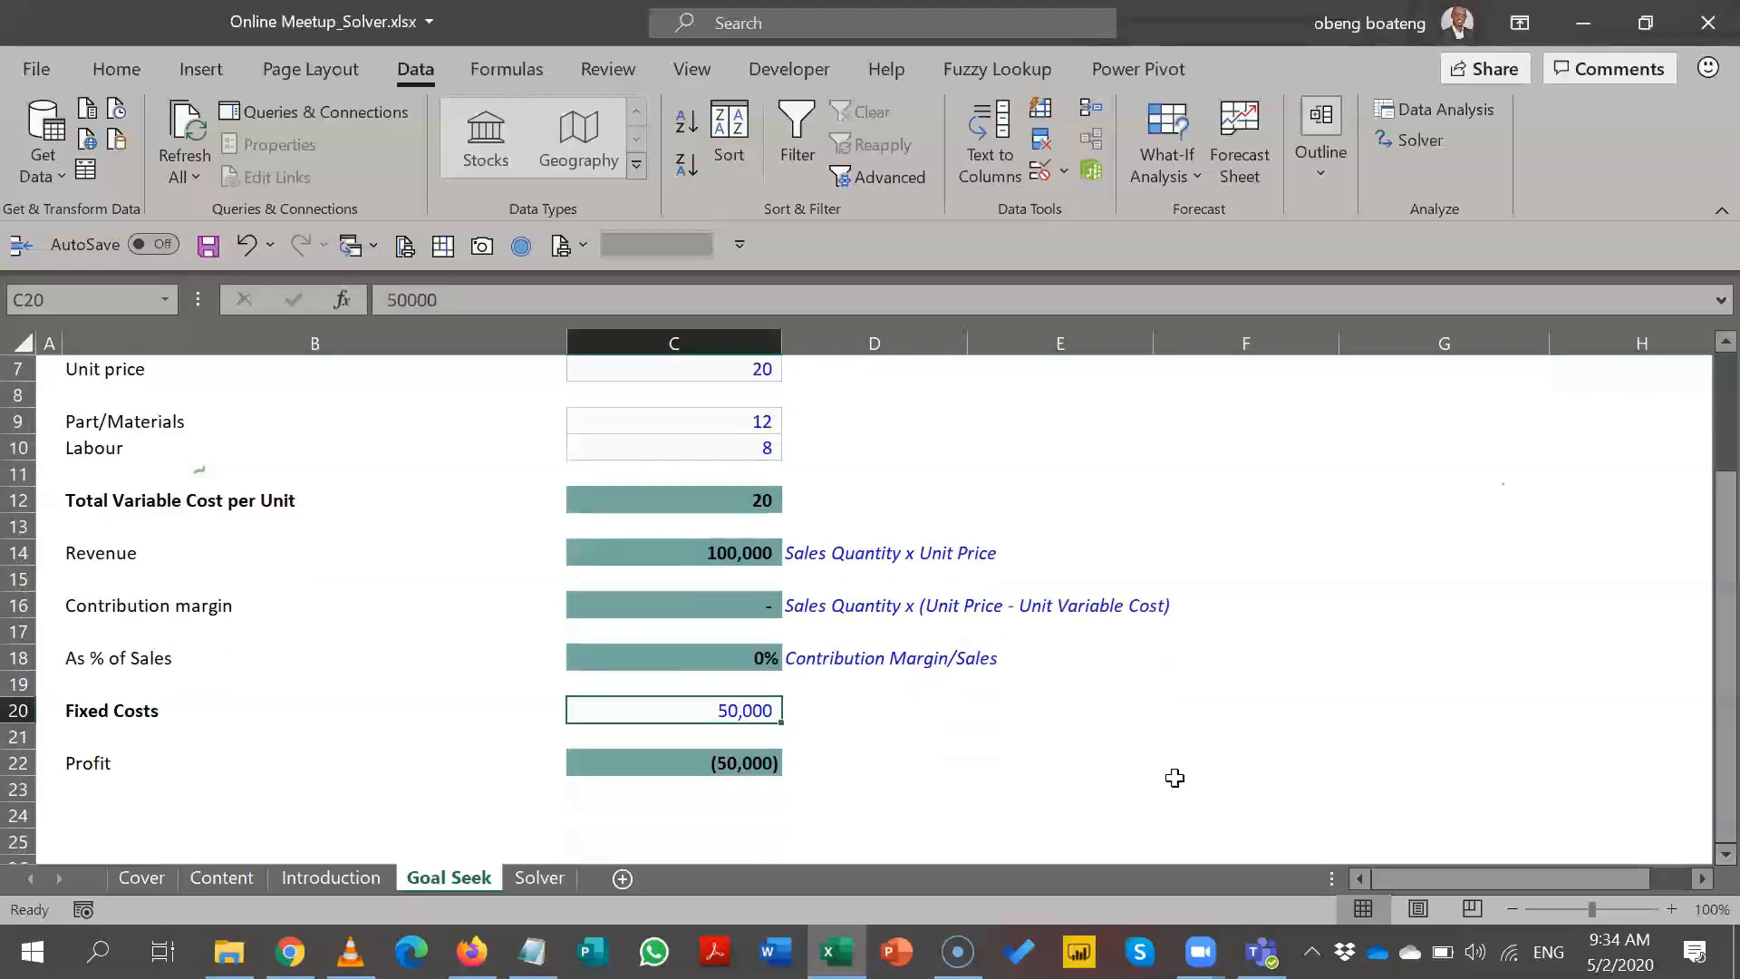
left_click(777, 769)
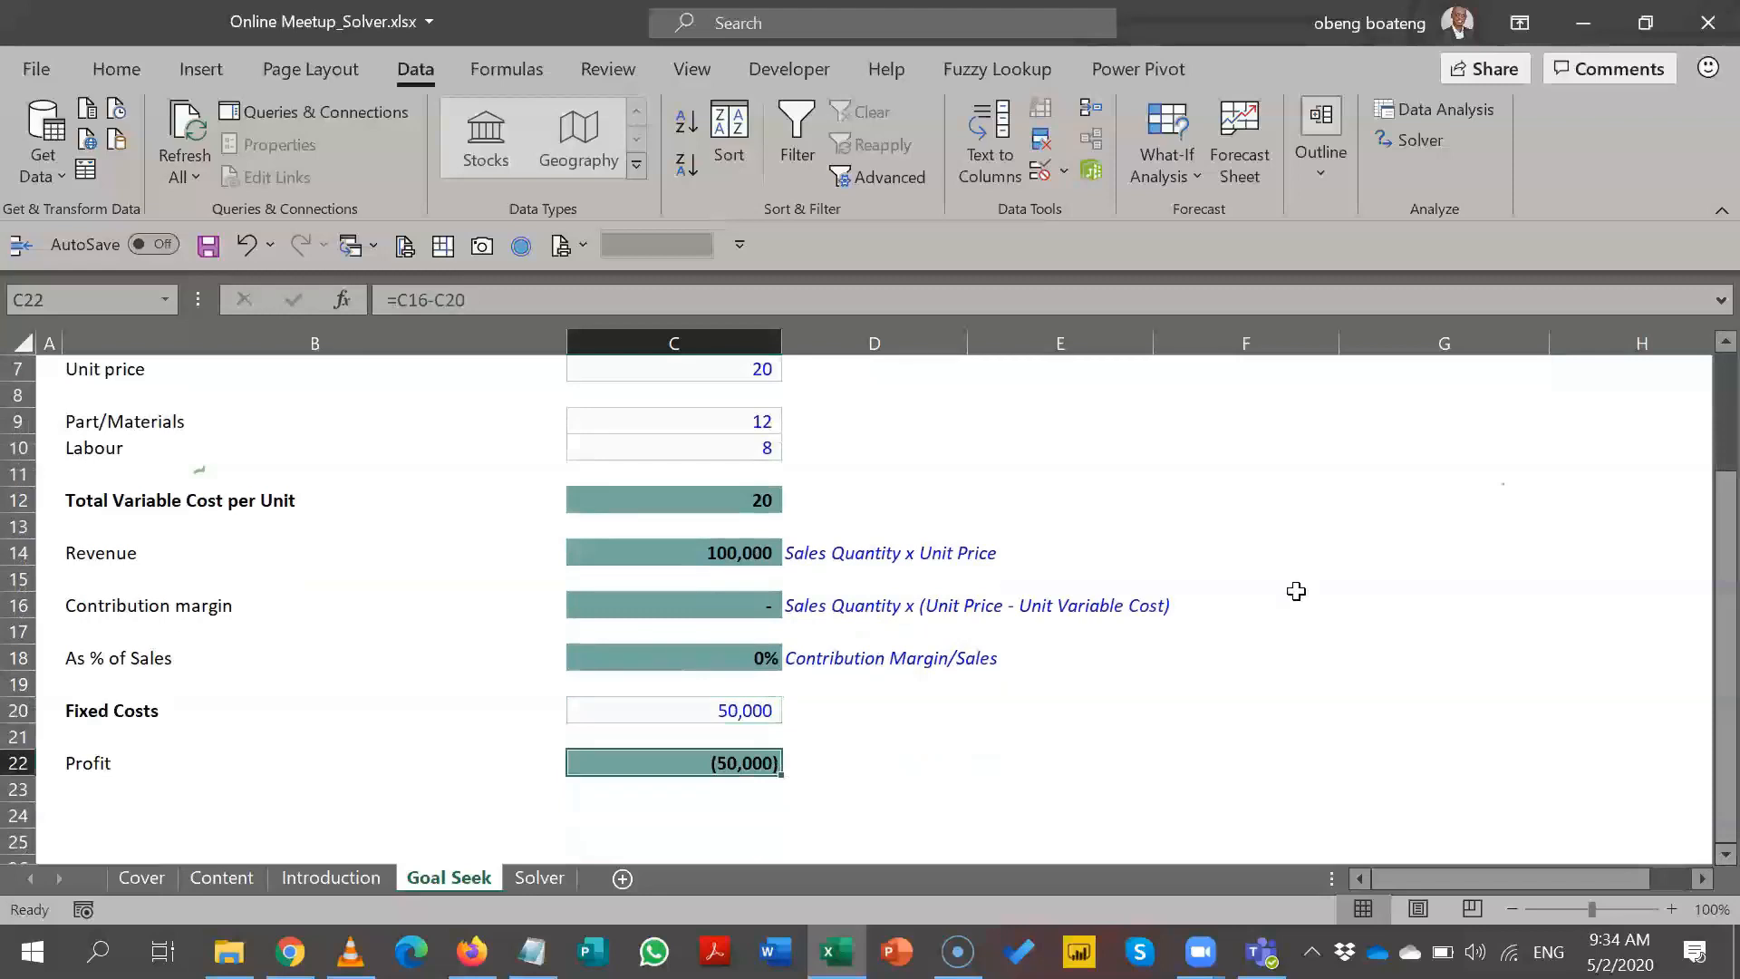
left_click_drag(1699, 649, 1701, 605)
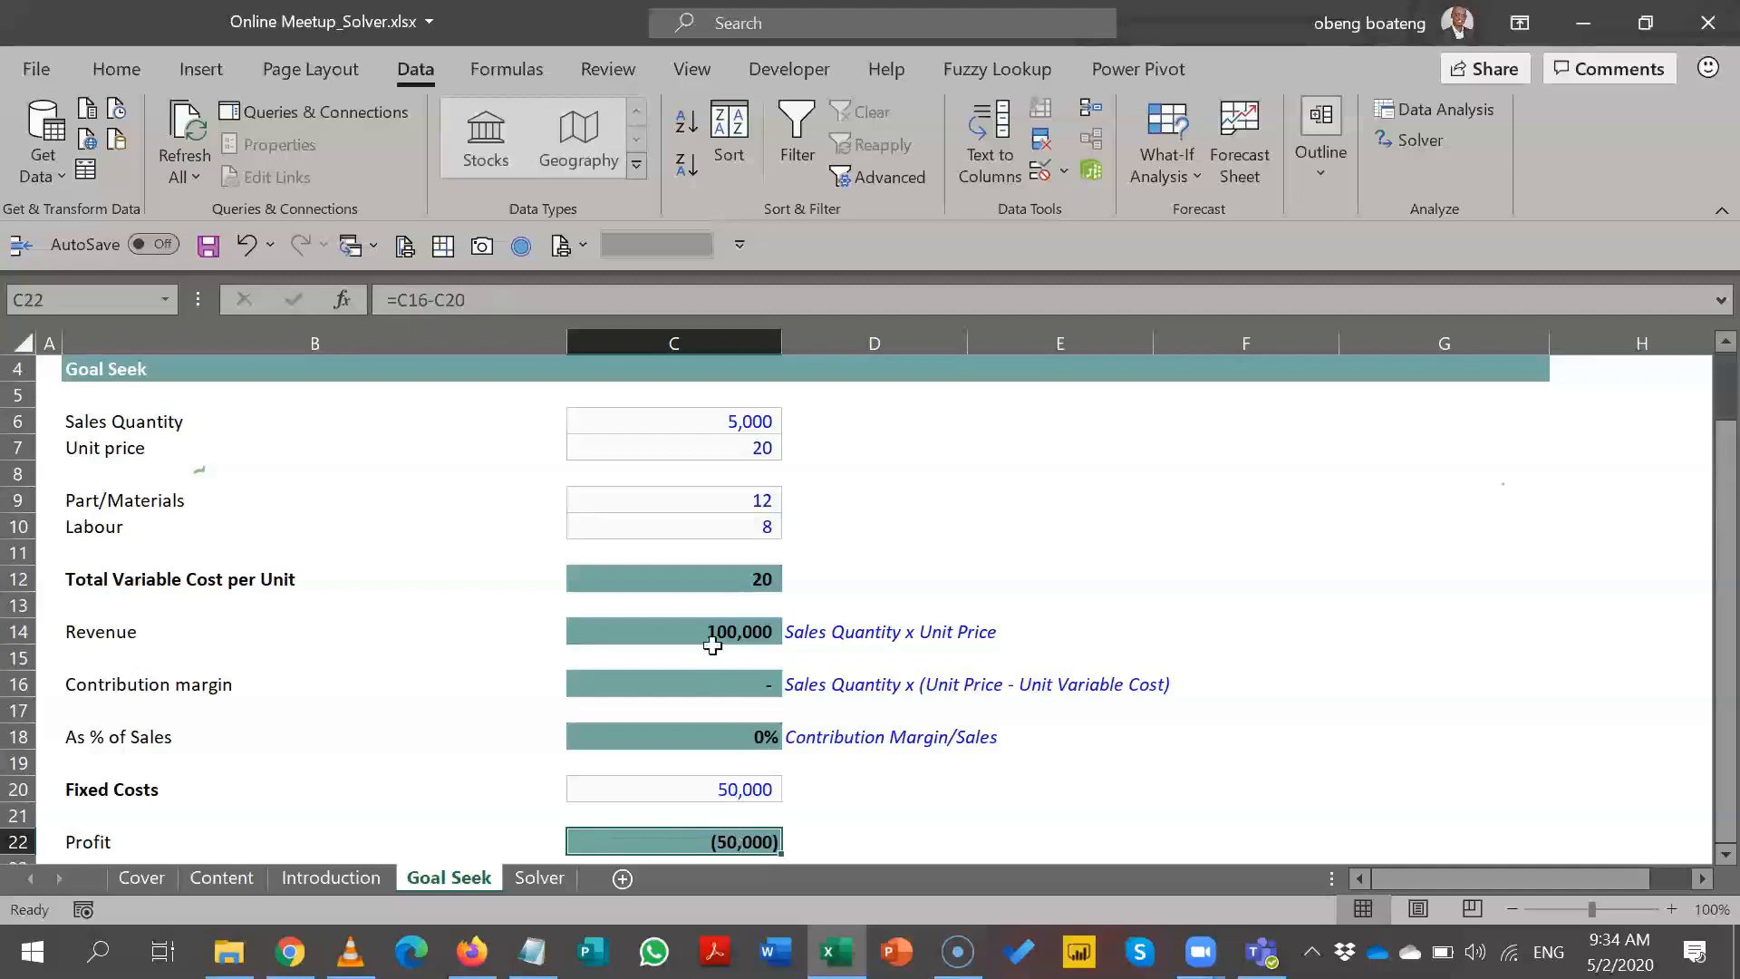
- Review how unit price in C7, contribution margin in C16 and fixed costs in C20 feed the profit in C22
left_click(756, 785)
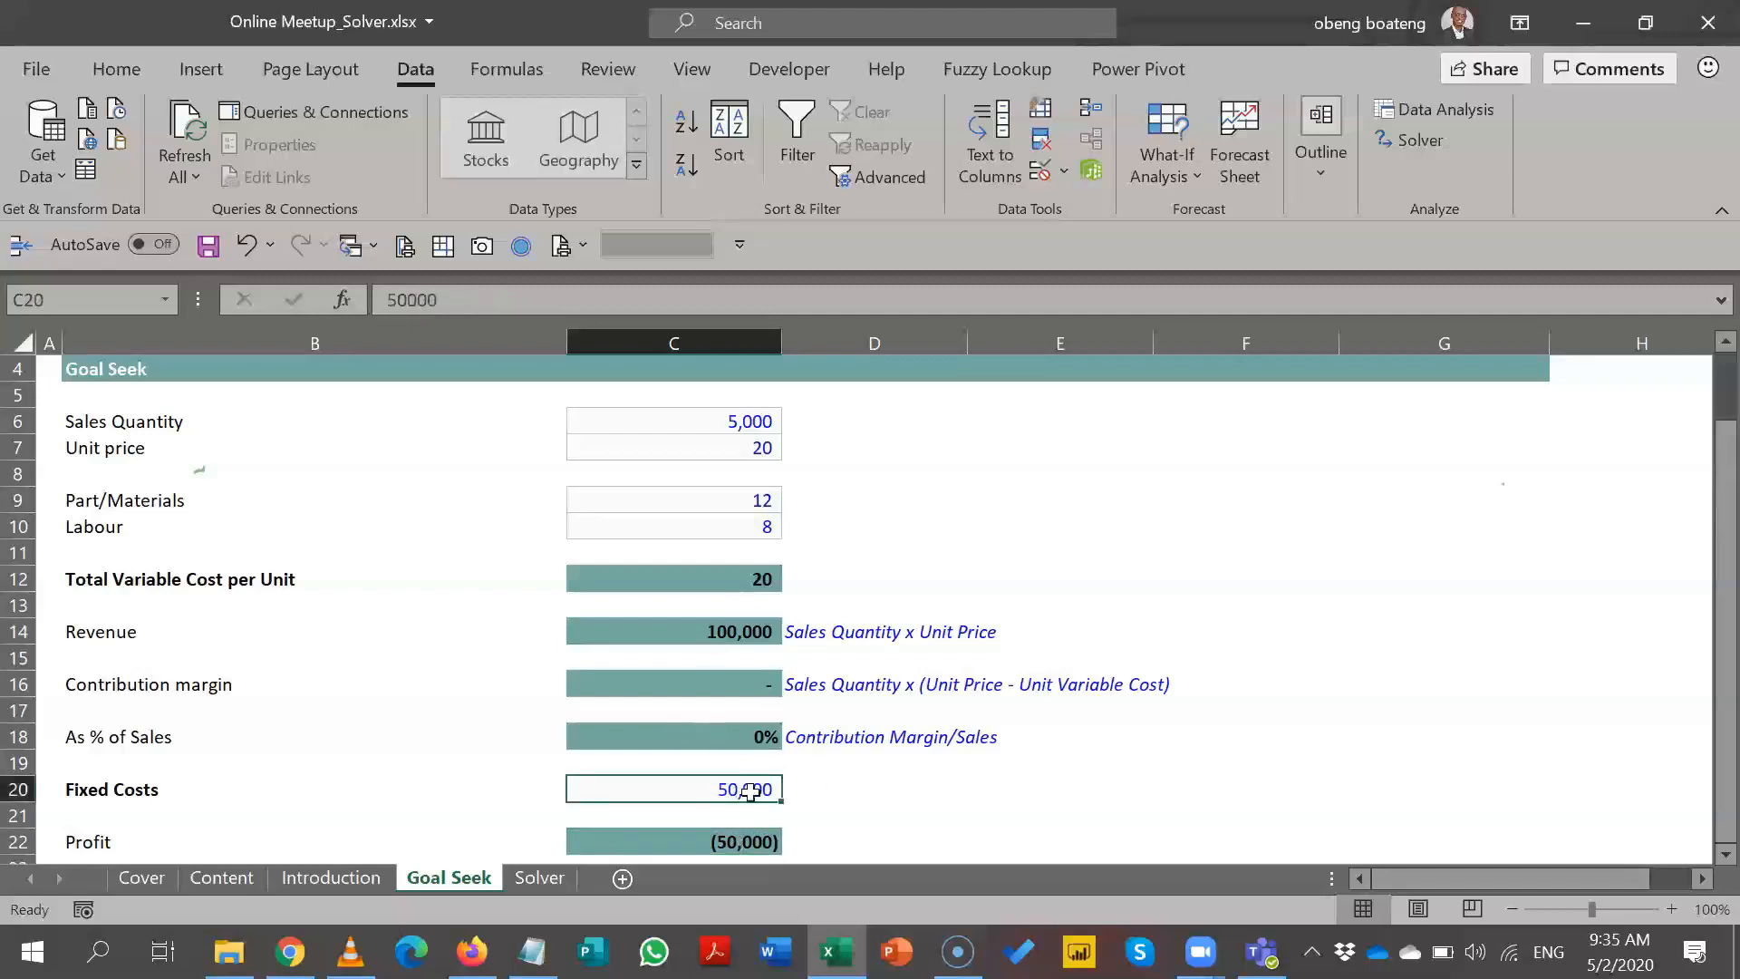
left_click(859, 792)
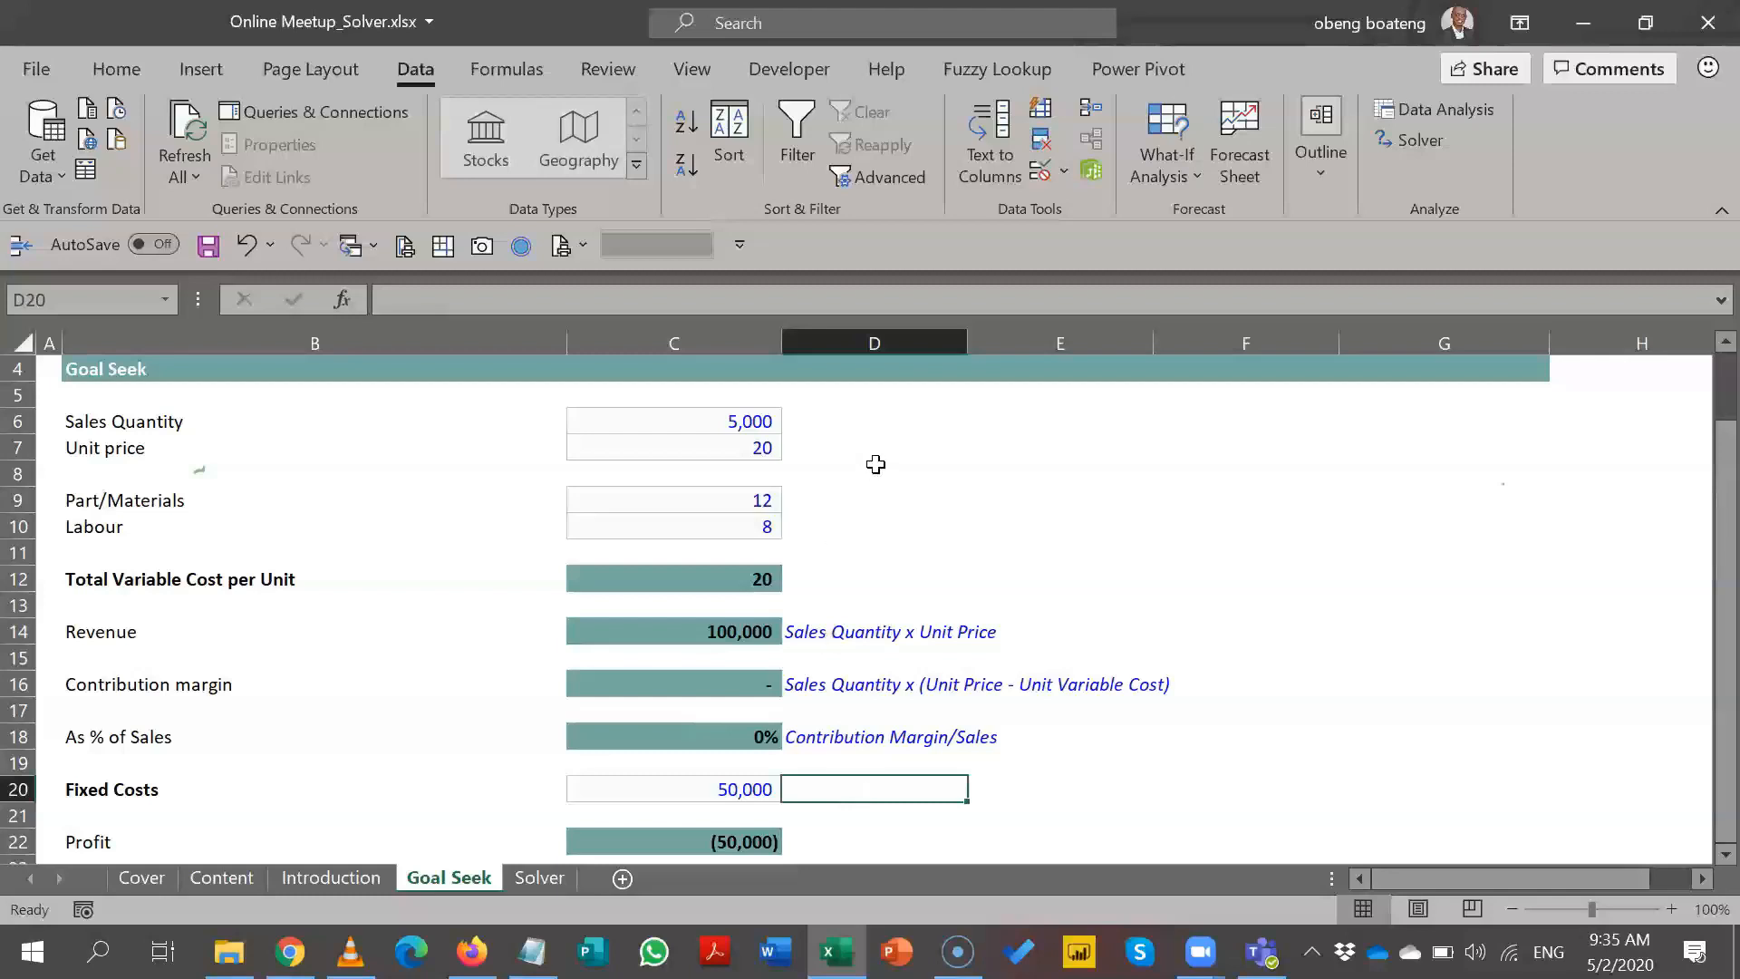
left_click(763, 446)
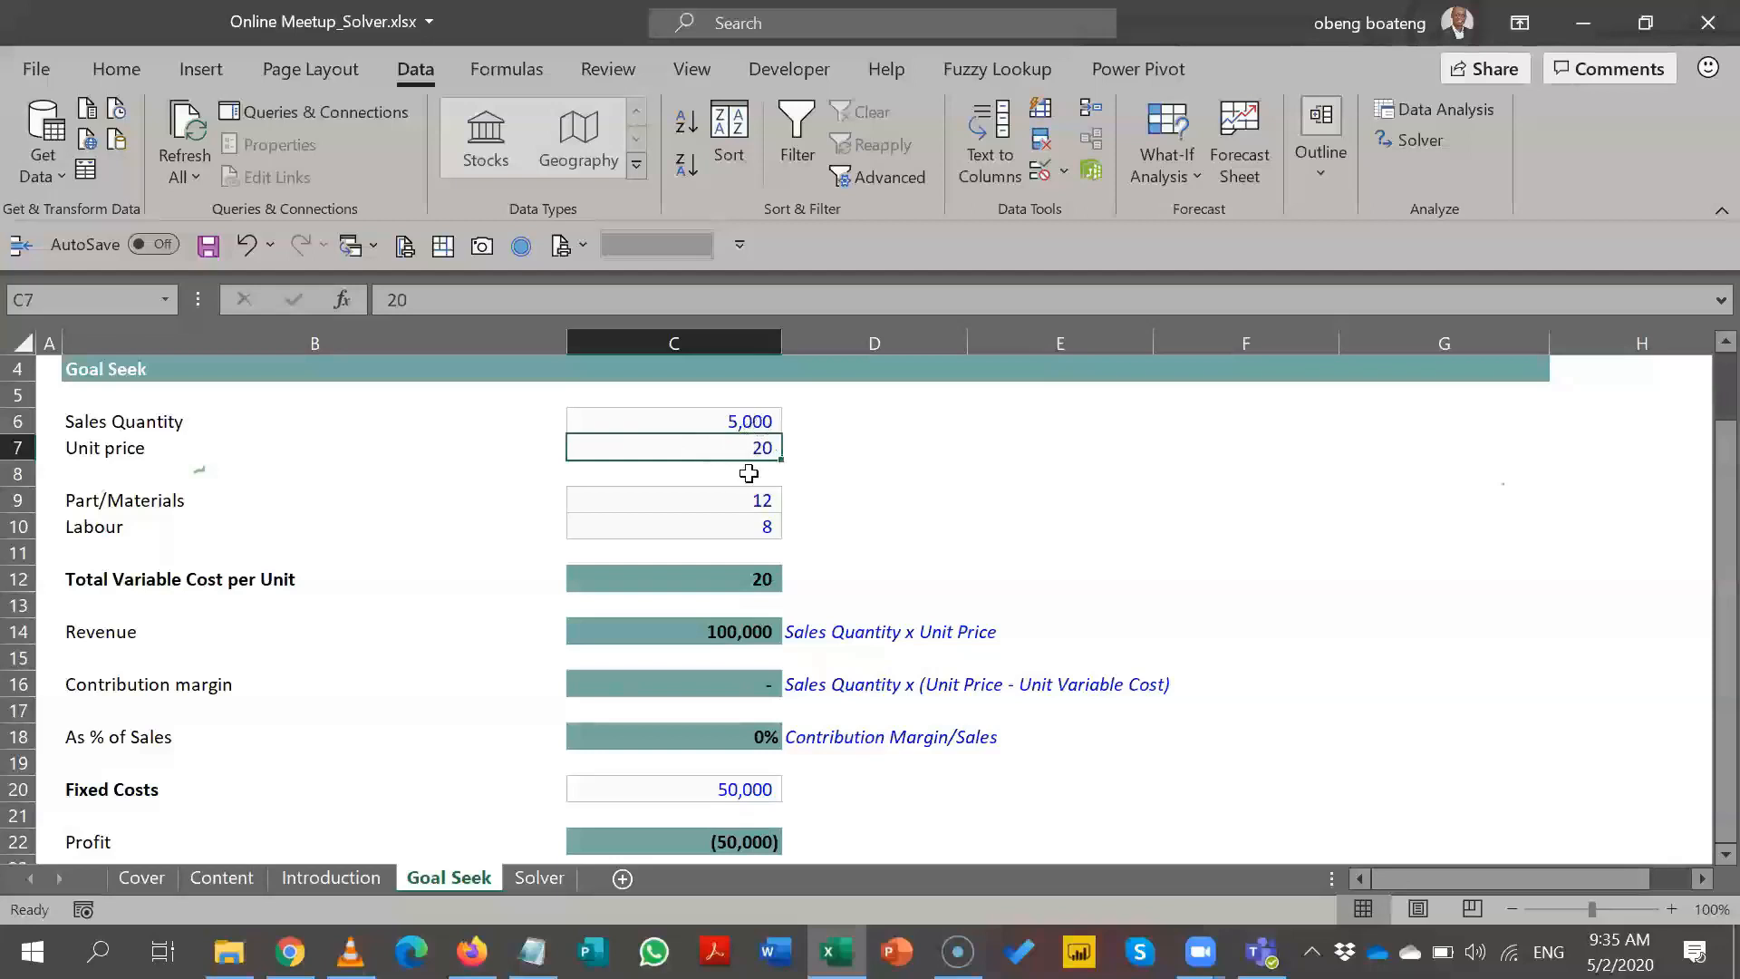
left_click(752, 838)
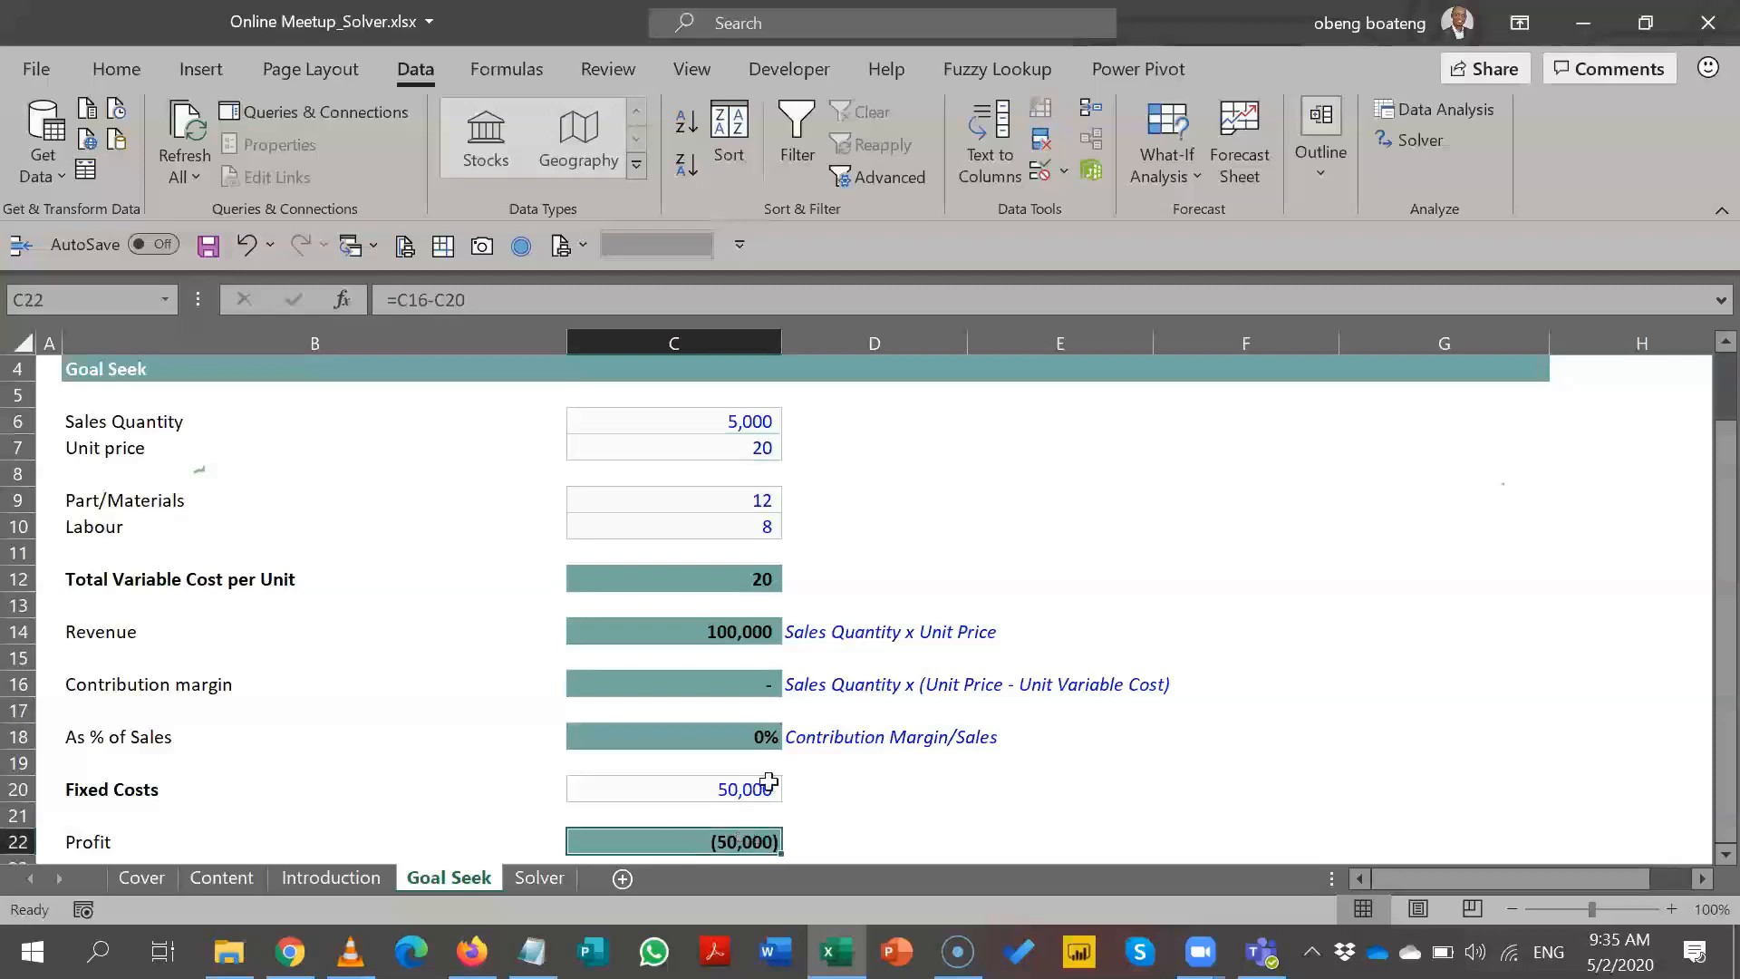
left_click(751, 686)
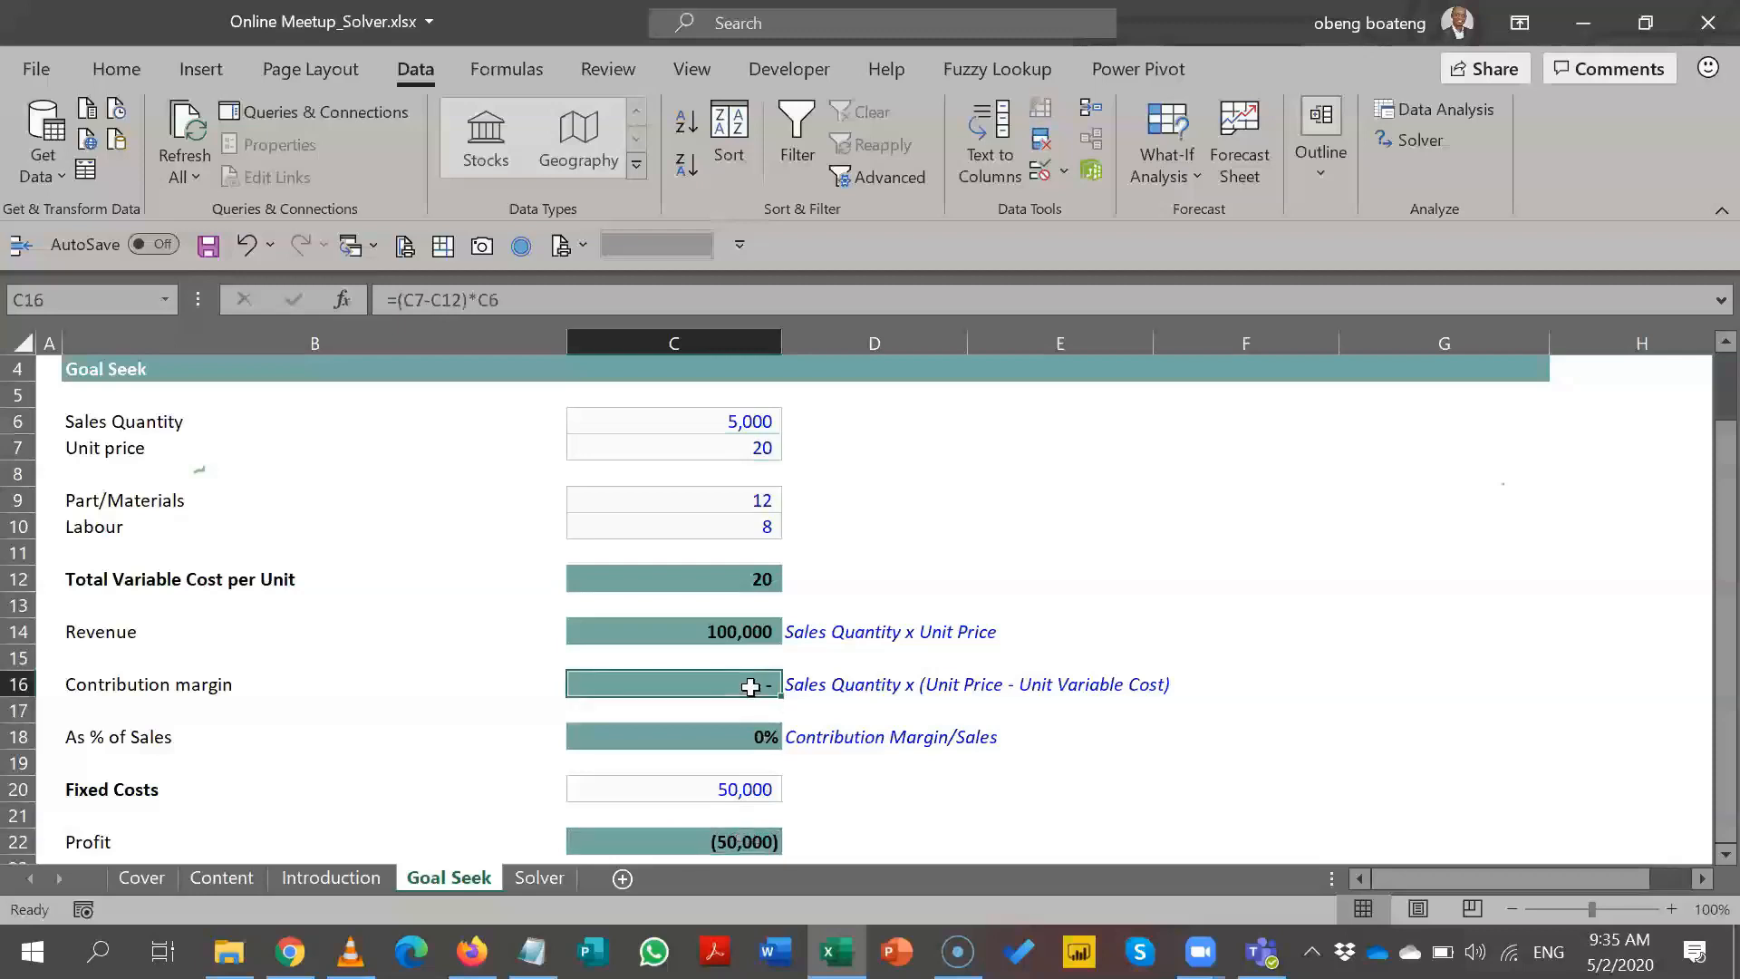
left_click(728, 789)
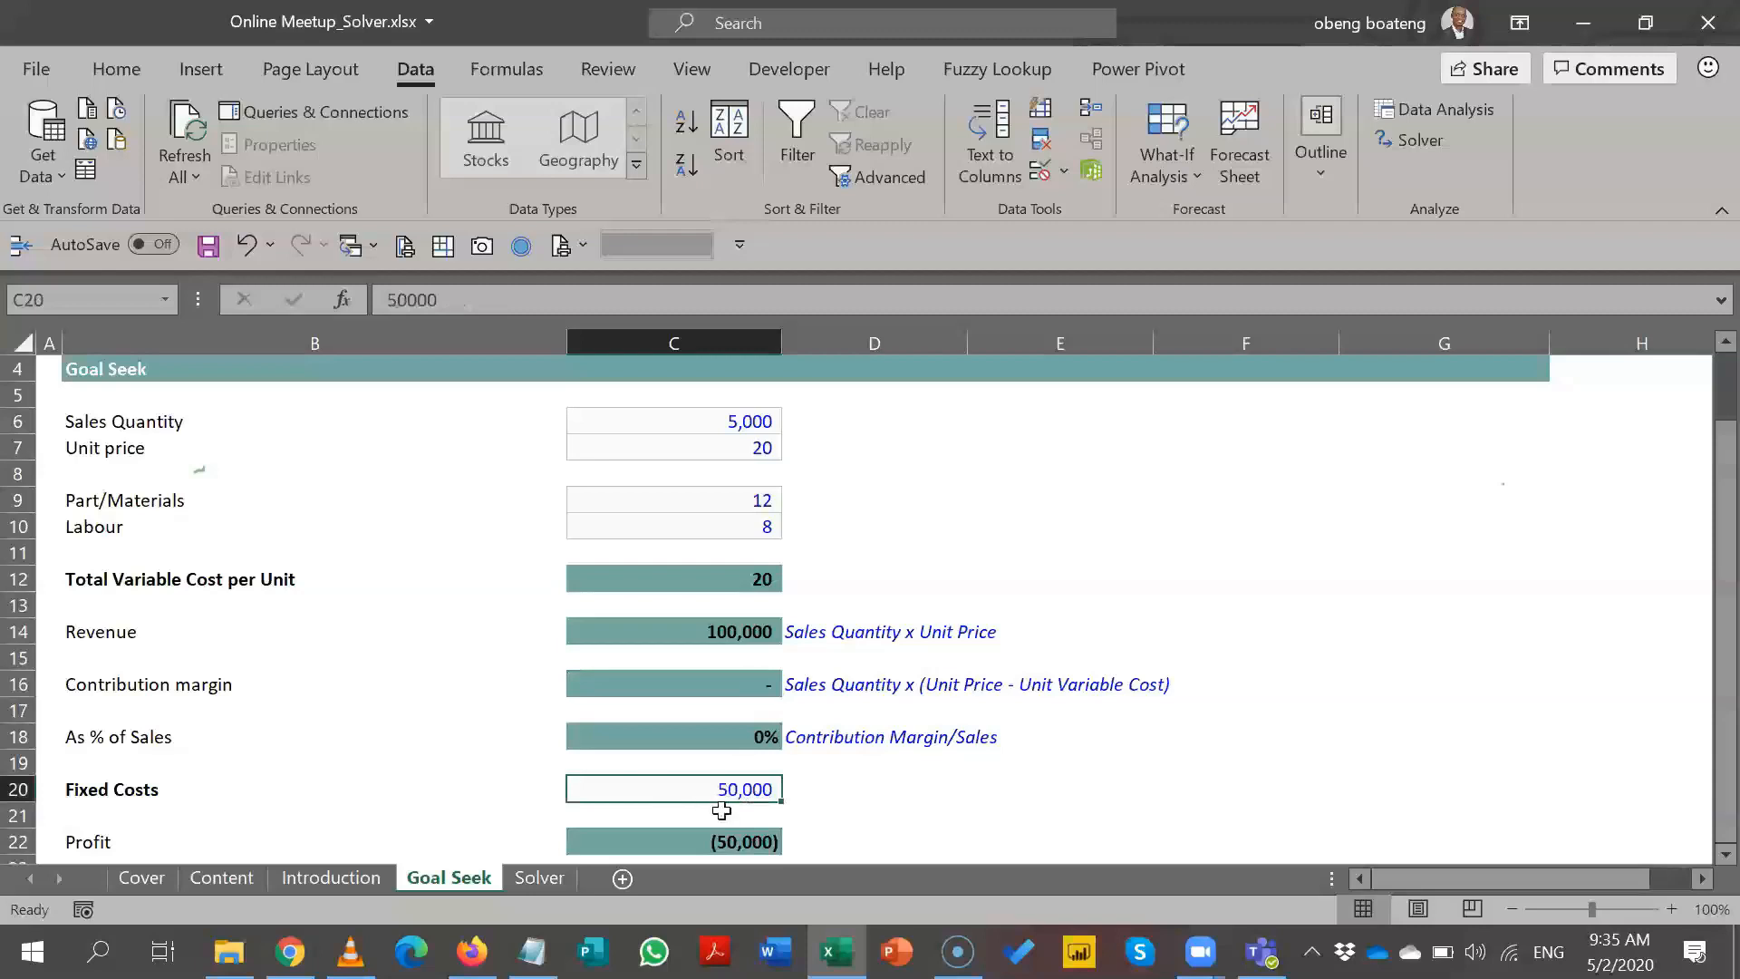
- Inspect the profit formula in C22 and the cells it references, and locate Goal Seek among the What-If Analysis tools
left_click(722, 839)
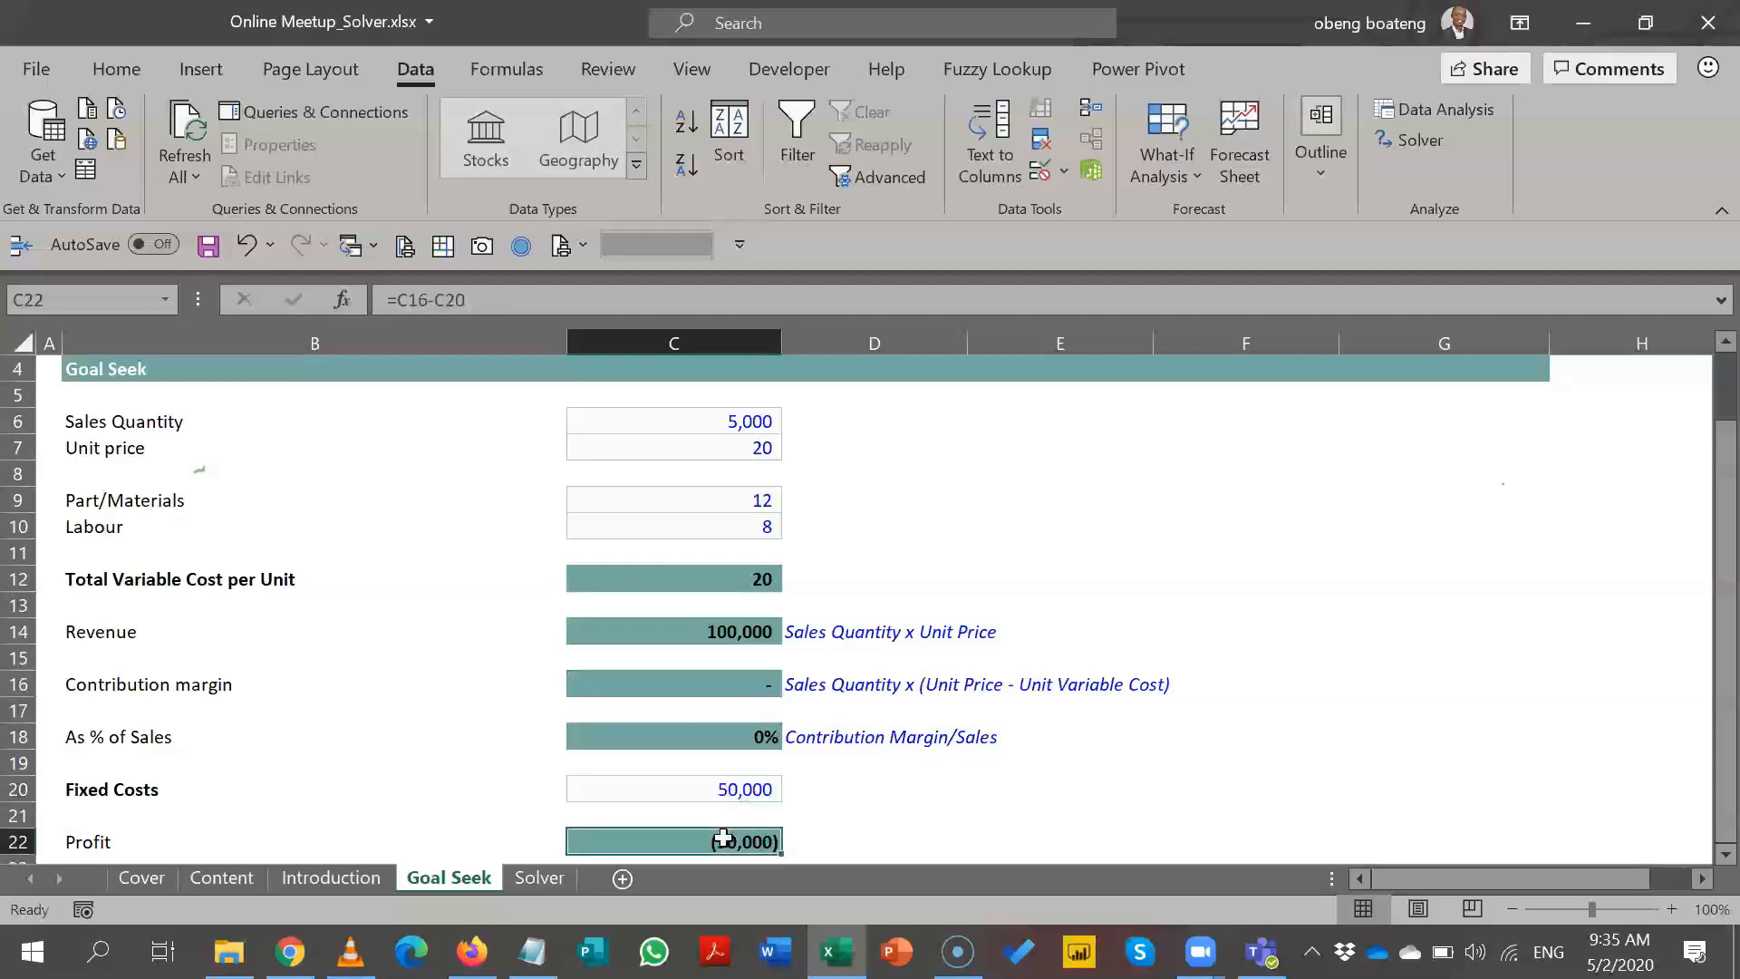
left_click(914, 451)
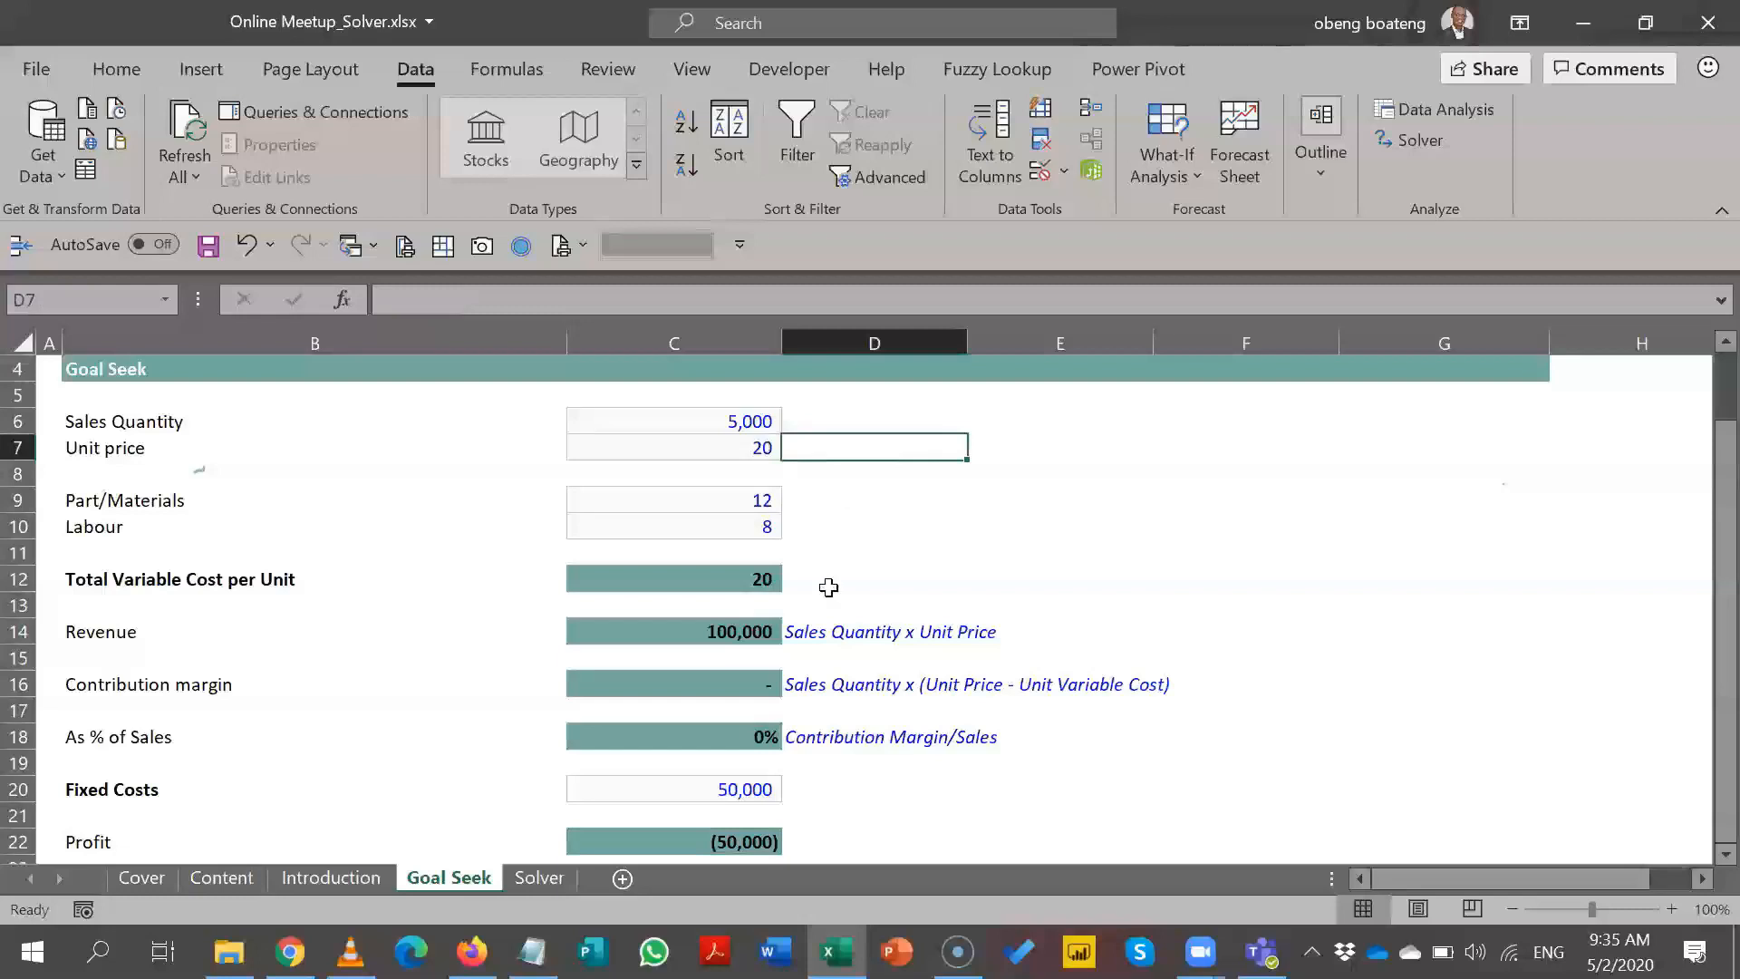
left_click(689, 842)
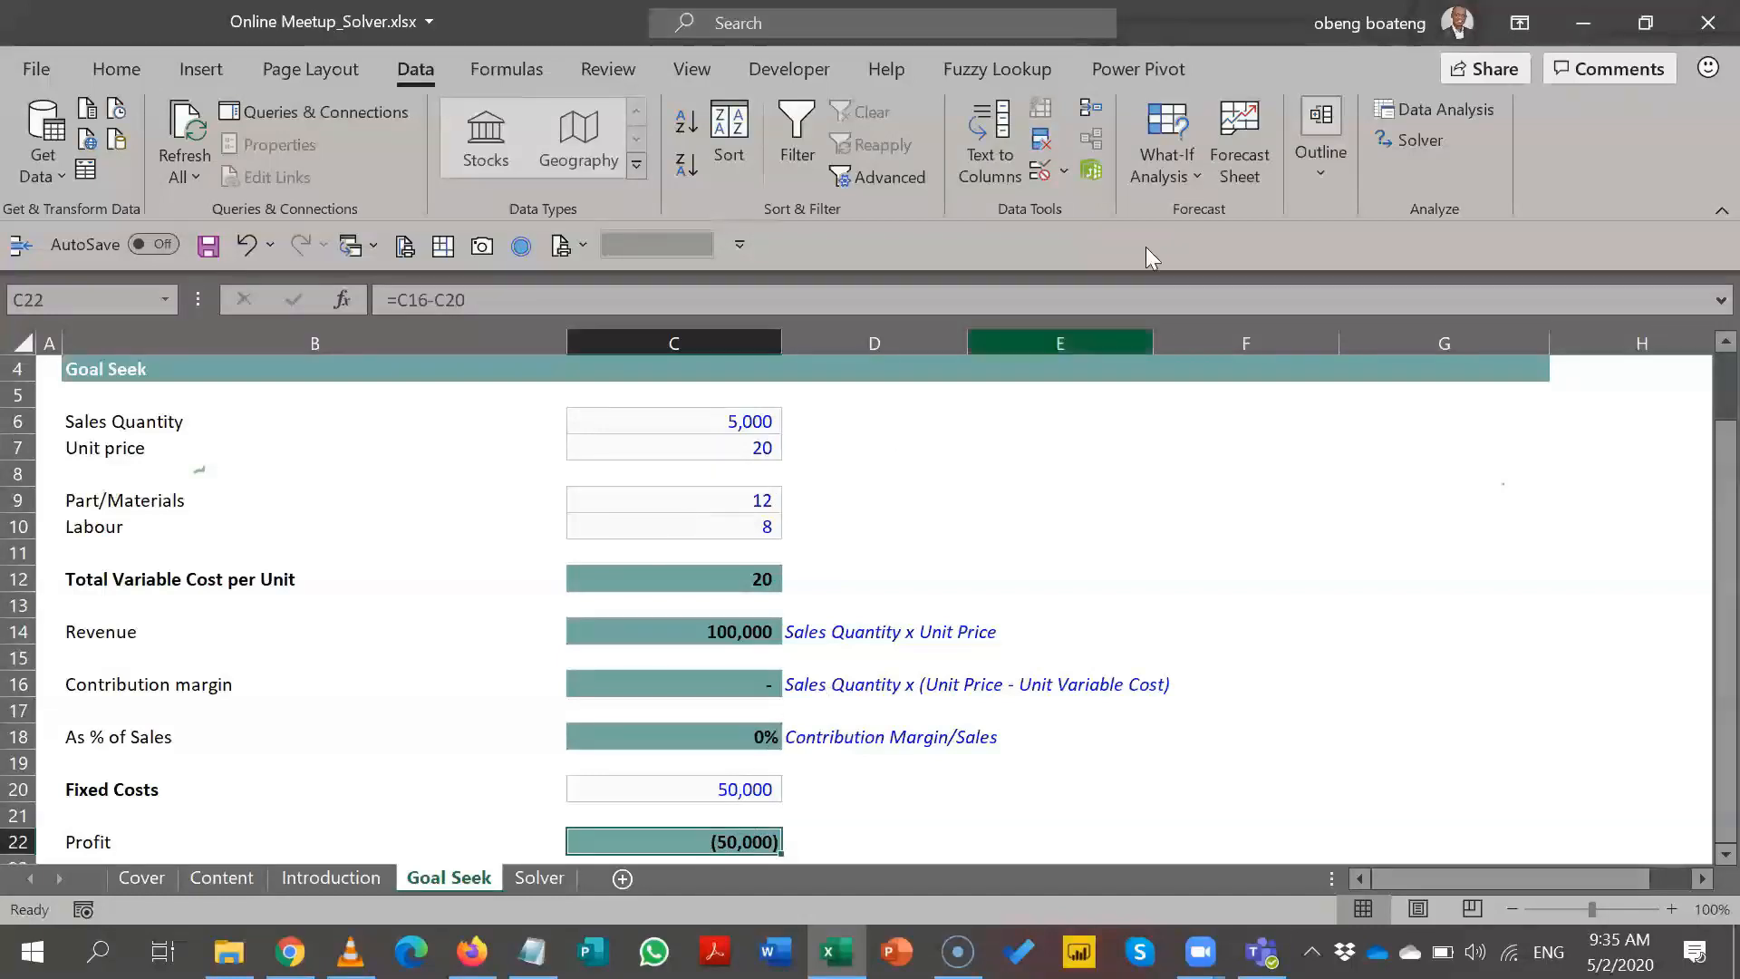
left_click(1174, 165)
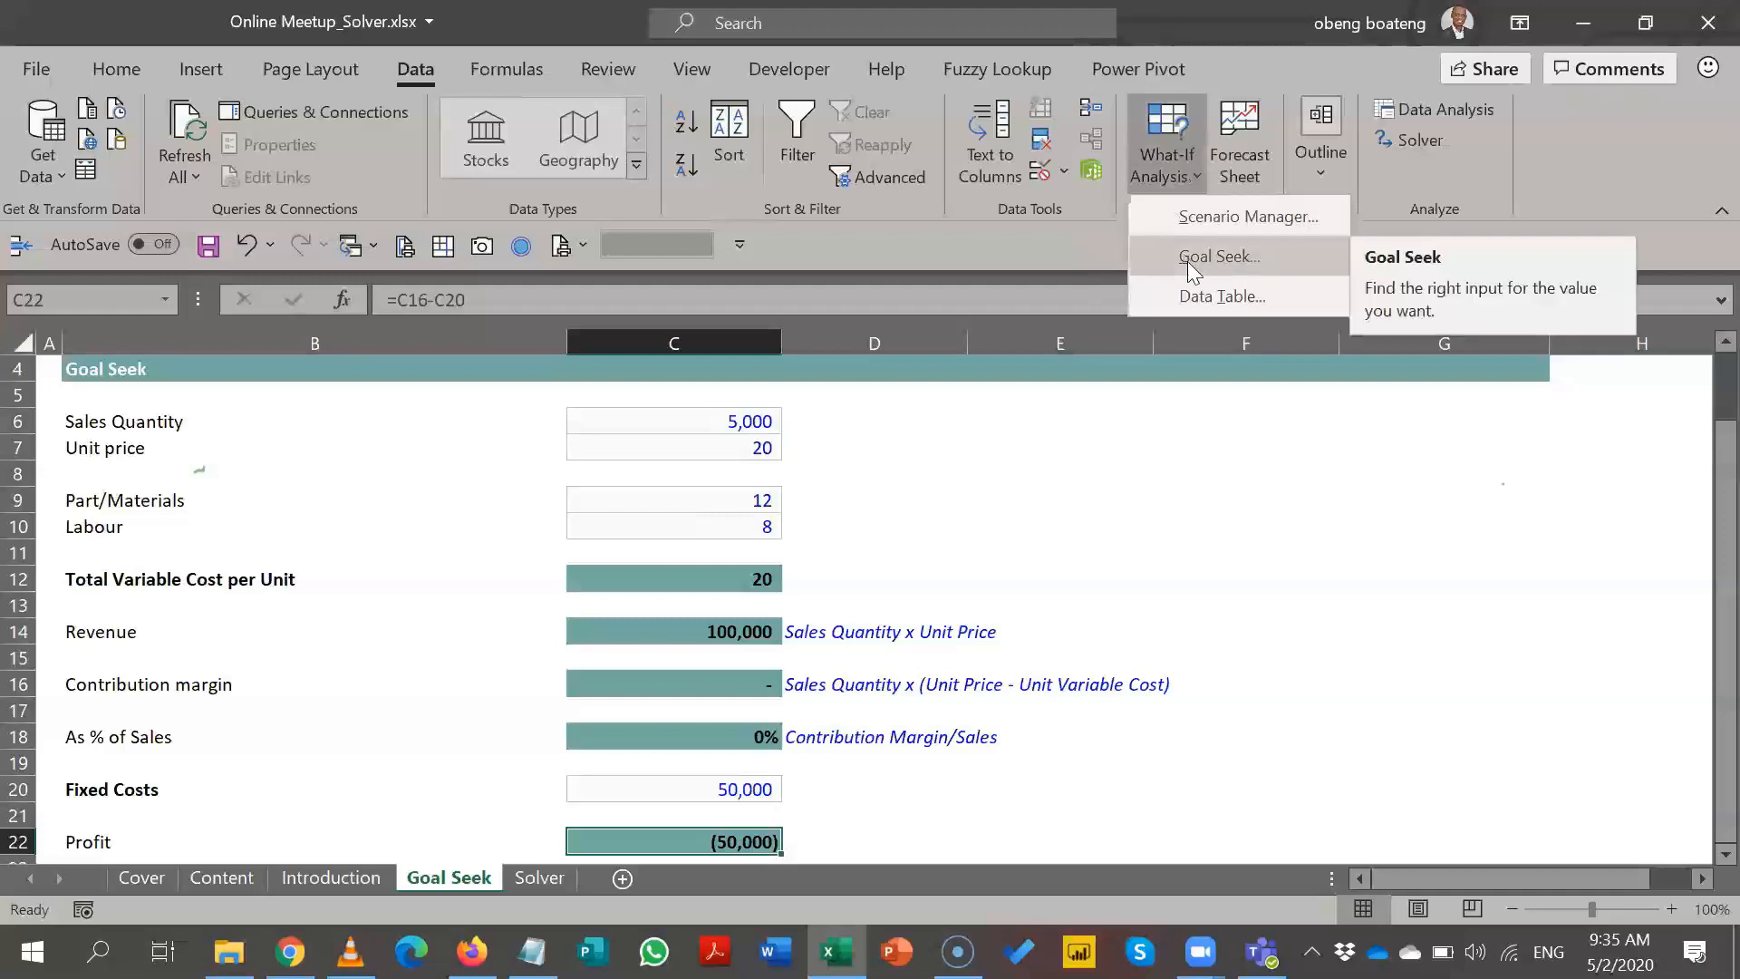
left_click(998, 435)
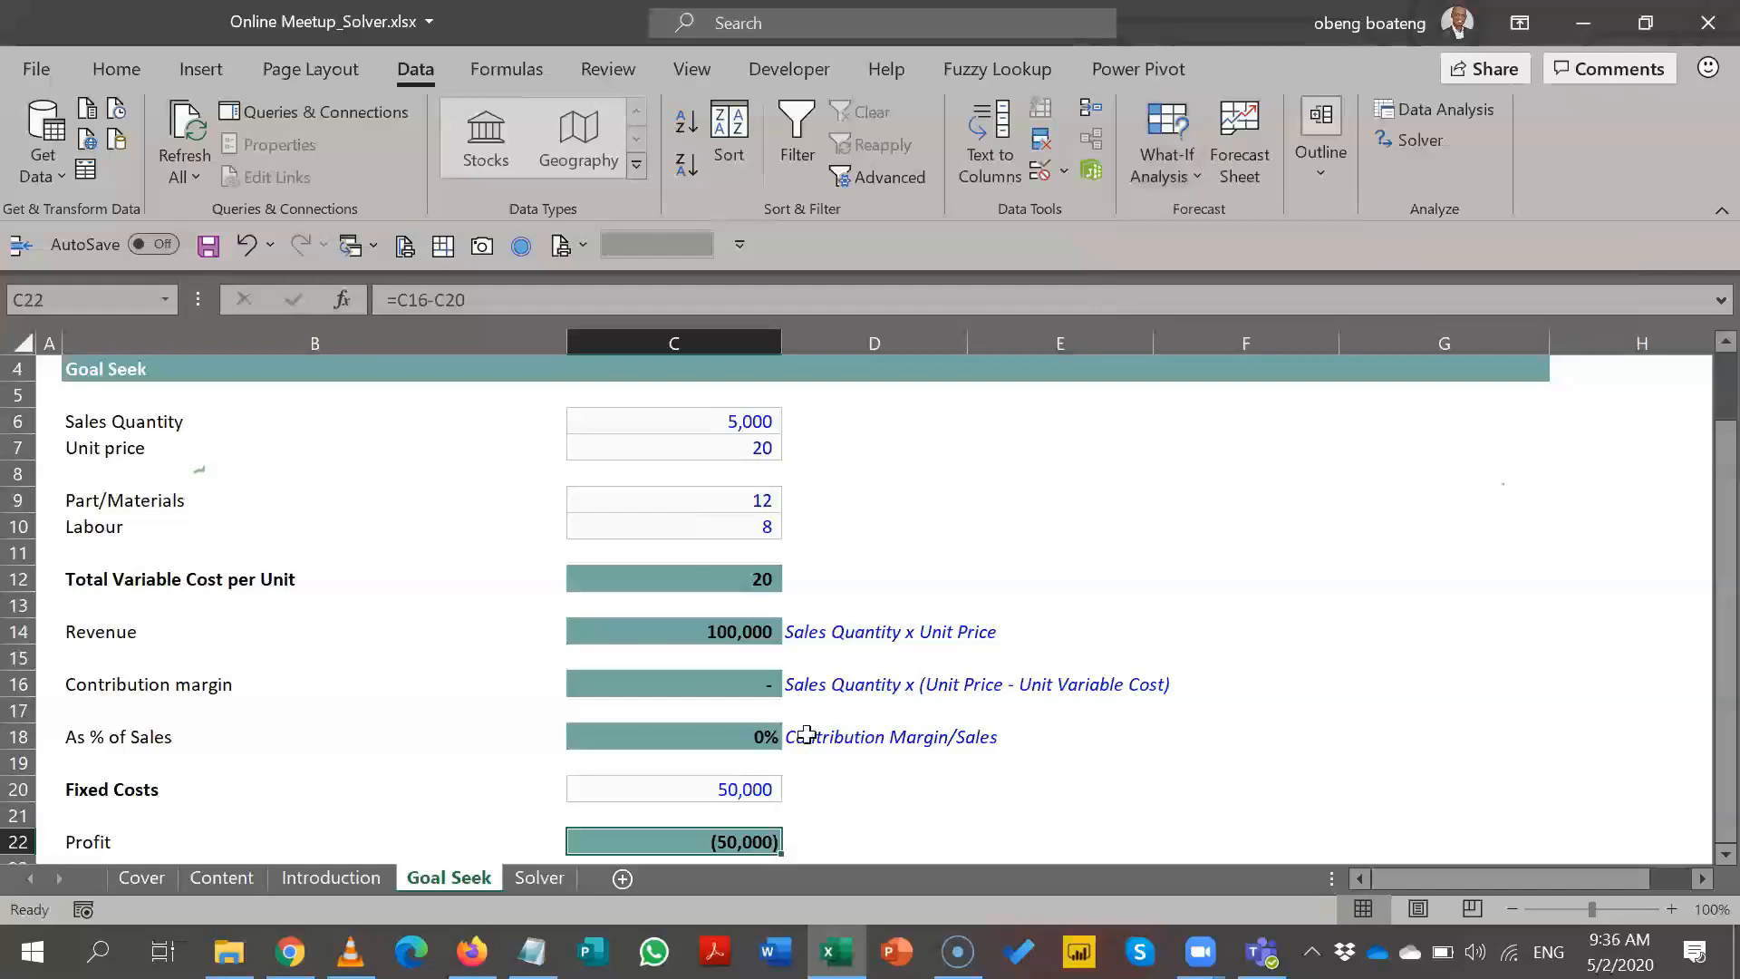
double_click(743, 836)
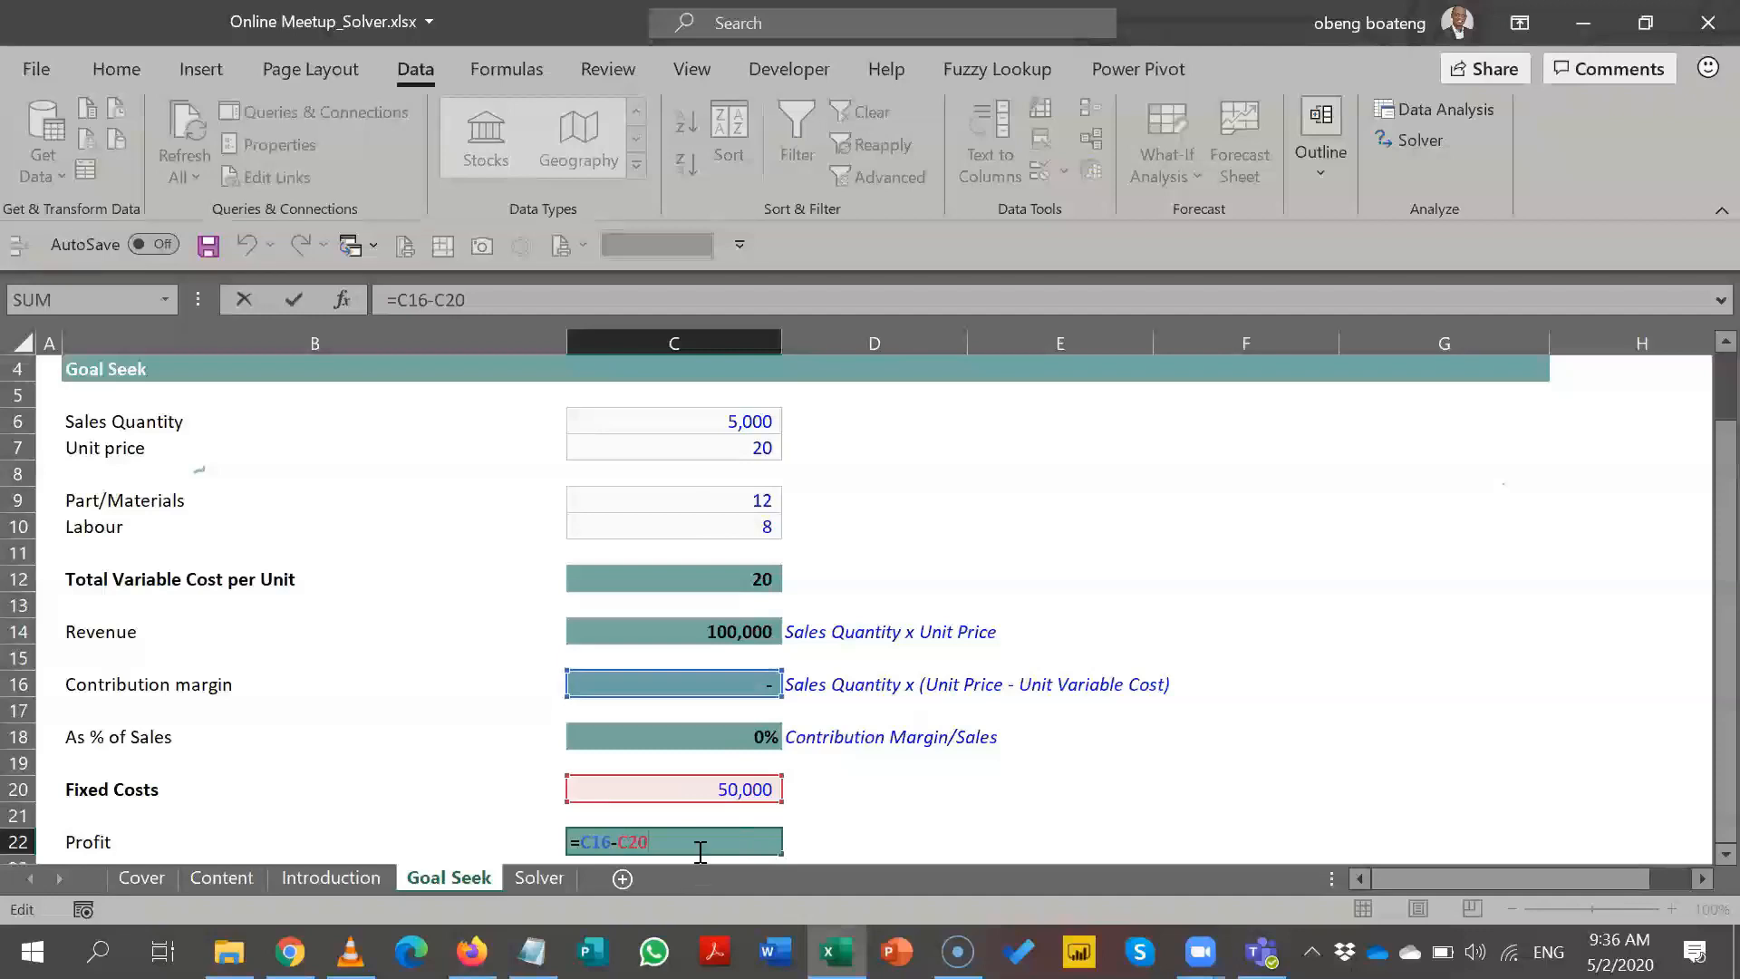
key("ctrl+Return")
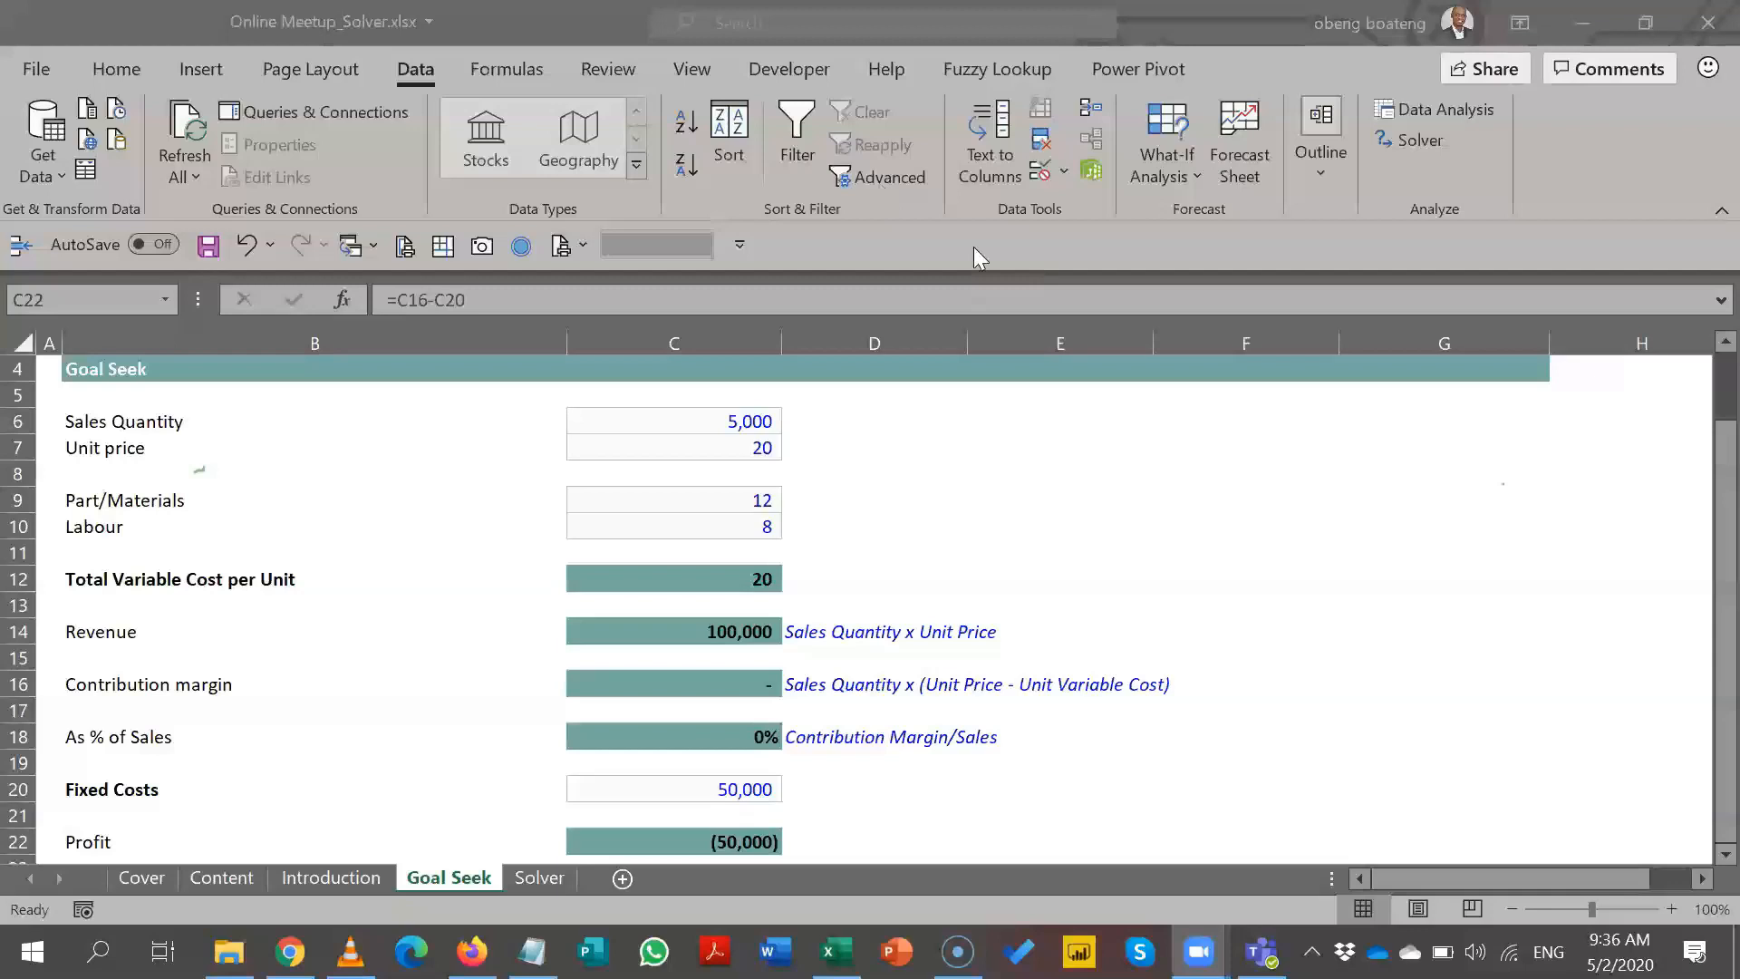
- Start a Goal Seek analysis with the profit in C22 as the set cell
left_click(902, 422)
left_click_drag(1715, 515, 1702, 426)
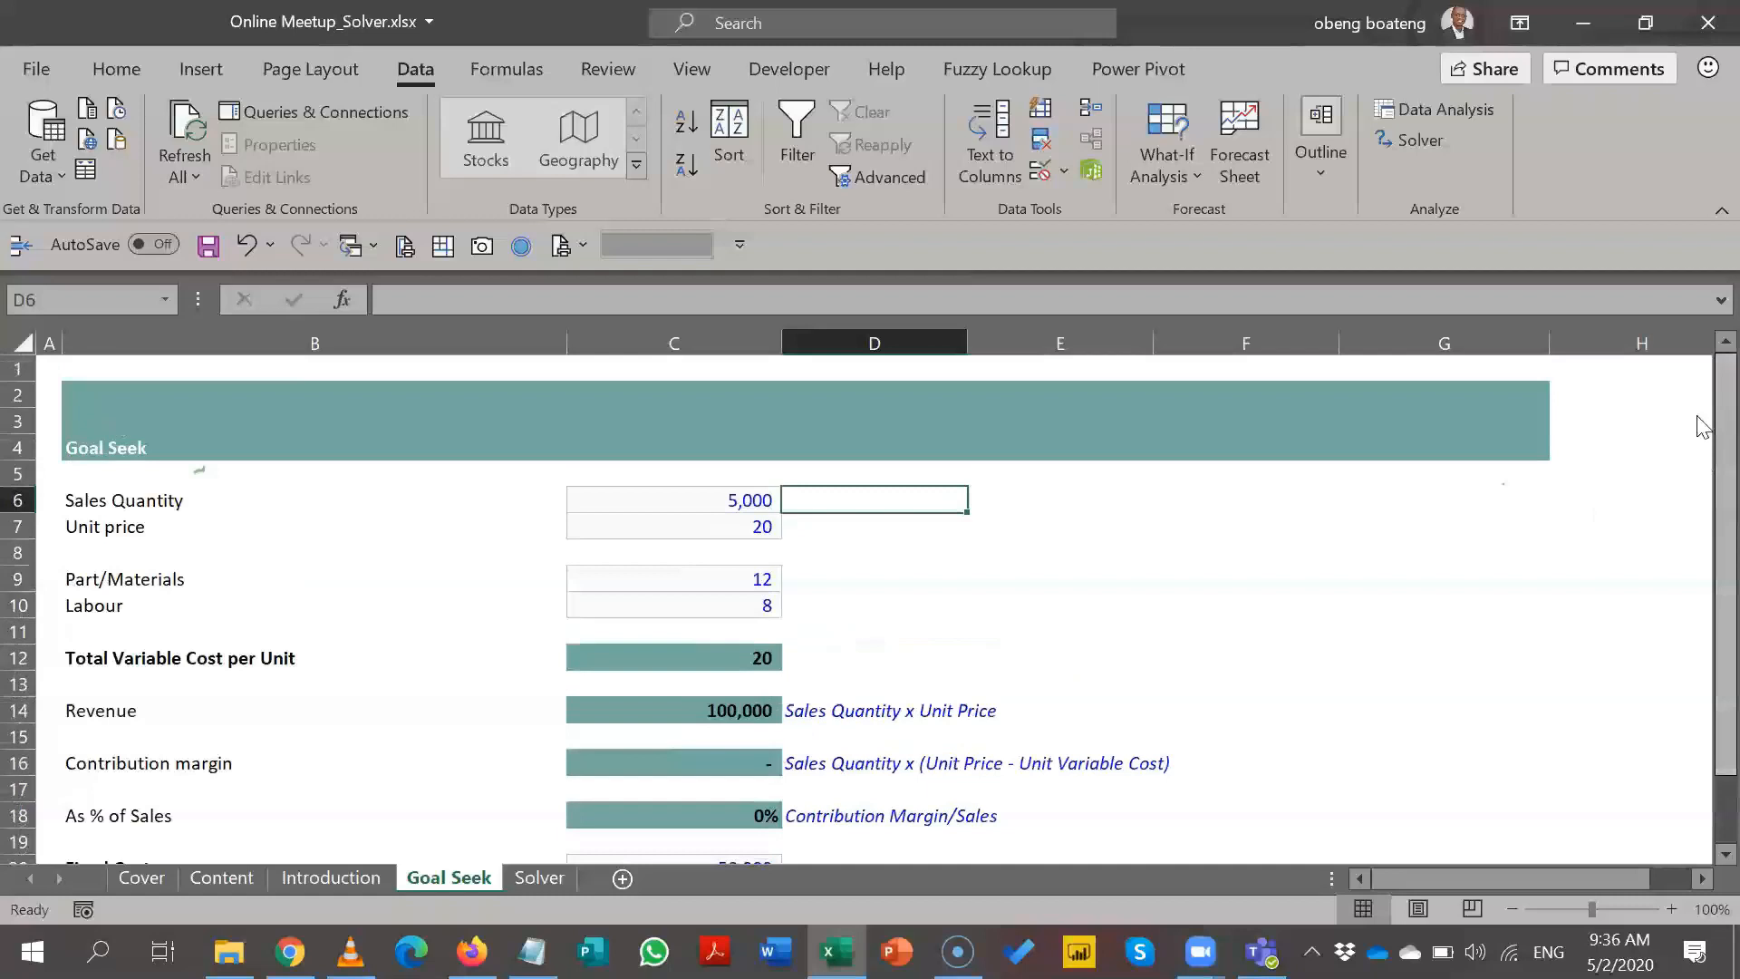
left_click(1031, 585)
left_click(1152, 164)
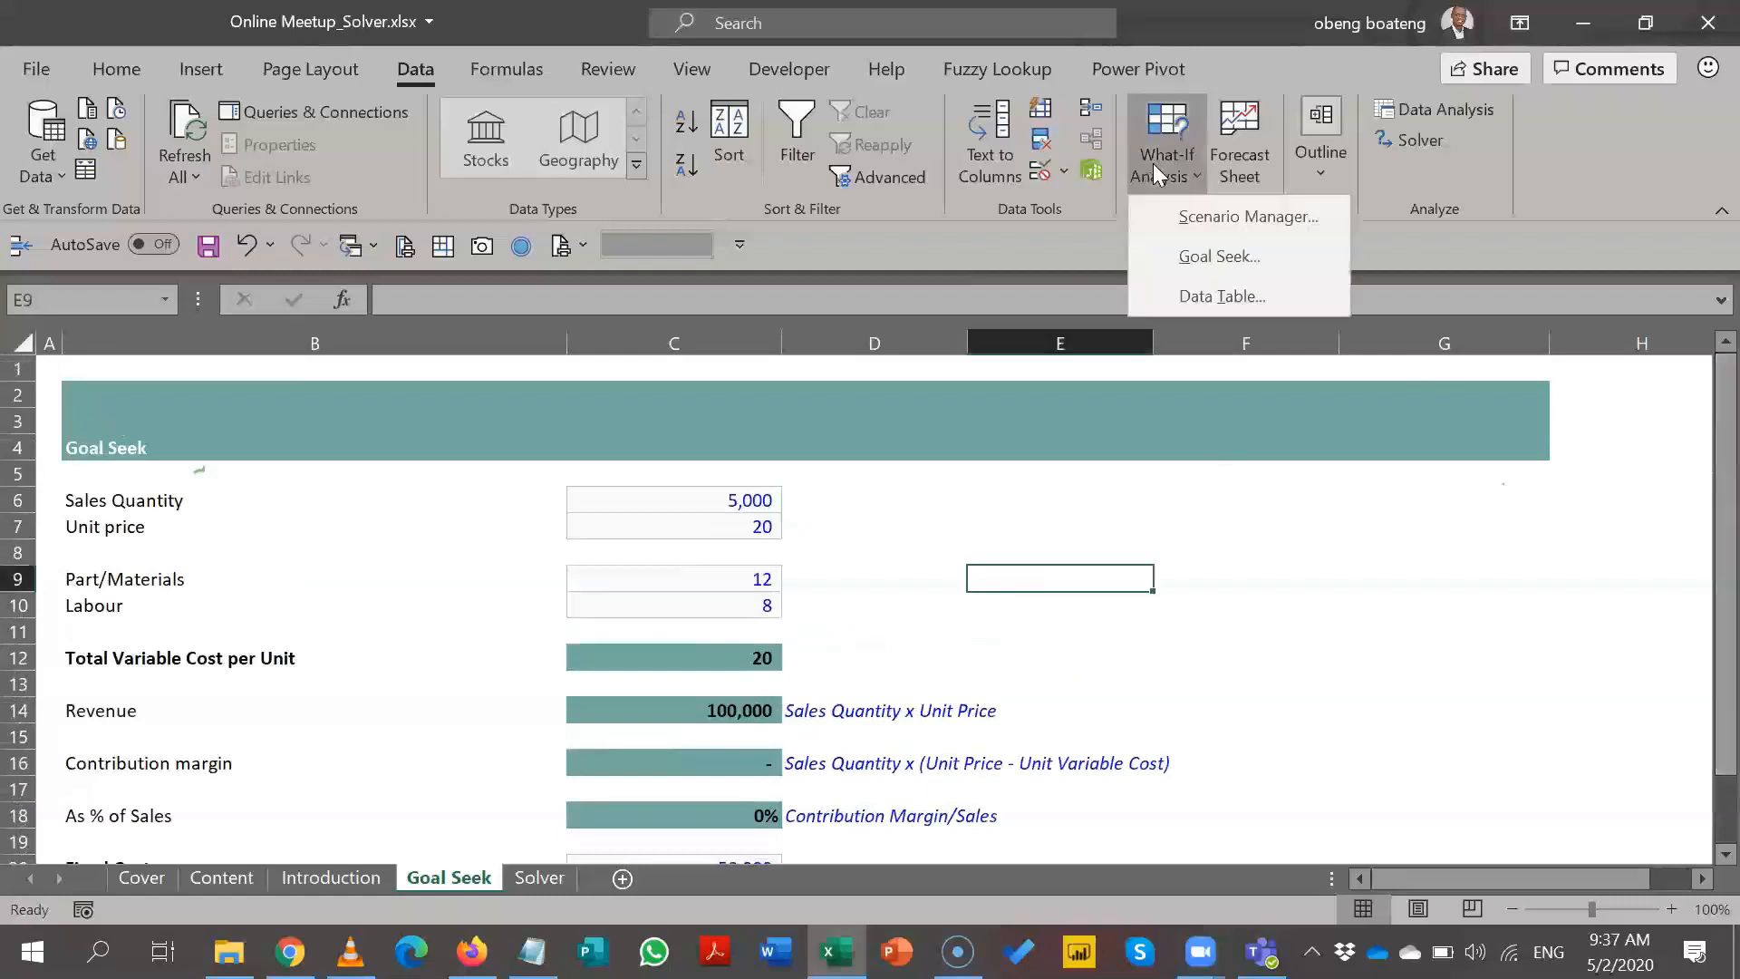
left_click(1158, 250)
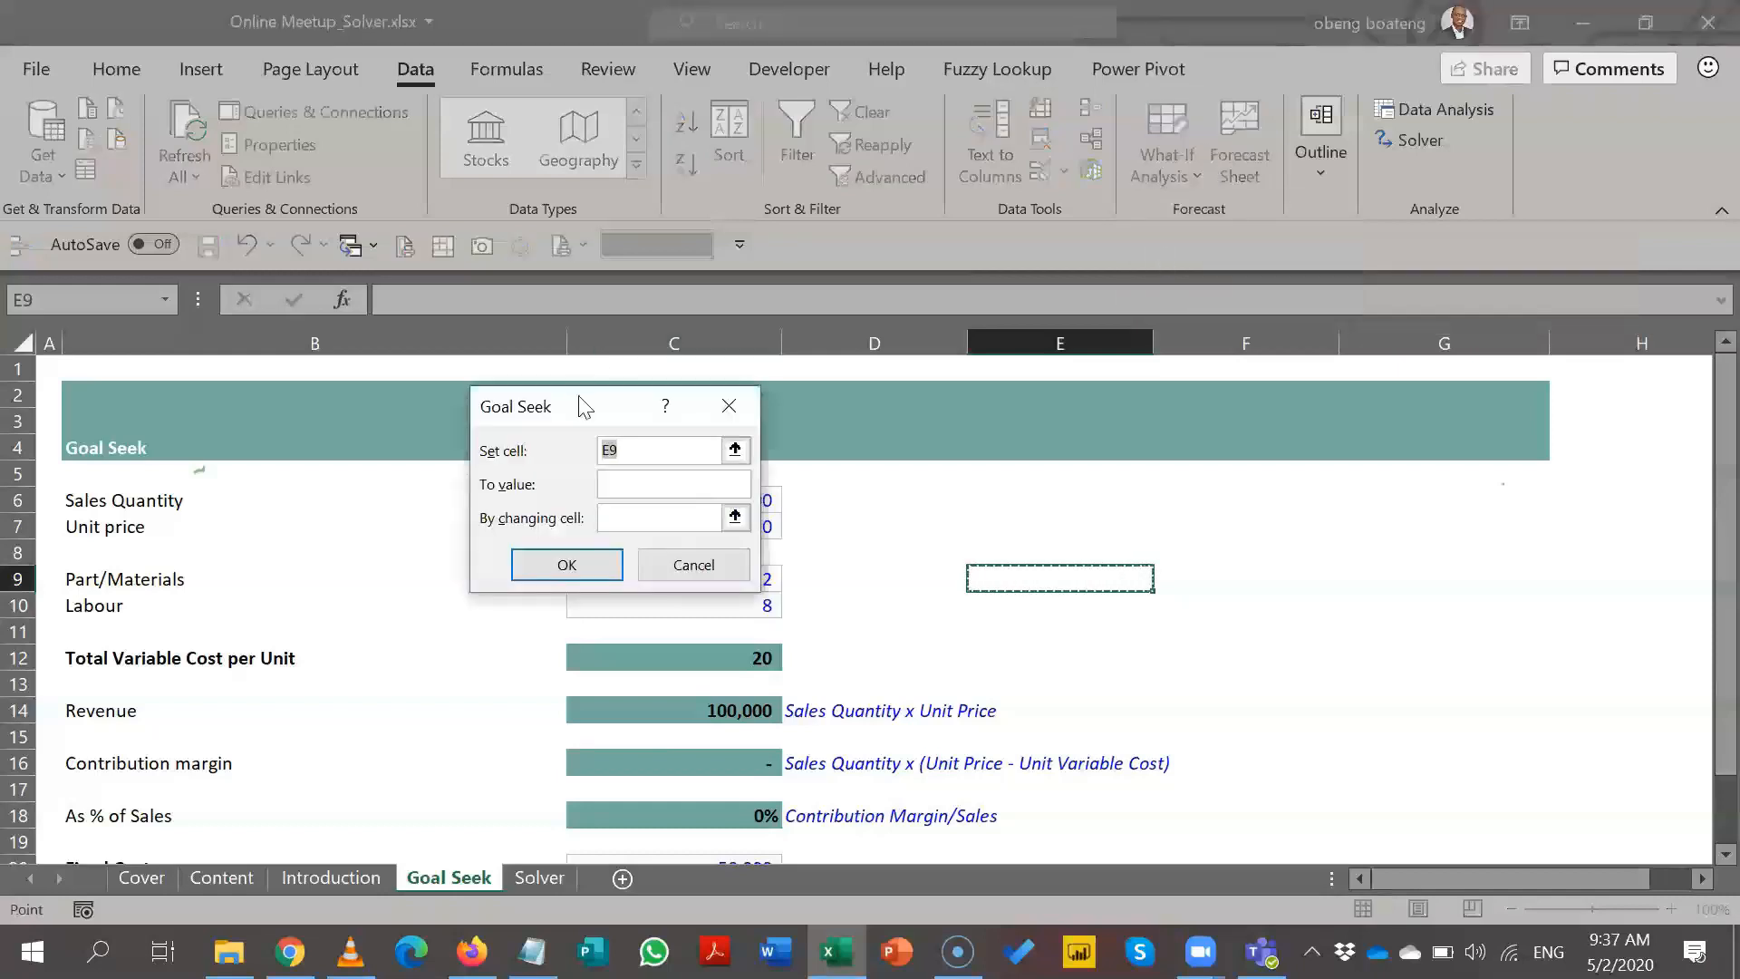
left_click_drag(584, 407, 1083, 467)
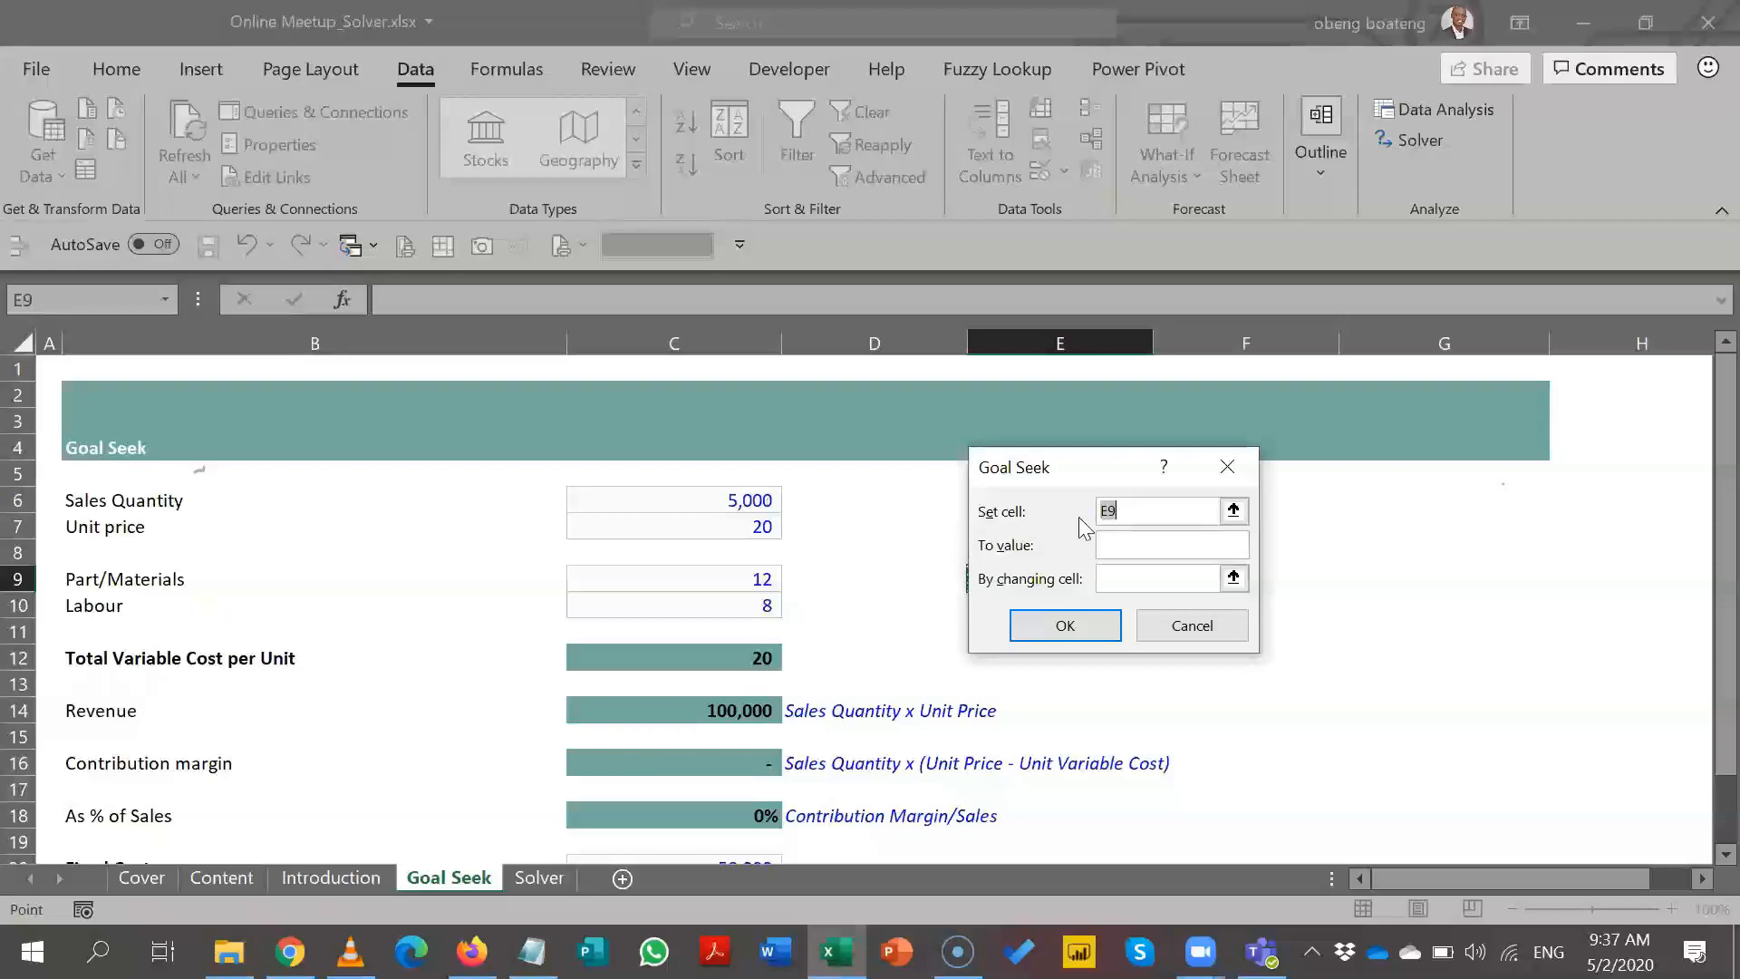
left_click(1233, 510)
left_click_drag(1703, 540, 1702, 668)
left_click(739, 841)
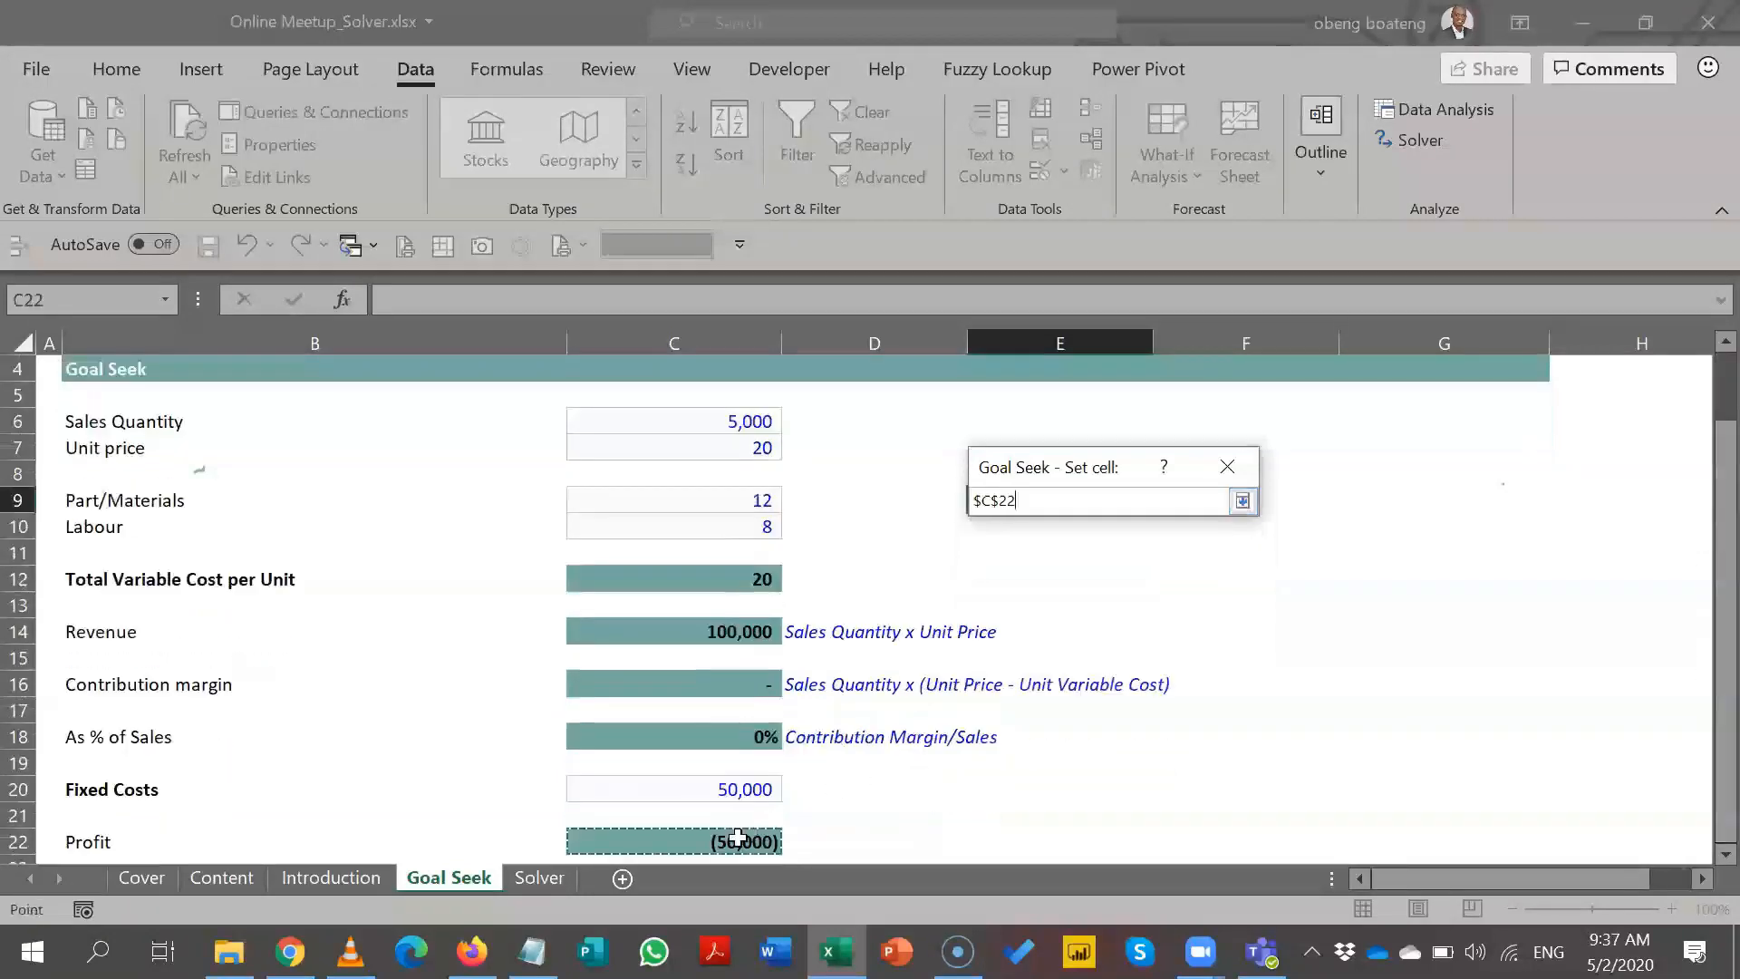
left_click(1243, 500)
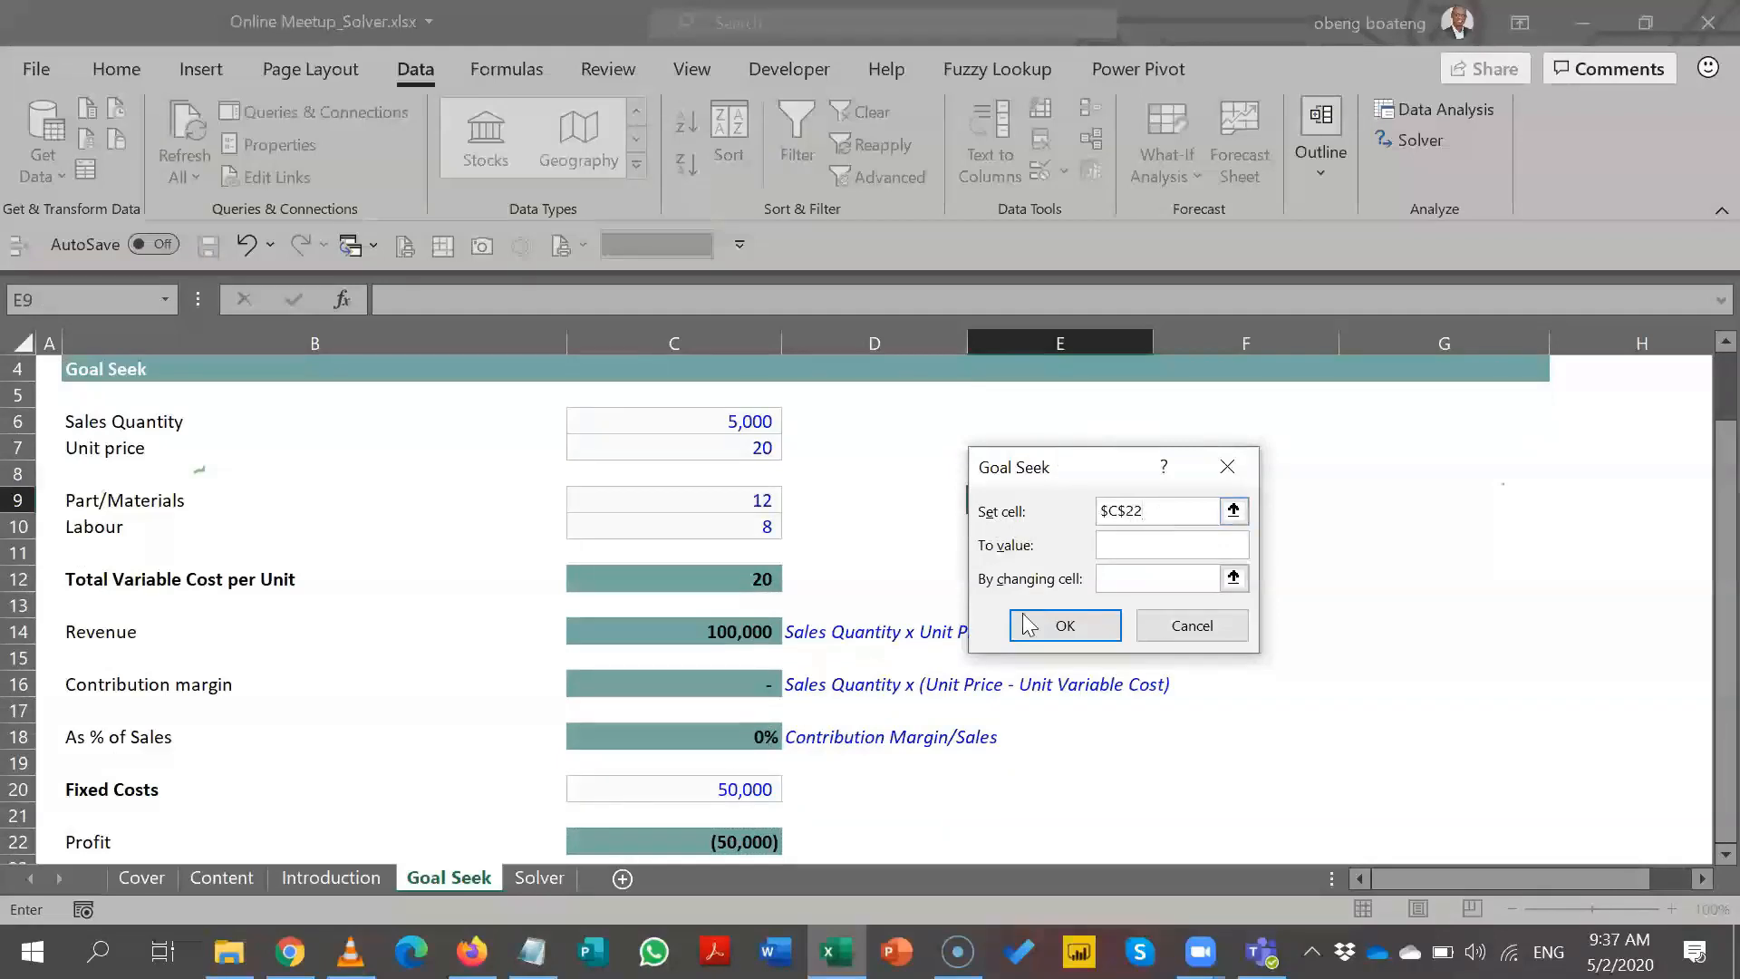
- Run Goal Seek to a target value of 0 by changing the unit price in C7, and accept the solution
left_click(1168, 544)
type("0")
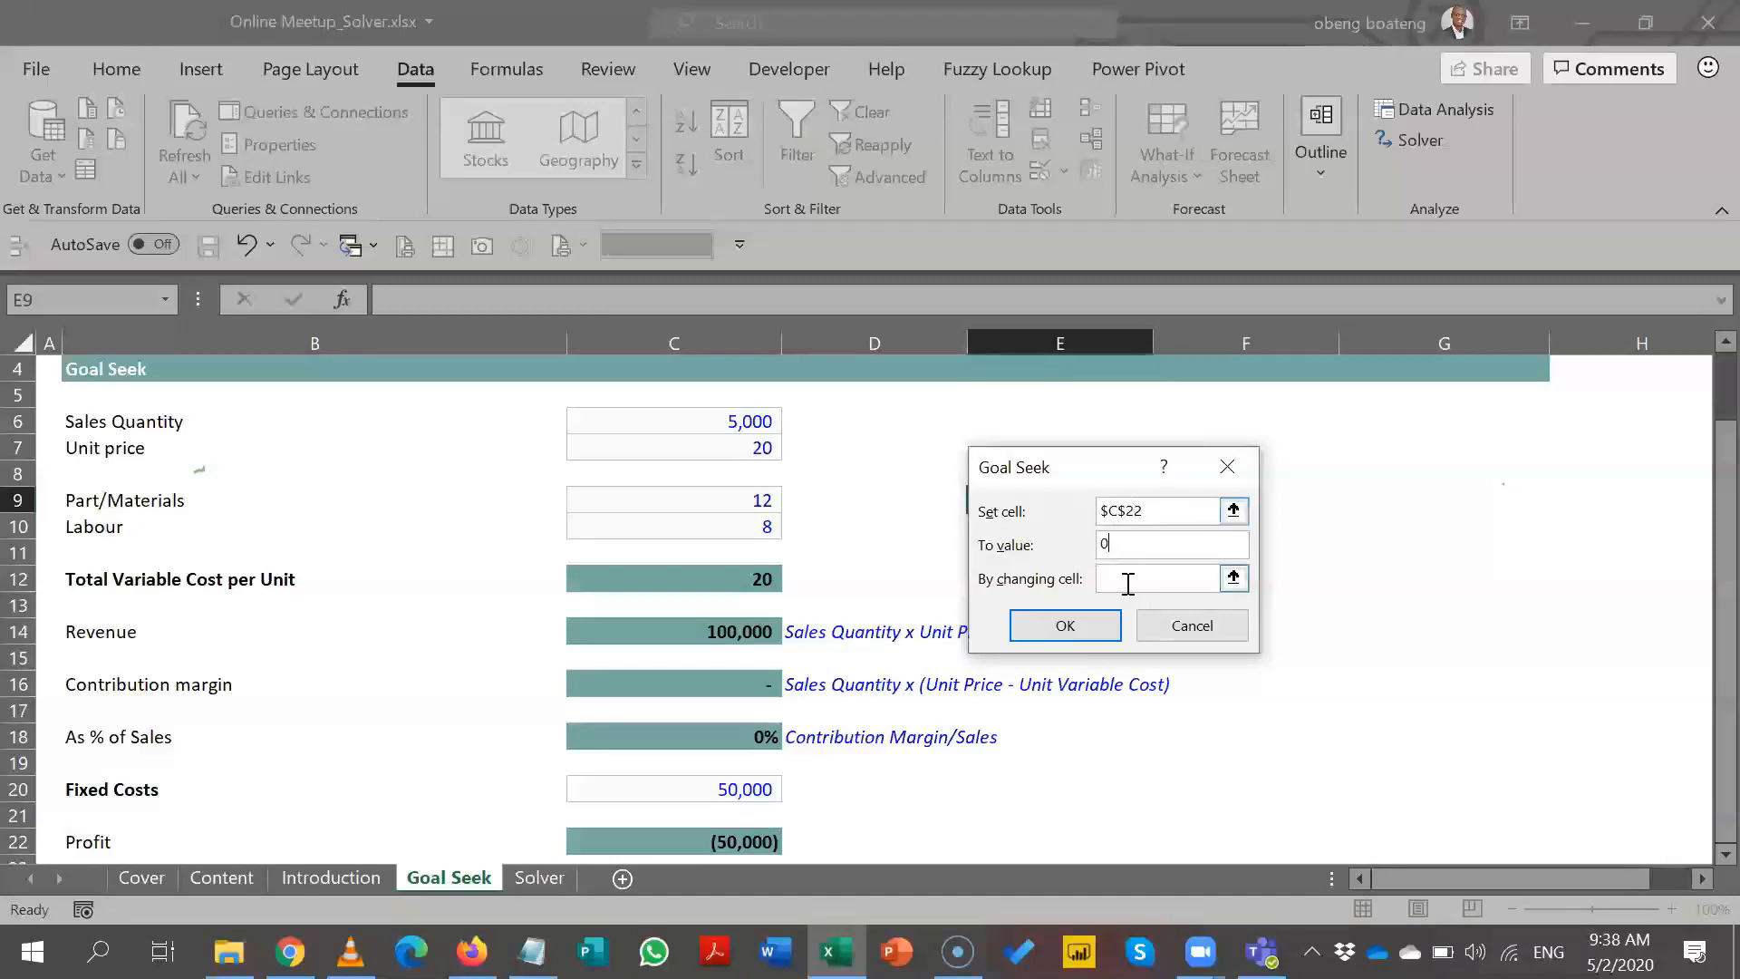
left_click(1233, 580)
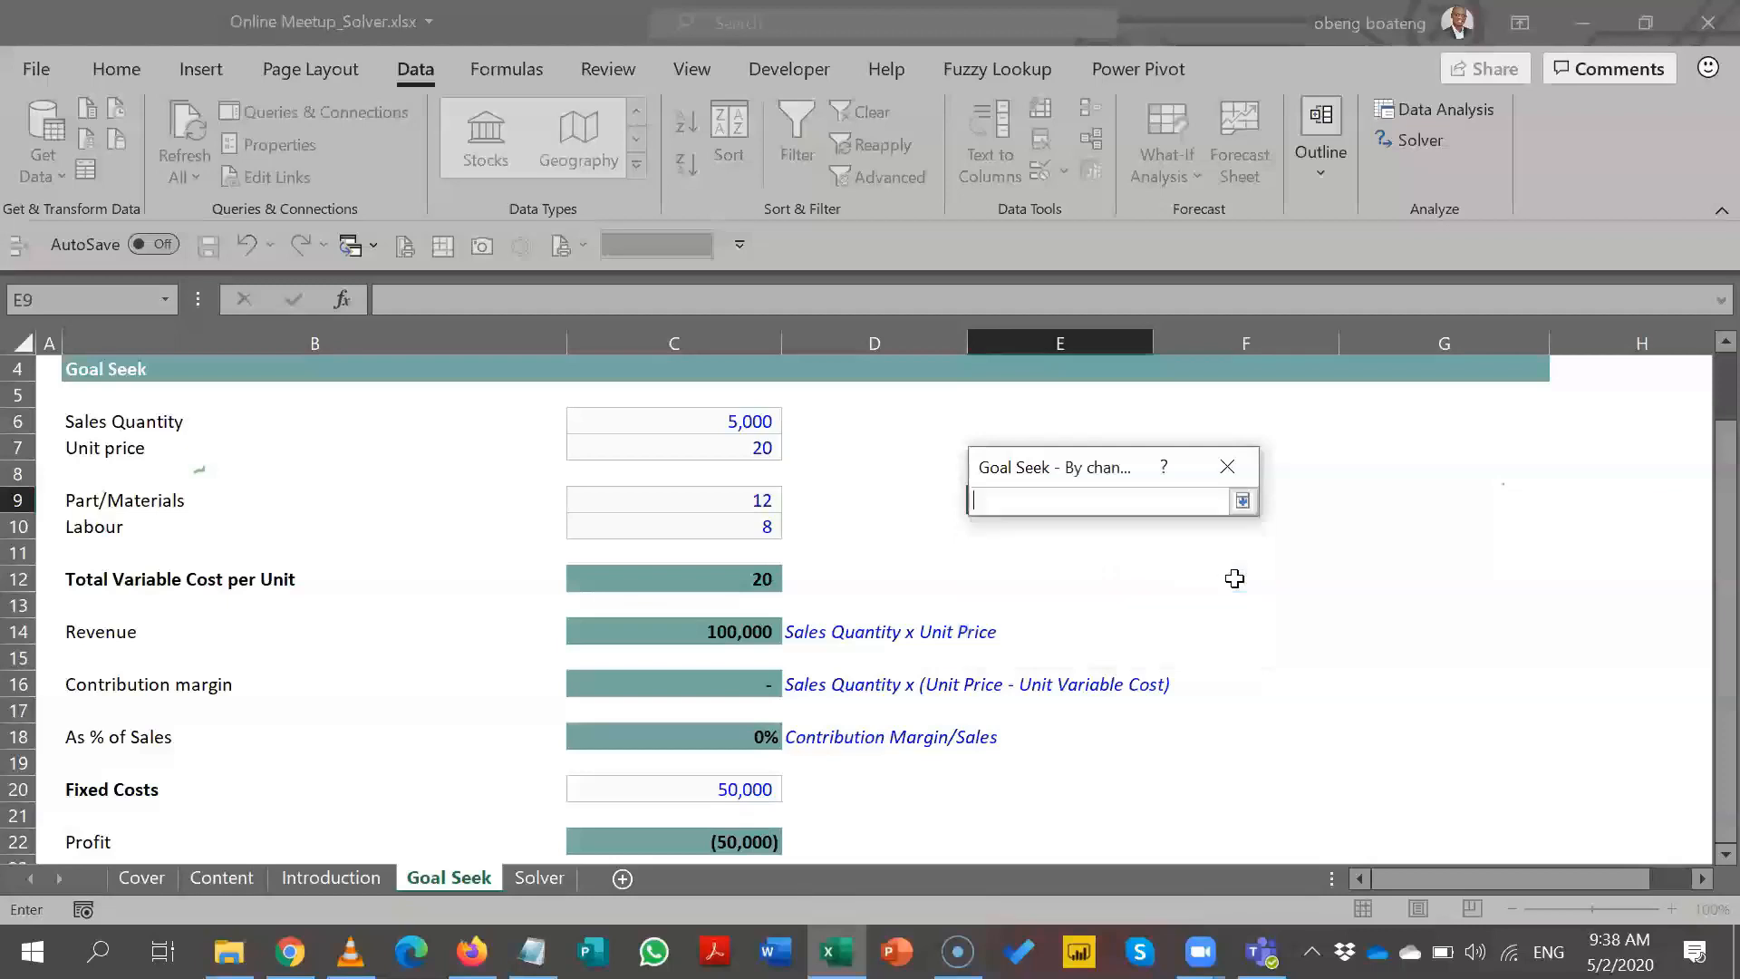
left_click(709, 444)
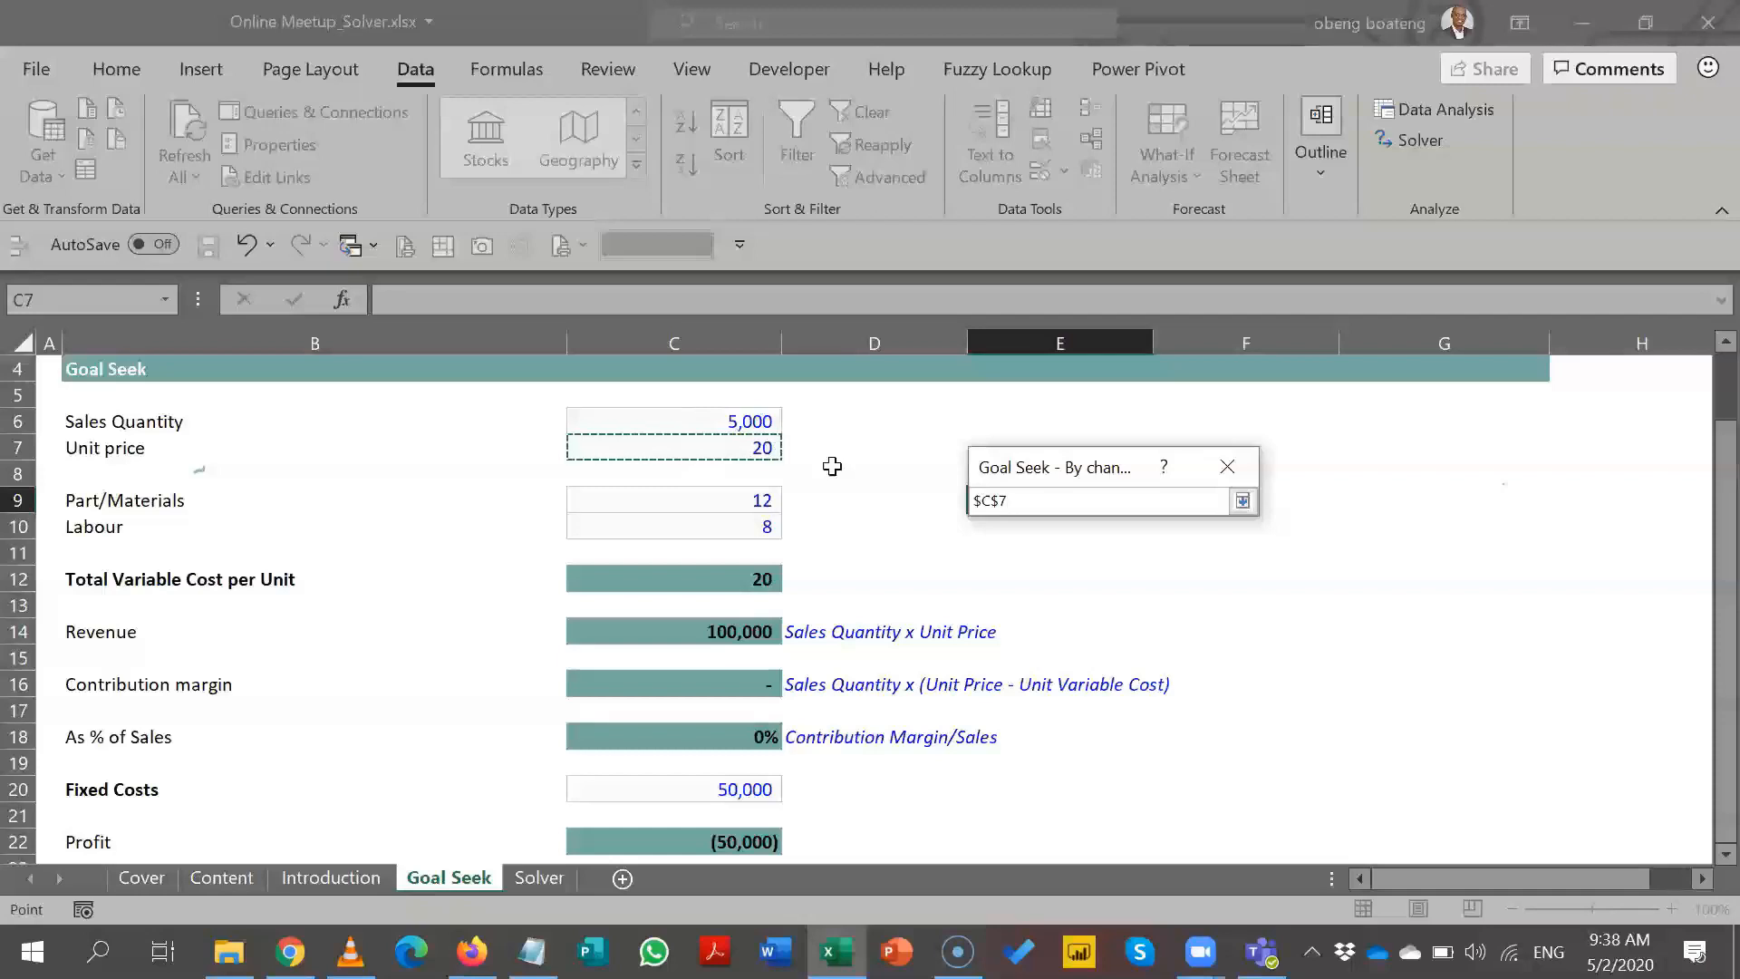
left_click(1247, 511)
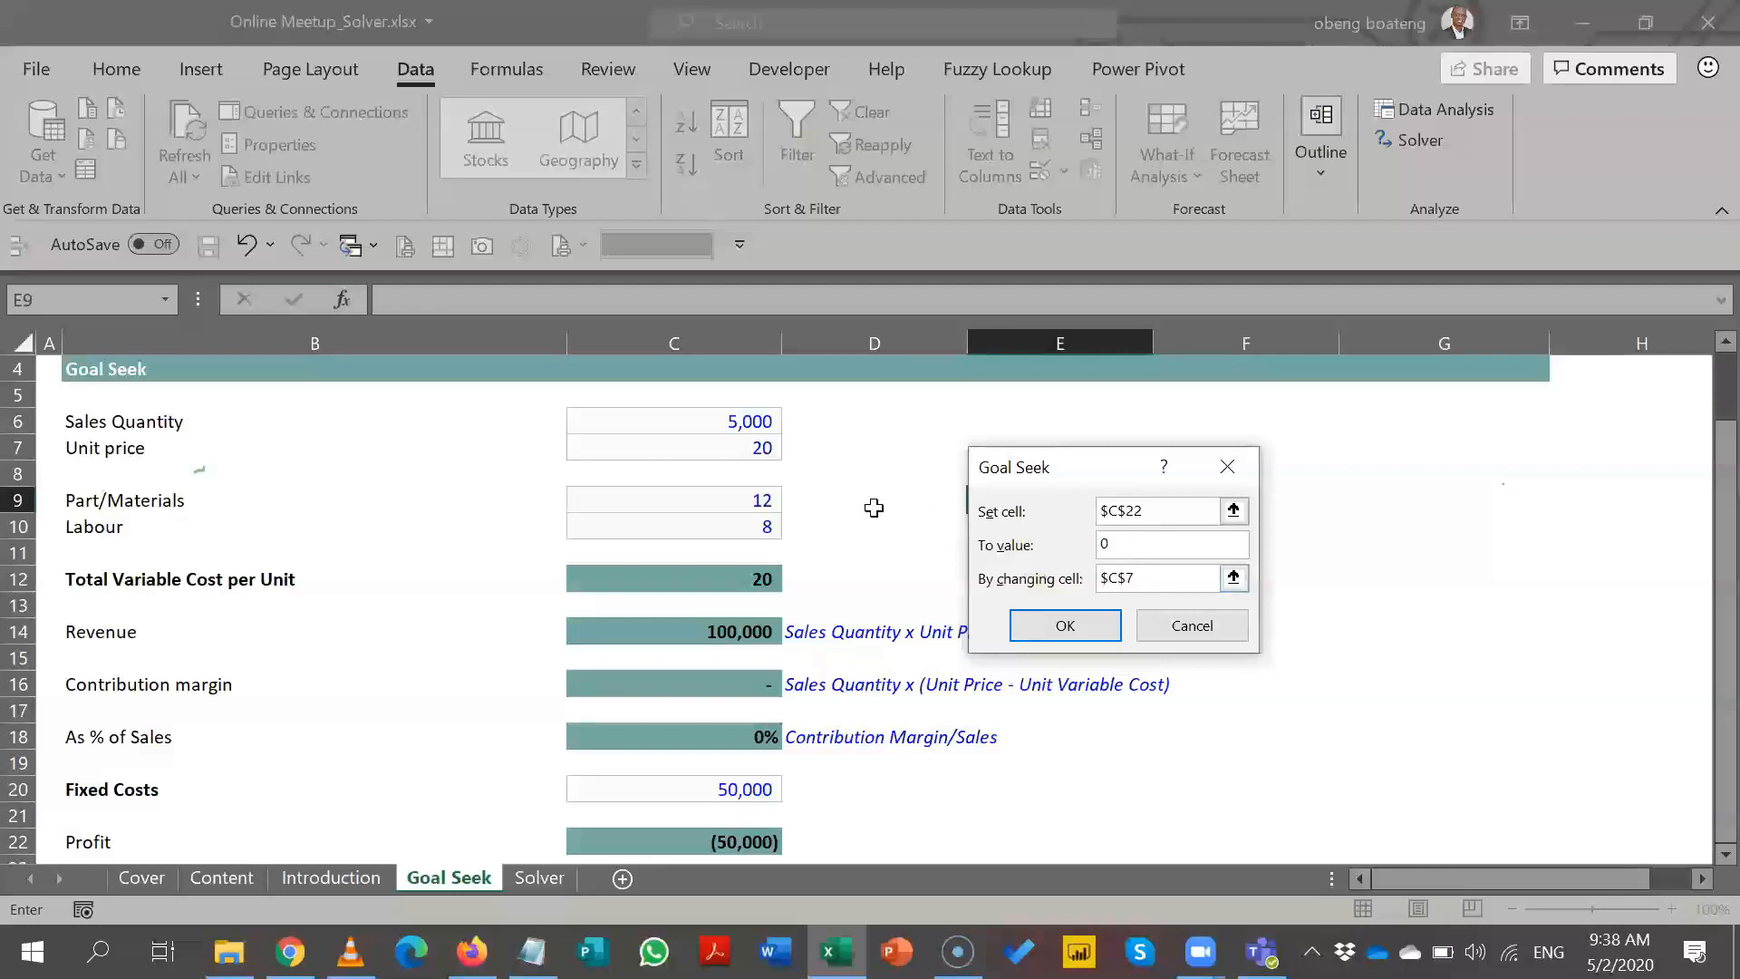
left_click(1042, 632)
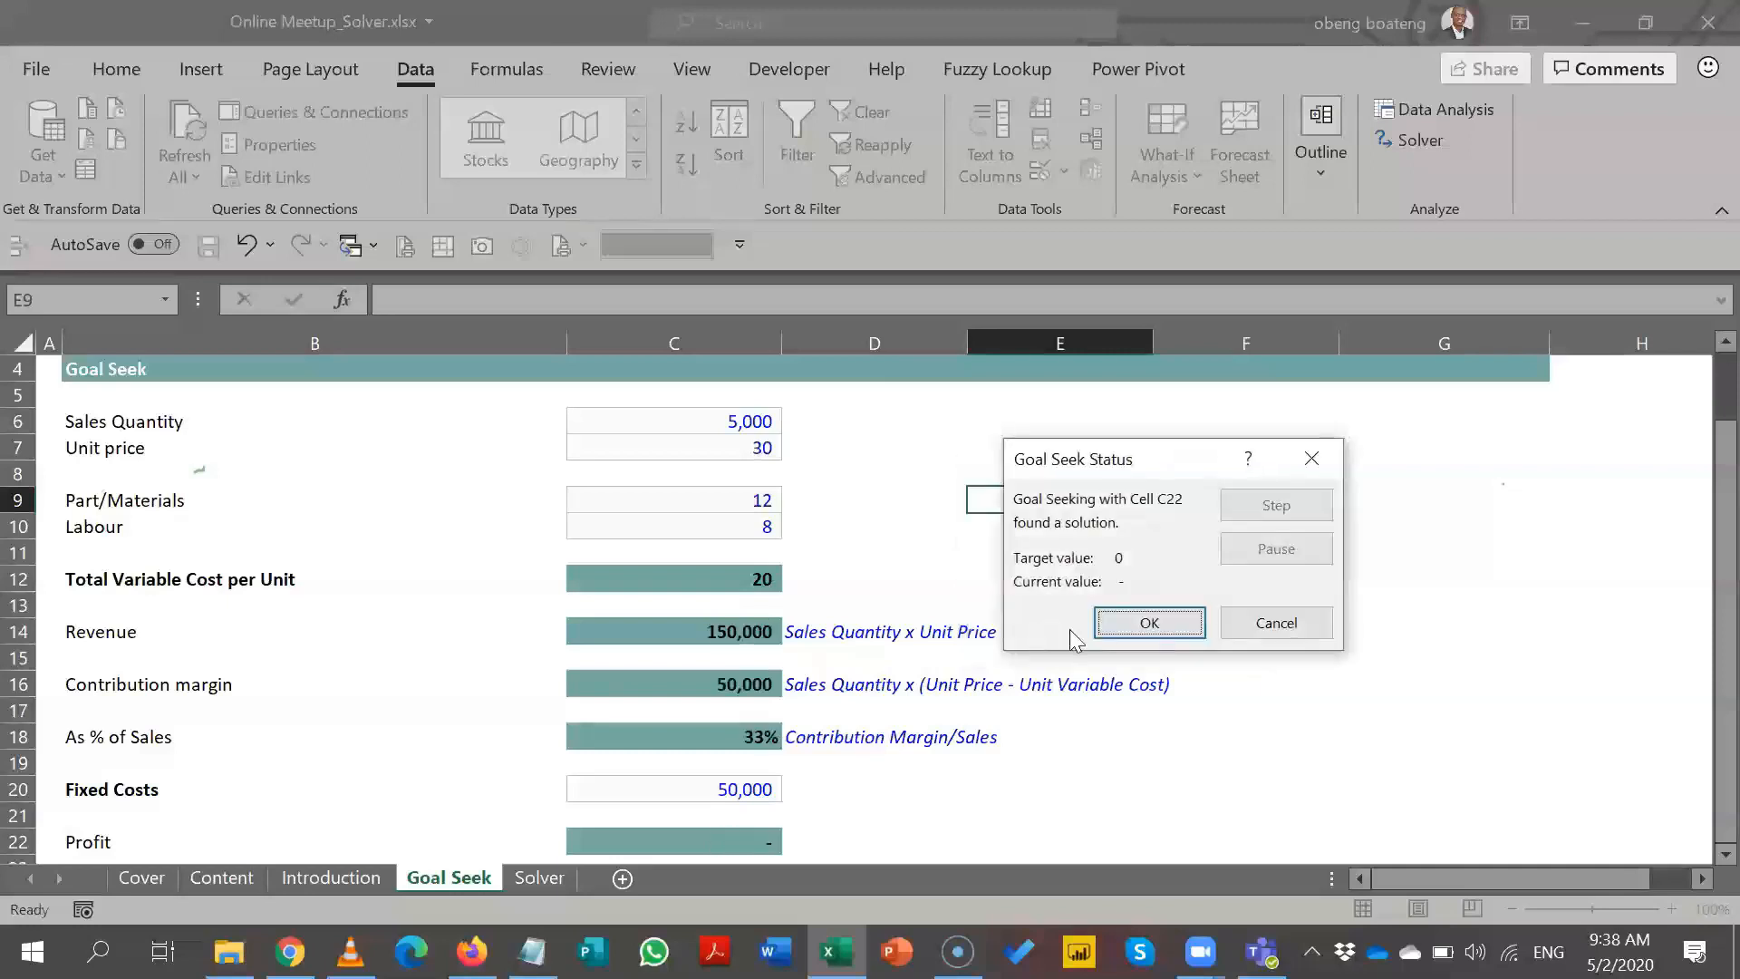
left_click(1114, 624)
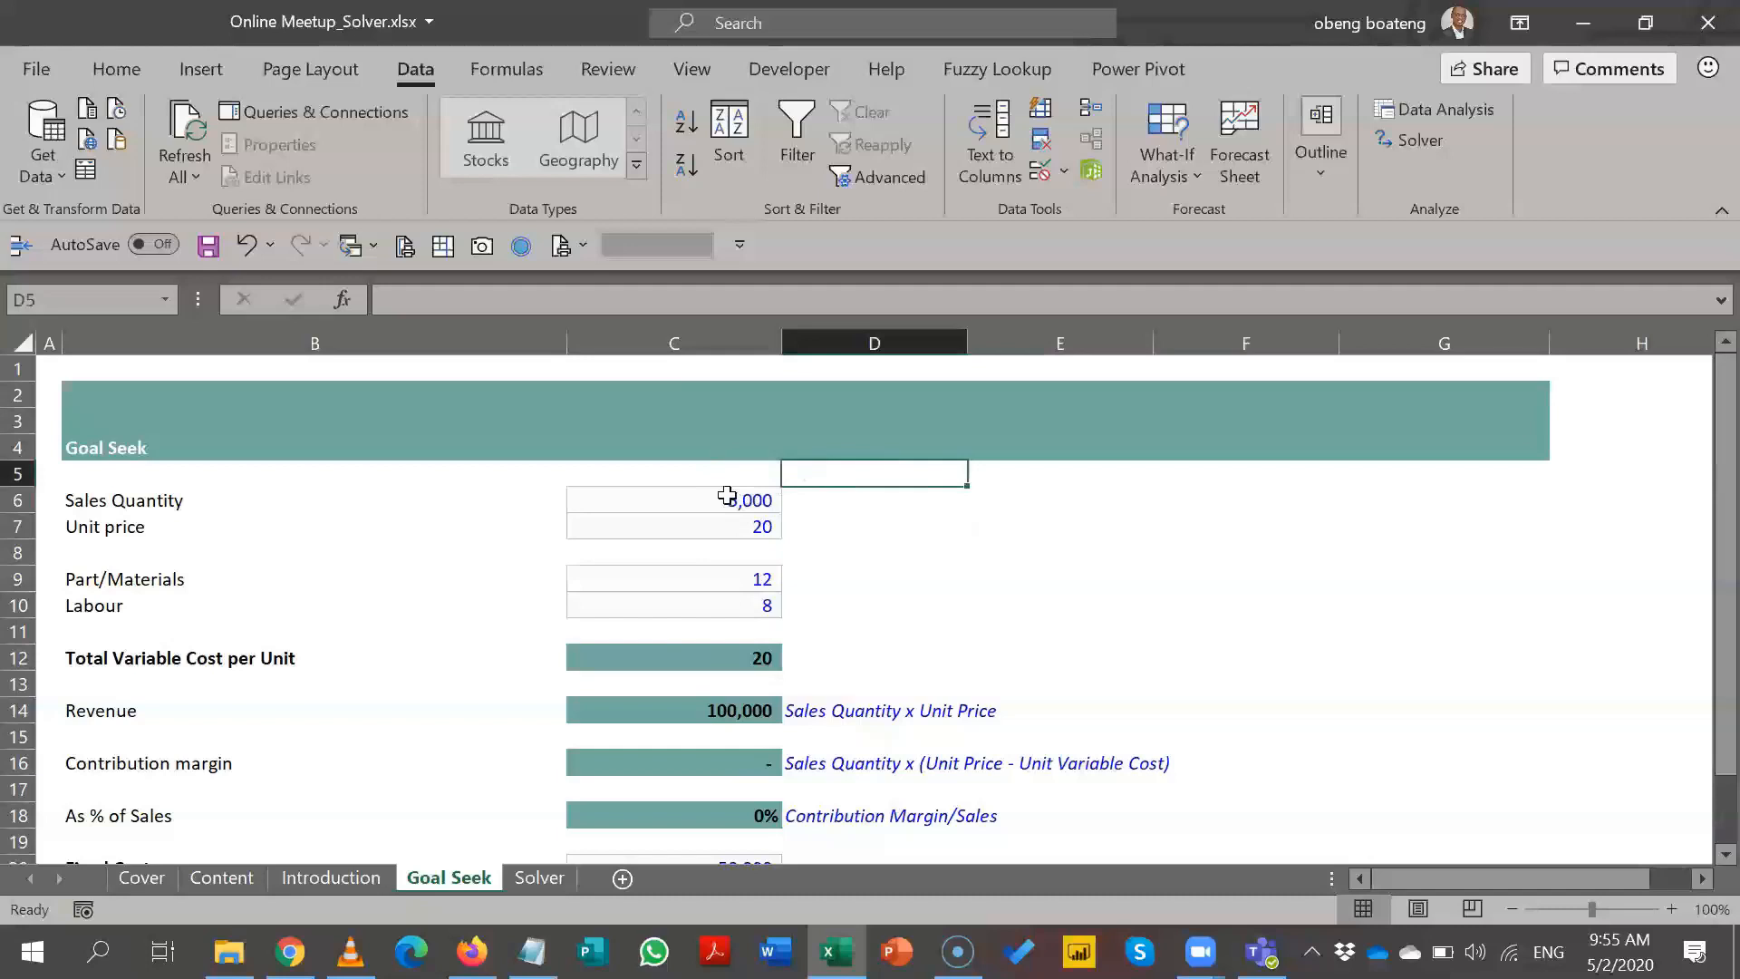
- Enter 4000 in E6 as the limit for the sales quantity
left_click(988, 504)
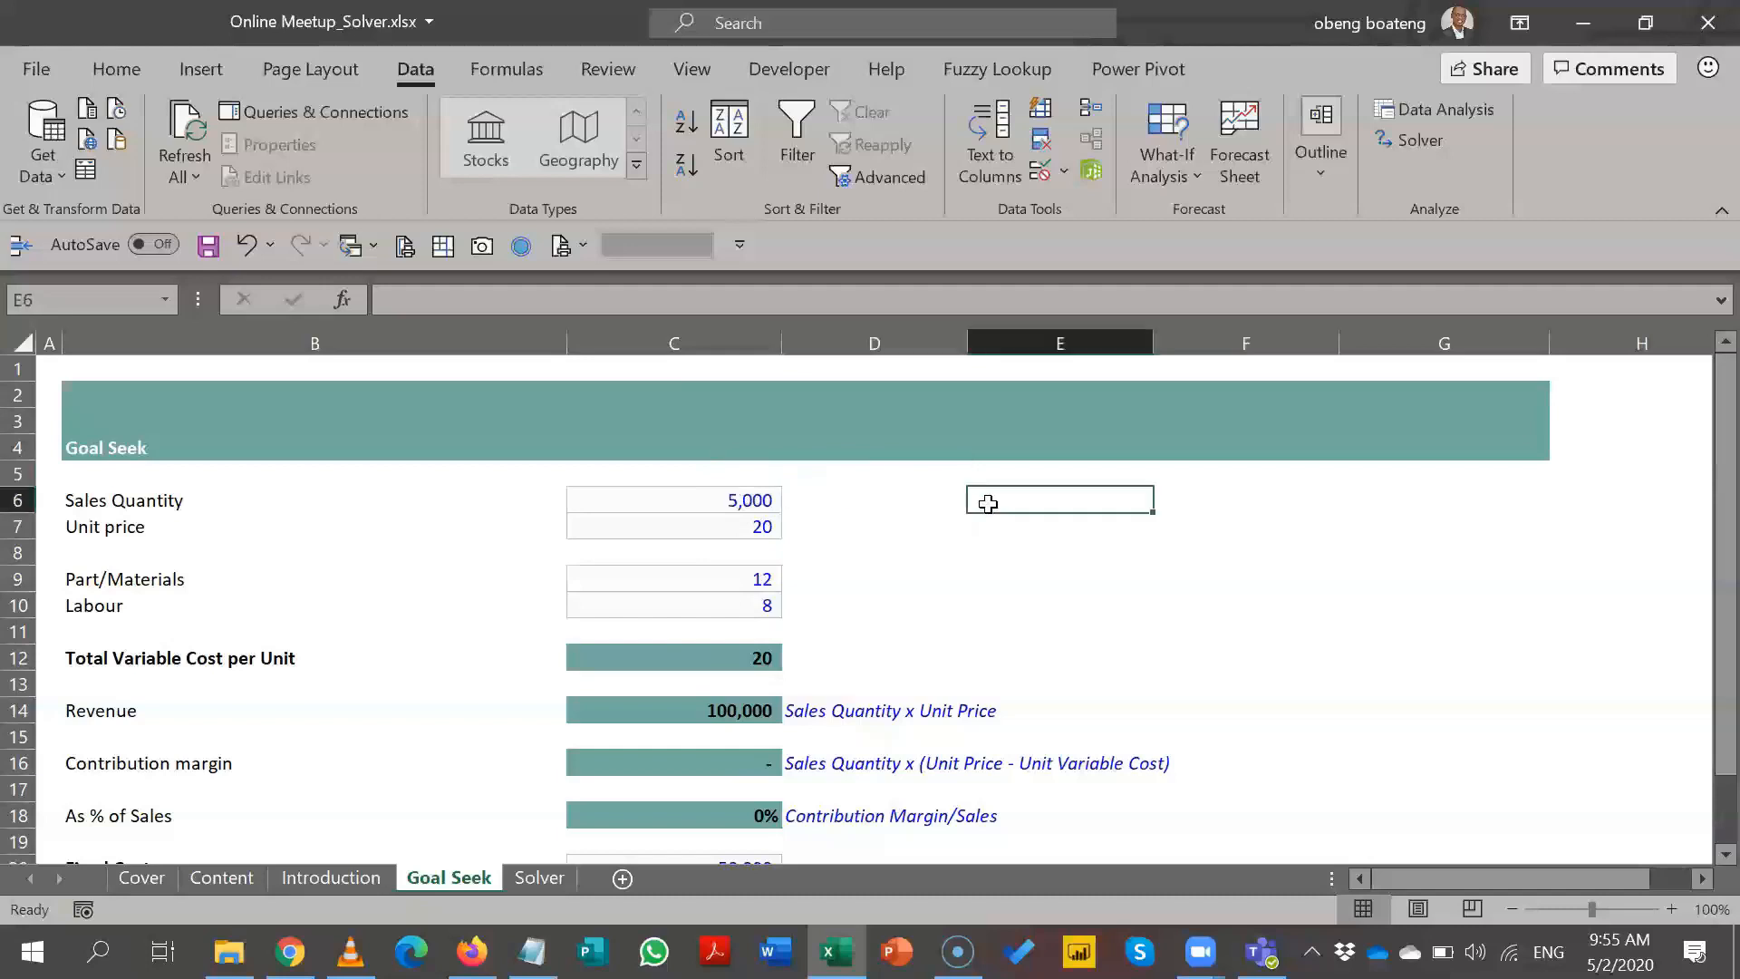
left_click_drag(1702, 501, 1698, 616)
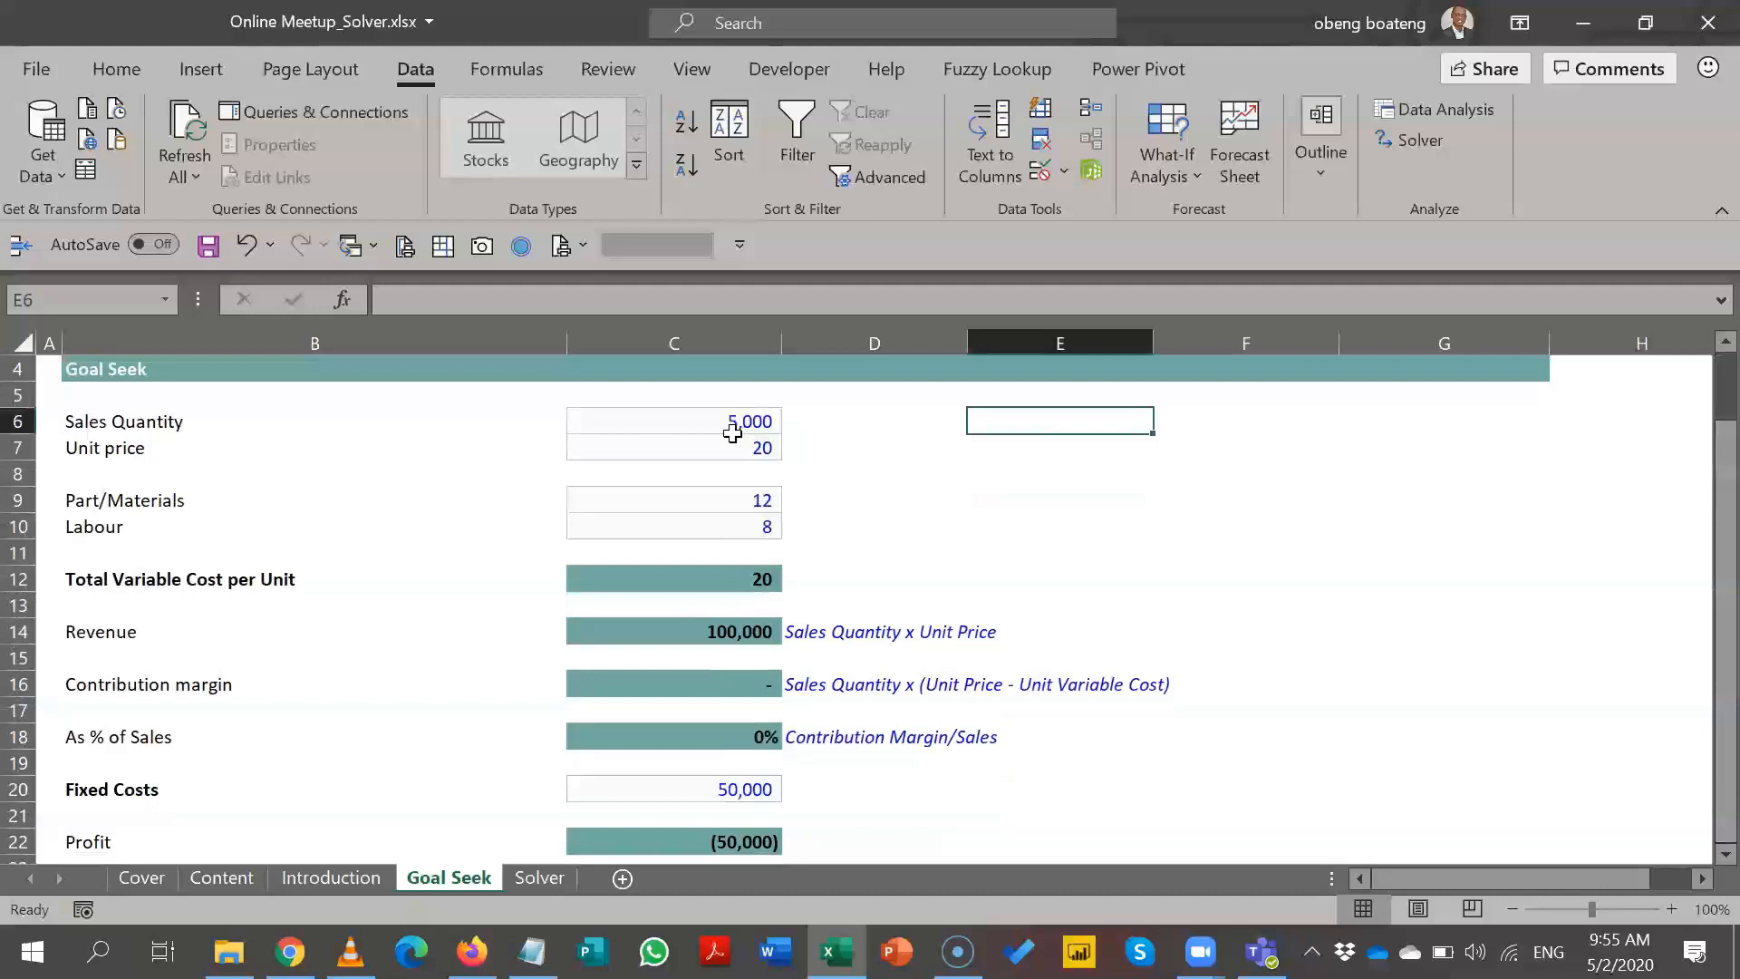
type("4000")
key("Return")
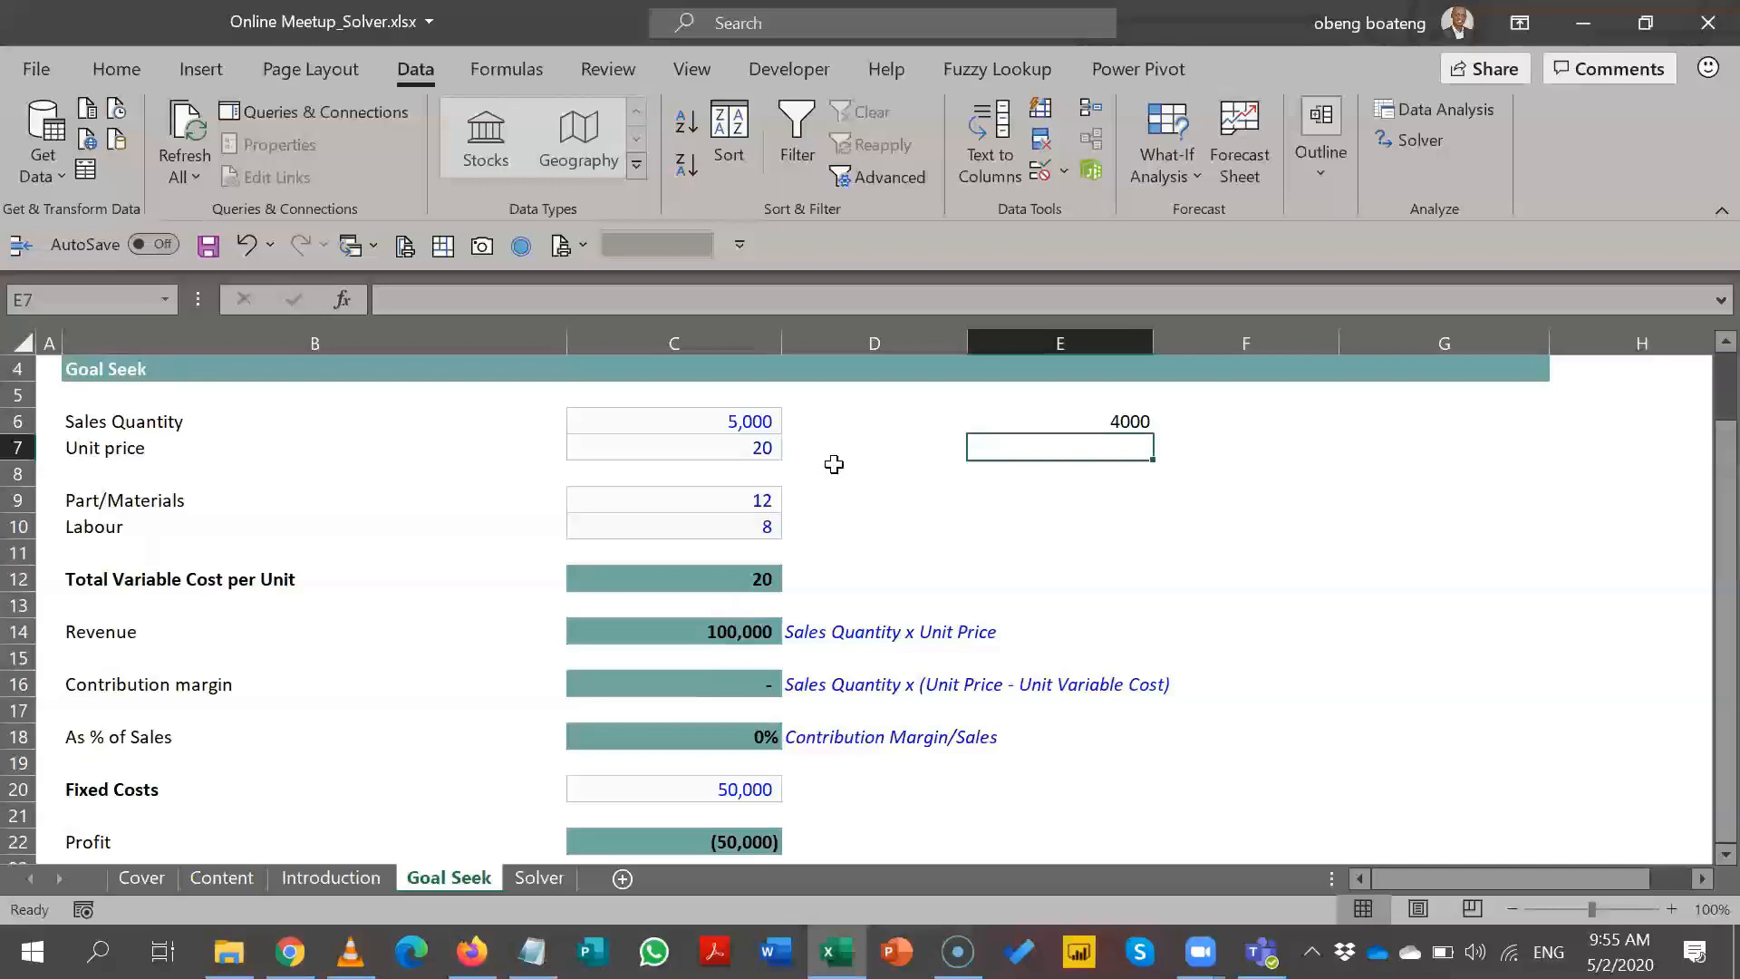
- Enter the <= operator in D6 between the sales quantity and its limit
left_click(877, 428)
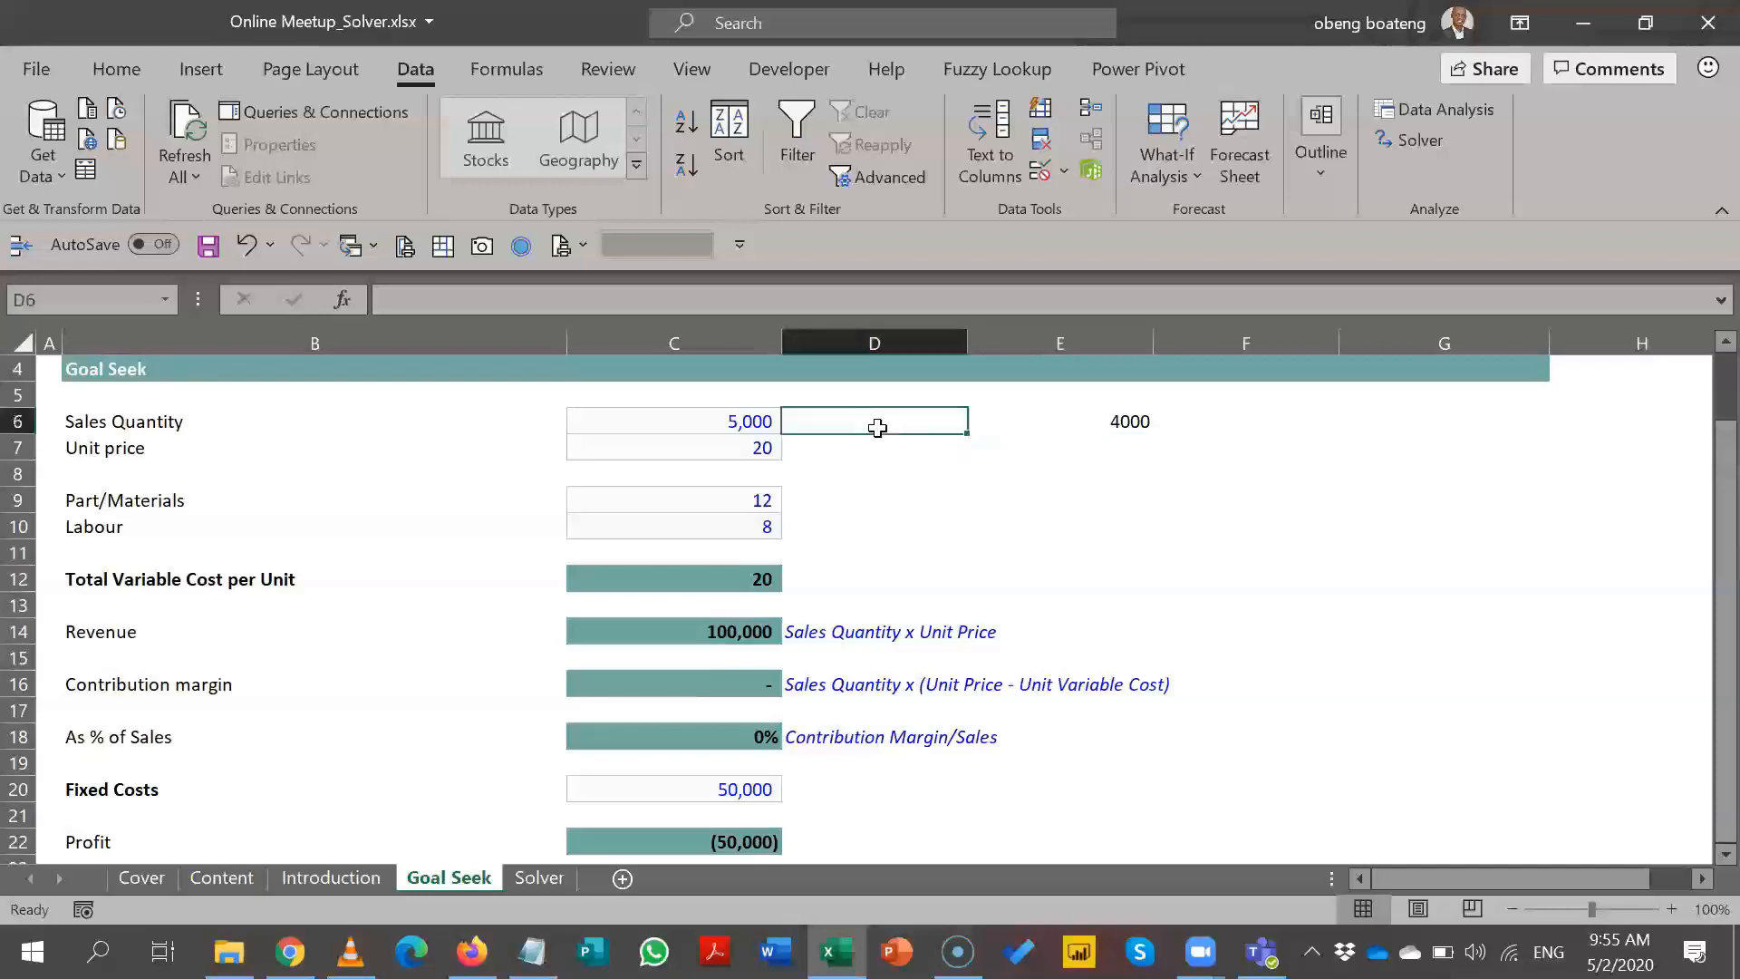
type("4000")
key("BackSpace")
key("BackSpace")
key("BackSpace")
key("BackSpace")
type("<=")
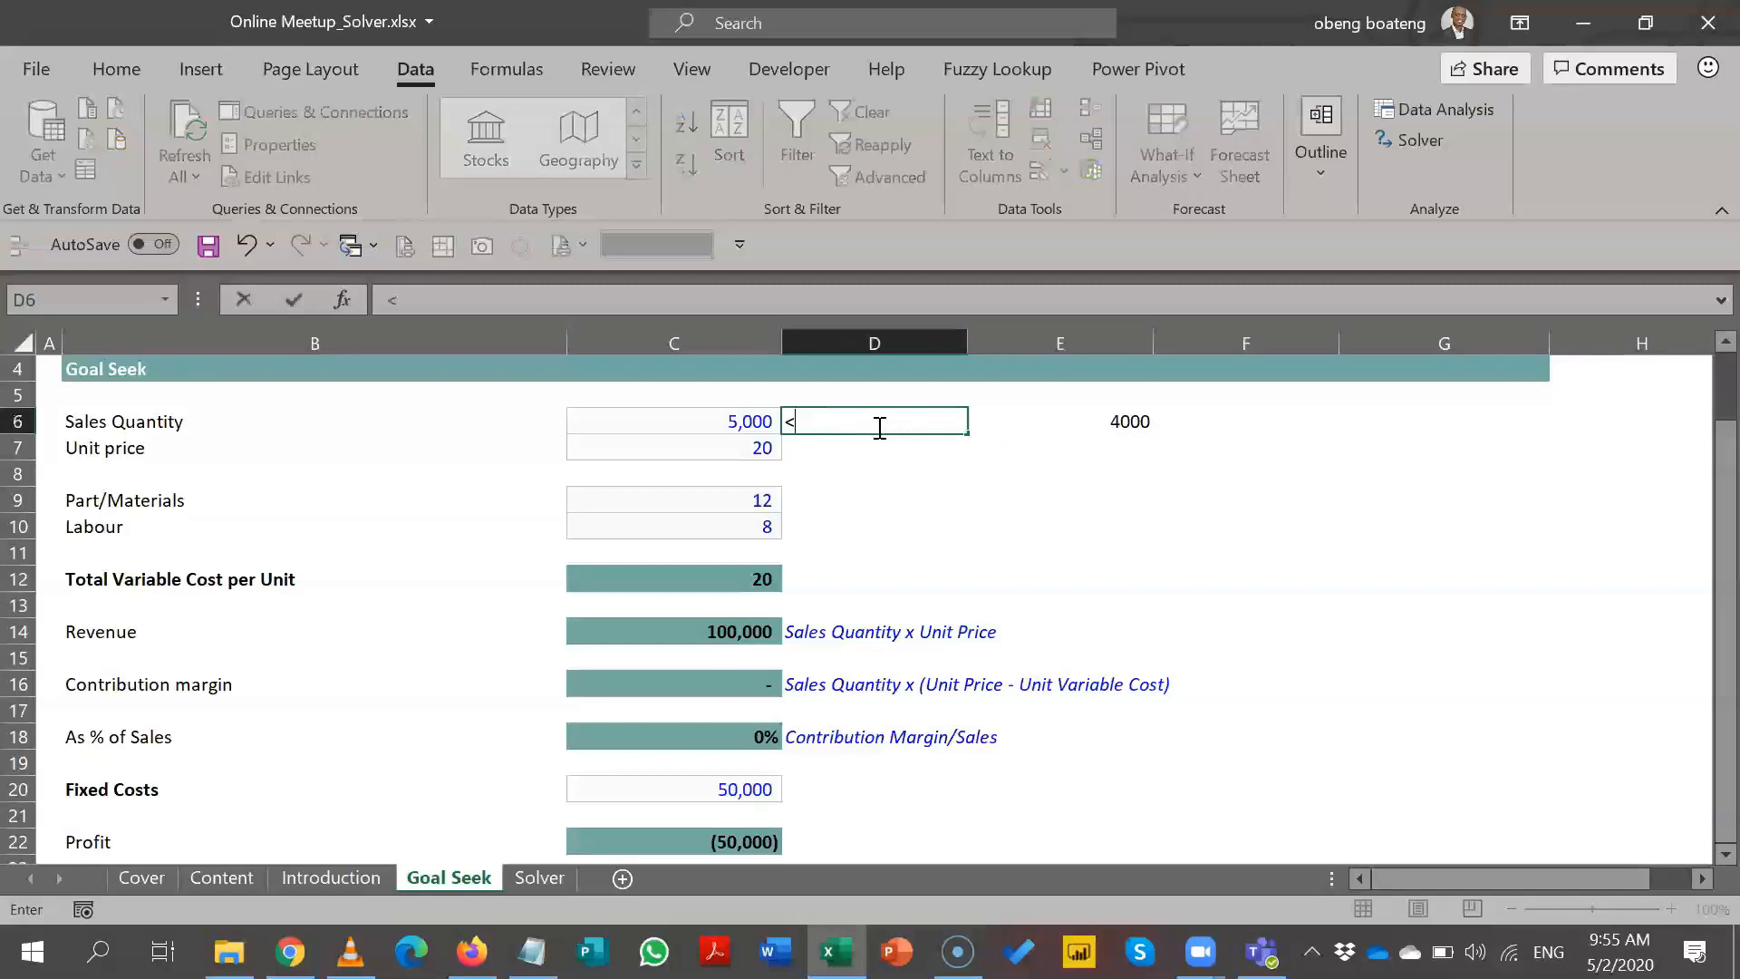
key("Return")
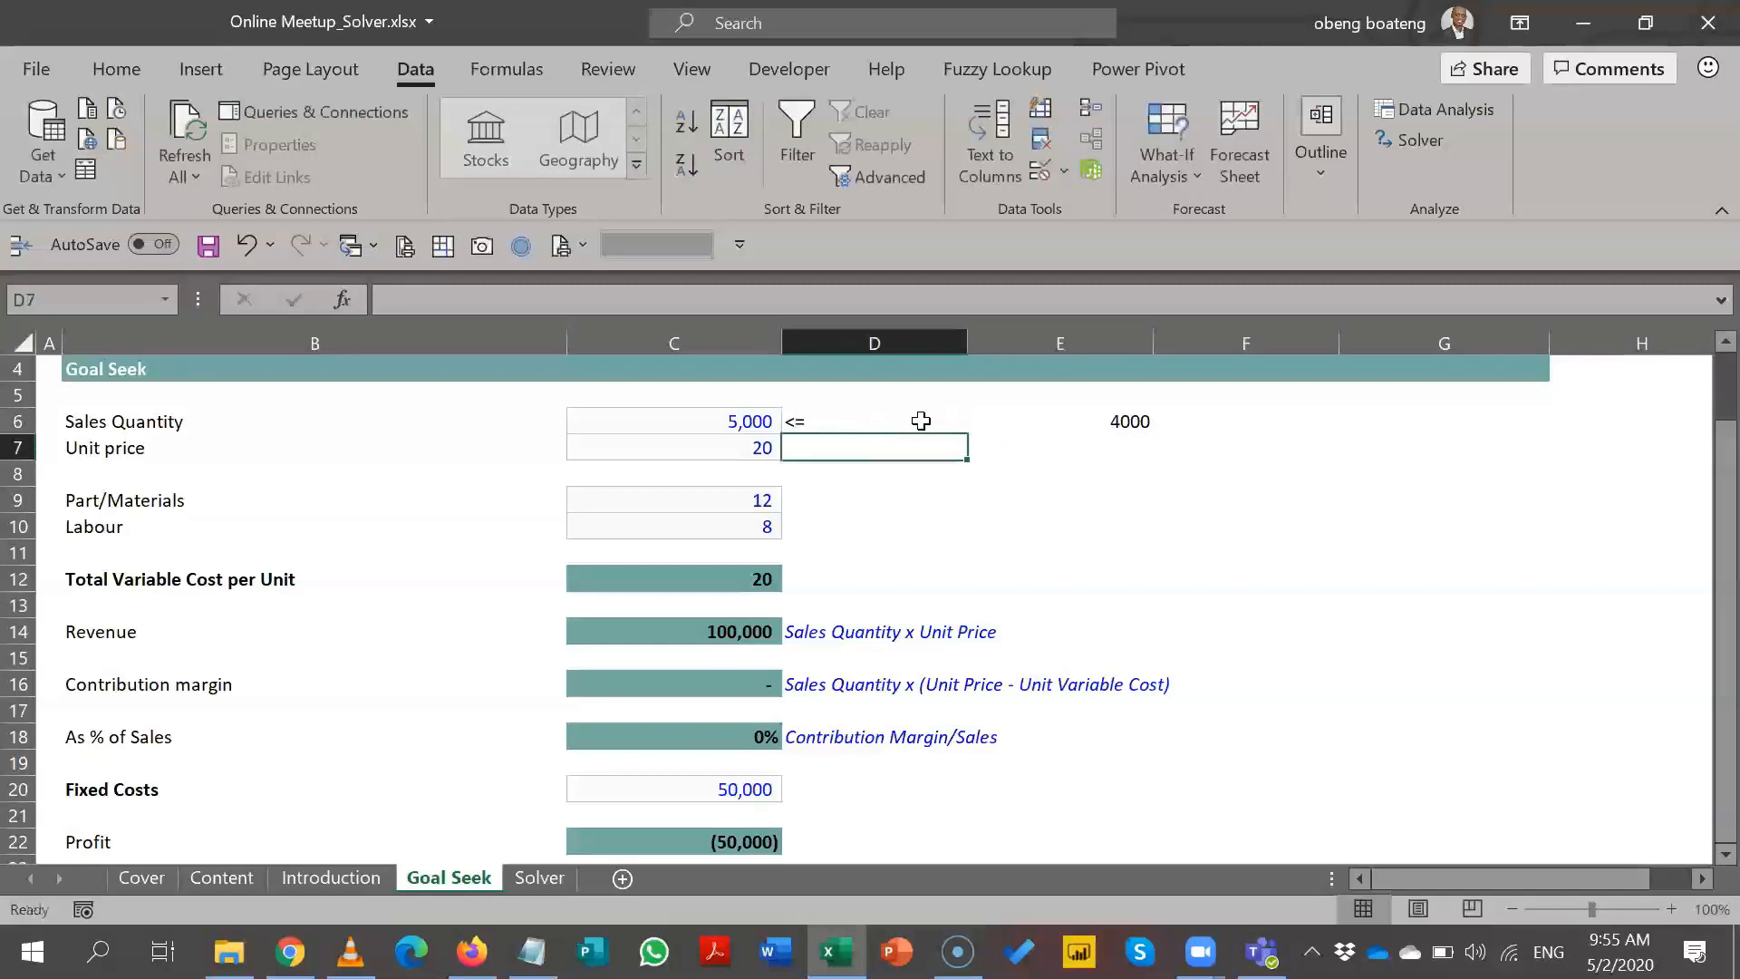
- Review the sales quantity constraint in D6 and E6 together with the unit price in C7 and the Part/Materials row
left_click(917, 420)
left_click(1117, 416)
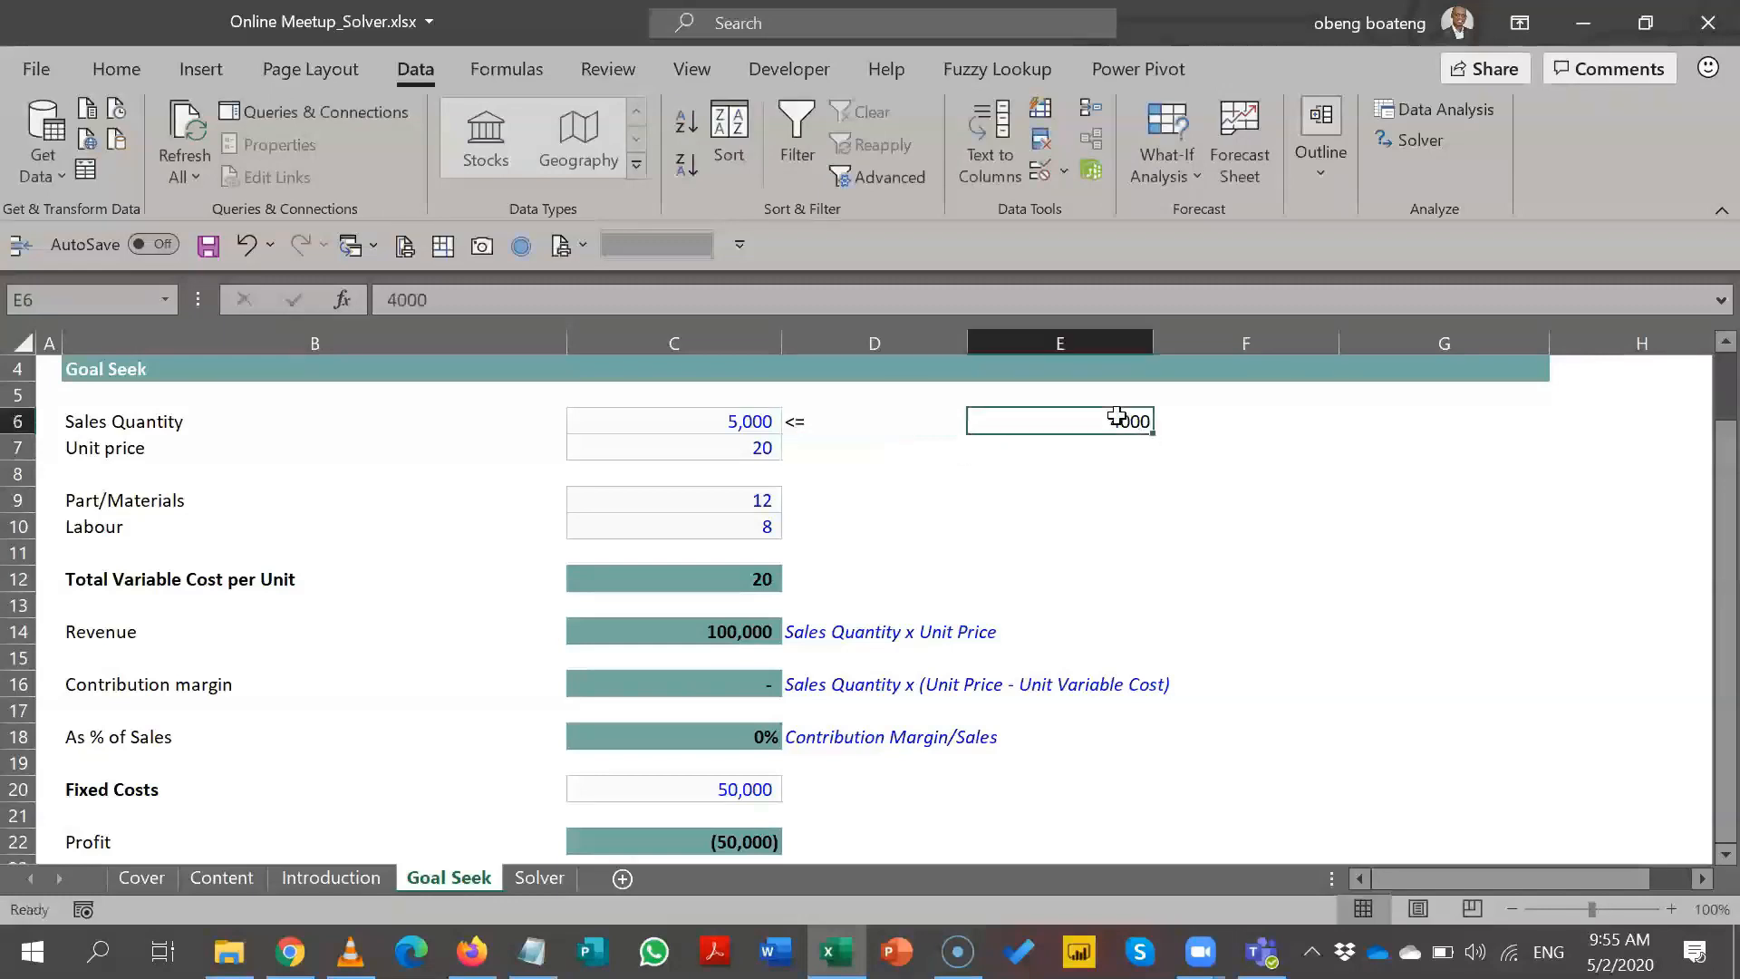
left_click(885, 444)
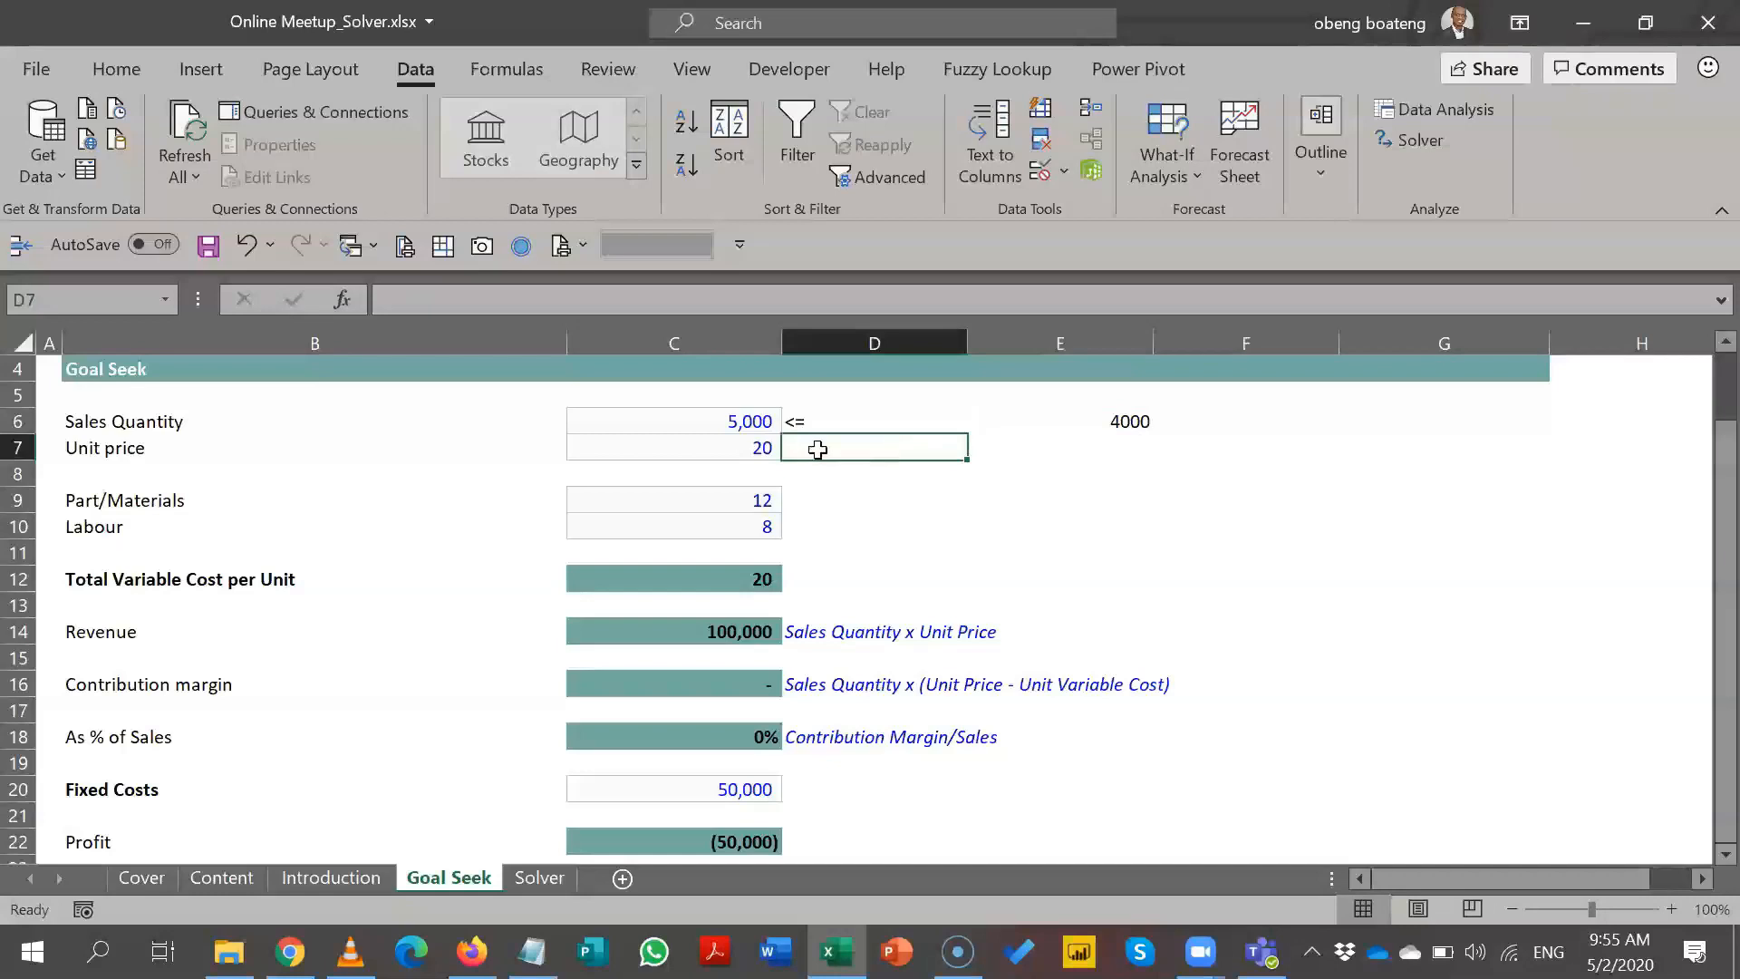
left_click(720, 456)
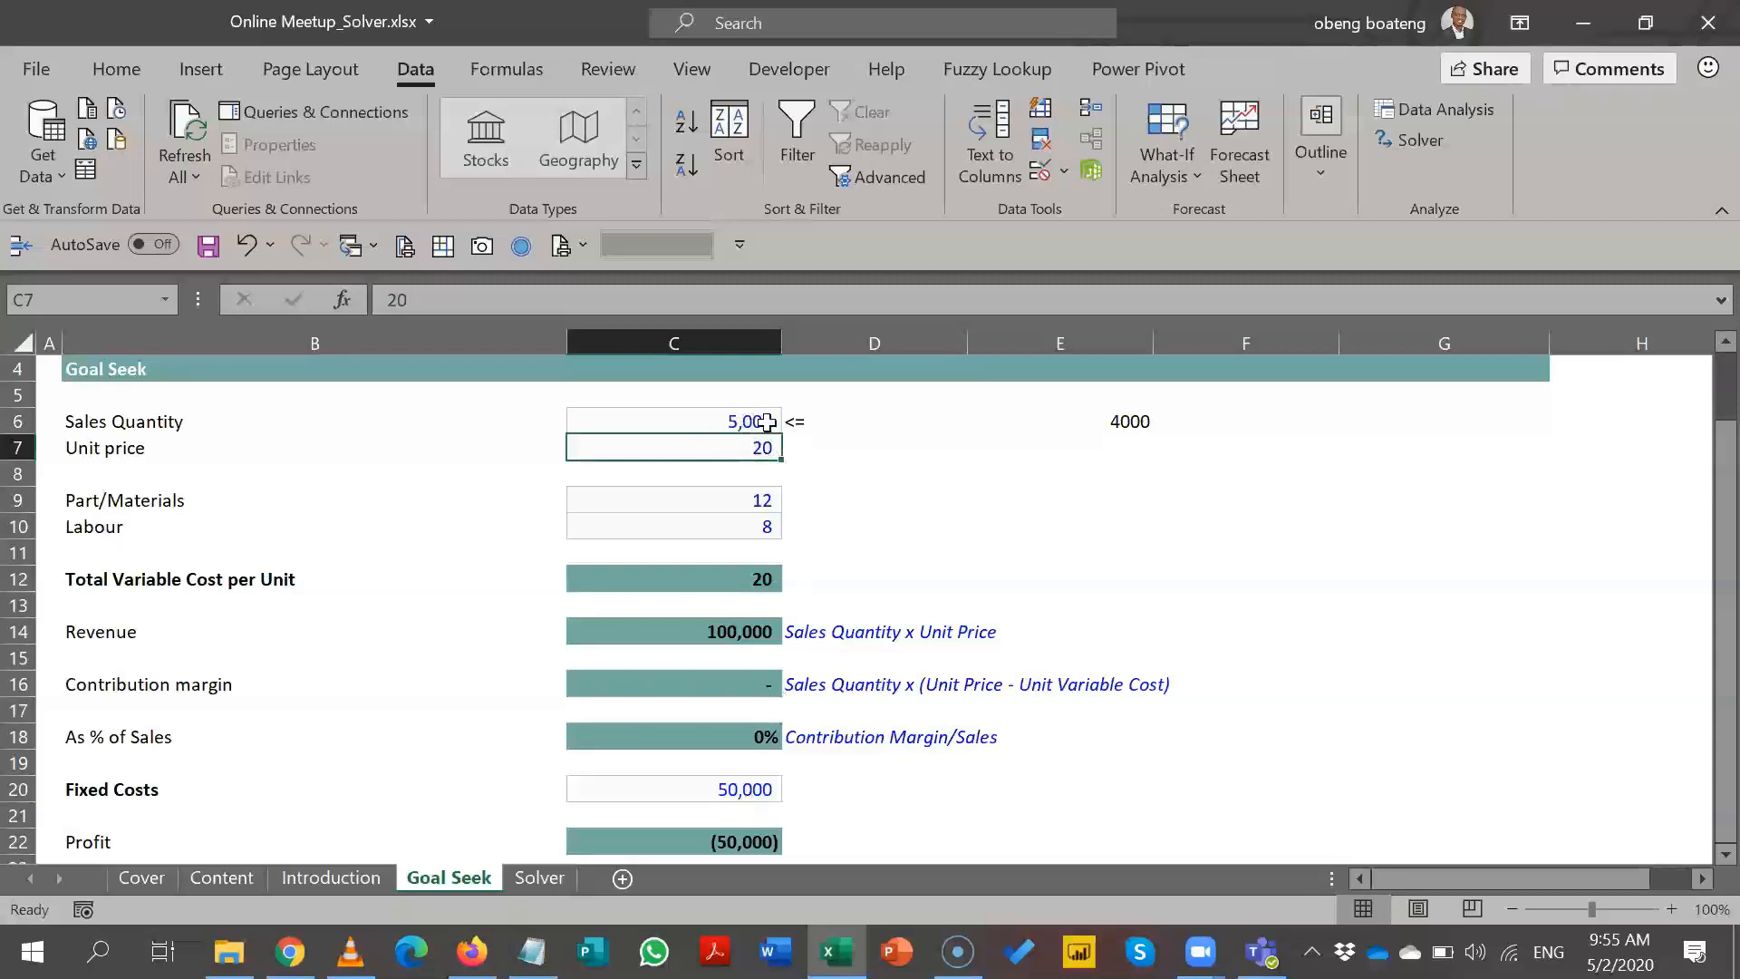
left_click(823, 442)
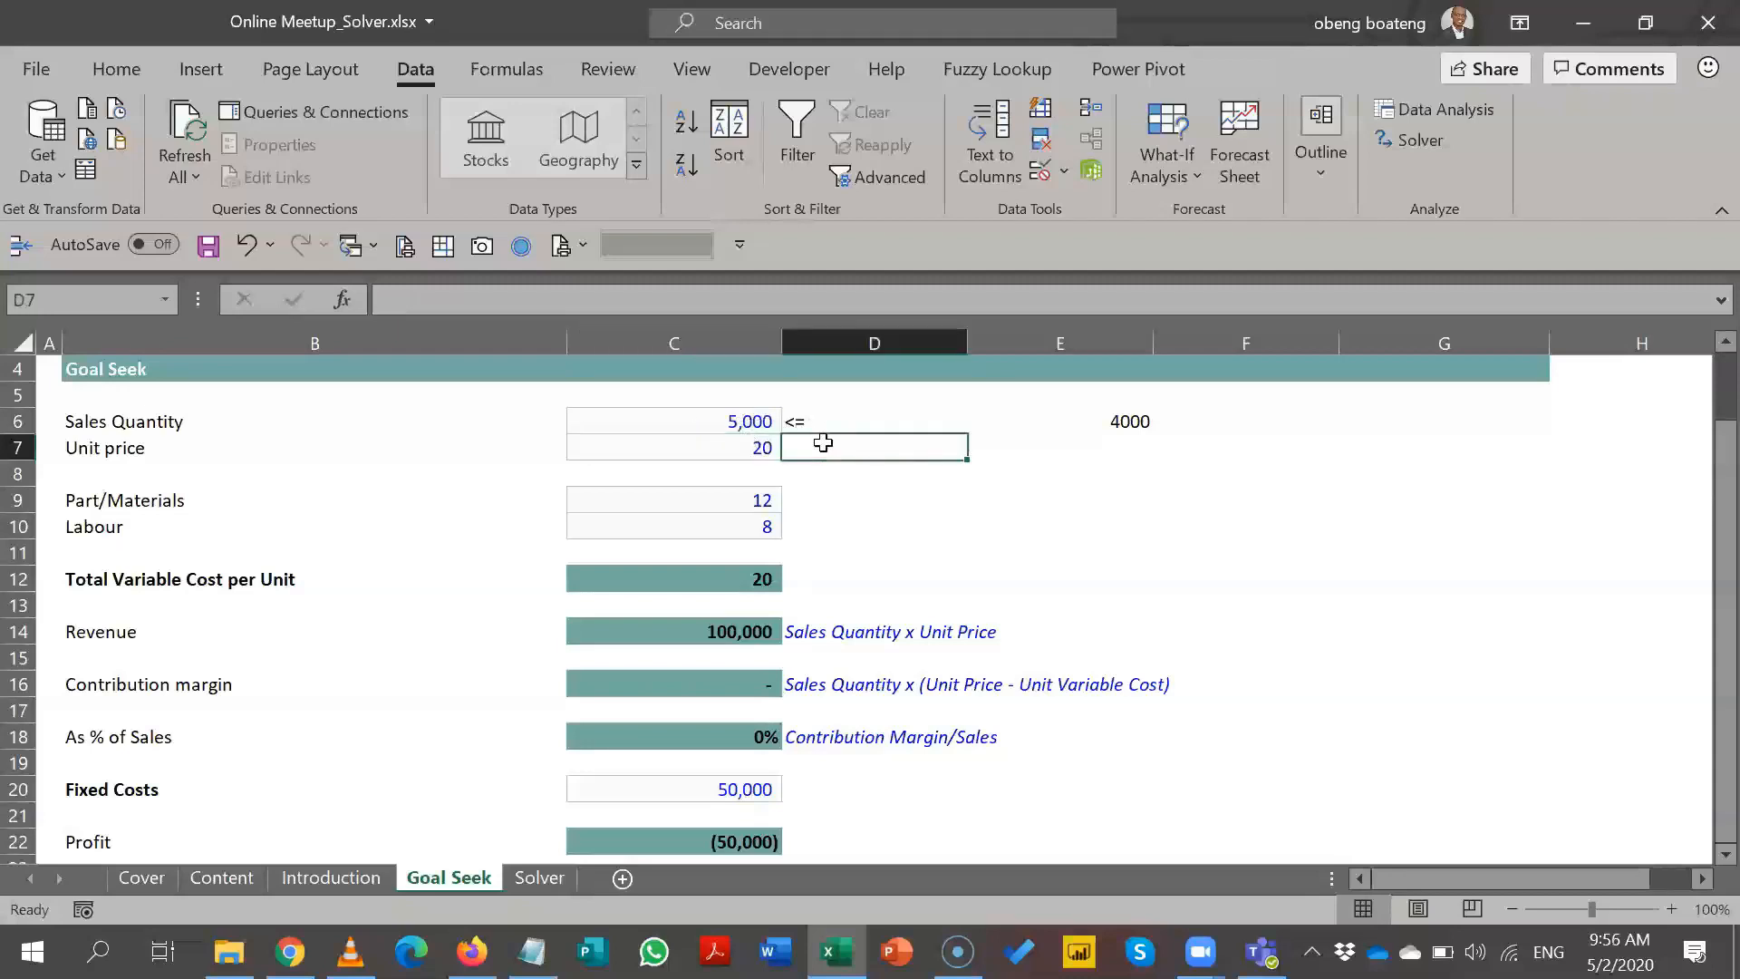
left_click(721, 444)
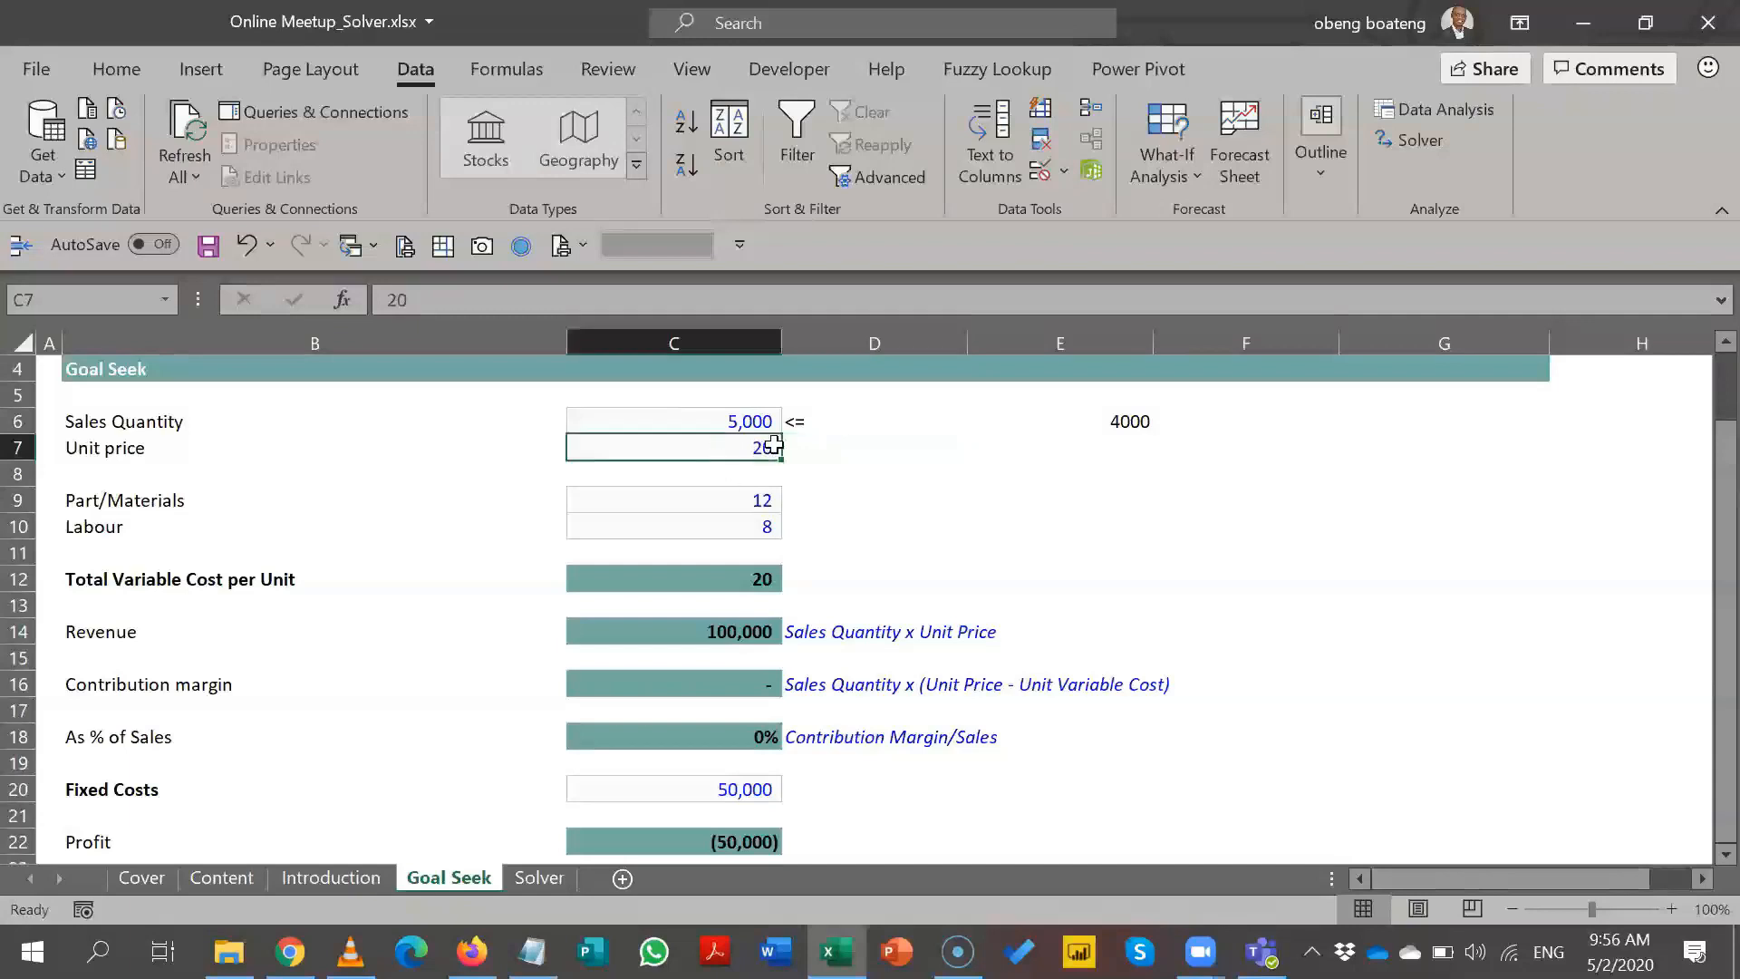
left_click(879, 420)
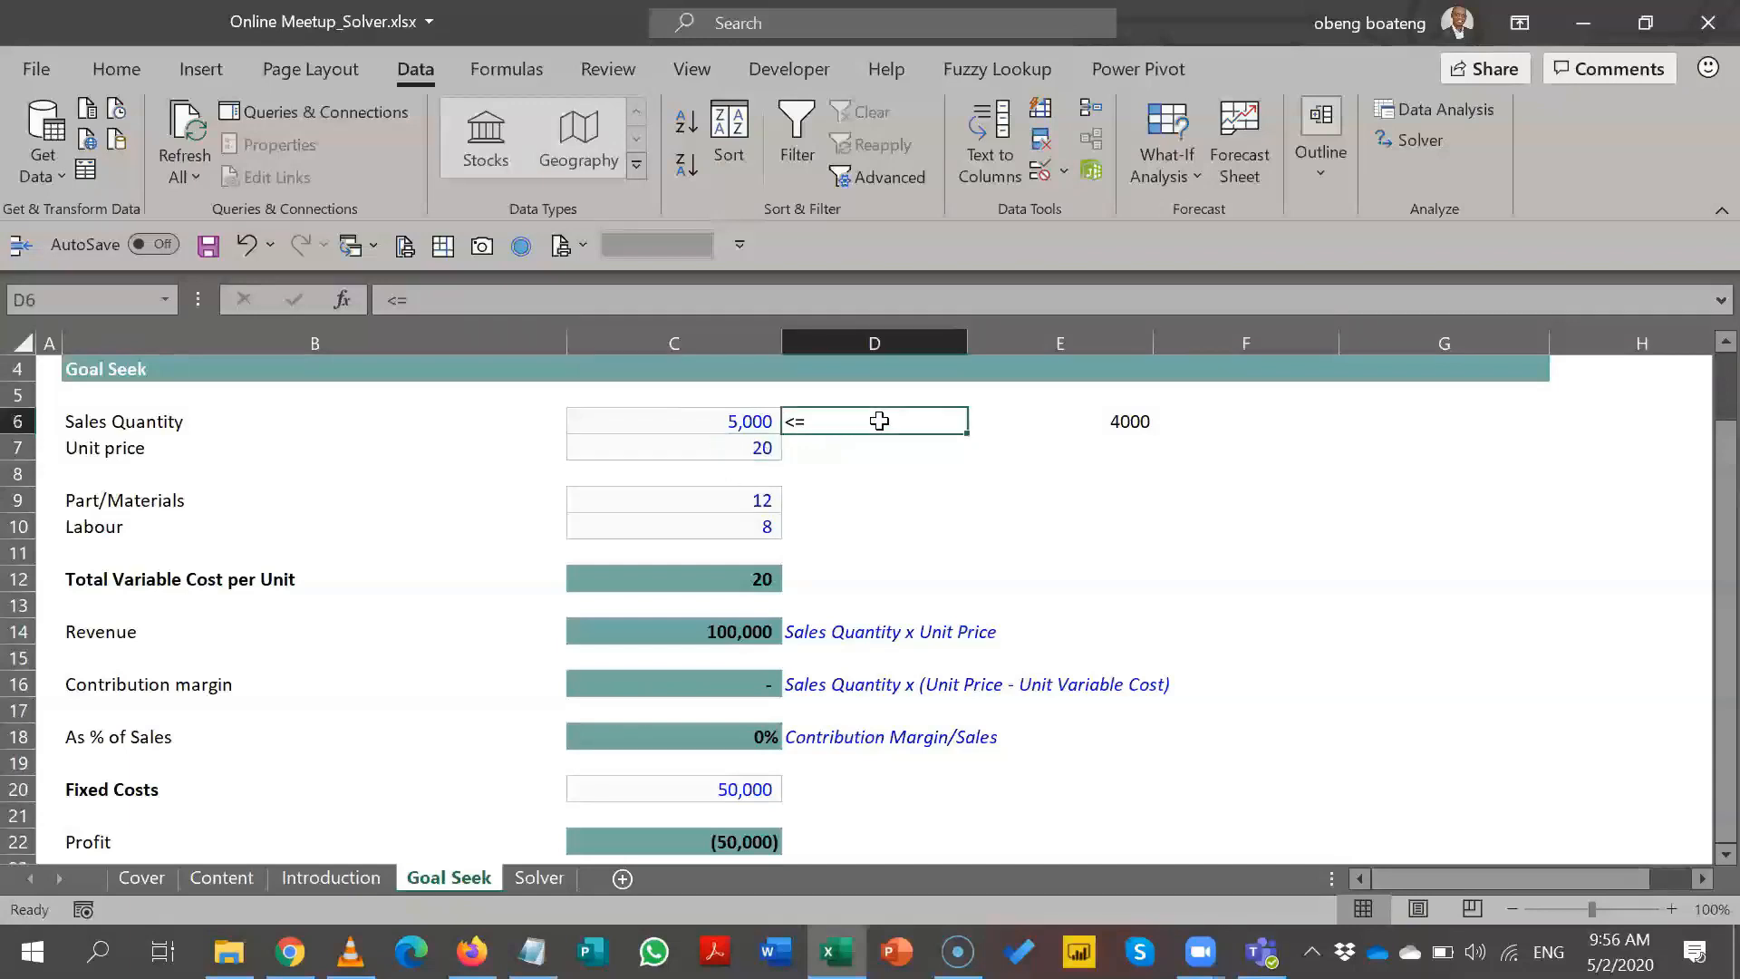
left_click(995, 417)
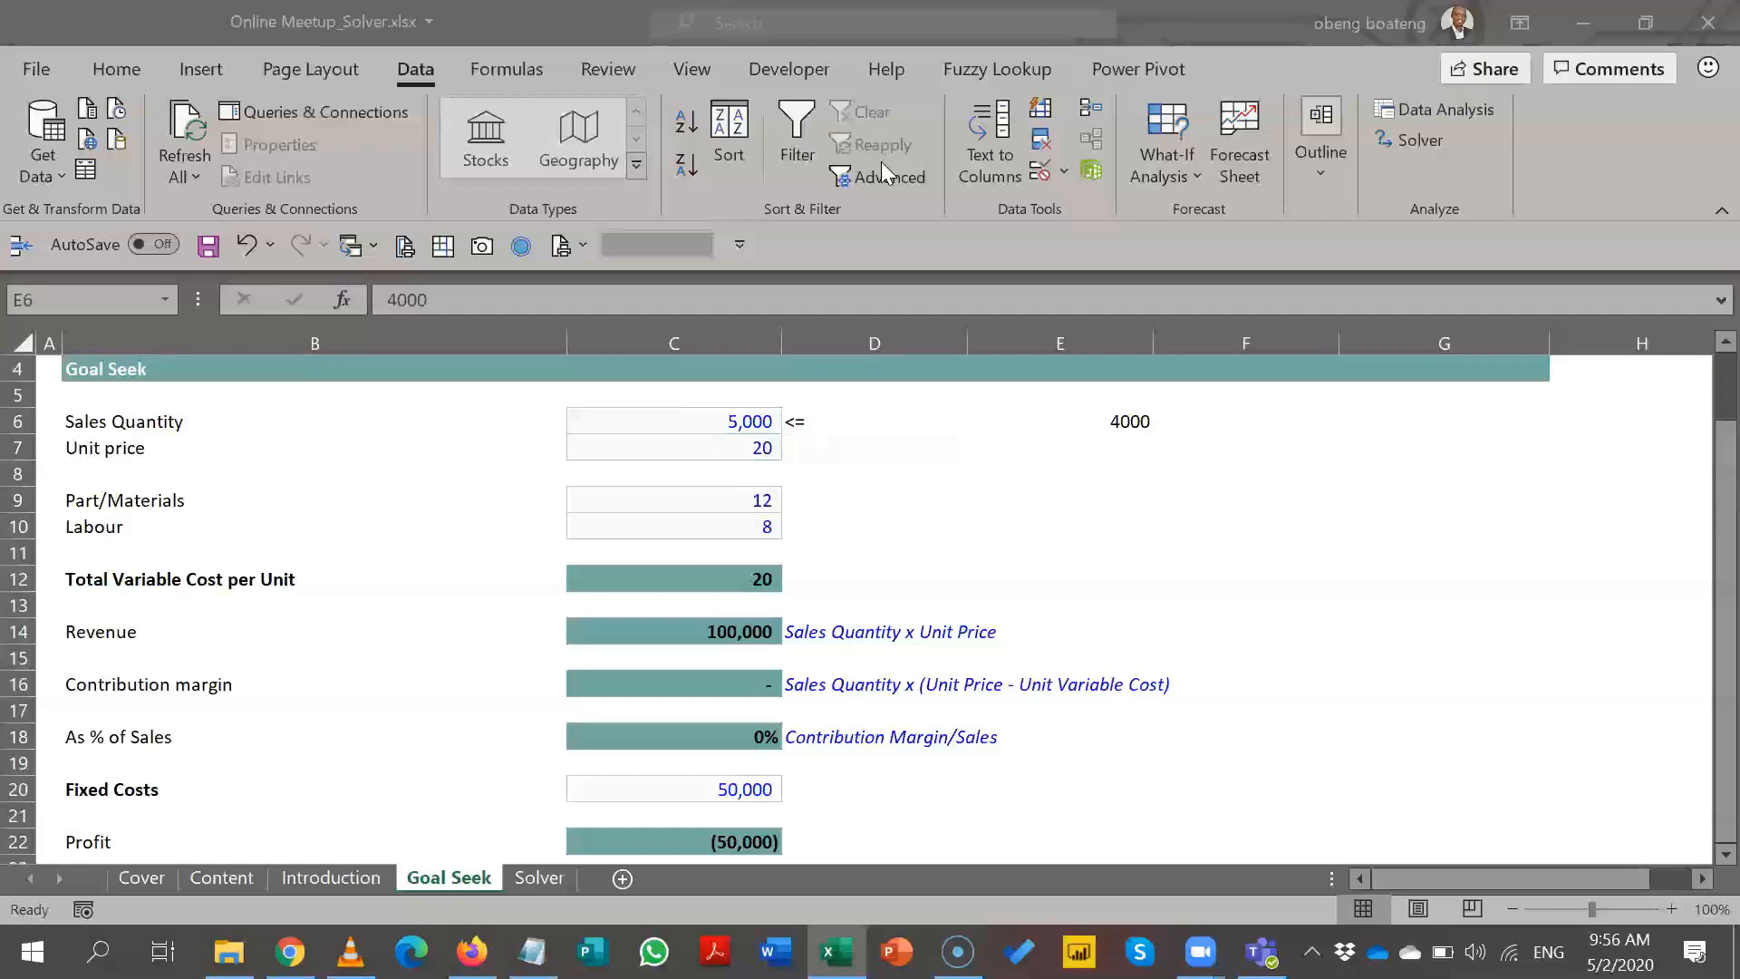
left_click(1038, 418)
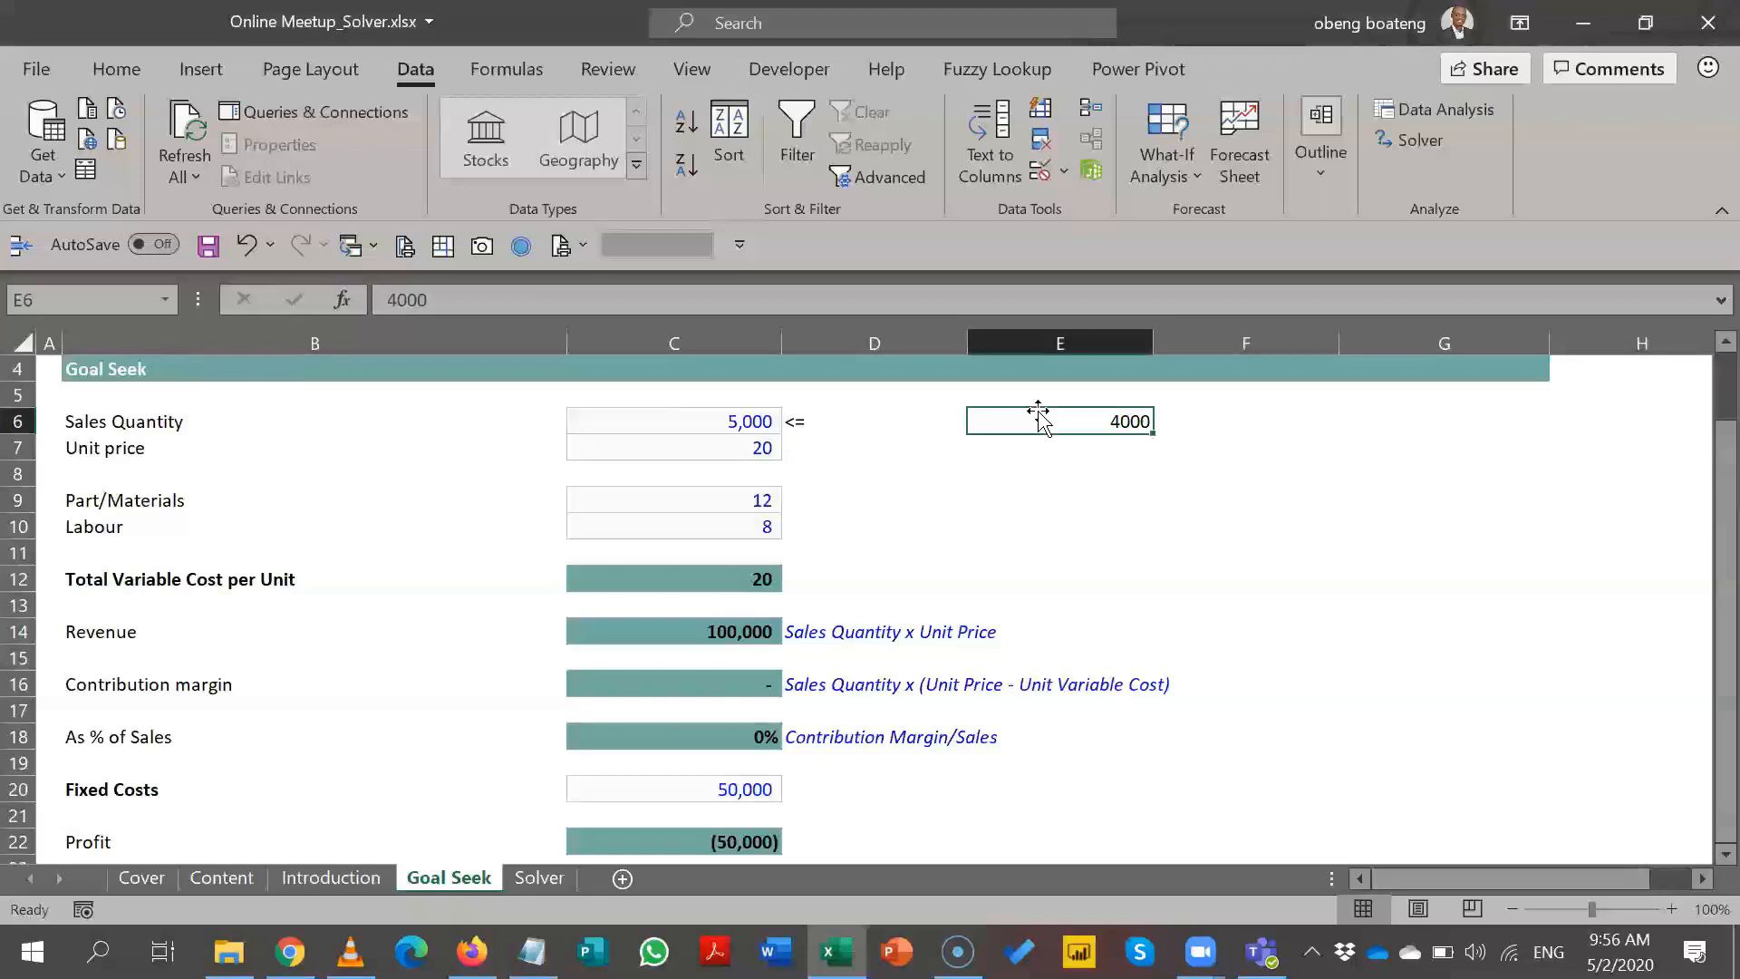
left_click(859, 501)
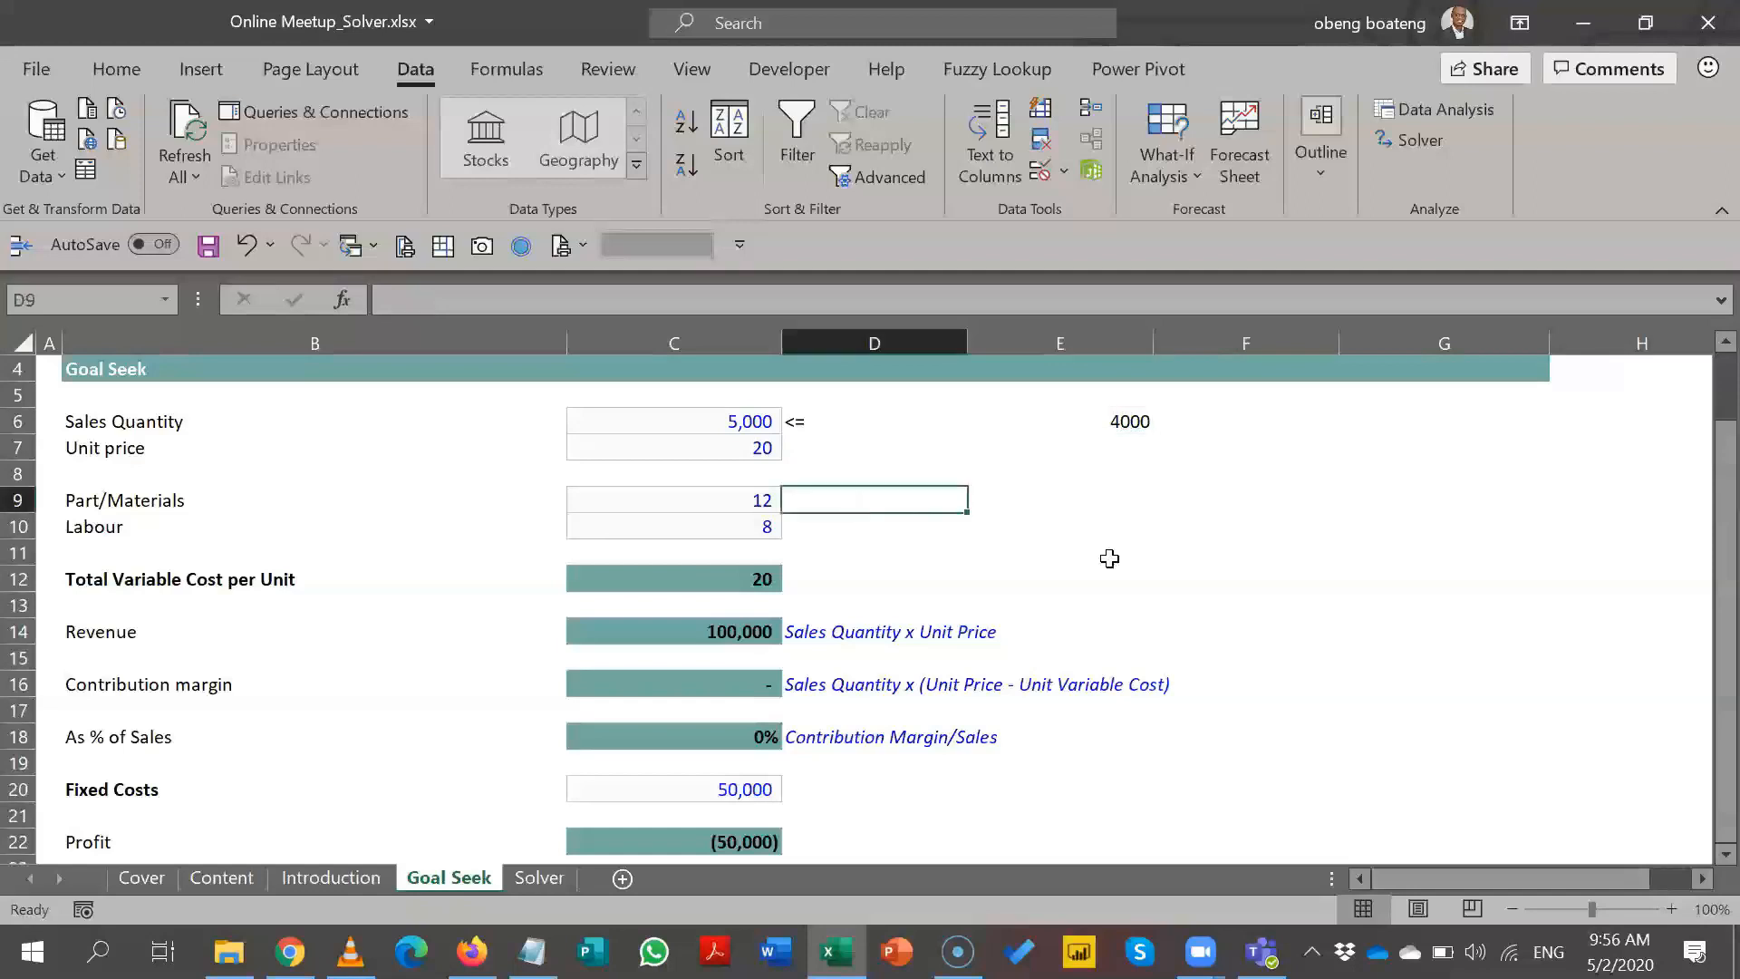
left_click(166, 504)
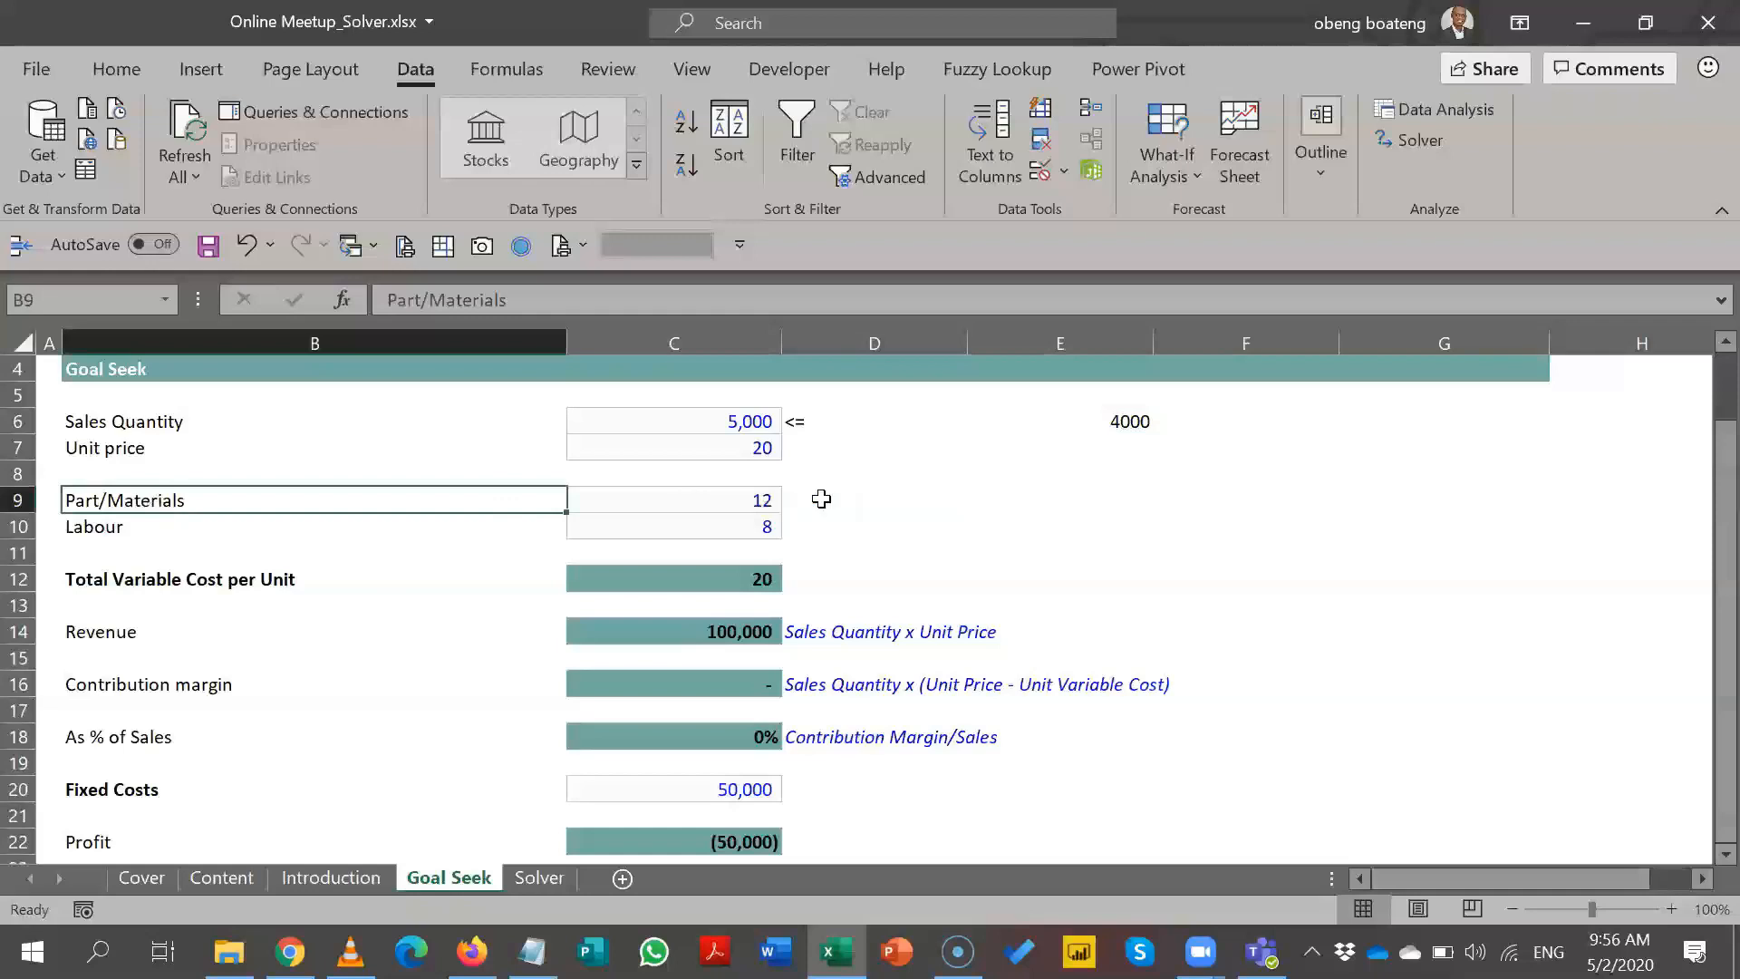
- Add a Part/Materials constraint by entering the >= operator in D9 and a limit of 15 in E9
left_click(848, 502)
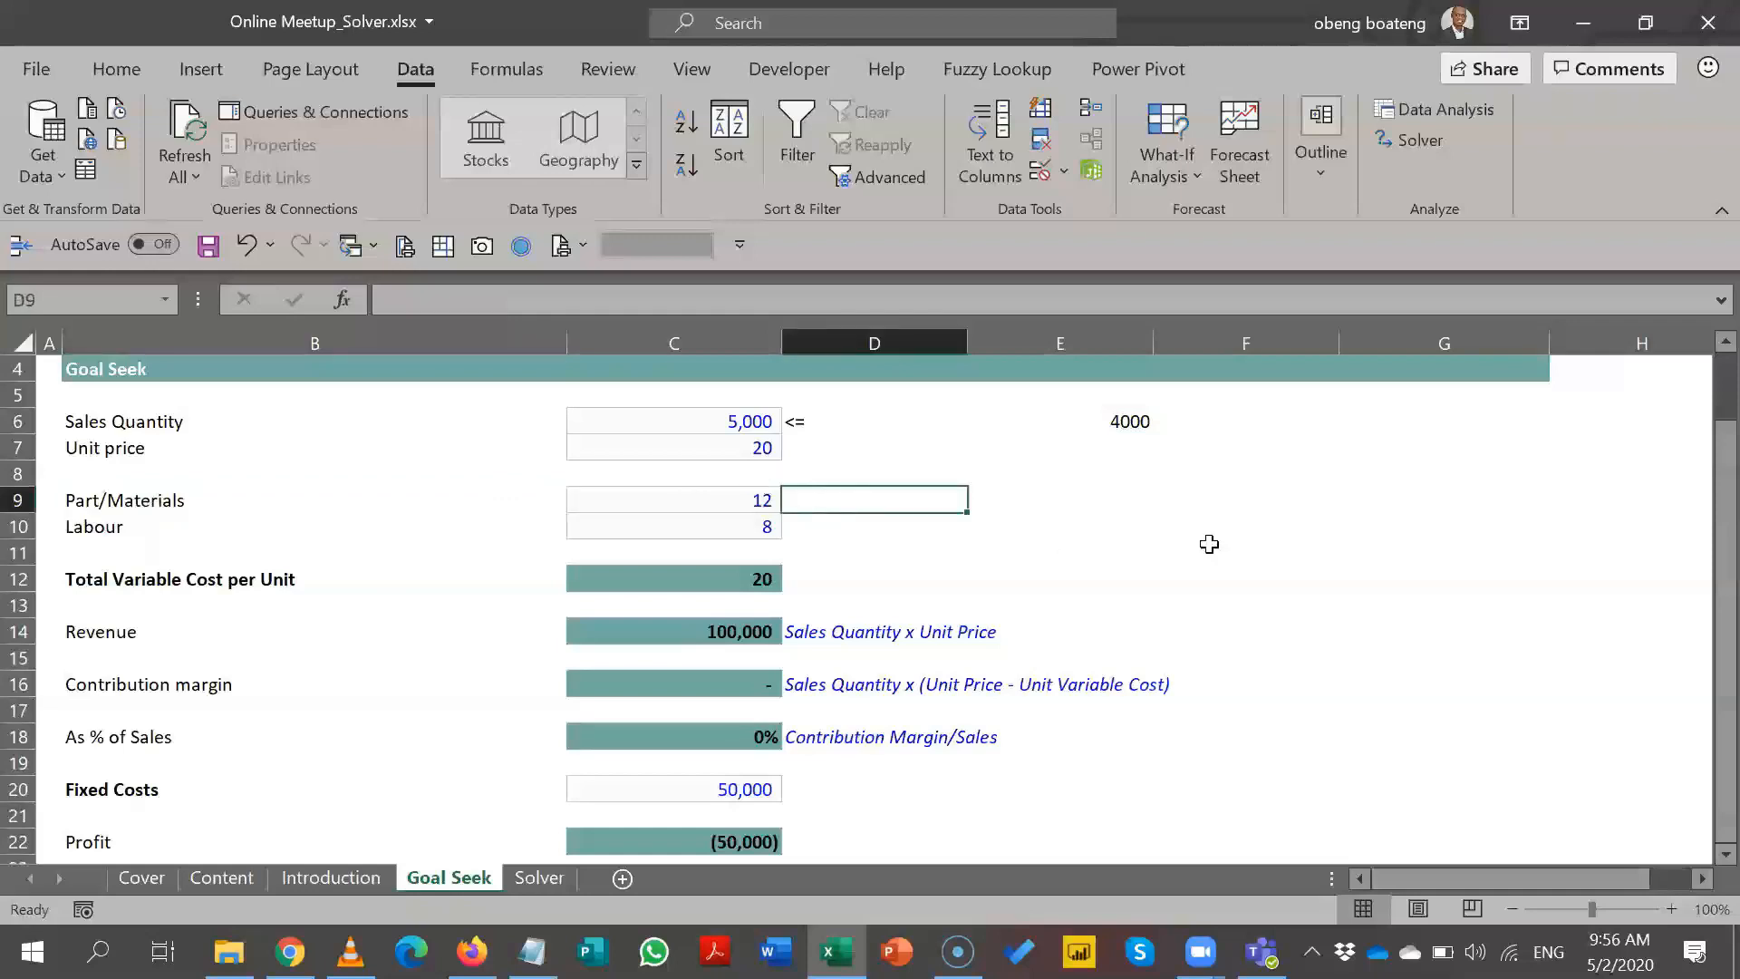
type(">=")
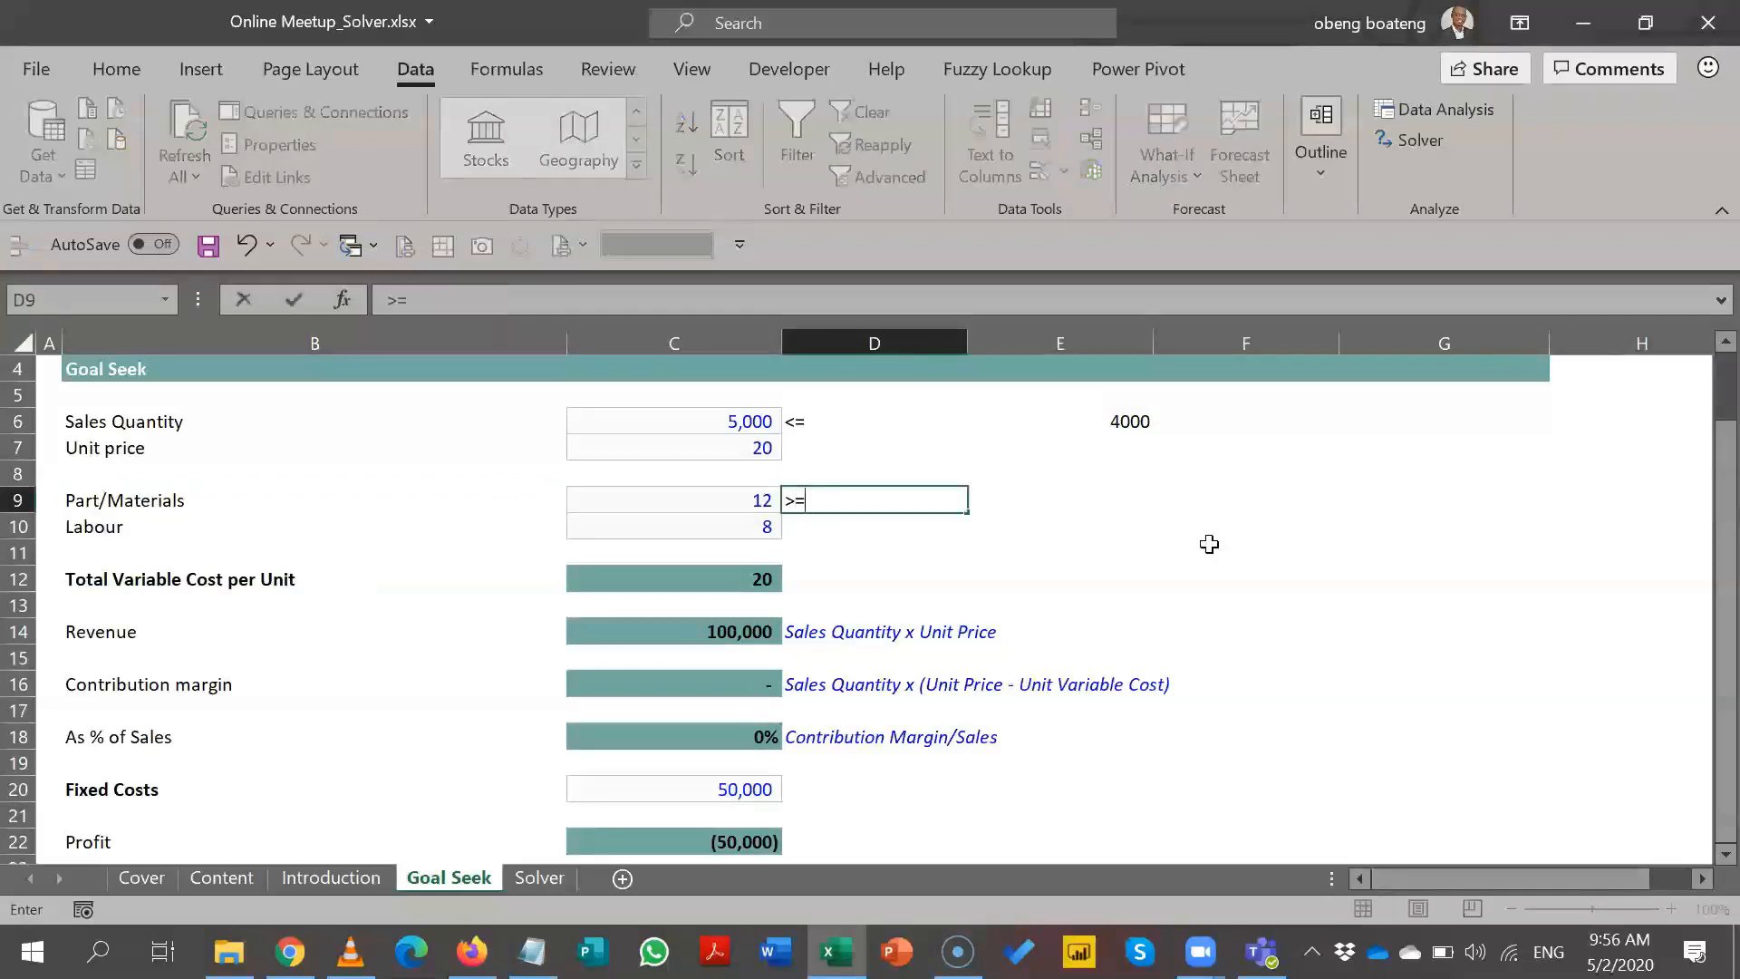
key("Tab")
key("Tab")
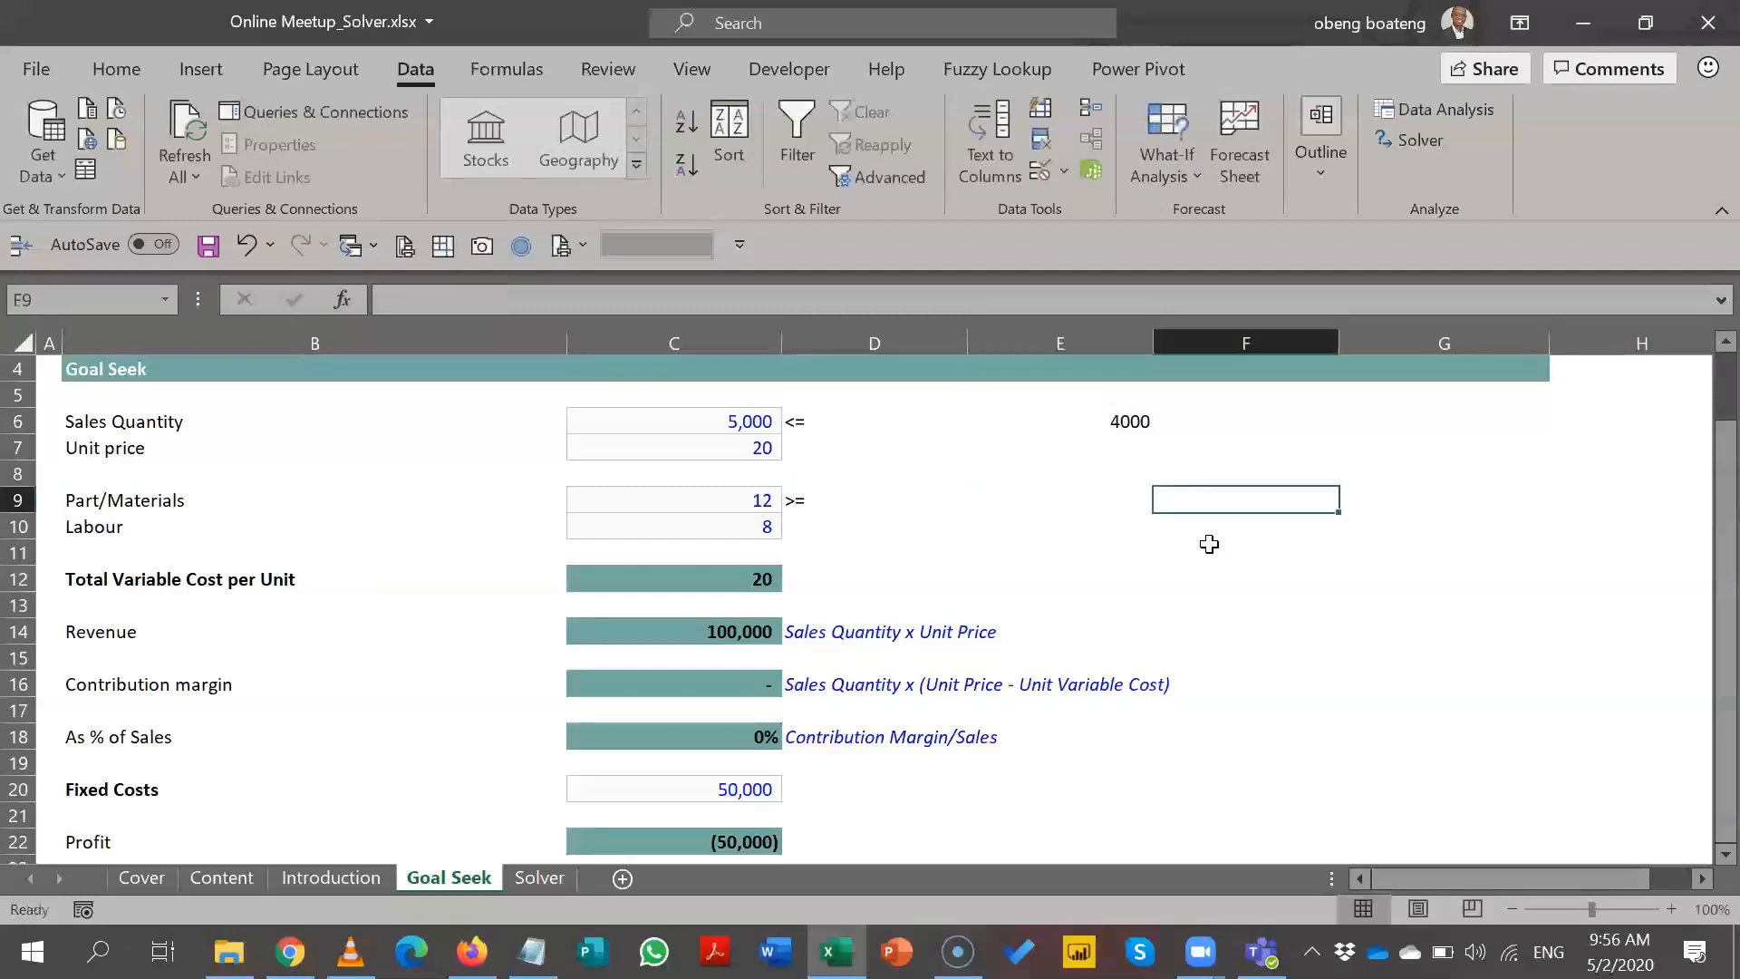
key("Left")
type("15")
key("Return")
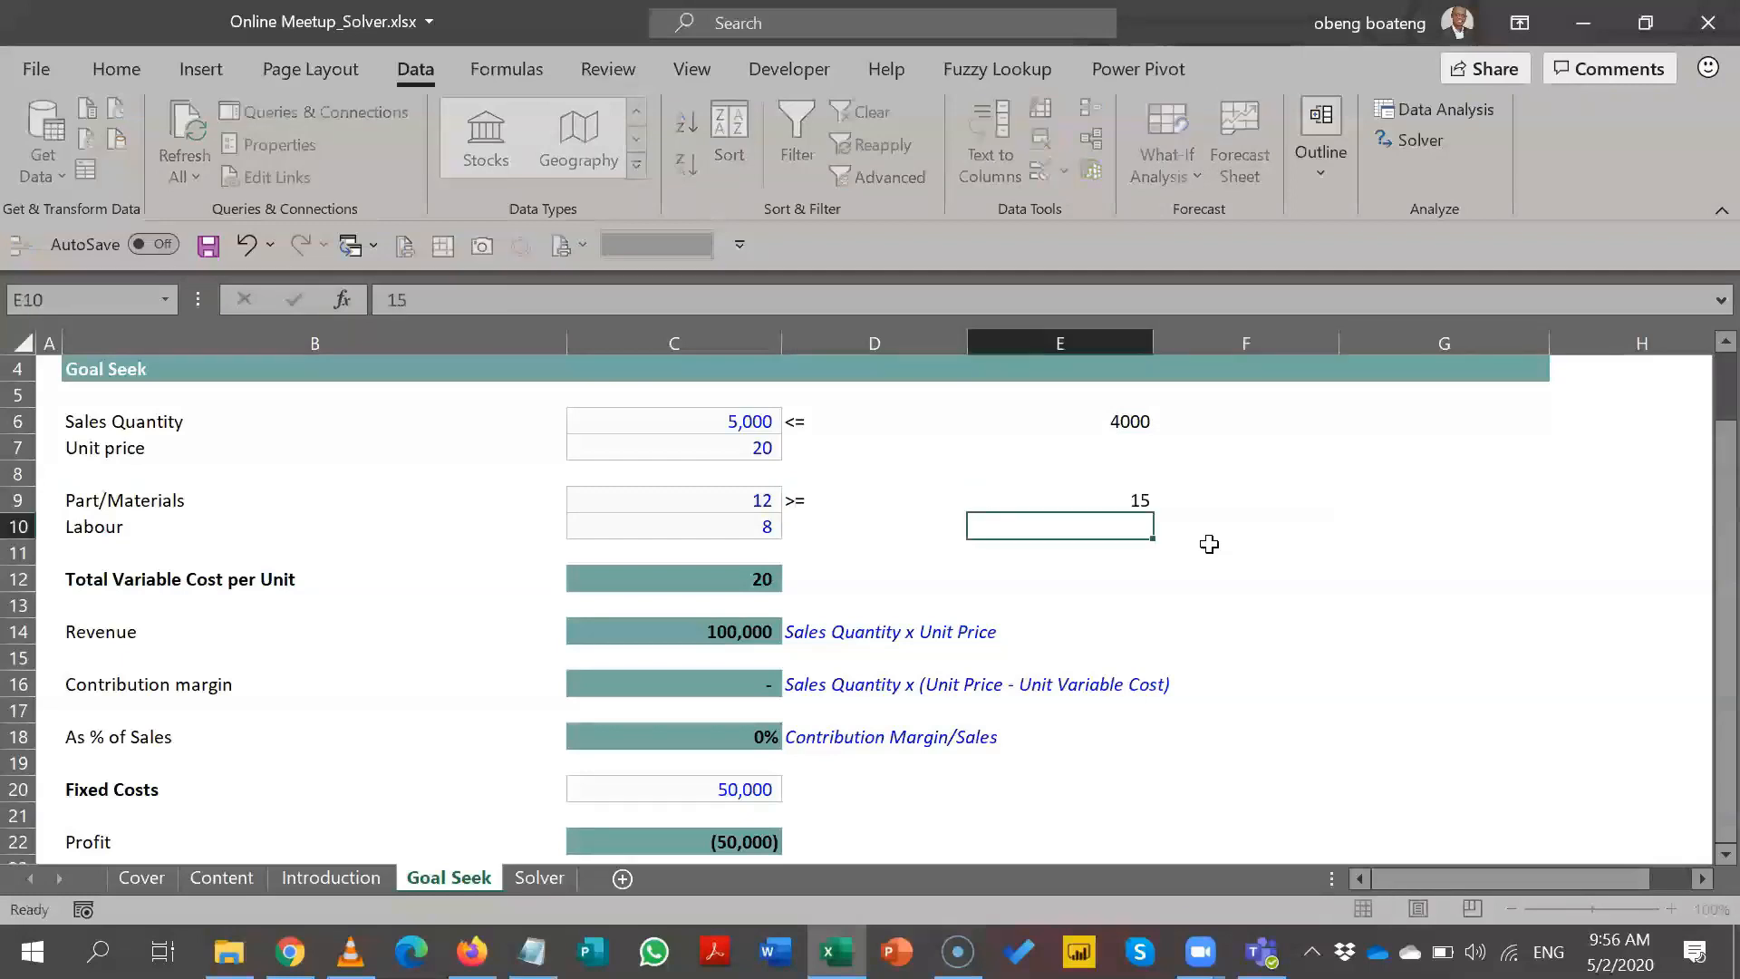
- Review the sales quantity and Part/Materials constraints in D6, E6 and E9
key("Up")
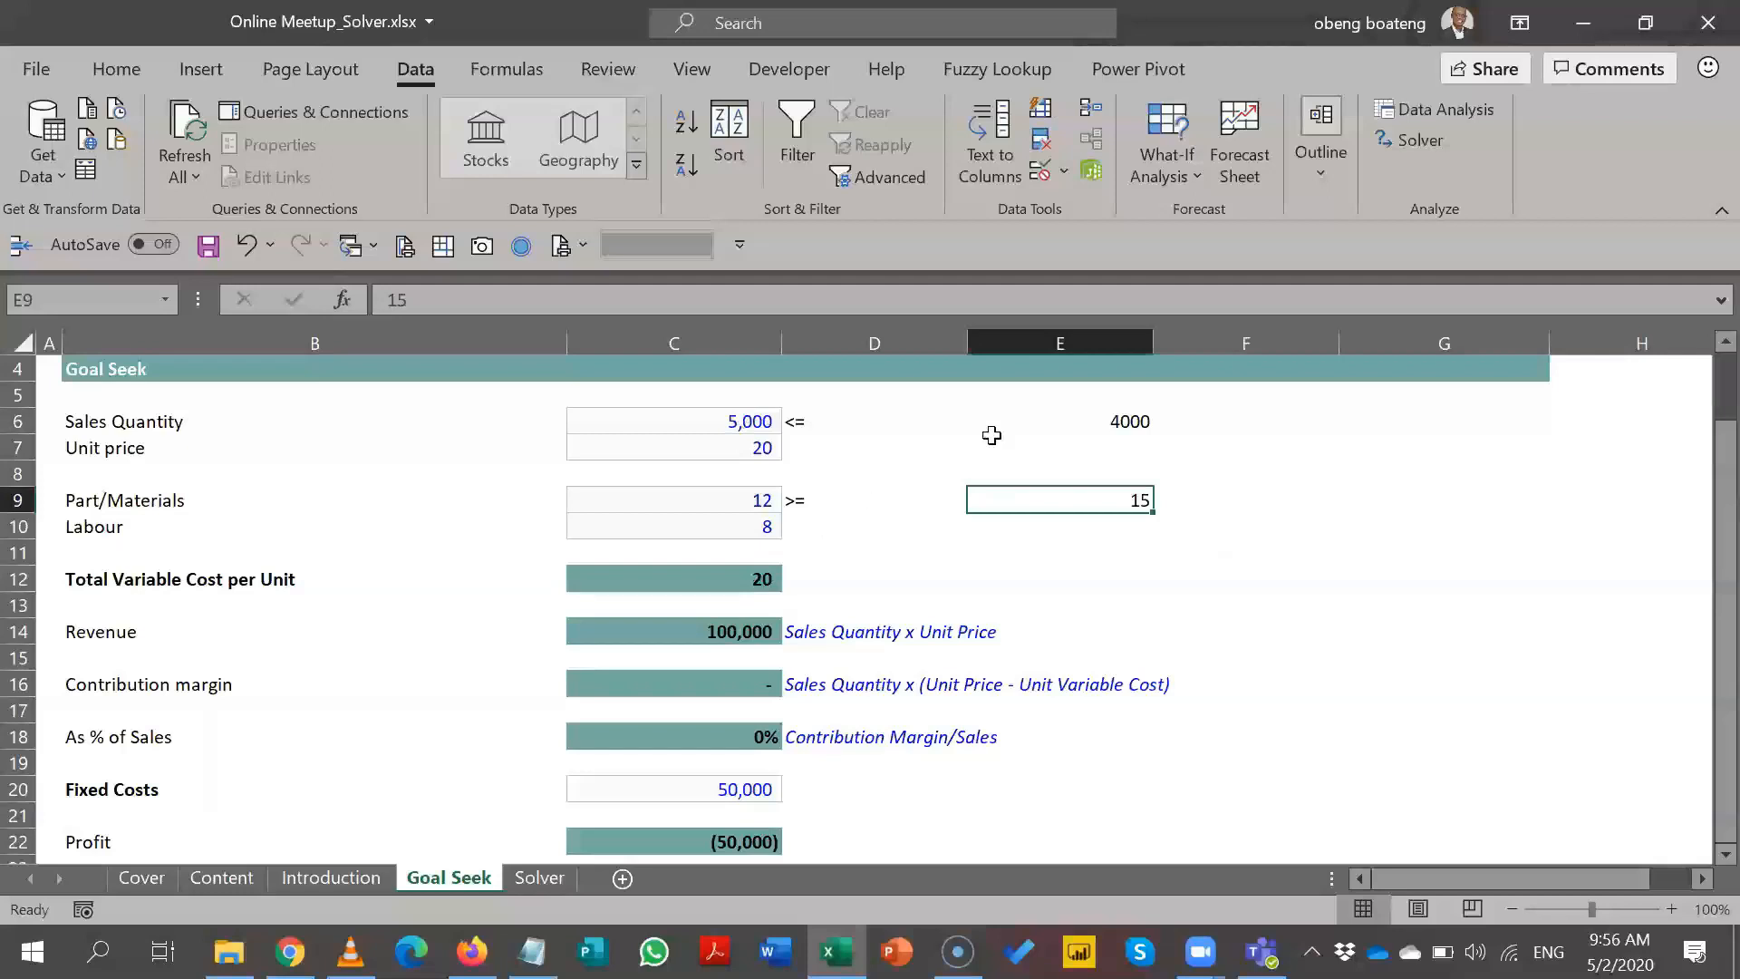
left_click(1070, 426)
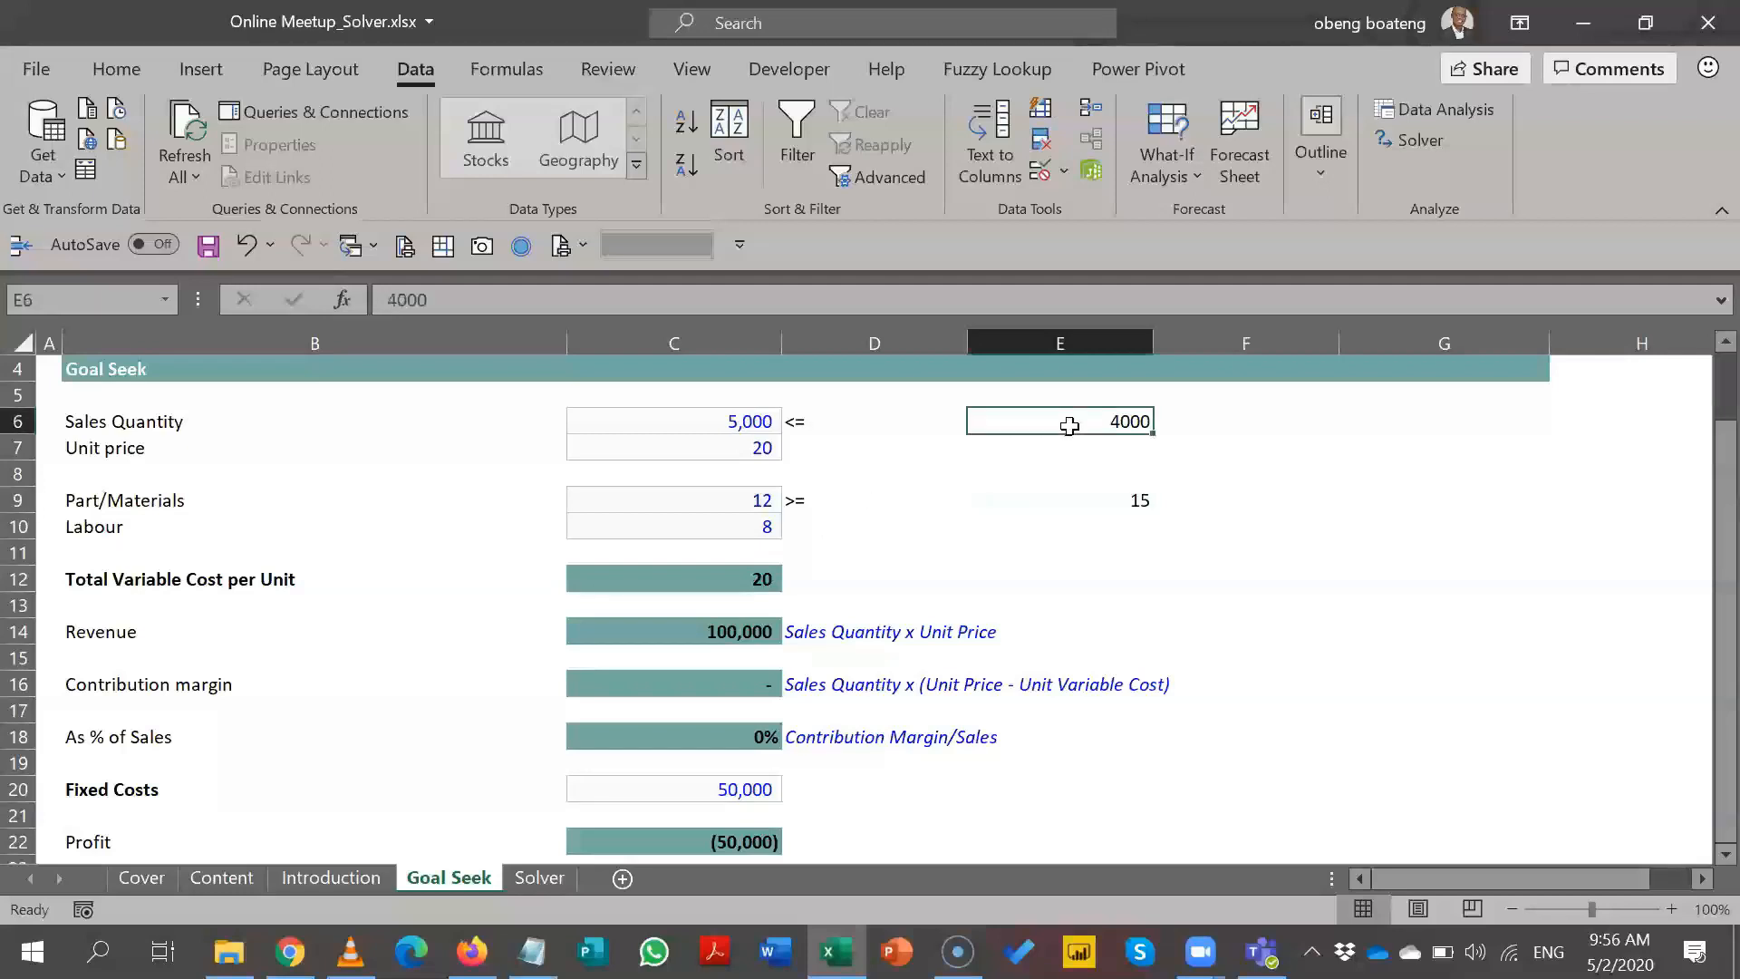
left_click(1067, 502)
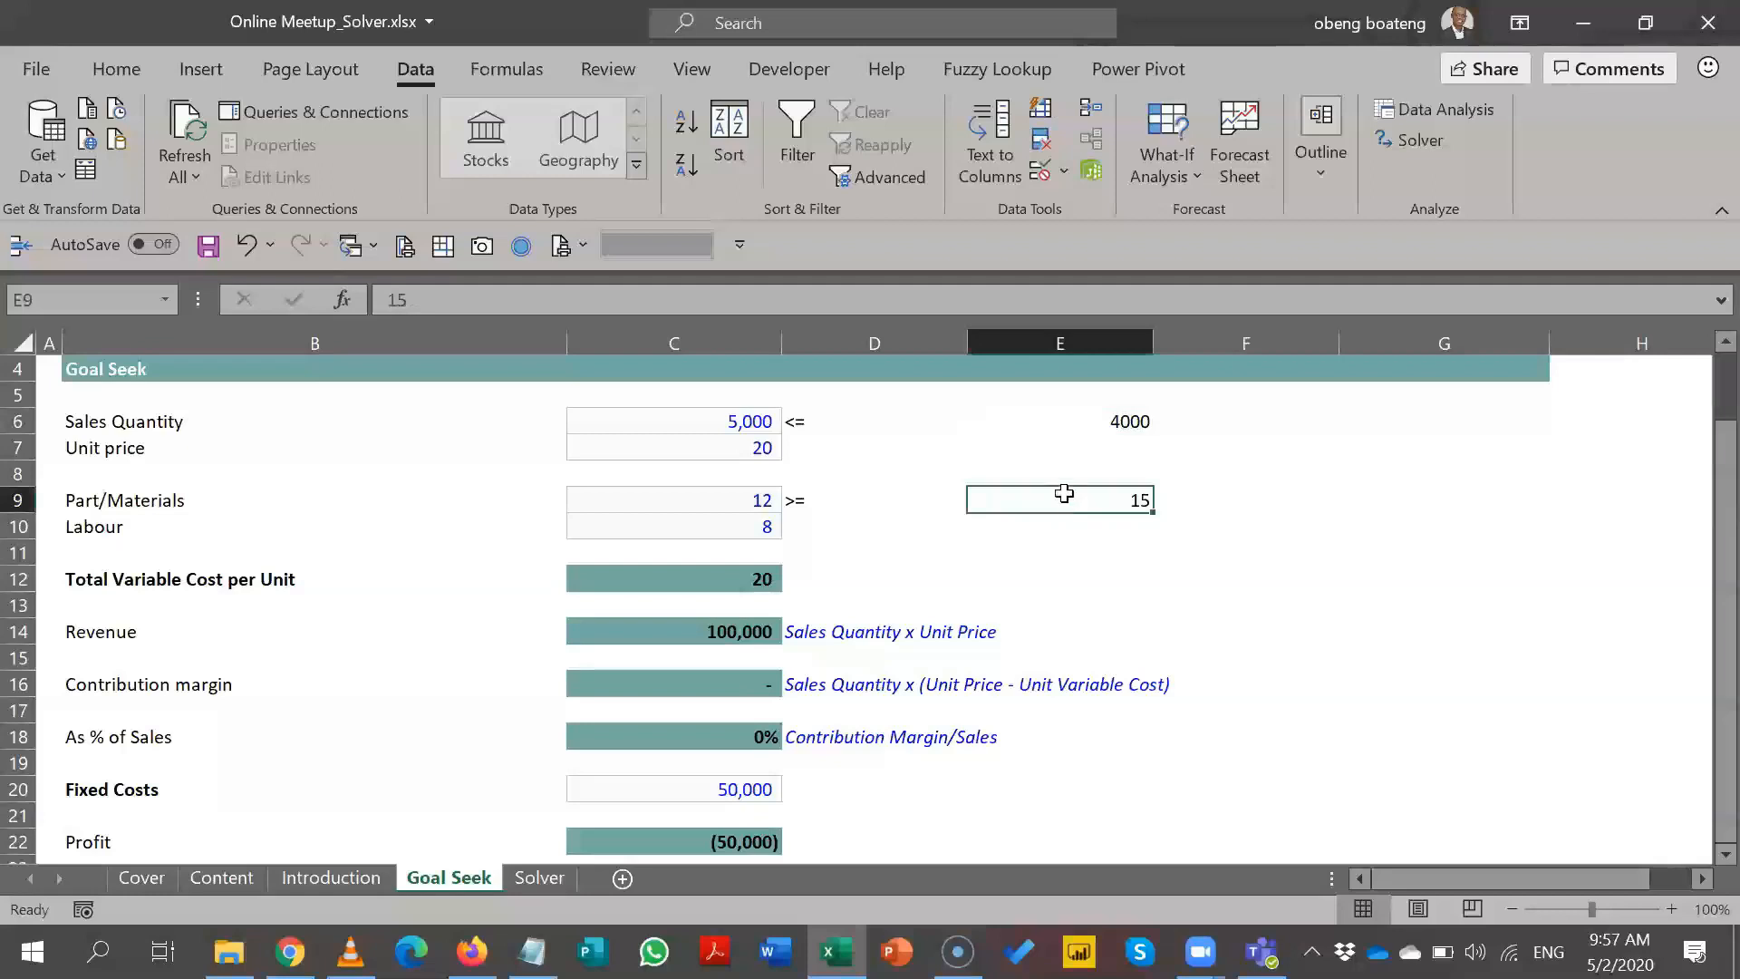
left_click(895, 419)
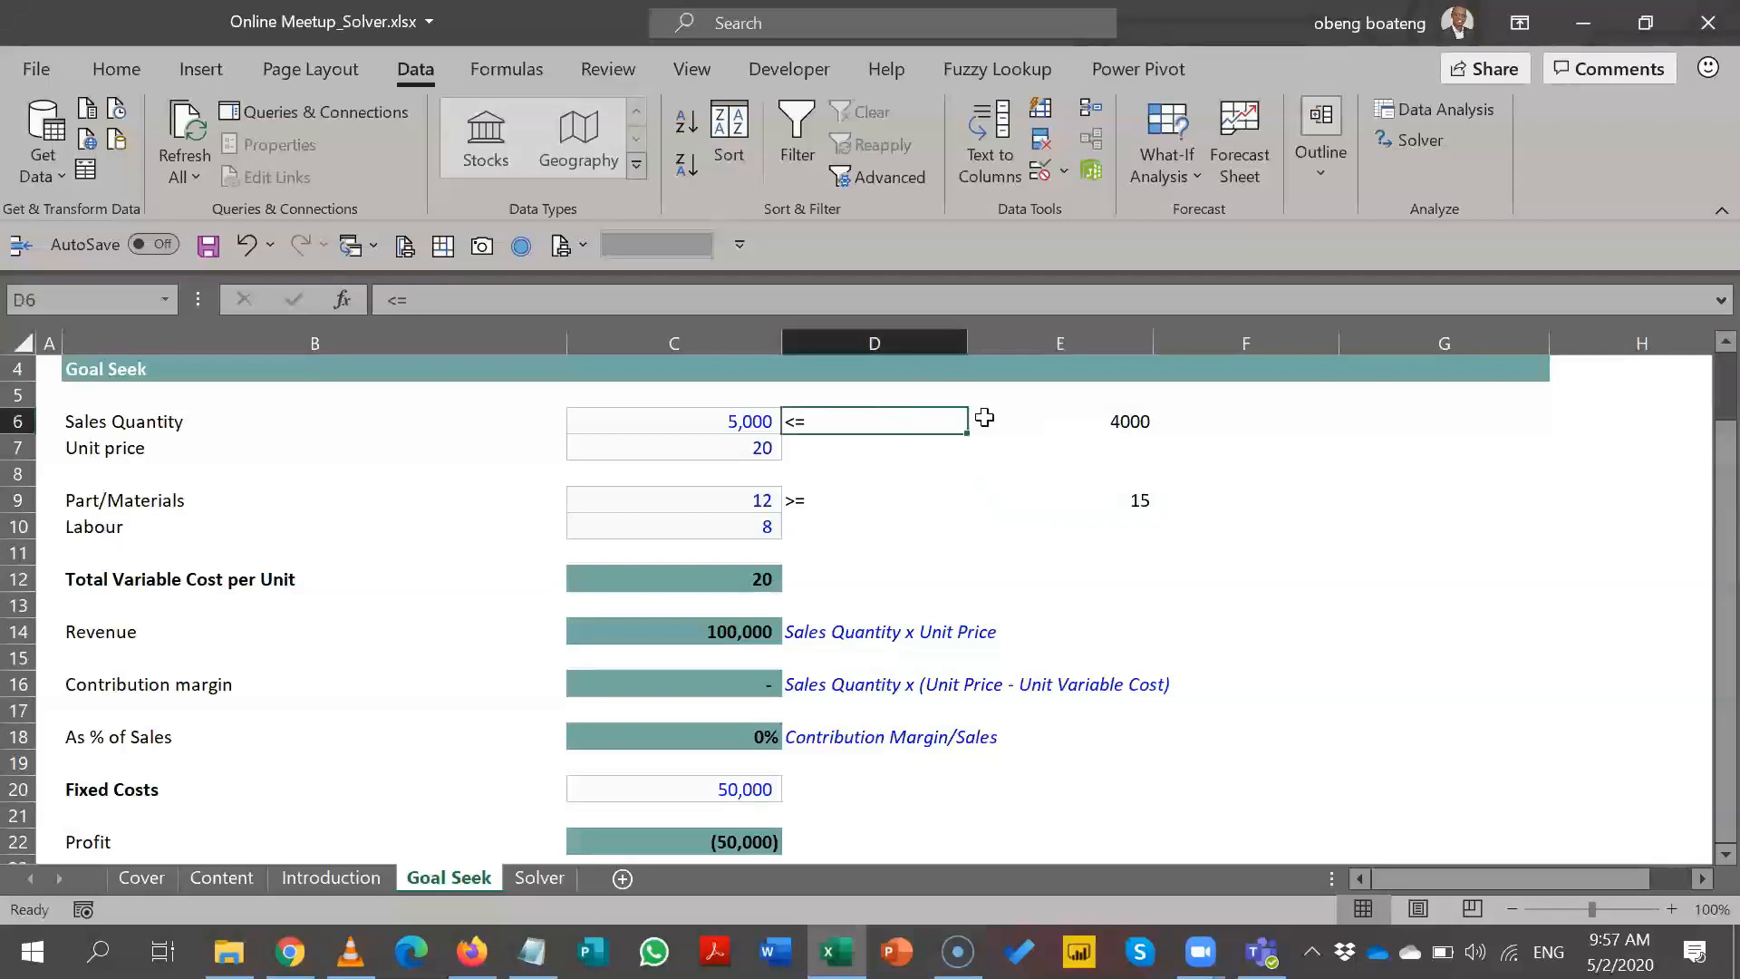
left_click(1248, 421)
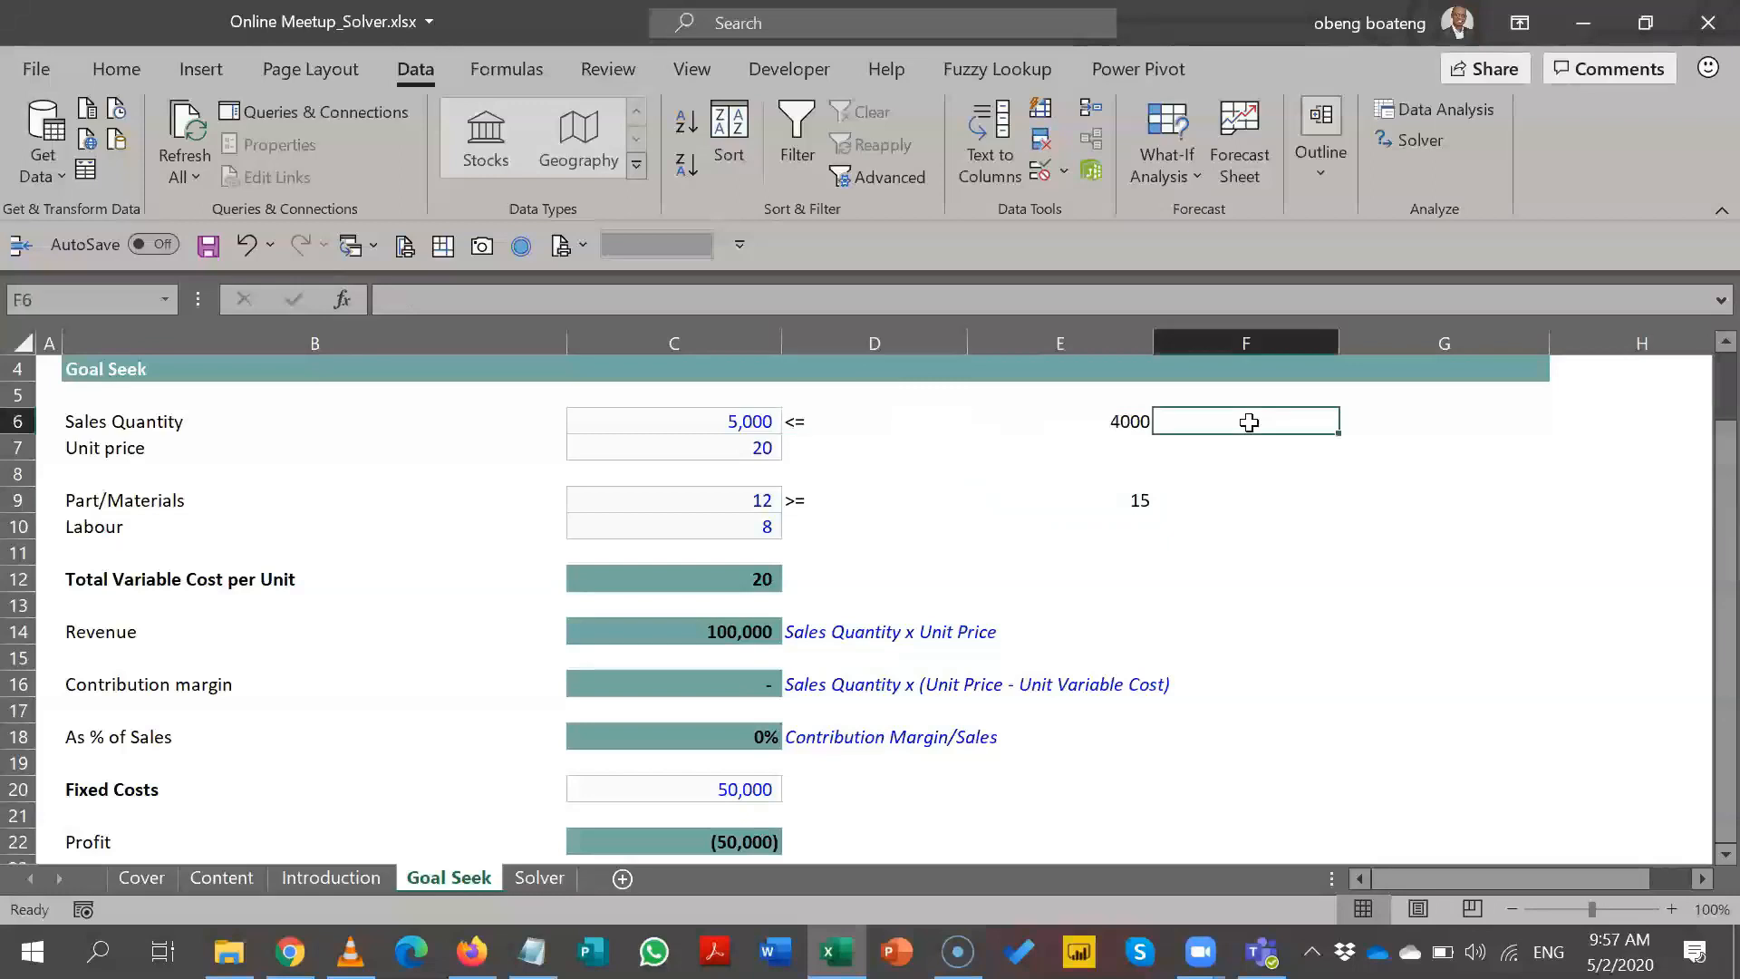
- Enter the label "Model (formula work)" in F11 to start a list of Solver components
left_click(1256, 555)
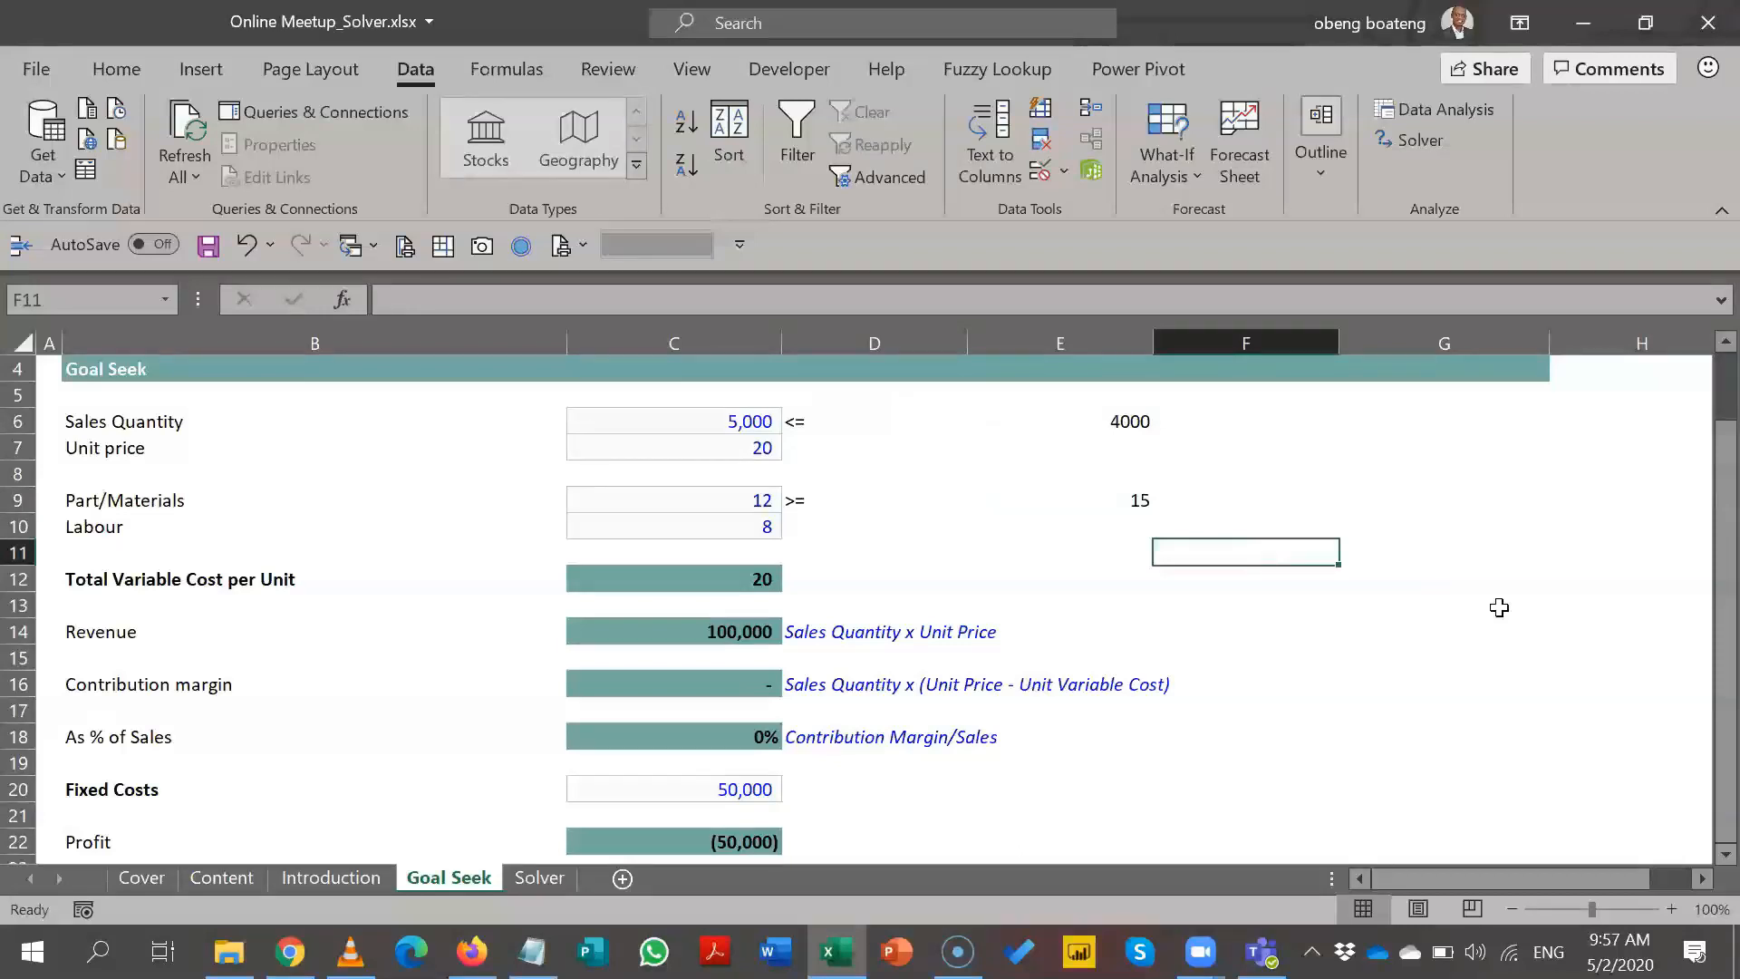
type("Model")
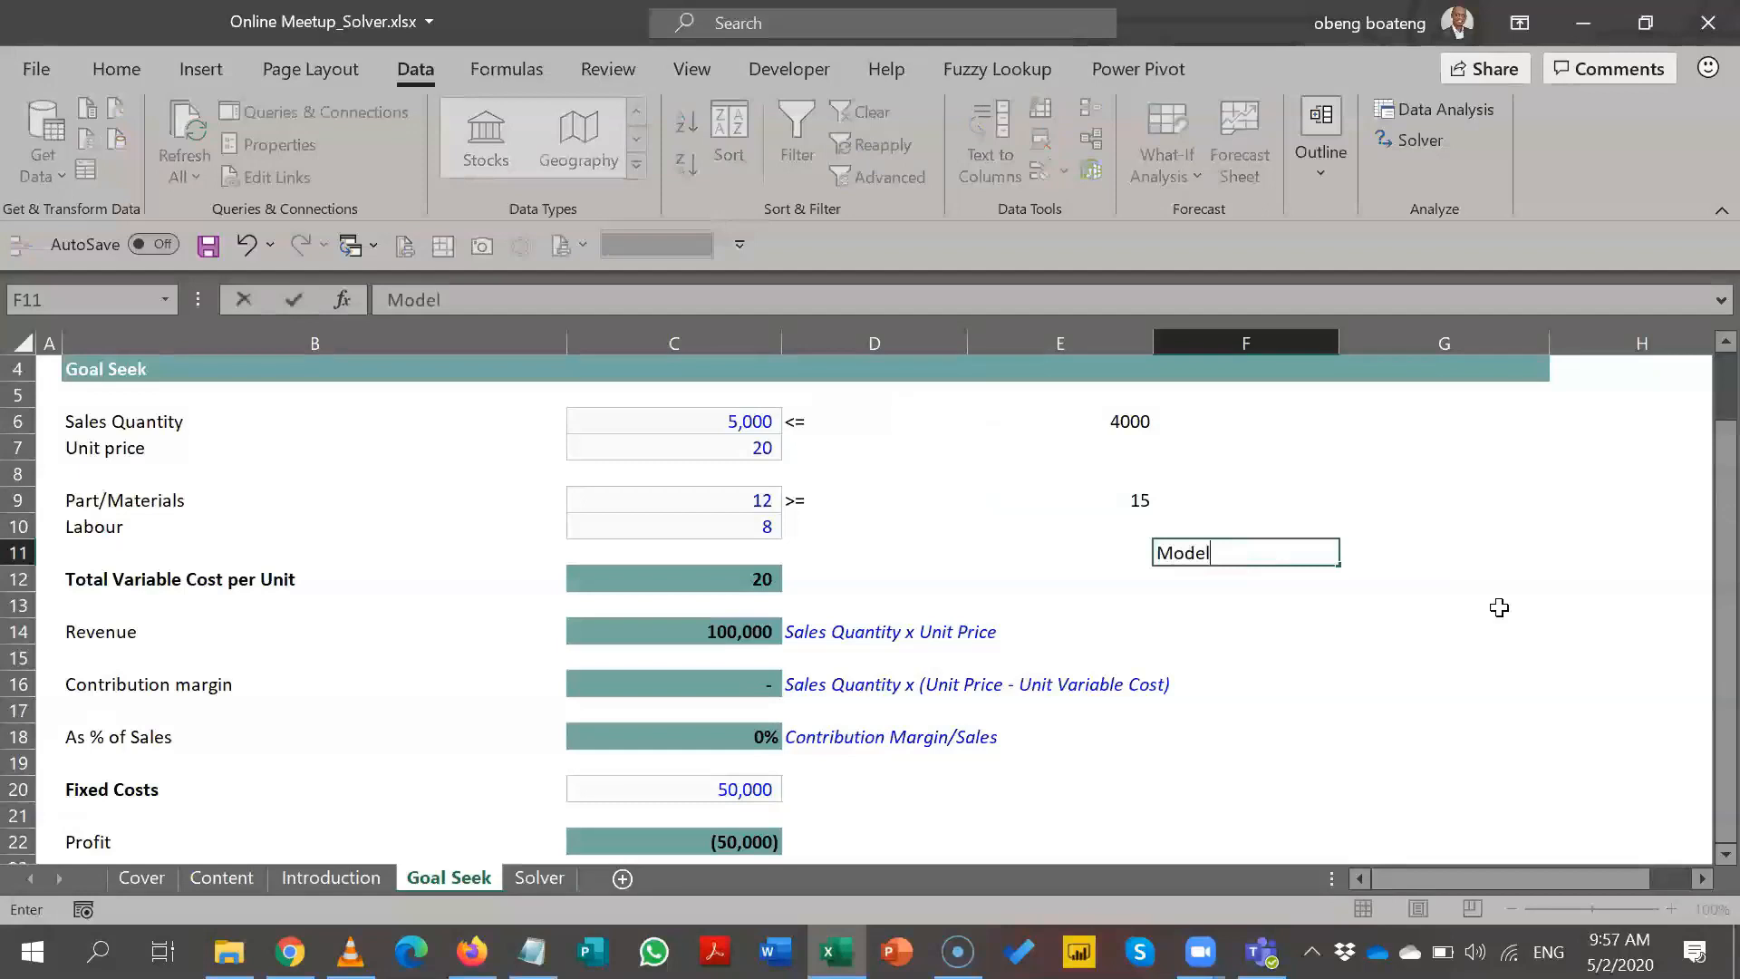
type(" (formula work)")
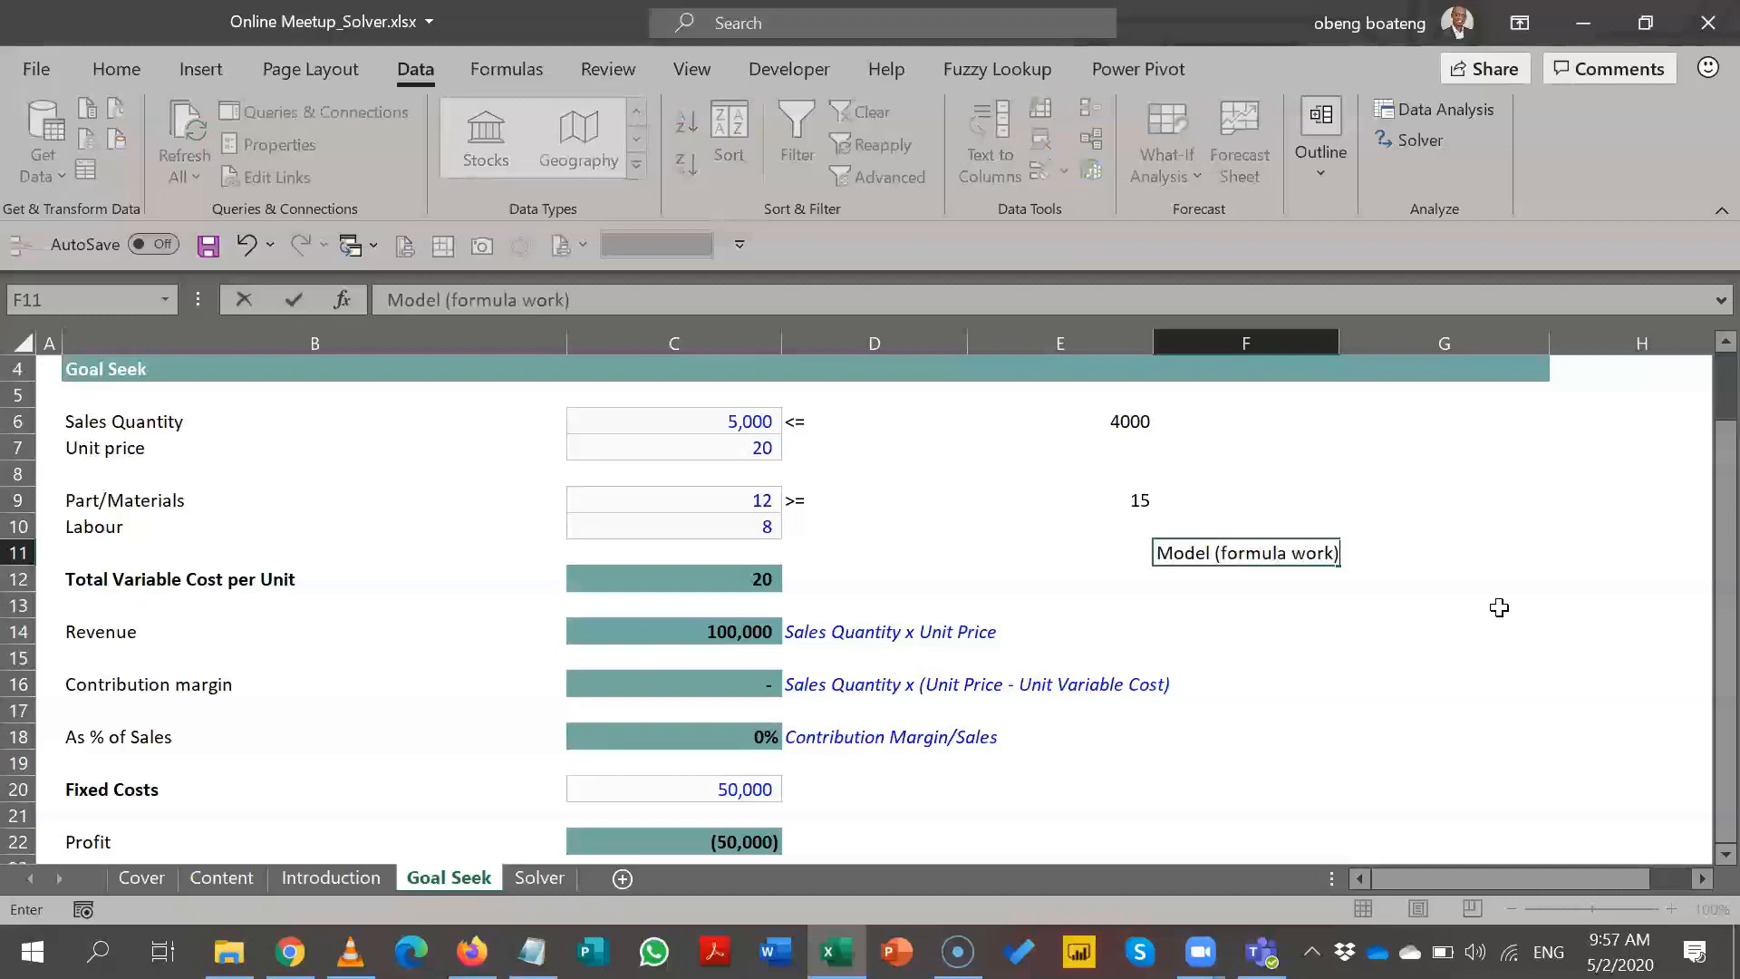
key("Return")
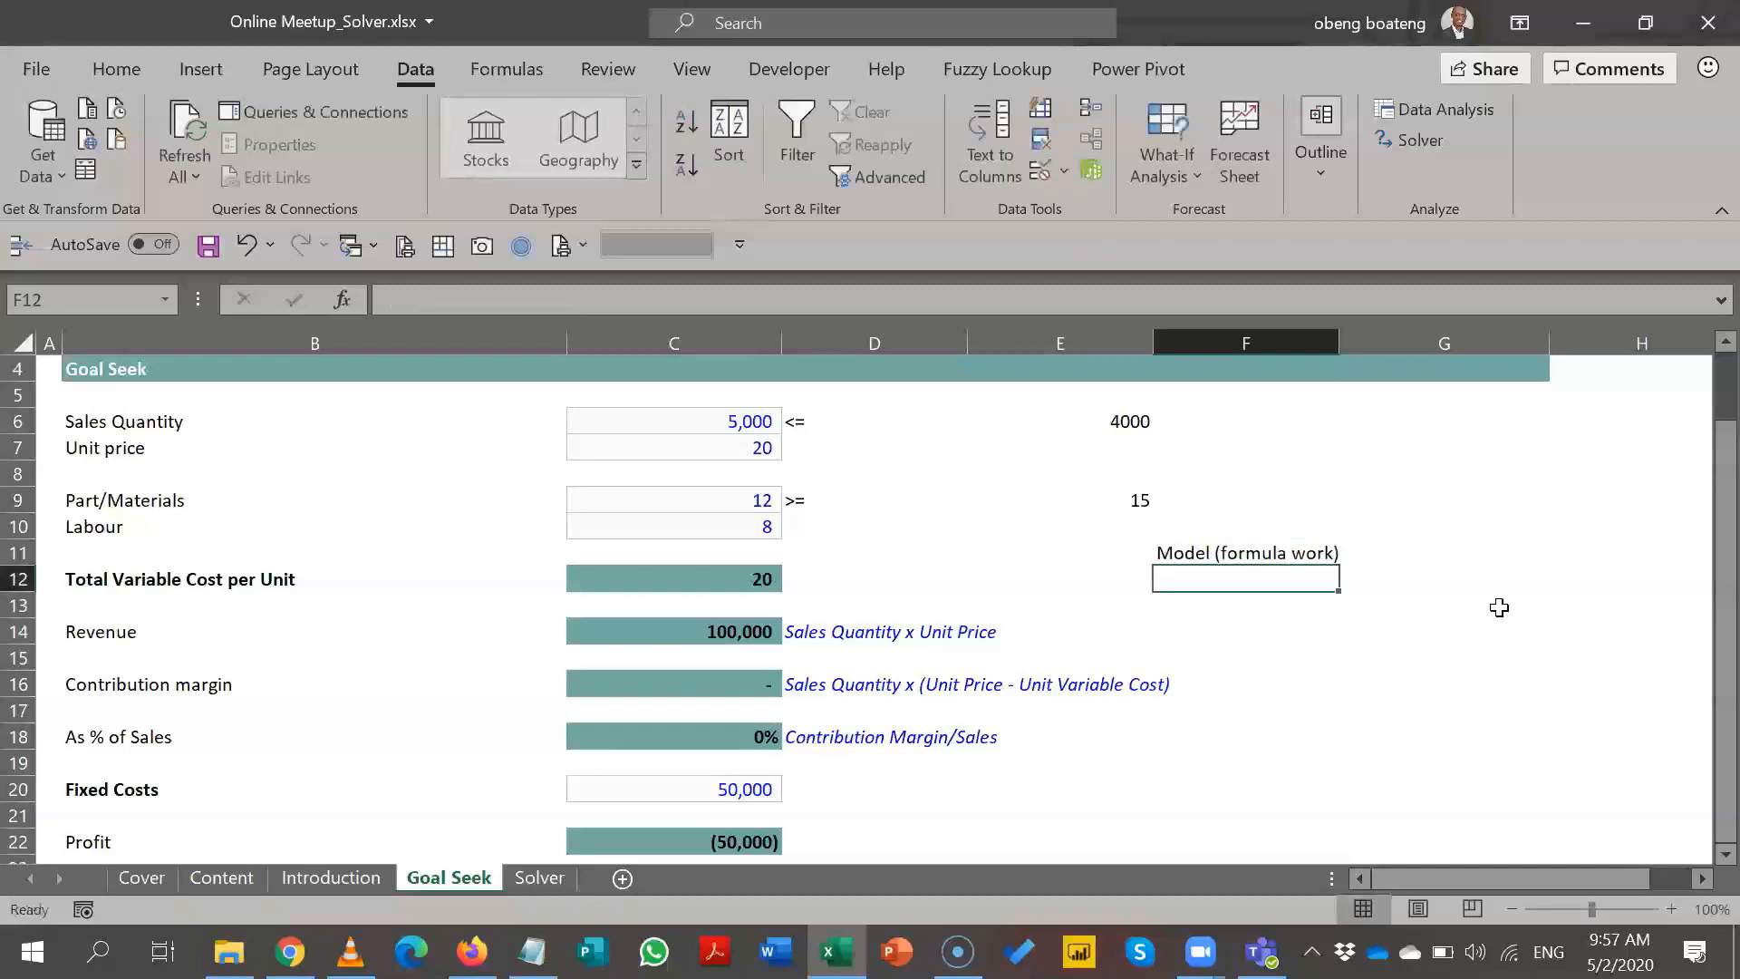
- Enter the label "Variable cells" in F12, below the model label
type("d")
key("BackSpace")
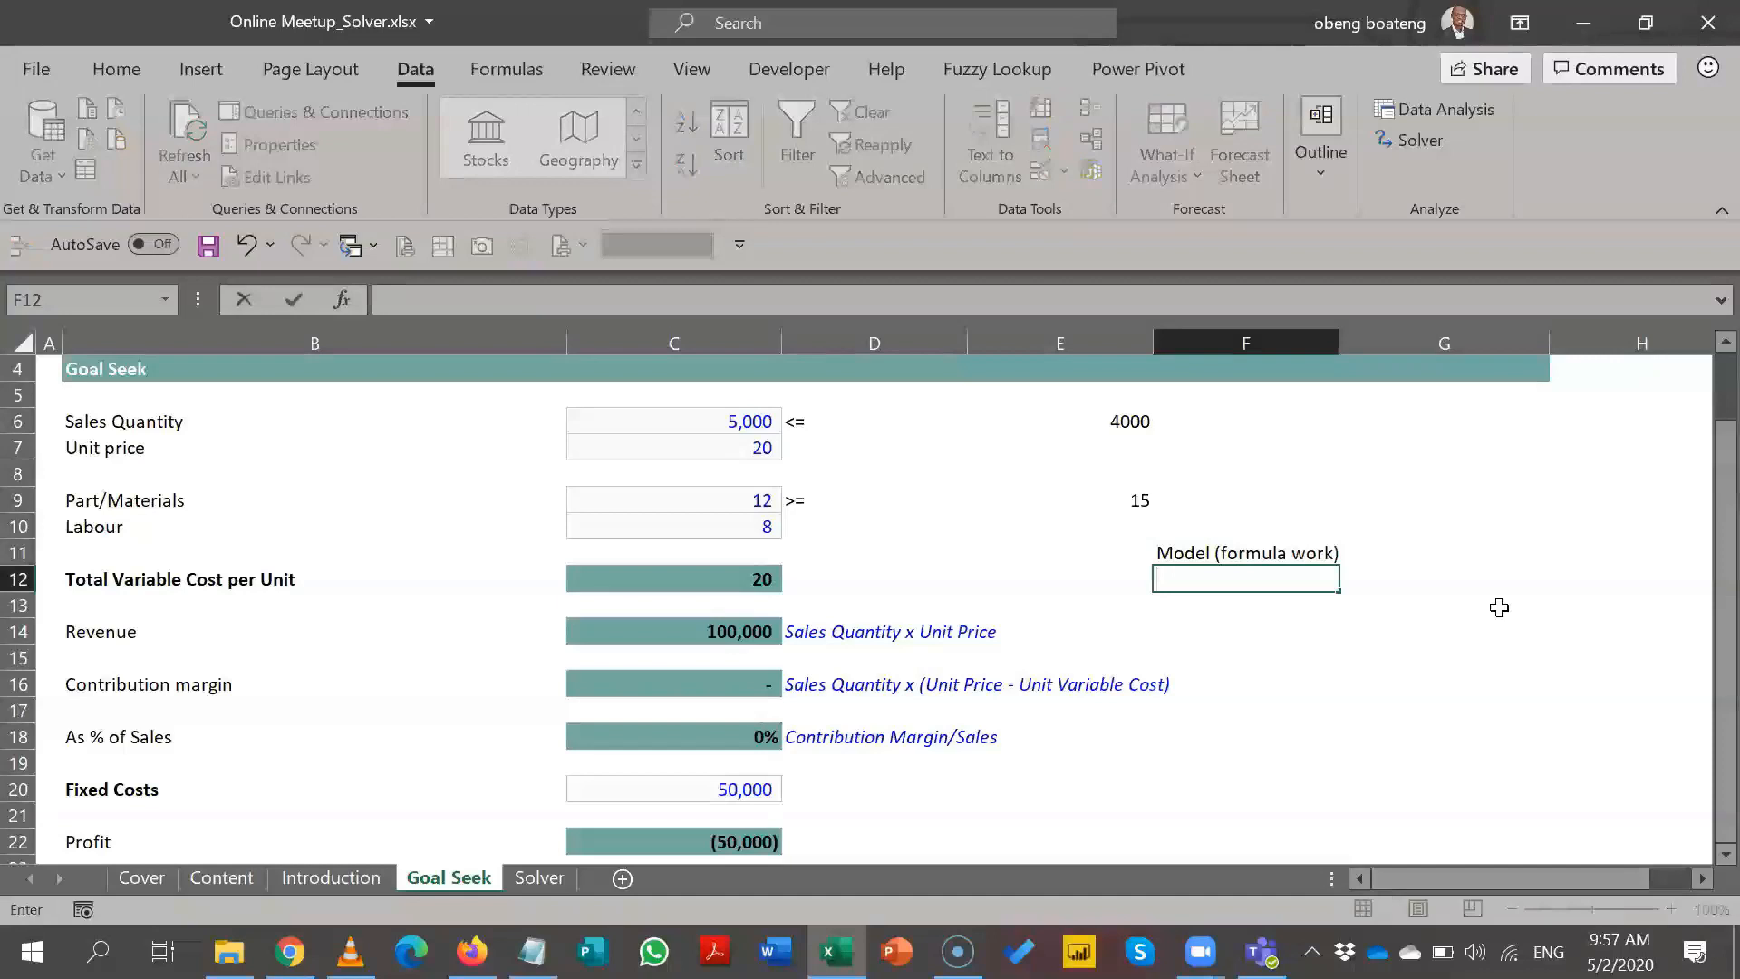
type("C=V")
key("BackSpace")
key("BackSpace")
key("BackSpace")
type("Variable cells")
key("Return")
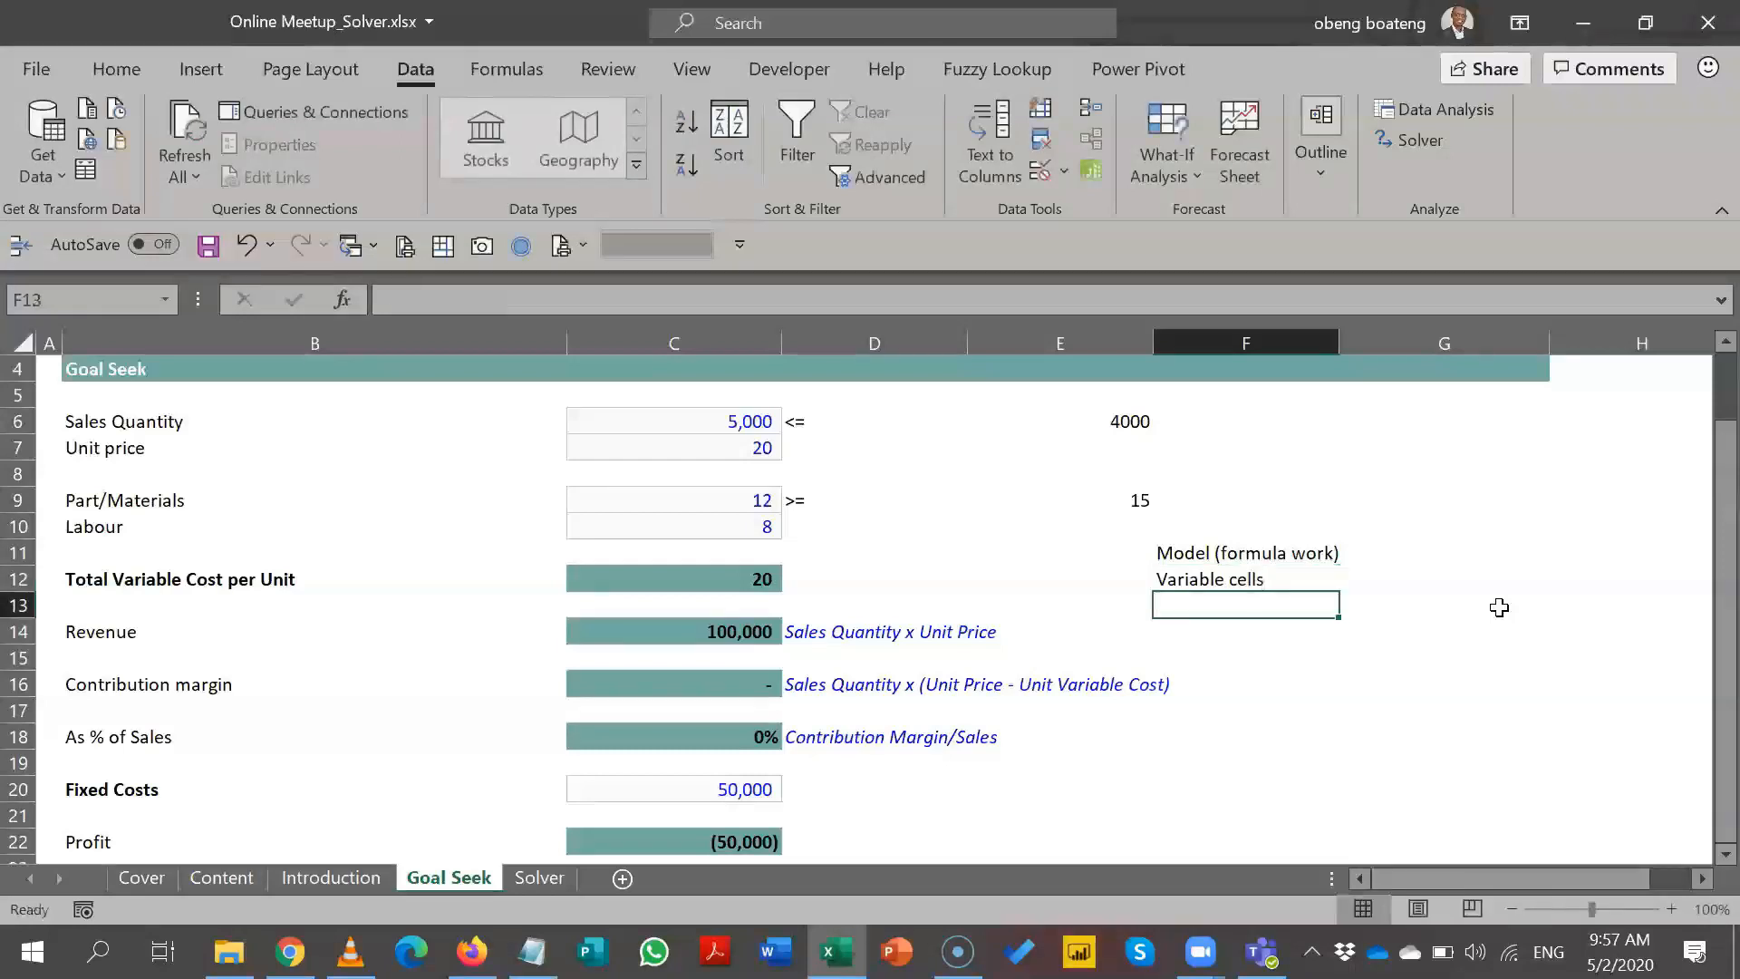
- Complete the component list with "Objective Cell" in F13 and "Constraints" in F14
type("O")
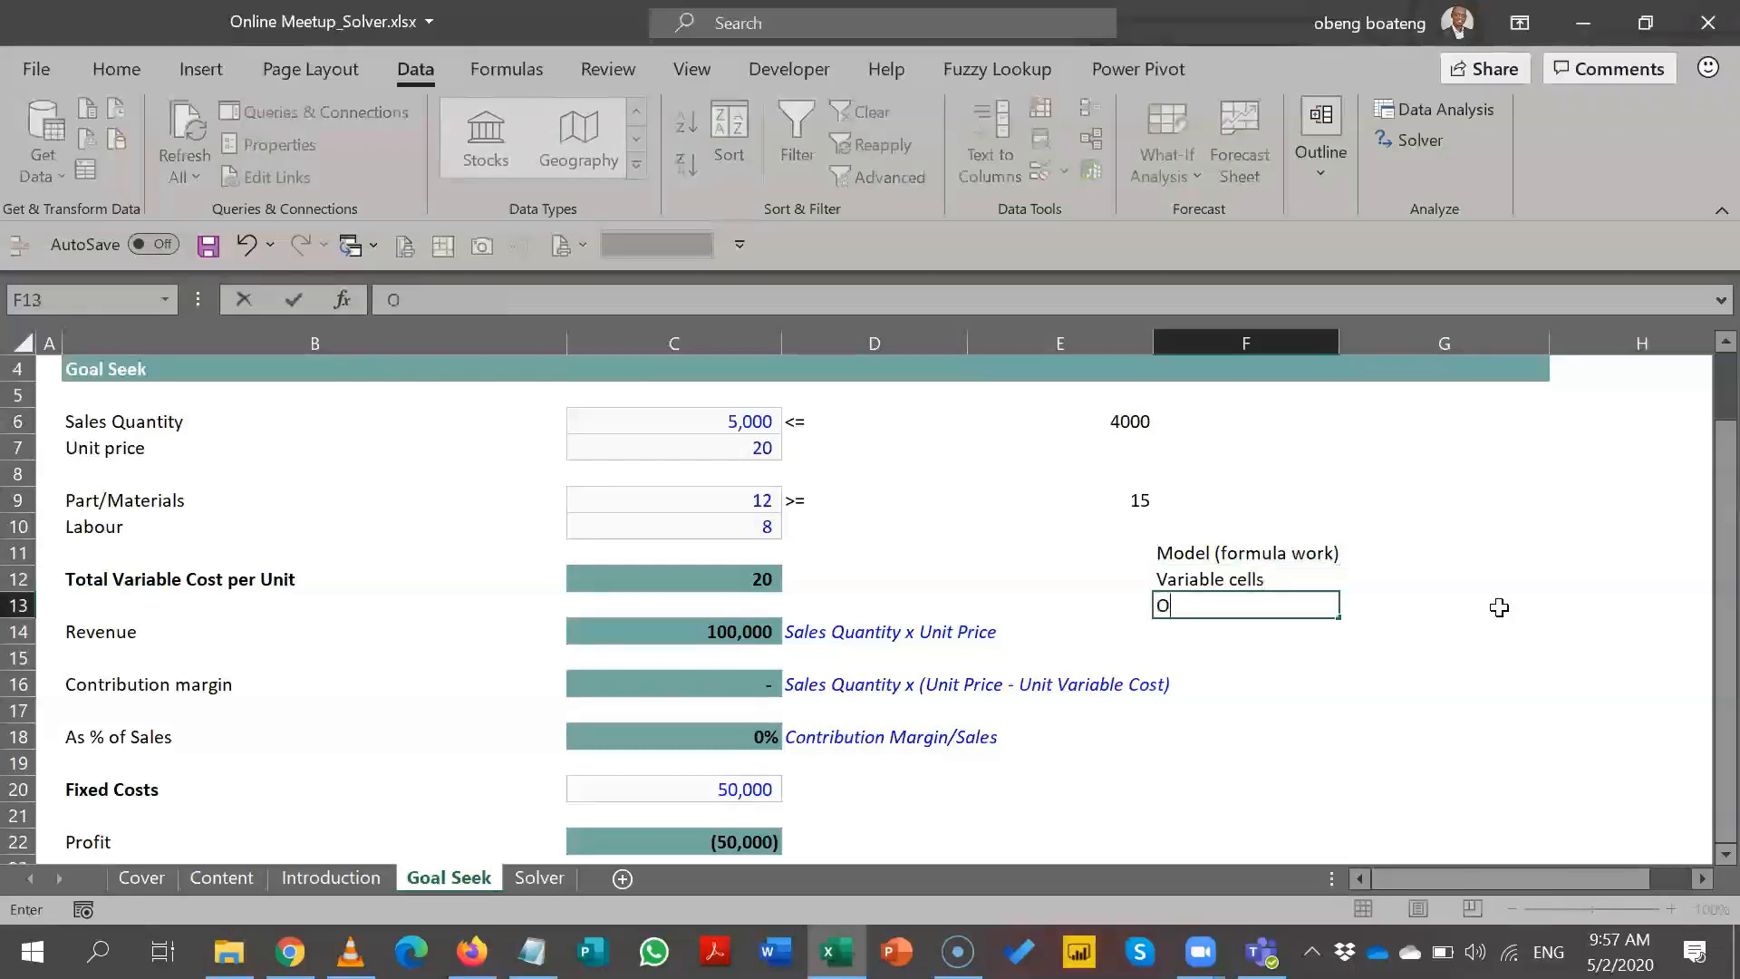
type("bjective Cell")
key("Return")
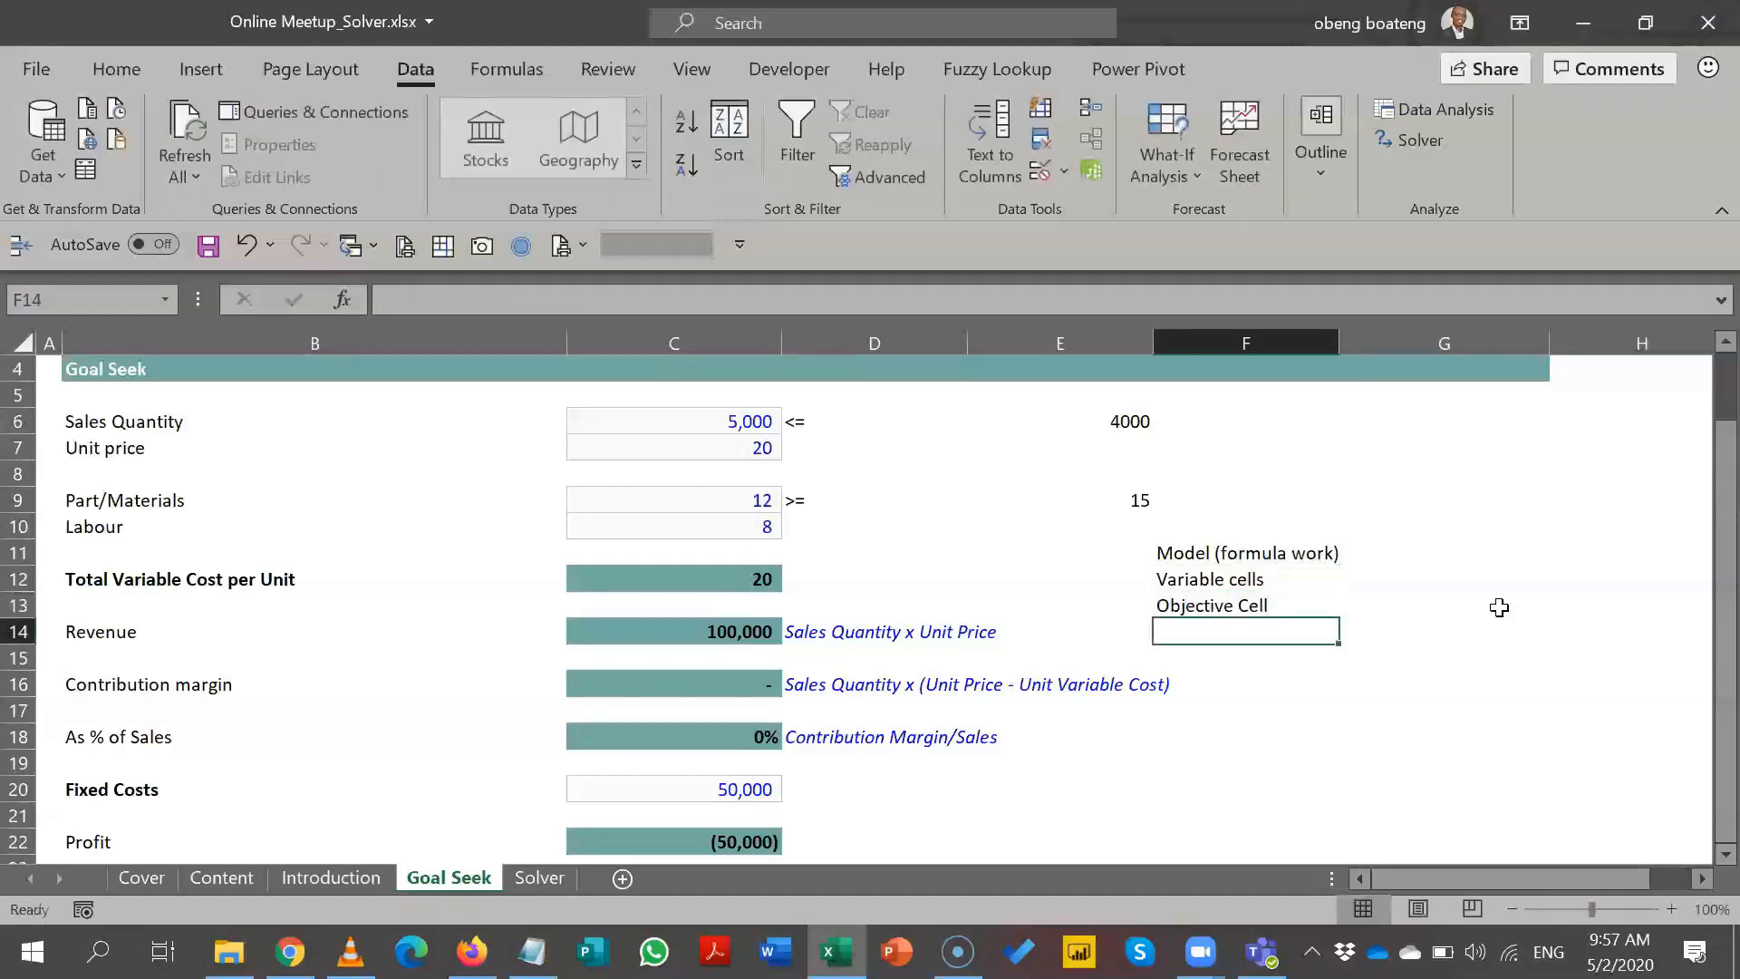
type("C")
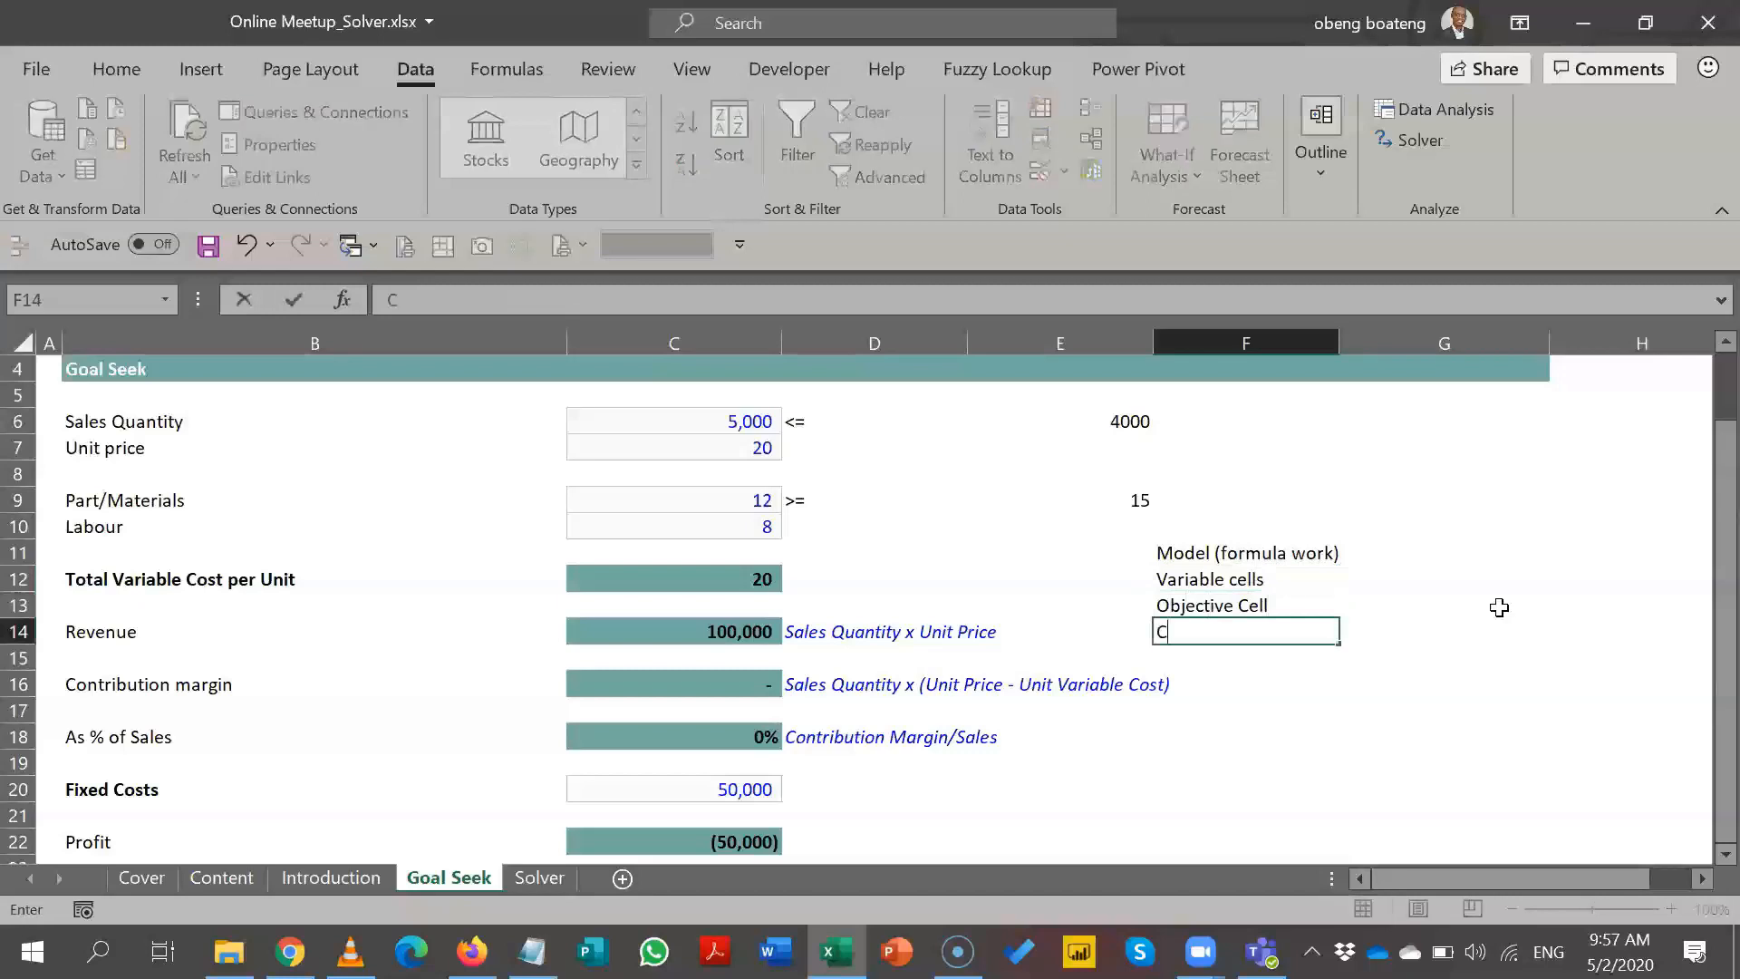
type("onstraints")
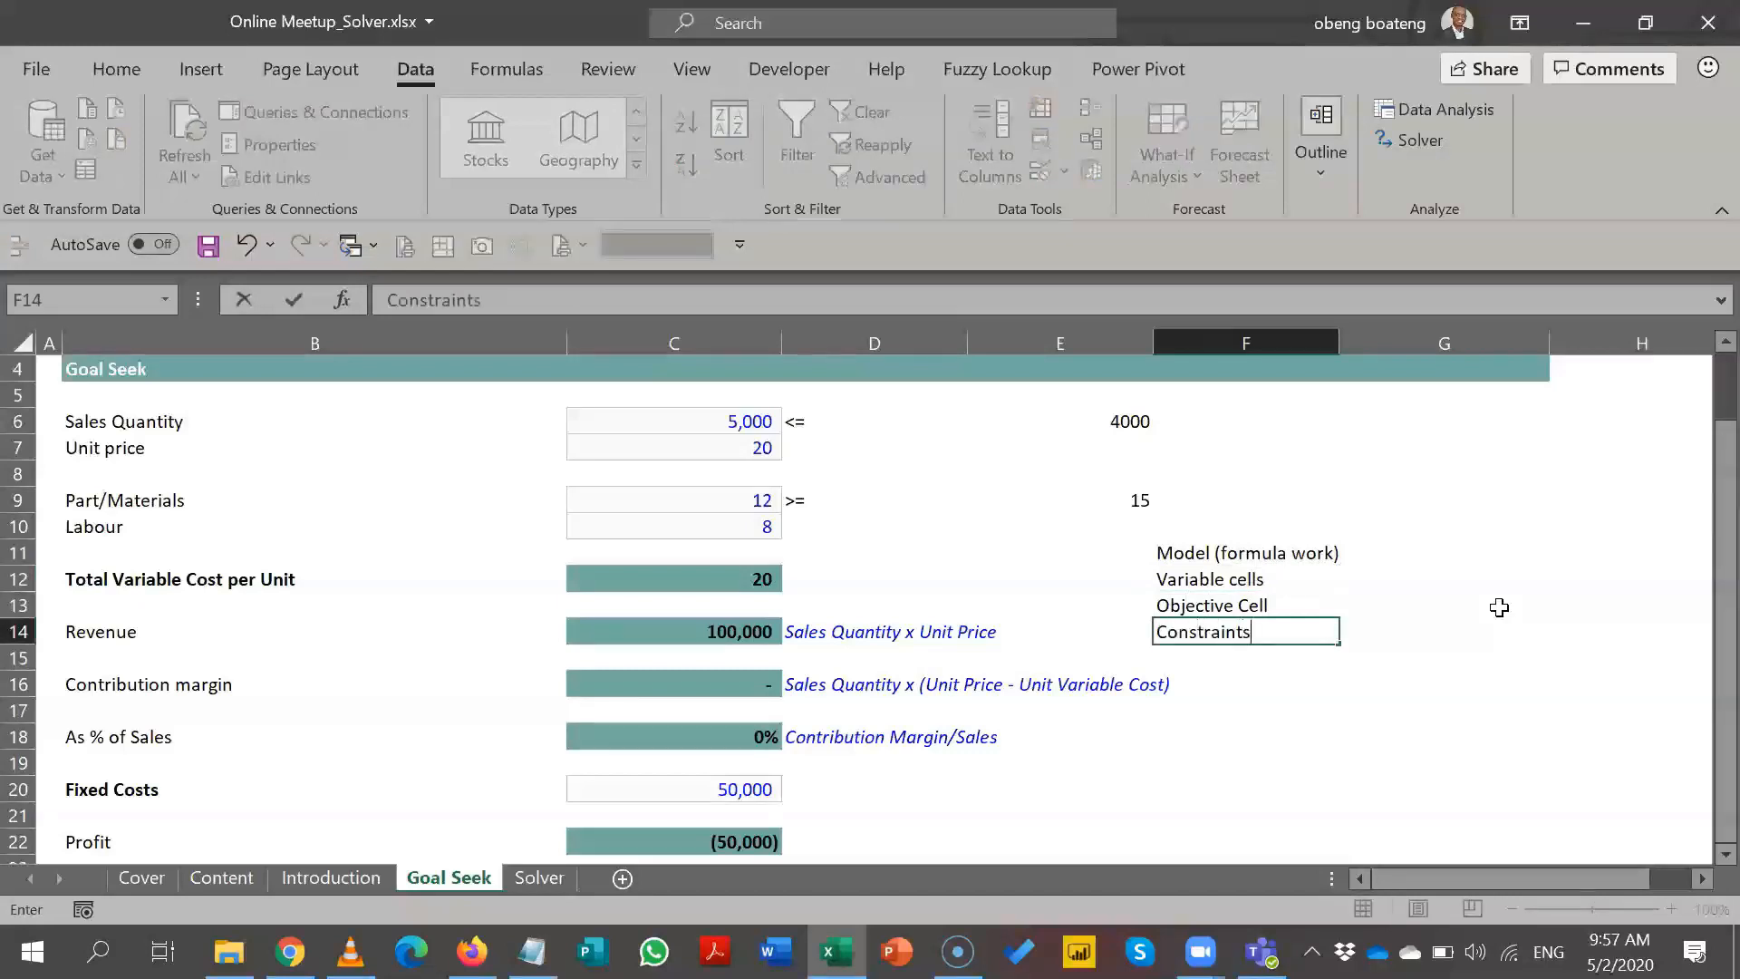
key("Tab")
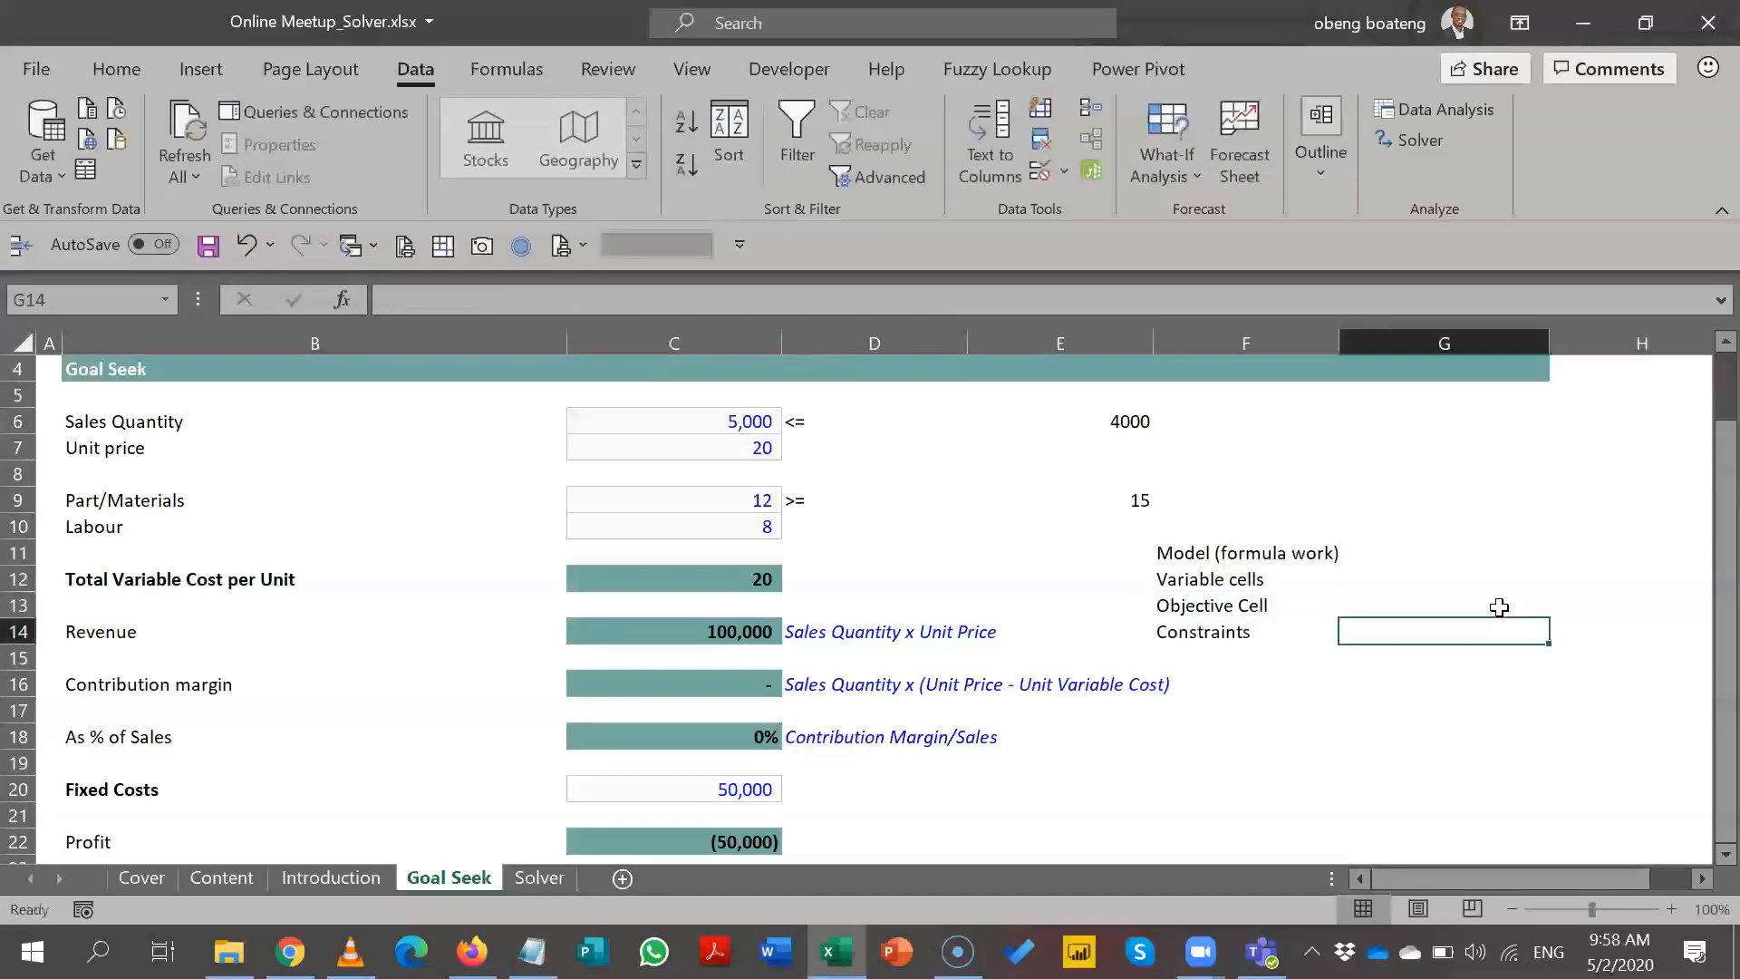
- Examine the Model and Variable cells entries against the sales quantity, Part/Materials and unit price inputs in C6, C9 and C7
left_click(1438, 552)
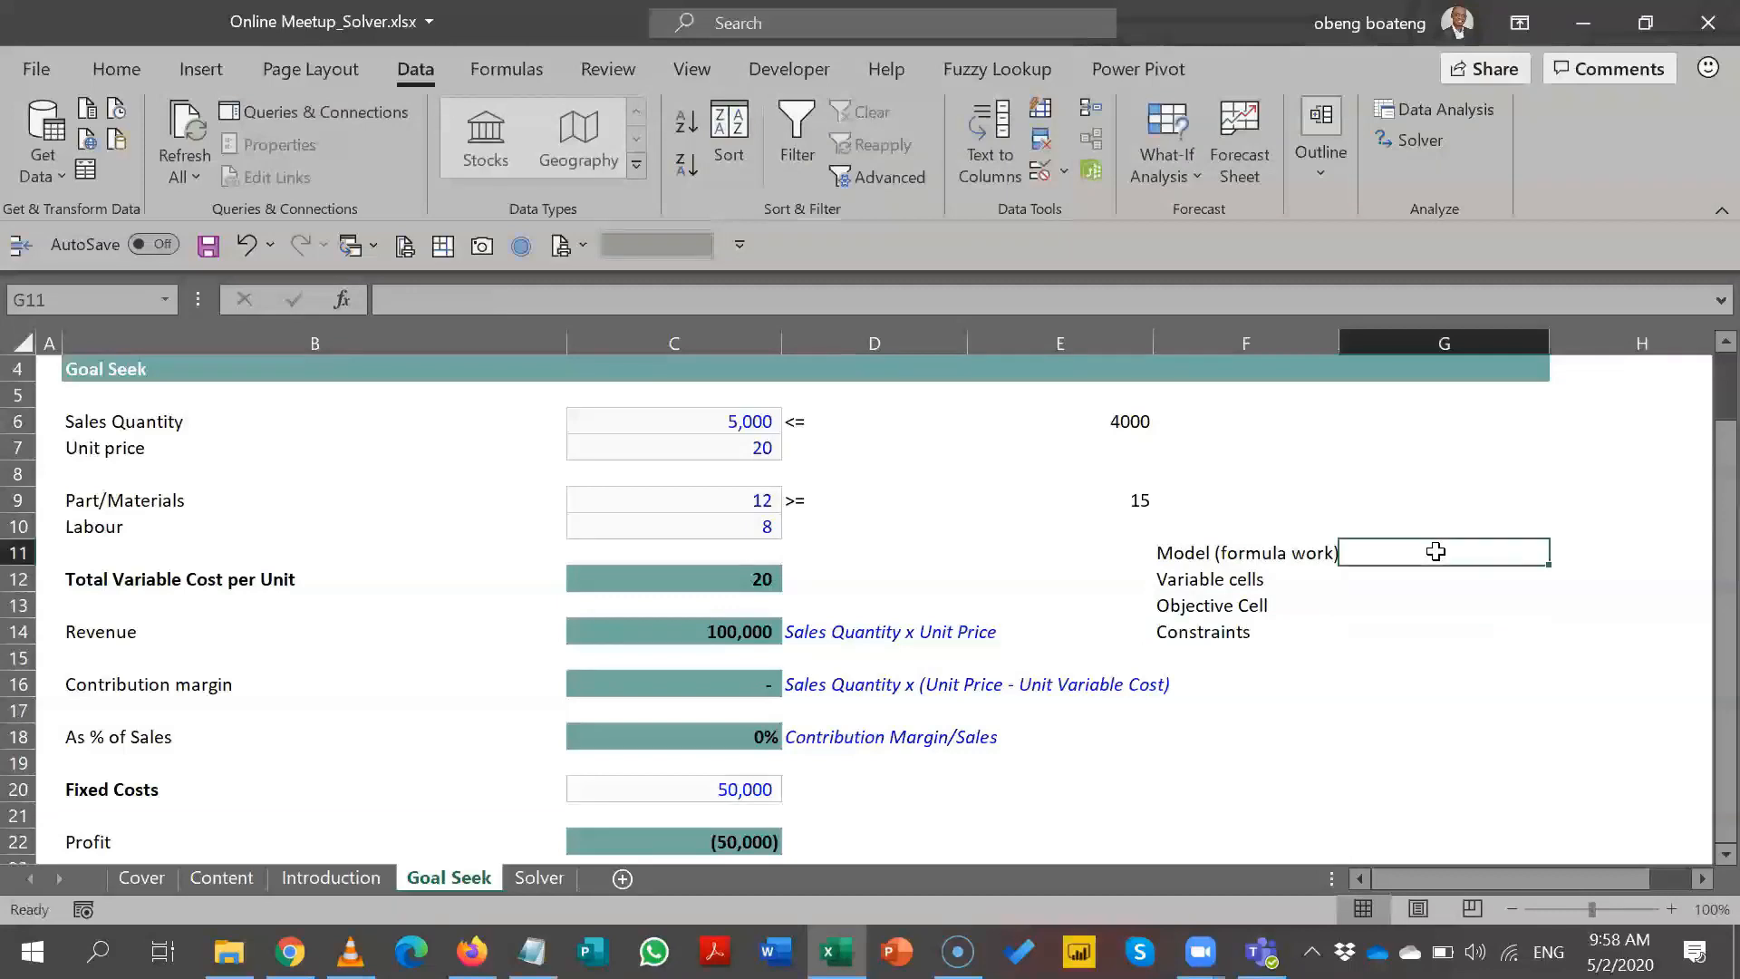
left_click(1147, 554)
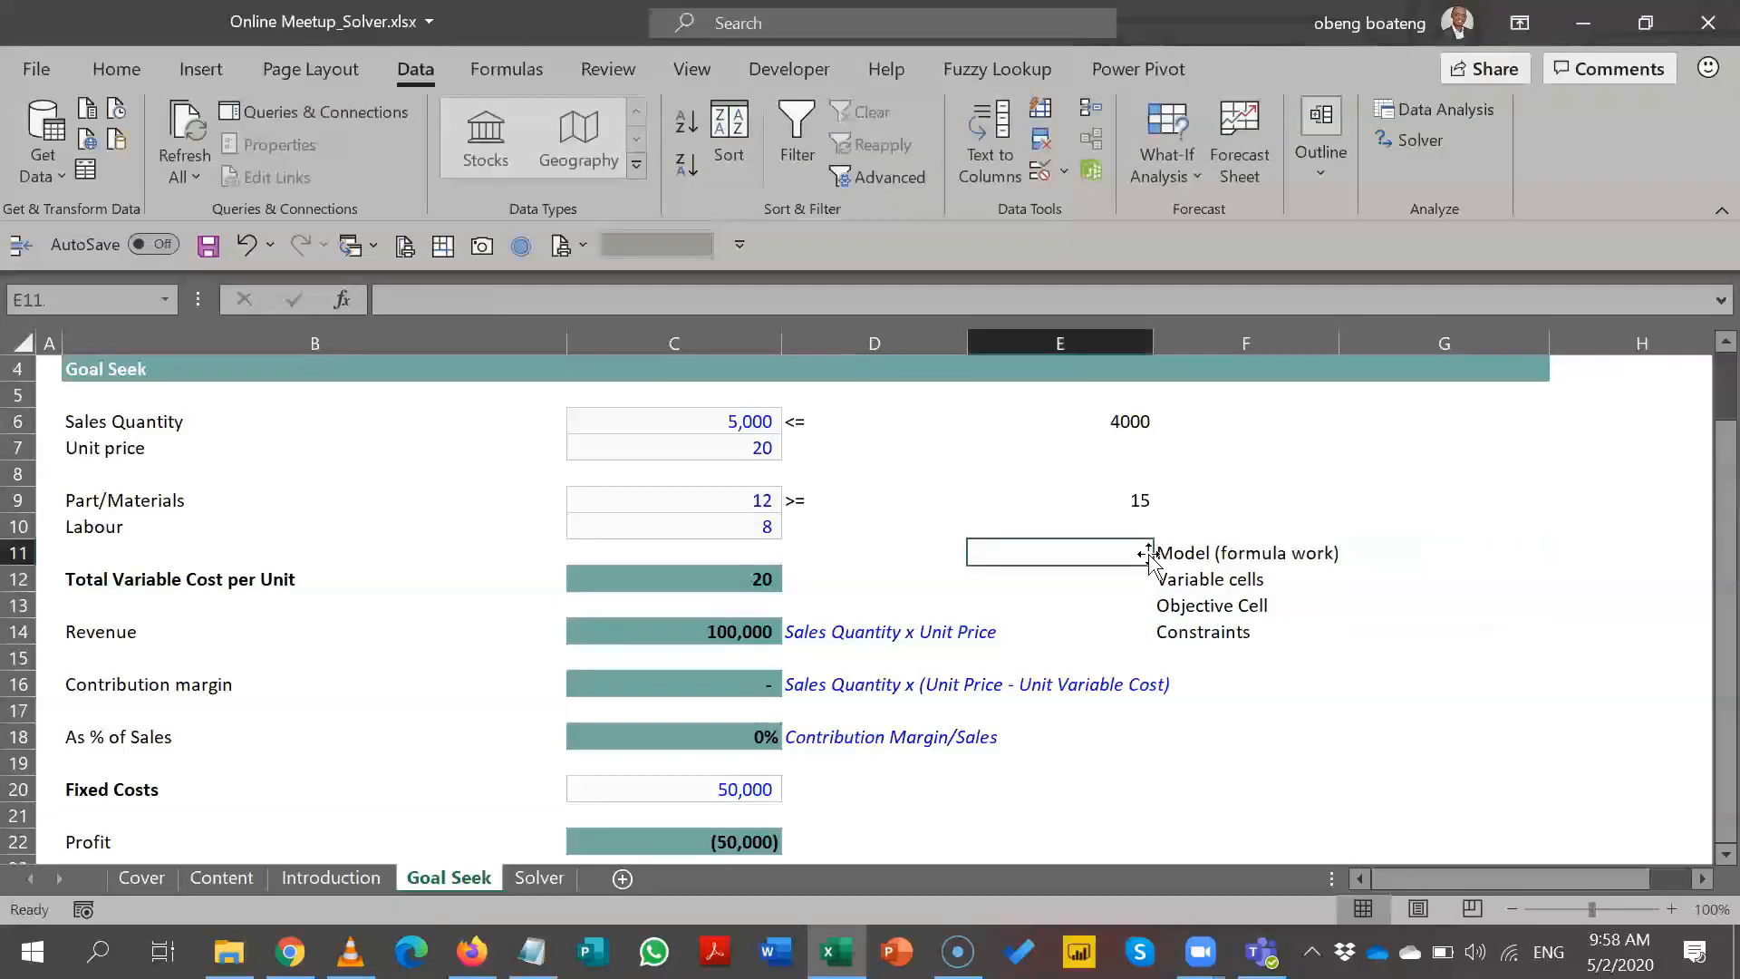
left_click(1352, 553)
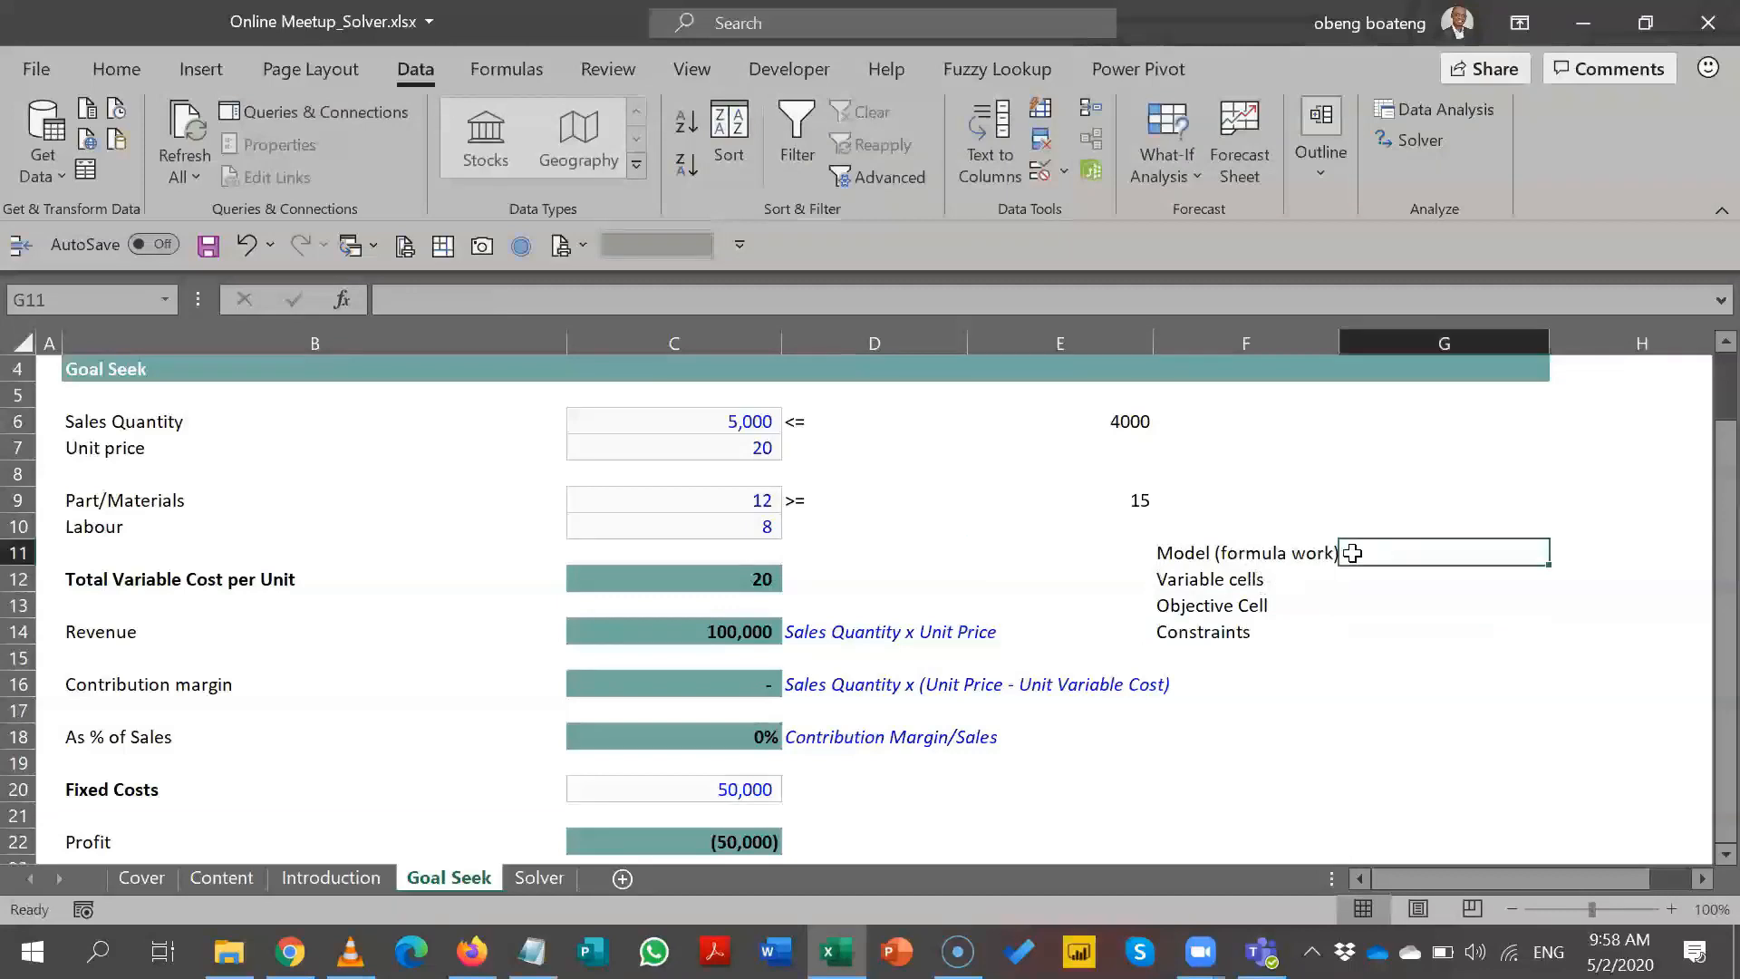
left_click(1298, 578)
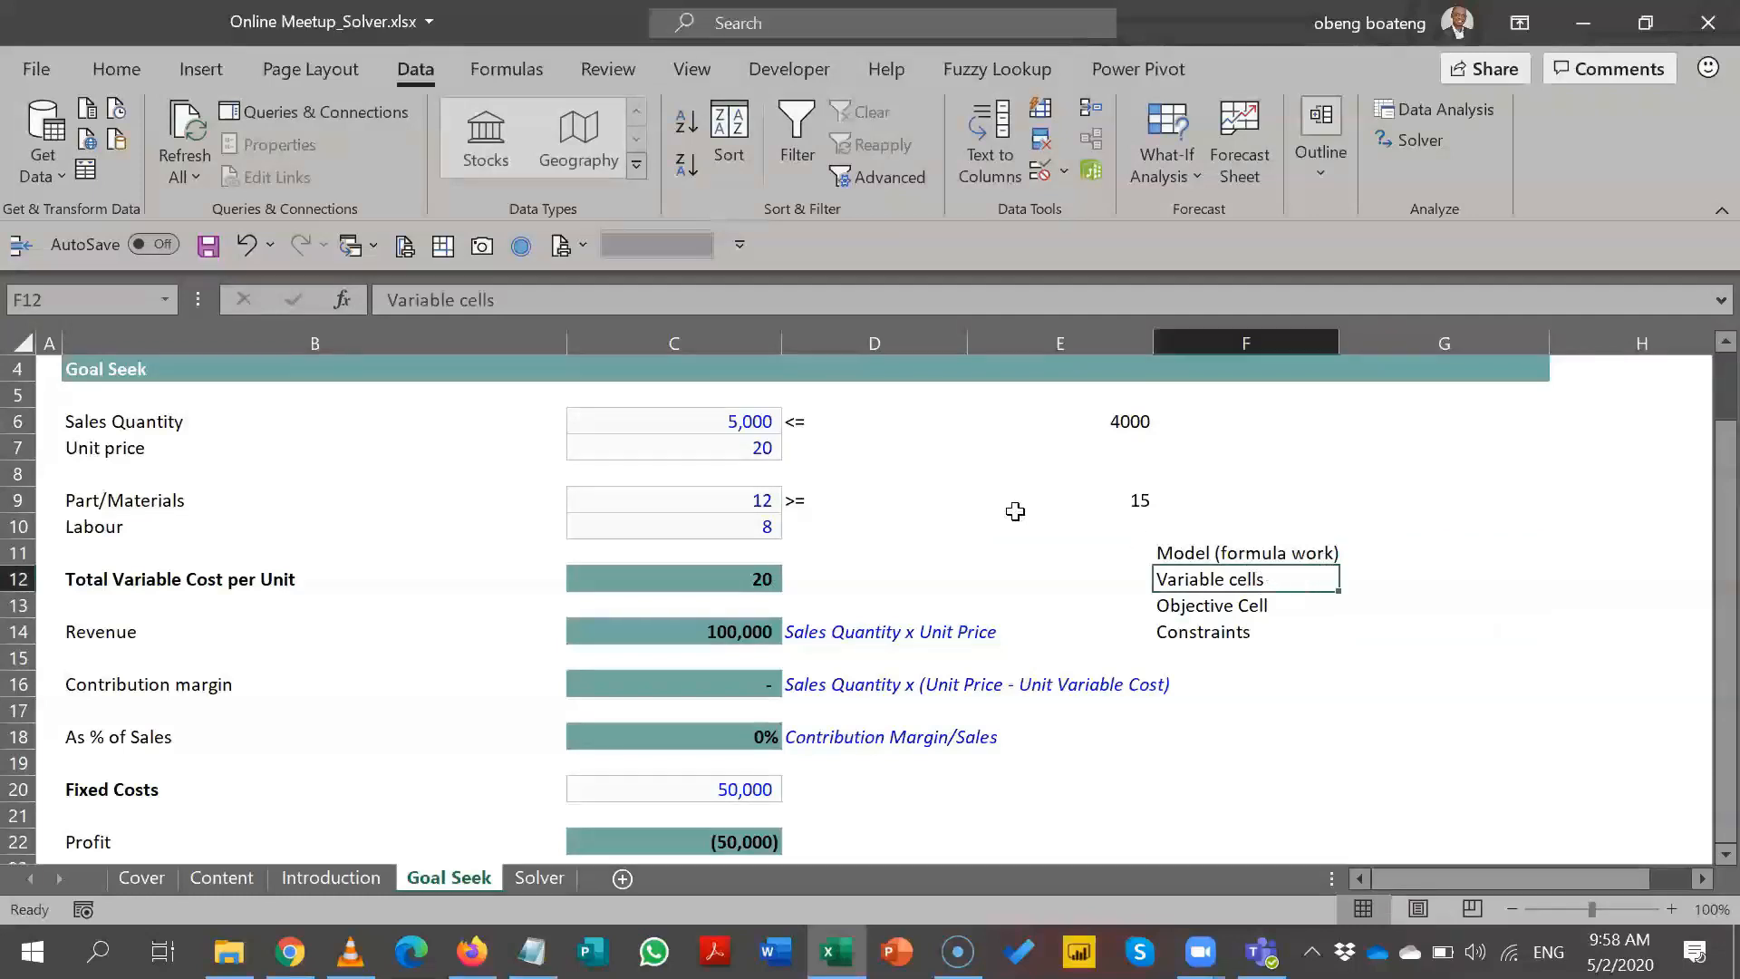
left_click(745, 414)
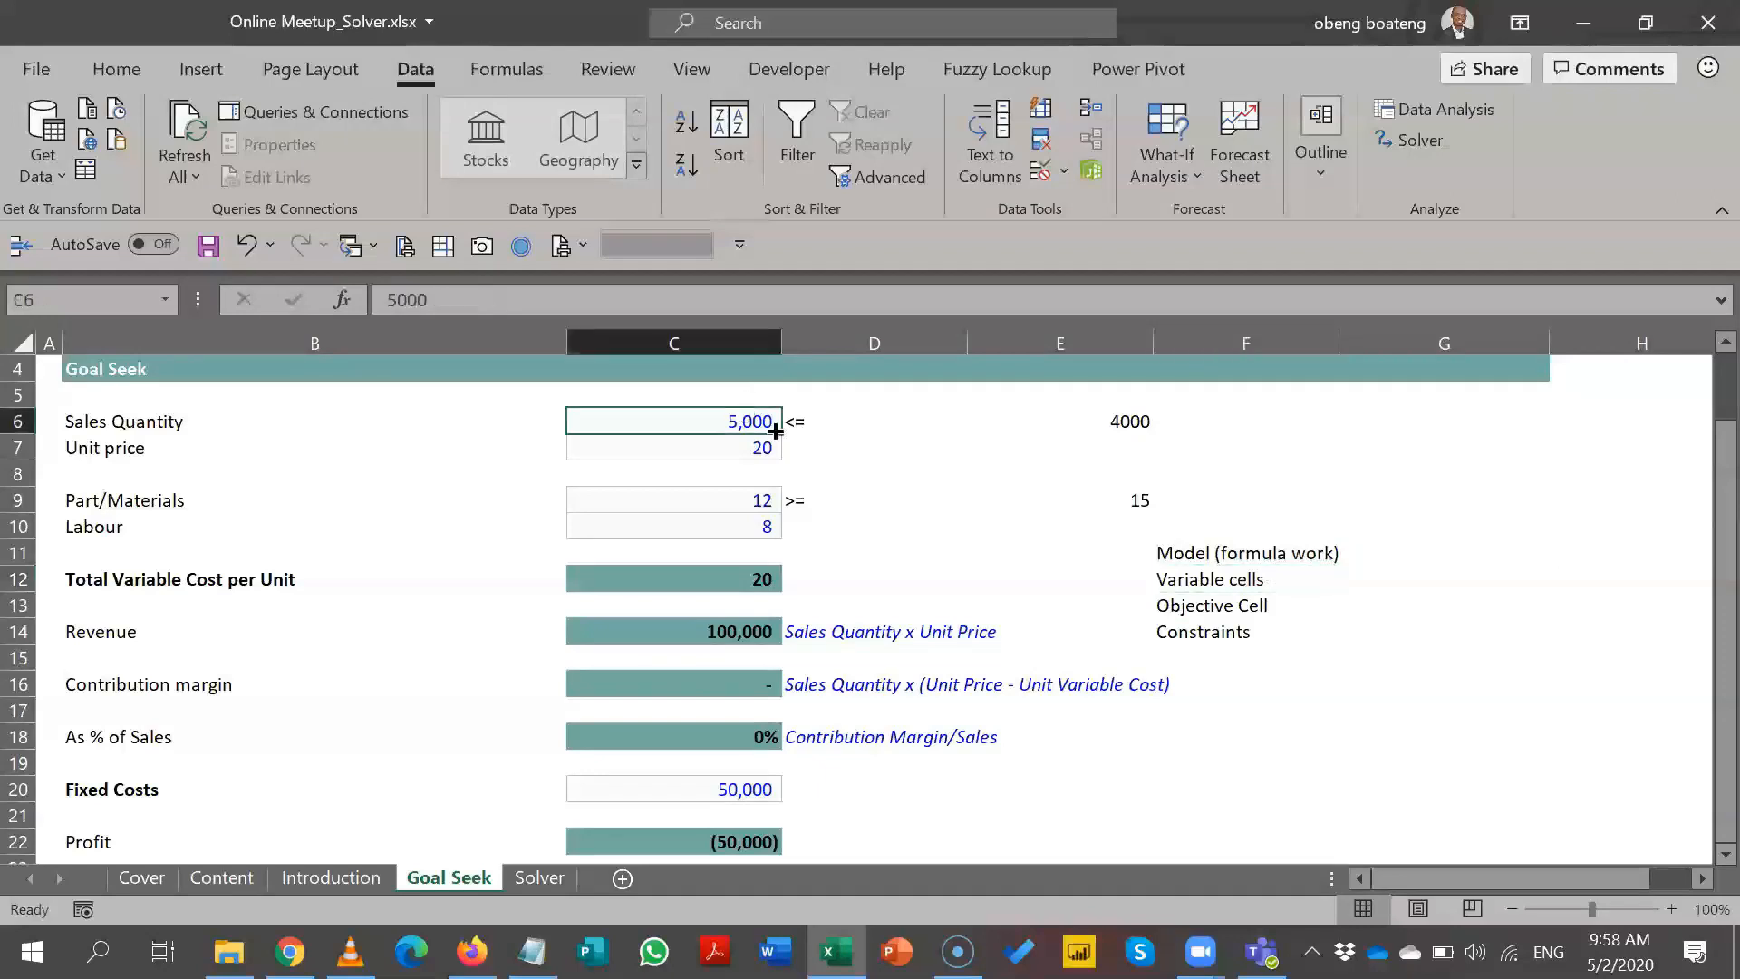
left_click(750, 498, "ctrl")
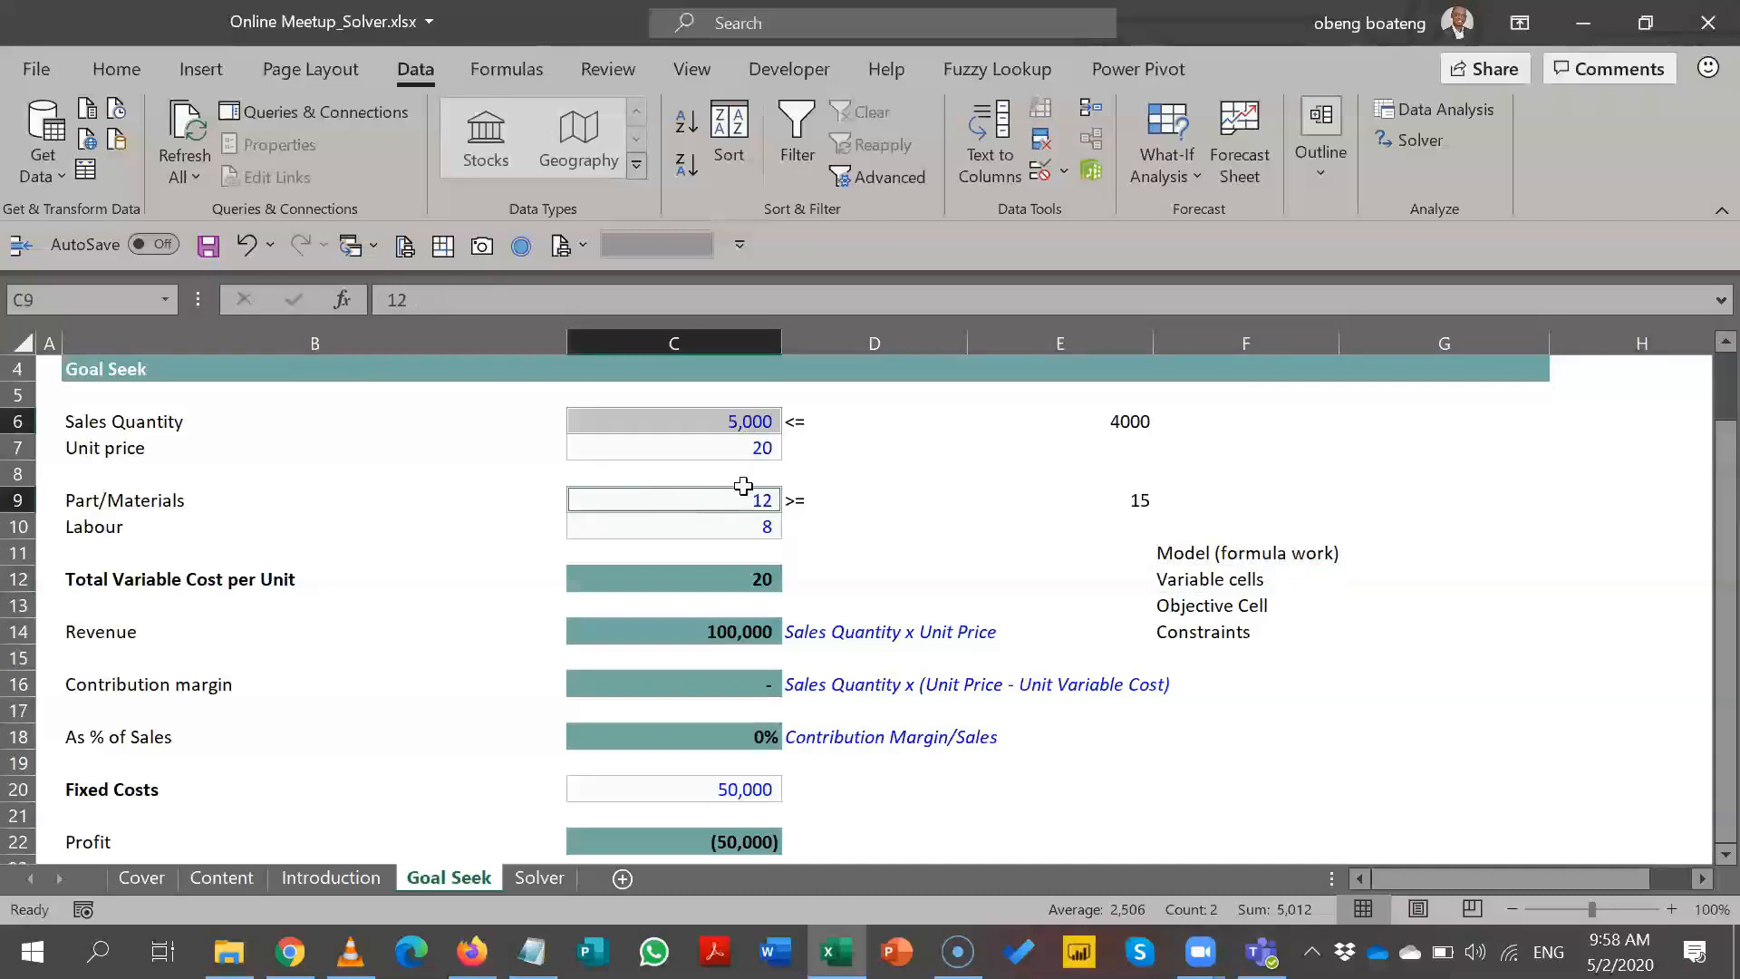
left_click(745, 451, "ctrl")
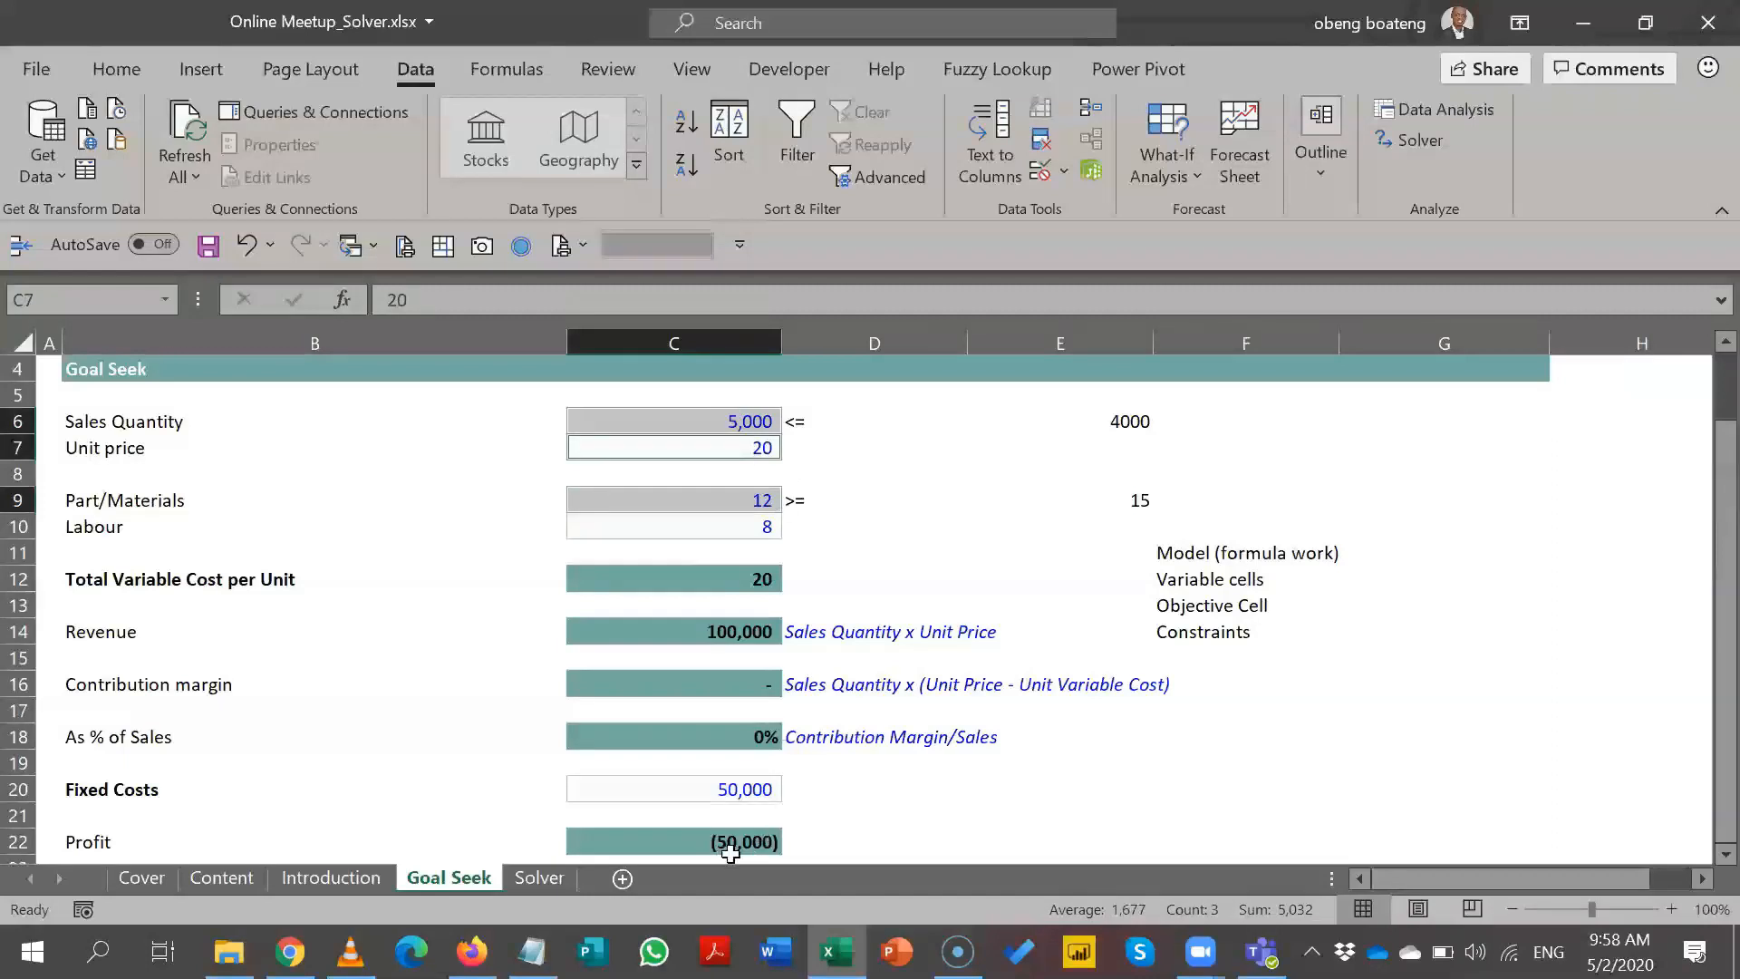
- Describe the variable cells in G12 as "Sales Qty, price, materials"
left_click(1370, 581)
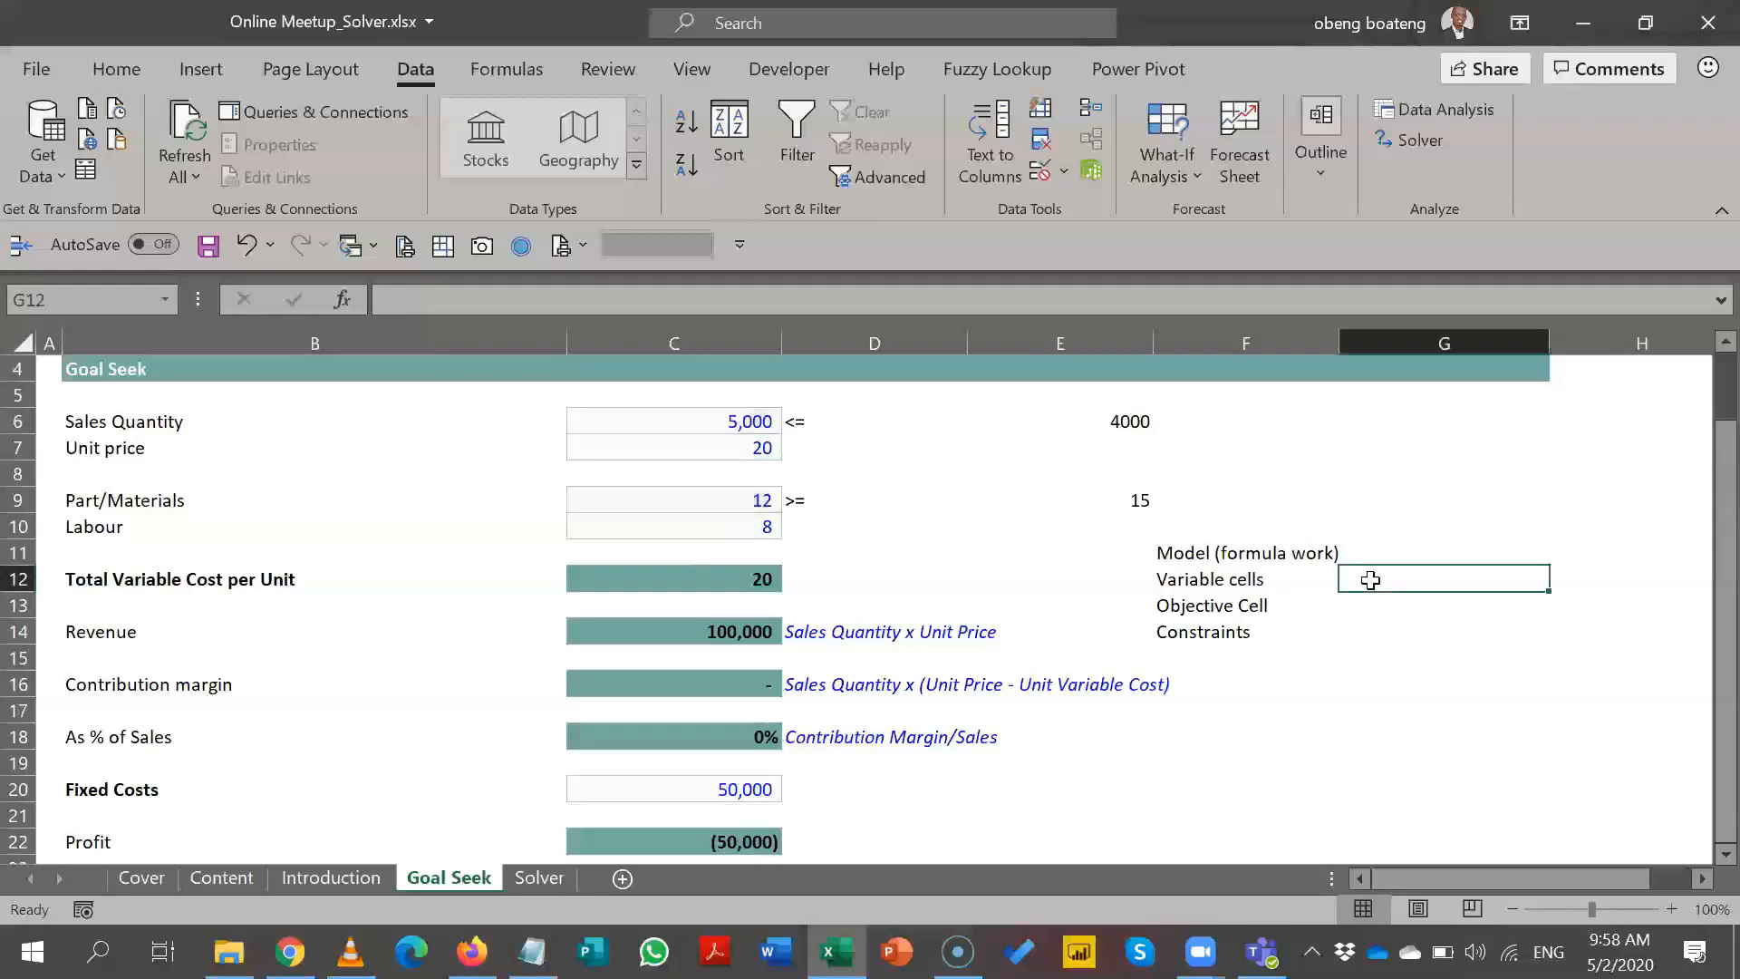
type("Sales Qty,")
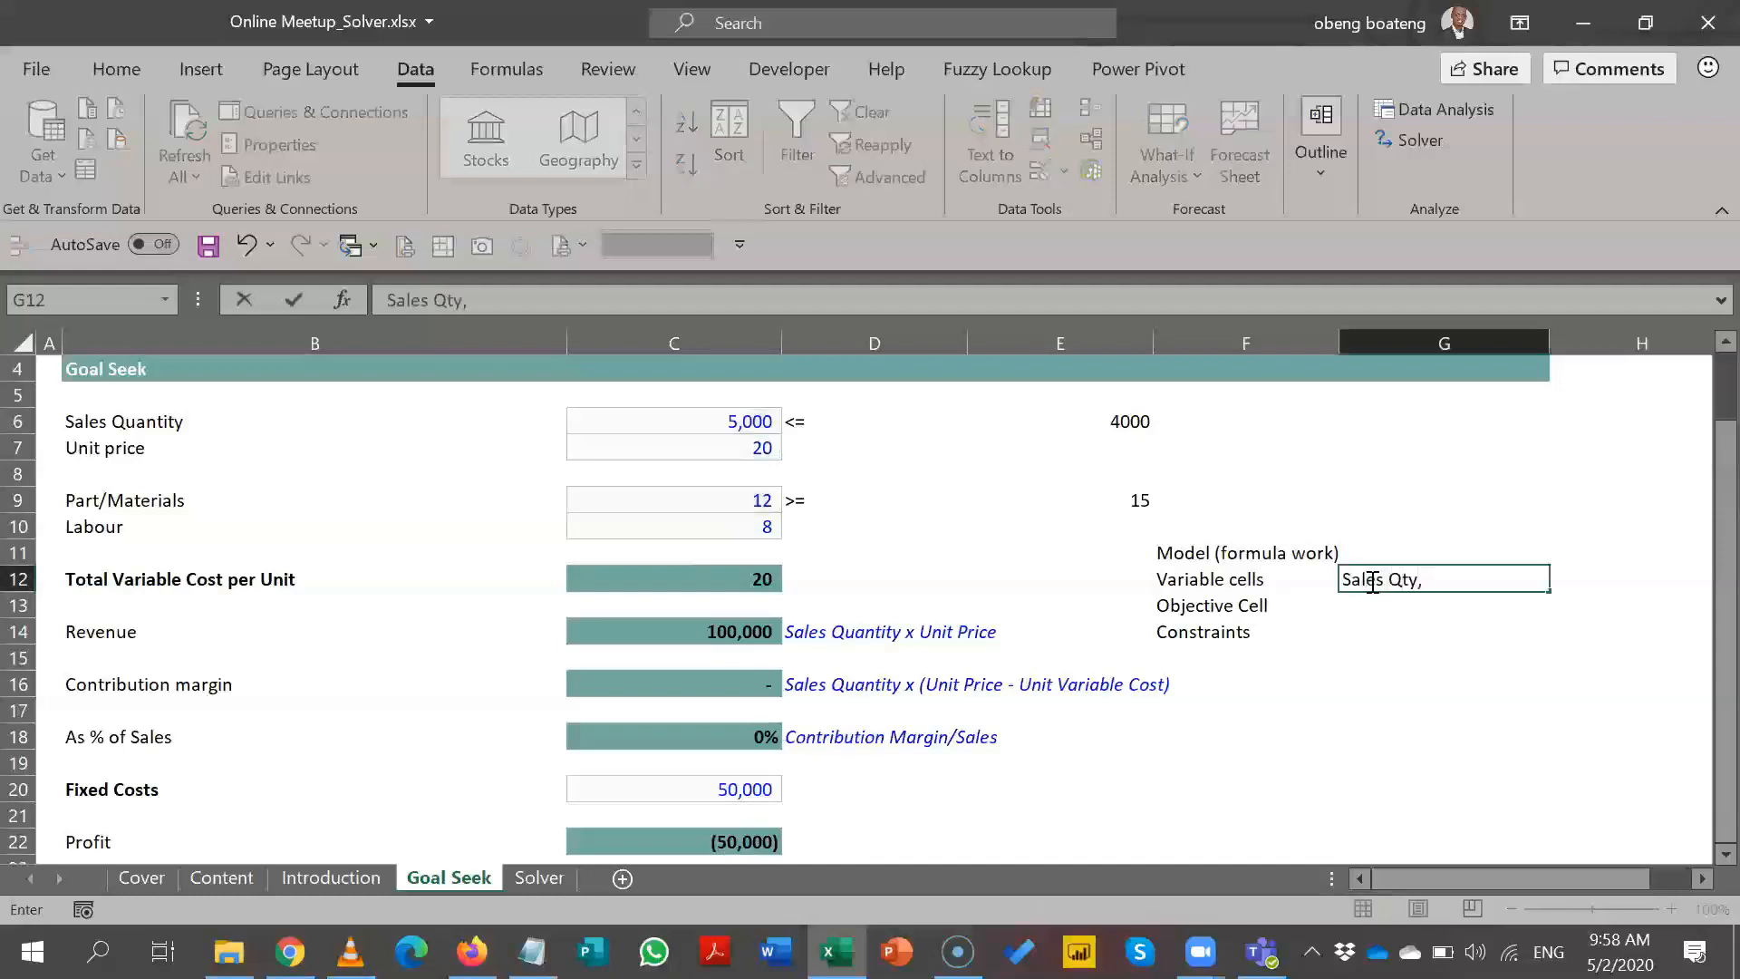
type(" price, materials")
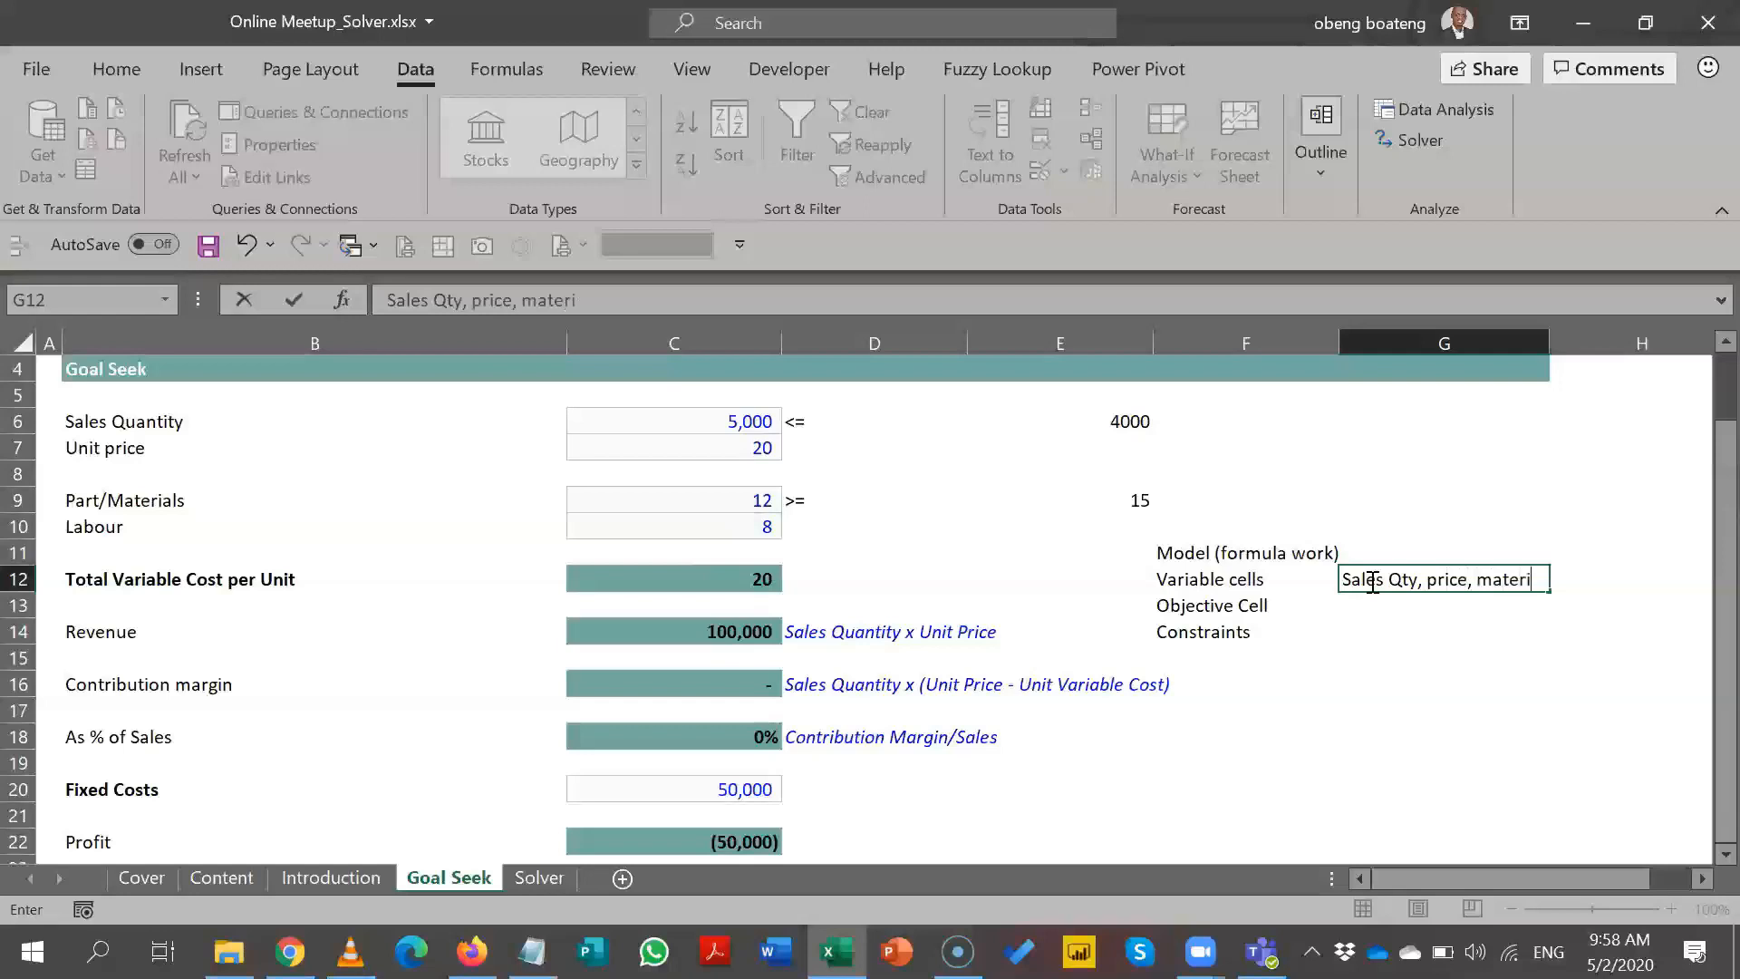
key("Return")
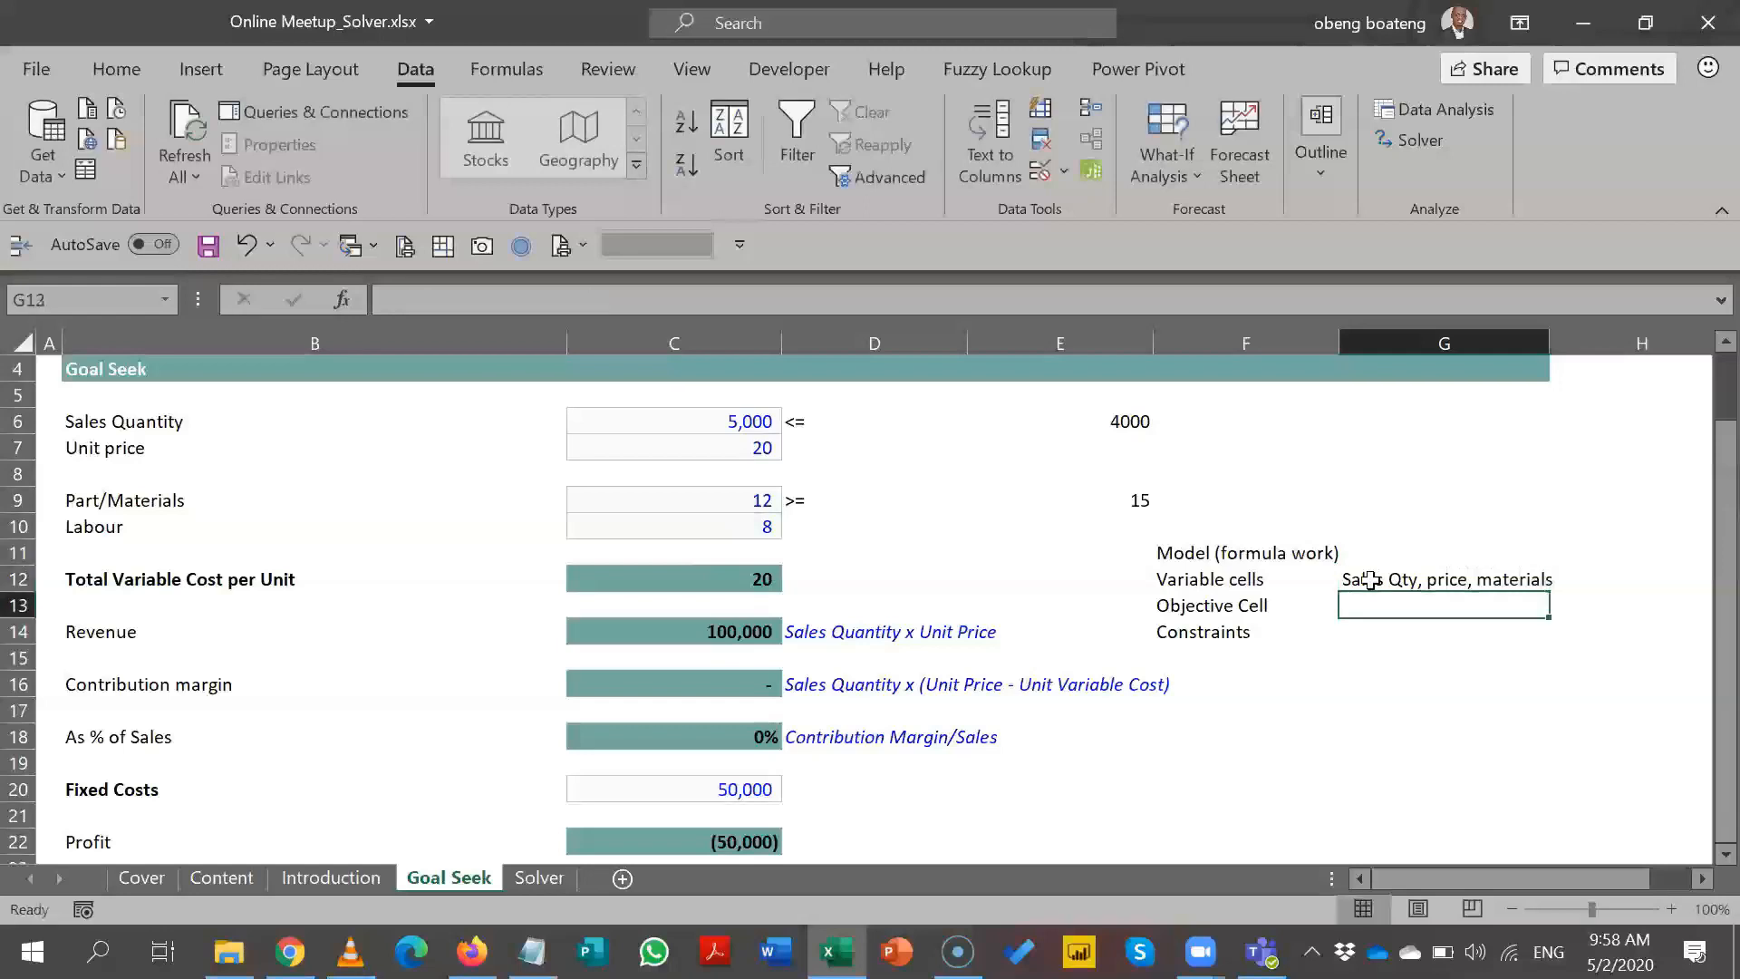
- Describe the objective cell in G13 as "Profit = 0"
type("Profit")
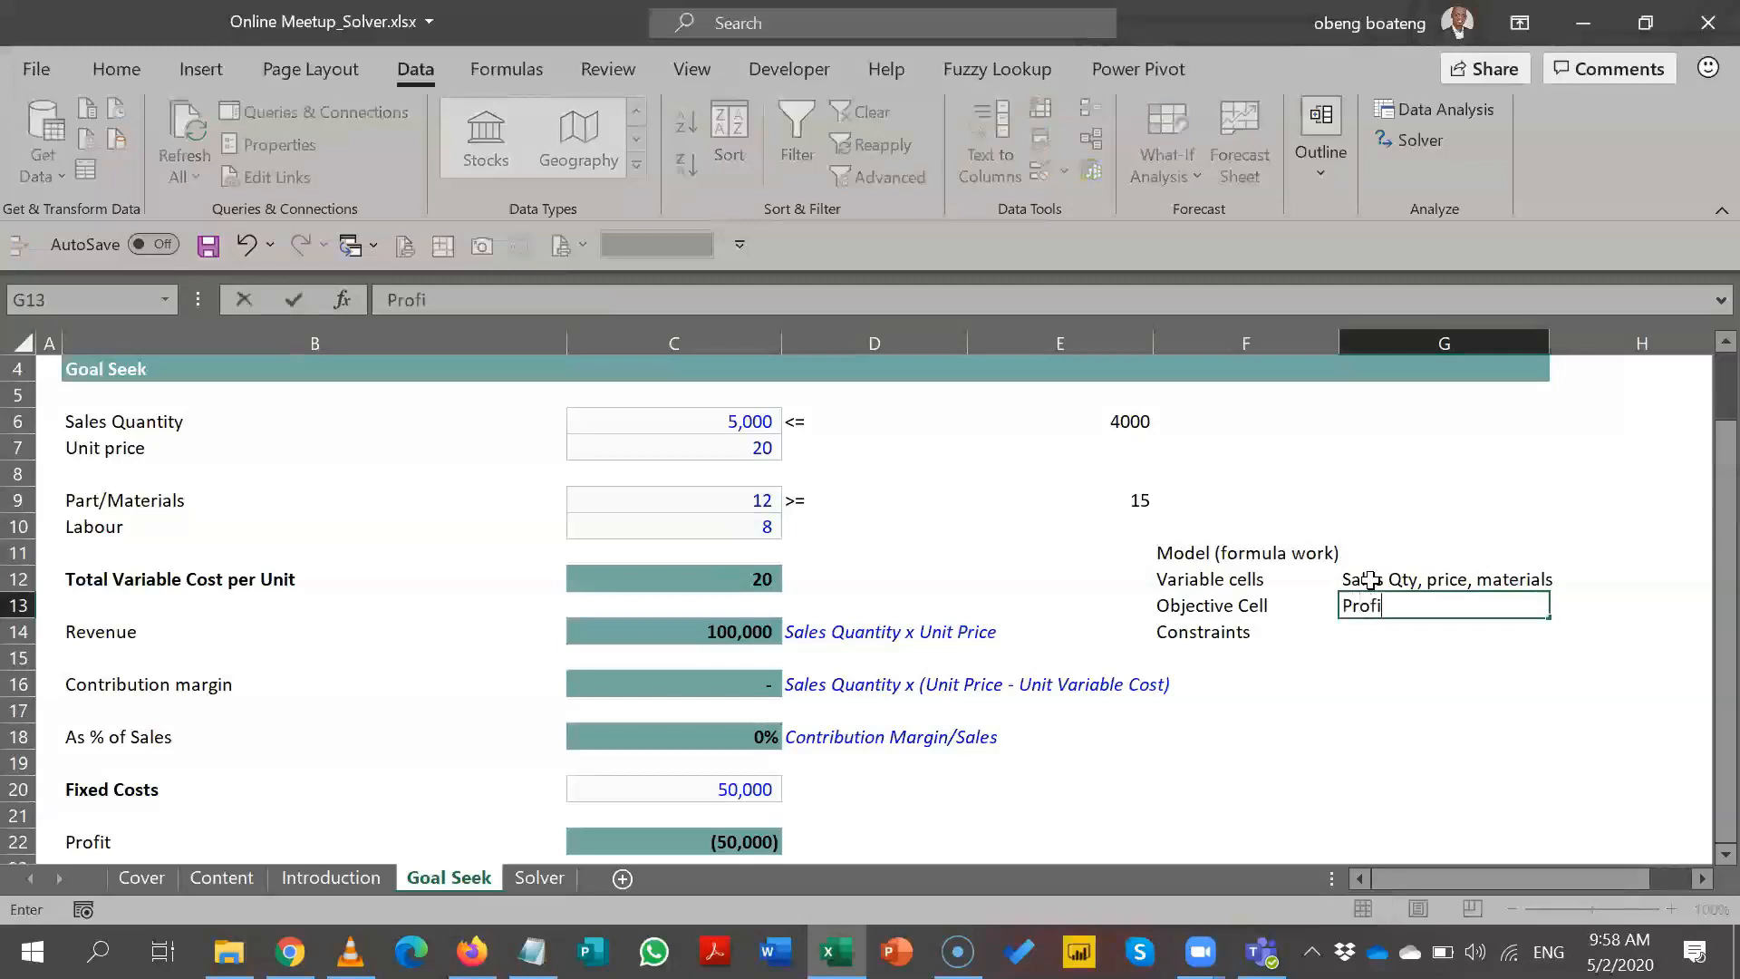
key("Return")
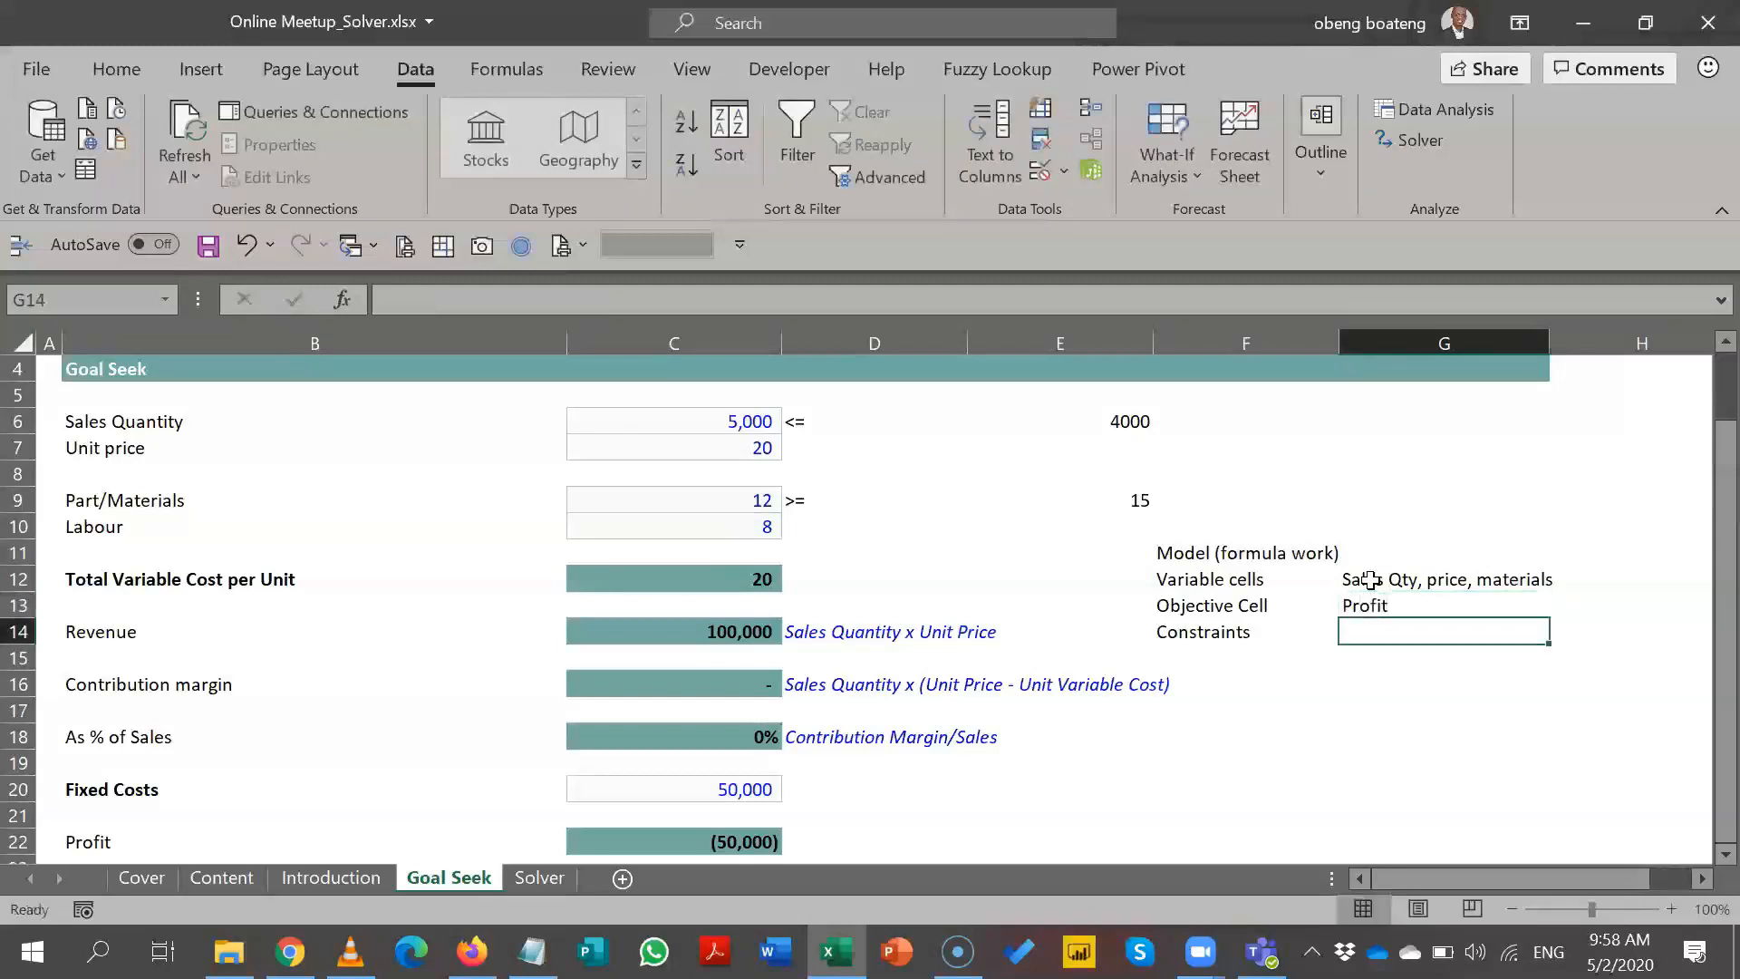
double_click(1414, 605)
type("= 0")
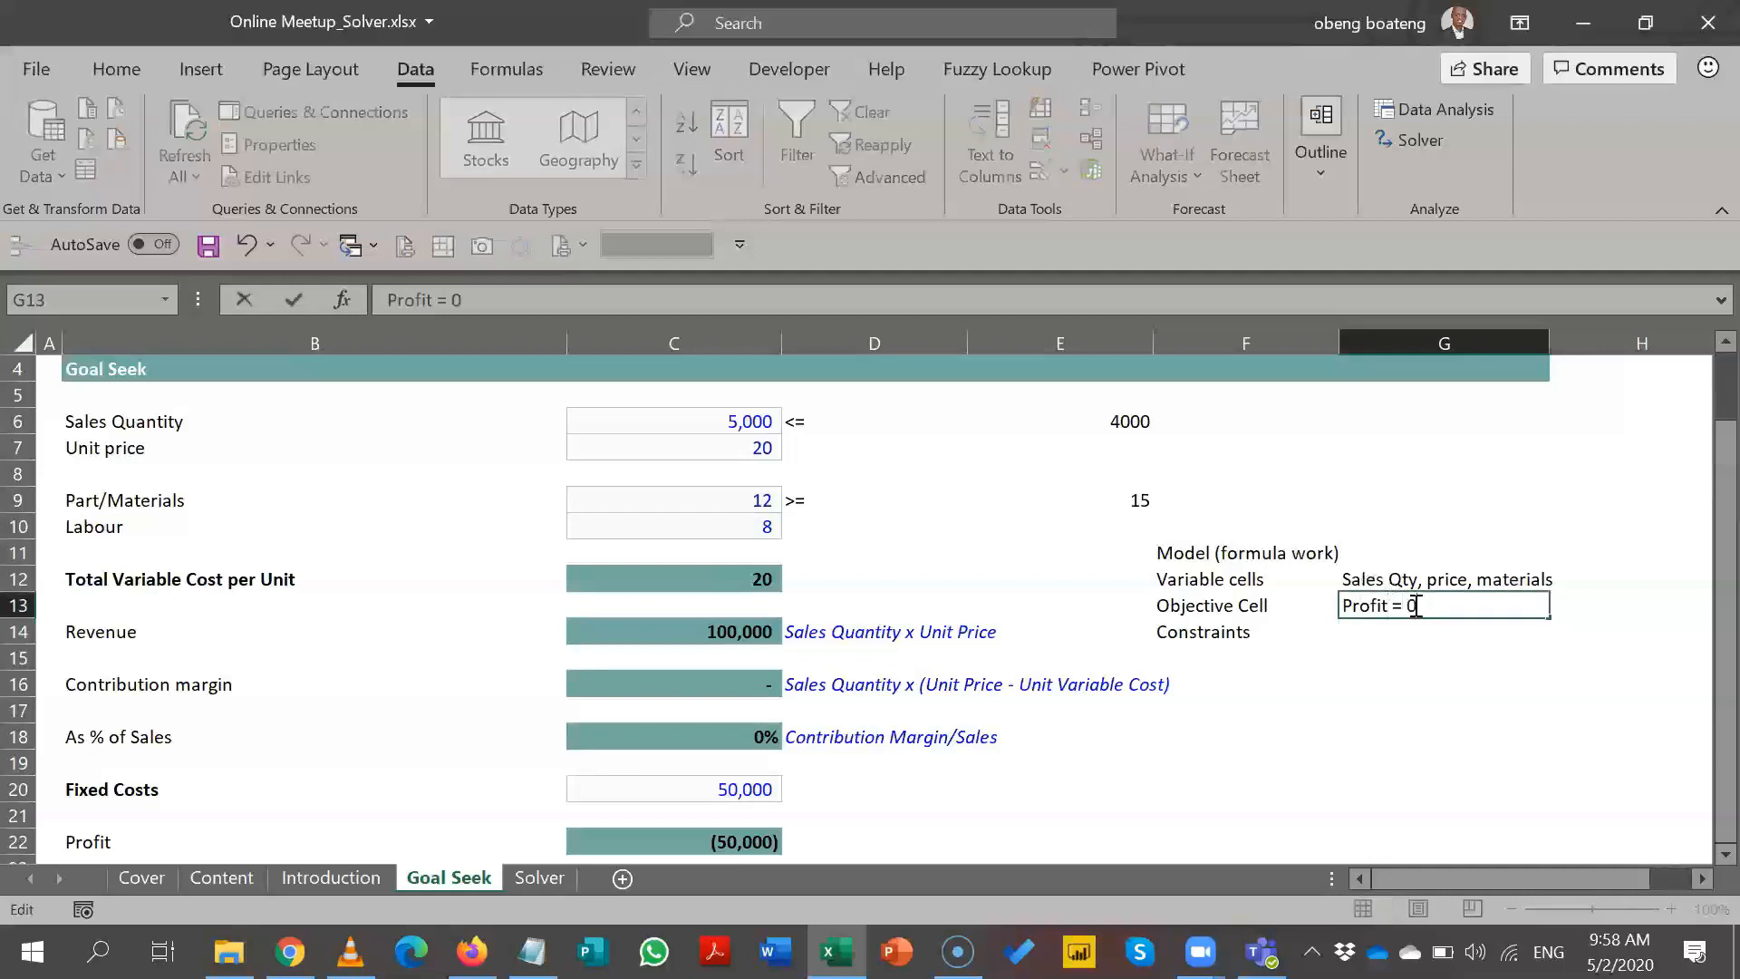
key("Return")
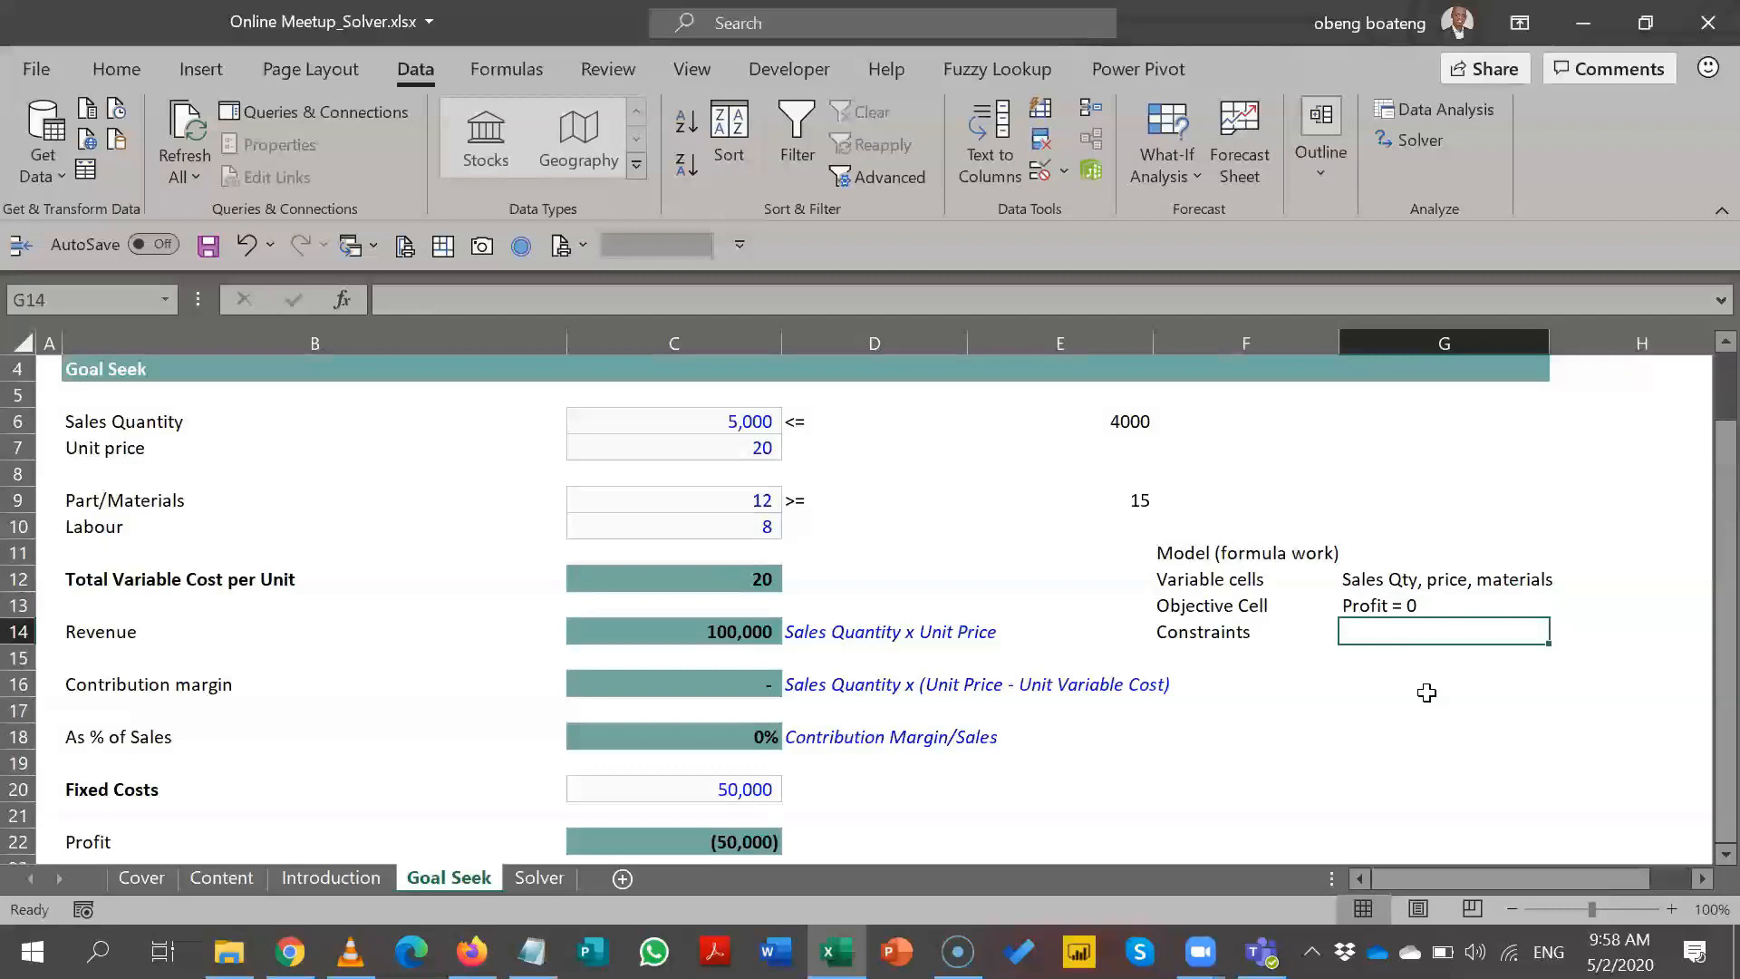
- Describe the first constraint in G14 as "Sales Qty <=4000"
type("Sales ")
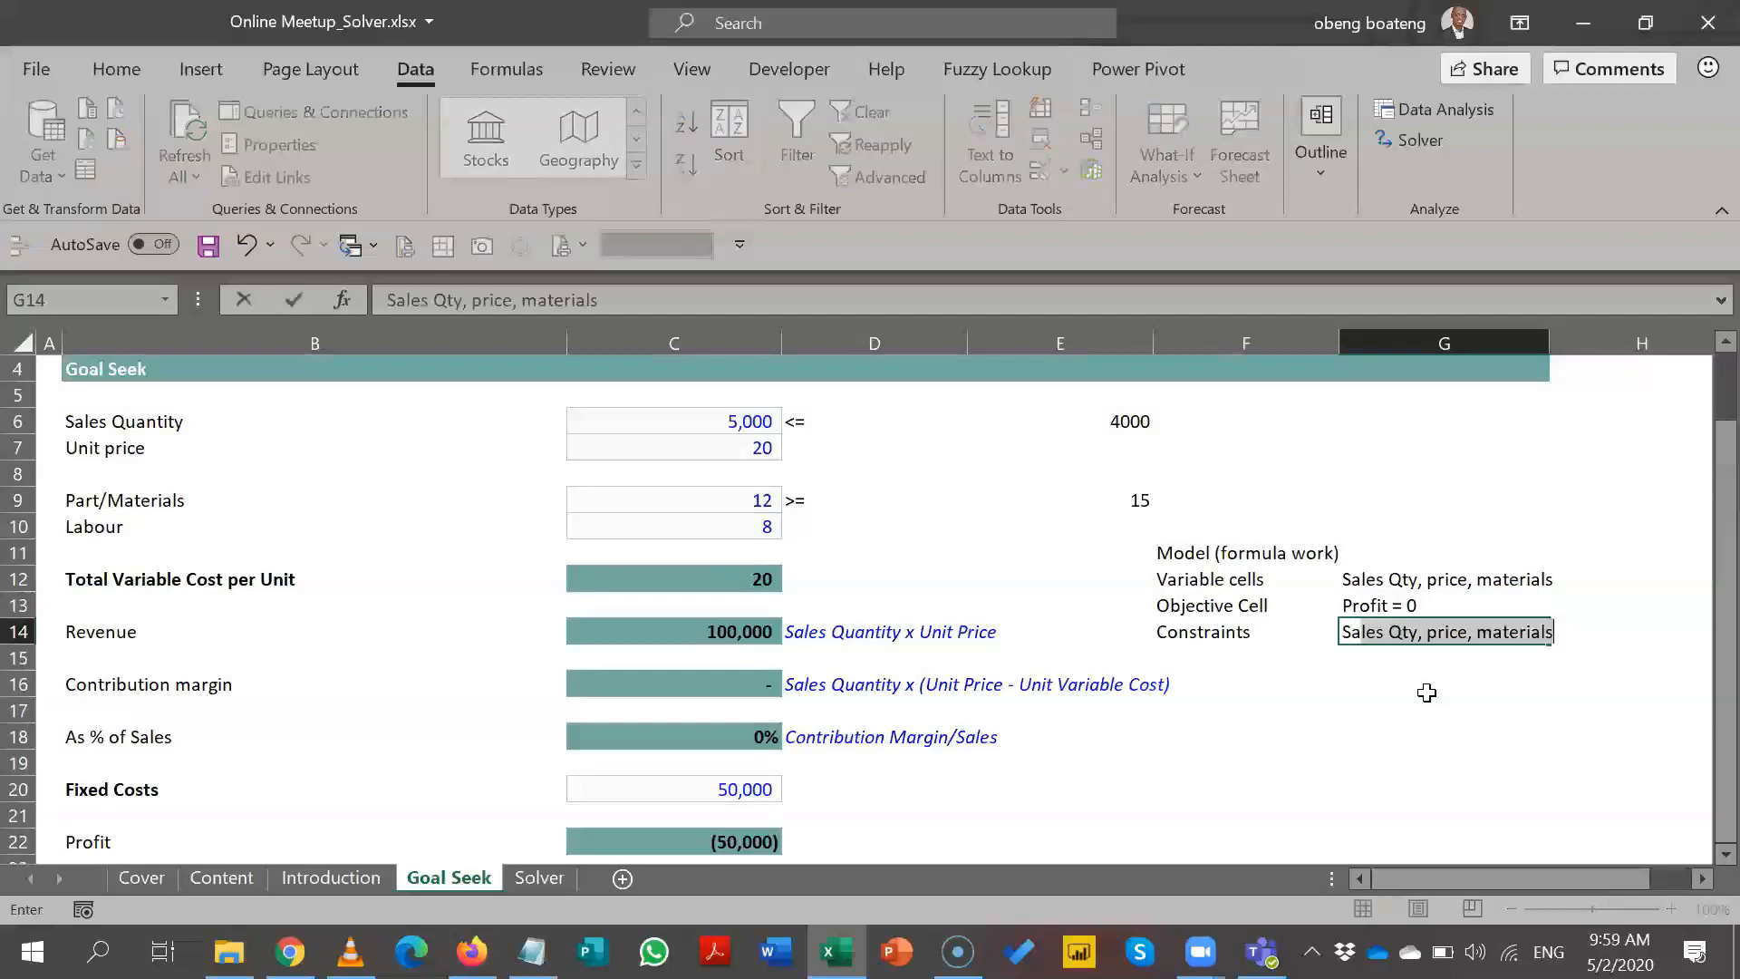
type("Qty <")
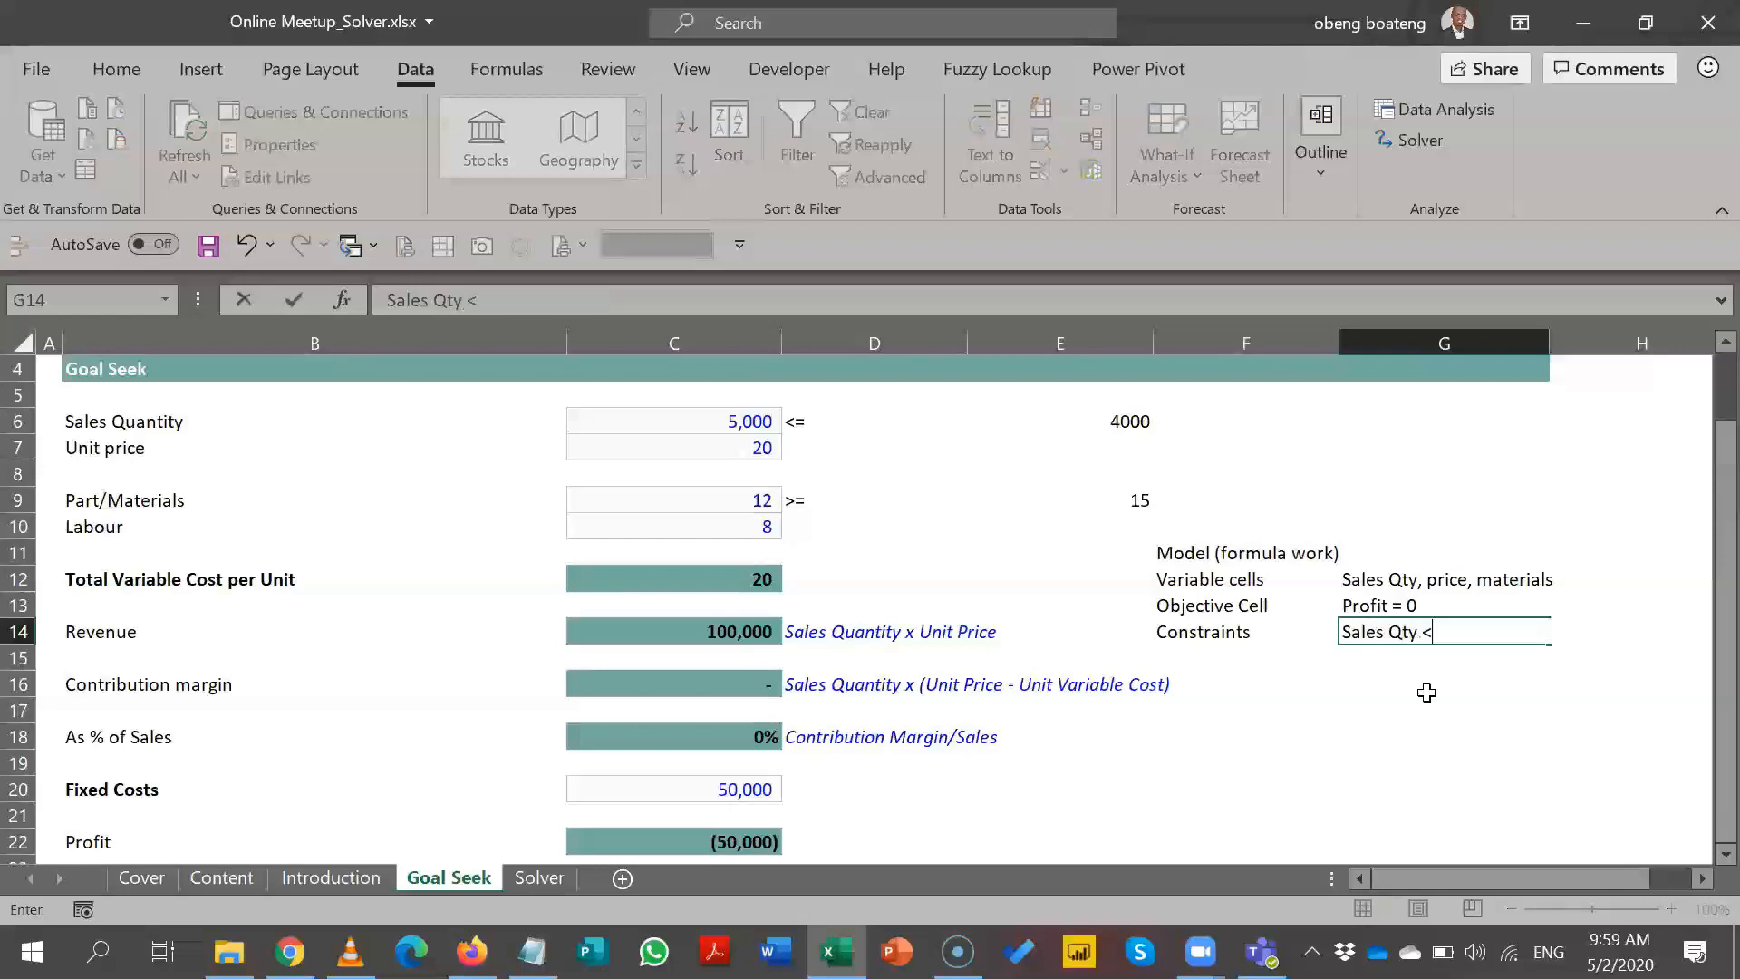
type("=4000")
key("Return")
- Copy the G14 constraint down to G15 and replace its text with "Materials >=15"
key("ctrl+d")
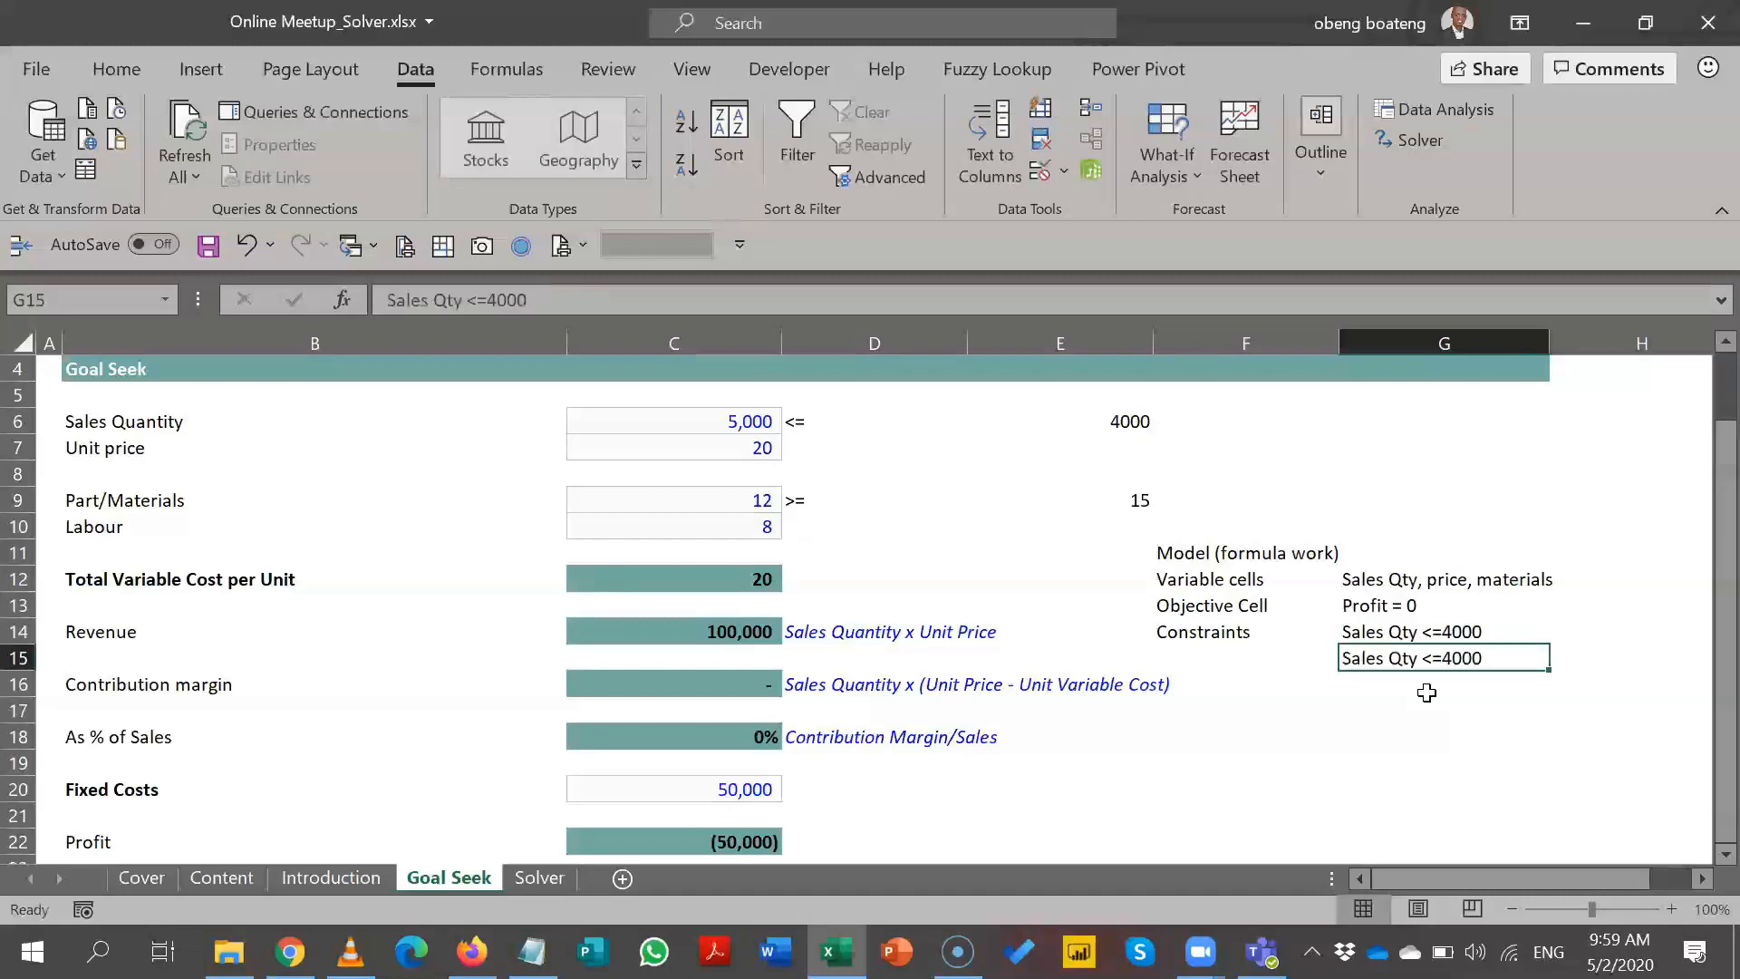
double_click(1498, 658)
key("BackSpace")
key("BackSpace")
key("BackSpace")
key("BackSpace")
key("BackSpace")
key("BackSpace")
key("BackSpace")
key("BackSpace")
key("BackSpace")
key("BackSpace")
key("BackSpace")
key("BackSpace")
key("BackSpace")
key("BackSpace")
key("BackSpace")
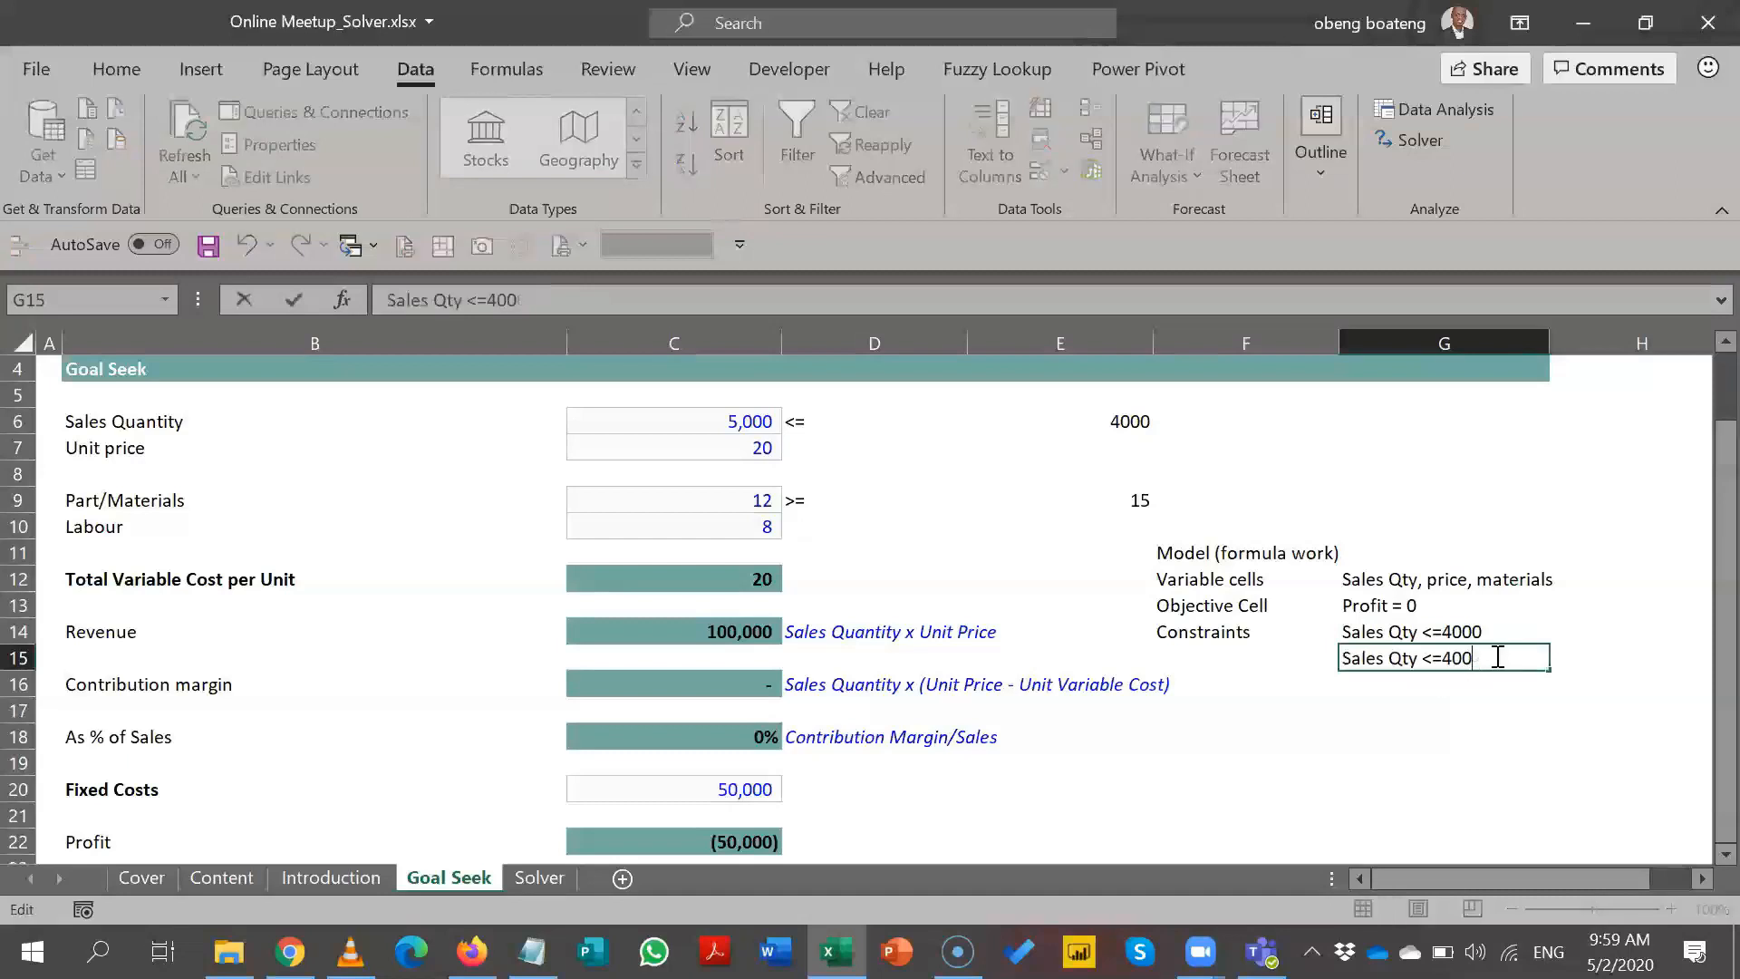
key("BackSpace")
type("MAteria")
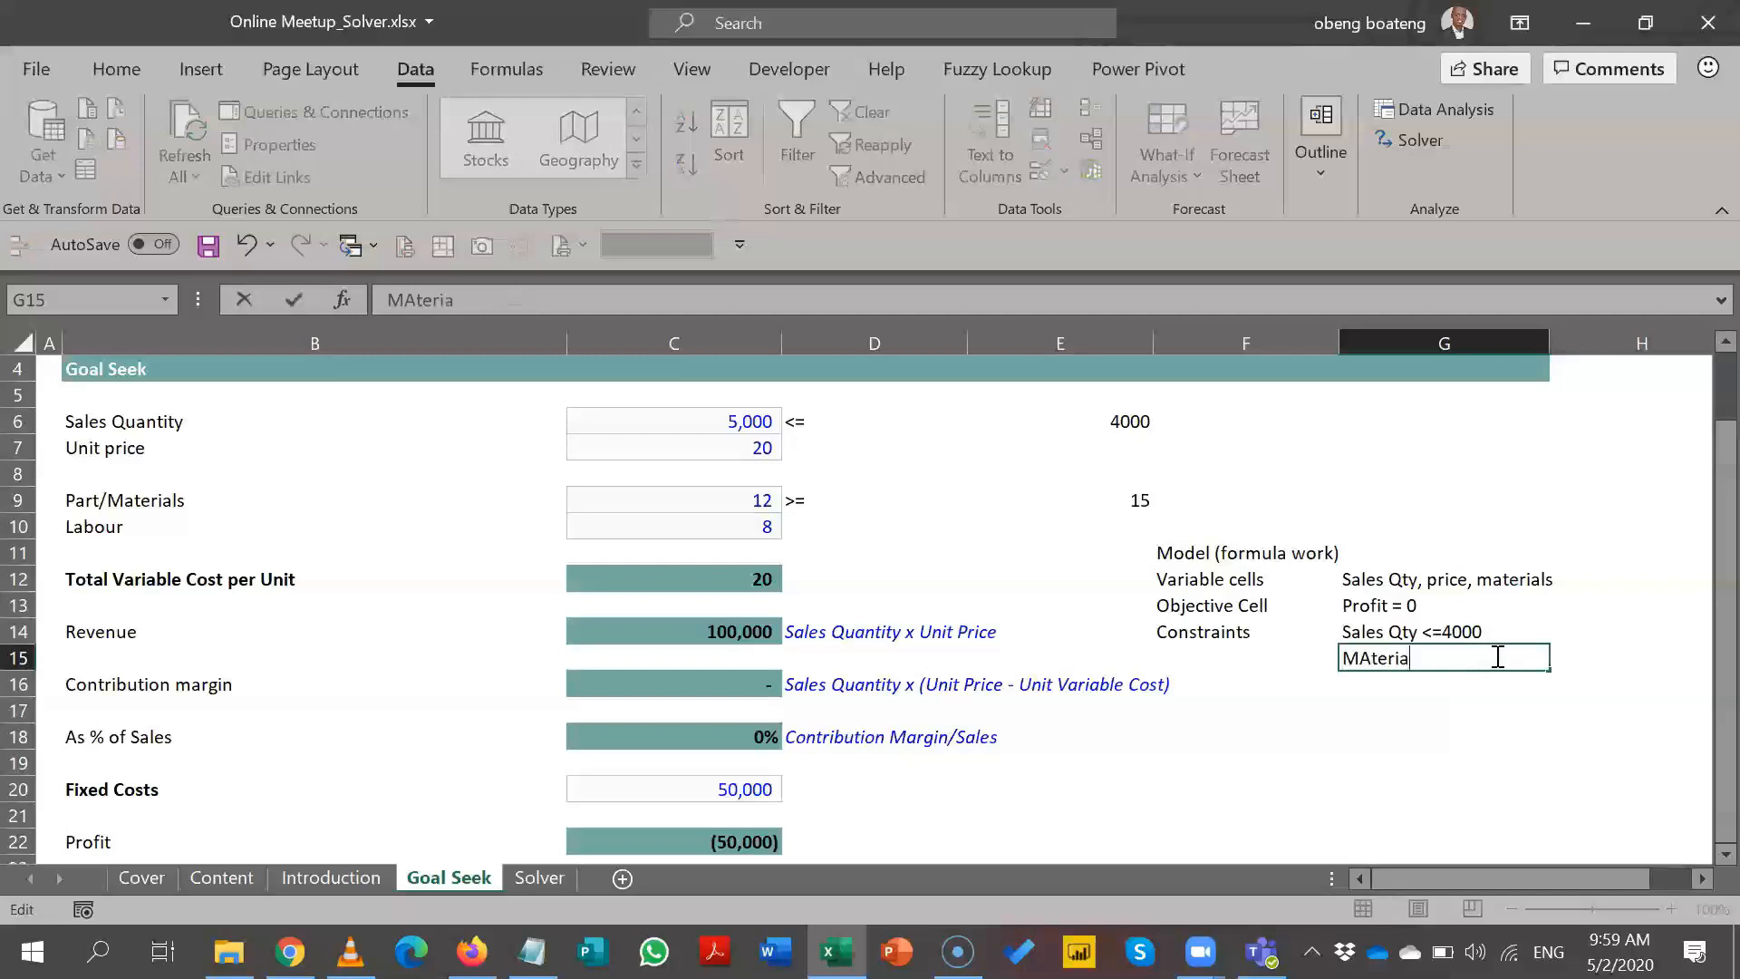
type("ls >=15")
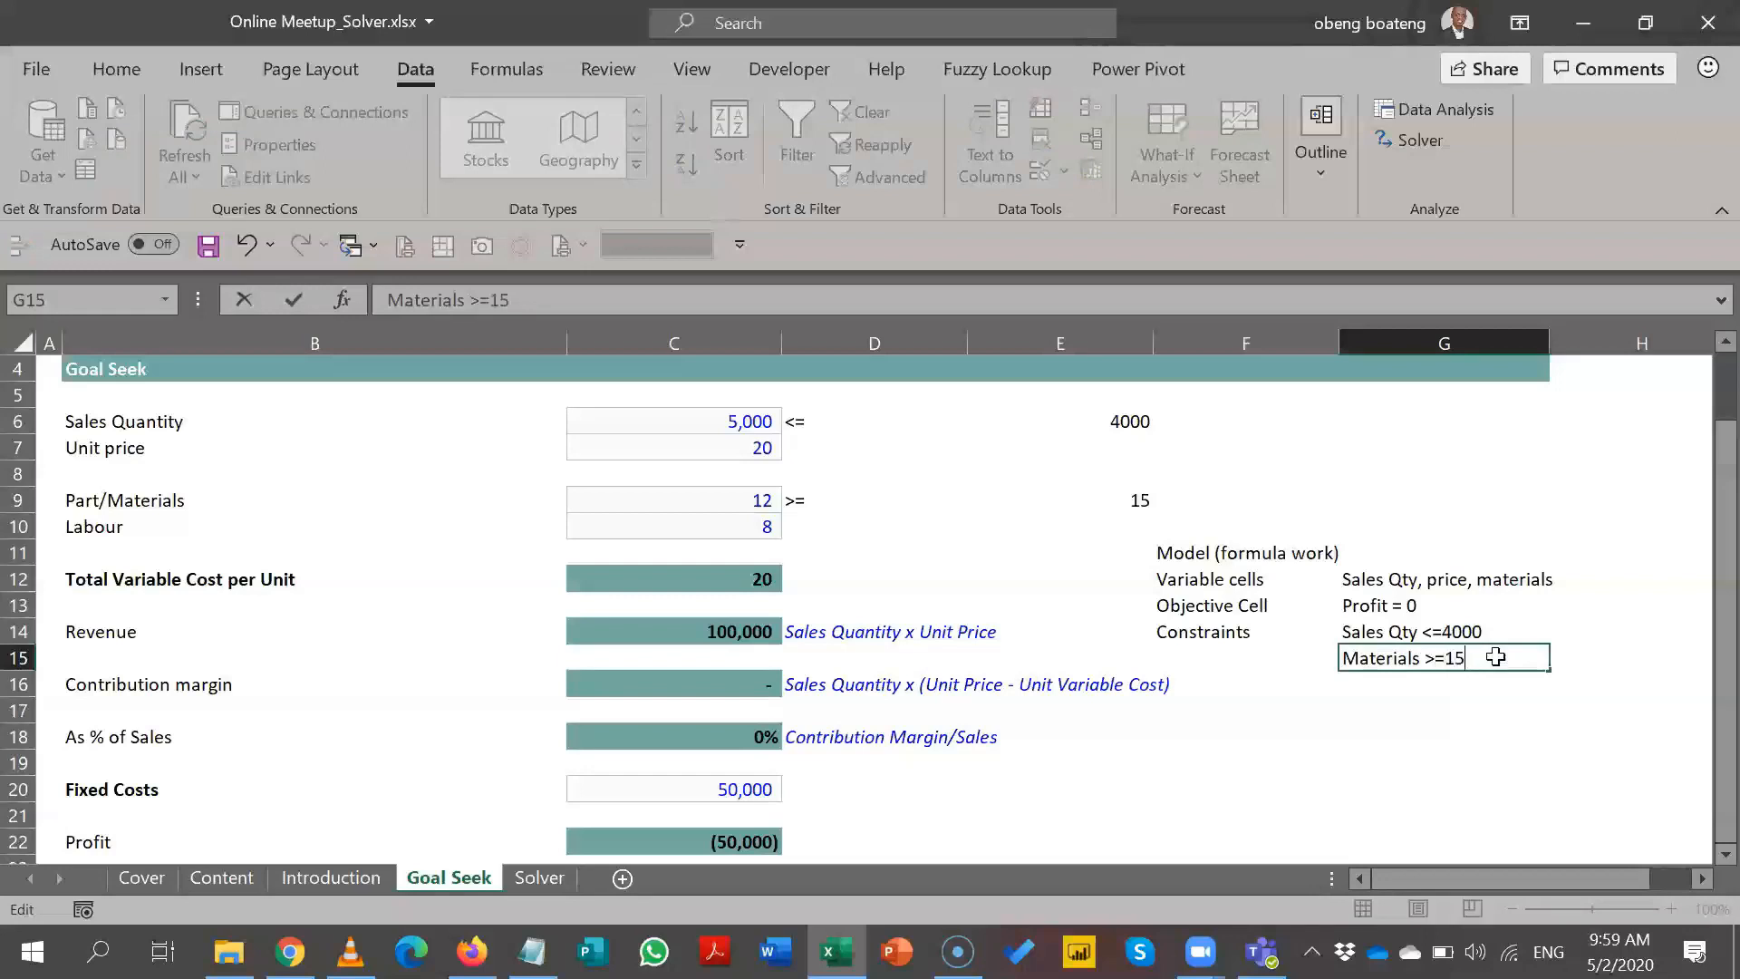
key("Return")
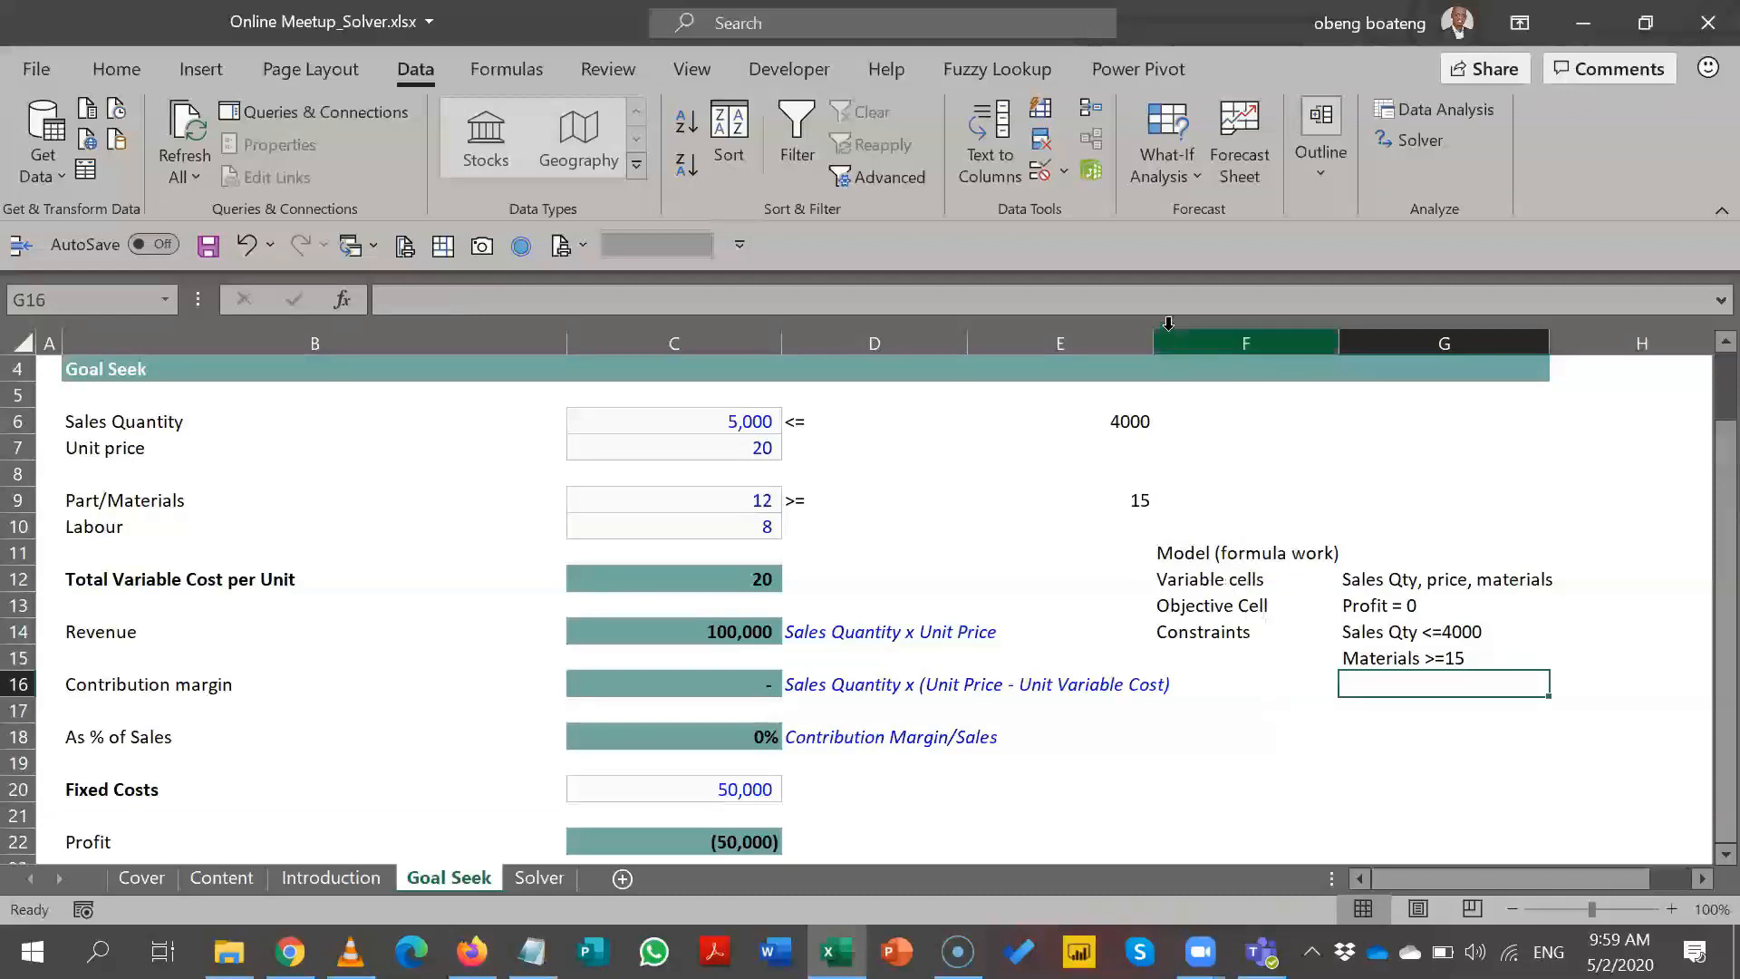
left_click(1387, 143)
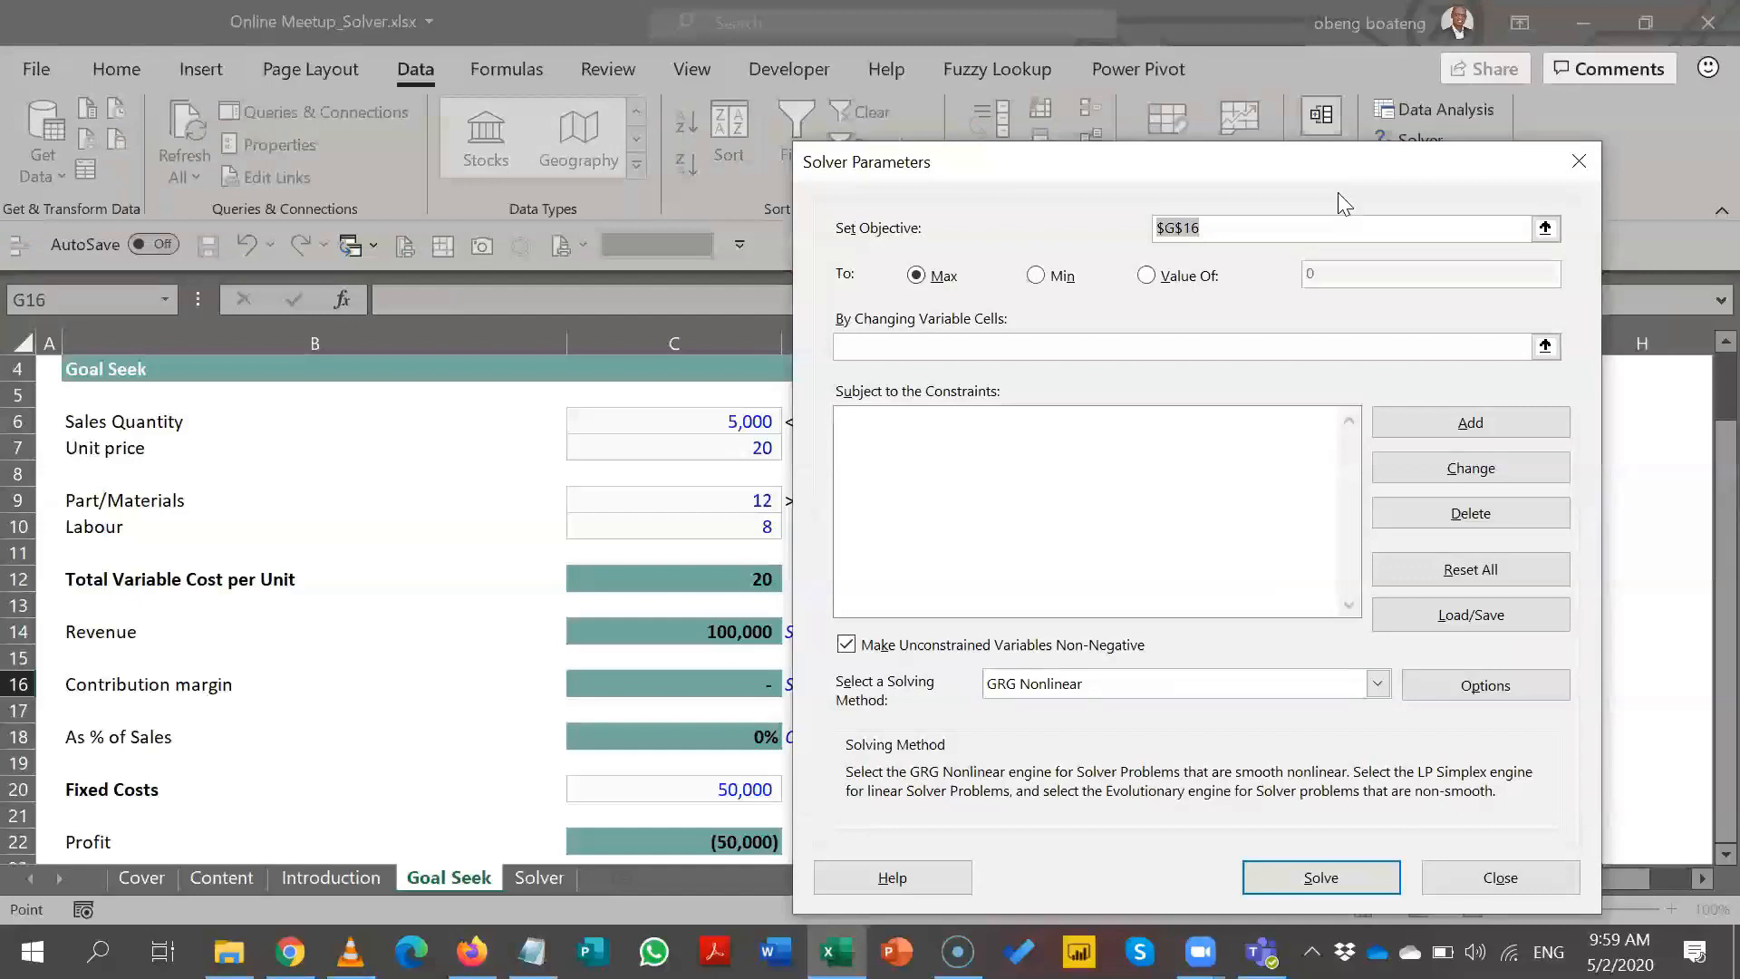
left_click_drag(1339, 193, 1252, 135)
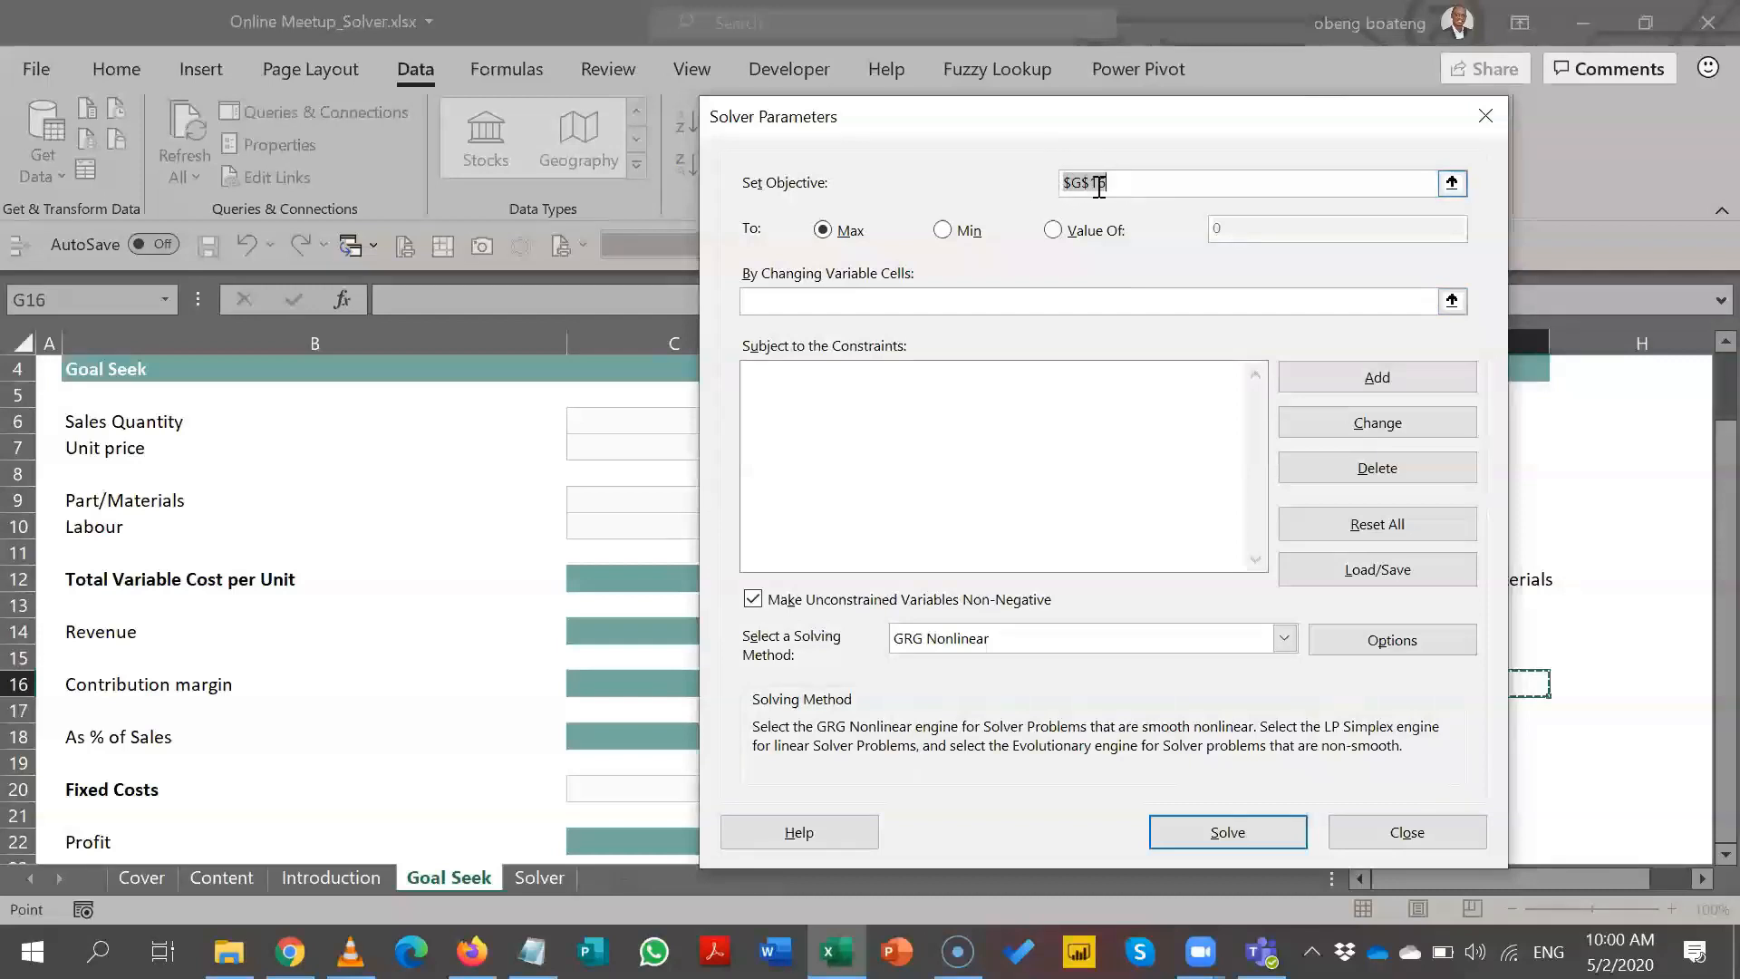
left_click(1485, 117)
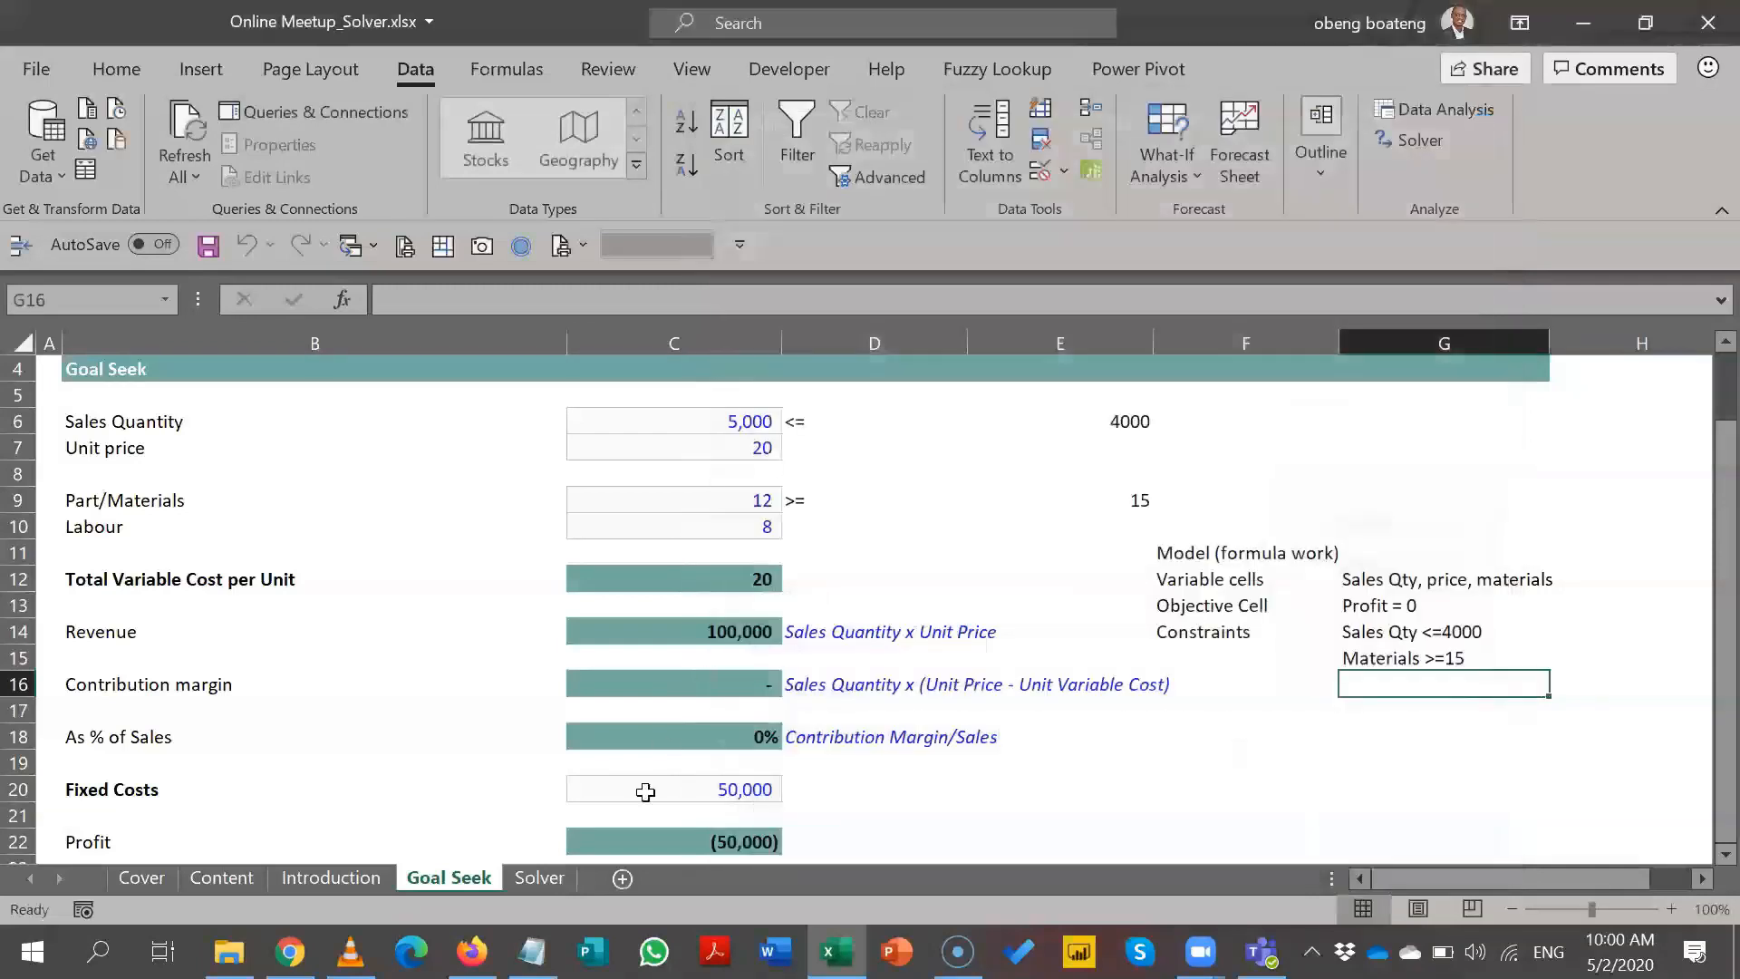
- Start Solver and set the profit cell C22 as the objective with a target value of 0
left_click(646, 840)
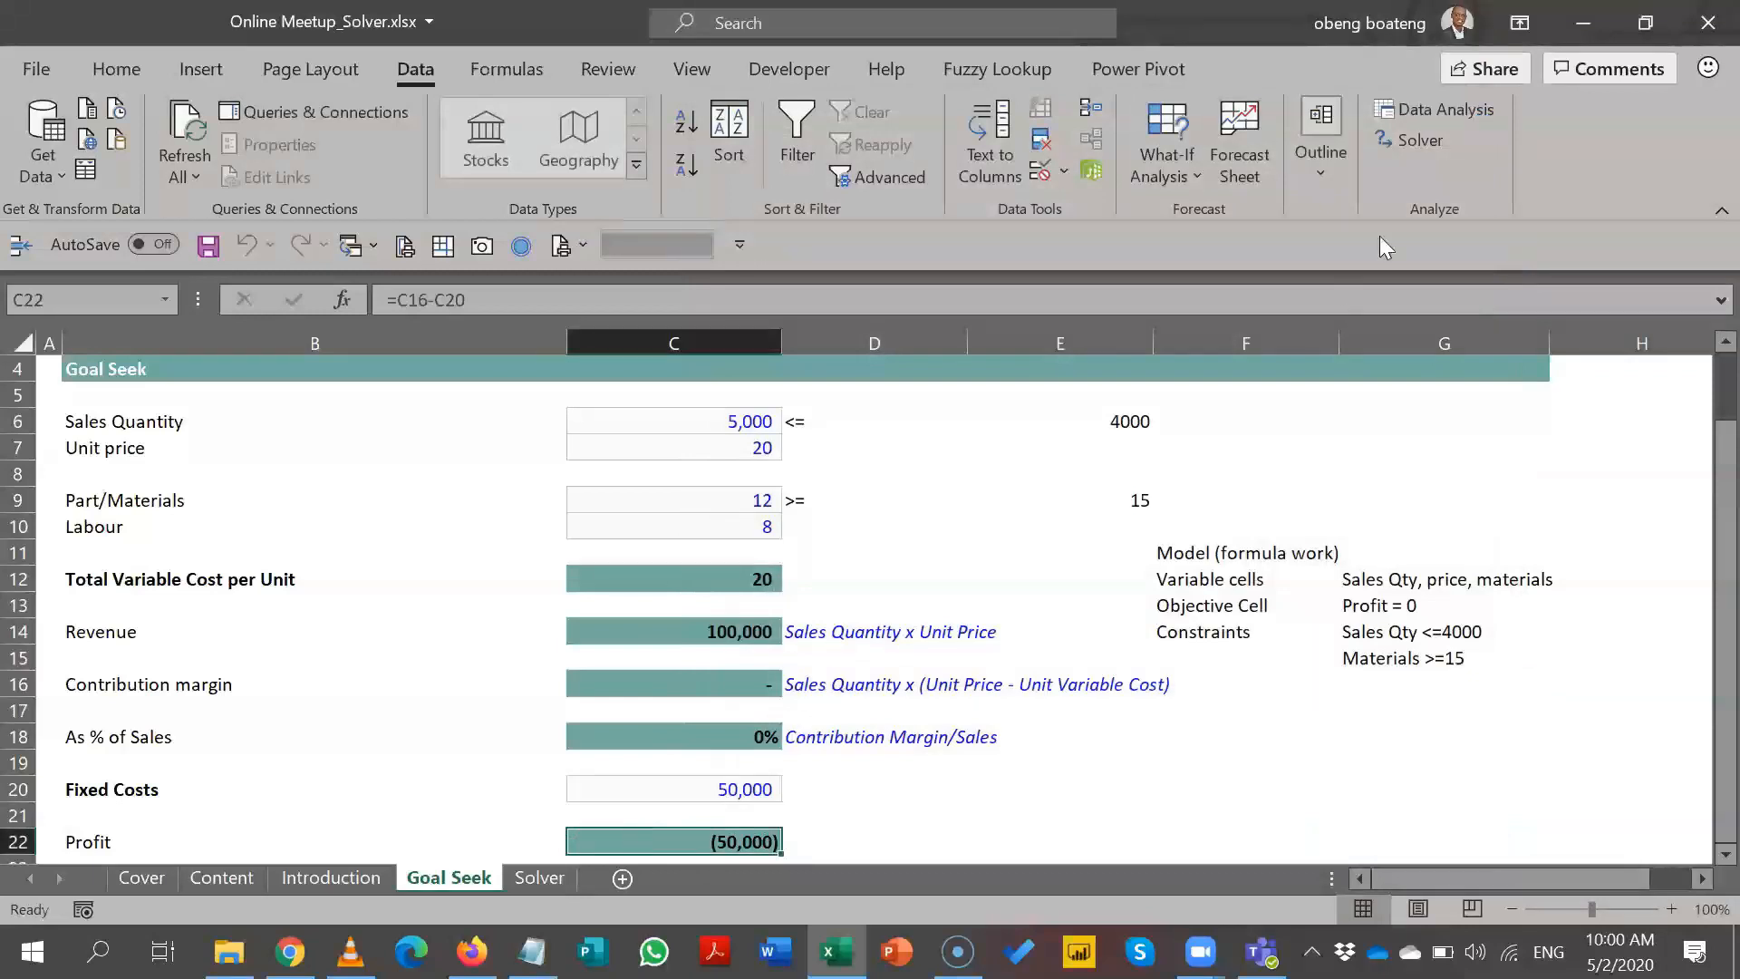
left_click(1392, 136)
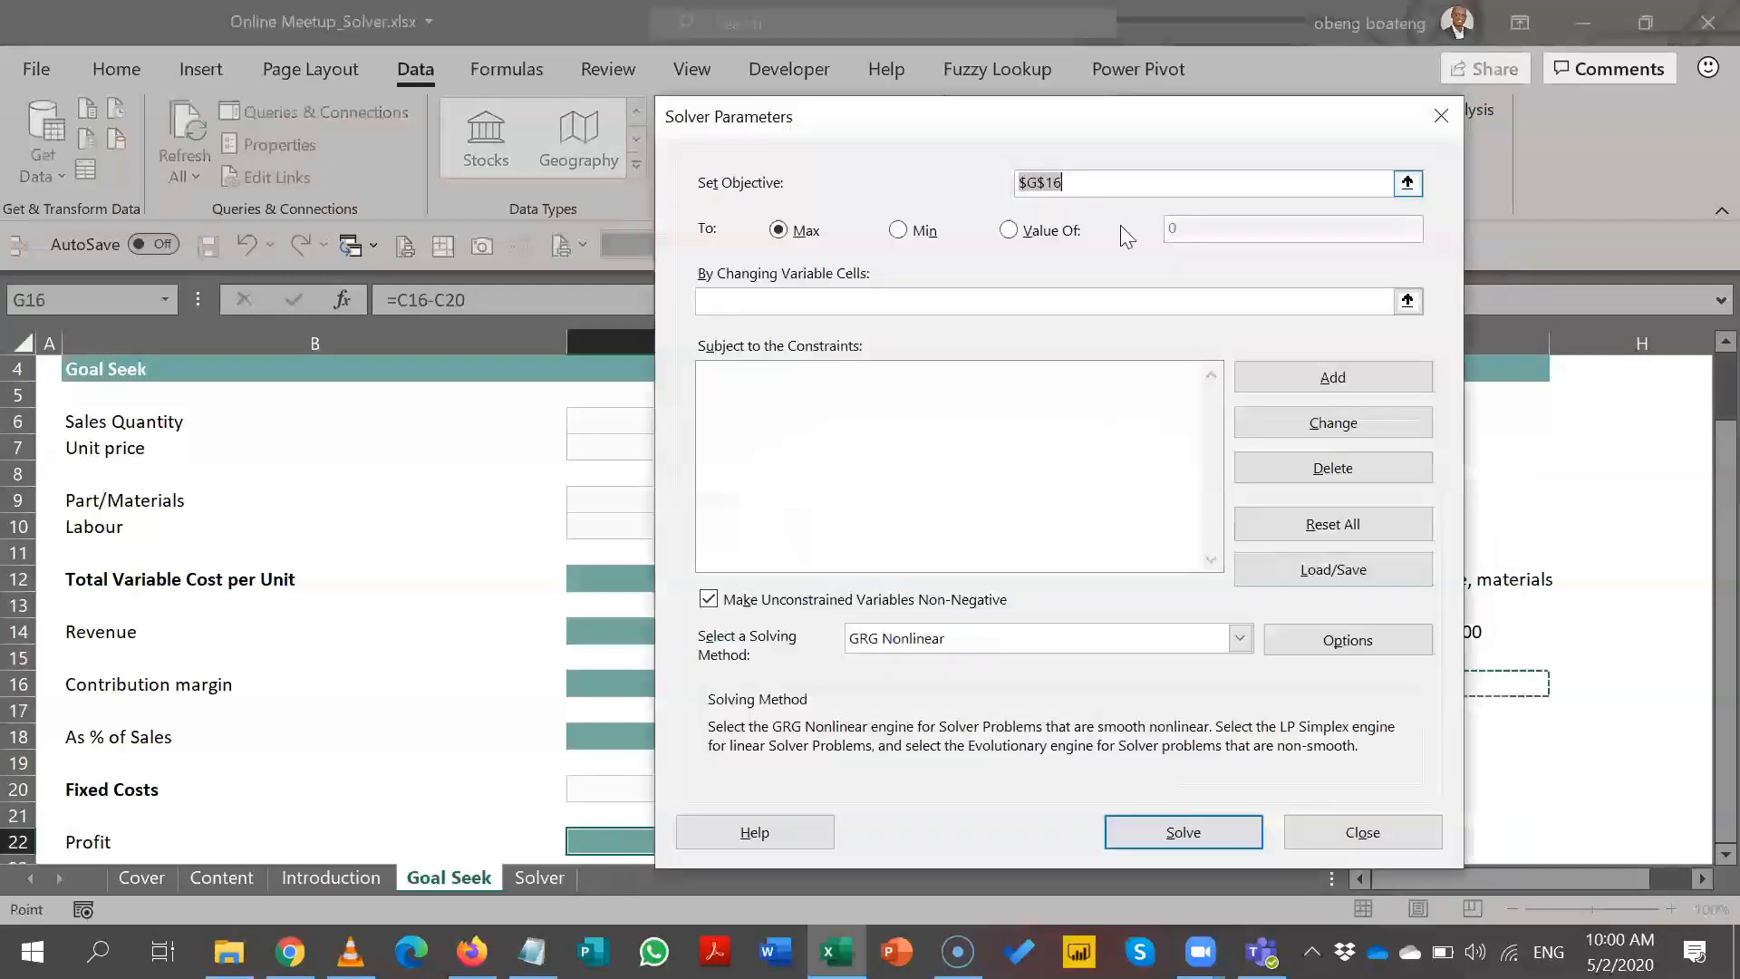
left_click(1407, 182)
left_click(760, 838)
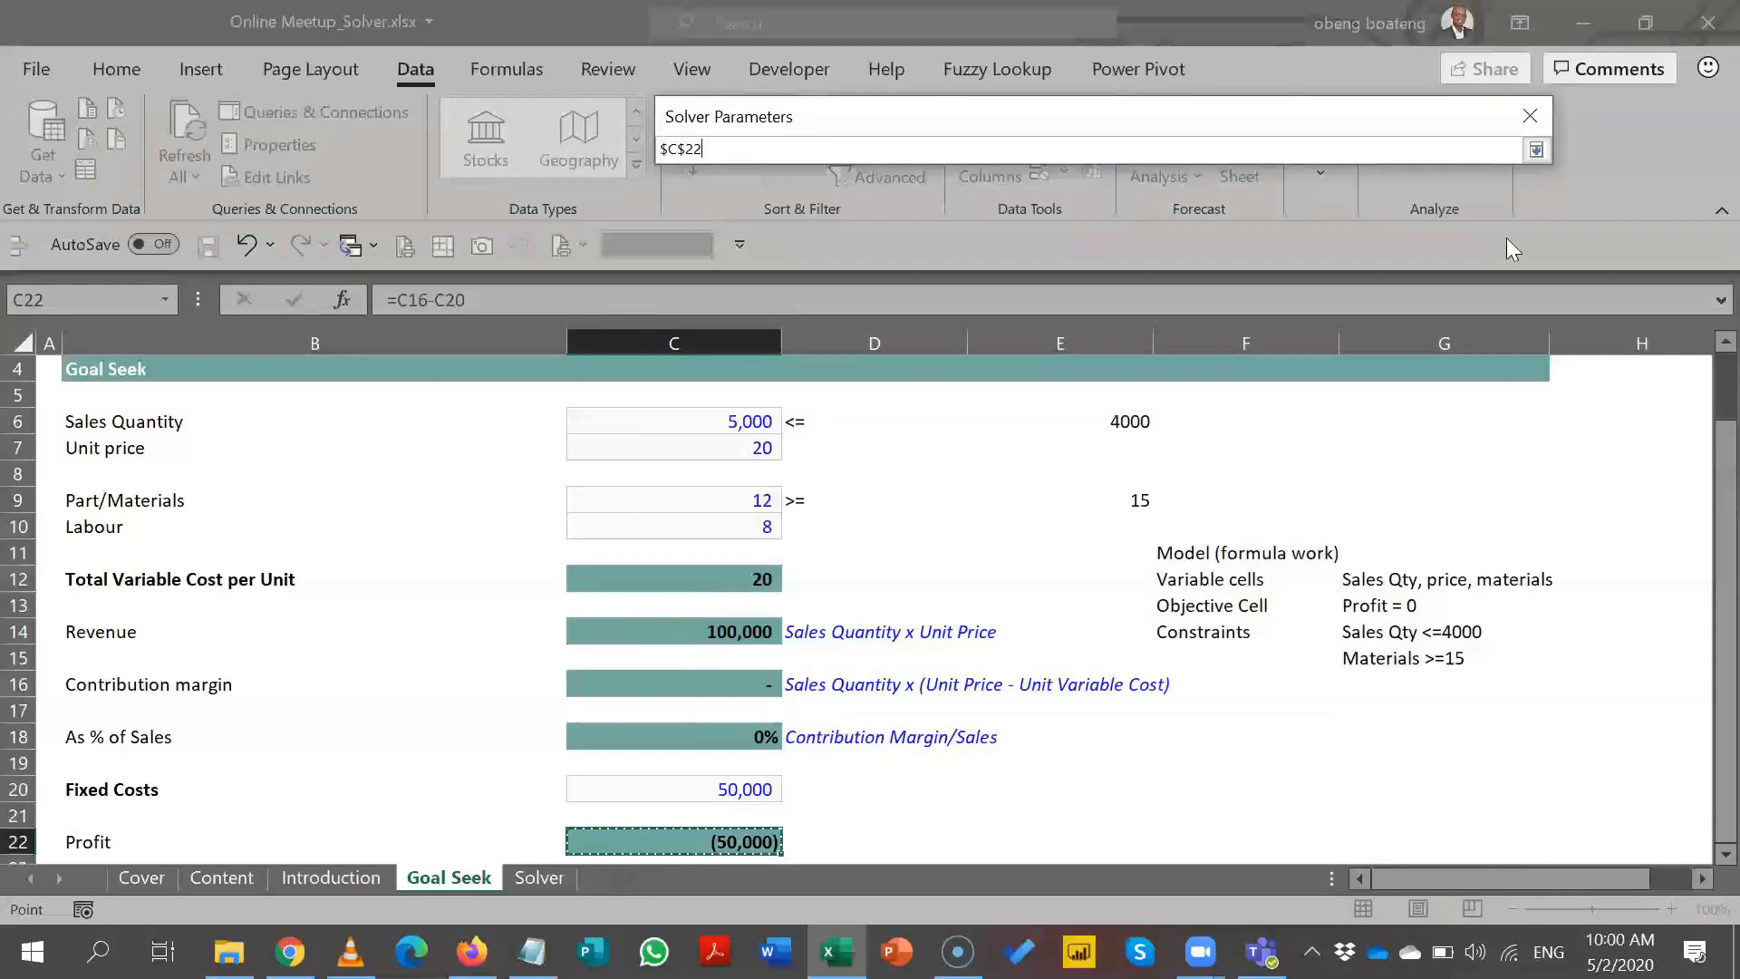
left_click(1537, 150)
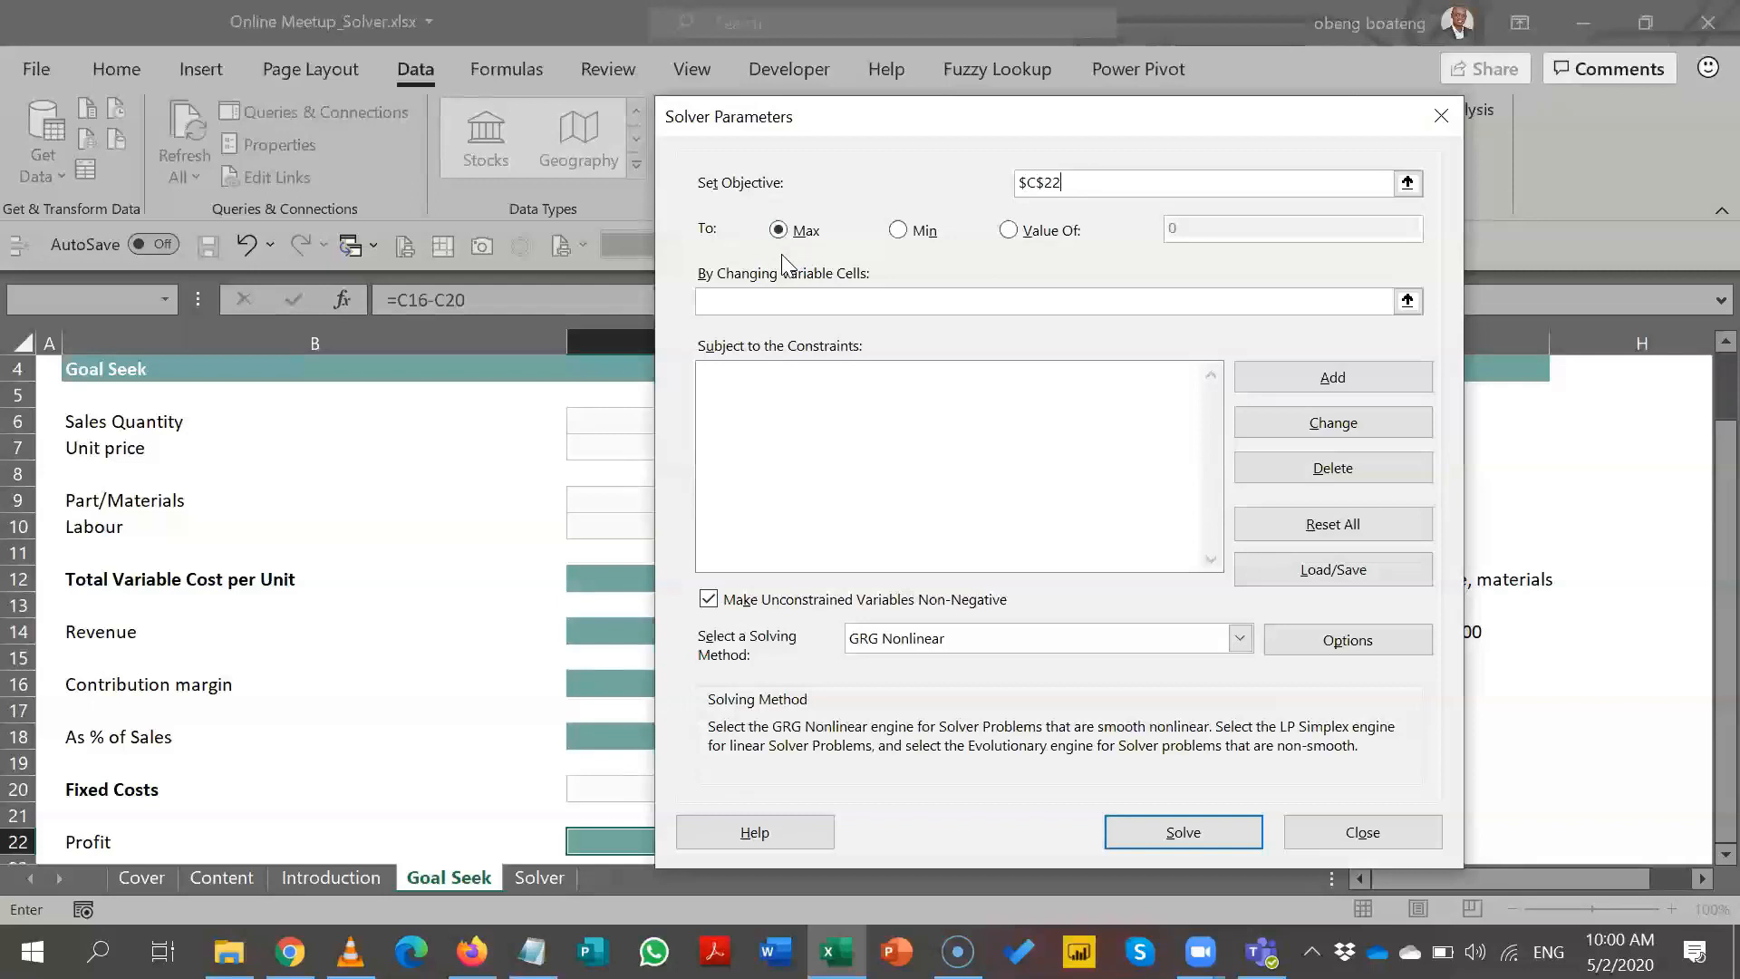
left_click(896, 232)
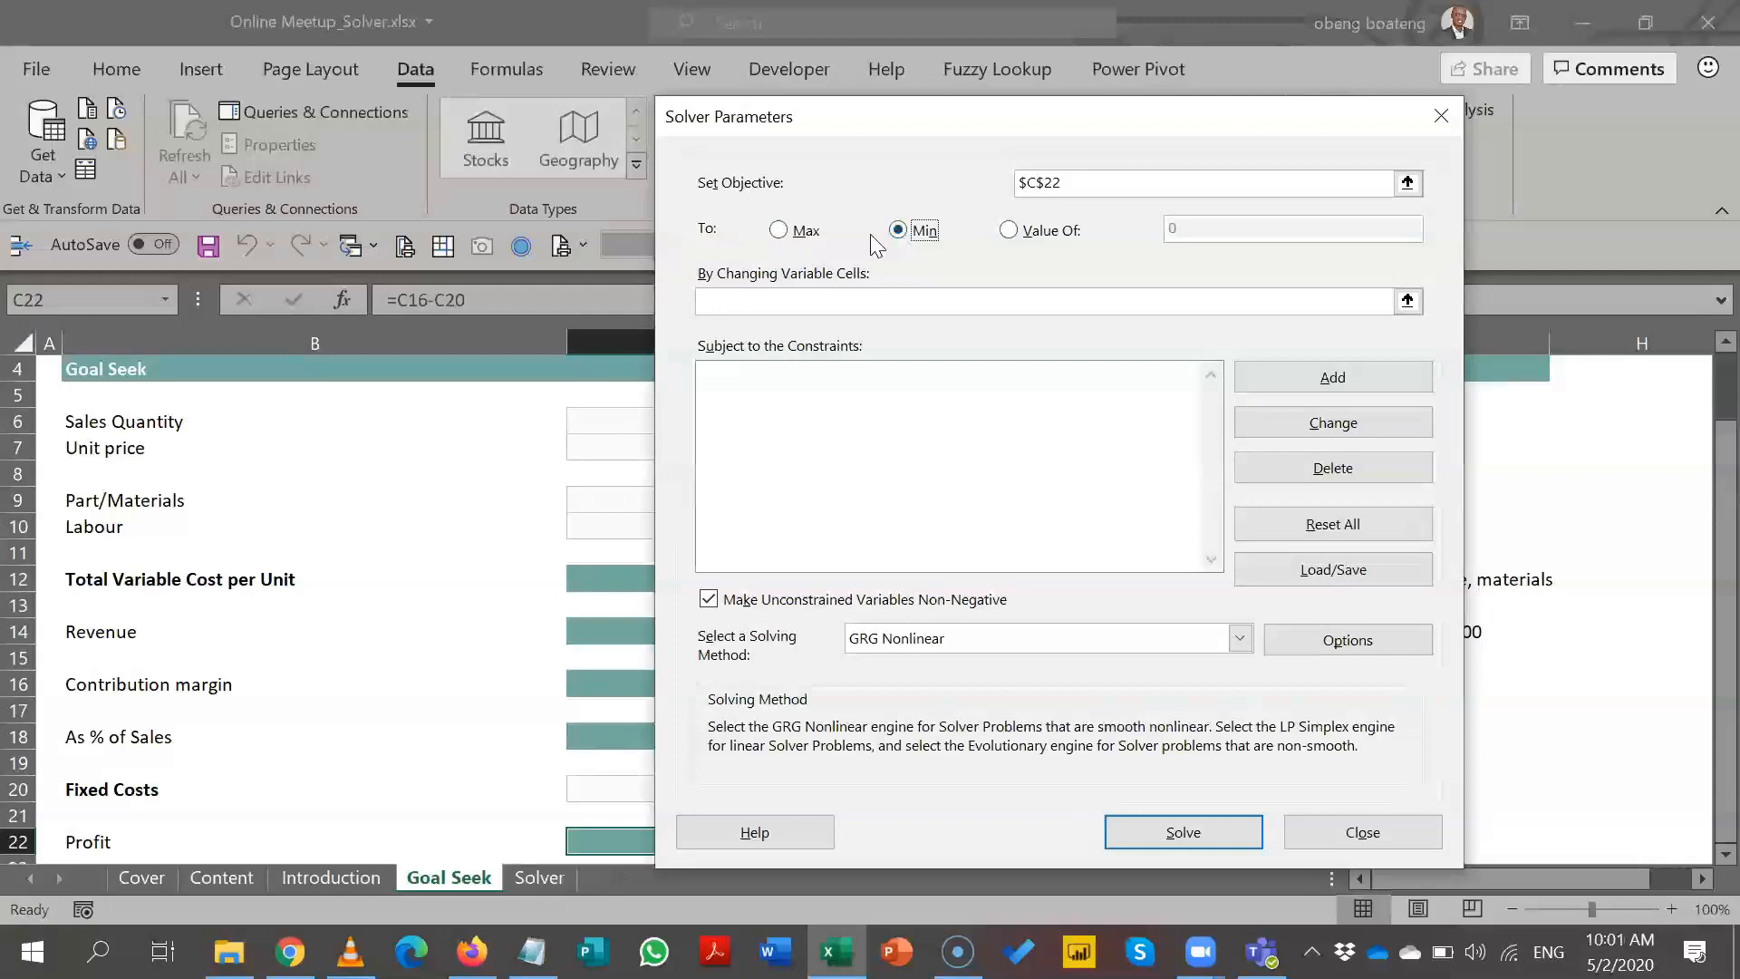
left_click(1009, 238)
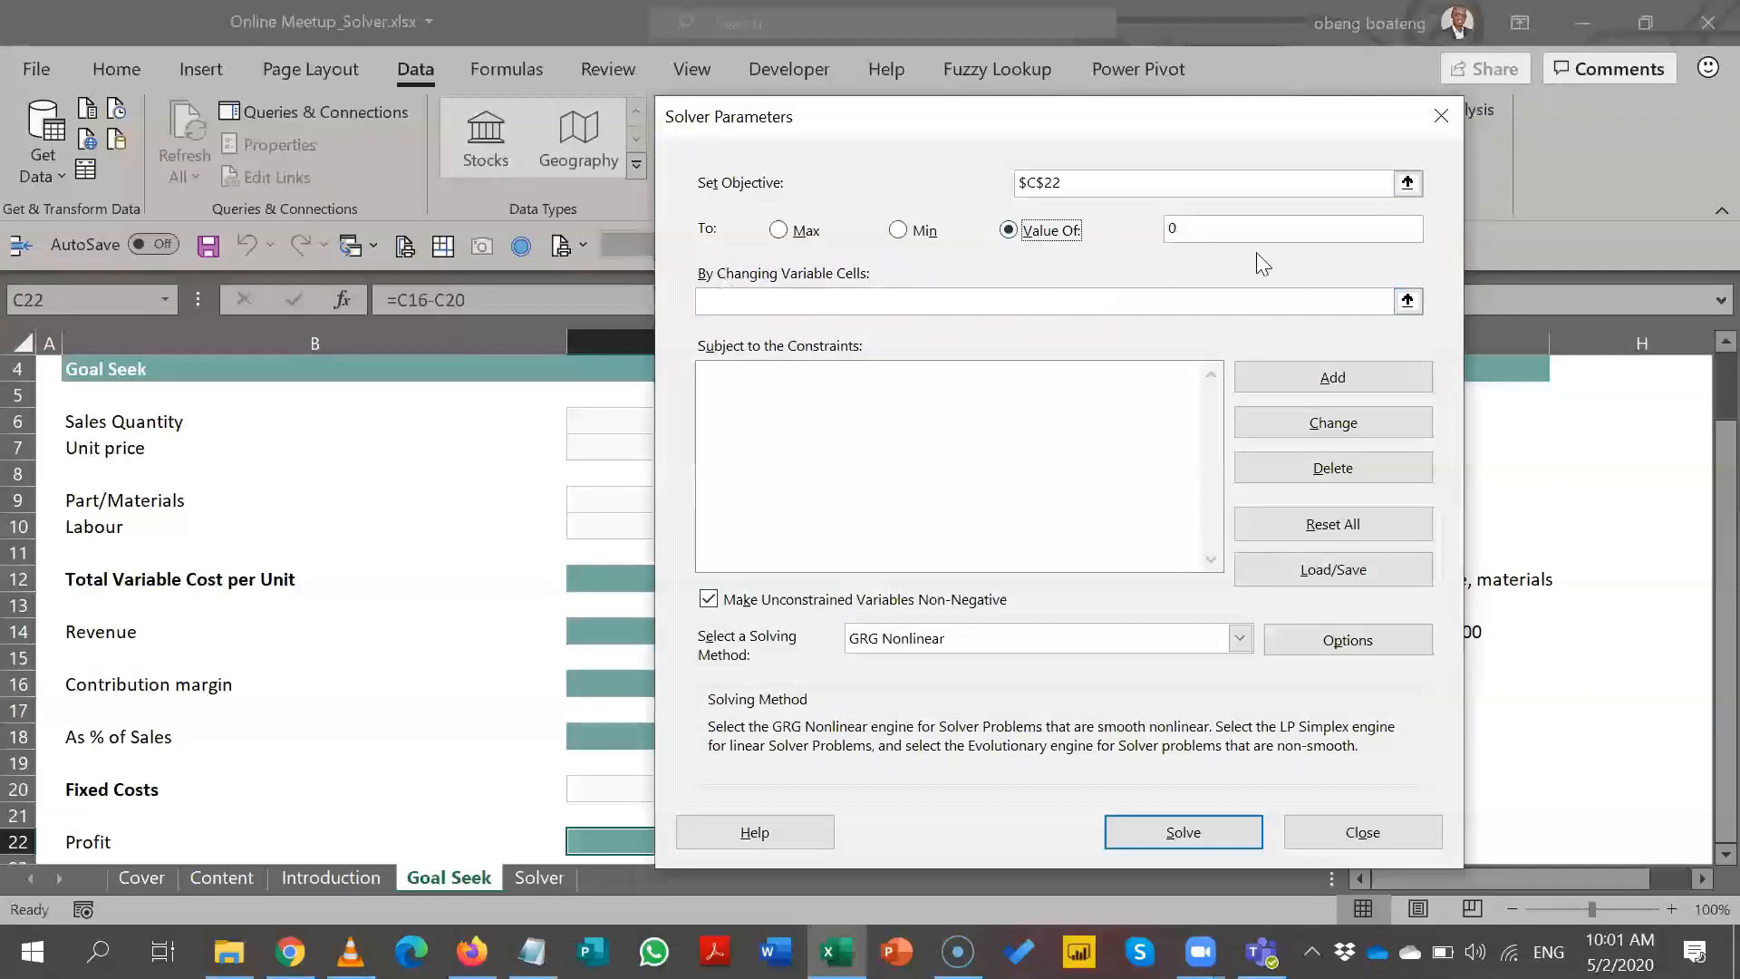
- Set Solver's changing variable cells to sales quantity C6, unit price C7 and Part/Materials C9
left_click(1406, 303)
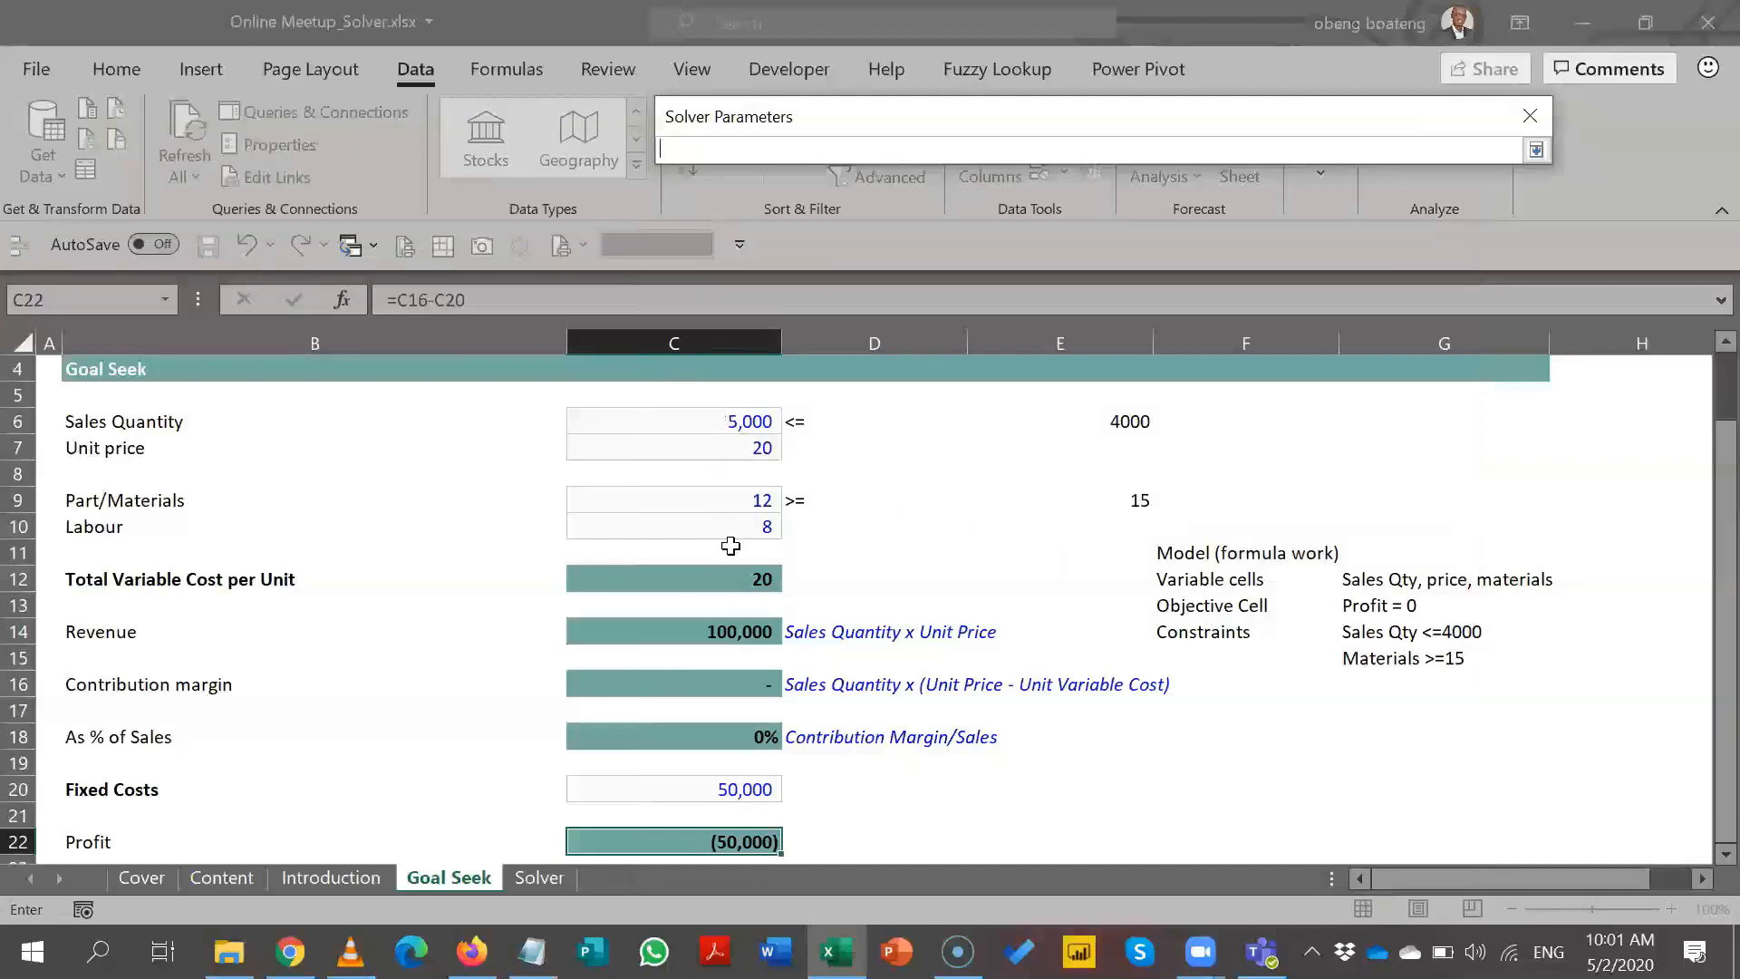
left_click(730, 422)
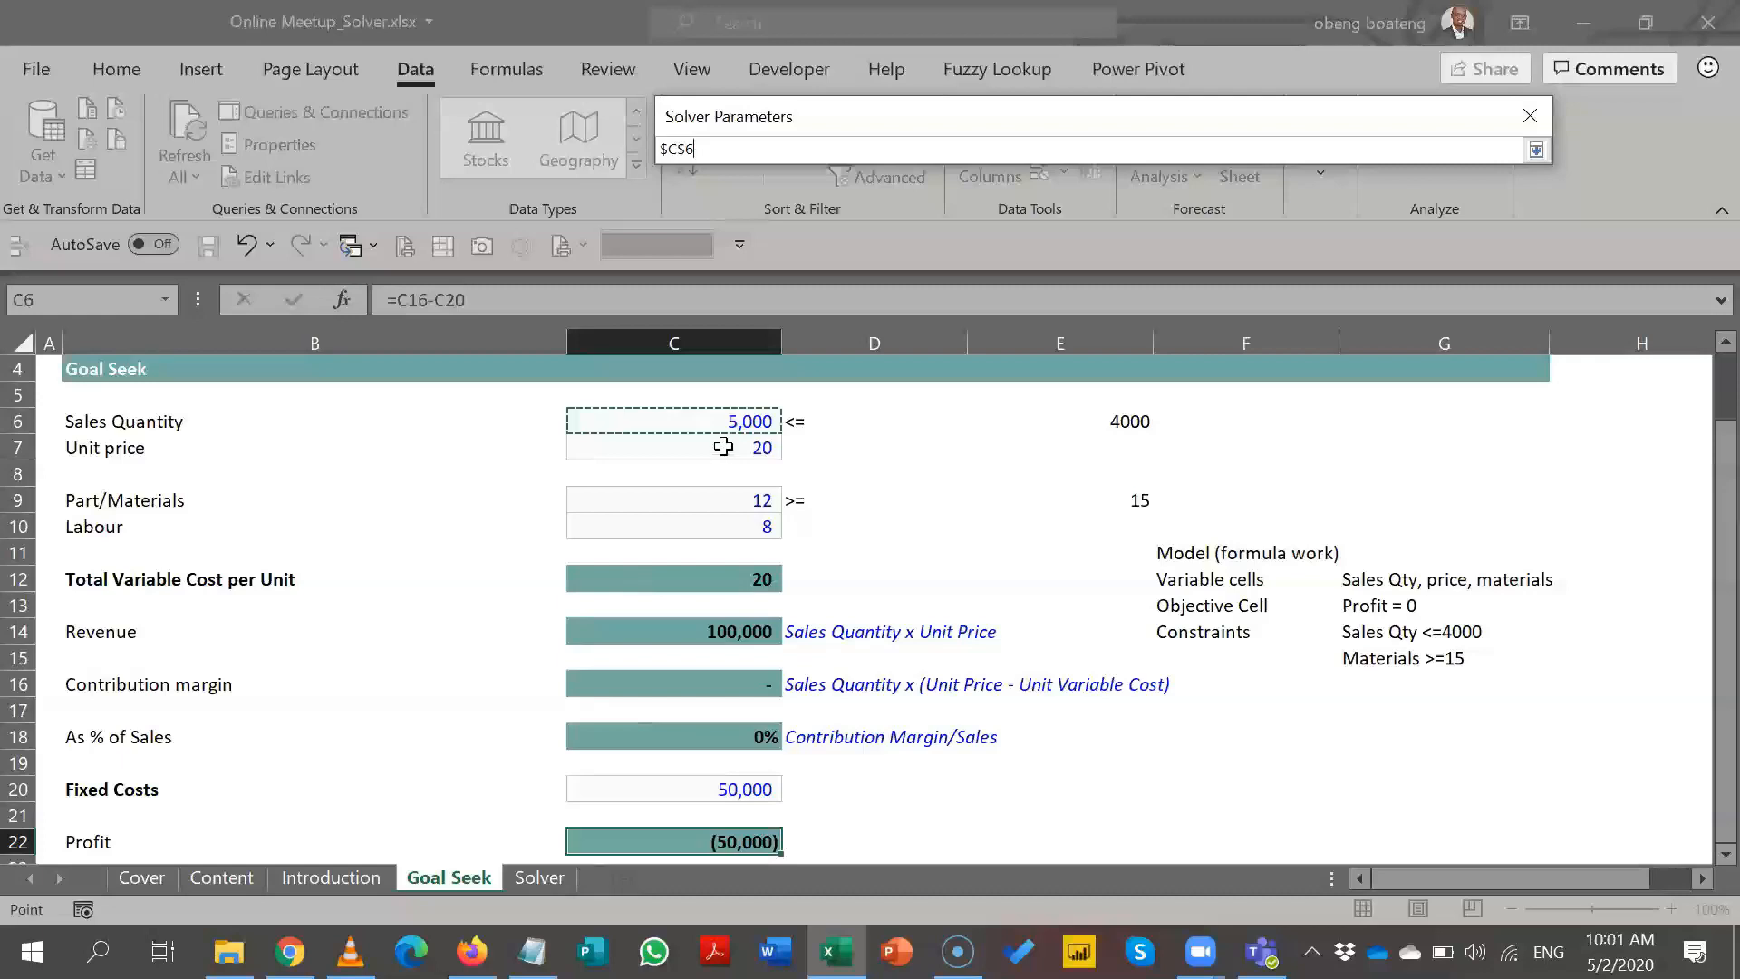
left_click(723, 446, "ctrl")
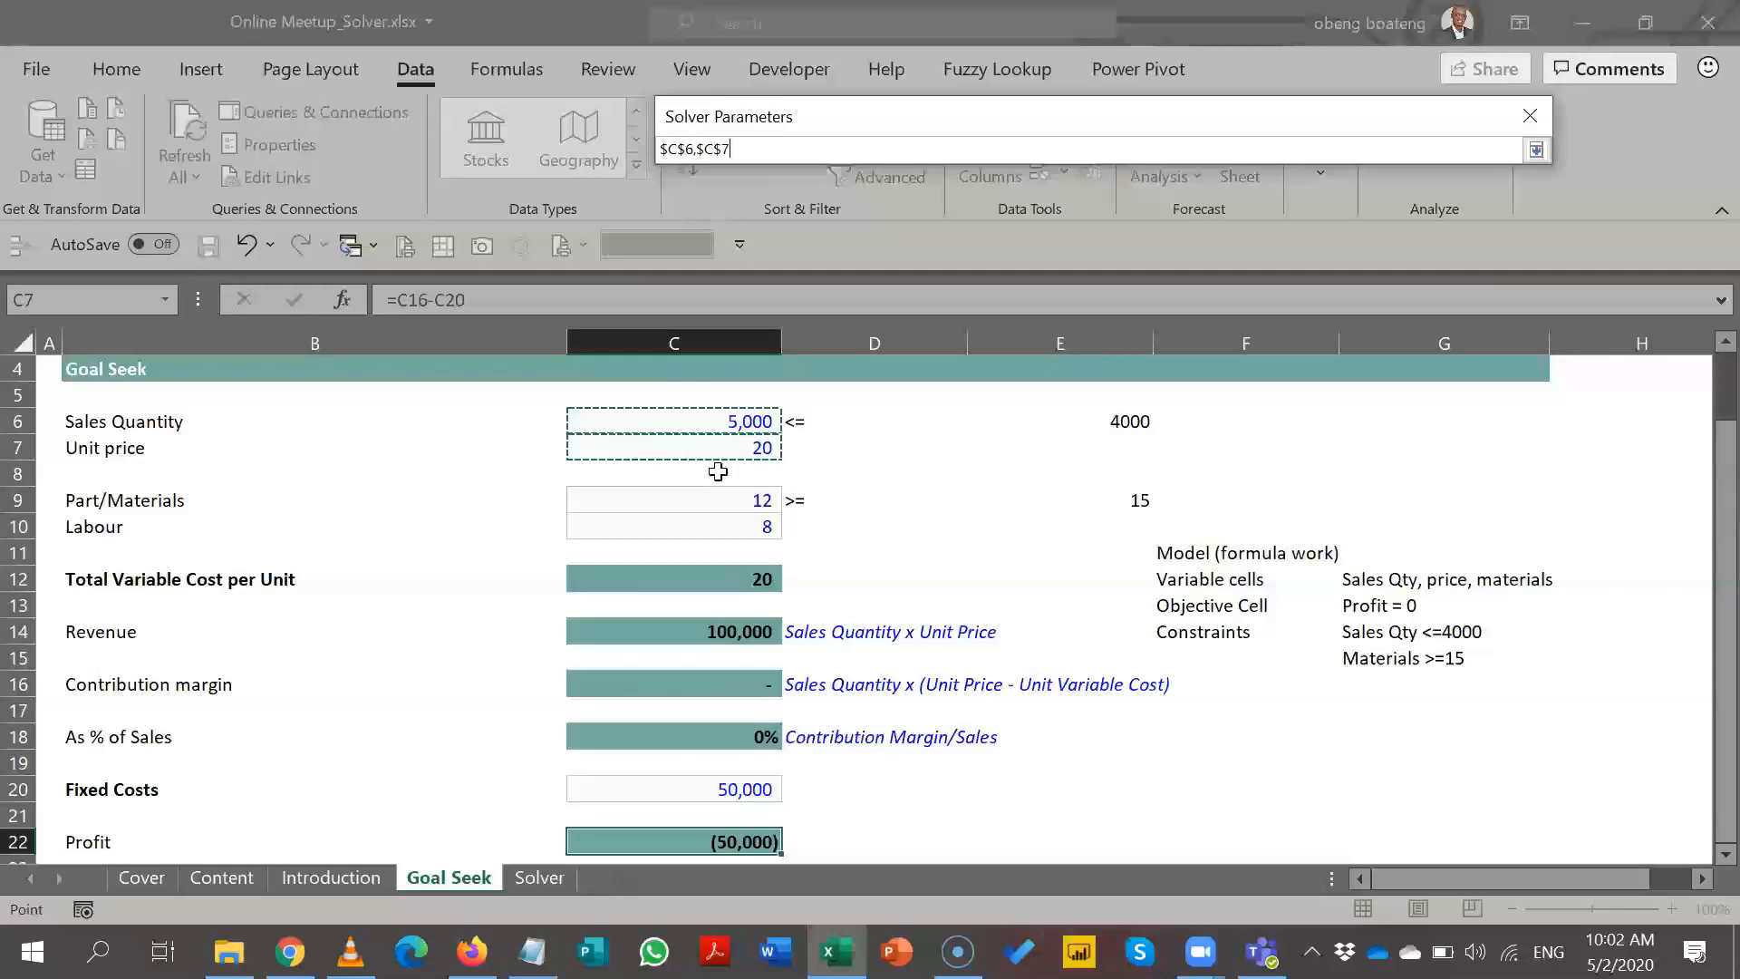
left_click(707, 497, "ctrl")
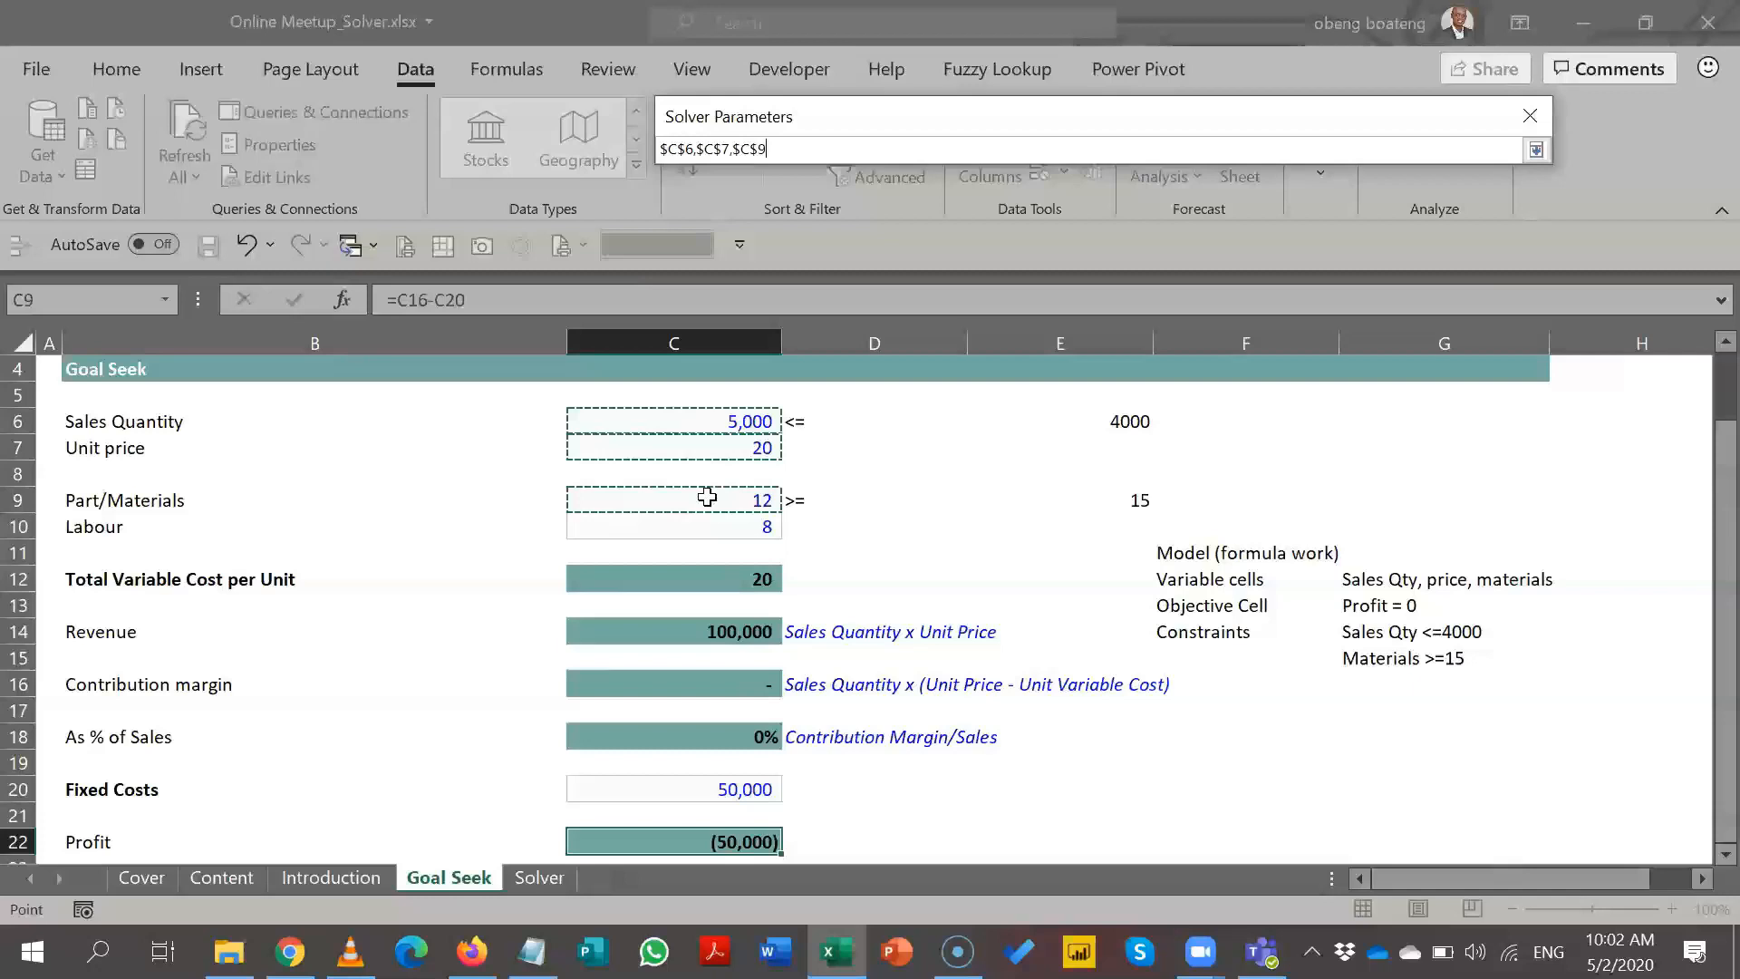
key("Return")
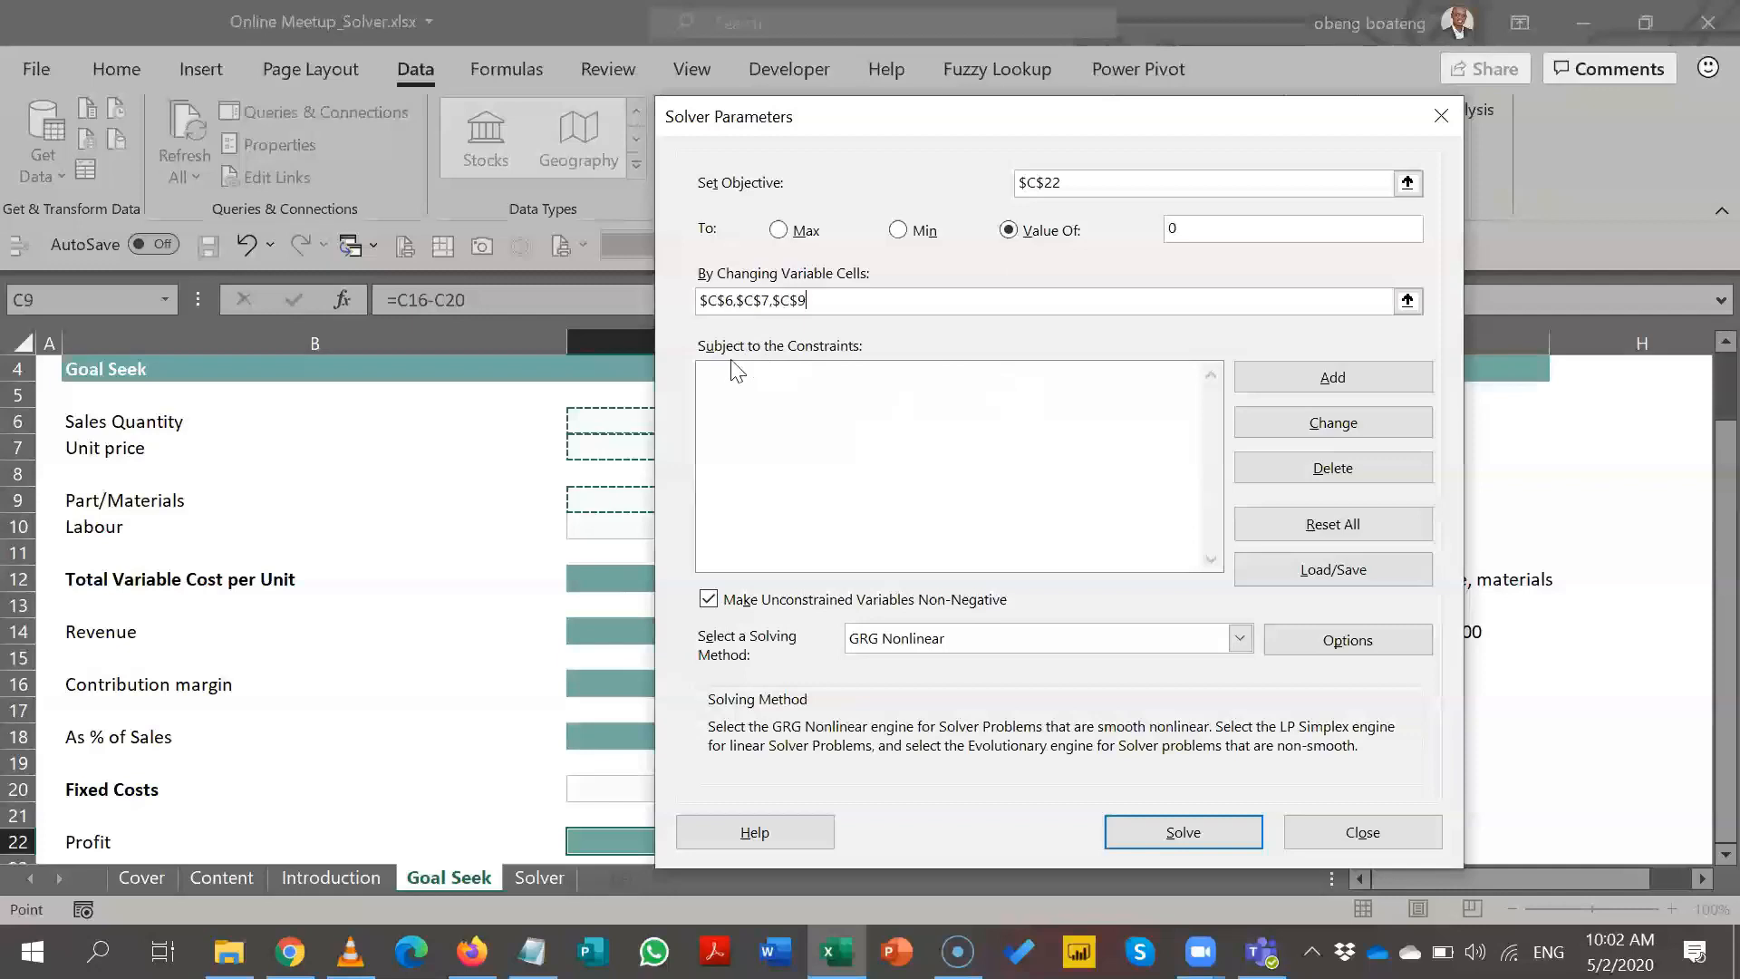
- Add a Solver constraint that keeps the sales quantity in C6 <= 4000
left_click(1290, 379)
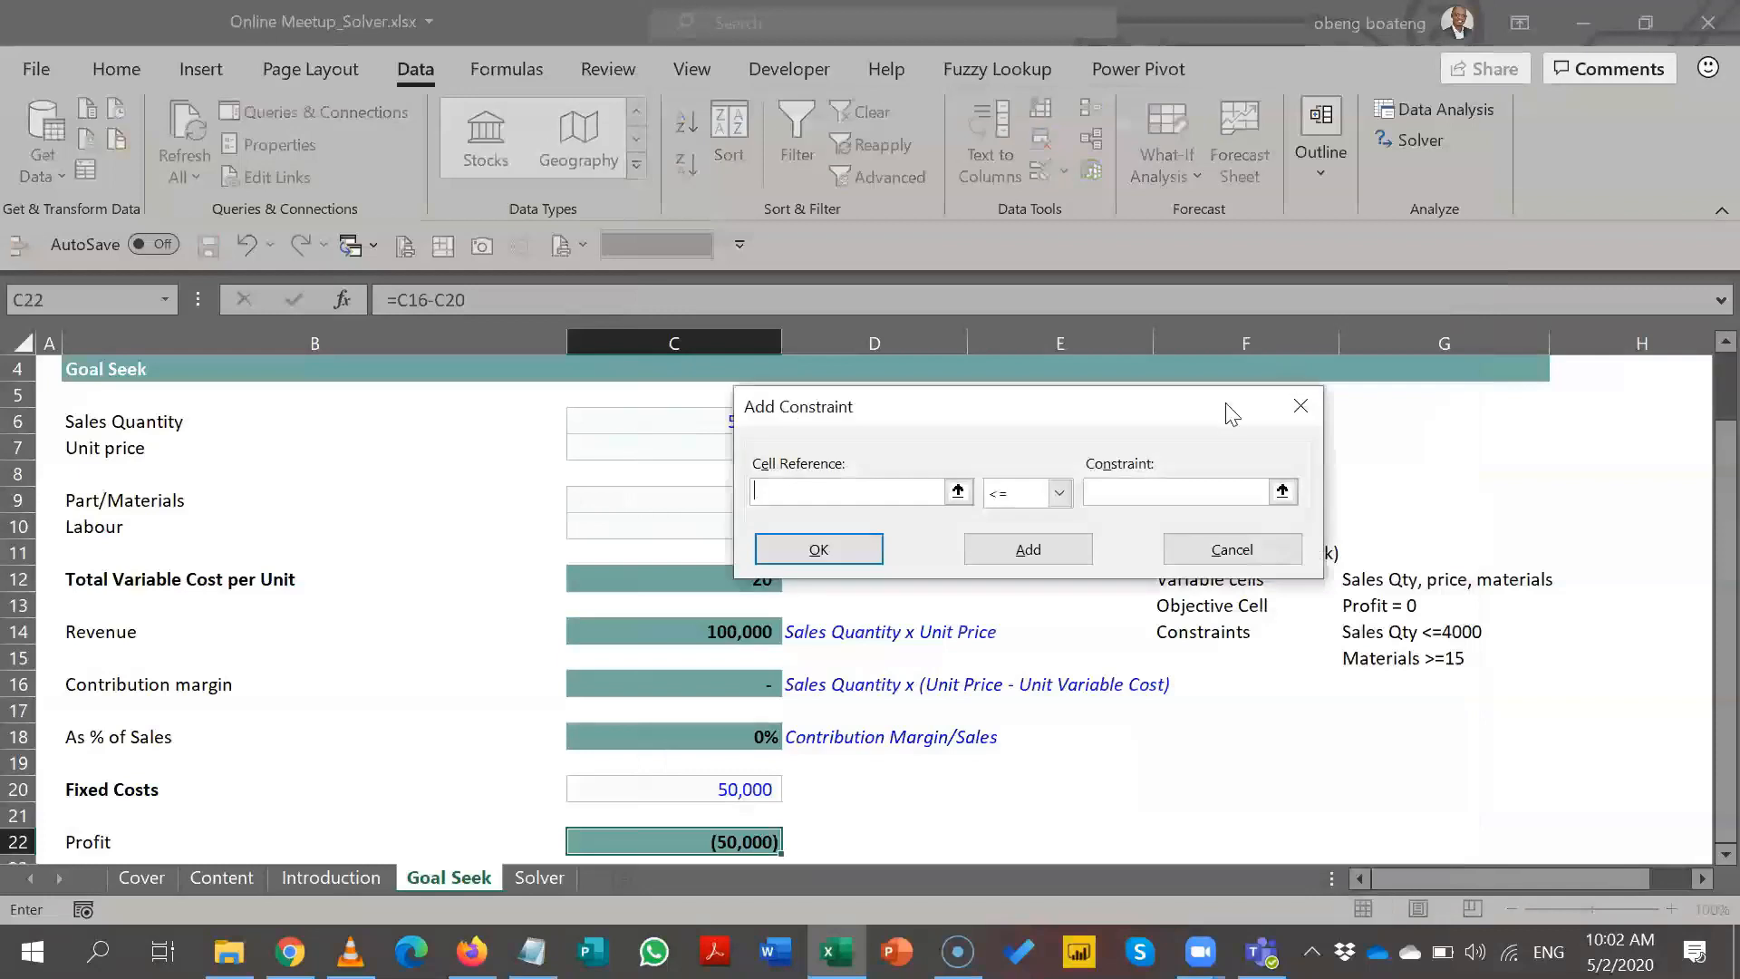
left_click_drag(1231, 414, 1248, 97)
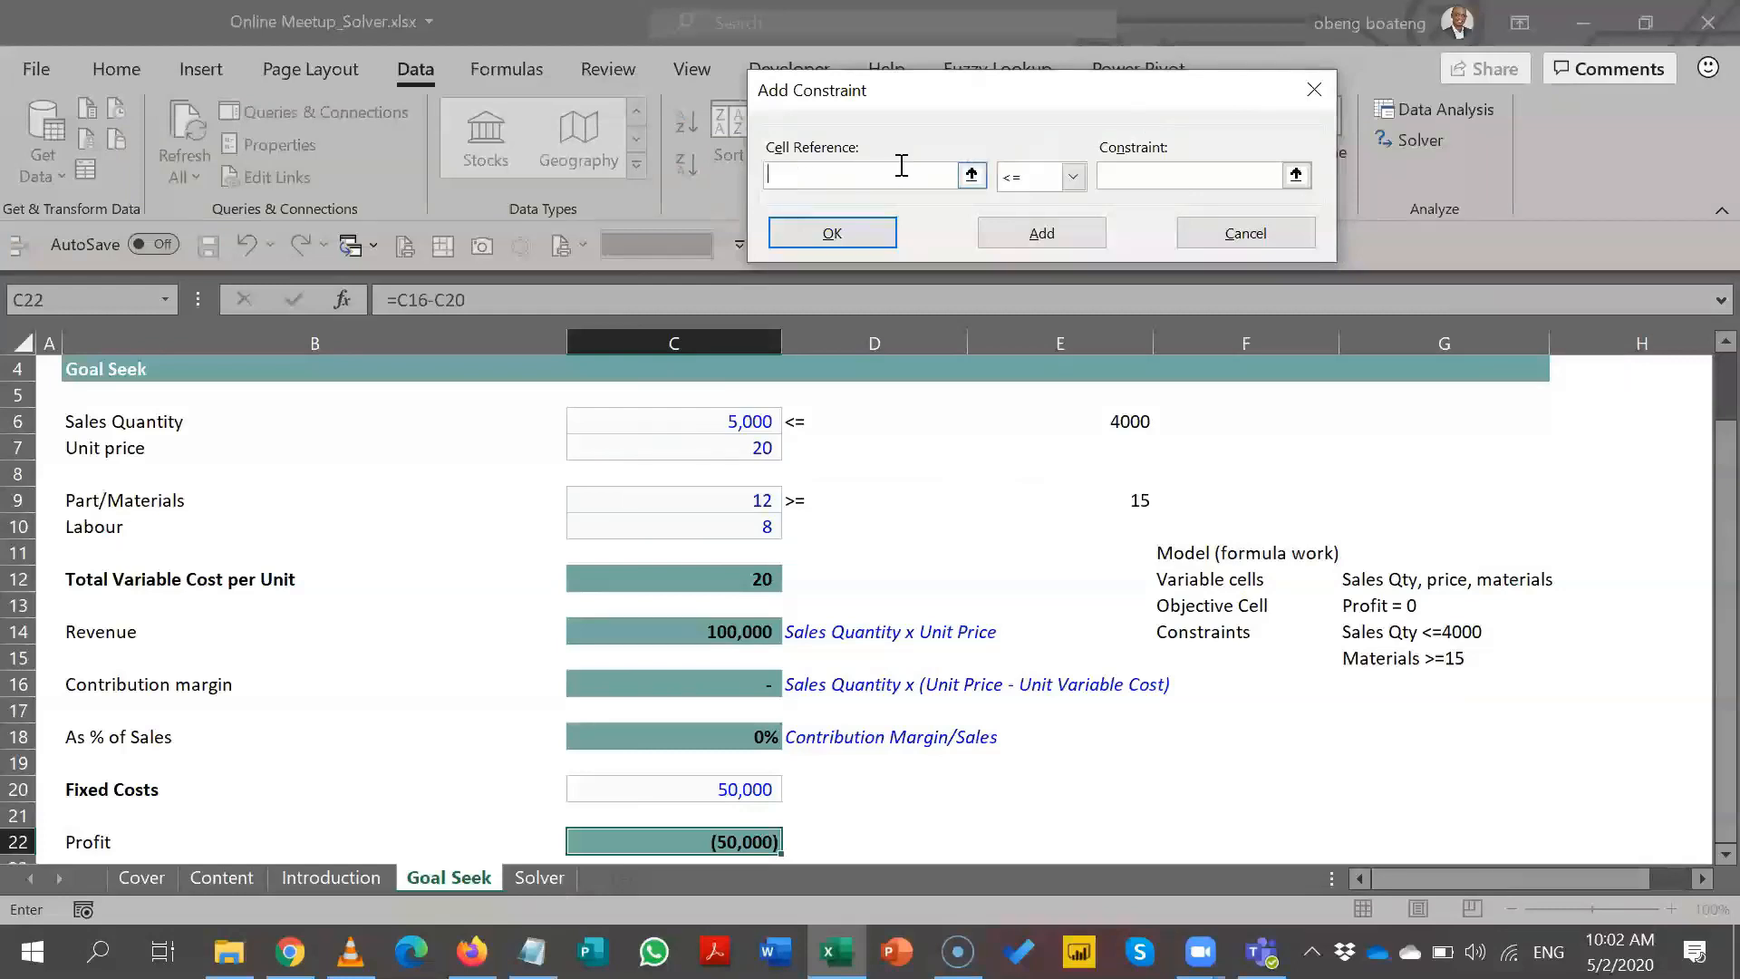
left_click(1073, 179)
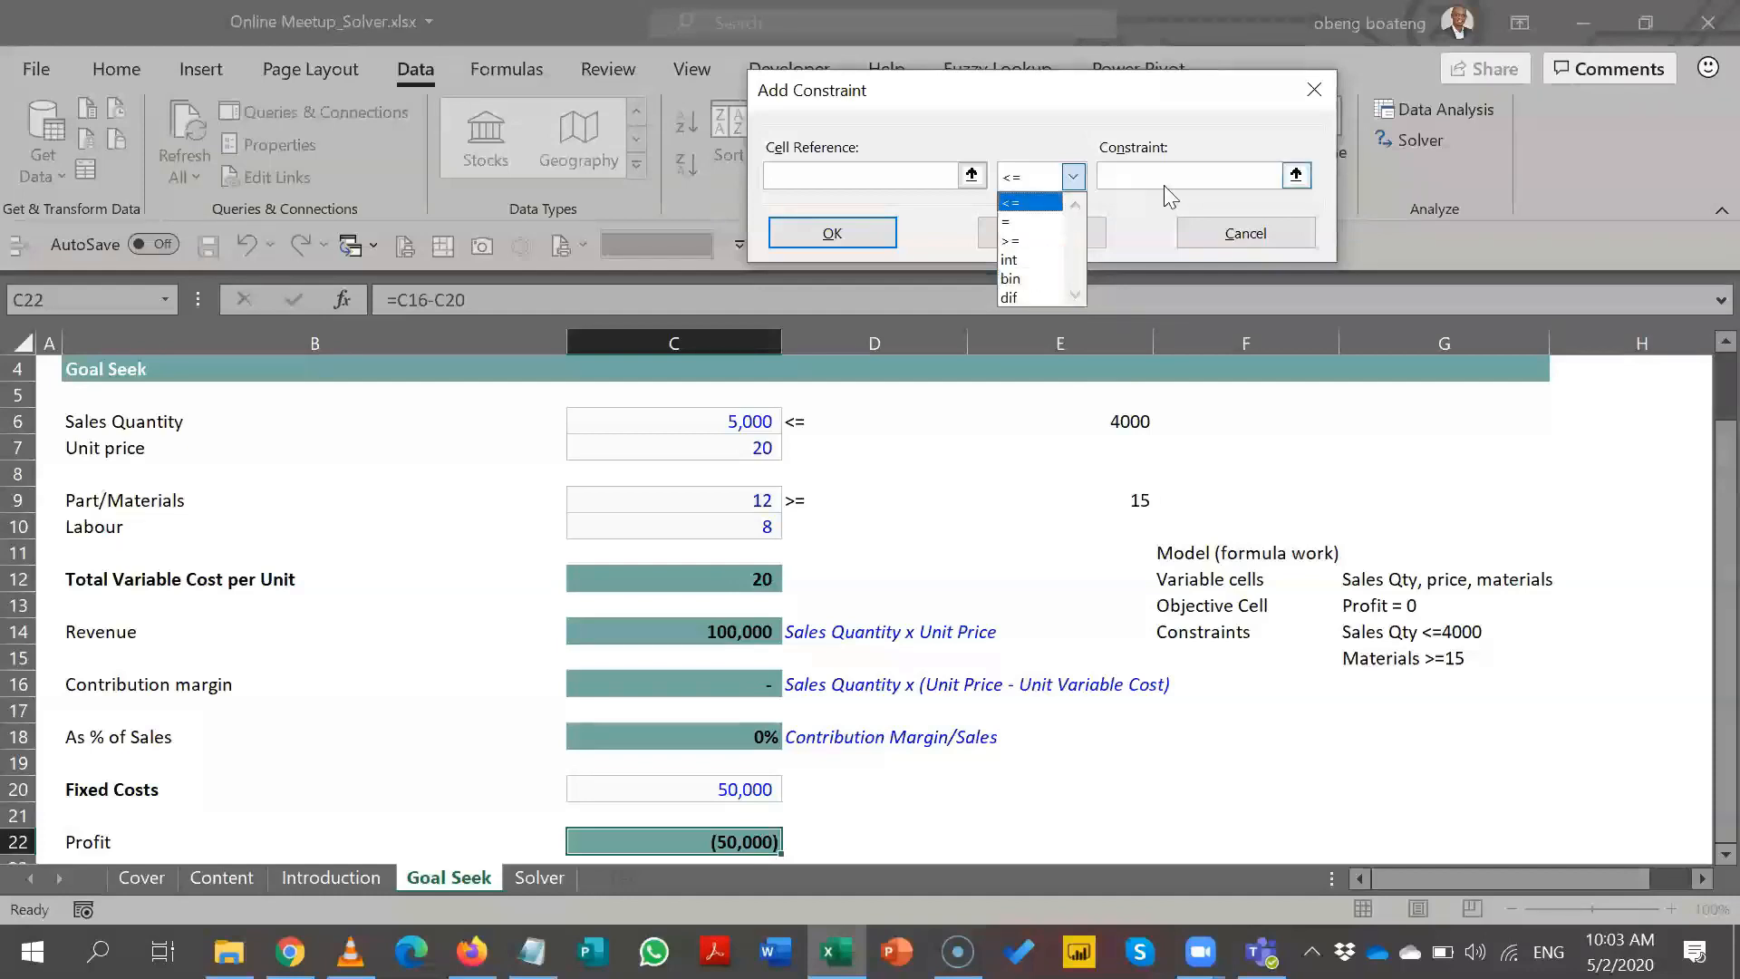
left_click(971, 174)
left_click(736, 423)
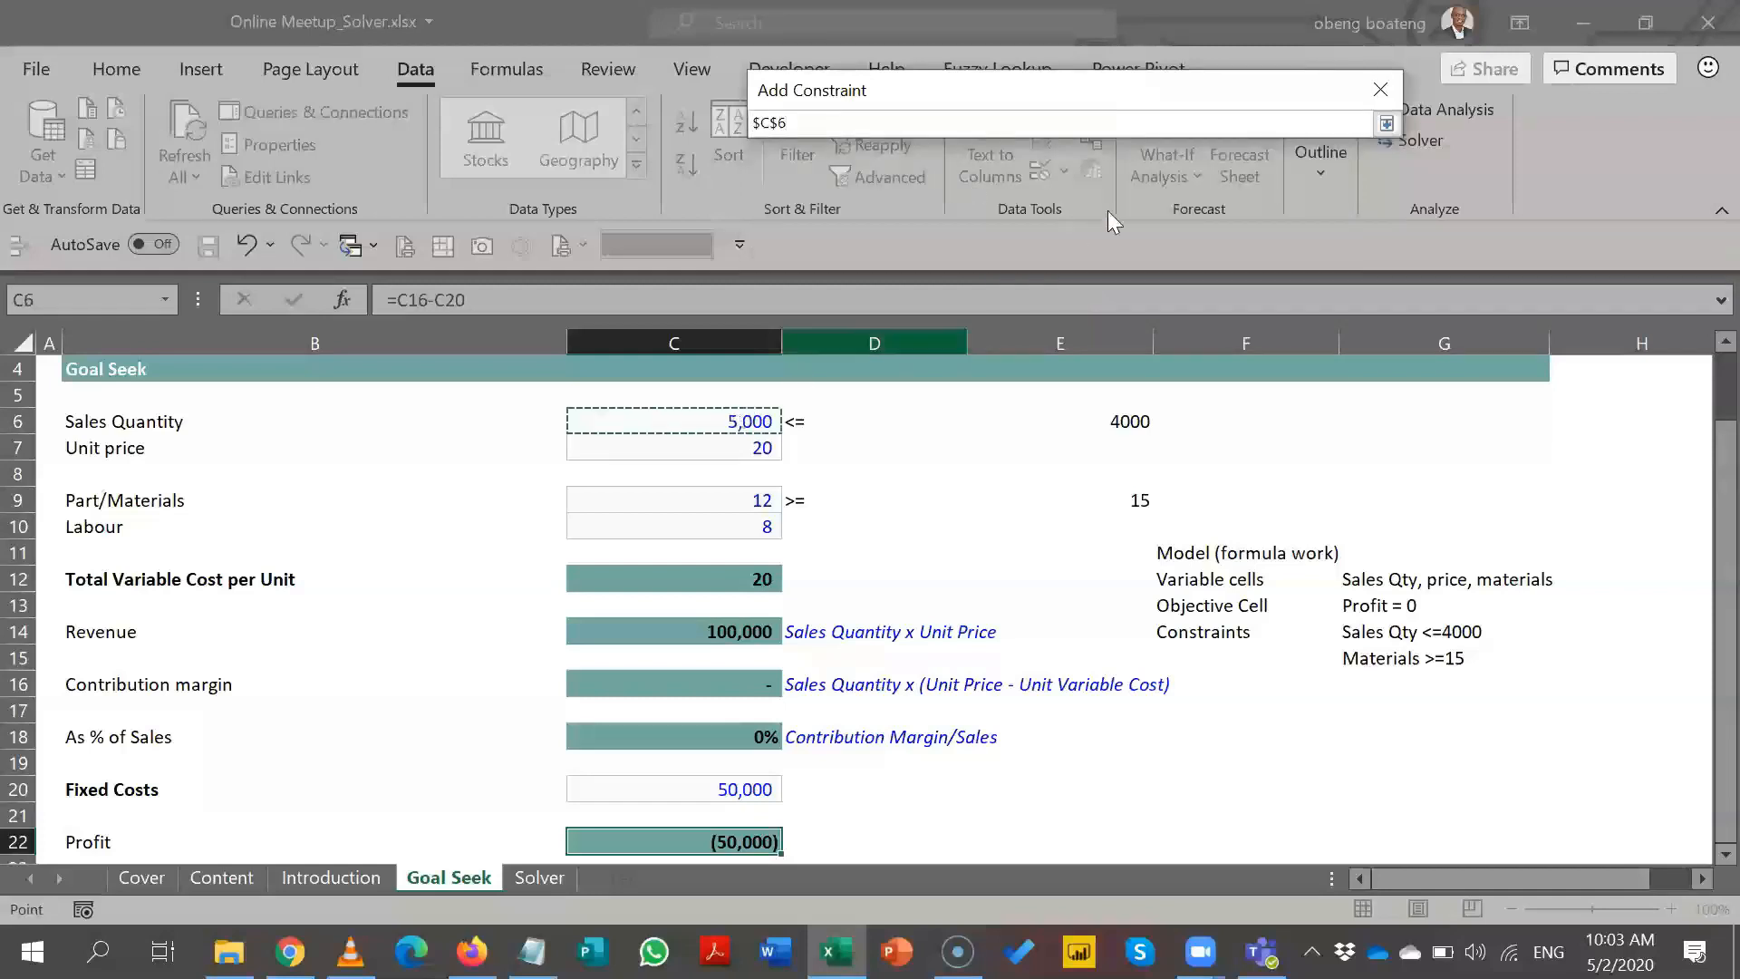
left_click(1387, 124)
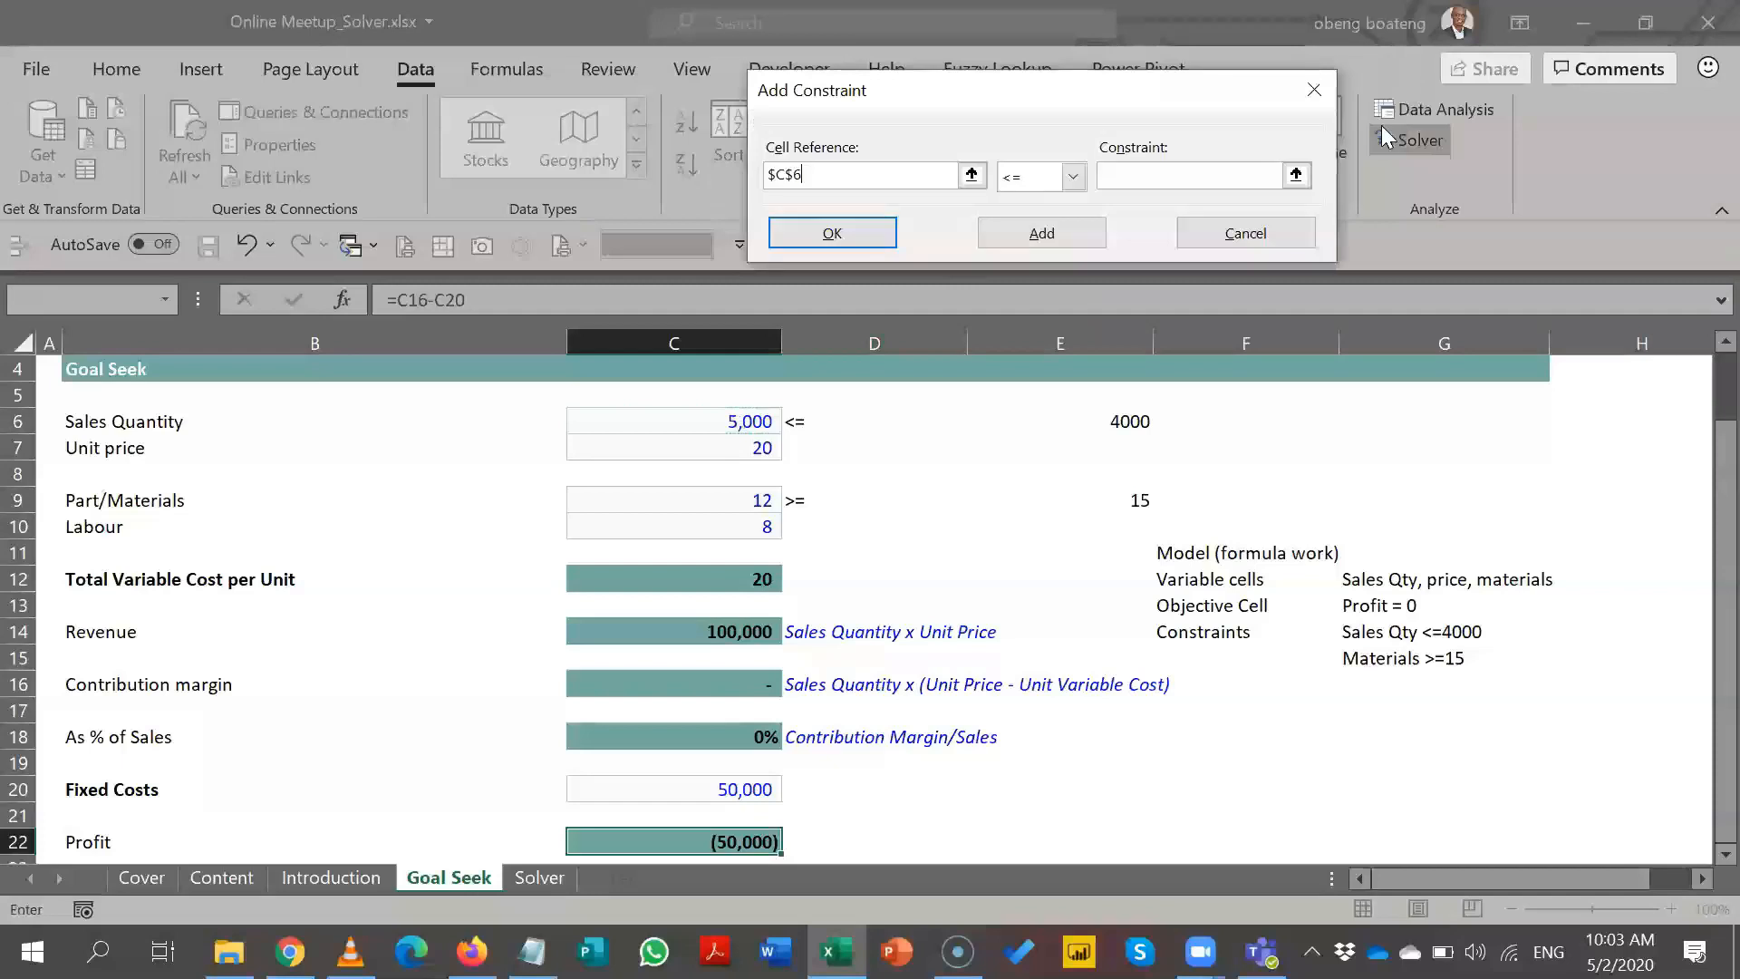
left_click(1072, 178)
left_click(1127, 175)
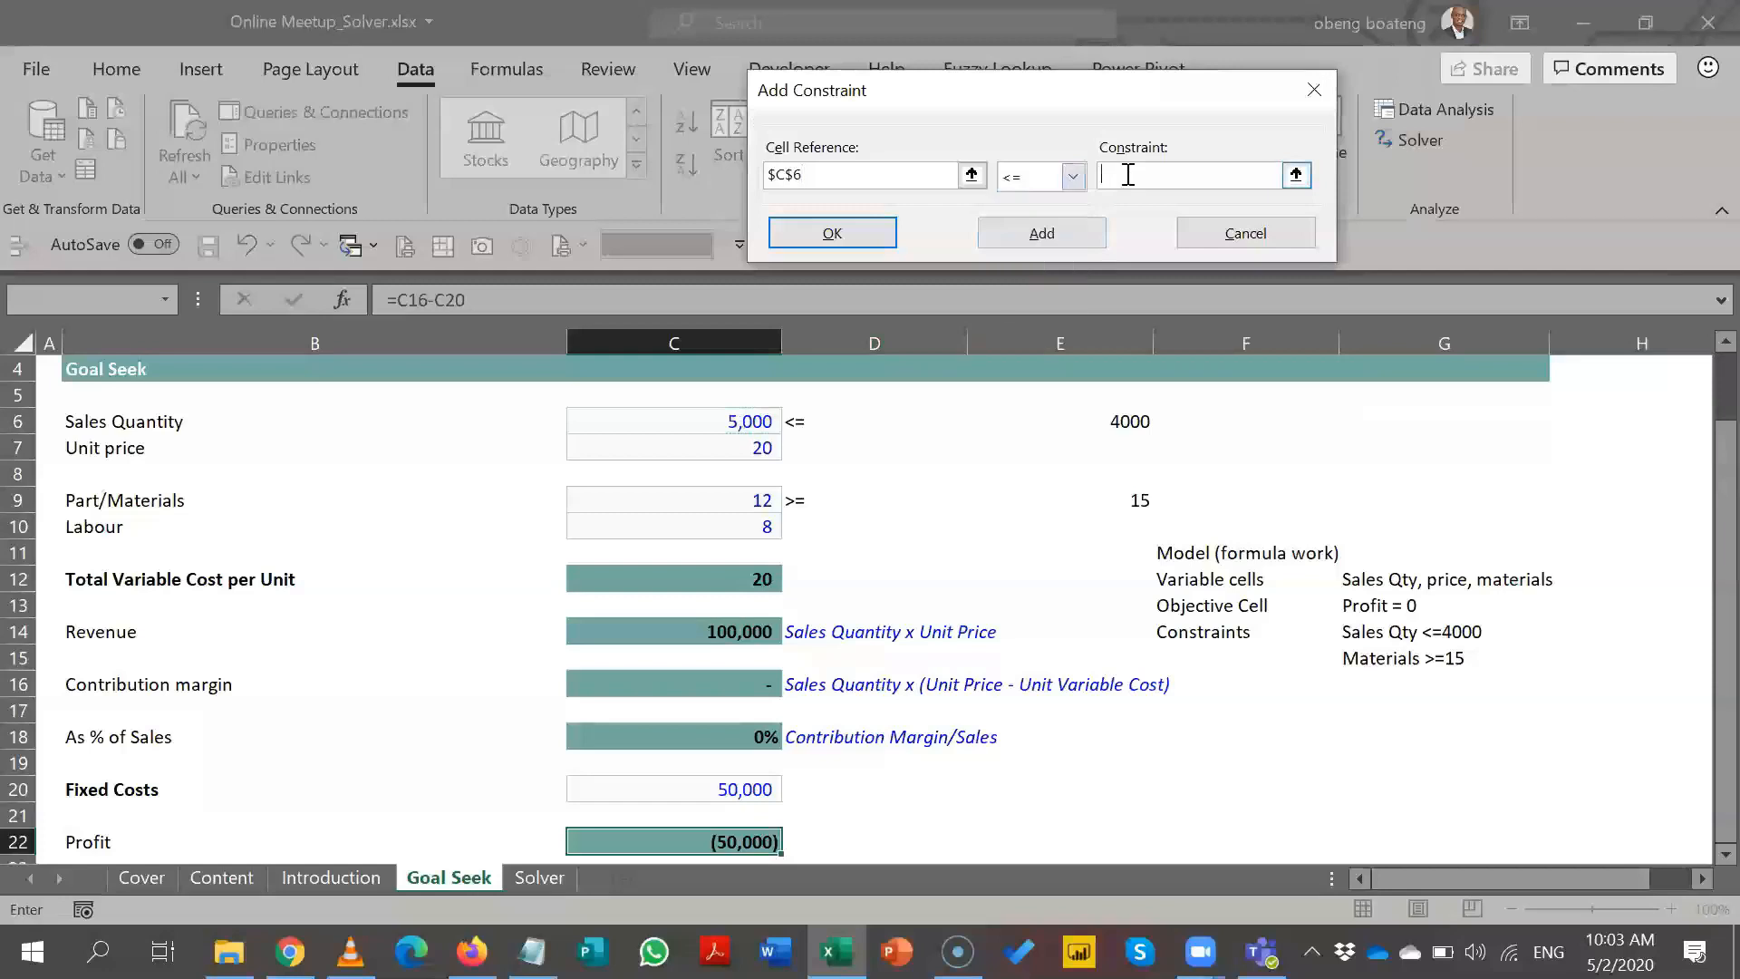
type("4000")
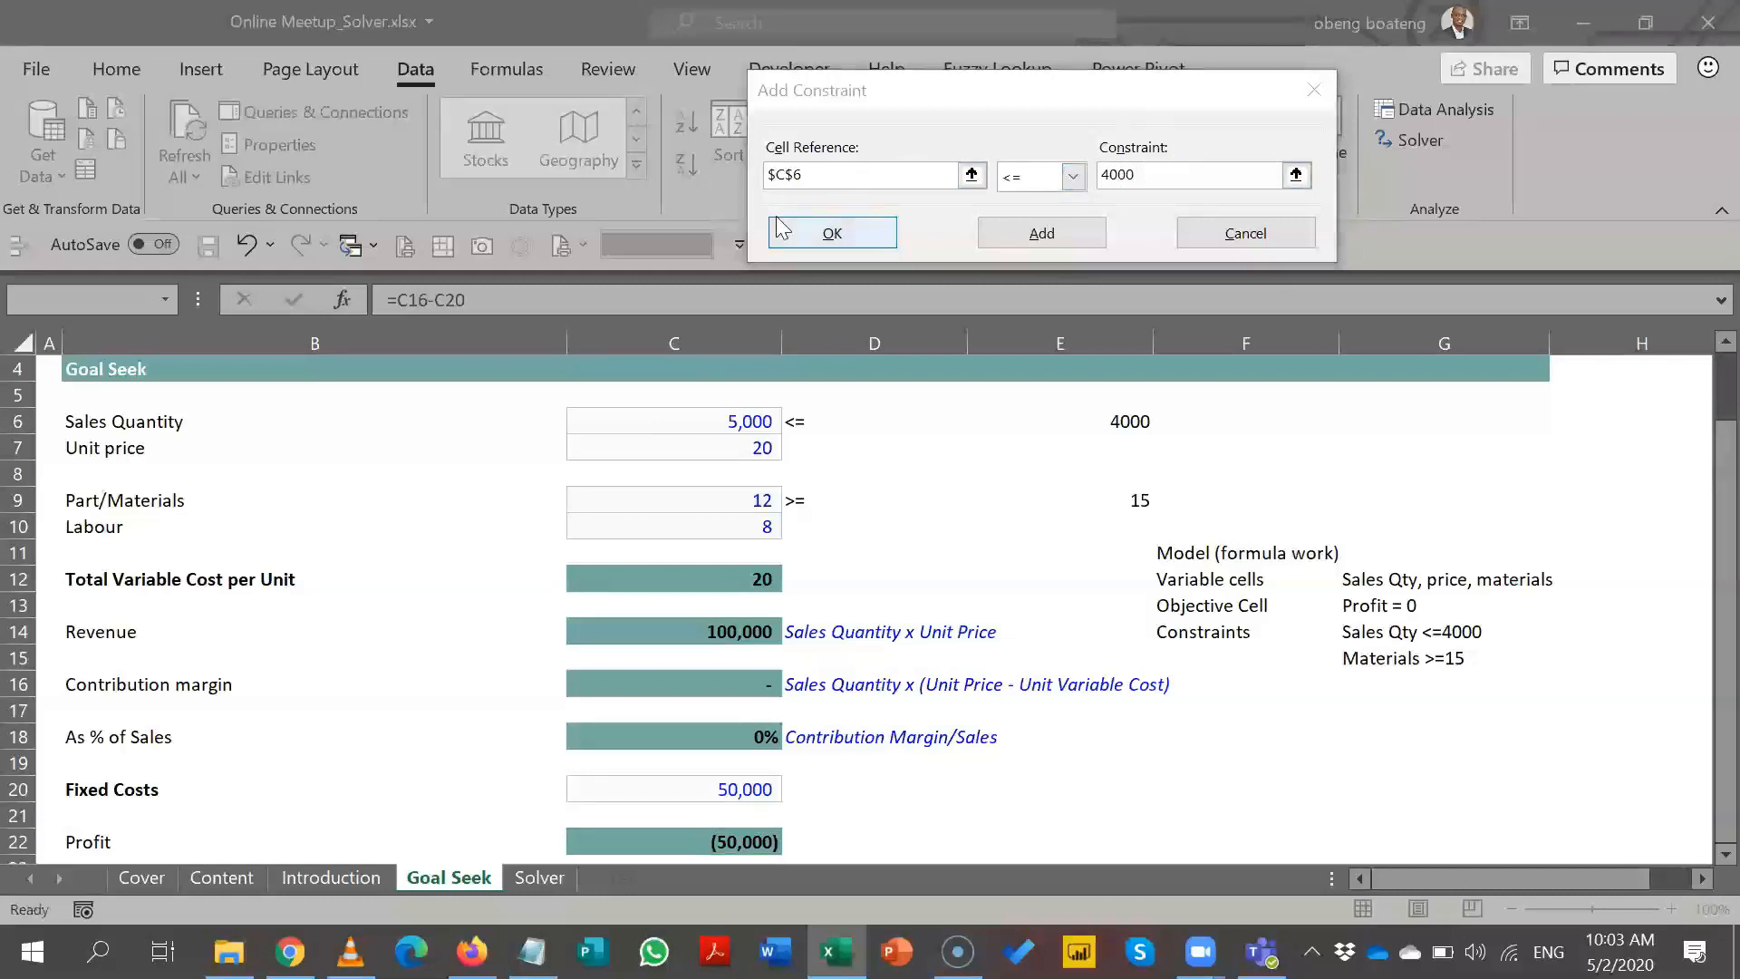
left_click(1034, 234)
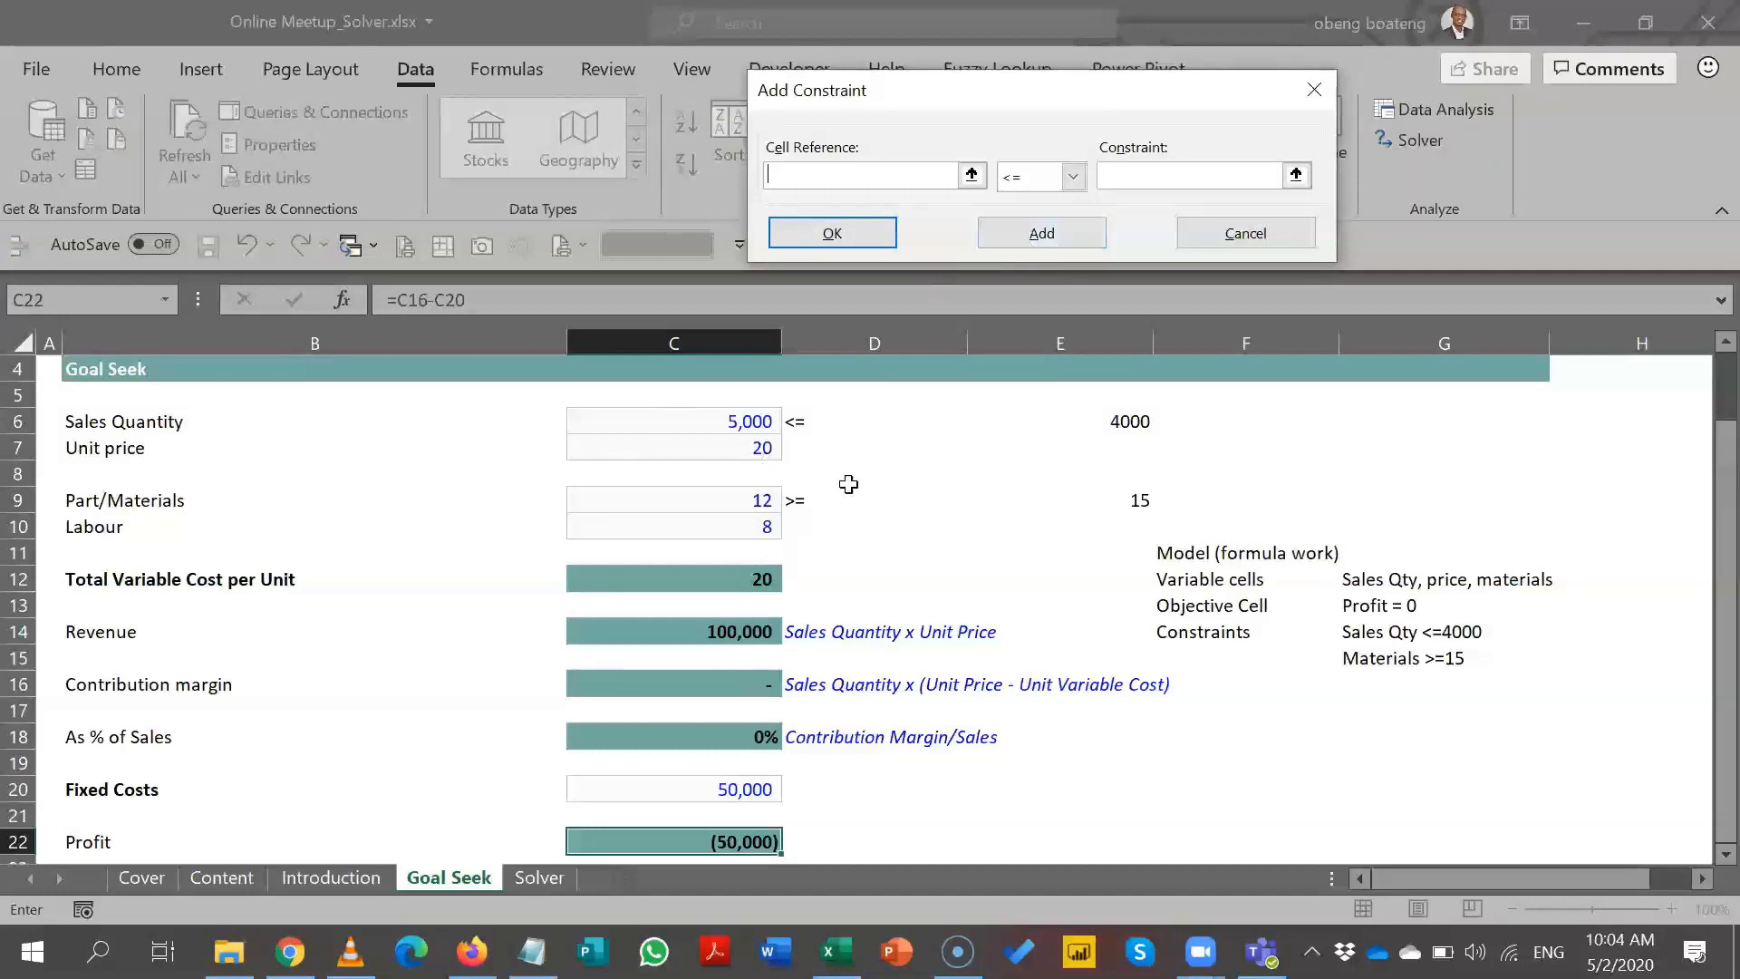
left_click(771, 505)
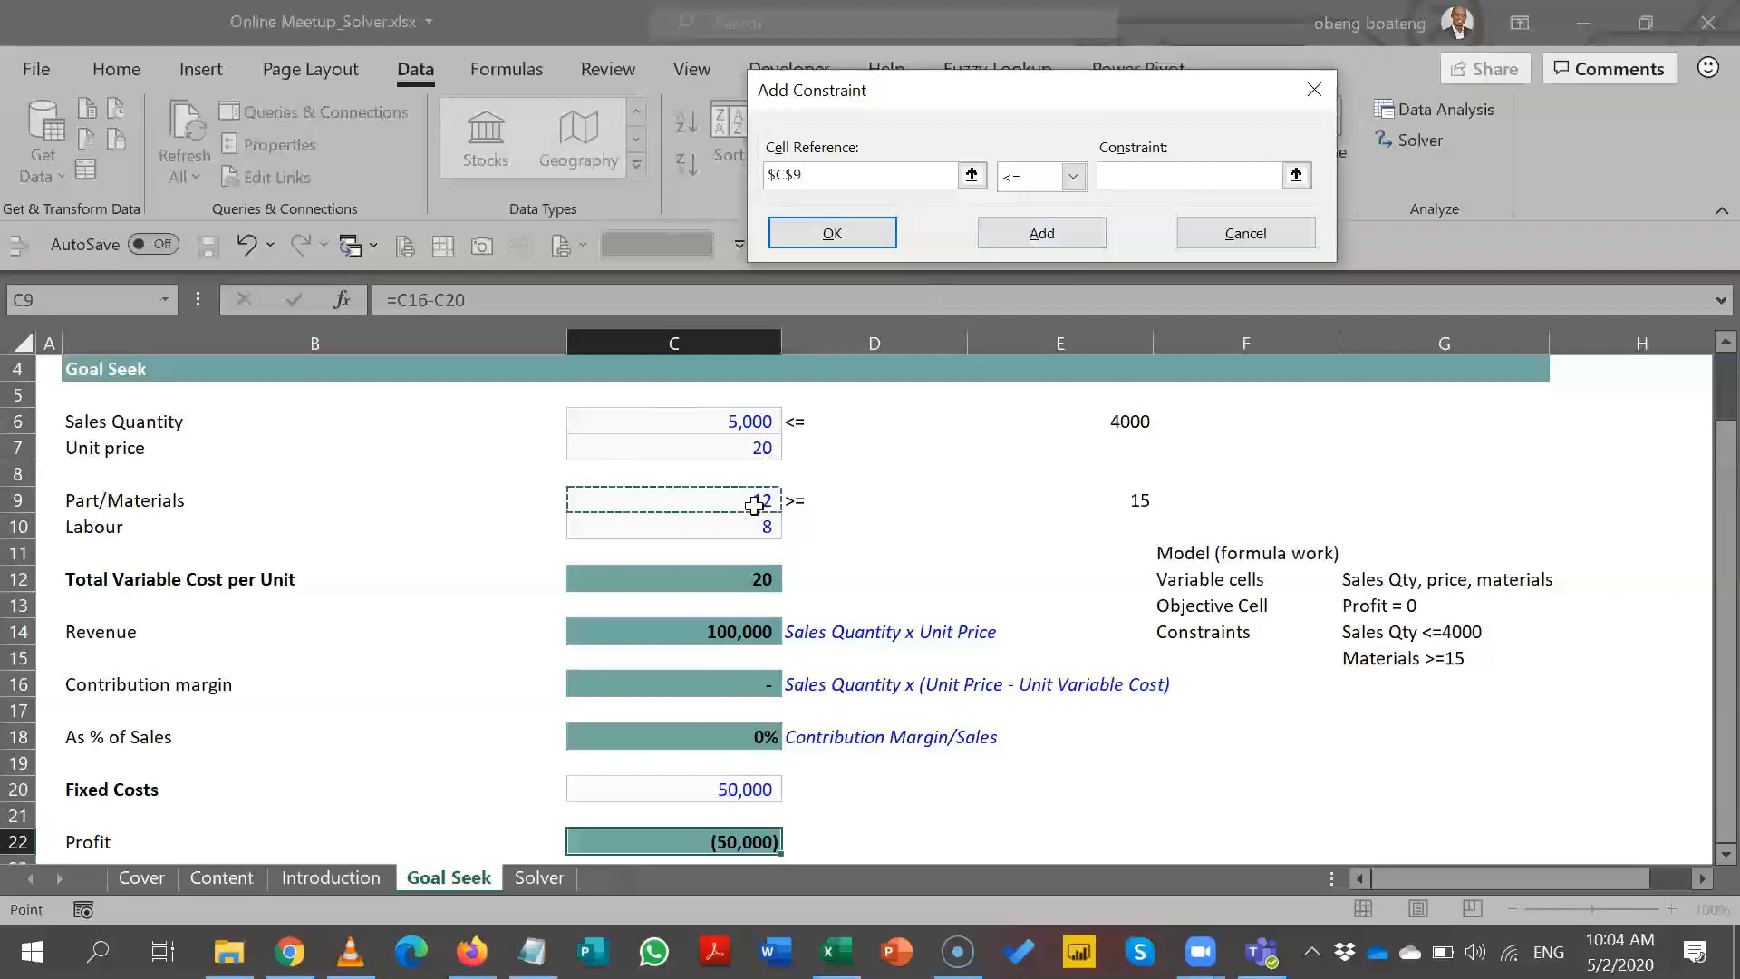
left_click(1073, 177)
left_click(1012, 240)
left_click(1202, 181)
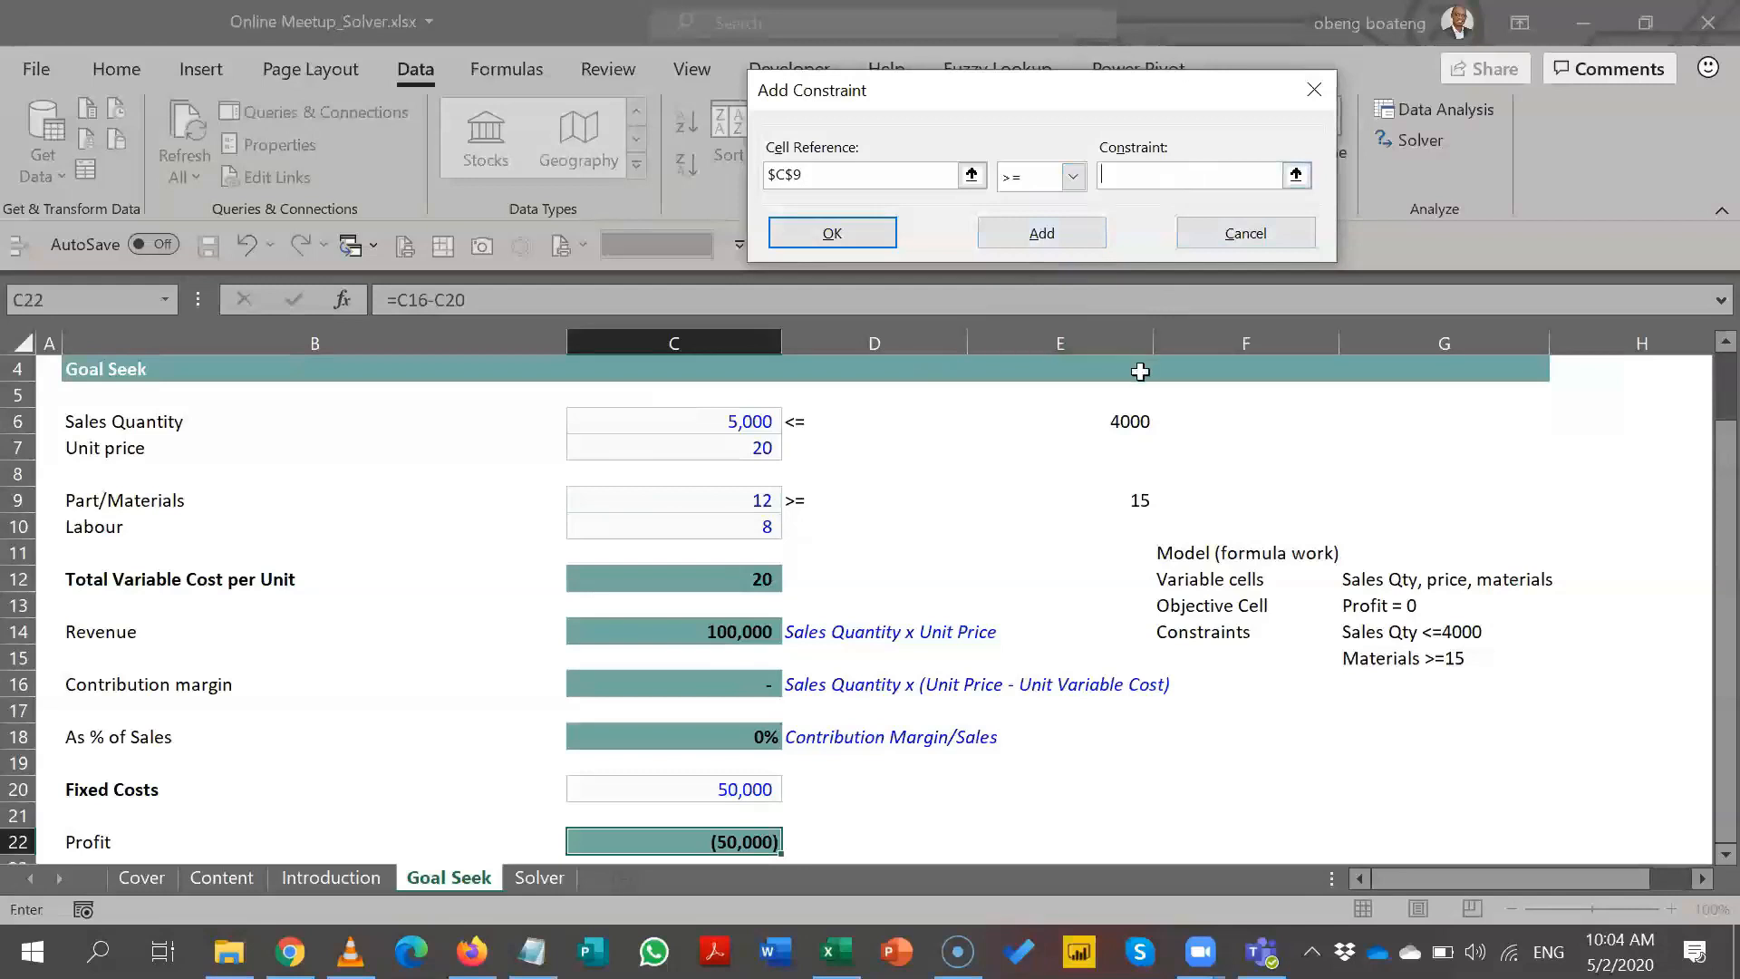
type("15")
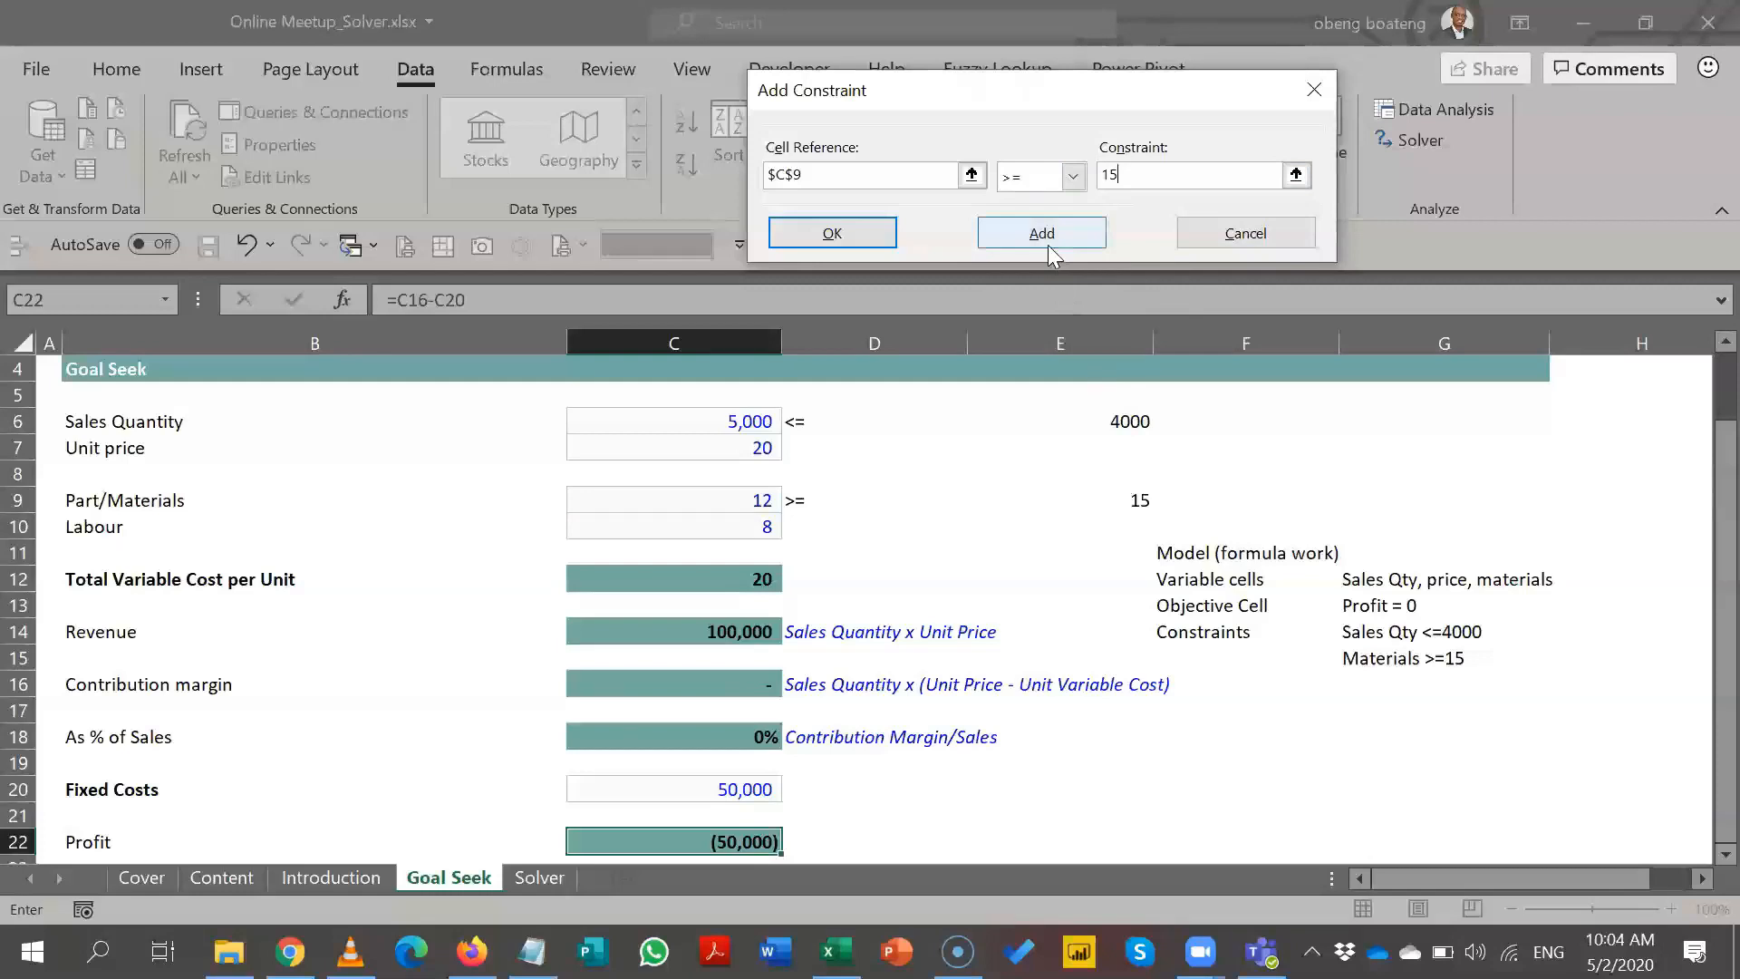
left_click(1074, 176)
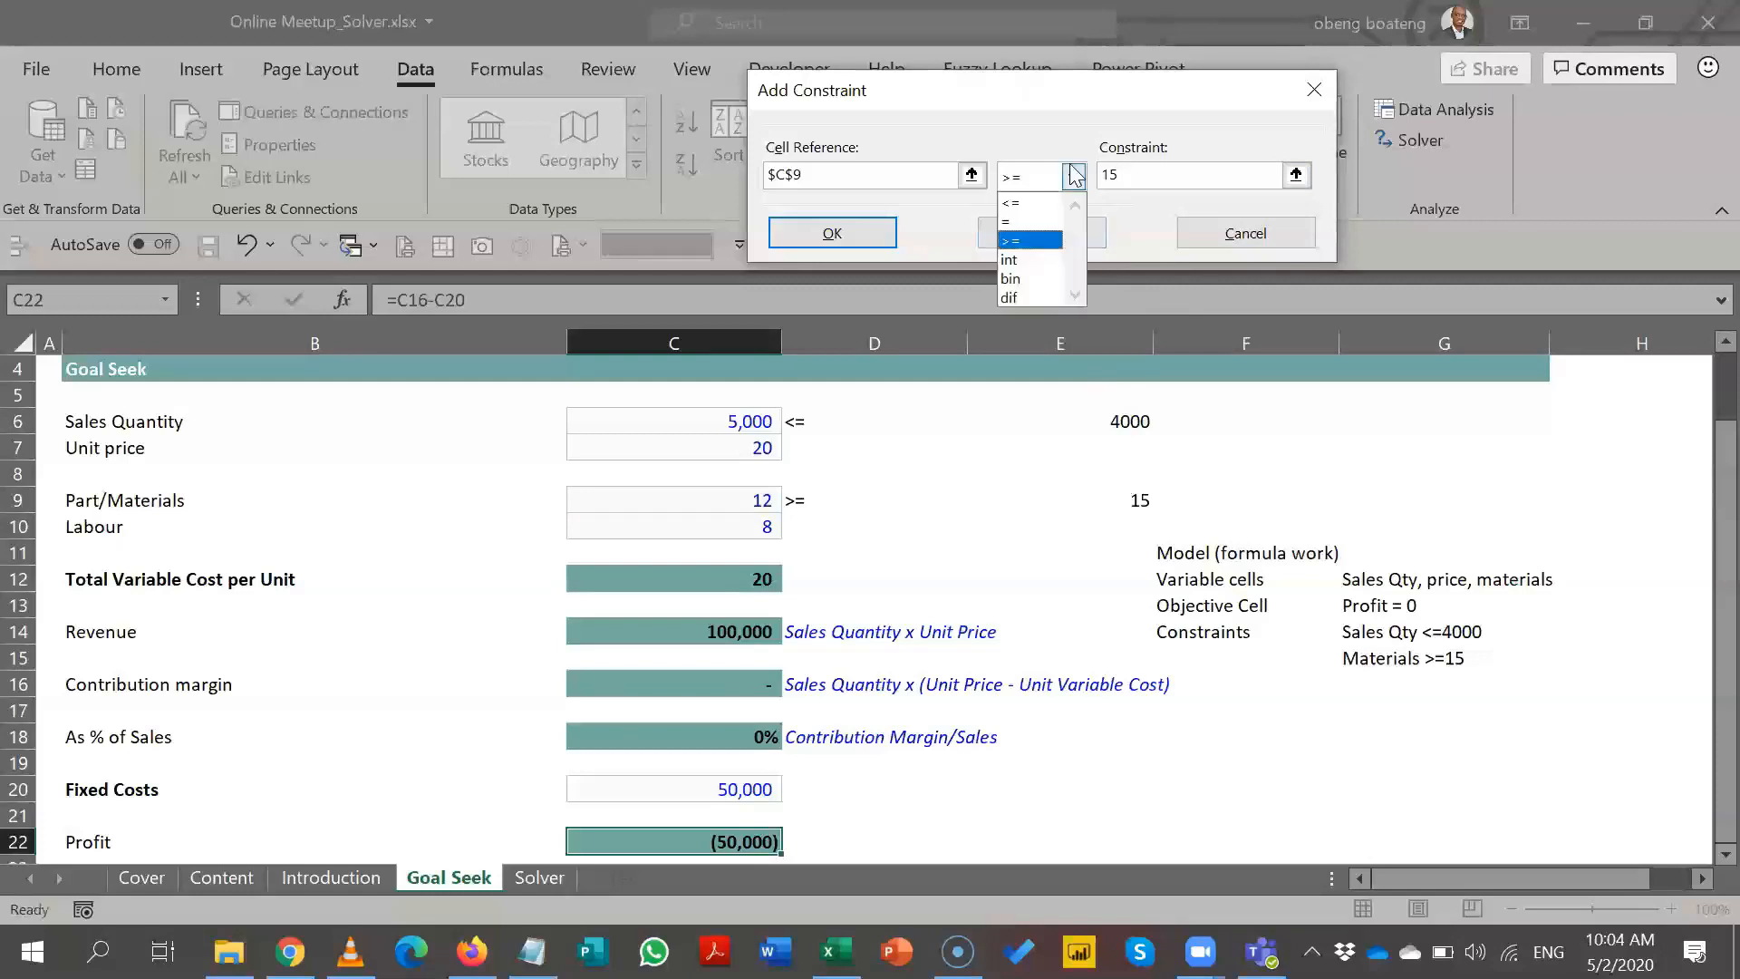
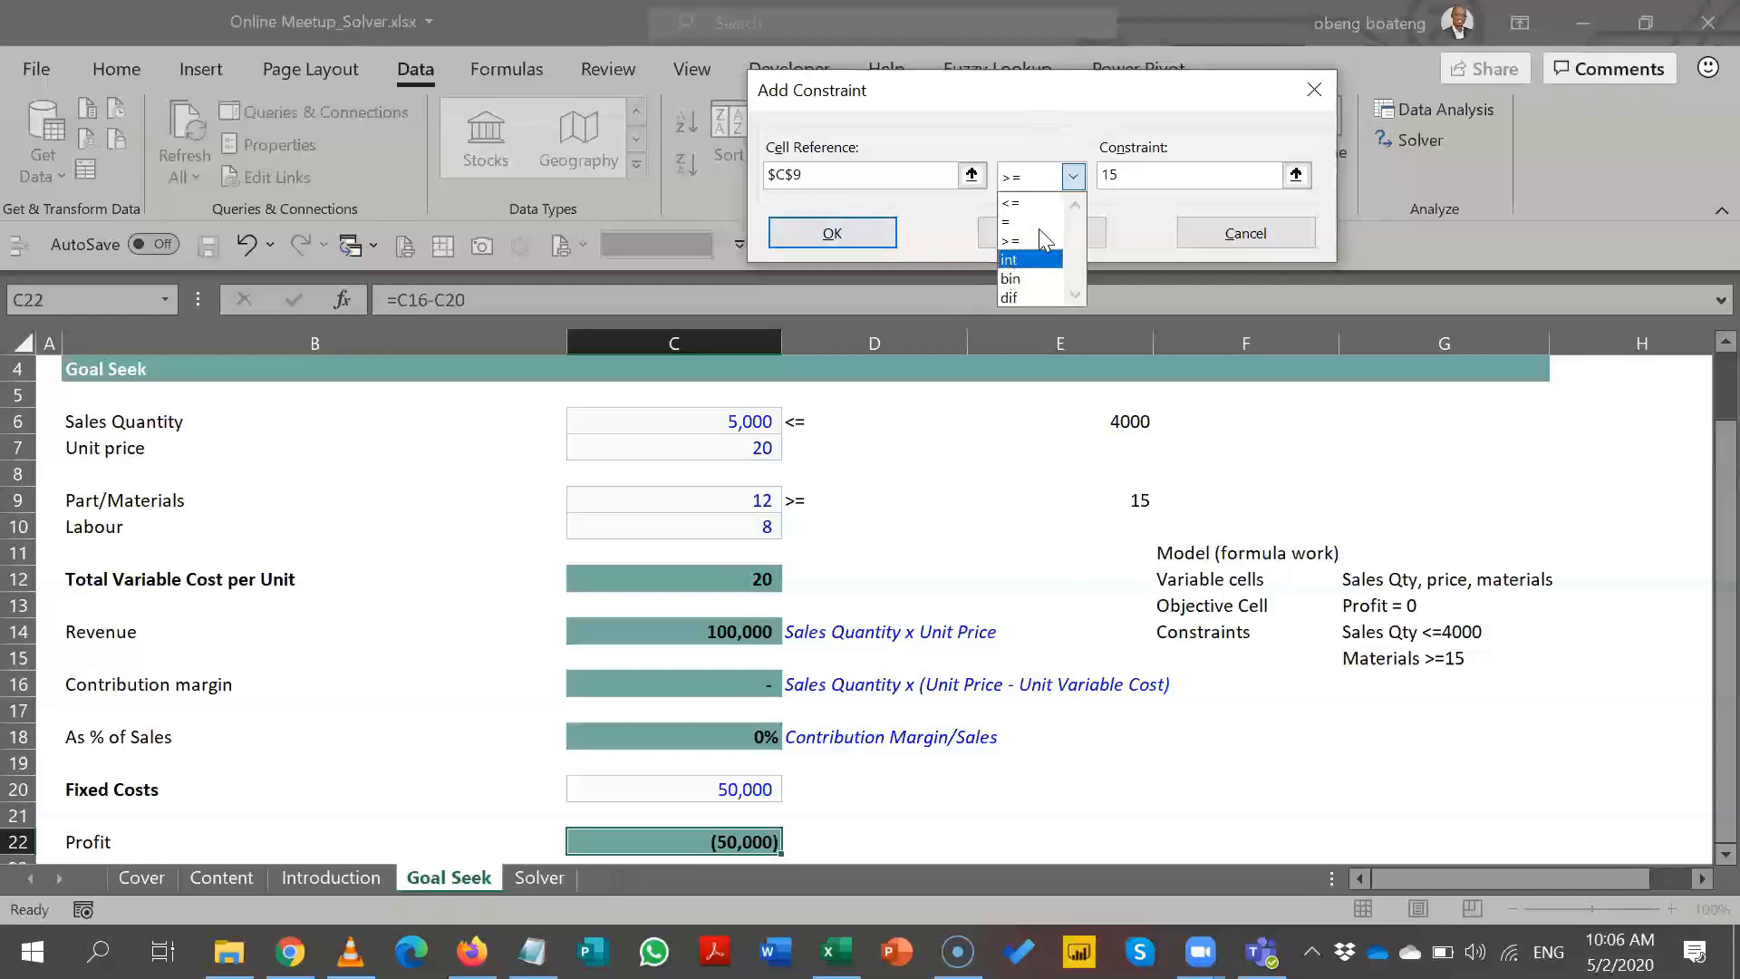
left_click(1006, 118)
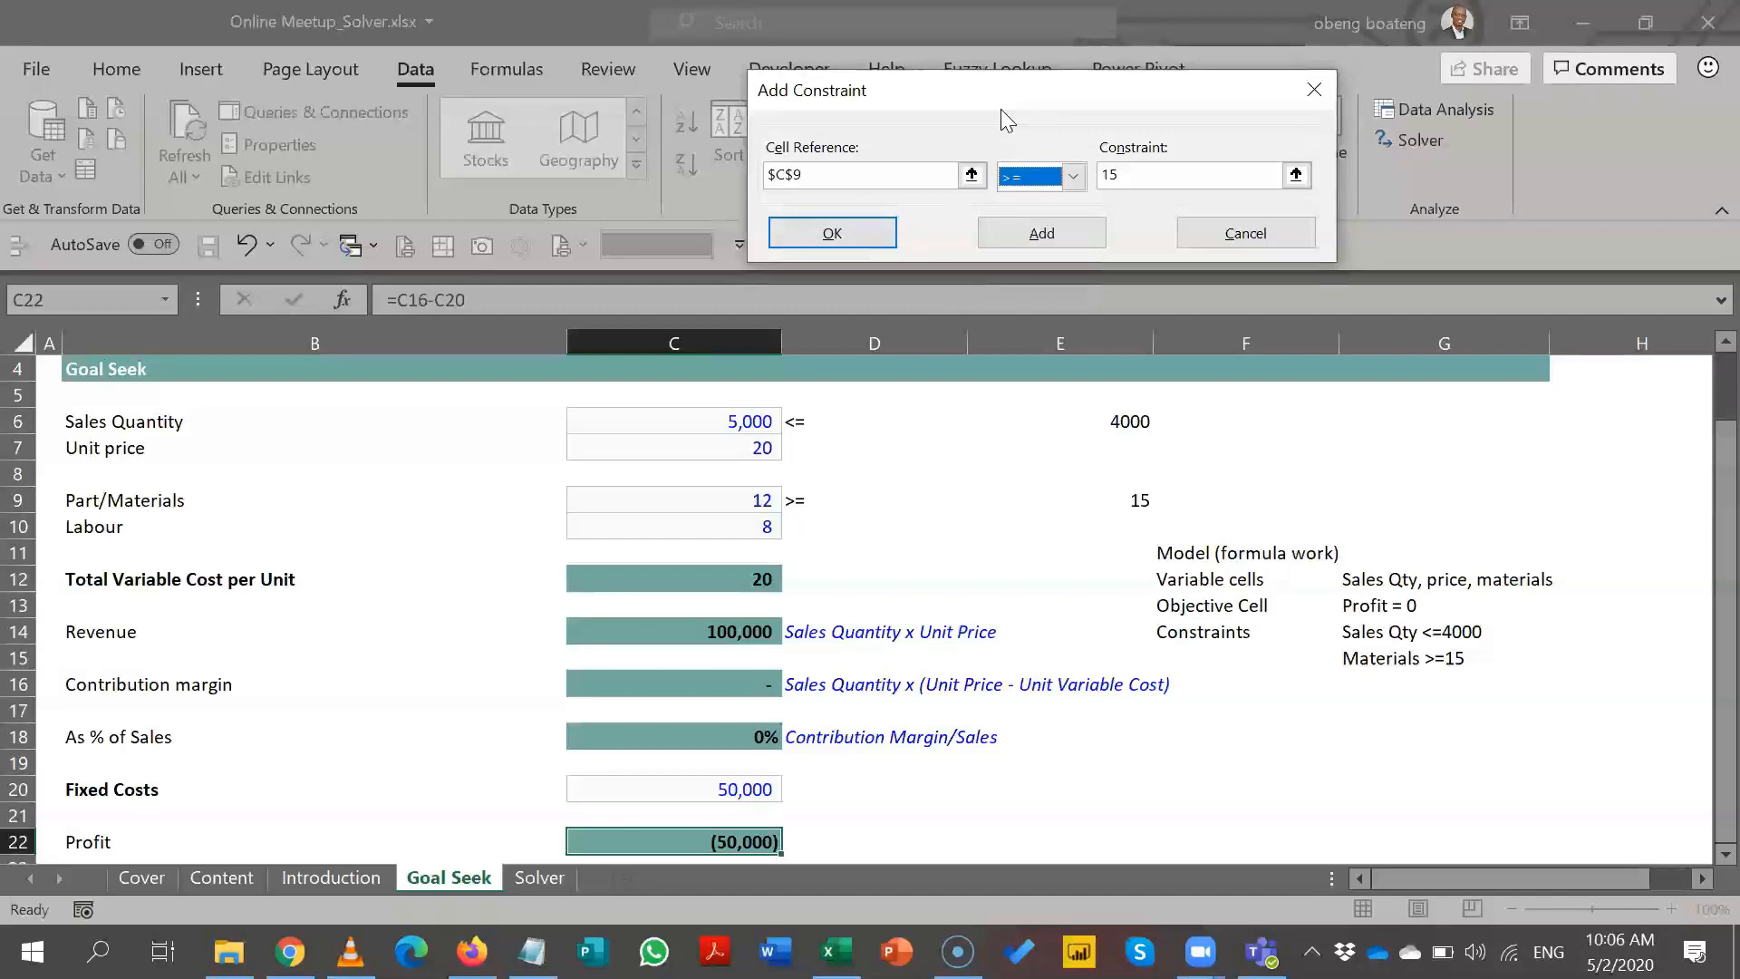
left_click(1195, 232)
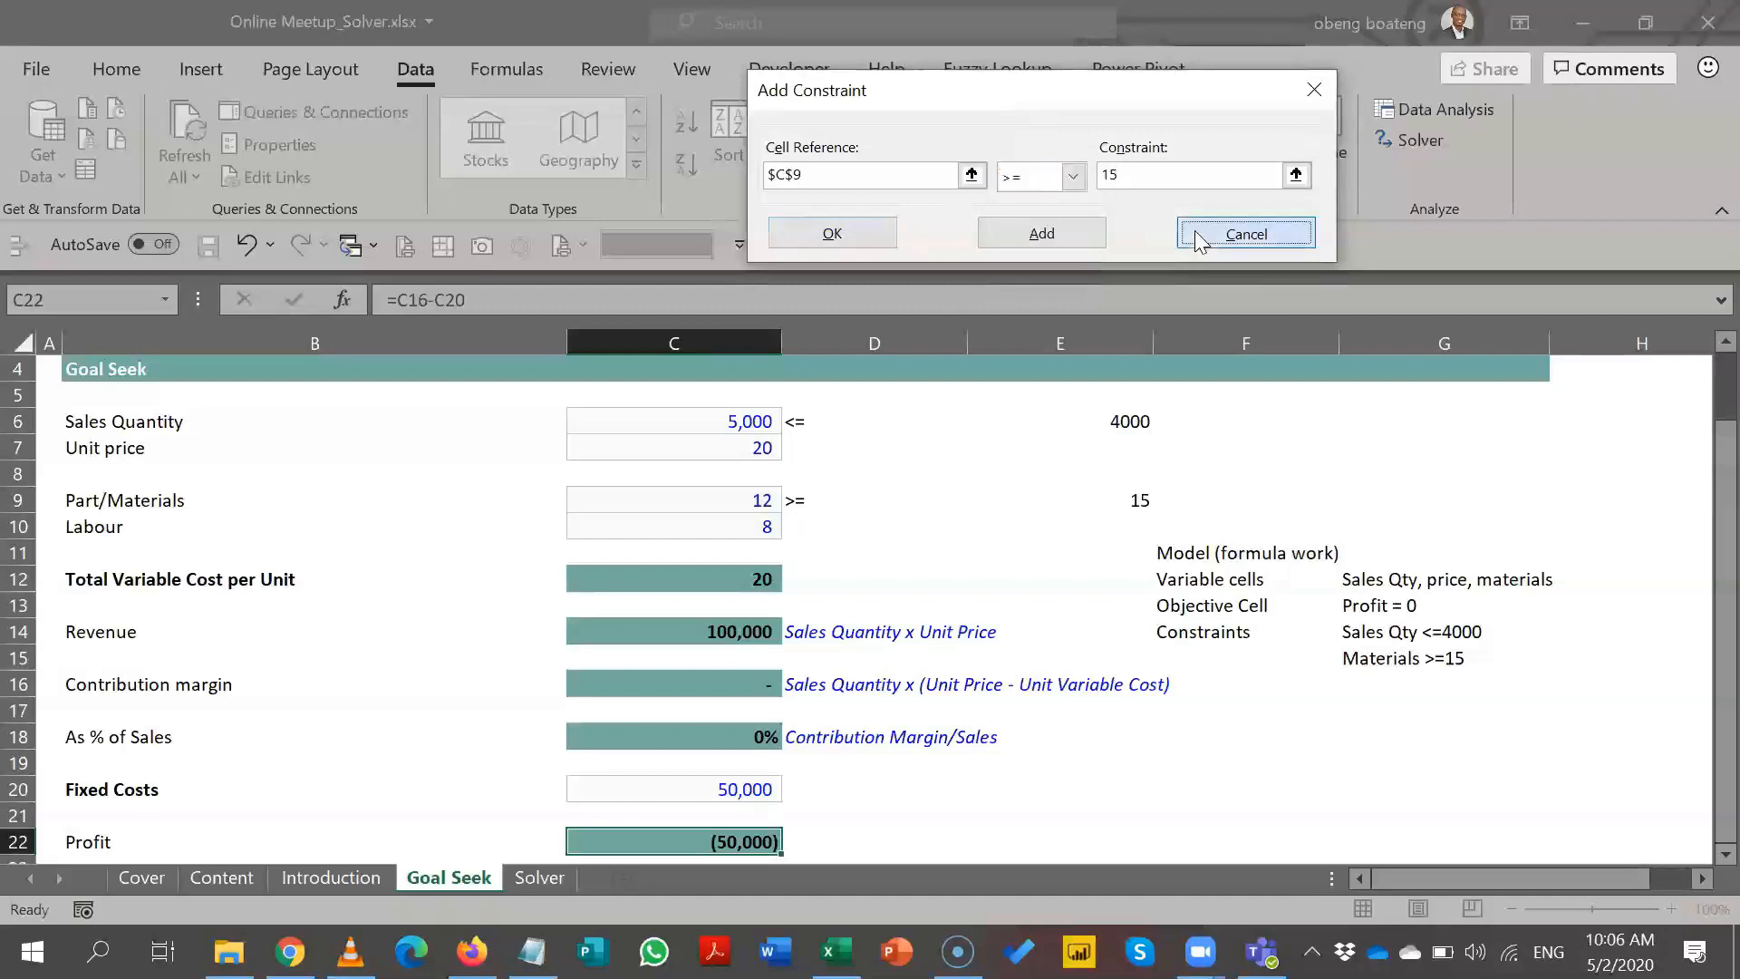
- Reopen Solver and add a constraint that keeps Part/Materials in C9 >= 15
left_click(1394, 147)
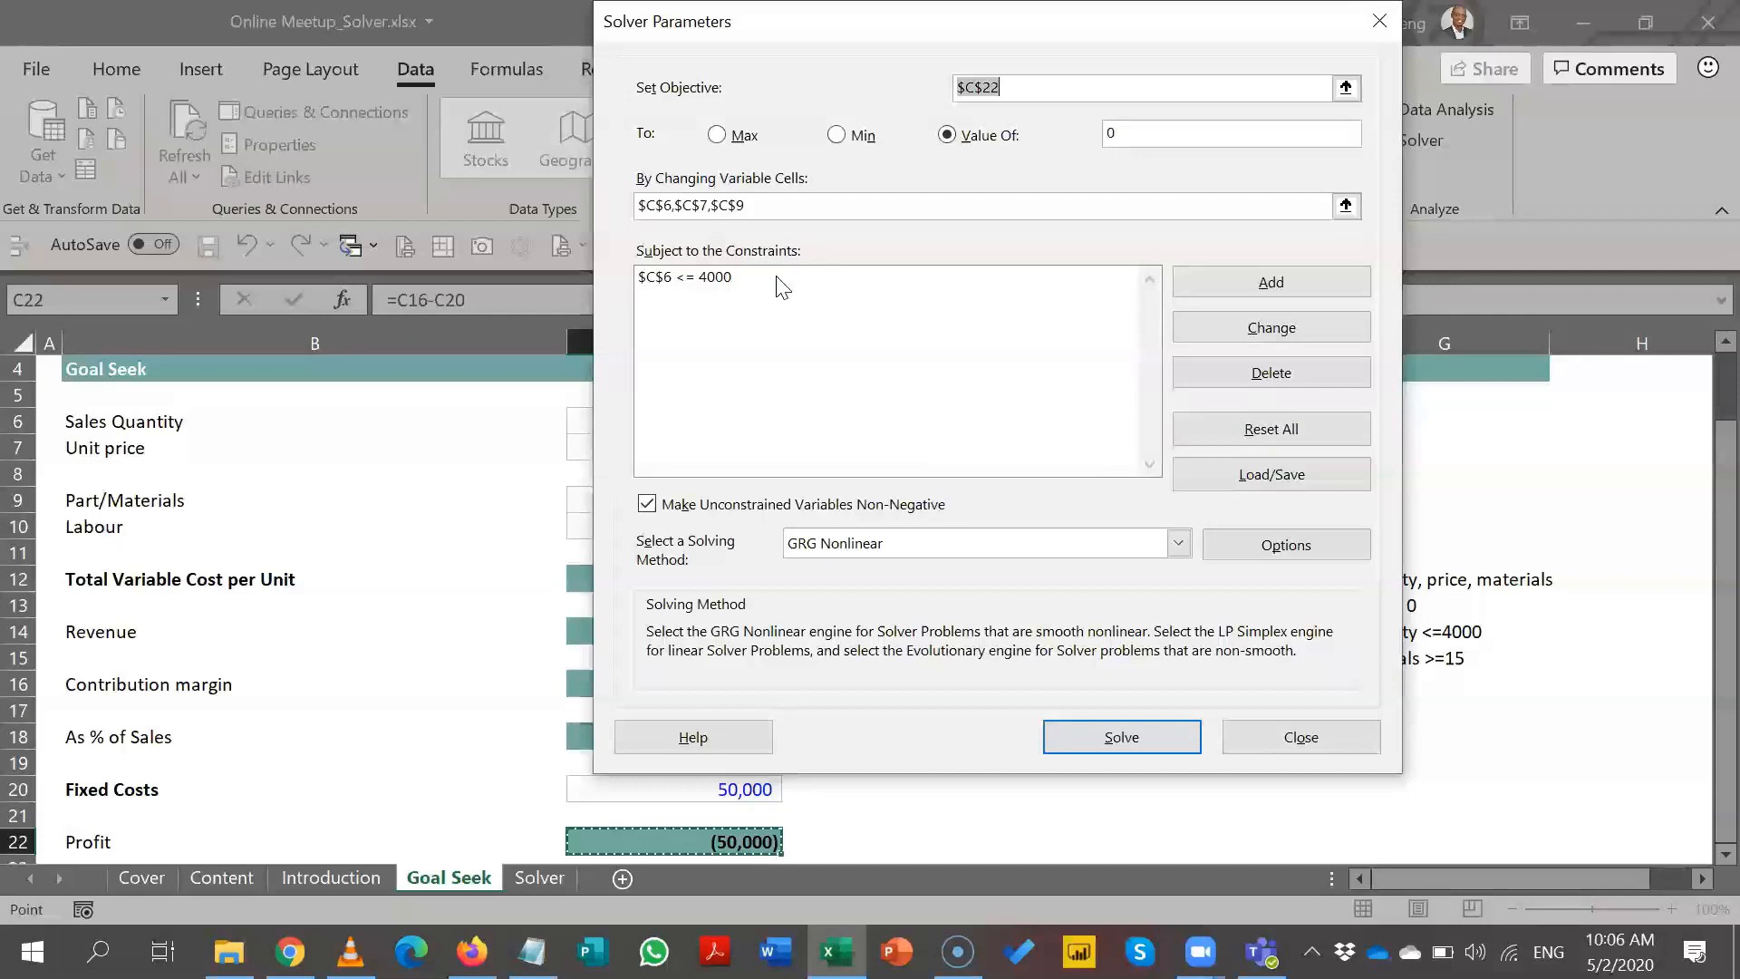
left_click(947, 288)
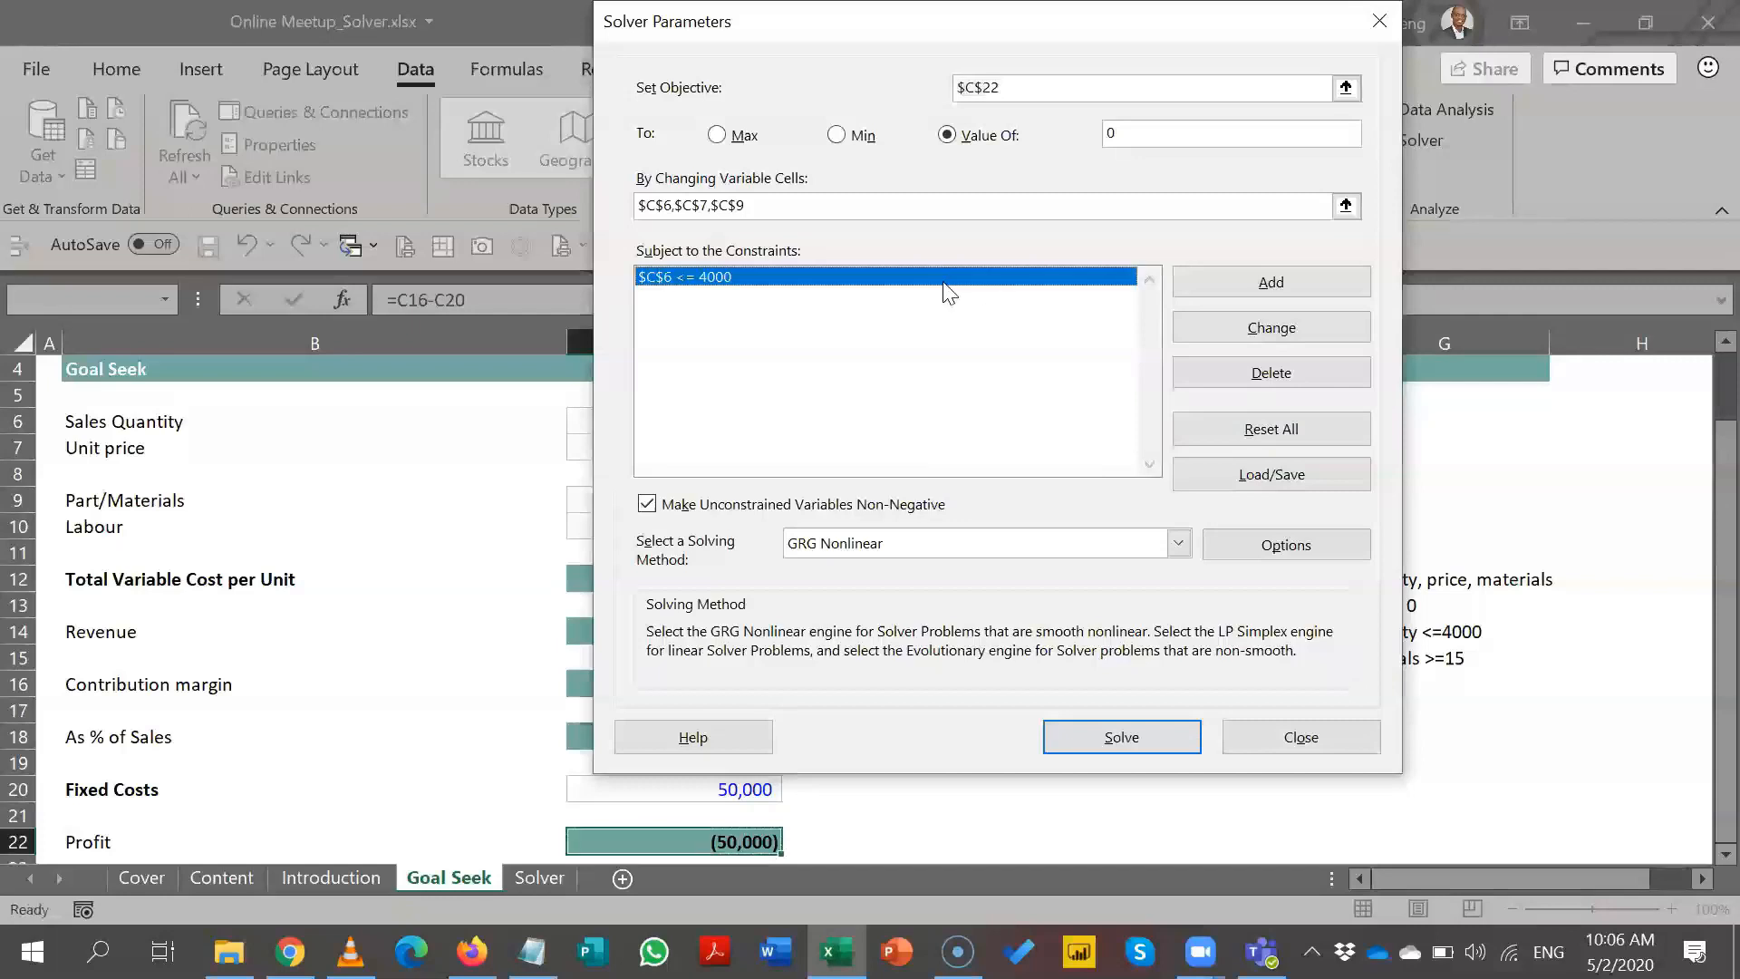
left_click(1214, 282)
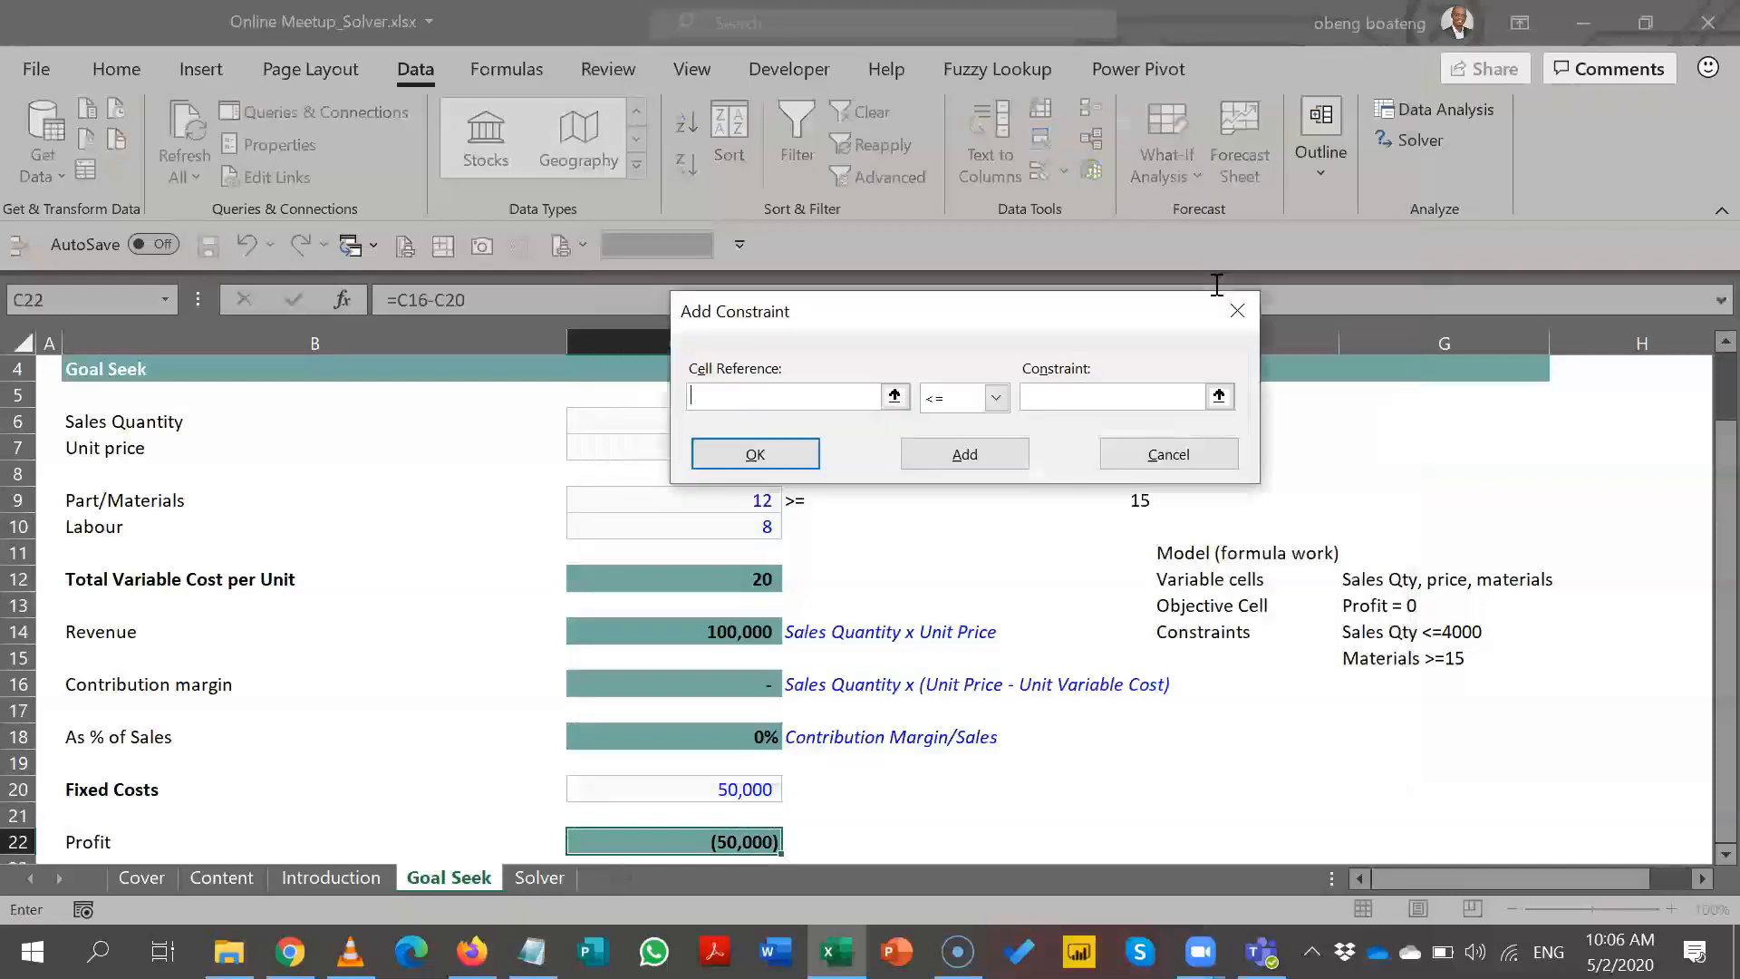
left_click(894, 397)
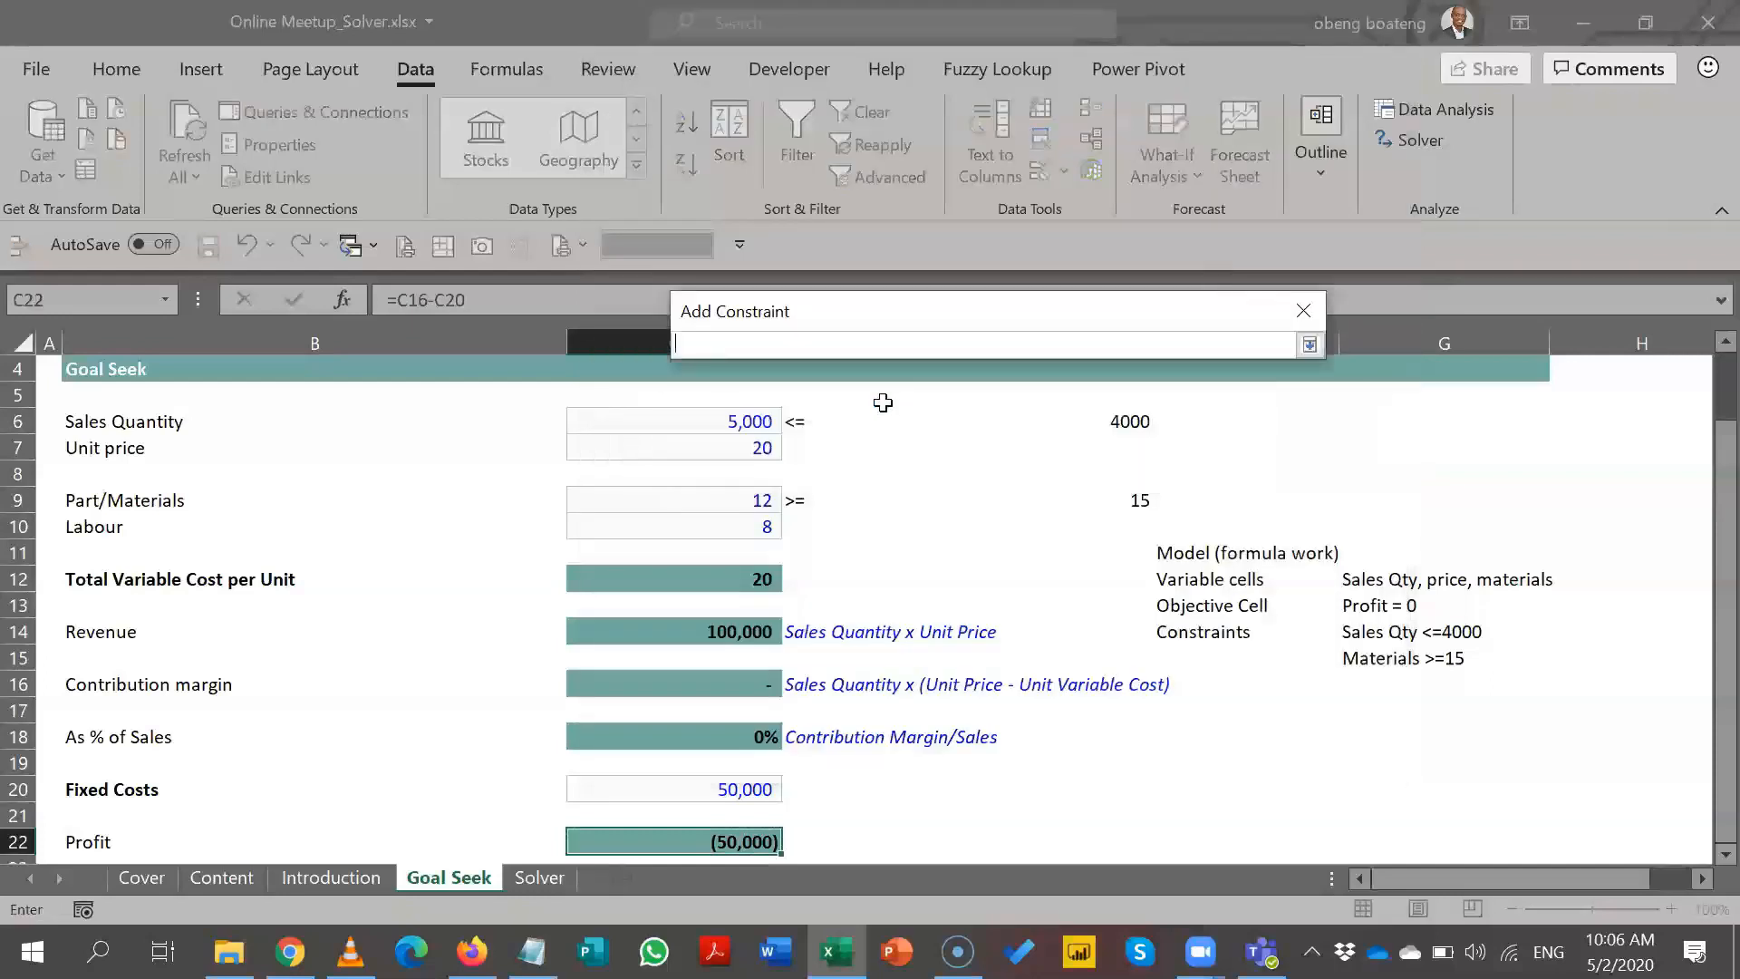
left_click(757, 504)
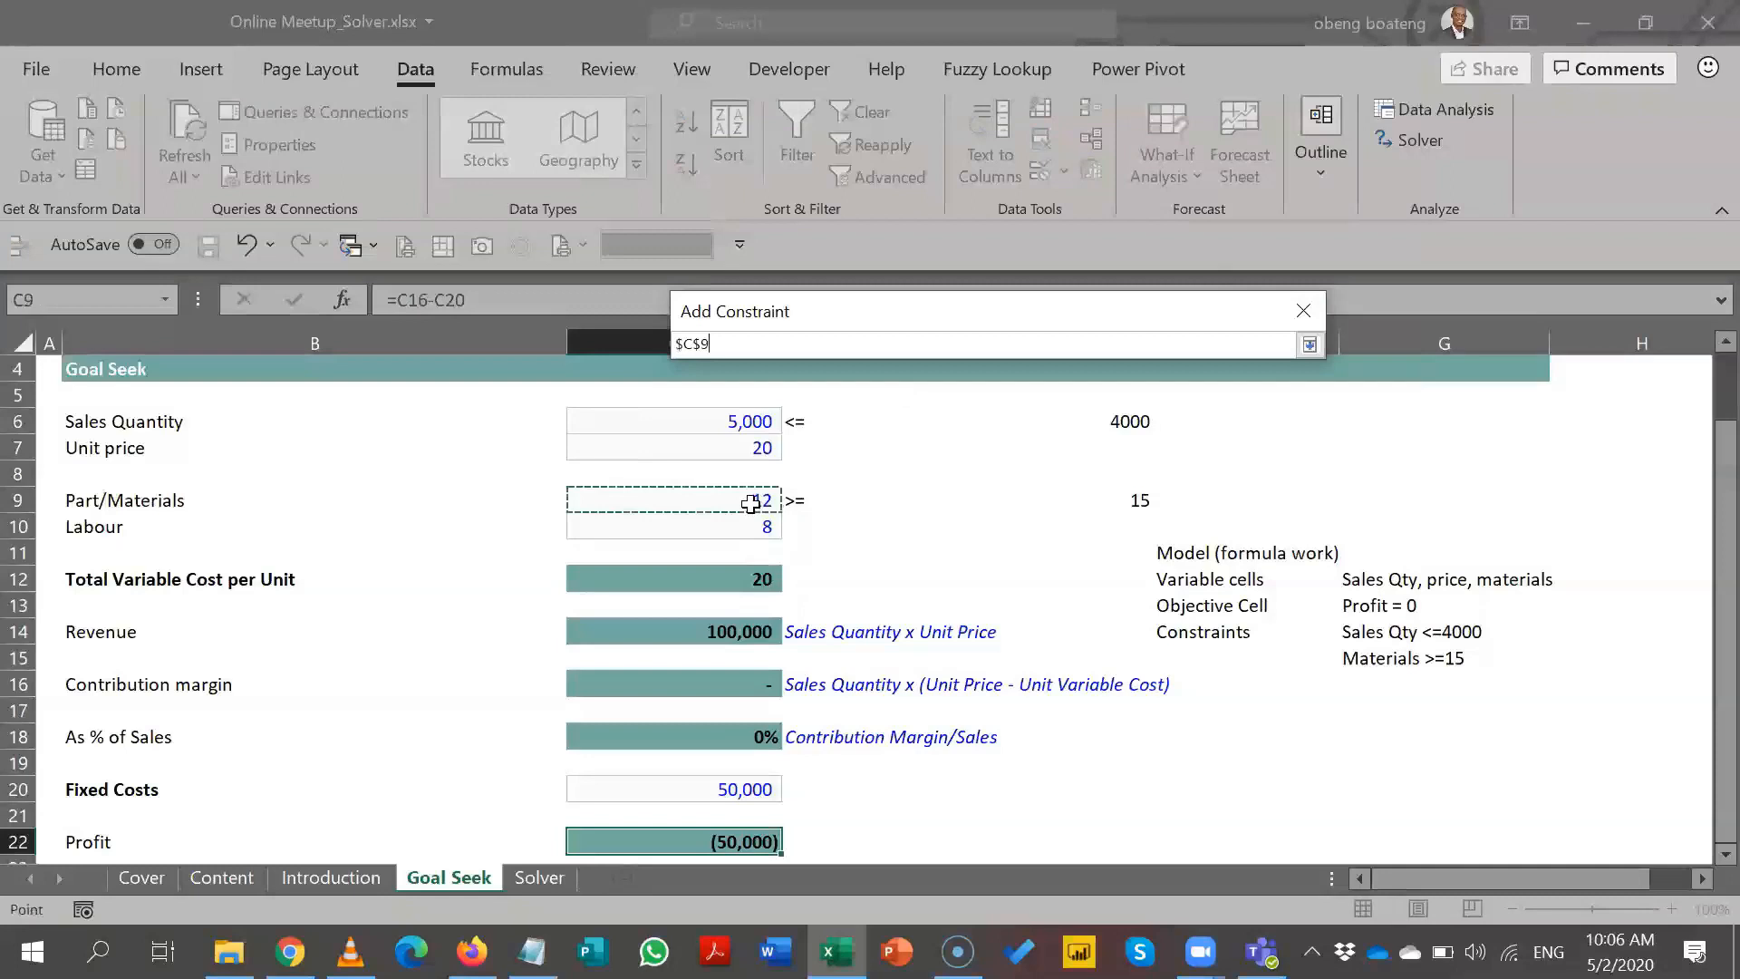
left_click(1310, 344)
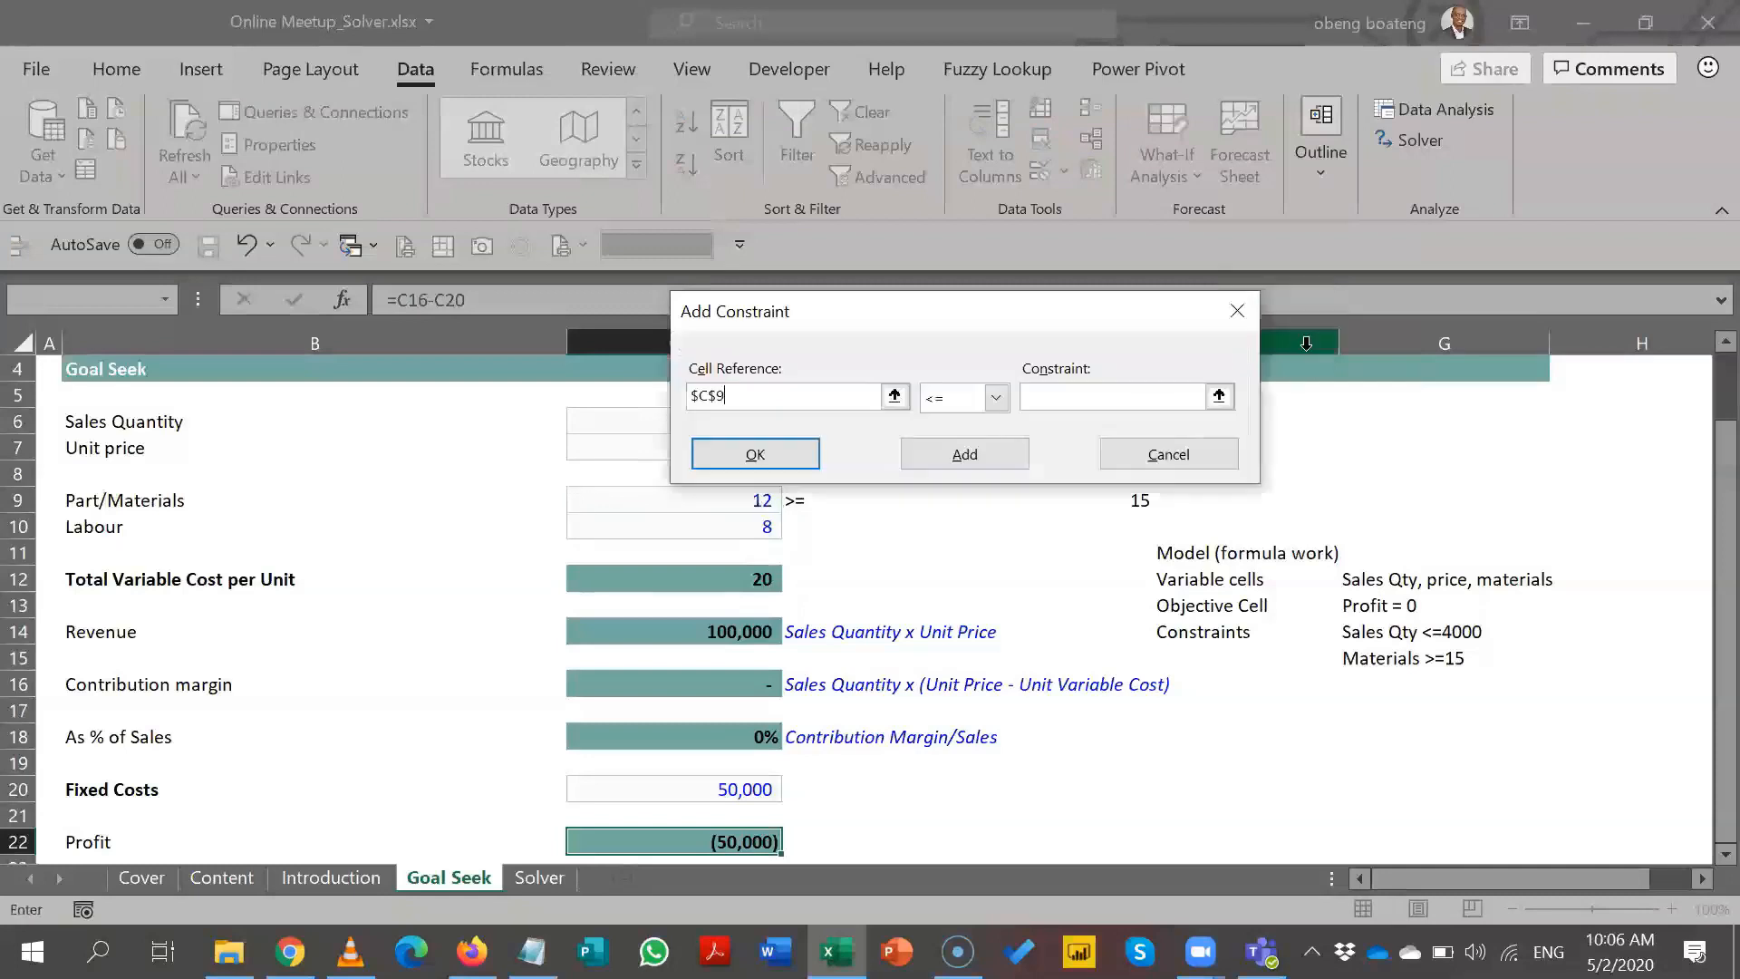
left_click(997, 399)
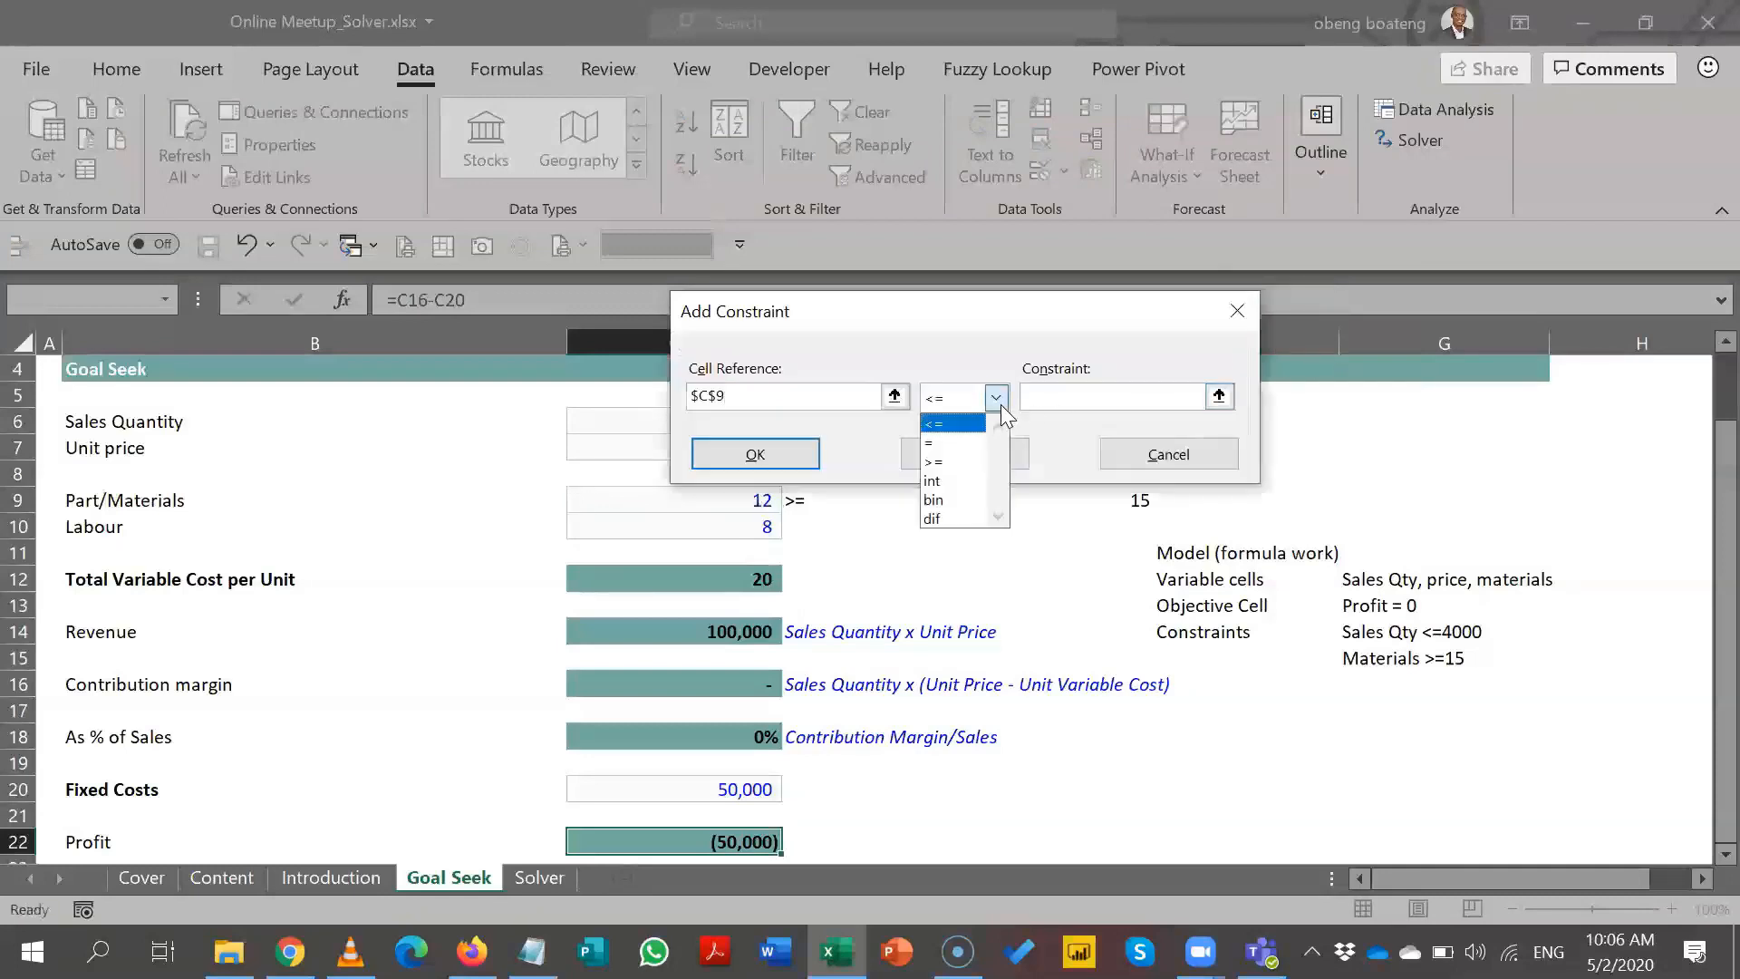
left_click(985, 463)
left_click(1122, 400)
type("15")
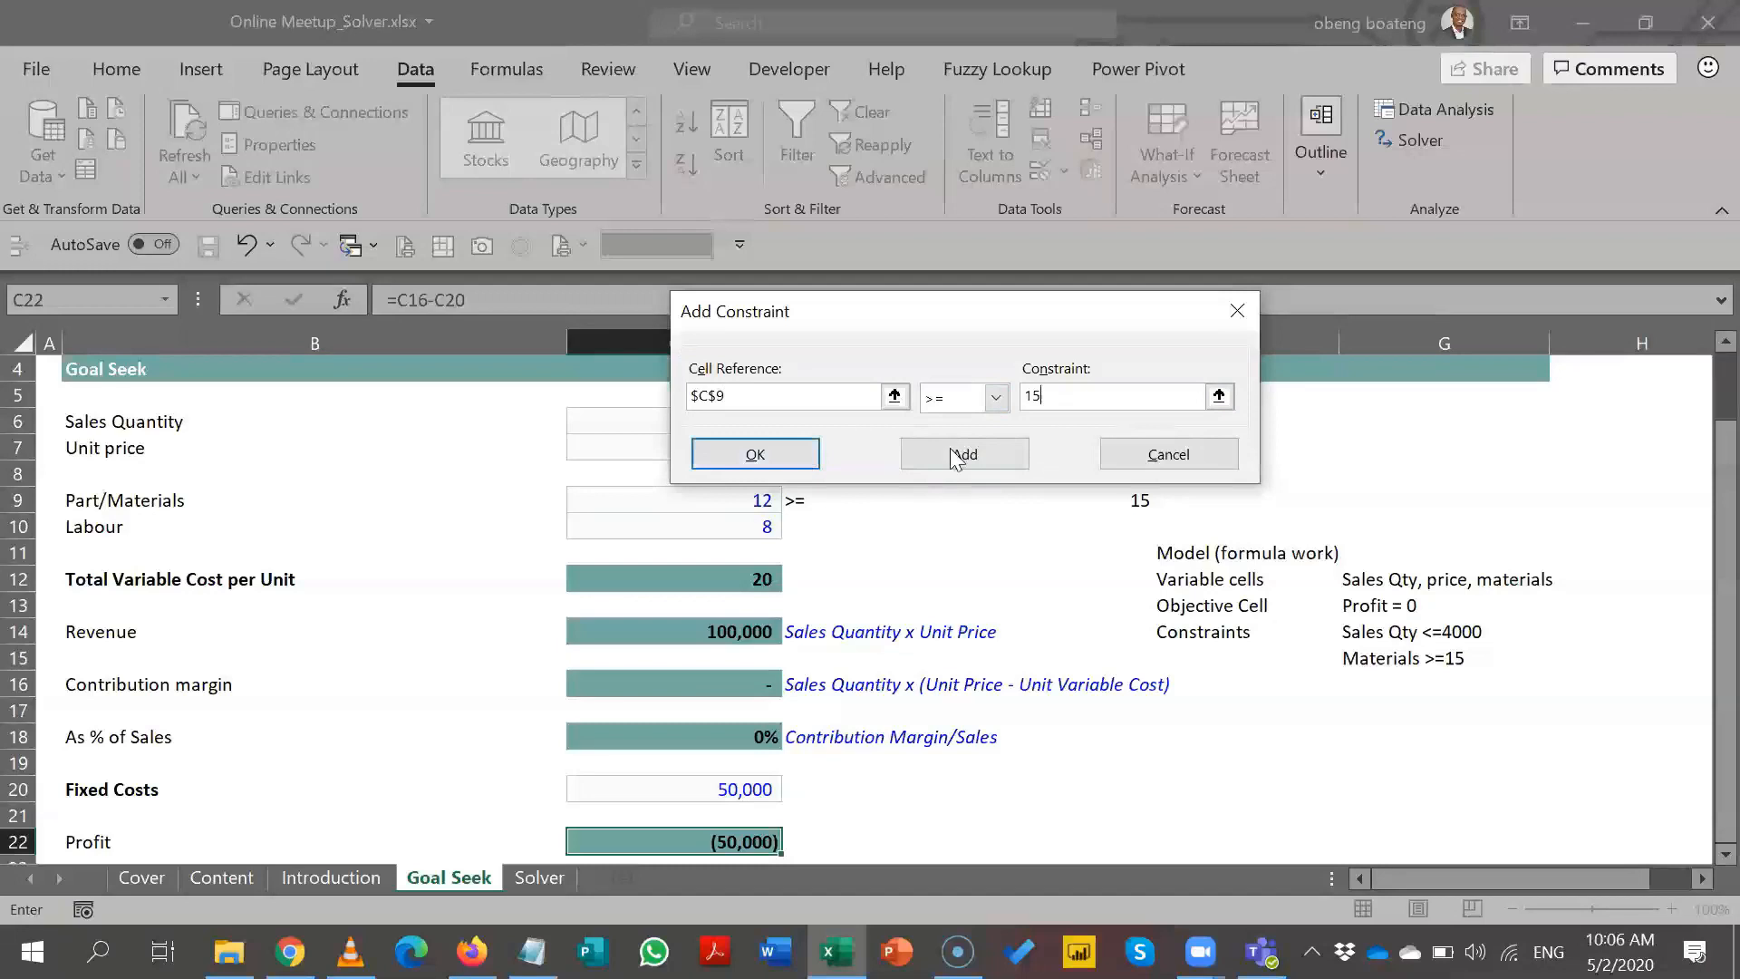
left_click(804, 452)
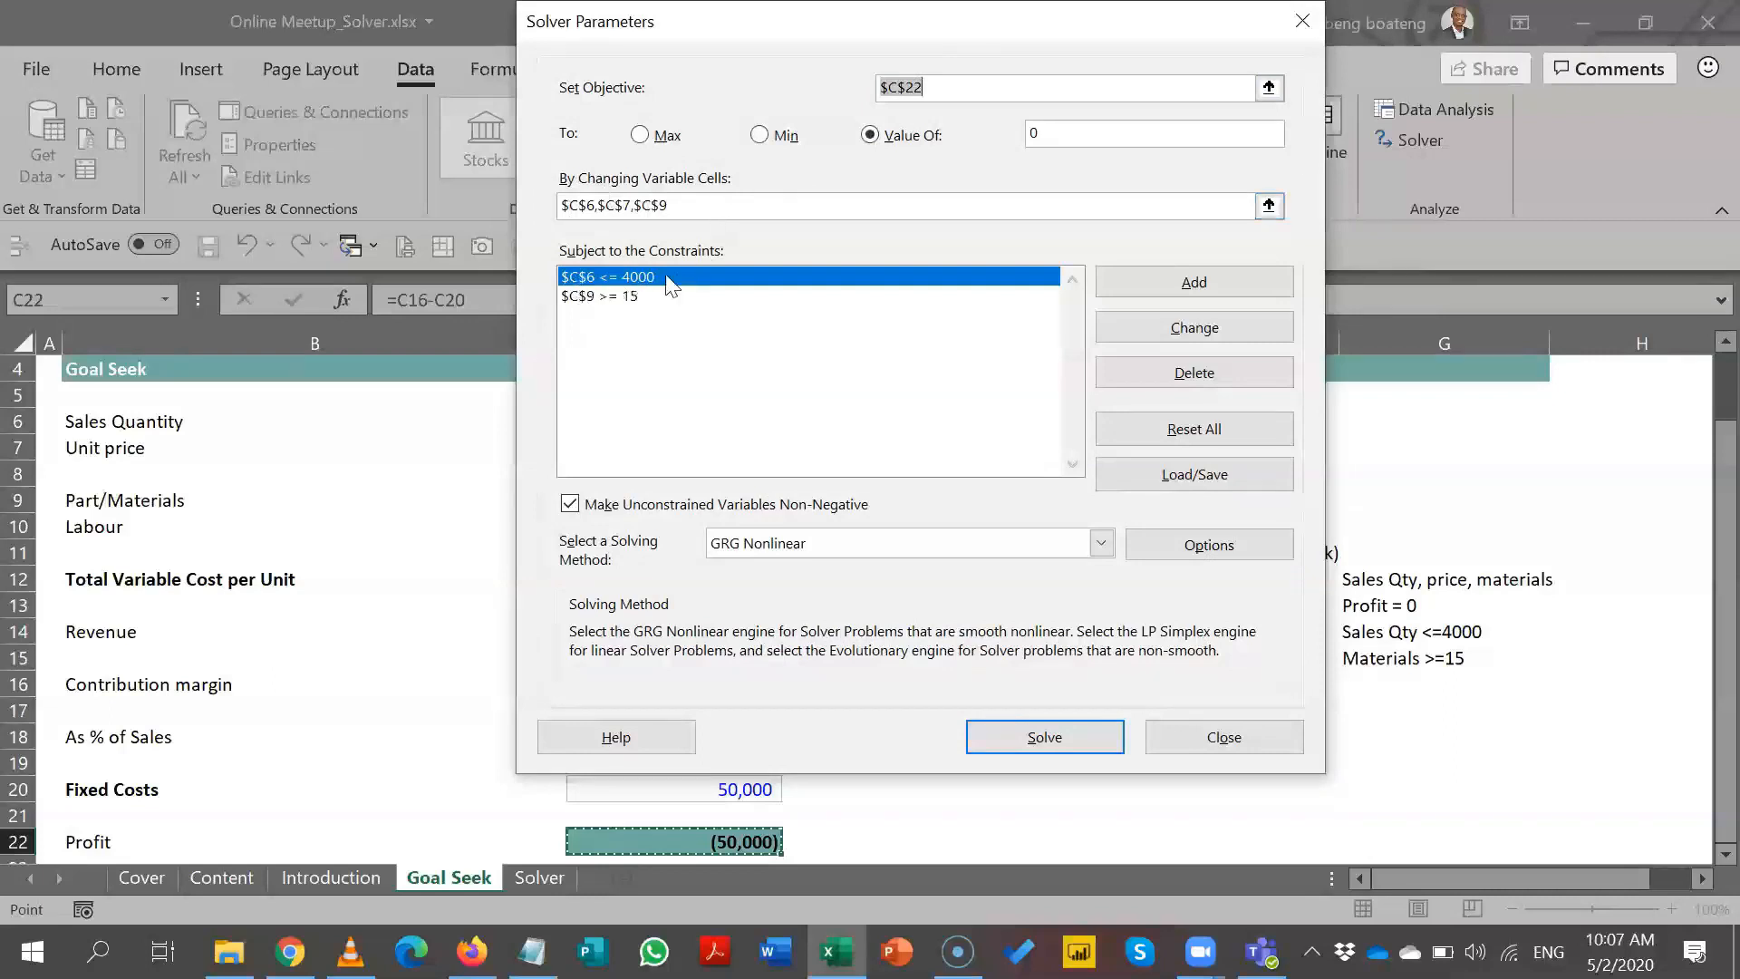
- View the C9 >= 15 constraint in the Change Constraint dialog and return to the Solver parameters
left_click(644, 297)
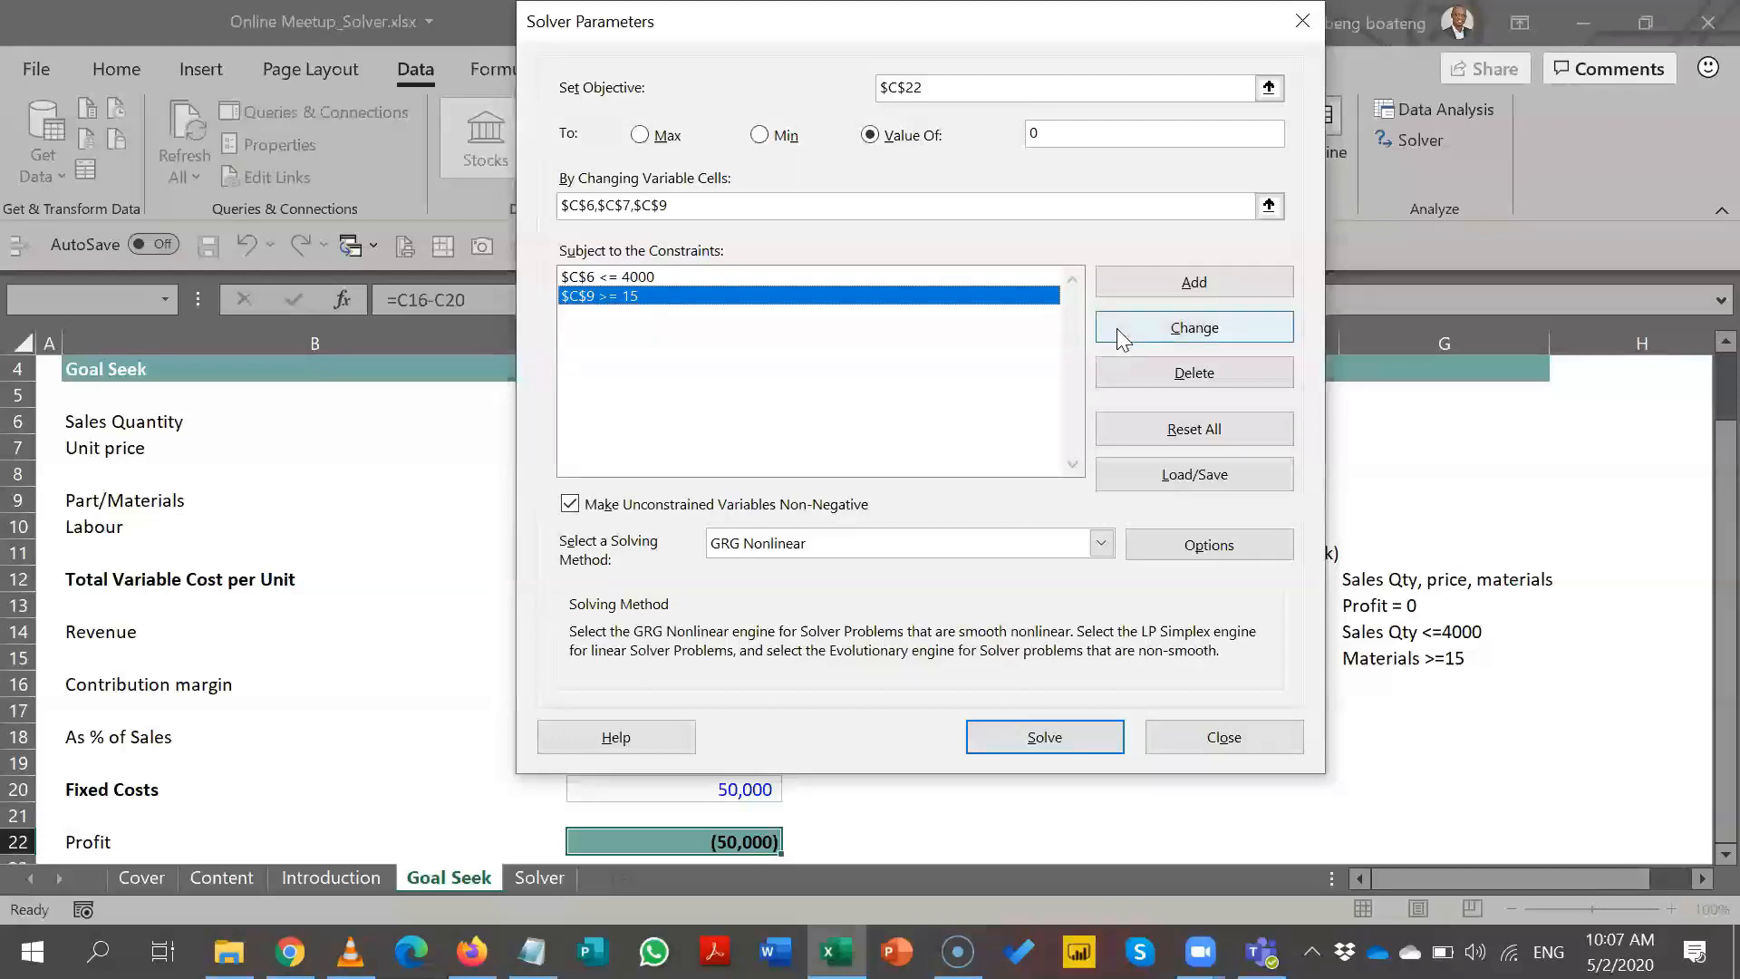
left_click(1181, 326)
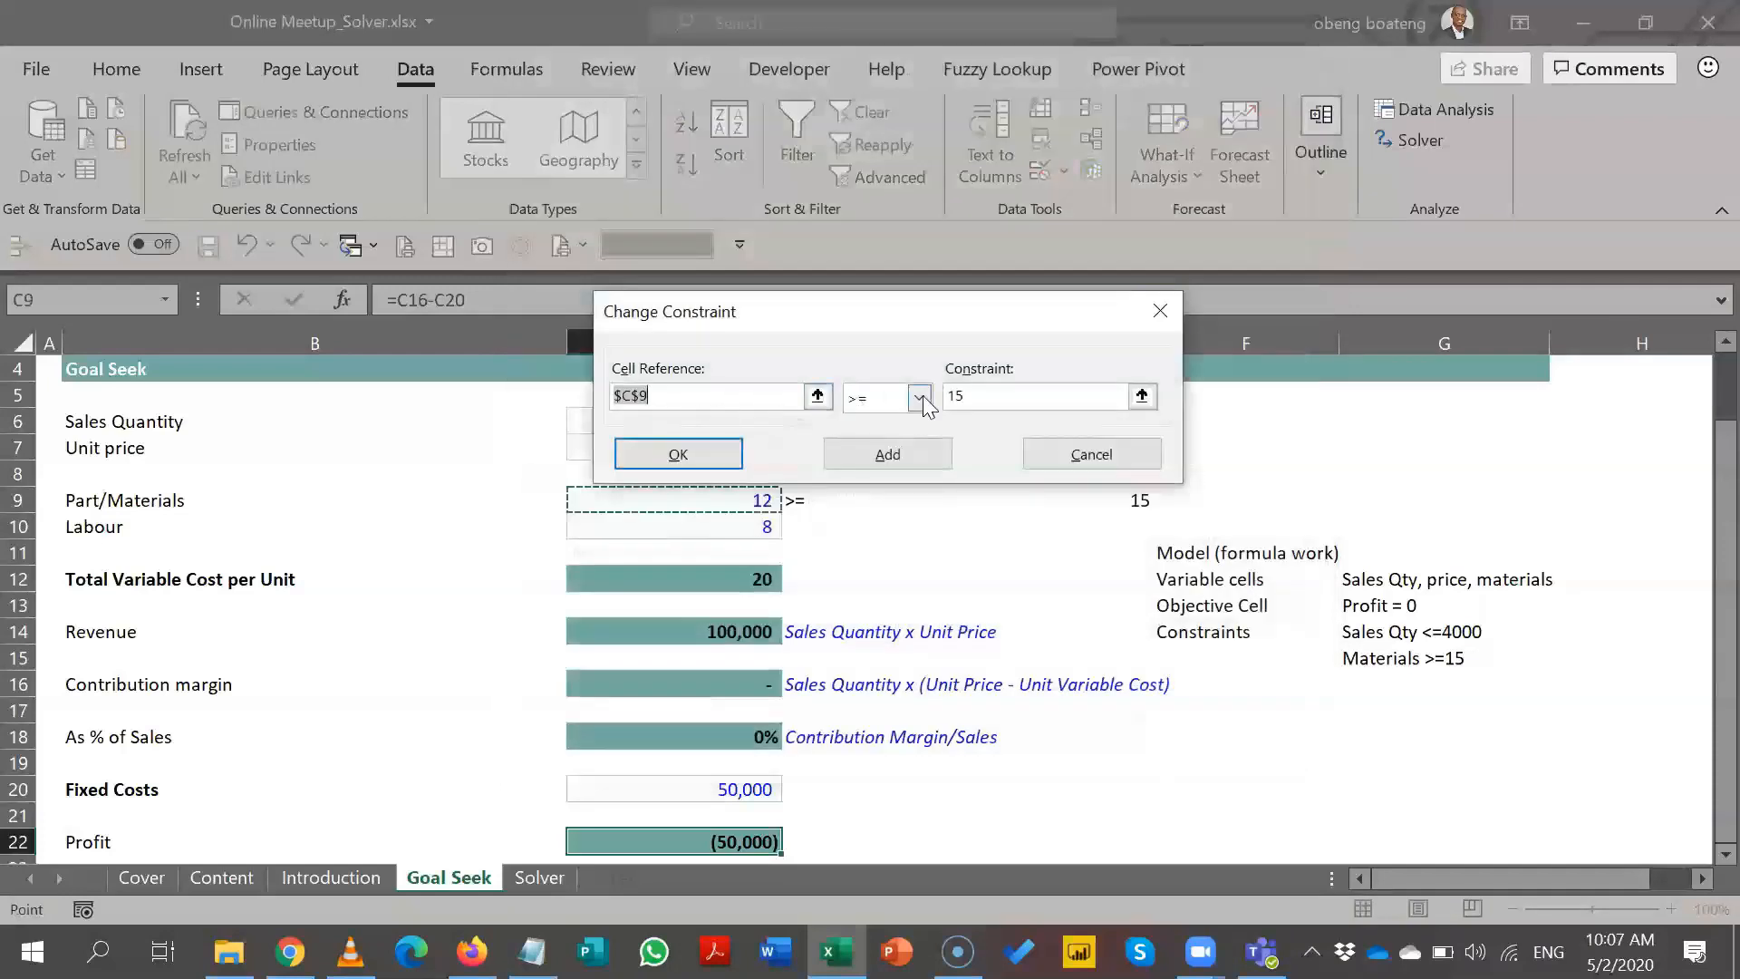
left_click(1087, 455)
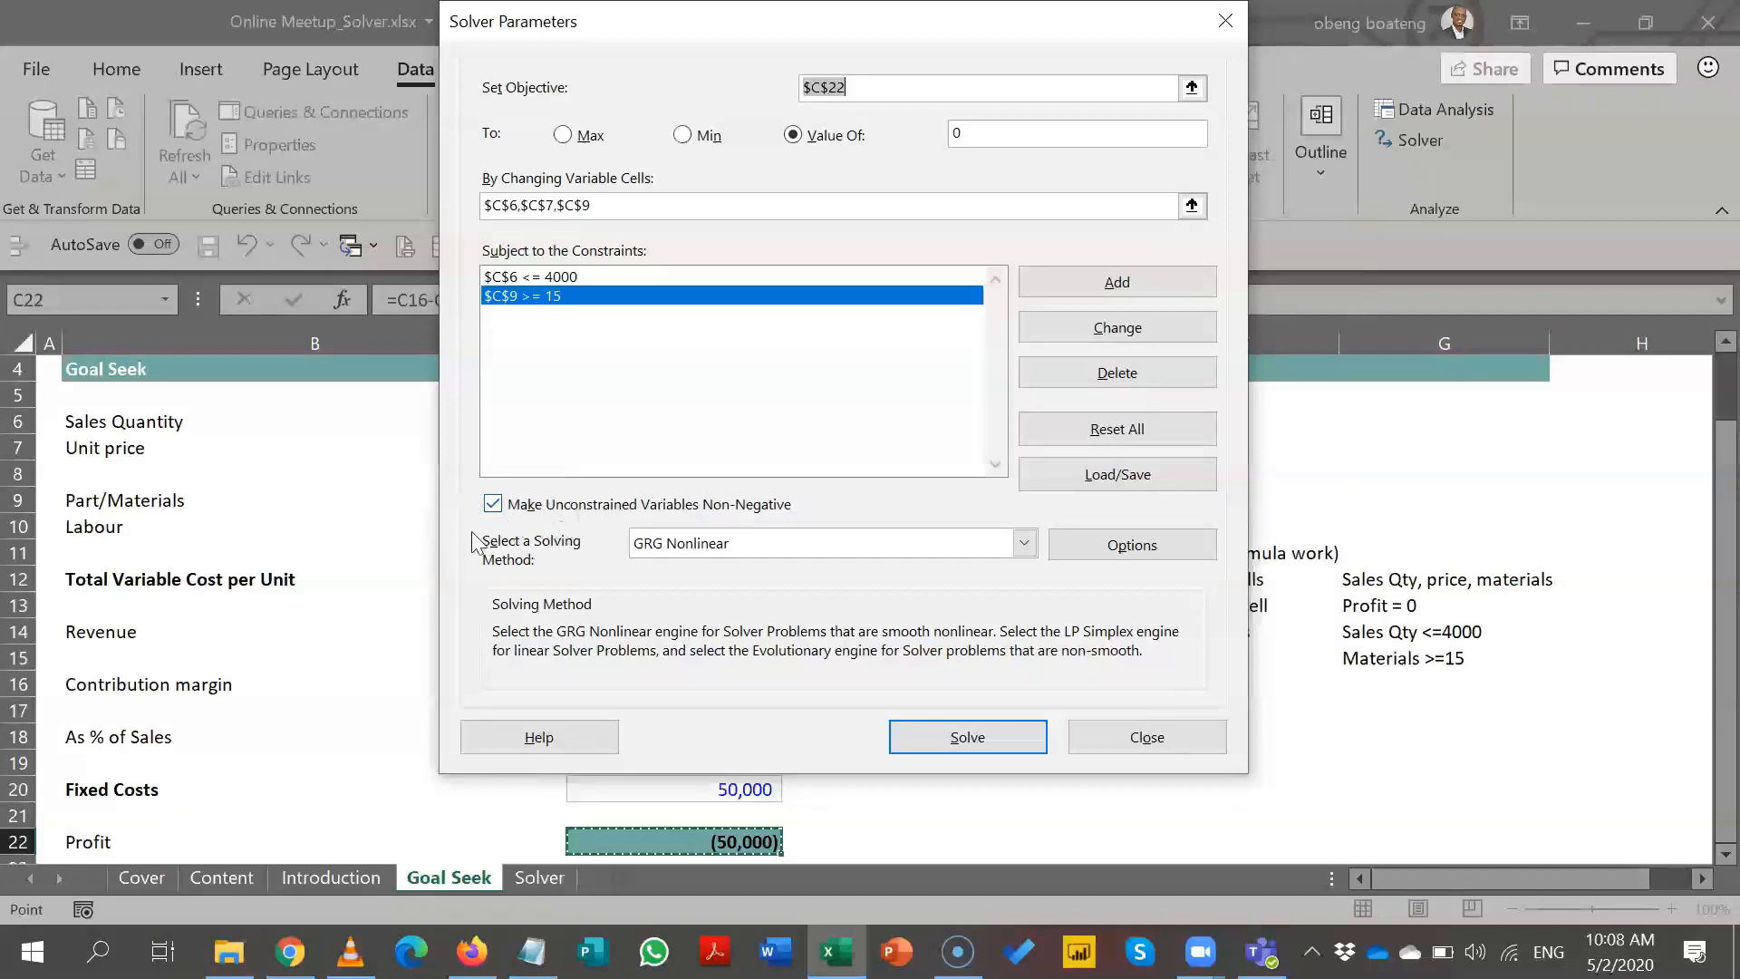
- Choose GRG Nonlinear as the solving method, solve the model and move the results dialog off the sales and cost figures
left_click(1024, 544)
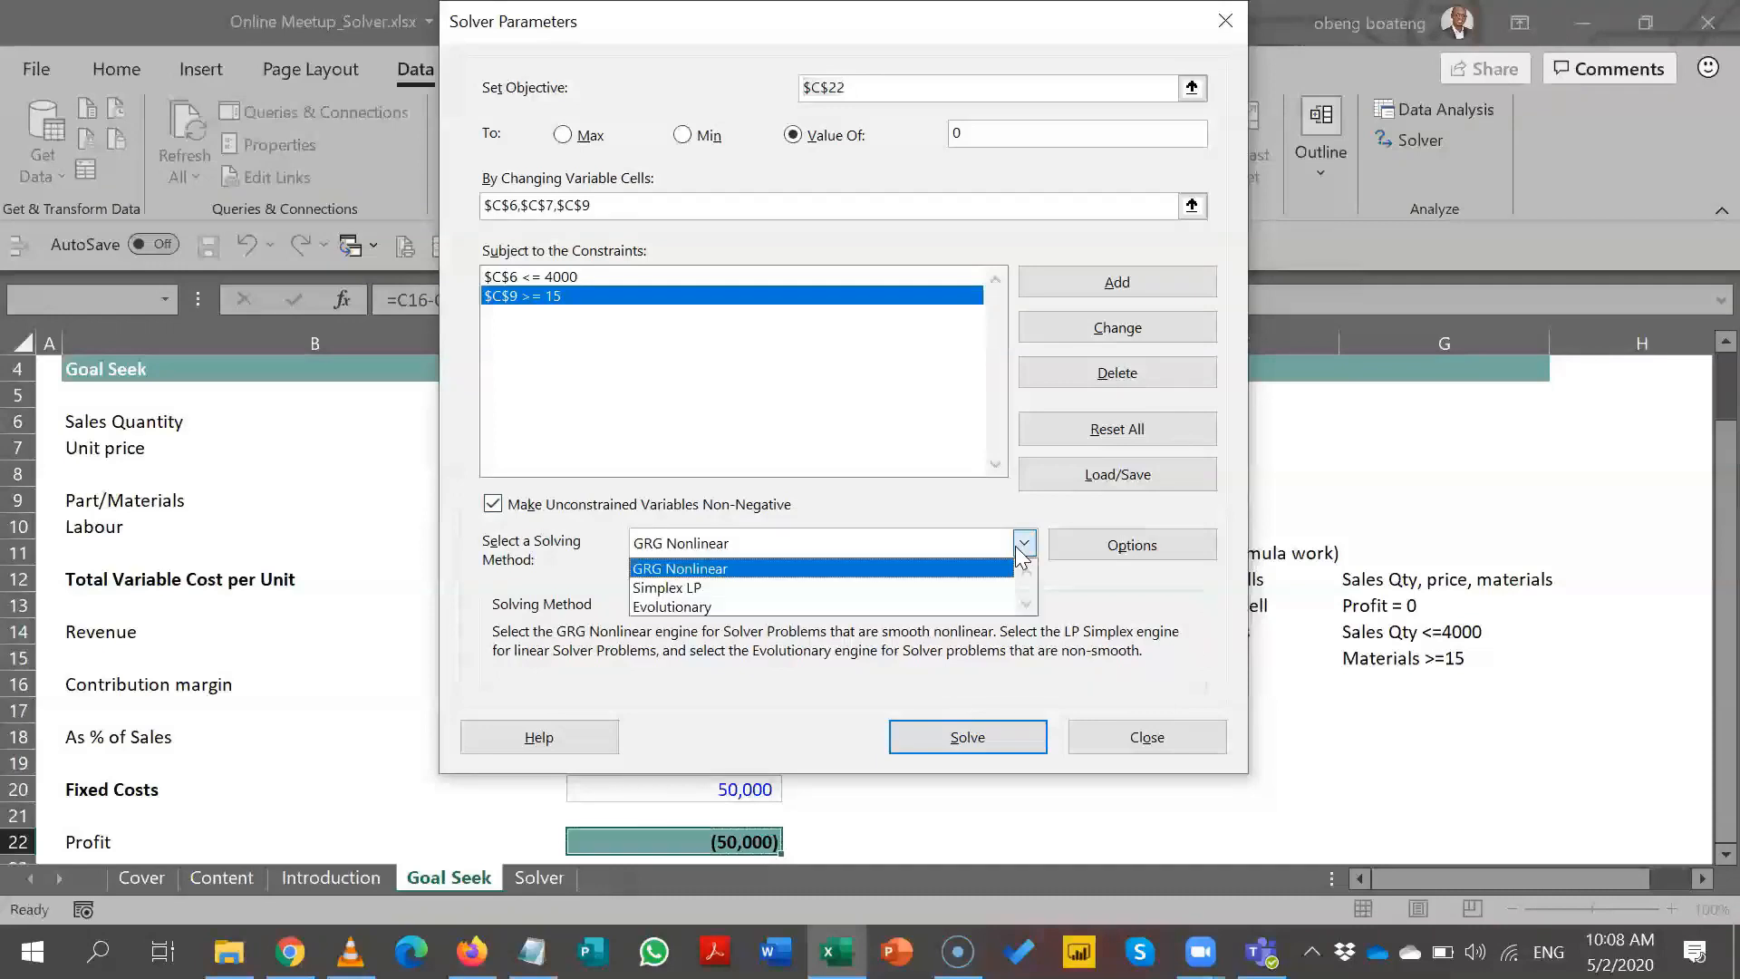
left_click(774, 571)
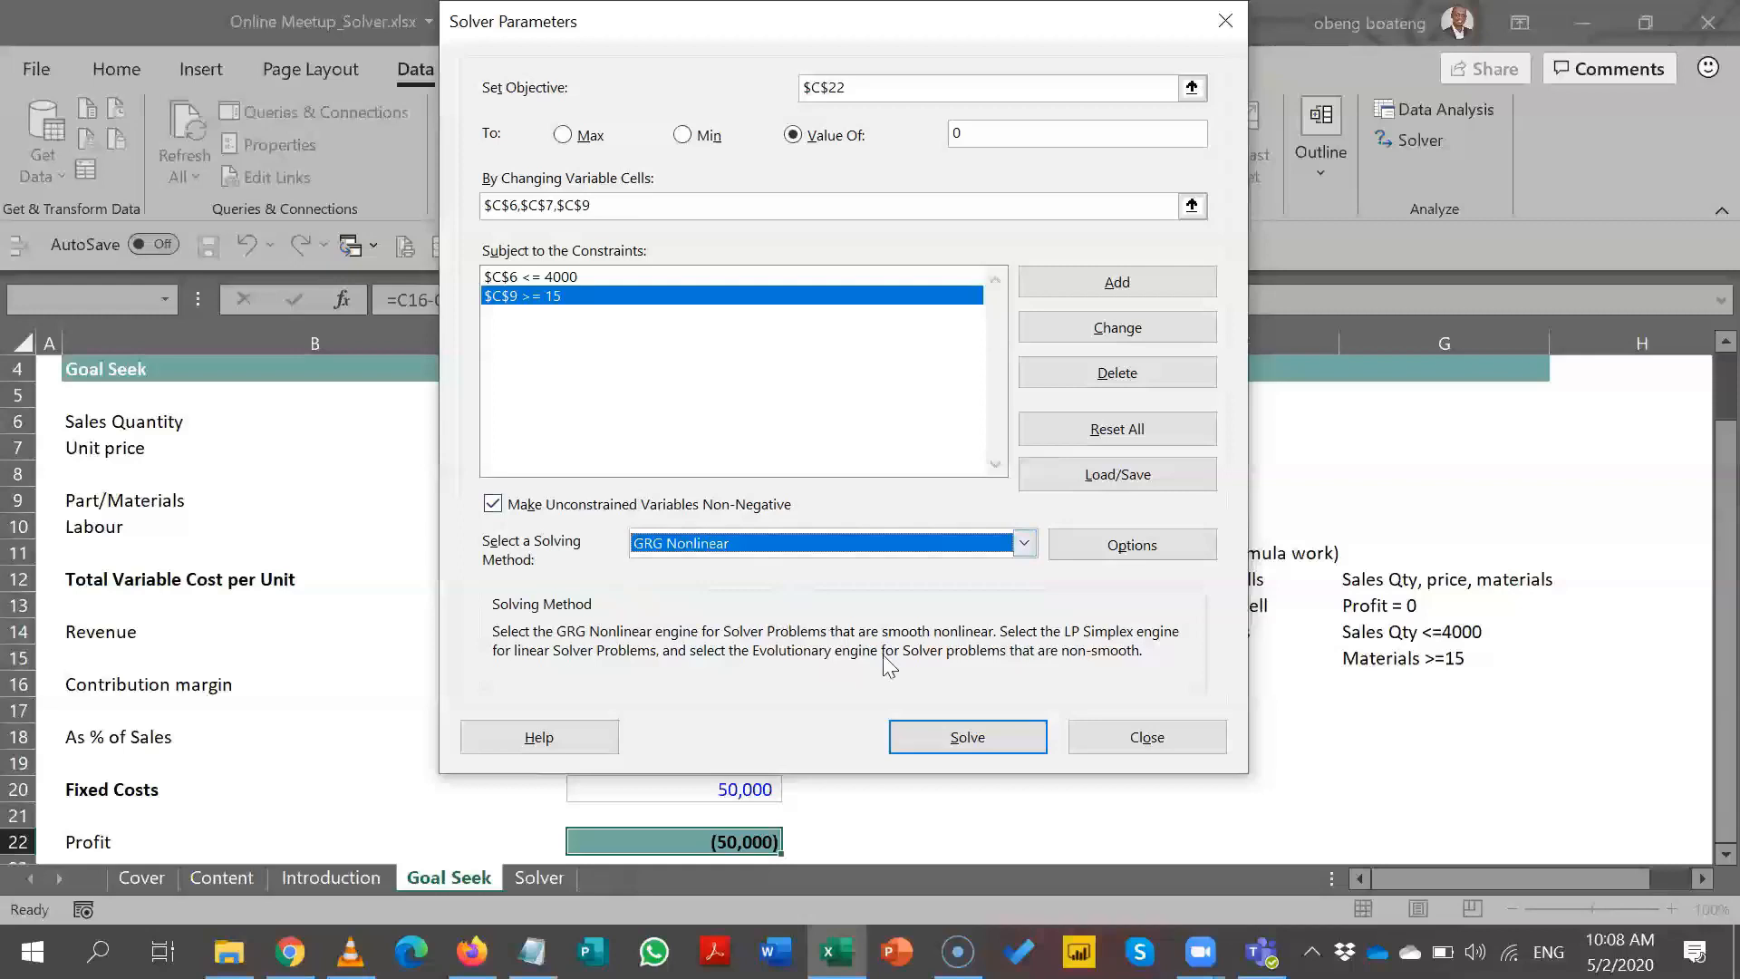
left_click(951, 738)
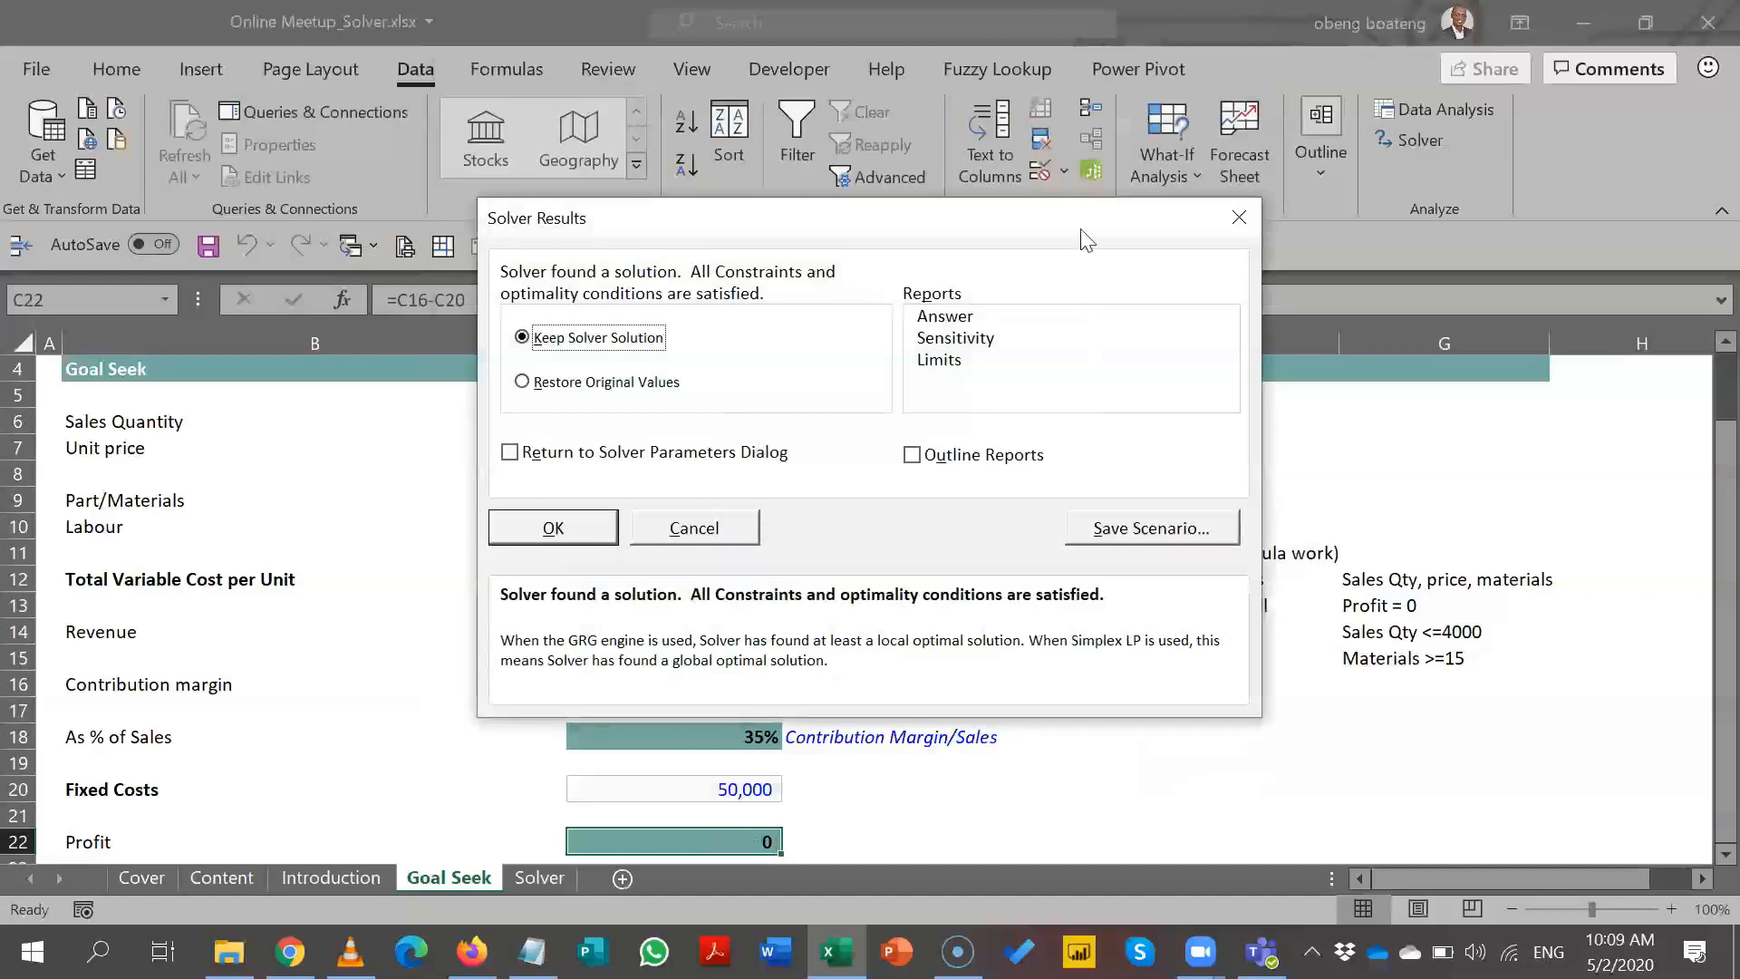
left_click_drag(1087, 238, 1465, 121)
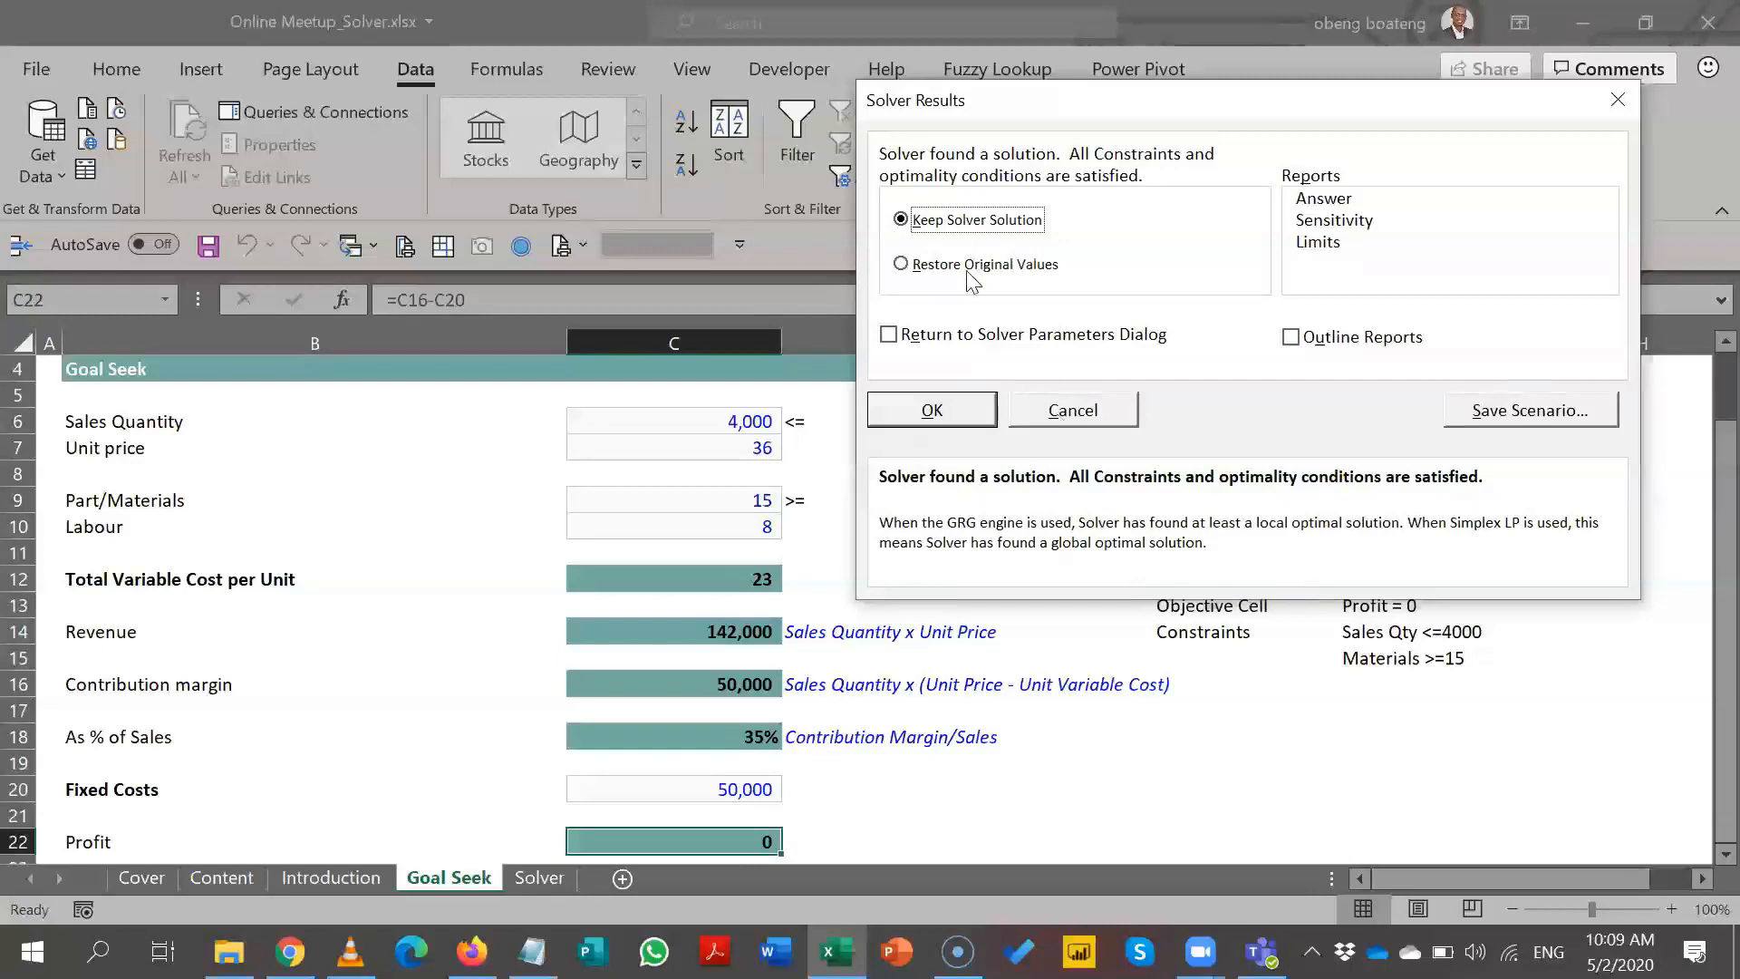
left_click(1327, 204)
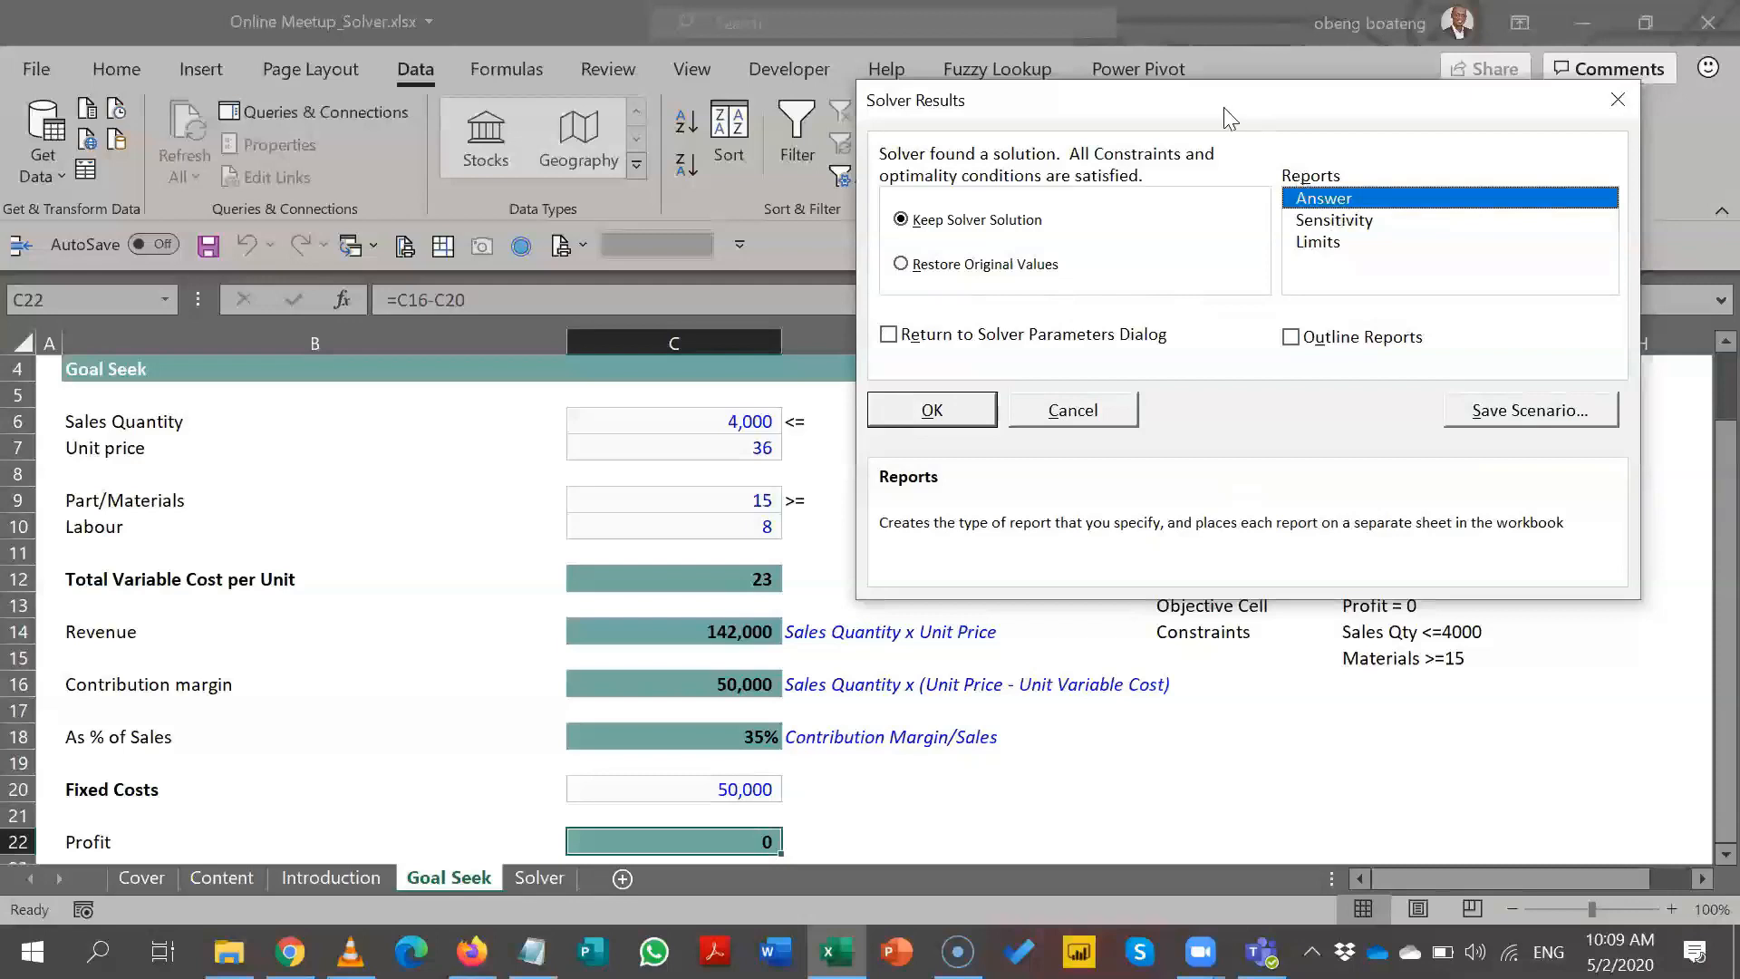
left_click_drag(1230, 118, 1056, 122)
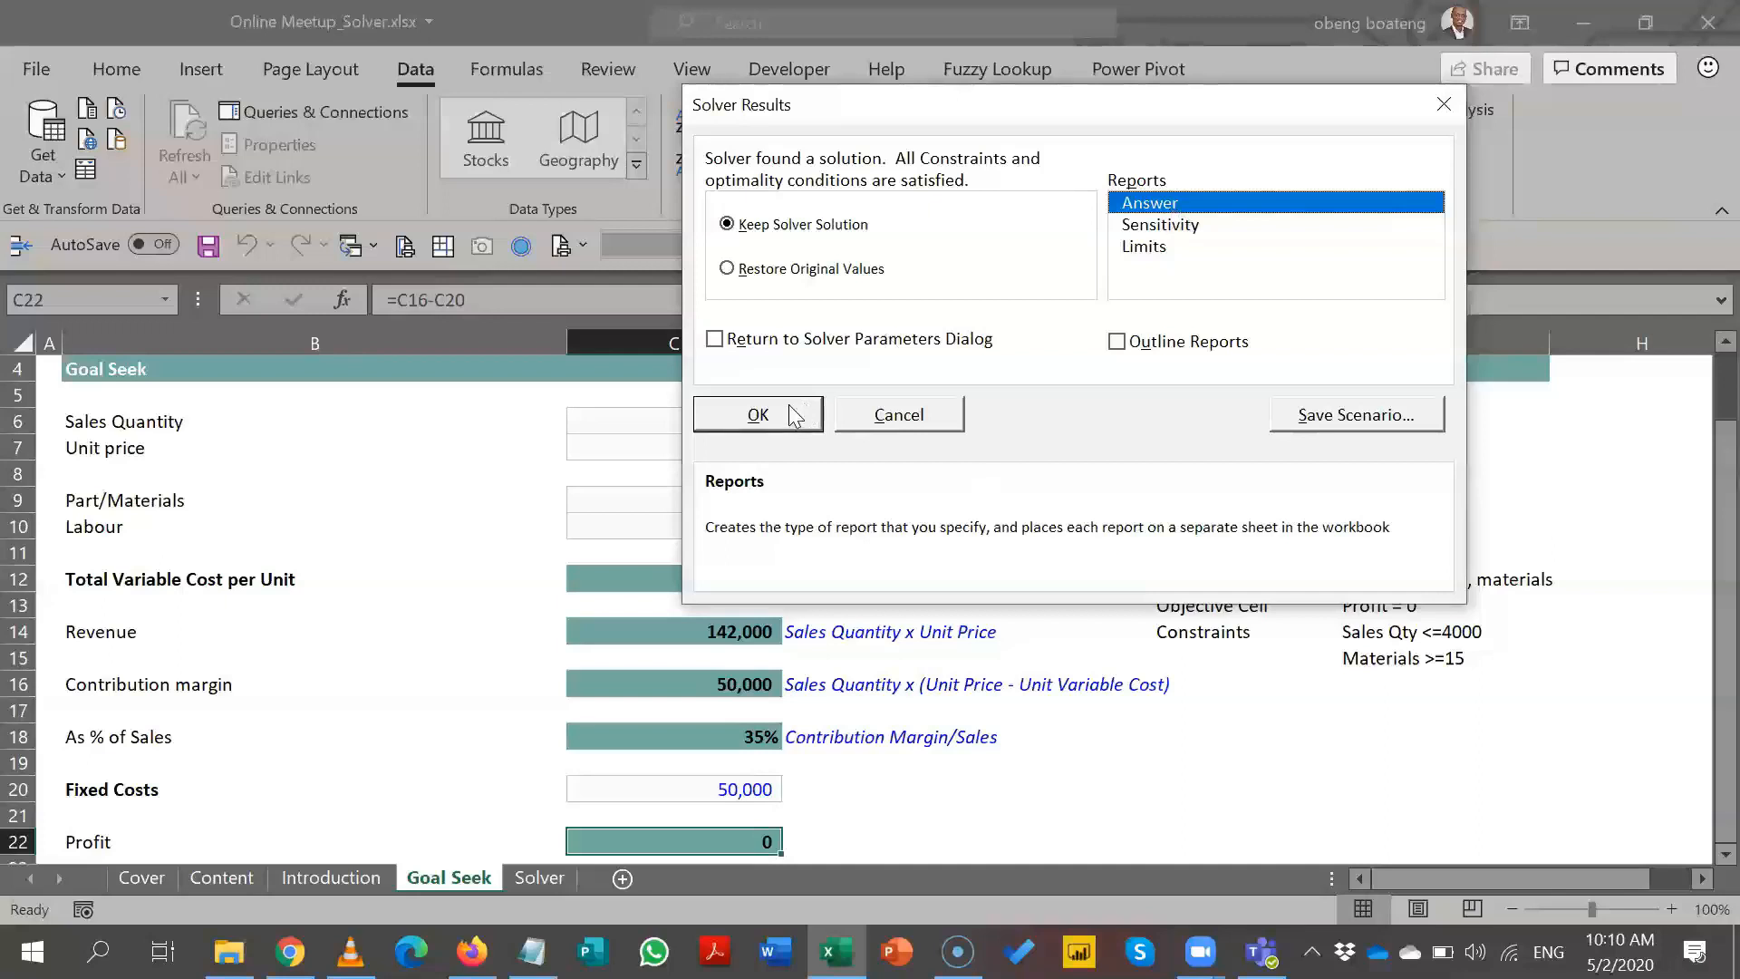
left_click(1176, 229)
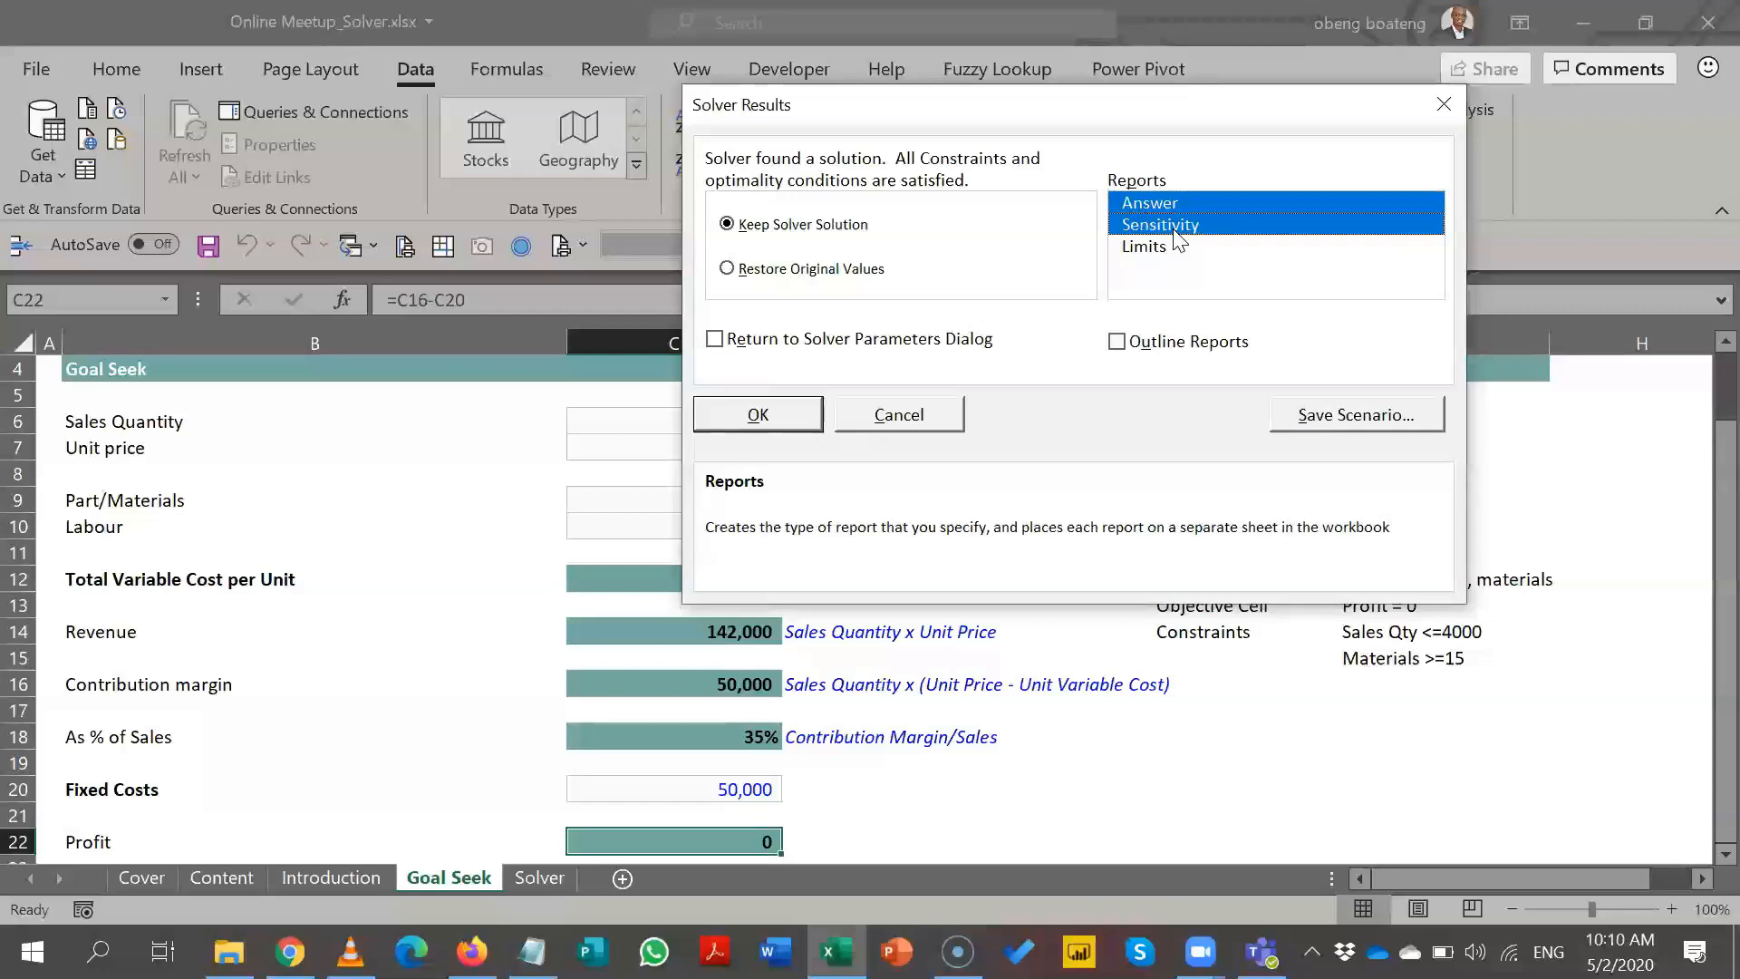
left_click(1171, 248)
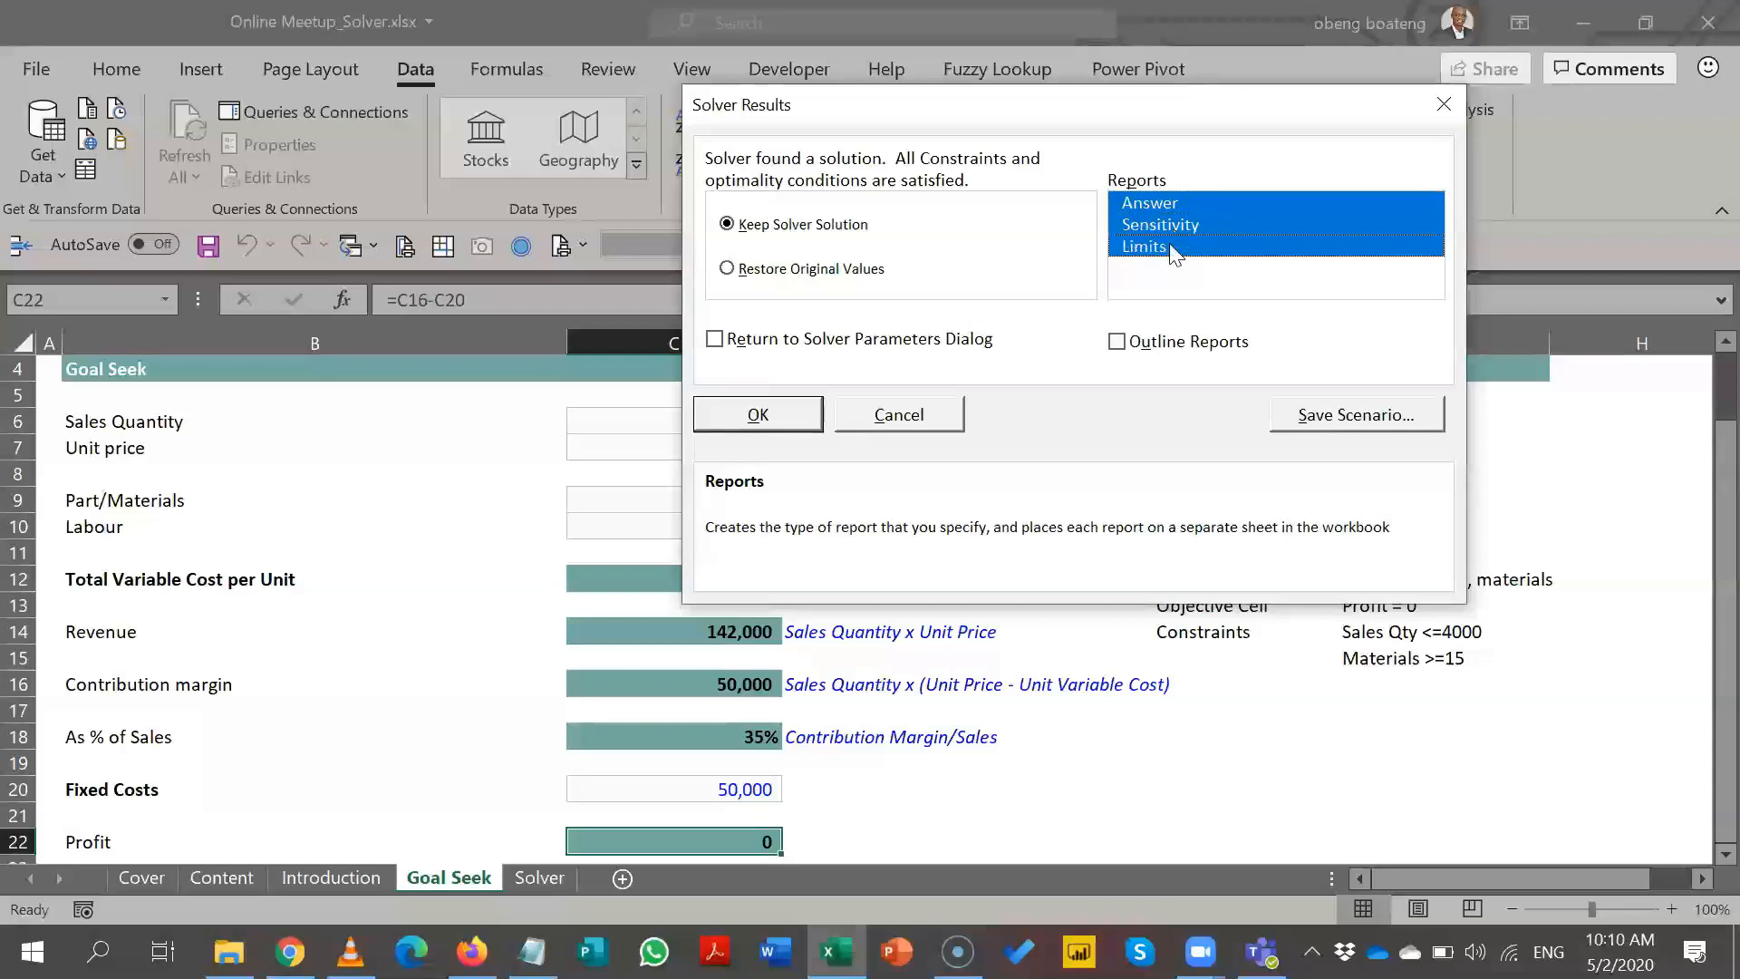
left_click(1147, 205)
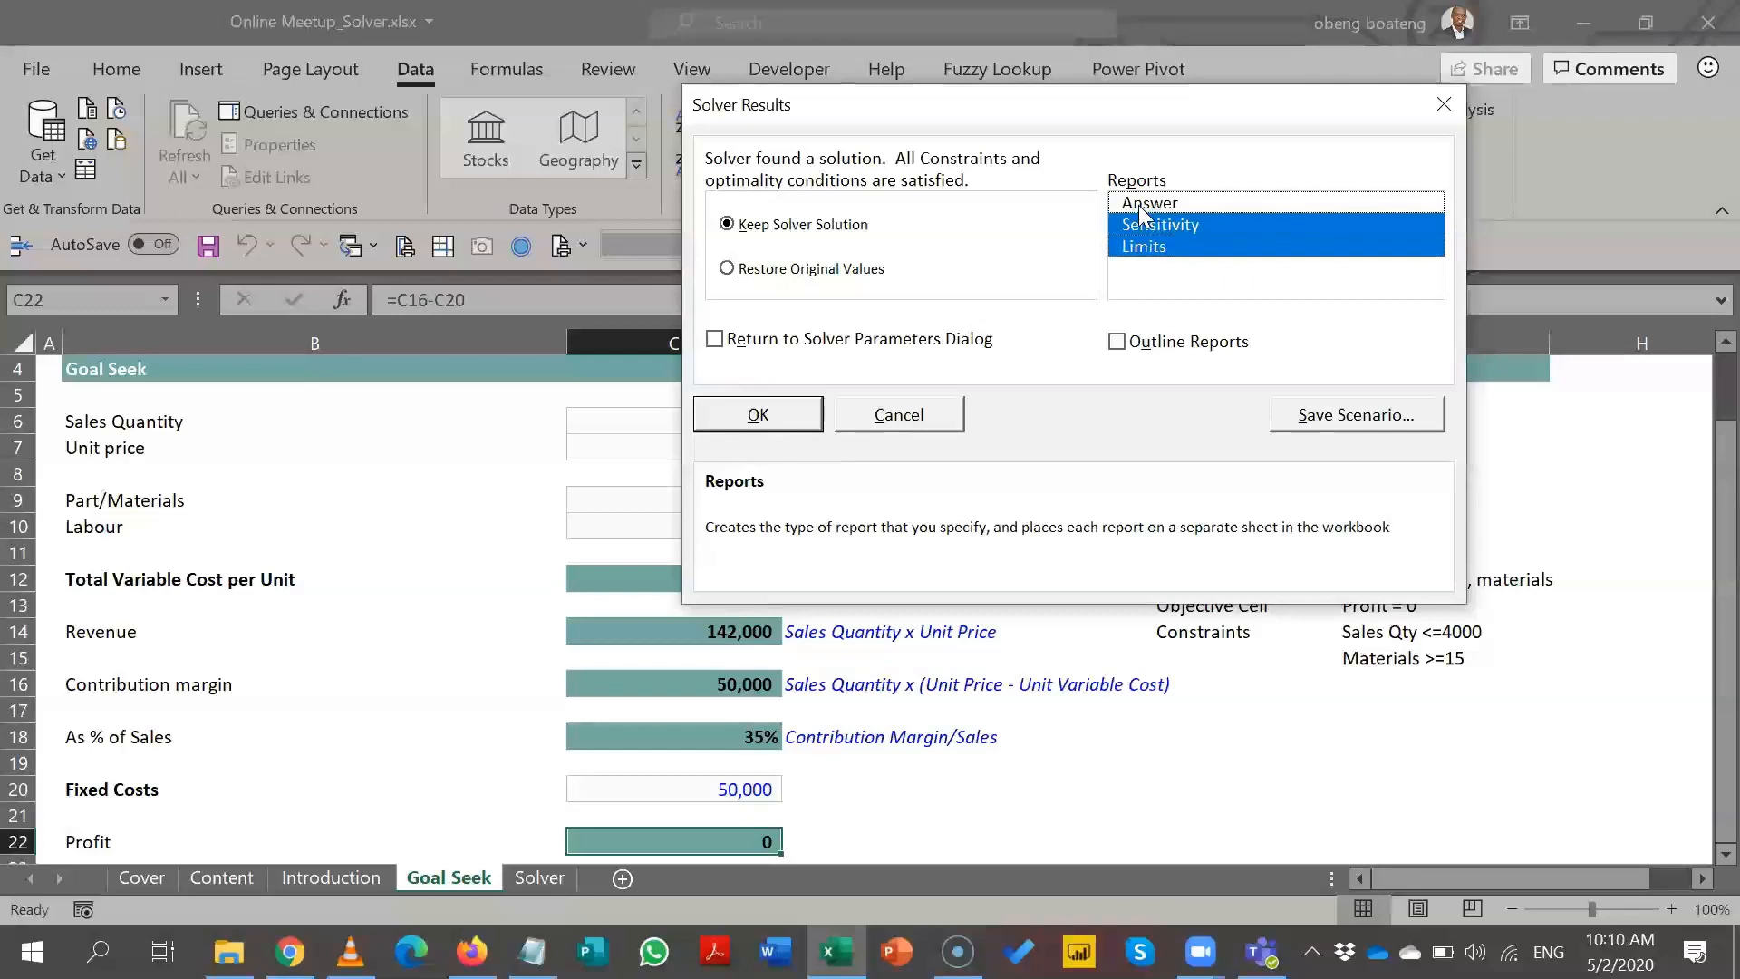
left_click(1145, 227)
left_click(1140, 248)
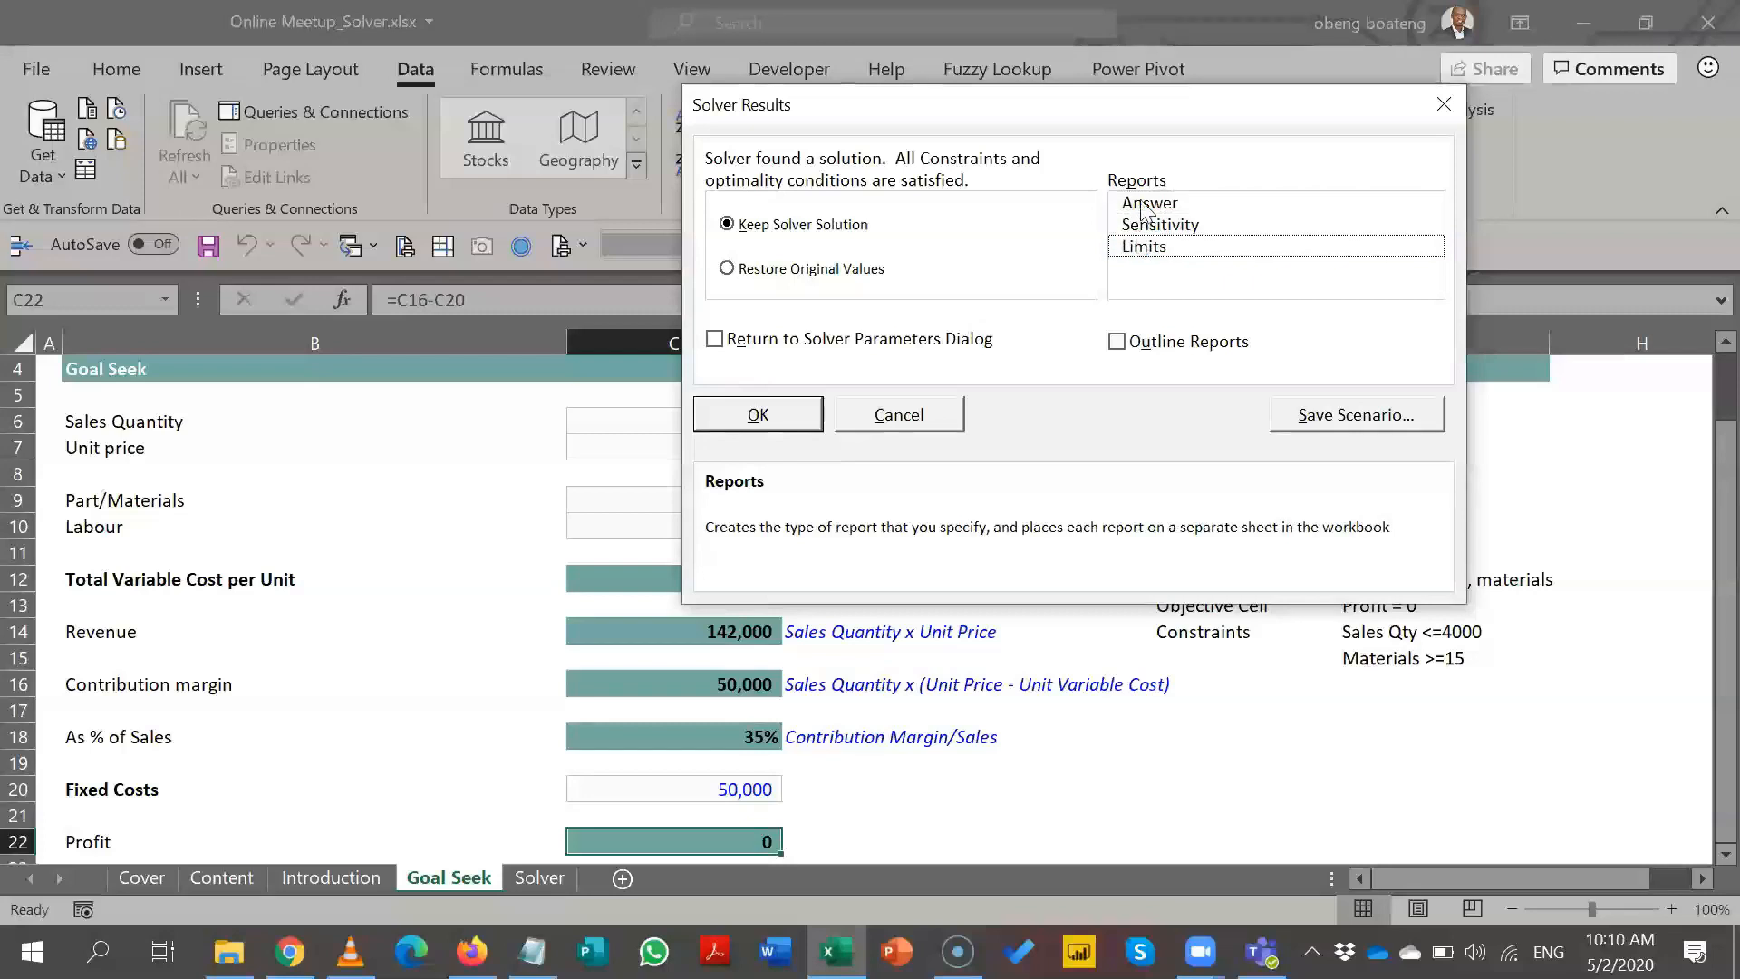
left_click(1147, 205)
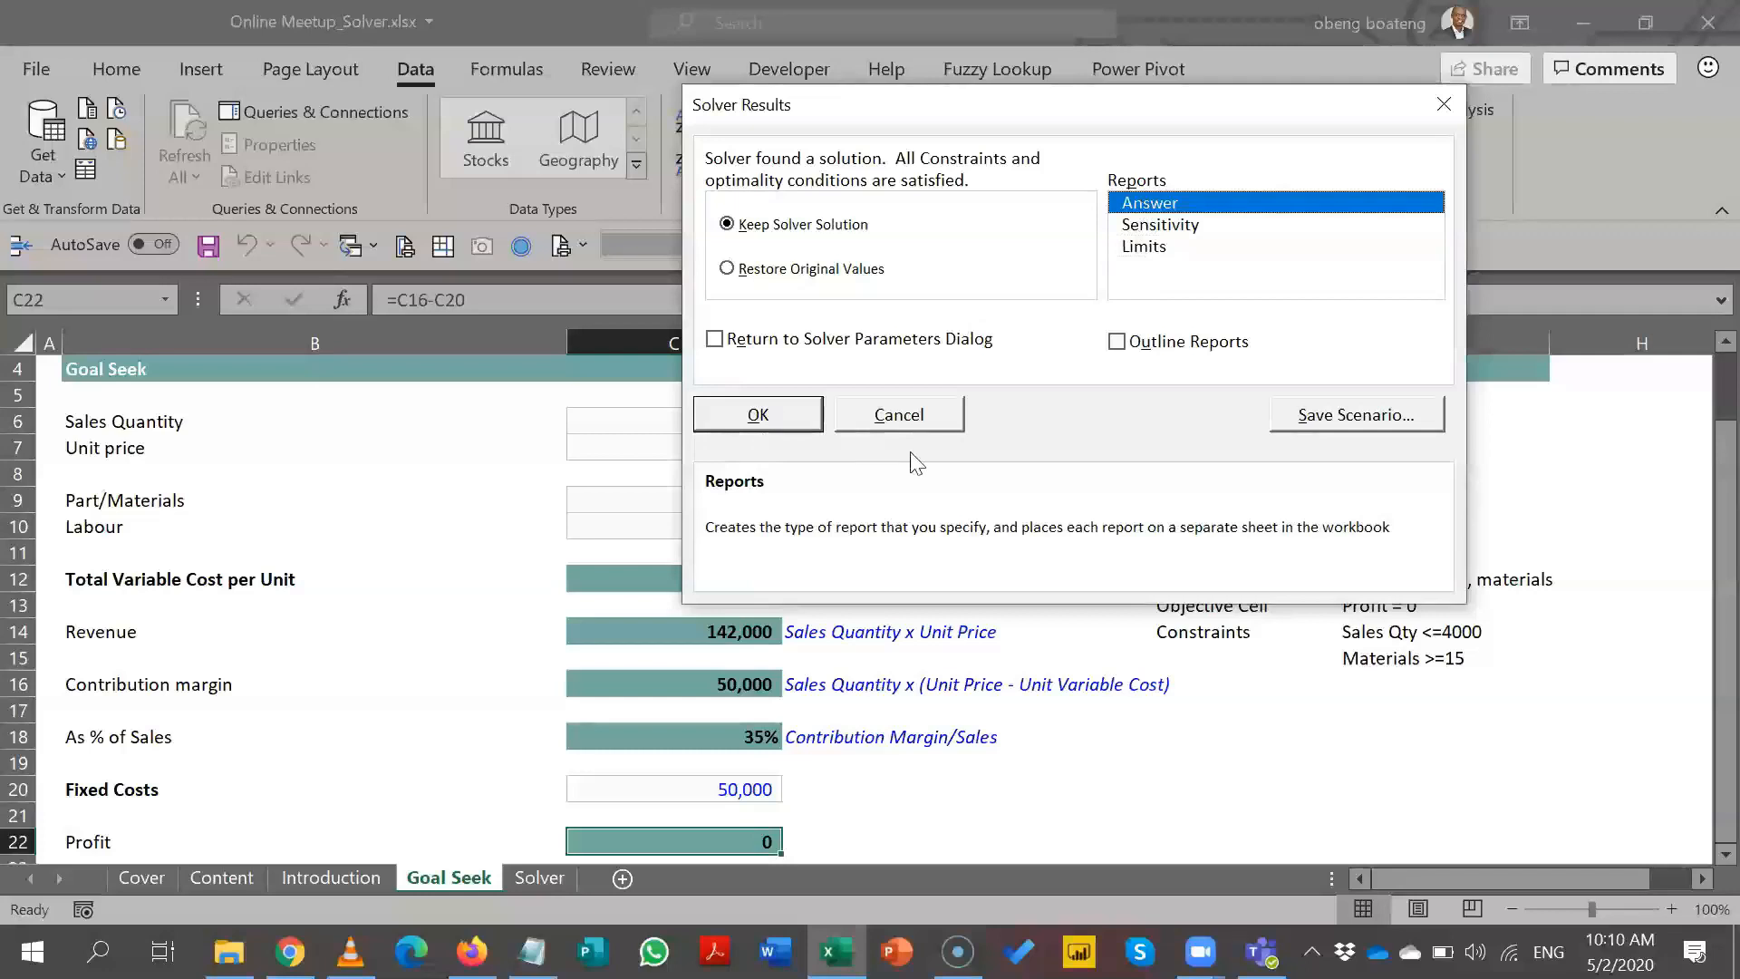
left_click(1181, 228)
left_click(1181, 231)
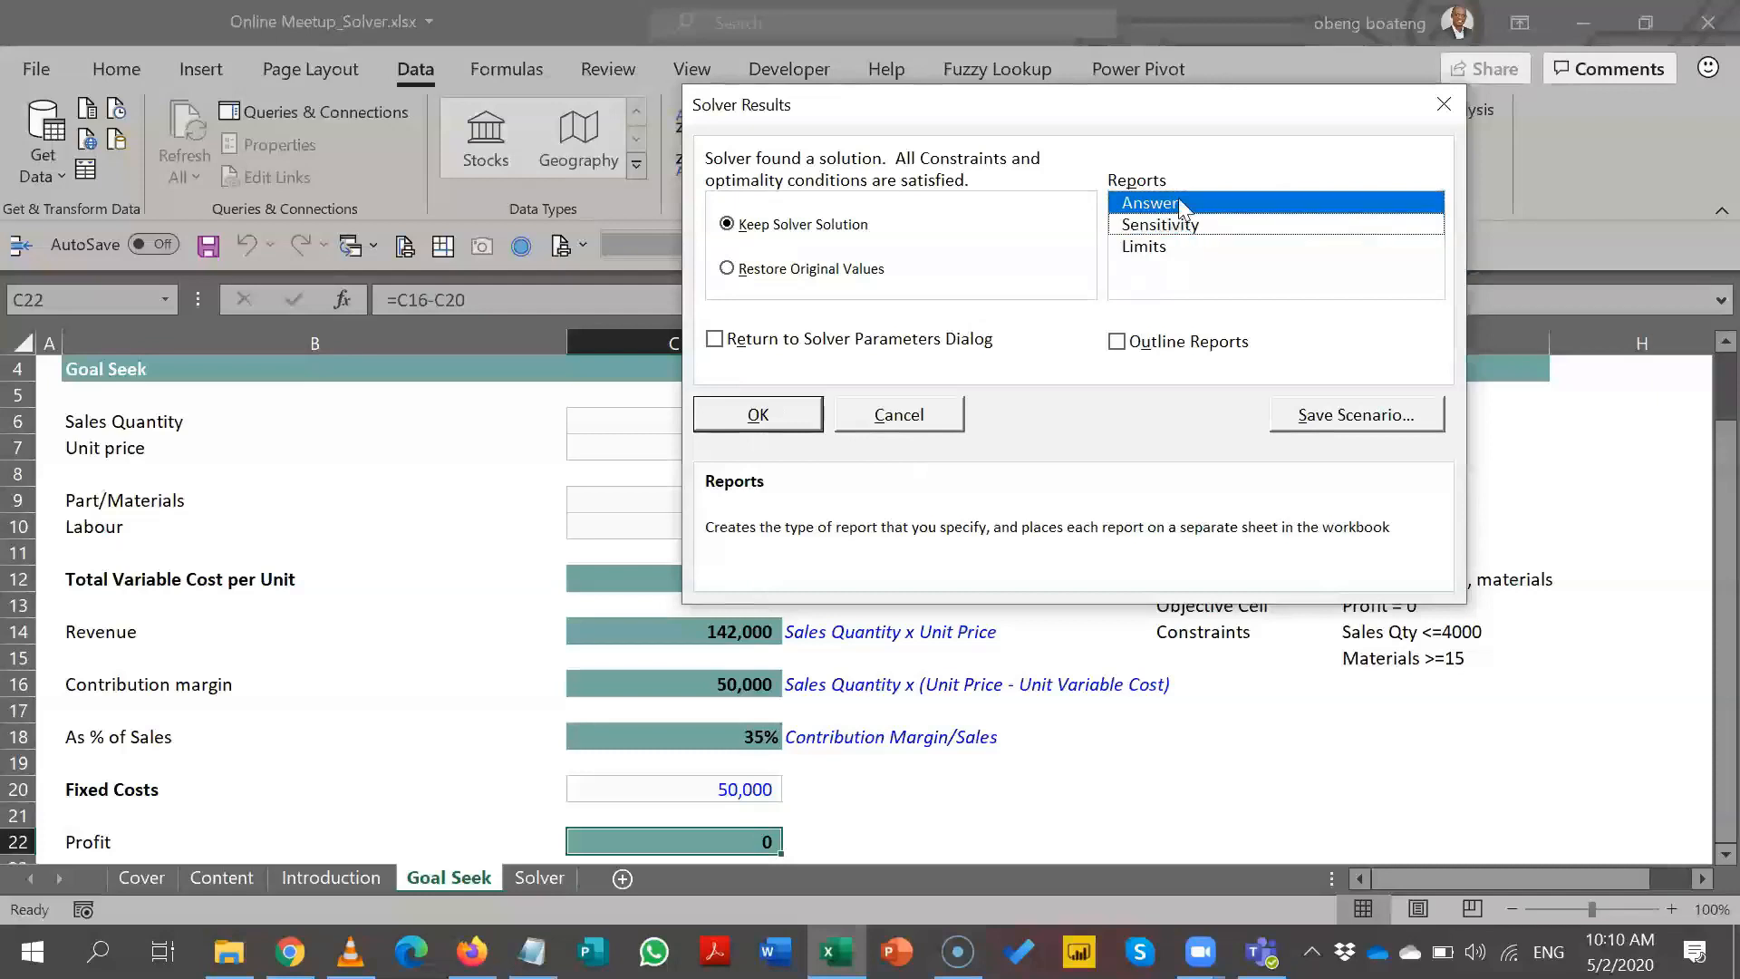
left_click(1181, 206)
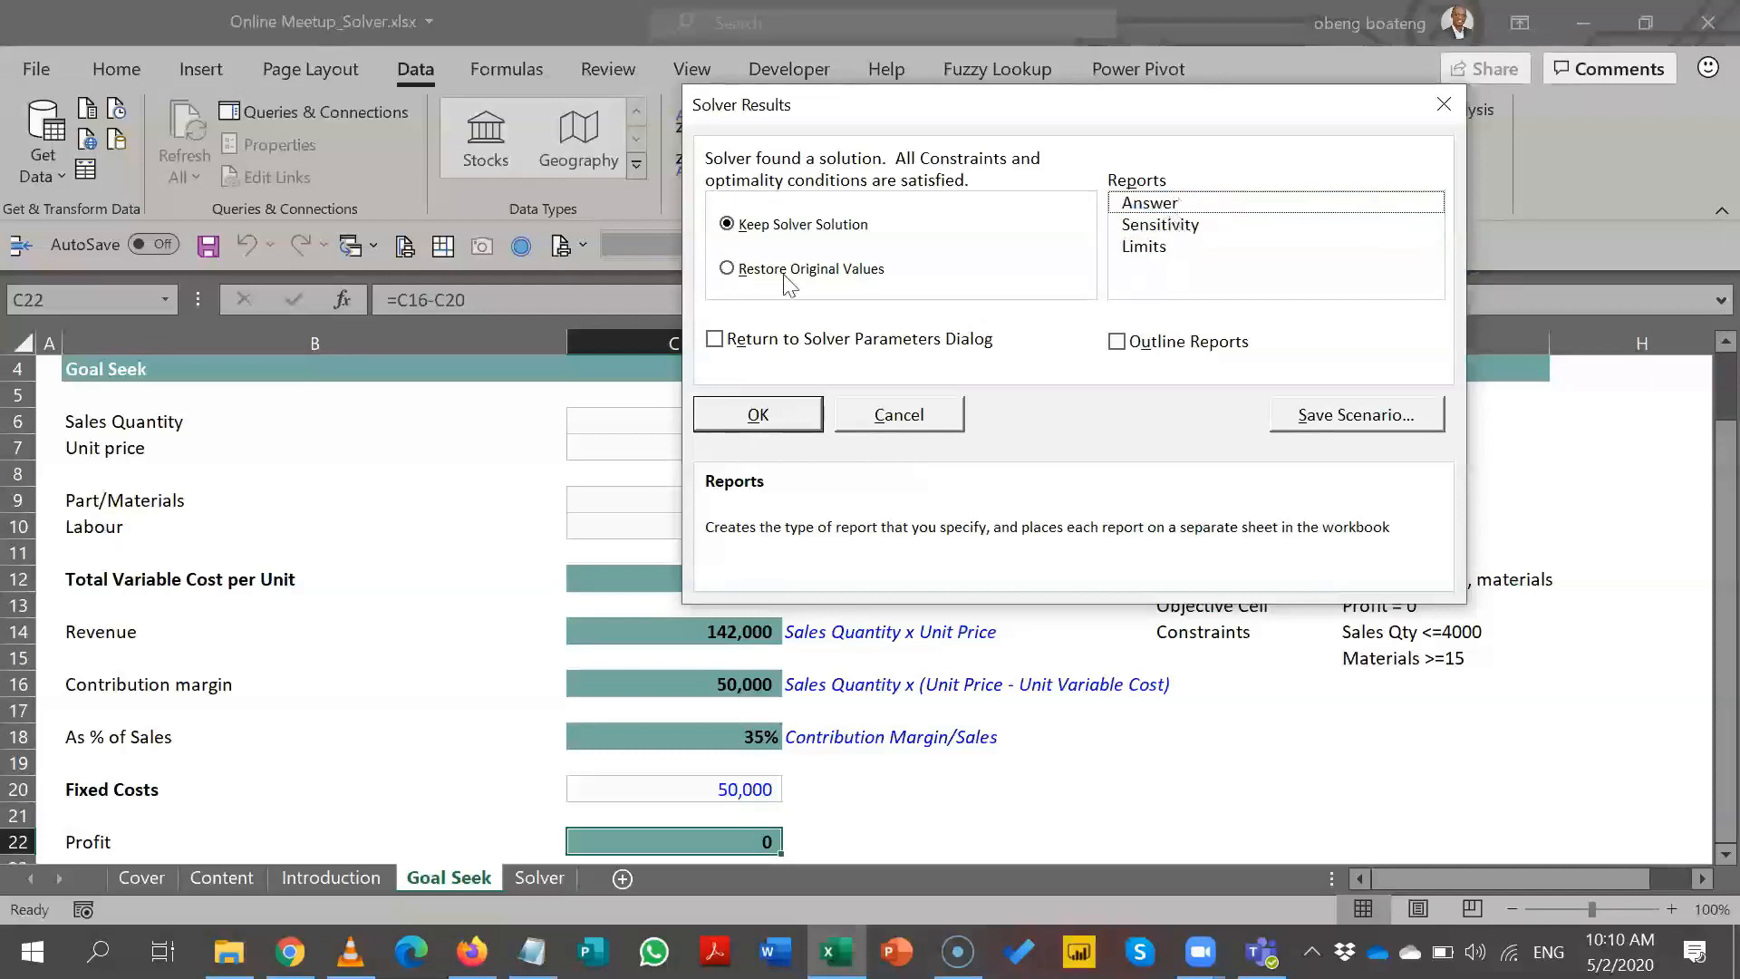
- Keep the Solver solution and generate the Answer and Sensitivity reports
left_click(1163, 207)
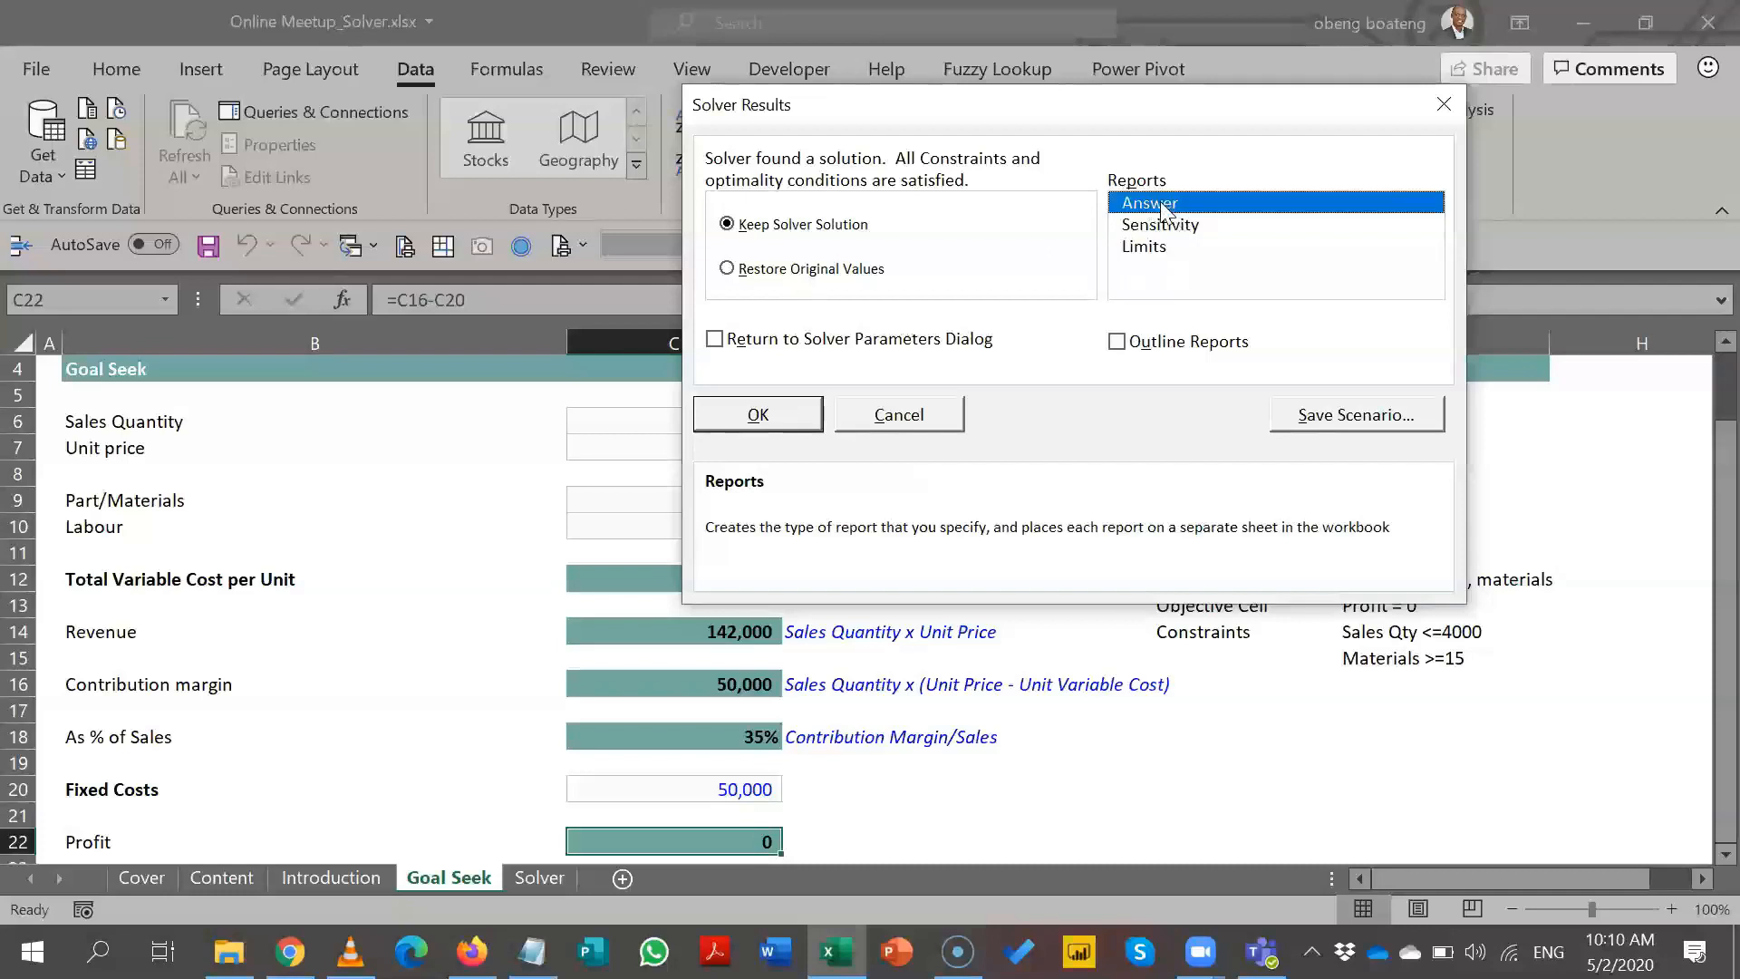
left_click(1143, 226)
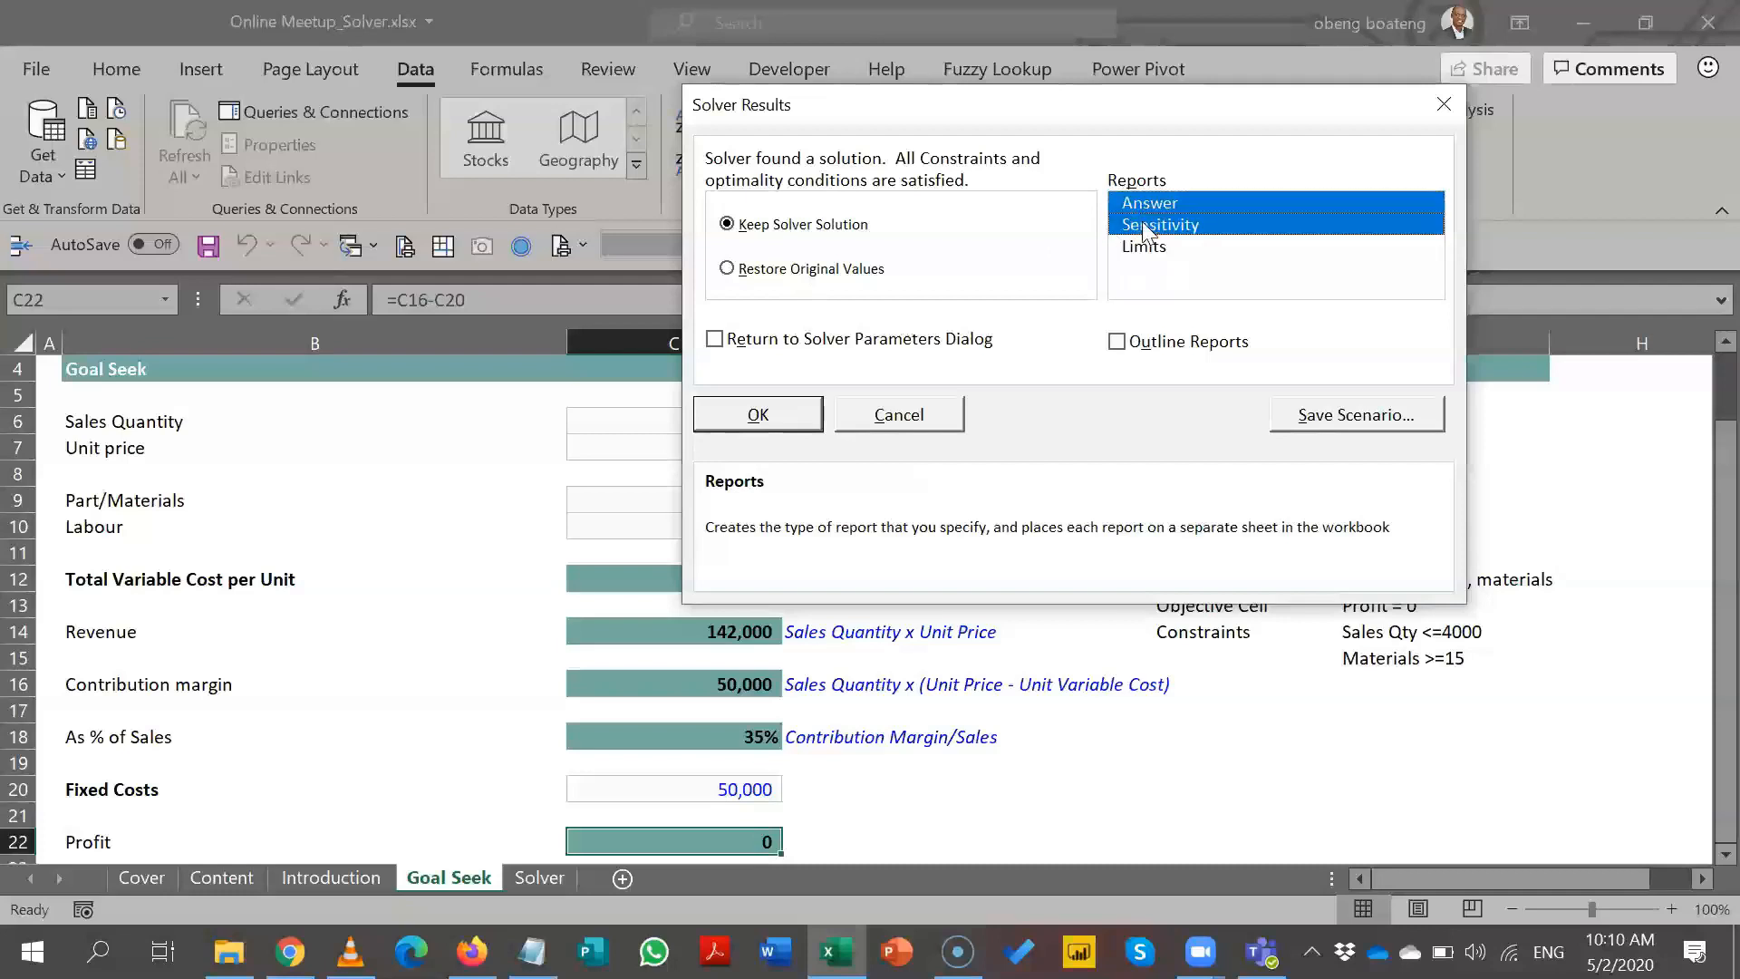
left_click(759, 415)
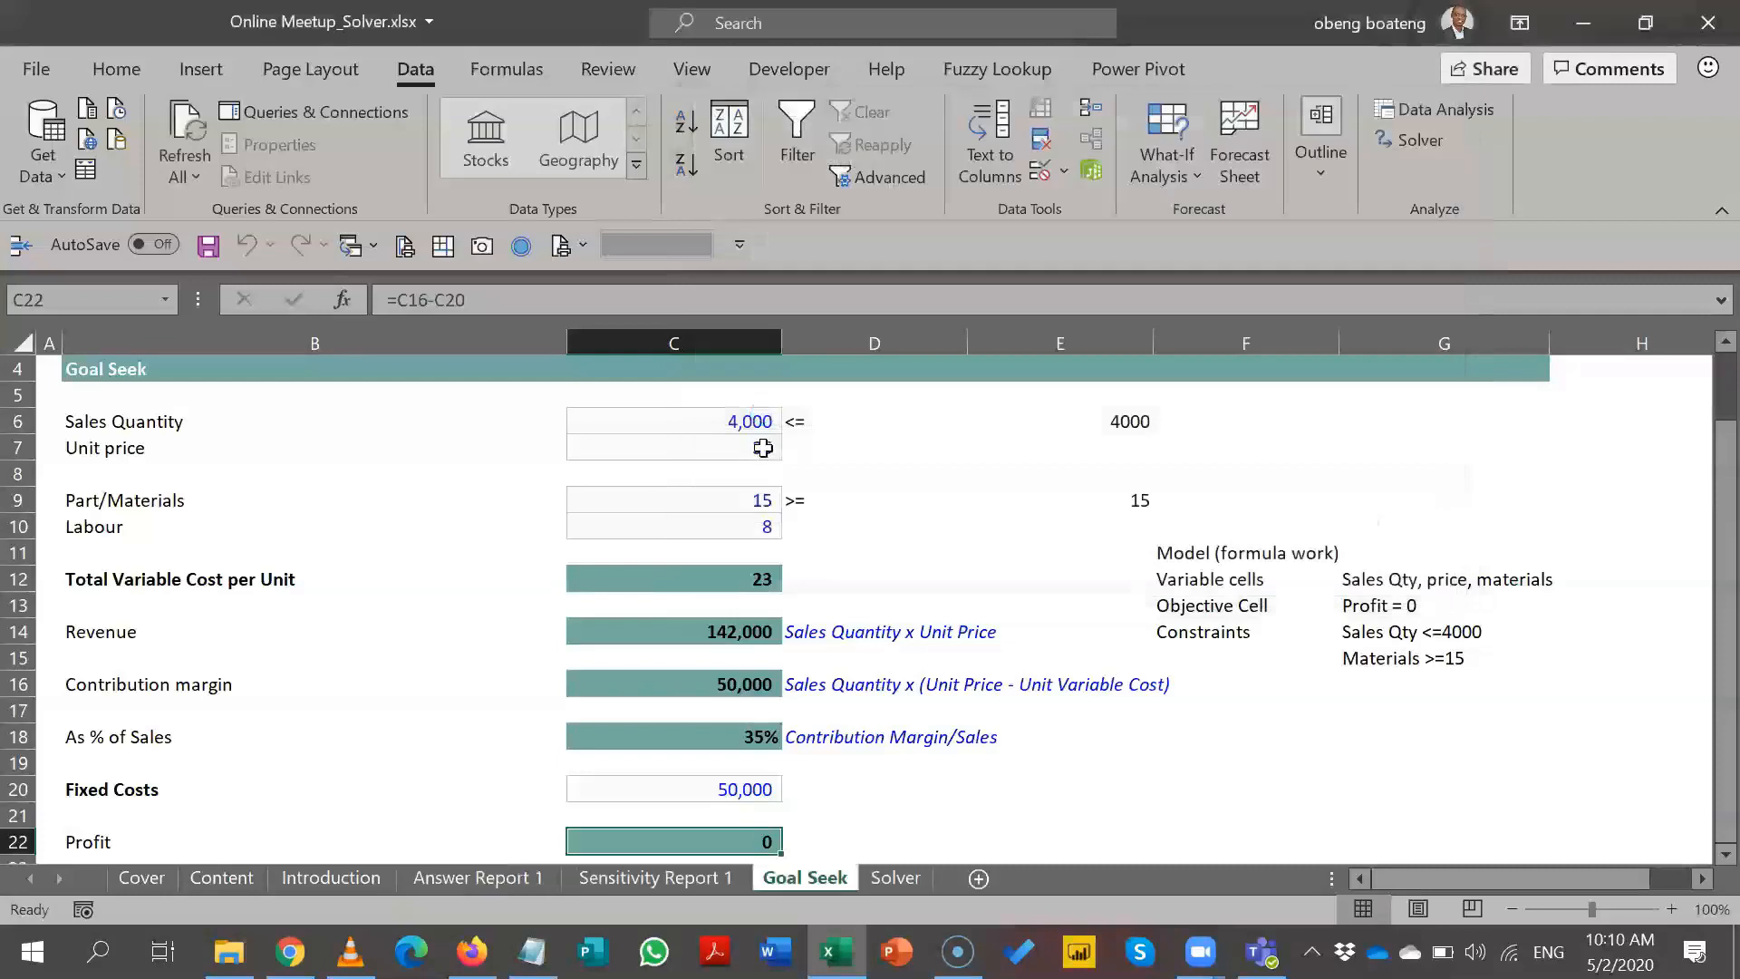
- Examine the header, result and Solver engine lines of the Answer Report 1 sheet, starting from A1
left_click(481, 880)
left_click(535, 609)
key("Left")
key("Left")
key("Left")
key("Left")
key("Left")
key("Up")
key("Up")
key("Up")
key("Up")
key("Up")
key("Up")
key("Up")
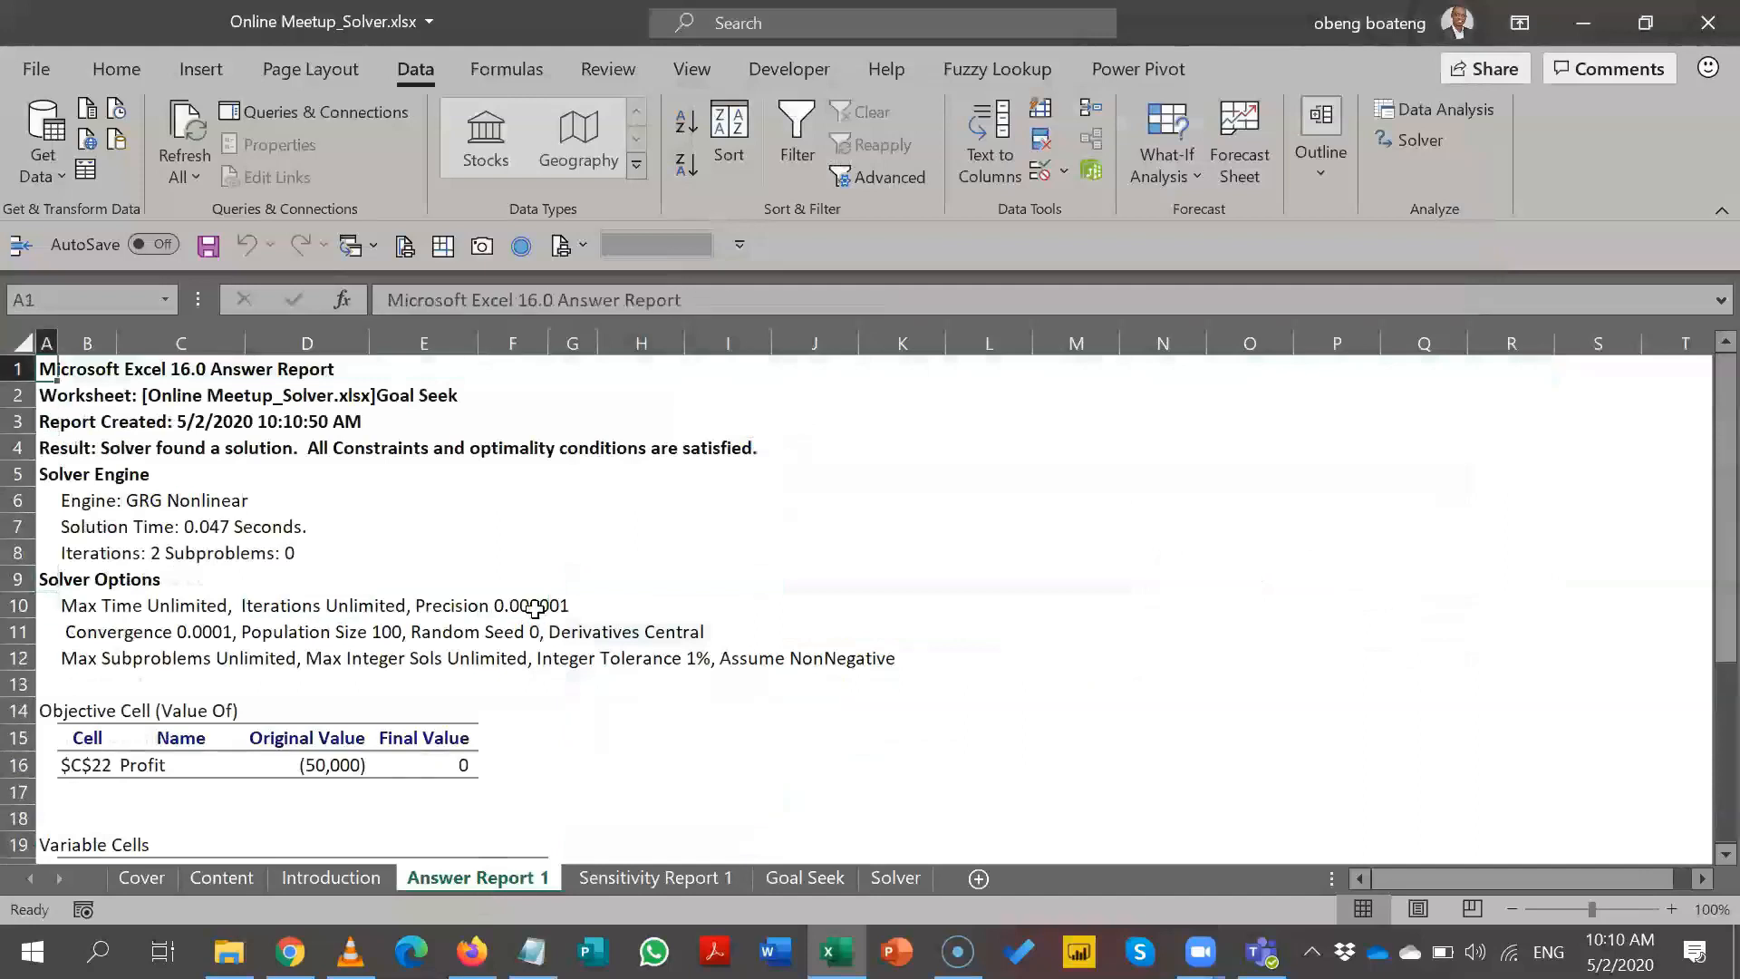
key("Down")
key("Down")
key("Down")
key("Down")
key("Down")
key("Down")
key("Up")
key("Up")
key("Up")
key("Up")
key("Up")
key("Up")
key("Up")
key("Down")
key("Down")
key("Down")
key("Down")
key("Down")
key("Down")
key("Down")
key("Down")
key("Down")
key("Down")
key("Down")
key("Down")
key("Down")
key("Down")
key("Down")
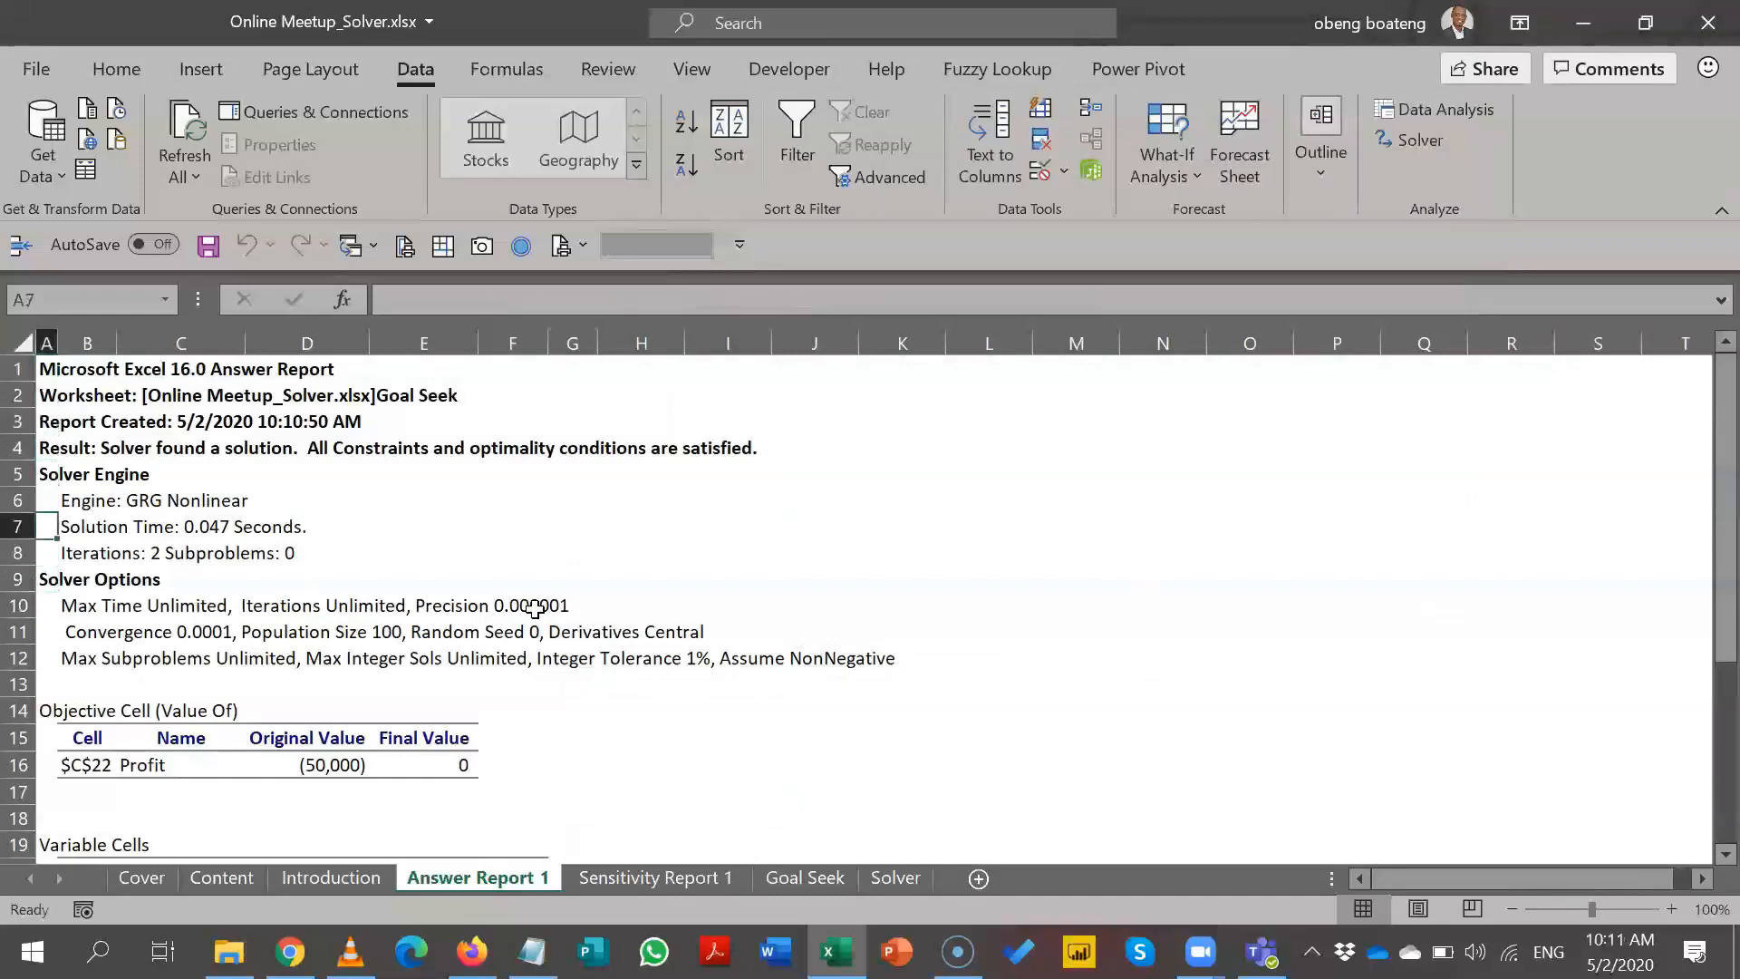
- Look through the answer report's objective, variable and constraint tables, then select the objective cell reference in B16
key("Down")
key("Down")
key("Down")
key("Down")
key("Down")
key("Down")
key("Down")
key("Down")
key("Down")
key("Down")
key("Down")
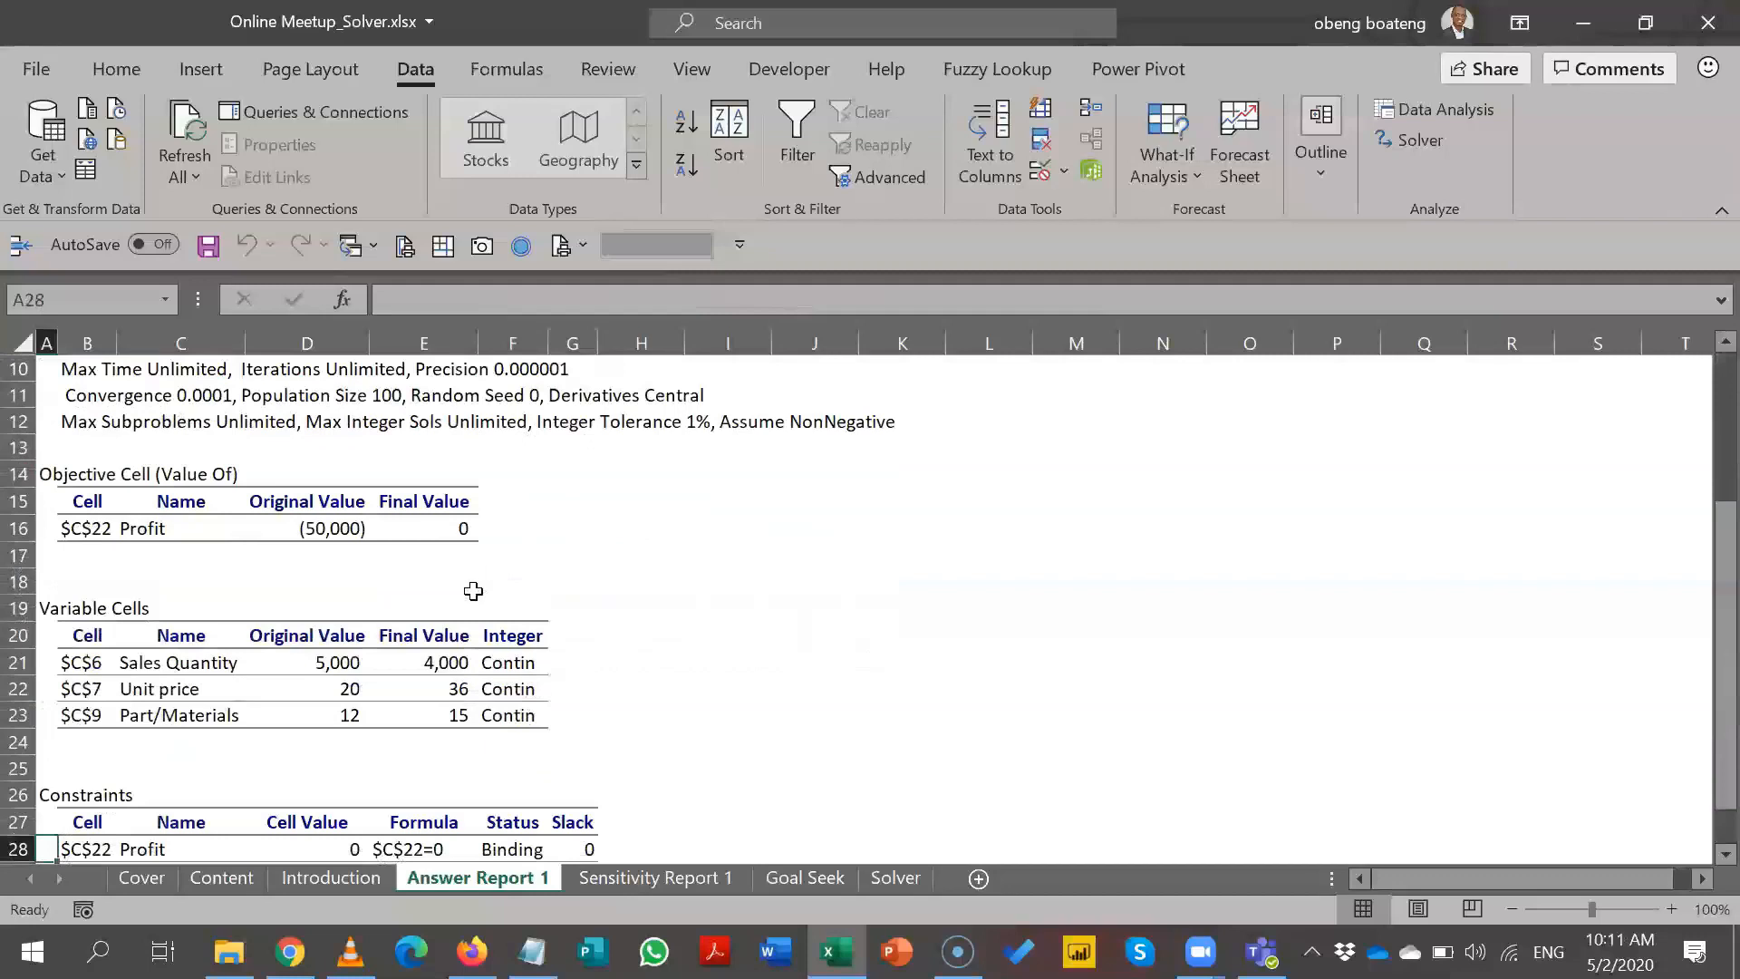
left_click(107, 528)
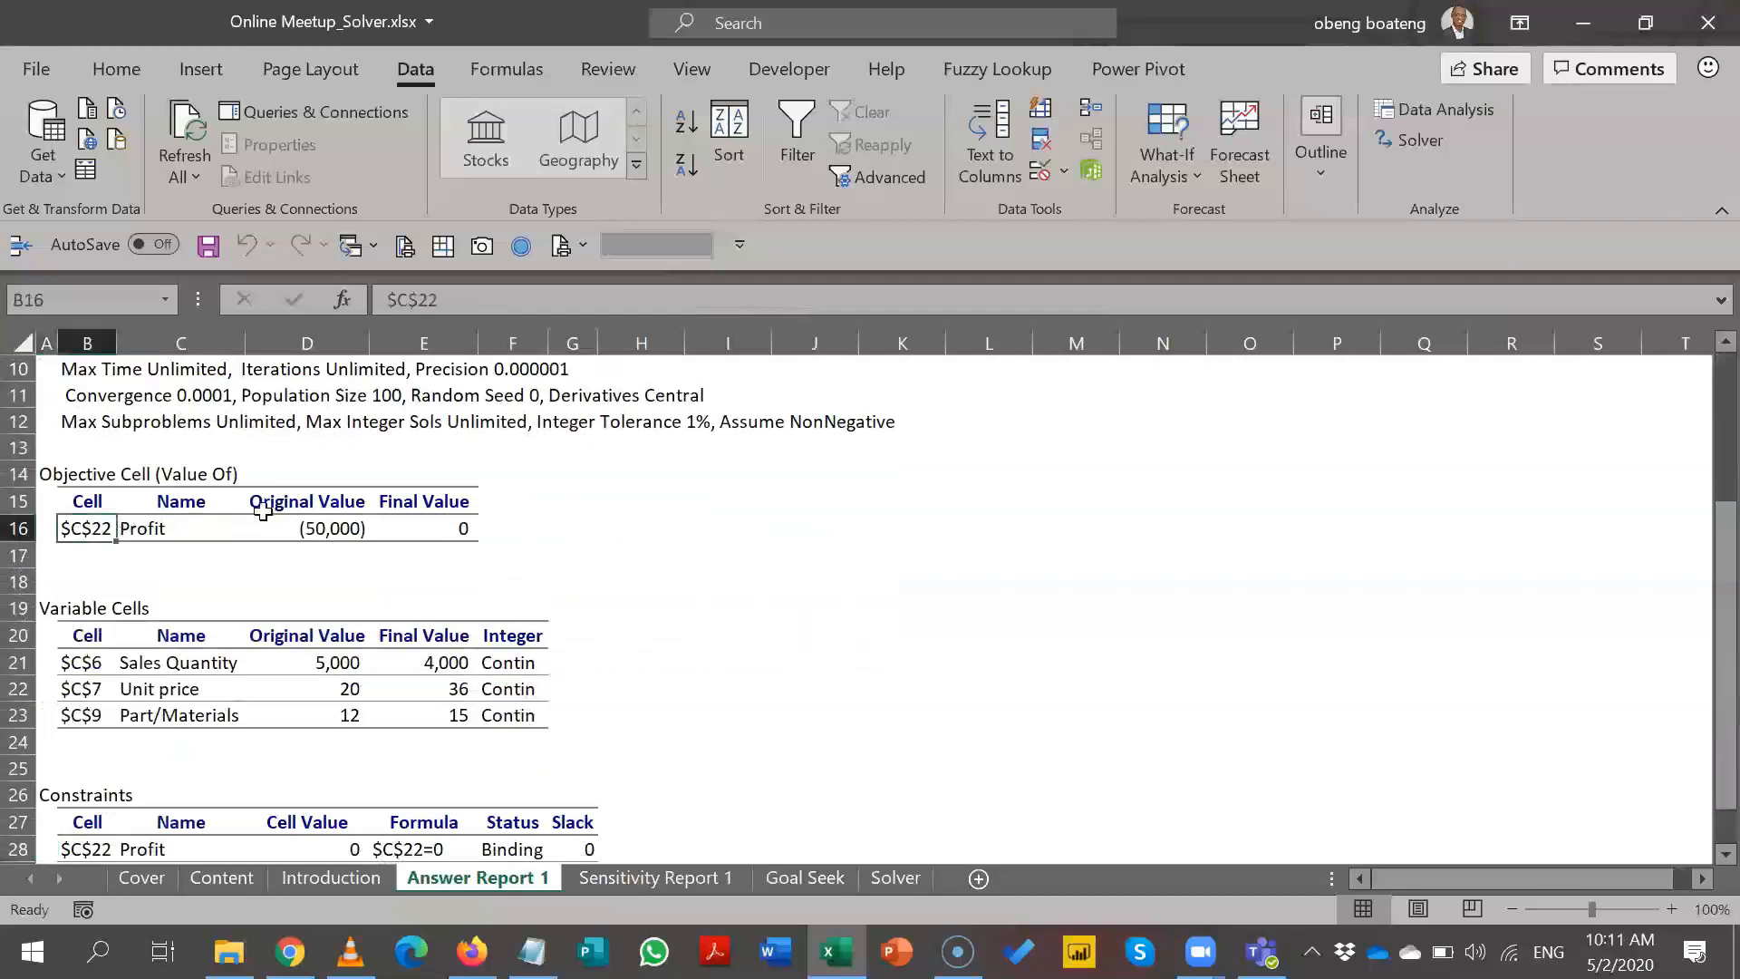
- Examine the original and final values of the profit objective and the variable cells in Answer Report 1
left_click(316, 524)
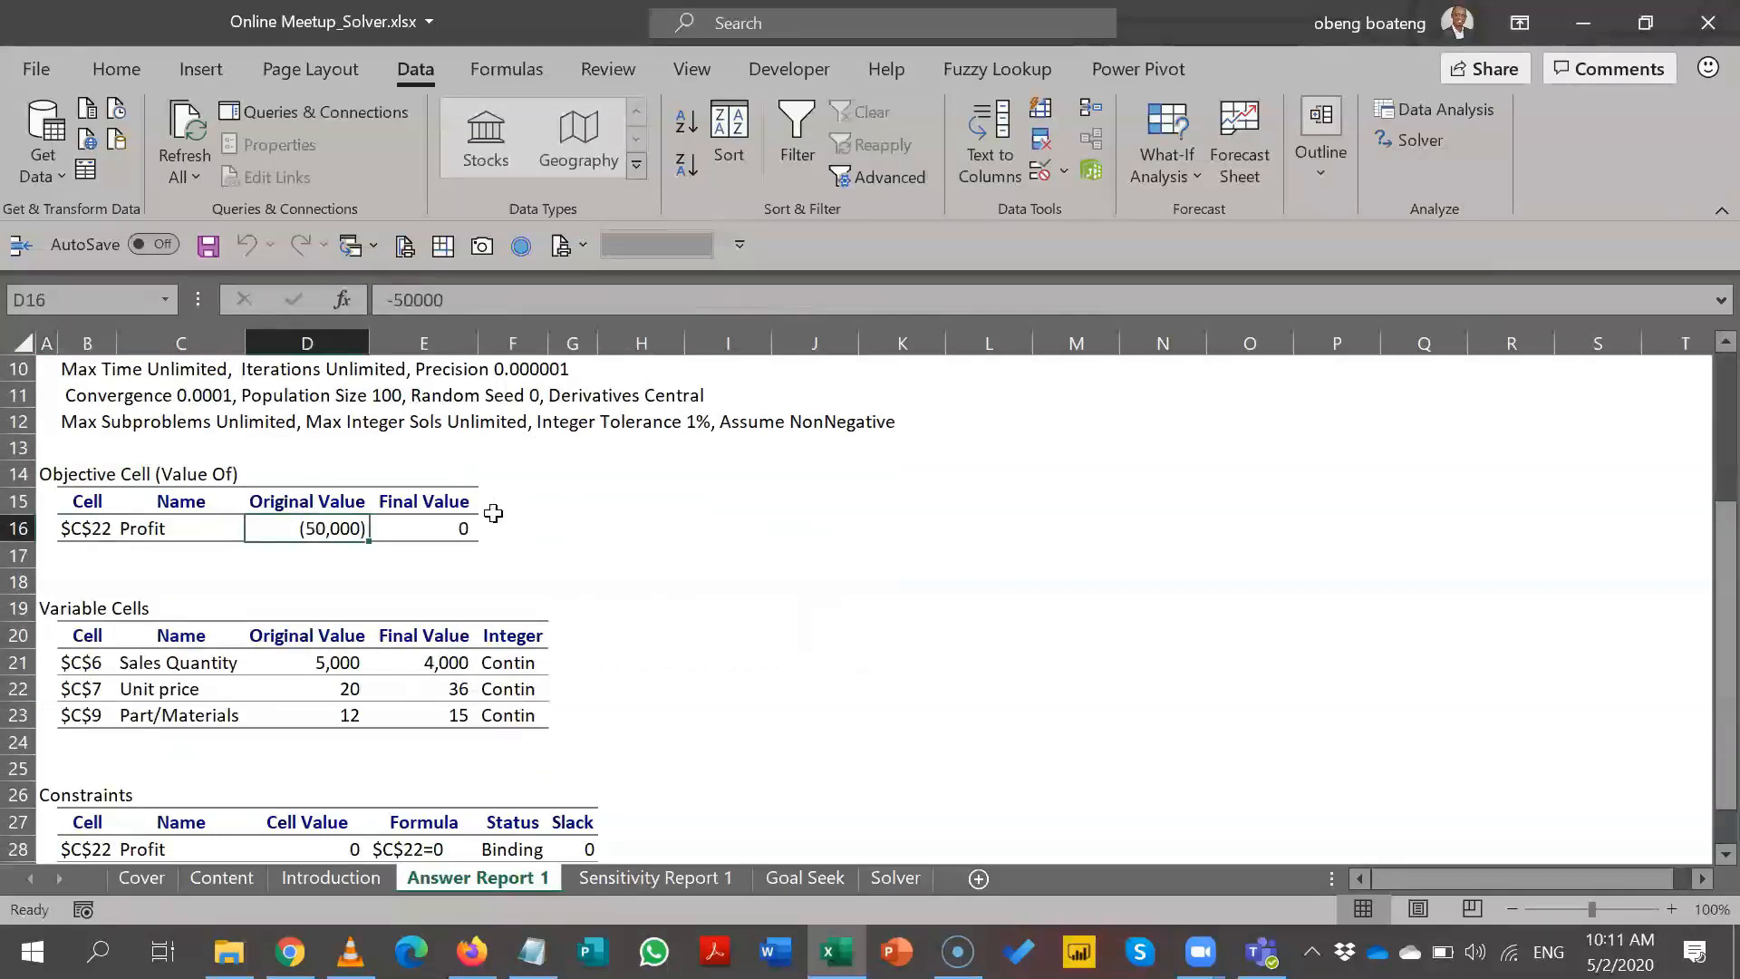
left_click(455, 528)
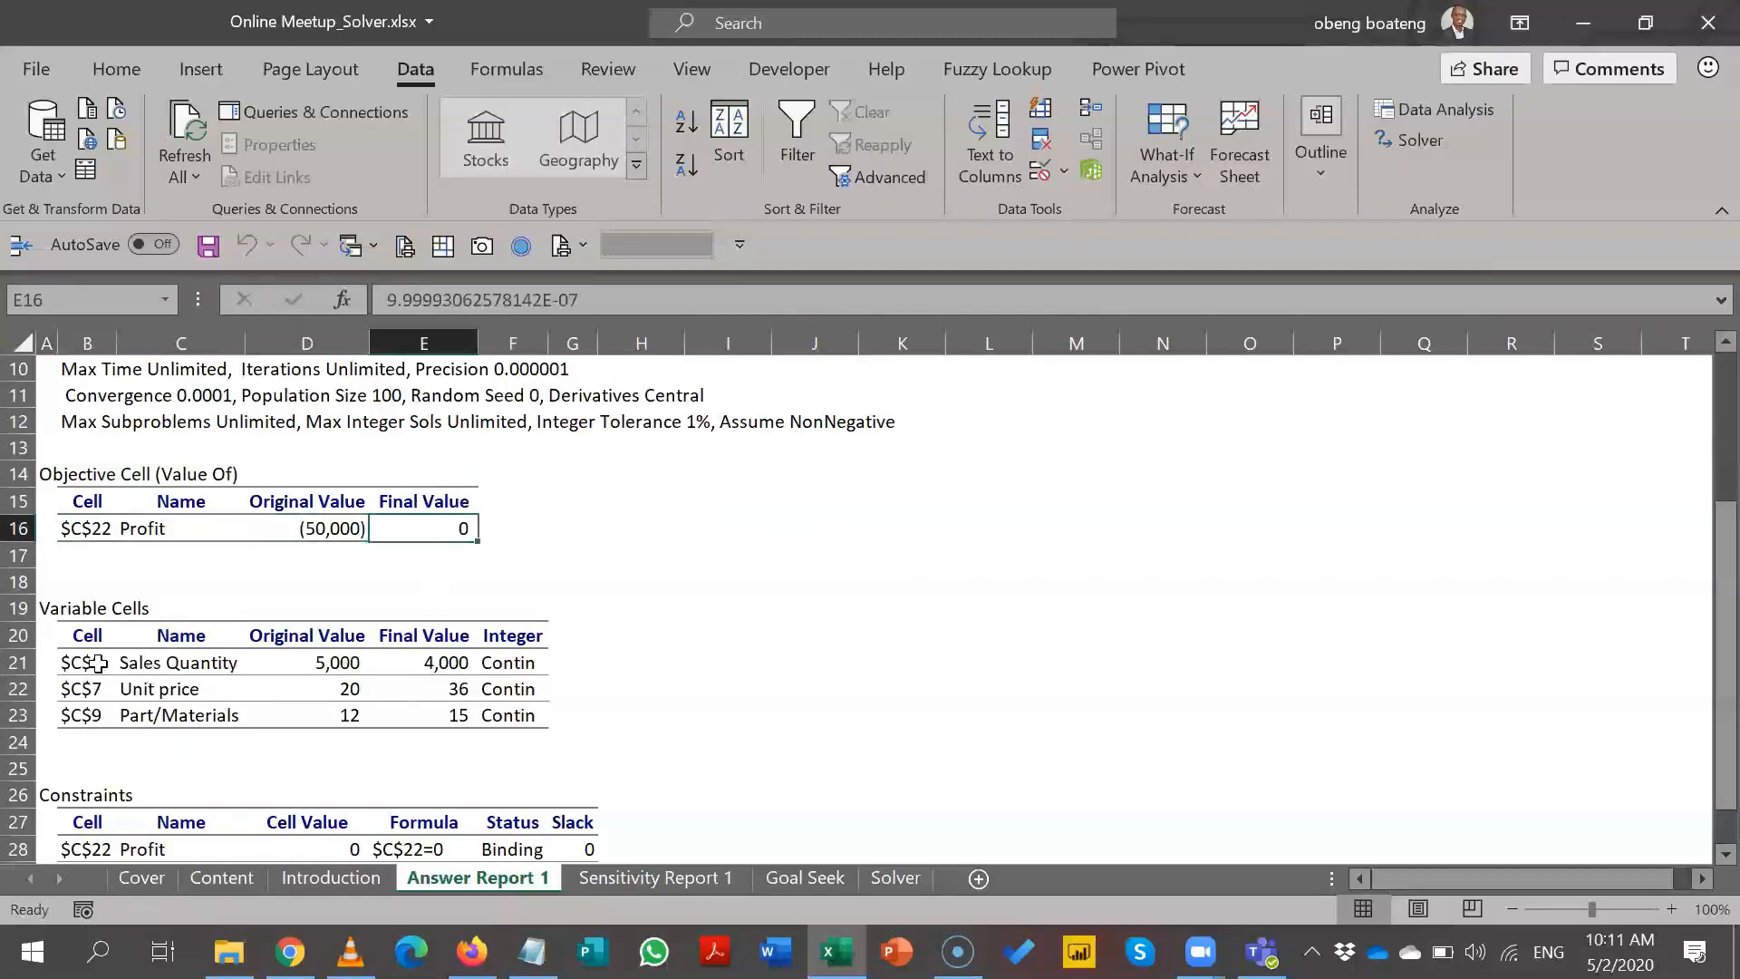
left_click_drag(306, 666, 301, 717)
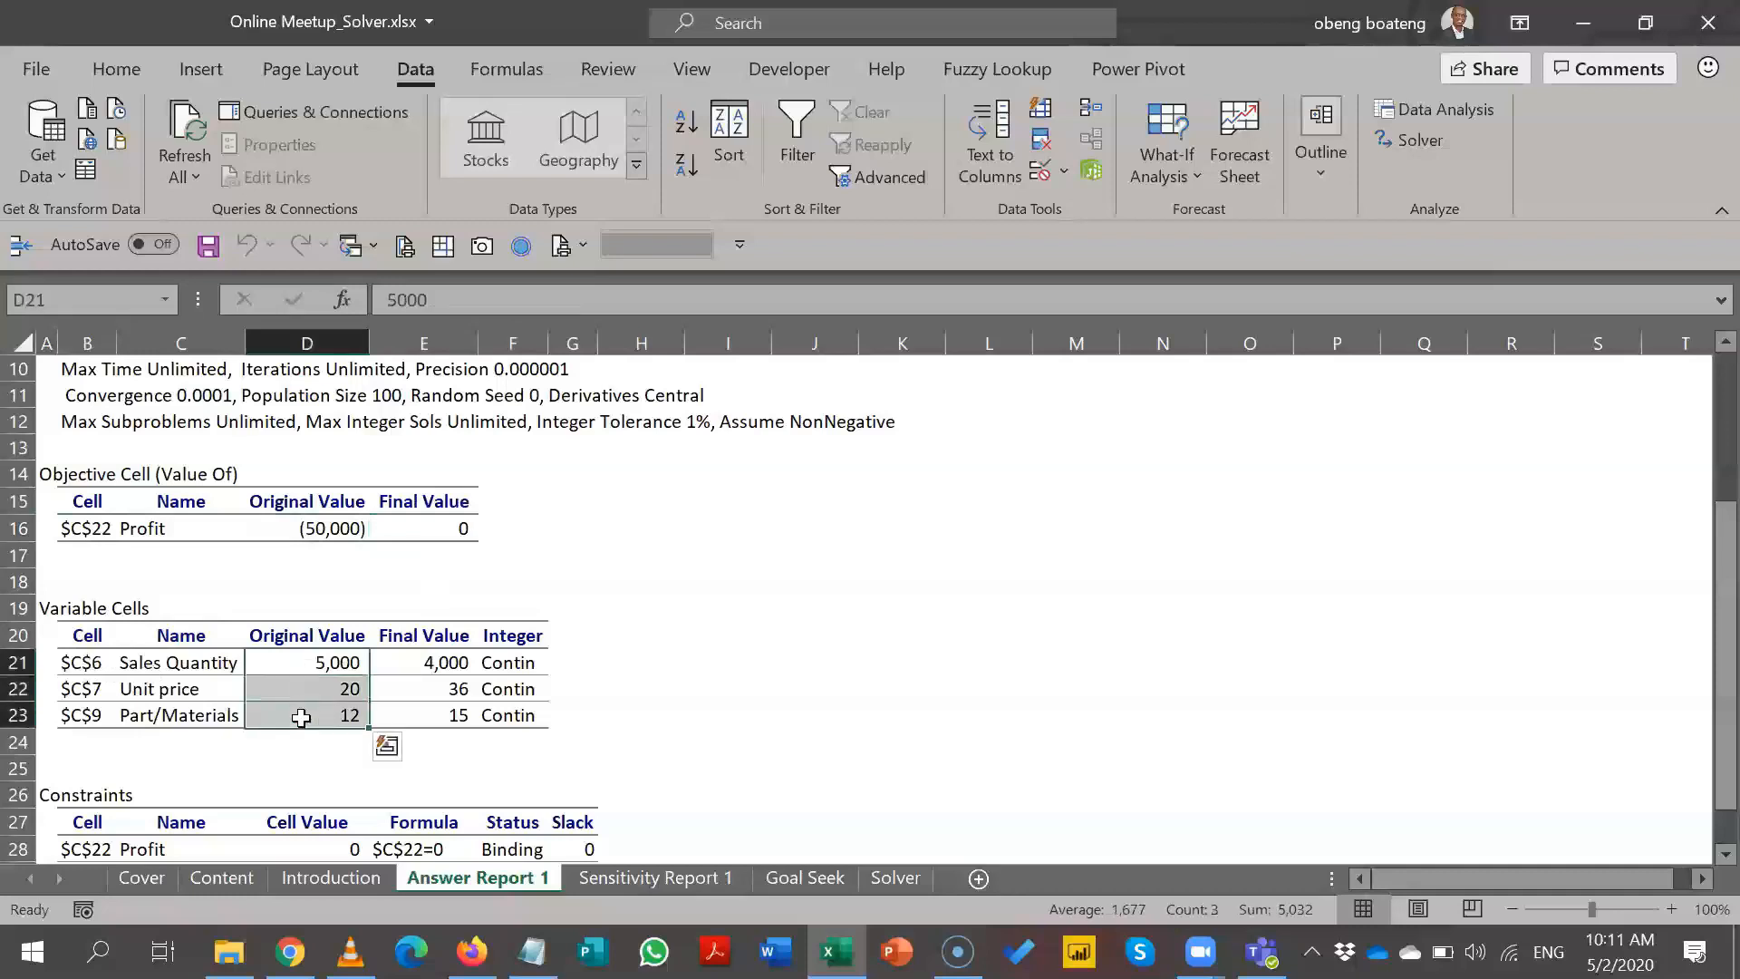
left_click(432, 722)
- Review the cell values and formulas of the constraints in Answer Report 1, then return to the report header
key("Down")
key("Down")
key("Down")
key("Down")
key("Down")
key("Down")
key("Down")
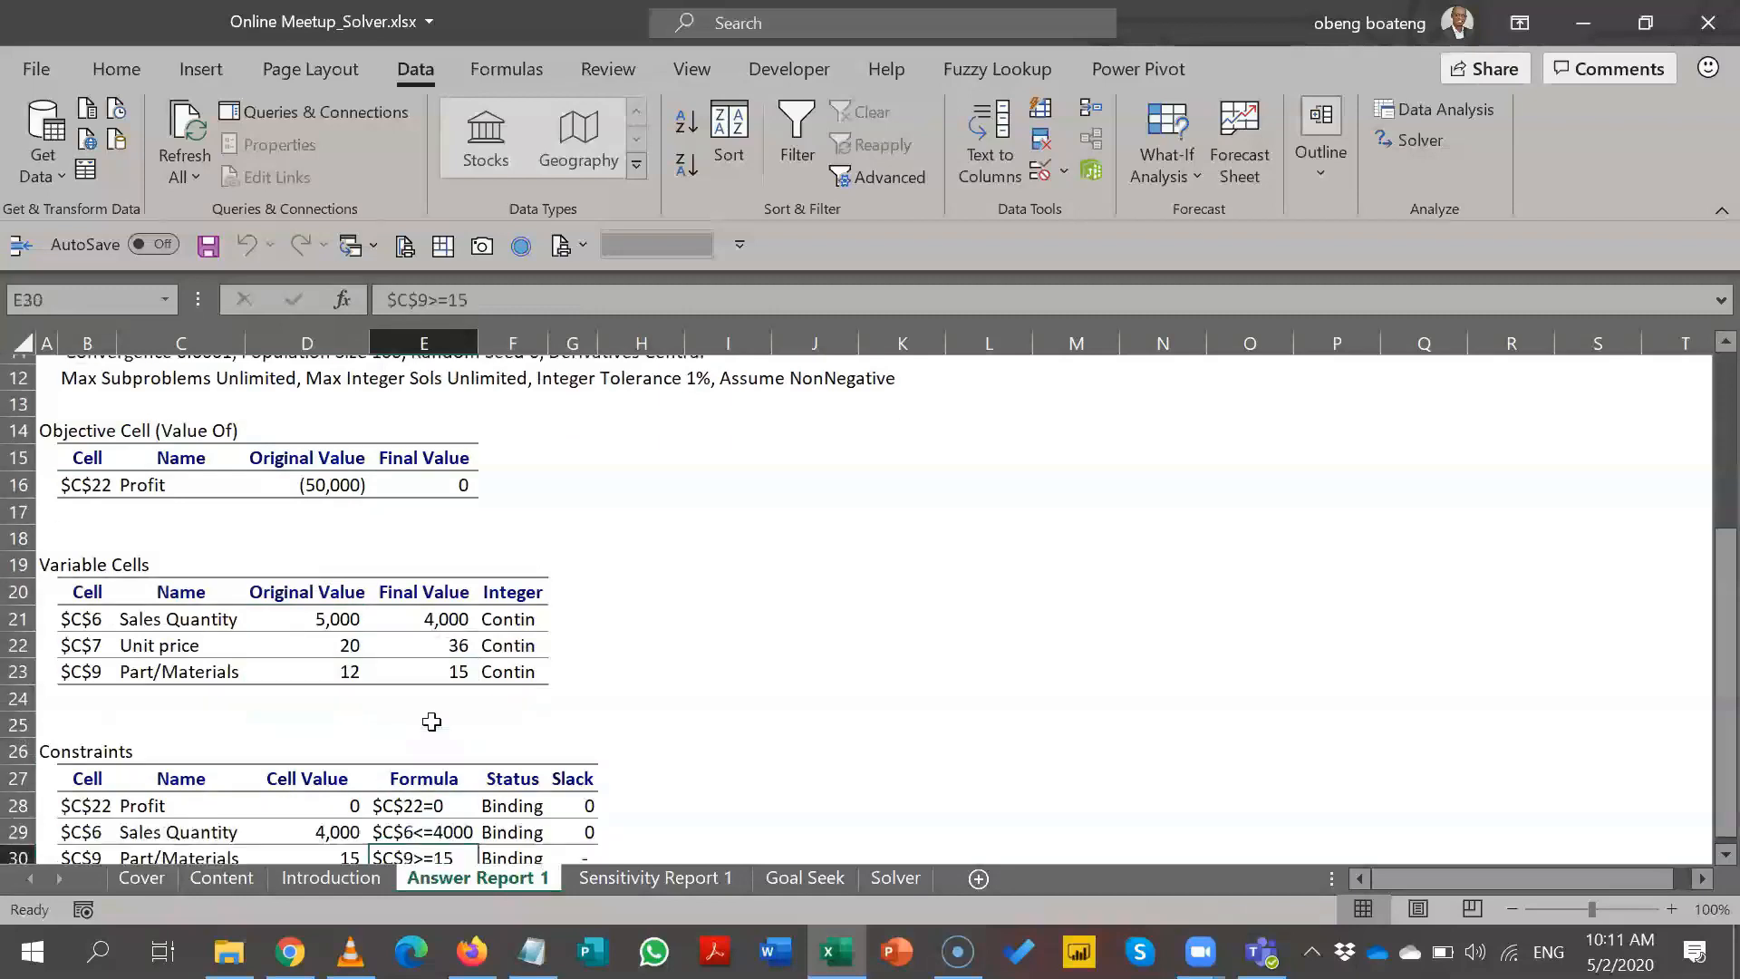
key("Down")
key("Down")
key("Down")
key("Down")
left_click(320, 686)
left_click_drag(321, 686, 319, 738)
left_click_drag(441, 689, 431, 741)
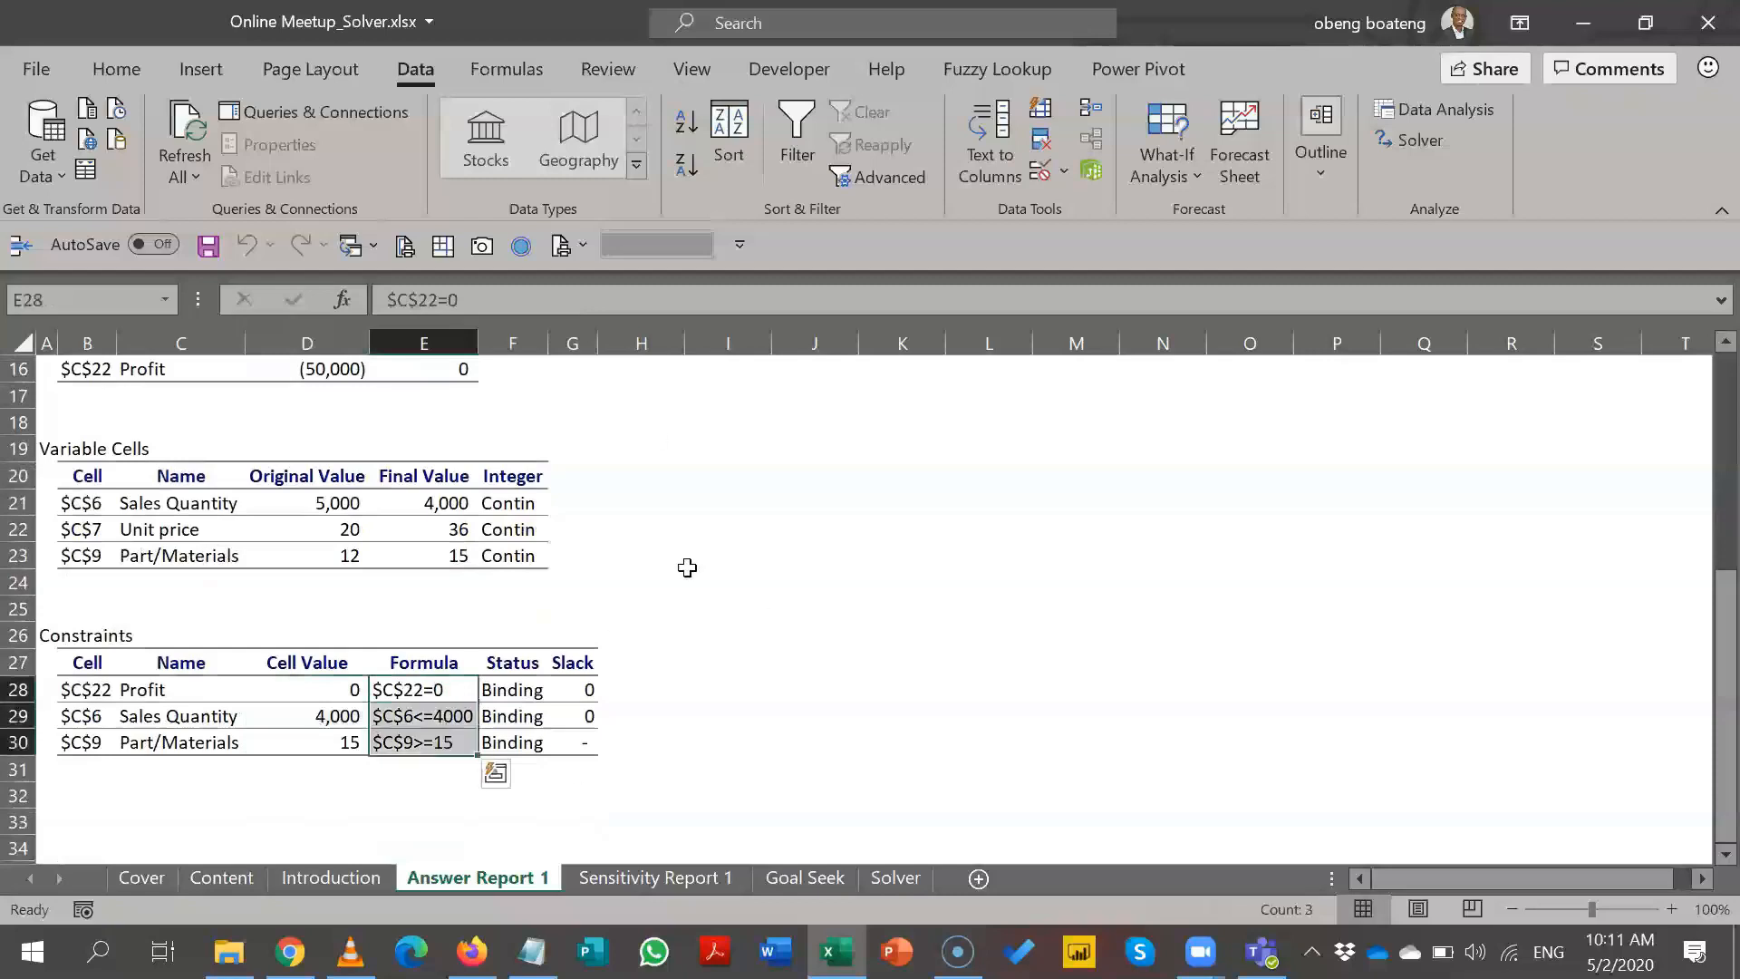
left_click_drag(1701, 647, 1701, 430)
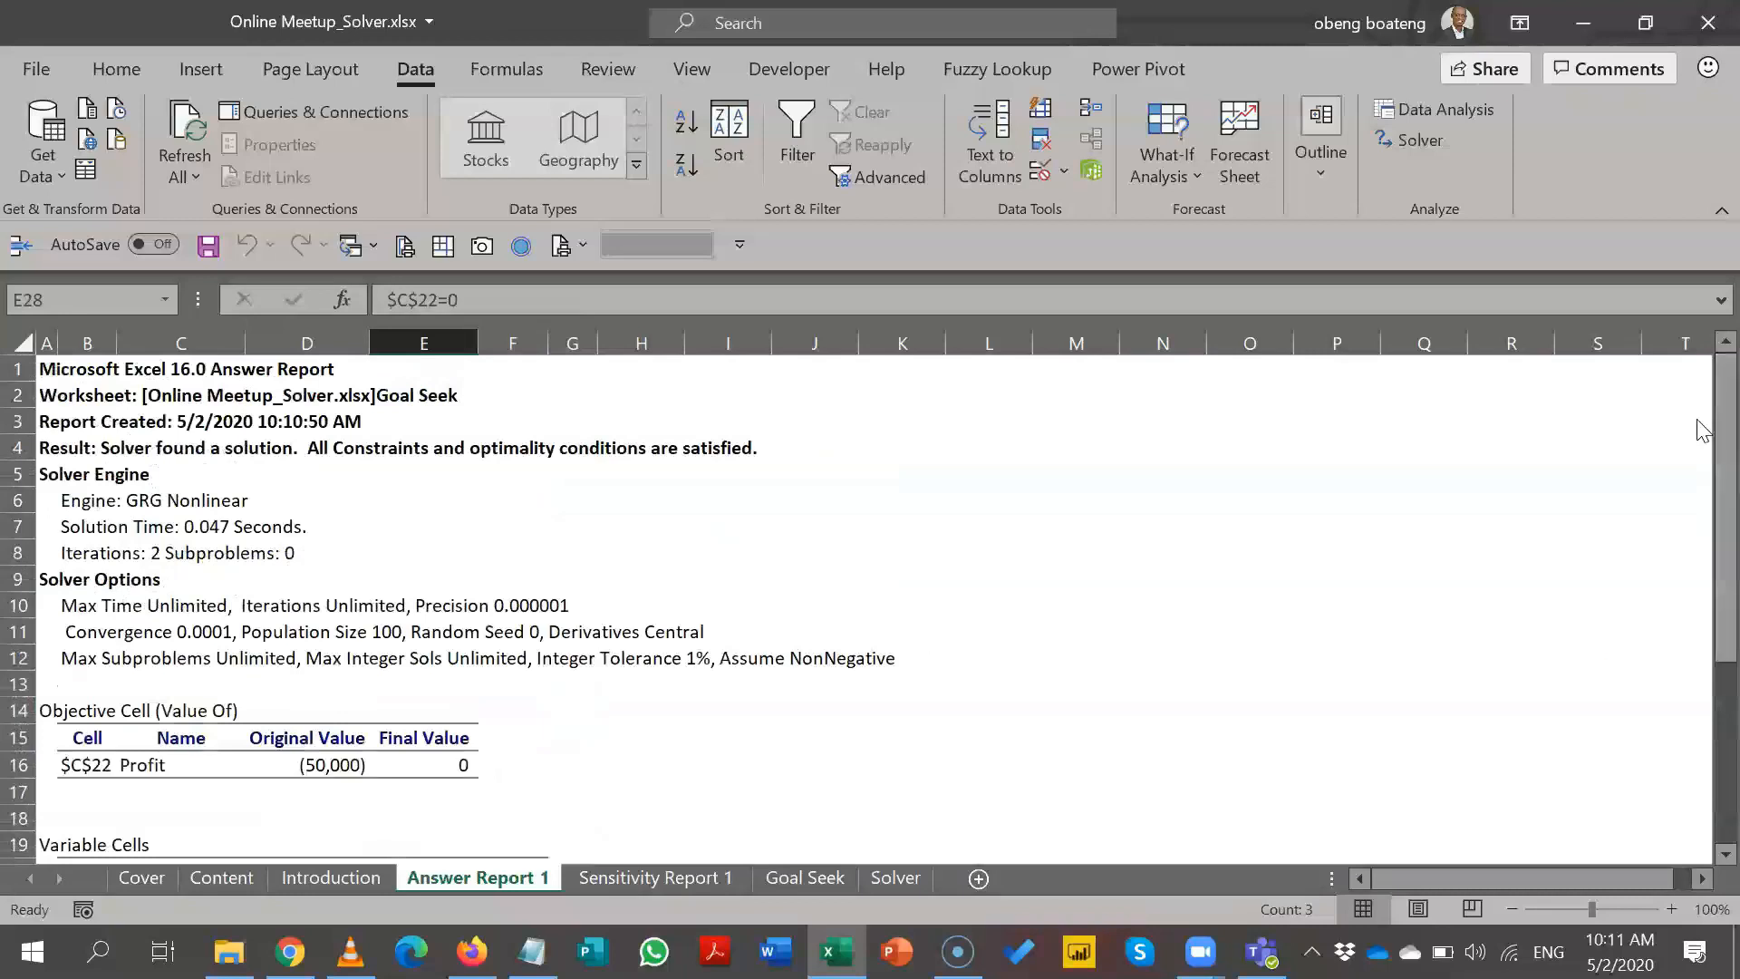
- Open Sensitivity Report 1 and examine the reduced gradients of the variable cells and the Lagrange multiplier of the profit constraint
left_click(640, 878)
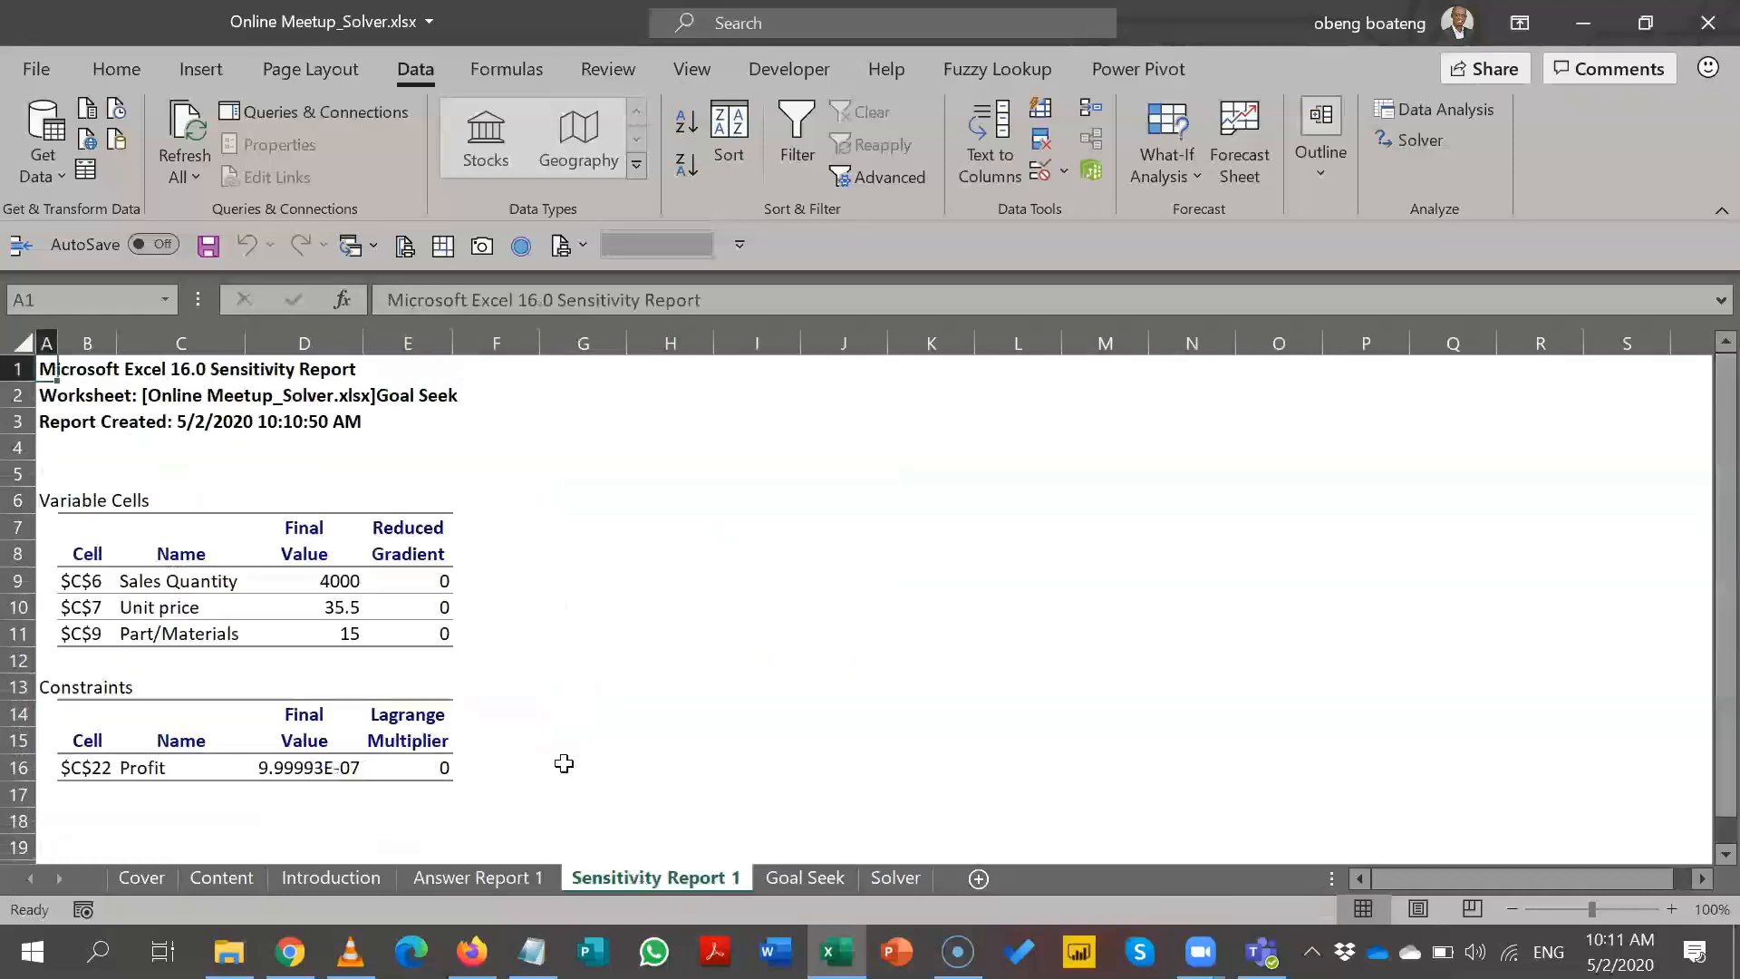
left_click(515, 661)
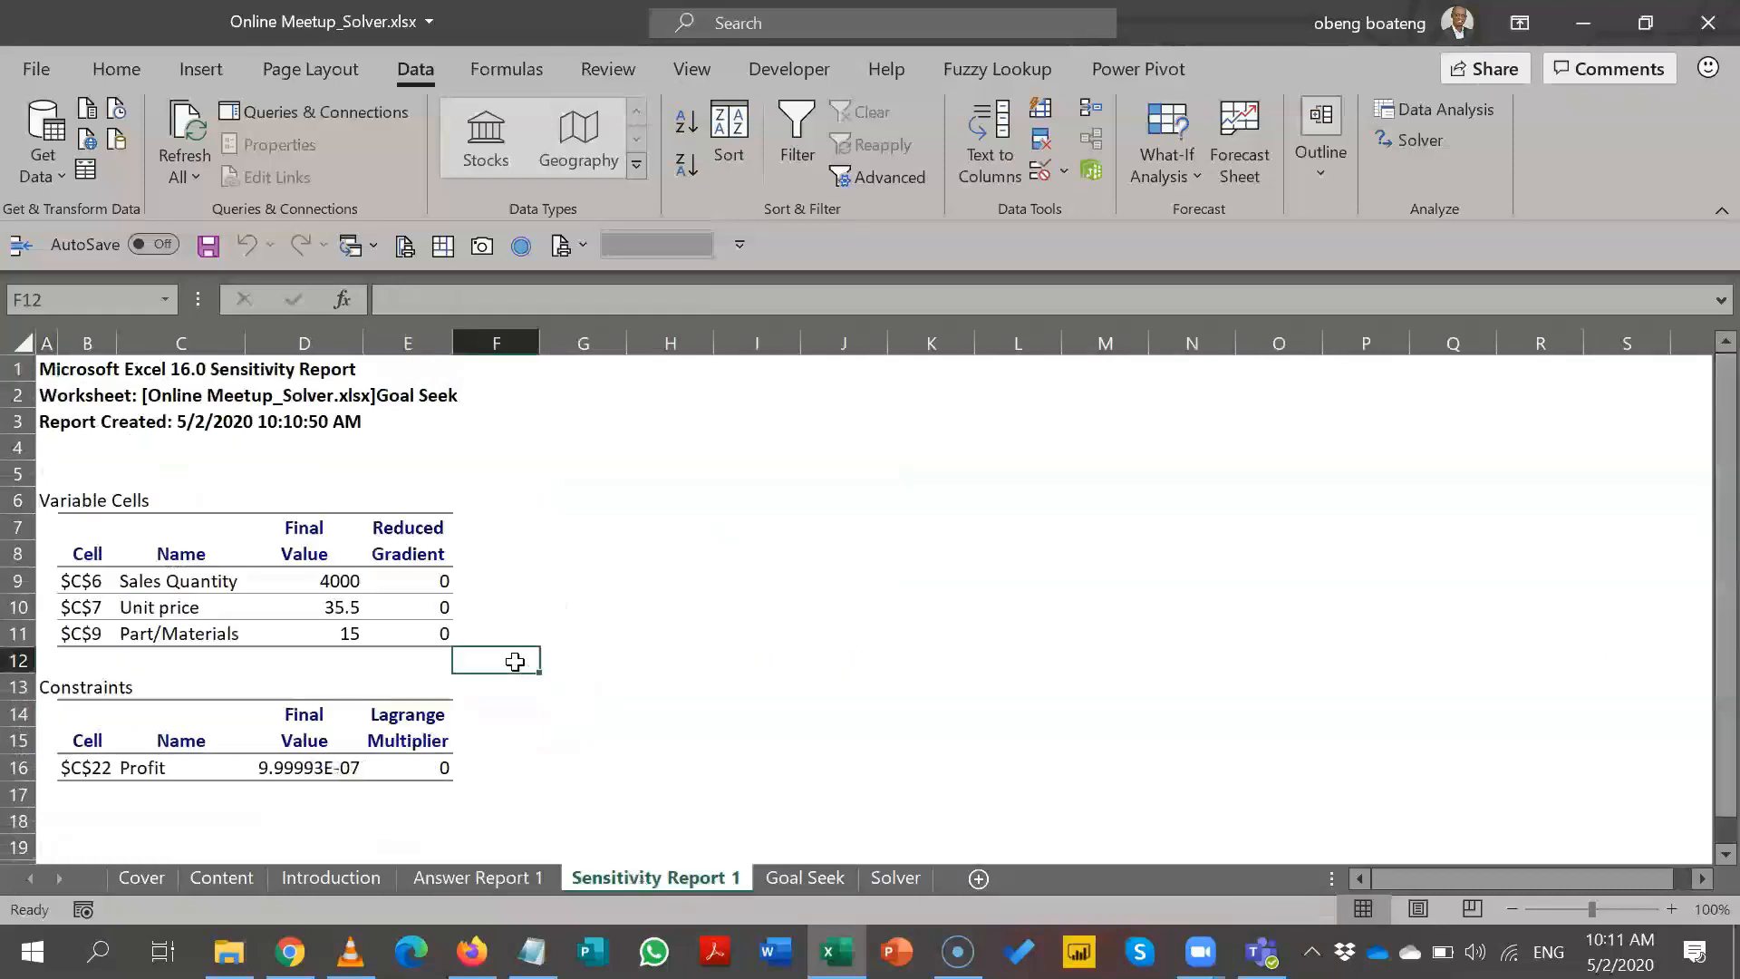
left_click(385, 581)
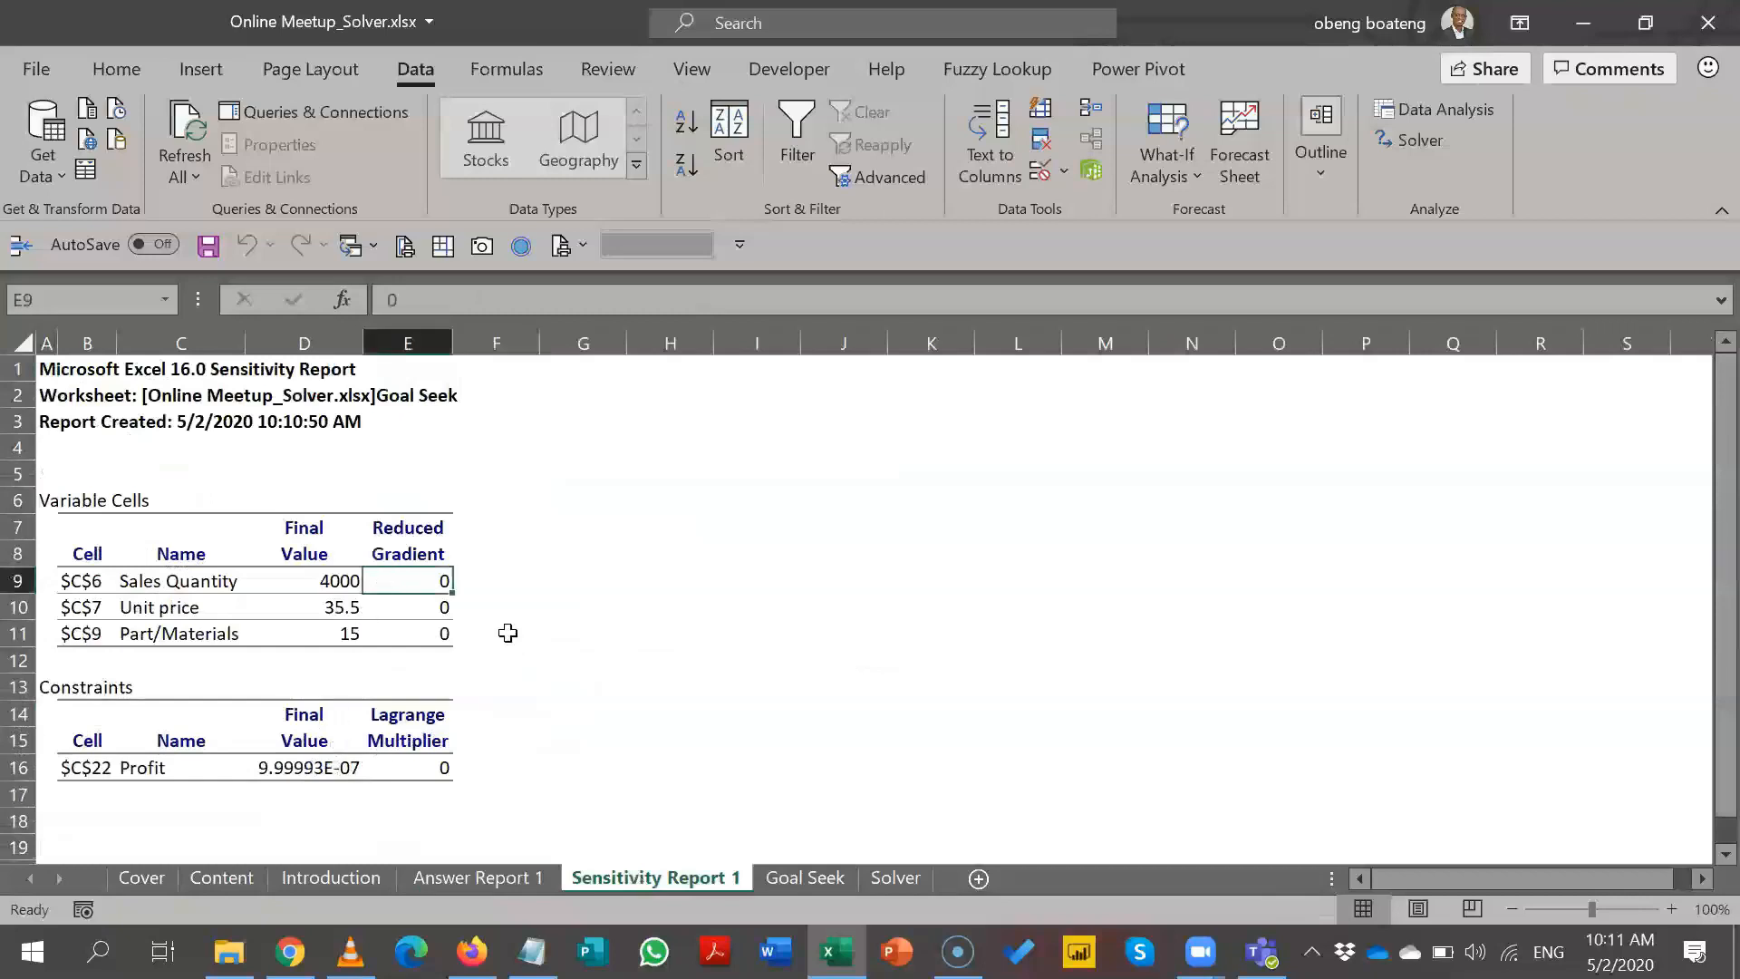
left_click(508, 633)
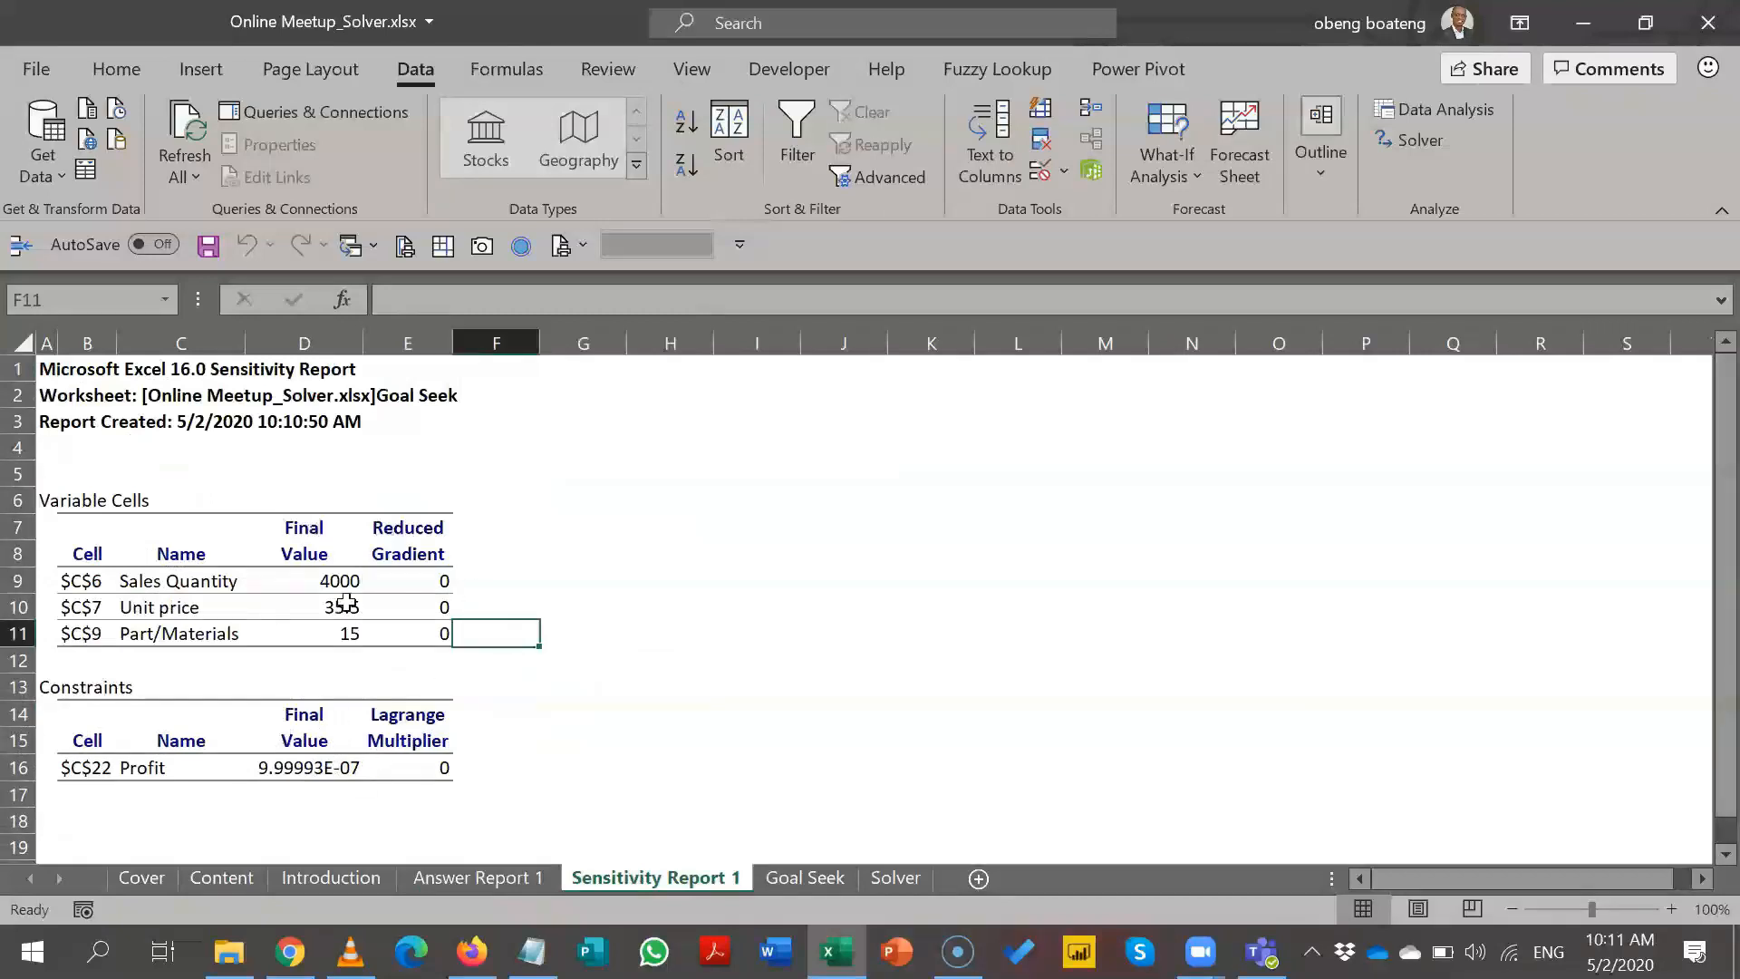
left_click(446, 765)
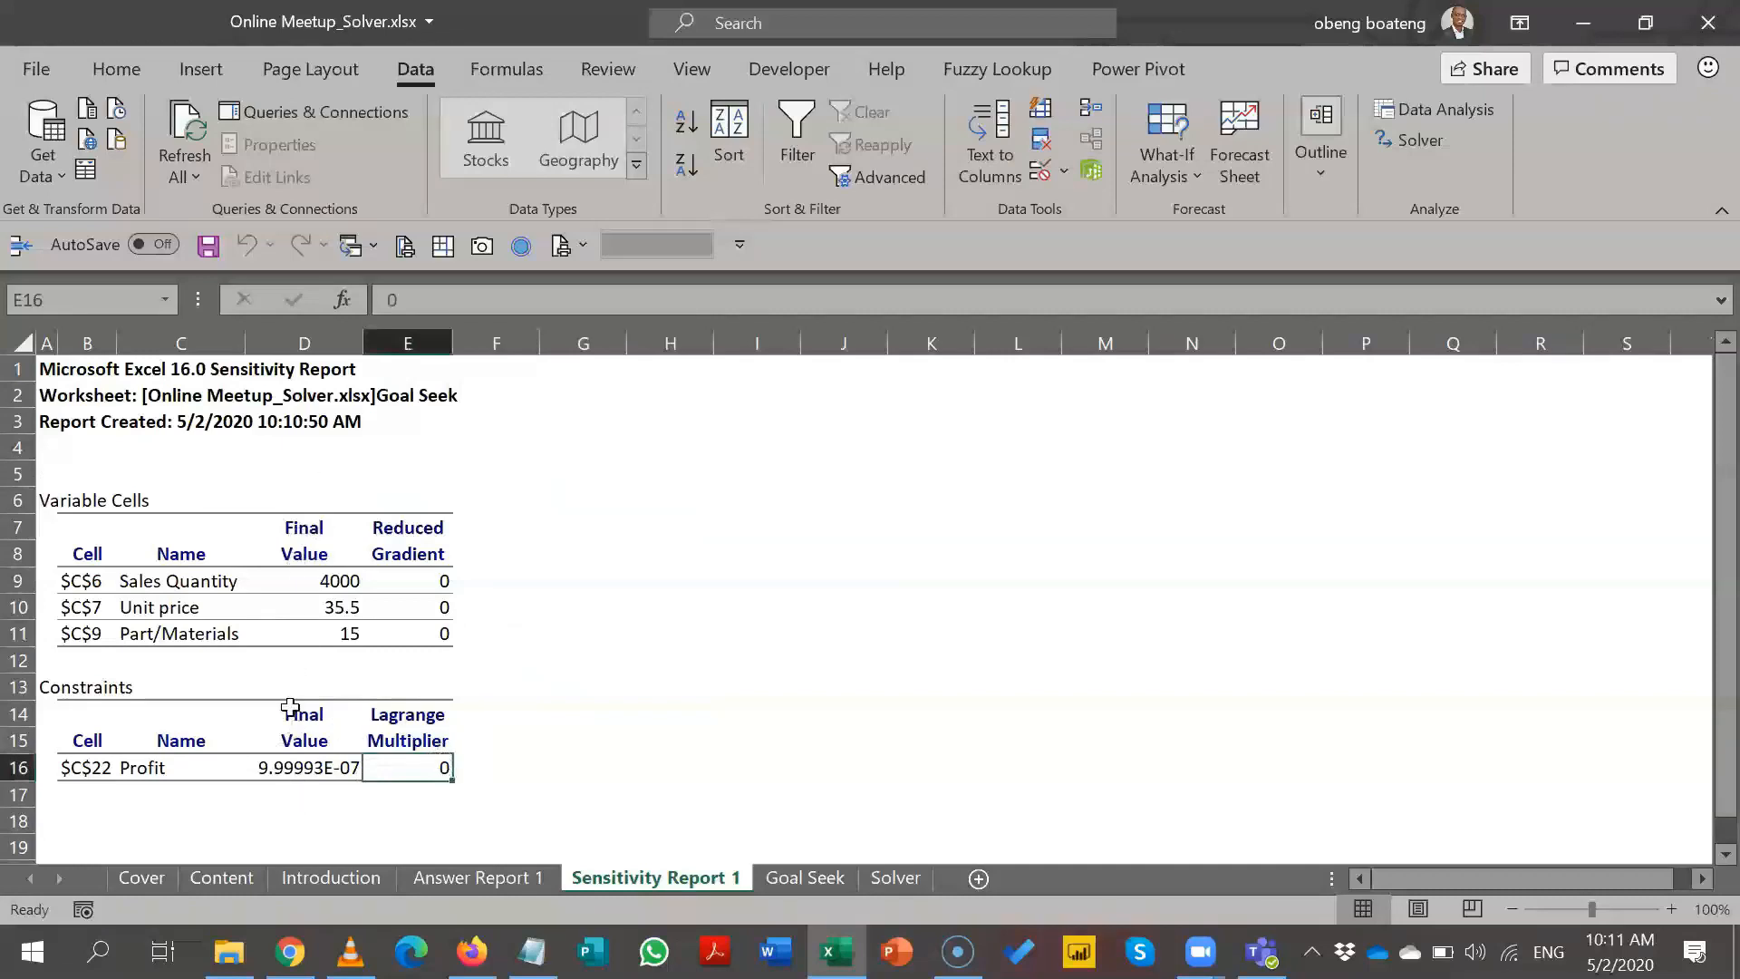
- Read through the Final Value column for the variable cells and constraints in Sensitivity Report 1
left_click(299, 659)
key("Down")
key("Down")
key("Down")
key("Down")
key("Down")
key("Down")
key("Down")
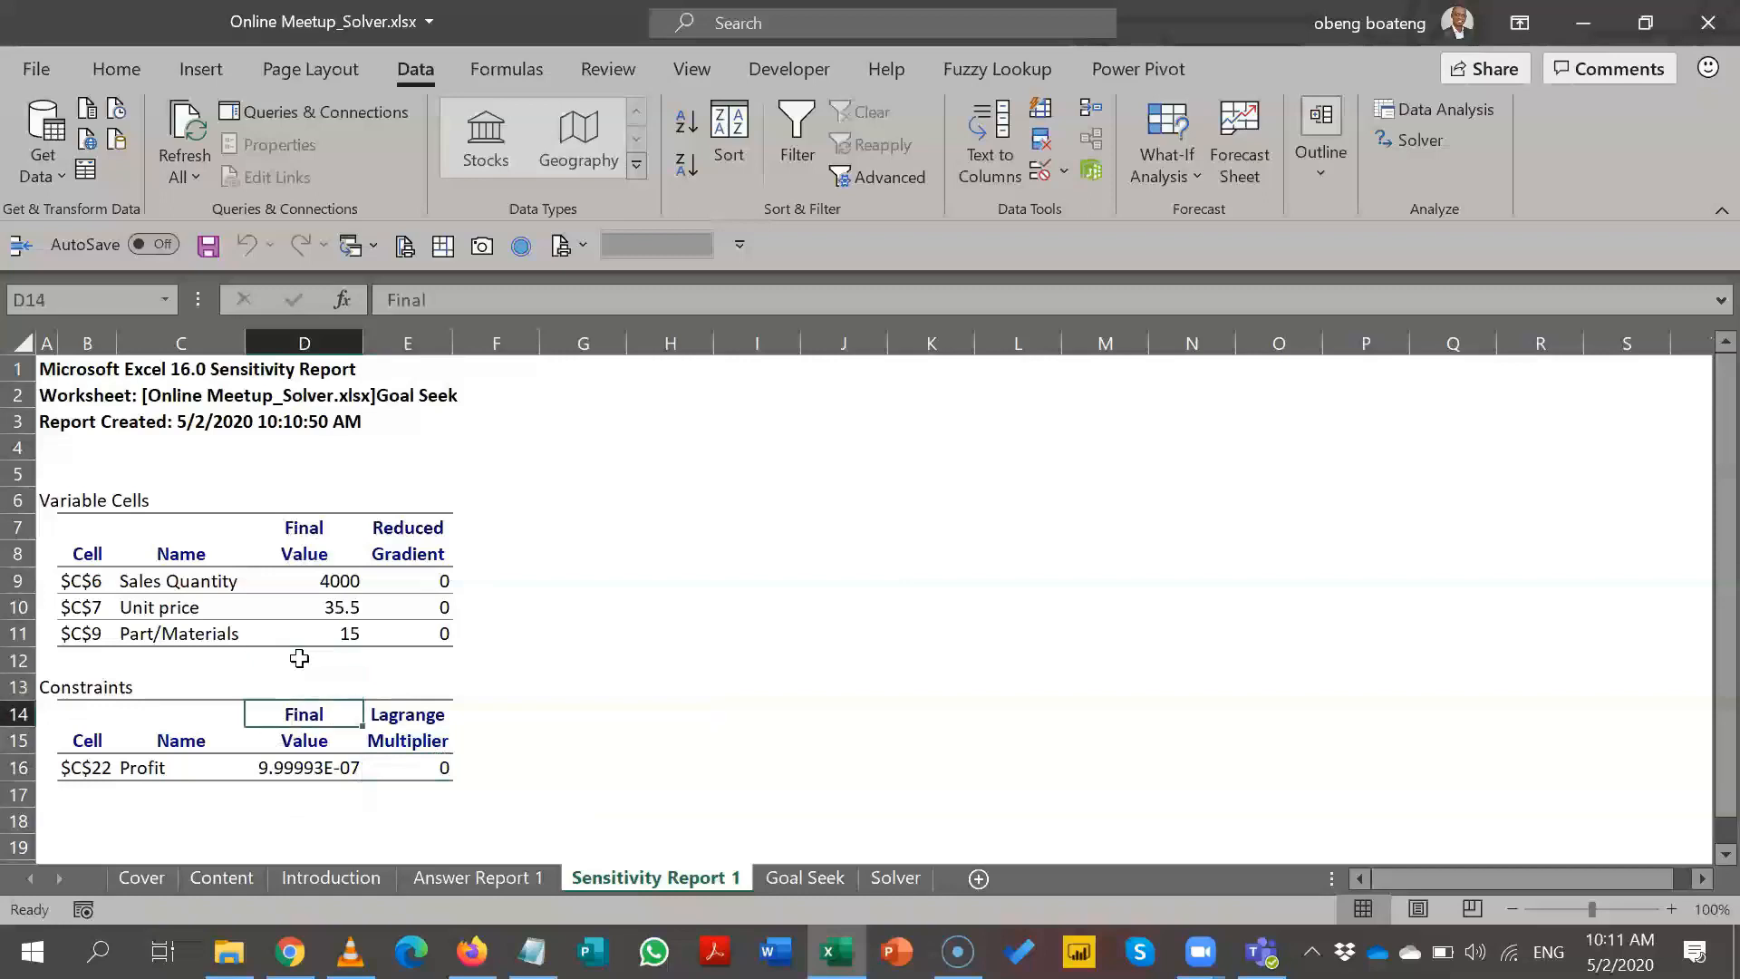
key("Up")
key("Up")
key("Up")
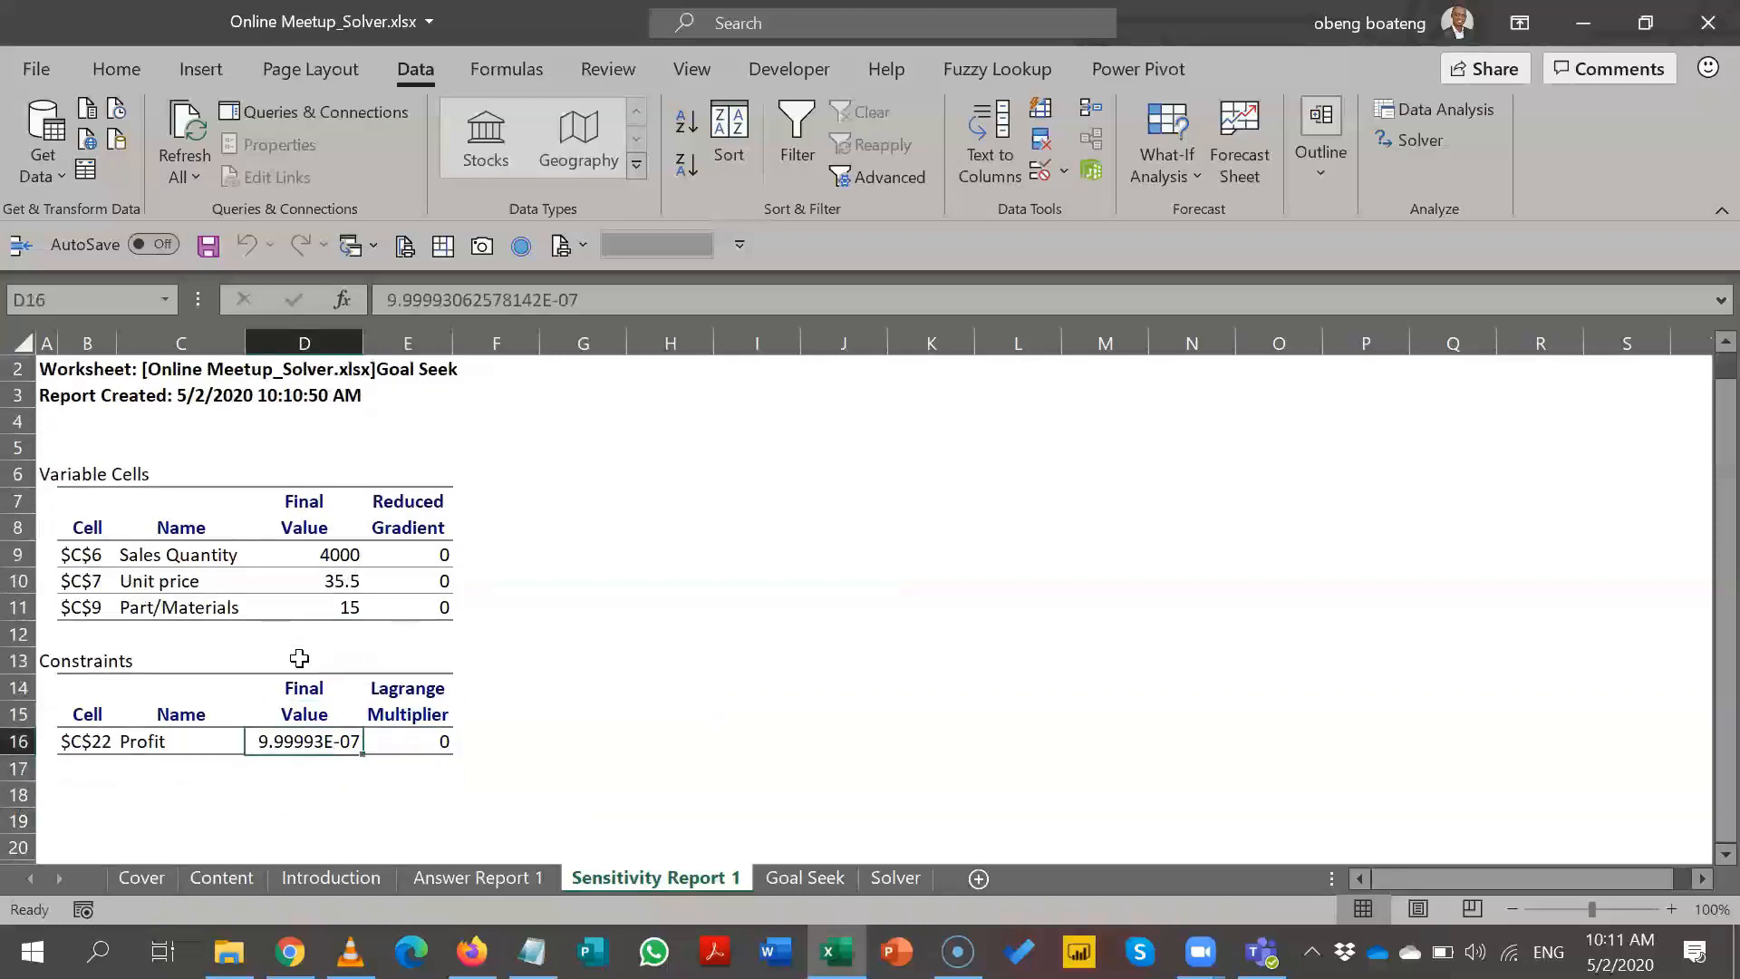
key("Up")
key("Up")
key("Up")
key("Up")
key("Up")
key("Up")
key("Up")
key("Up")
key("Up")
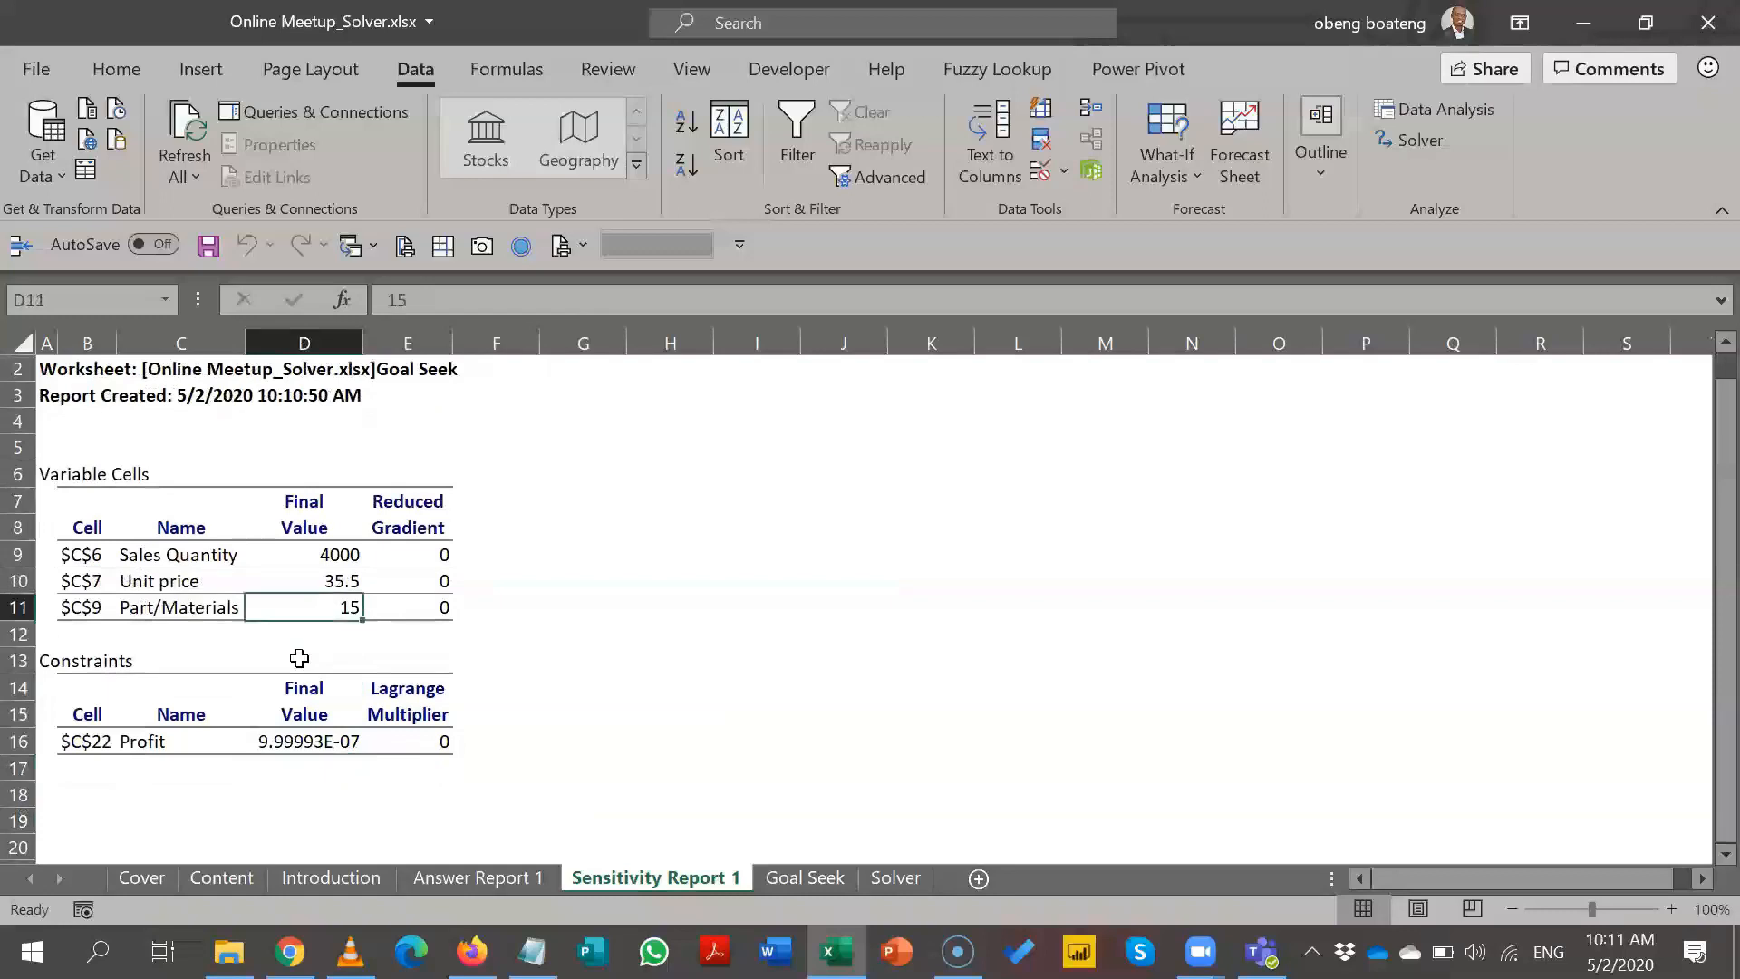
key("Up")
key("Up")
key("Up")
key("Up")
key("Up")
key("Up")
key("Down")
key("Down")
key("Down")
key("Down")
key("Down")
key("Down")
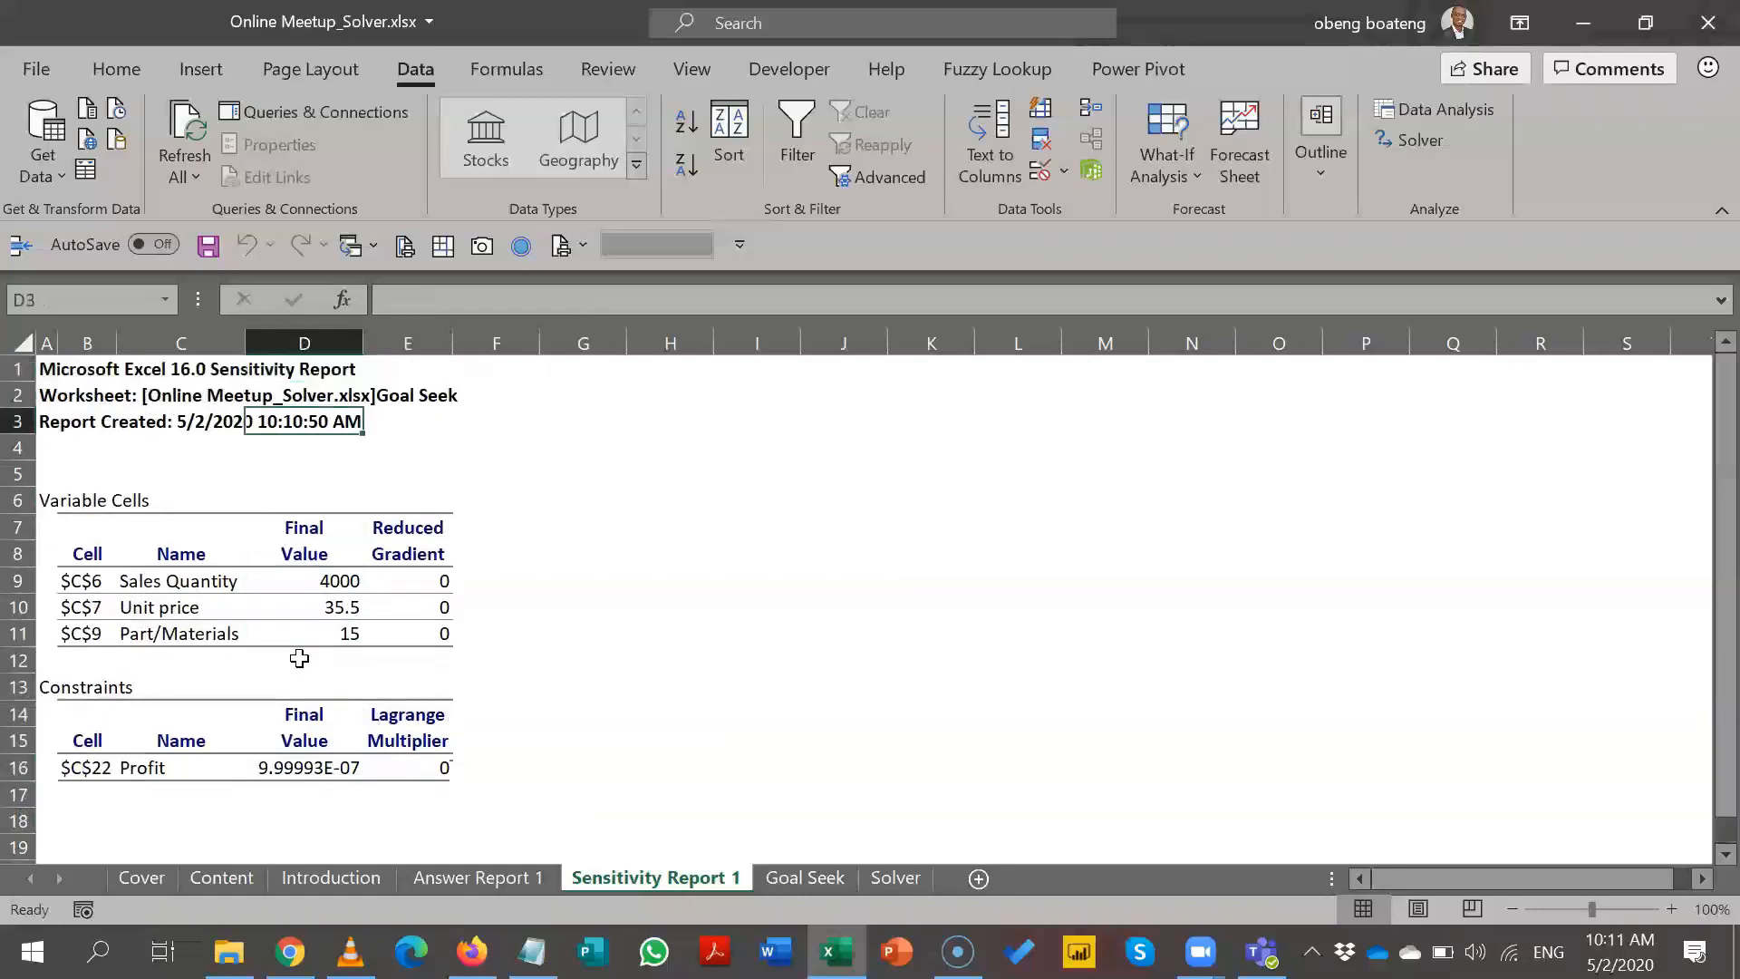
key("Down")
key("Down")
key("Down")
key("Down")
key("Down")
key("Down")
key("Down")
key("Down")
key("Down")
key("Down")
key("Down")
key("Down")
key("Down")
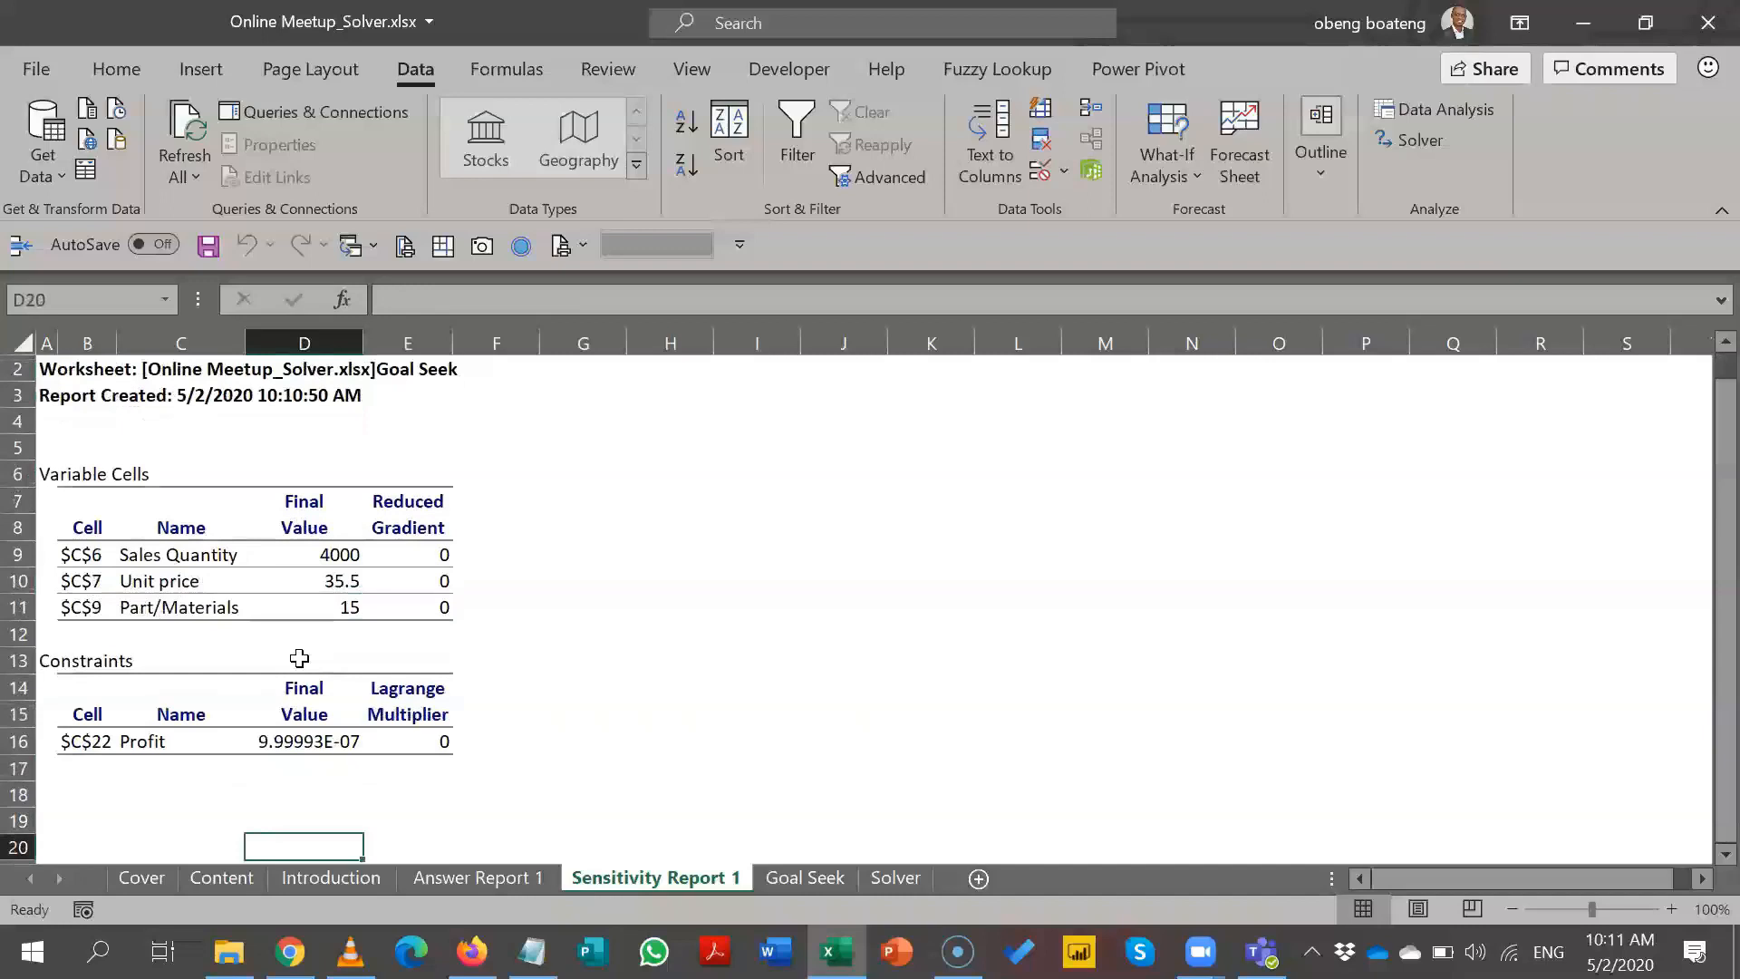
left_click(445, 878)
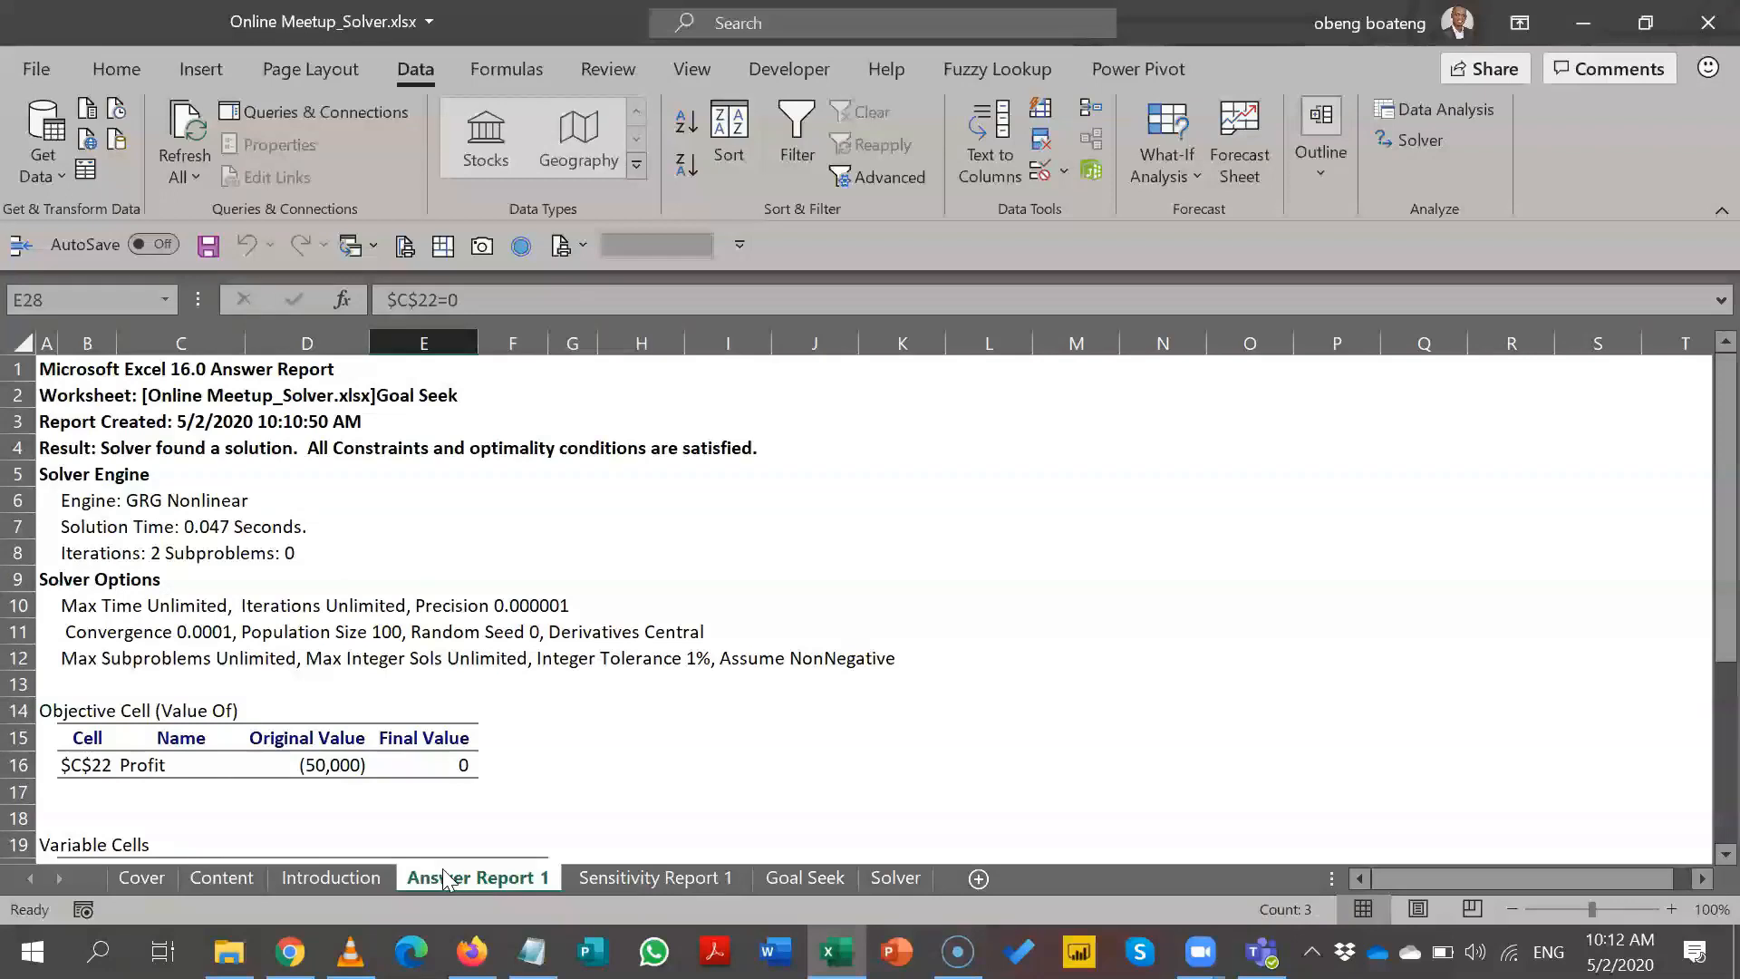
left_click(1398, 139)
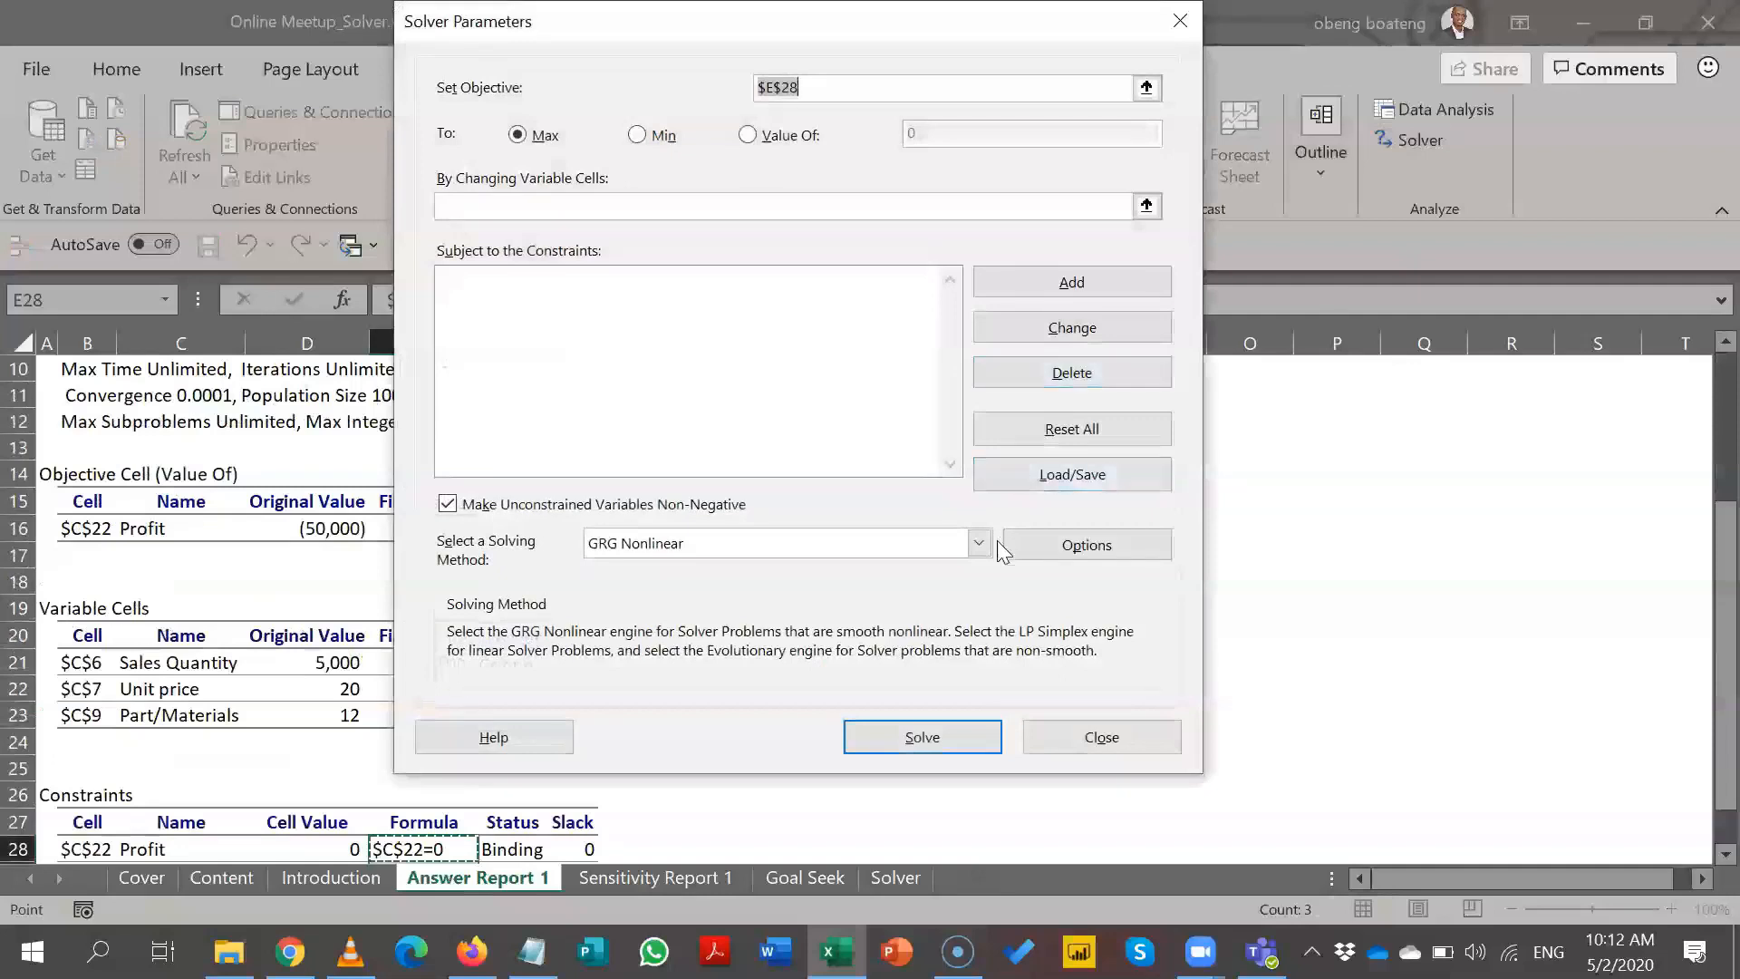
left_click(931, 725)
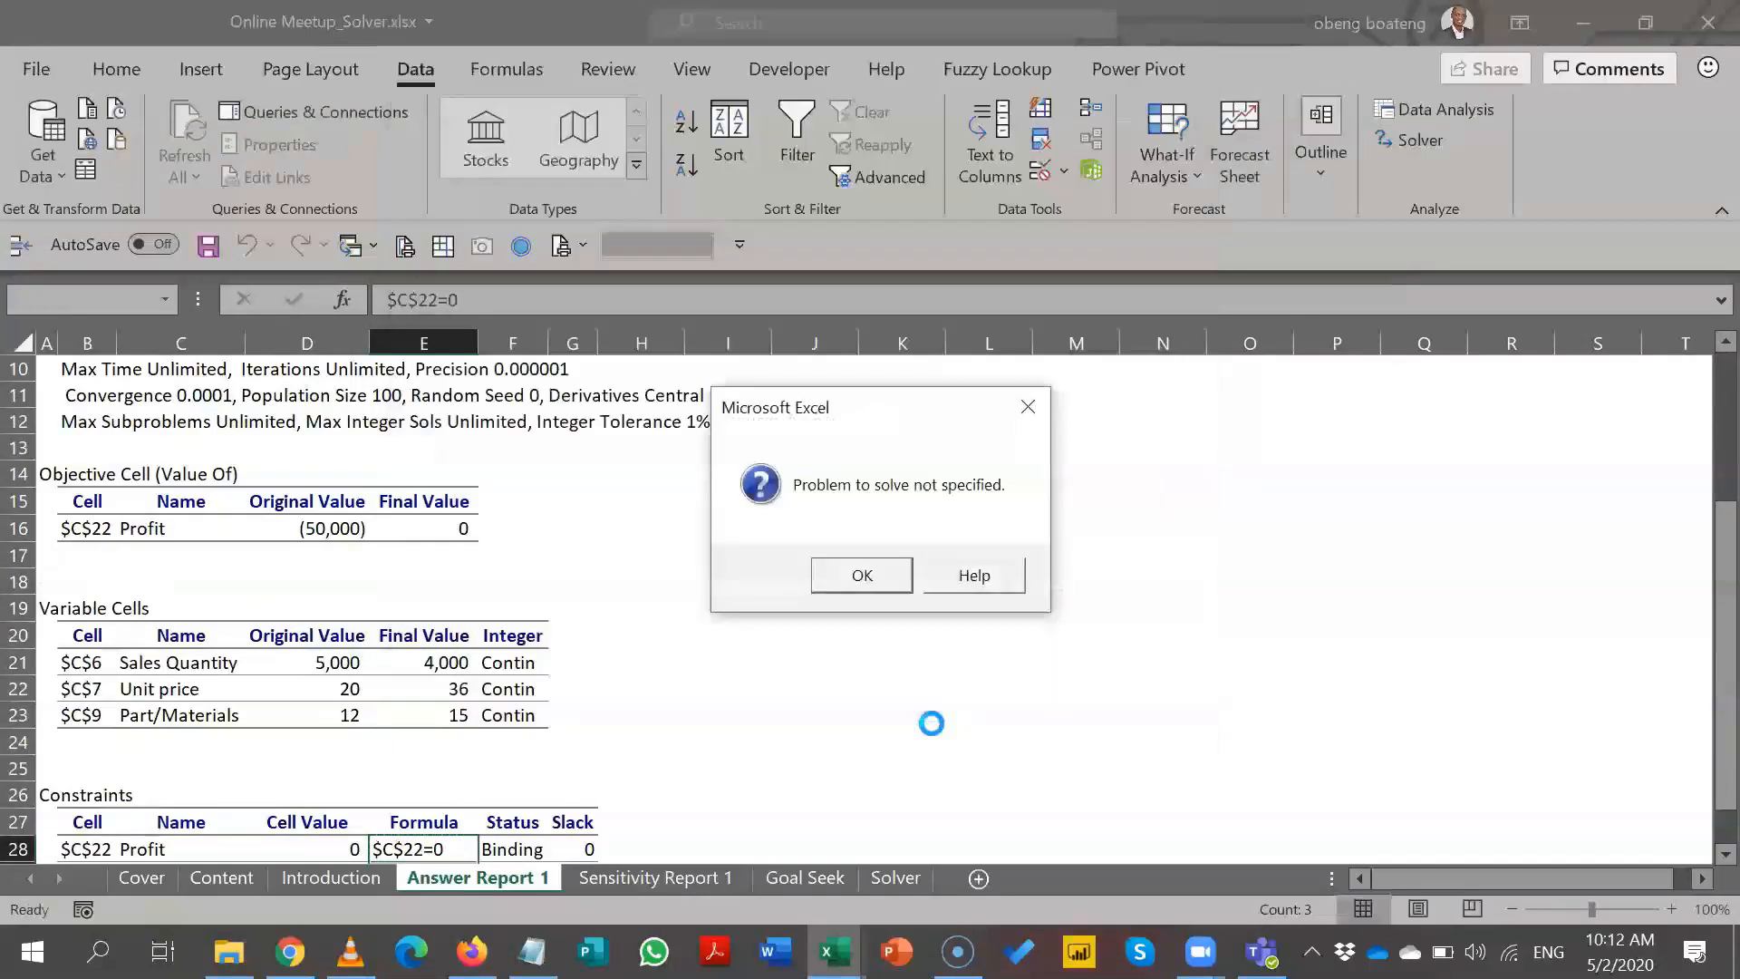
left_click(1027, 427)
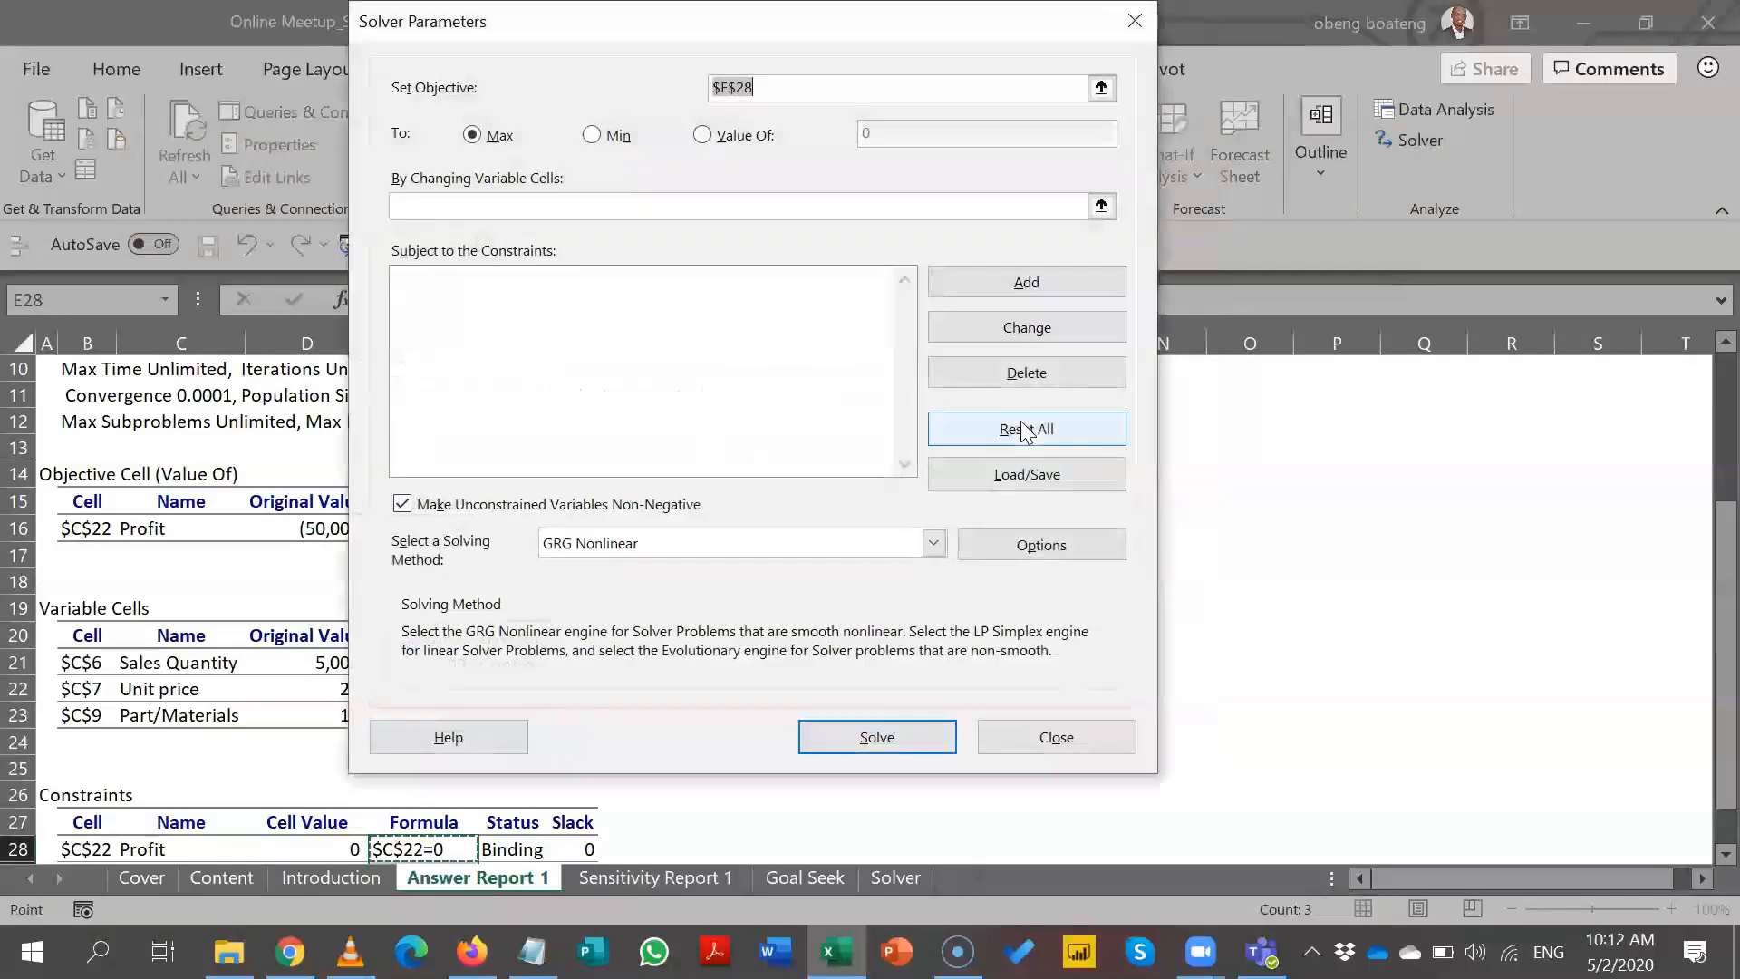
left_click(1135, 16)
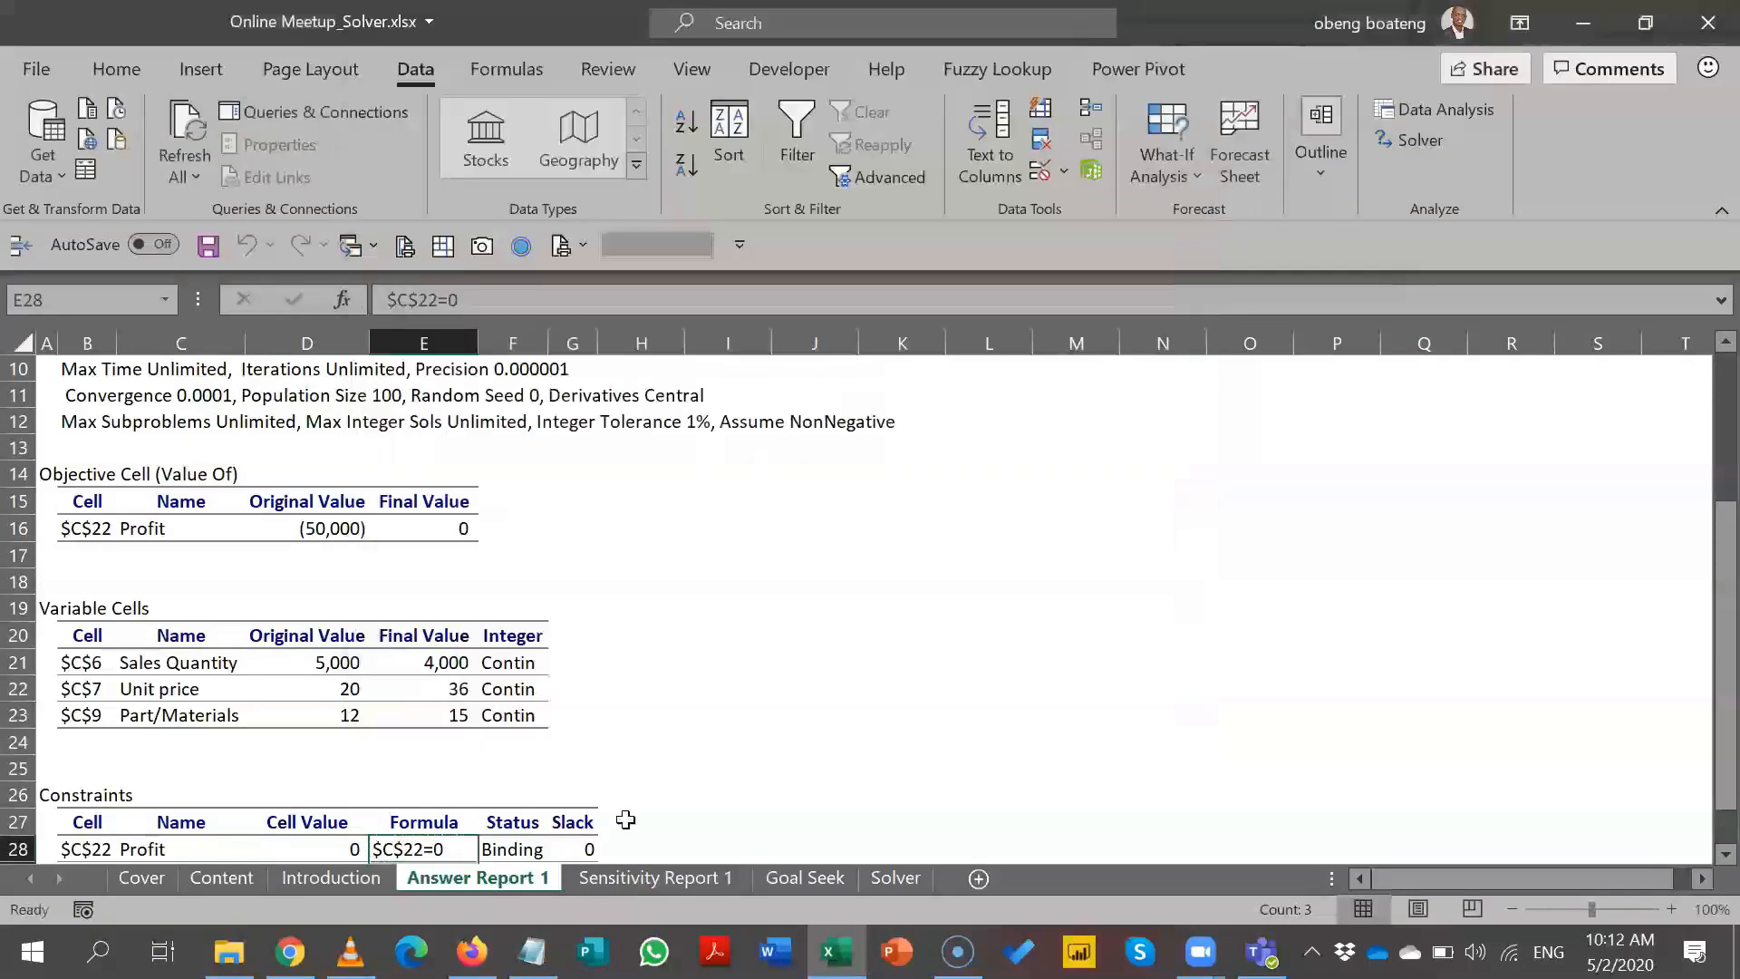
- On the Goal Seek sheet, run Solver with the existing profit objective and constraints, using the GRG Nonlinear method
left_click(776, 878)
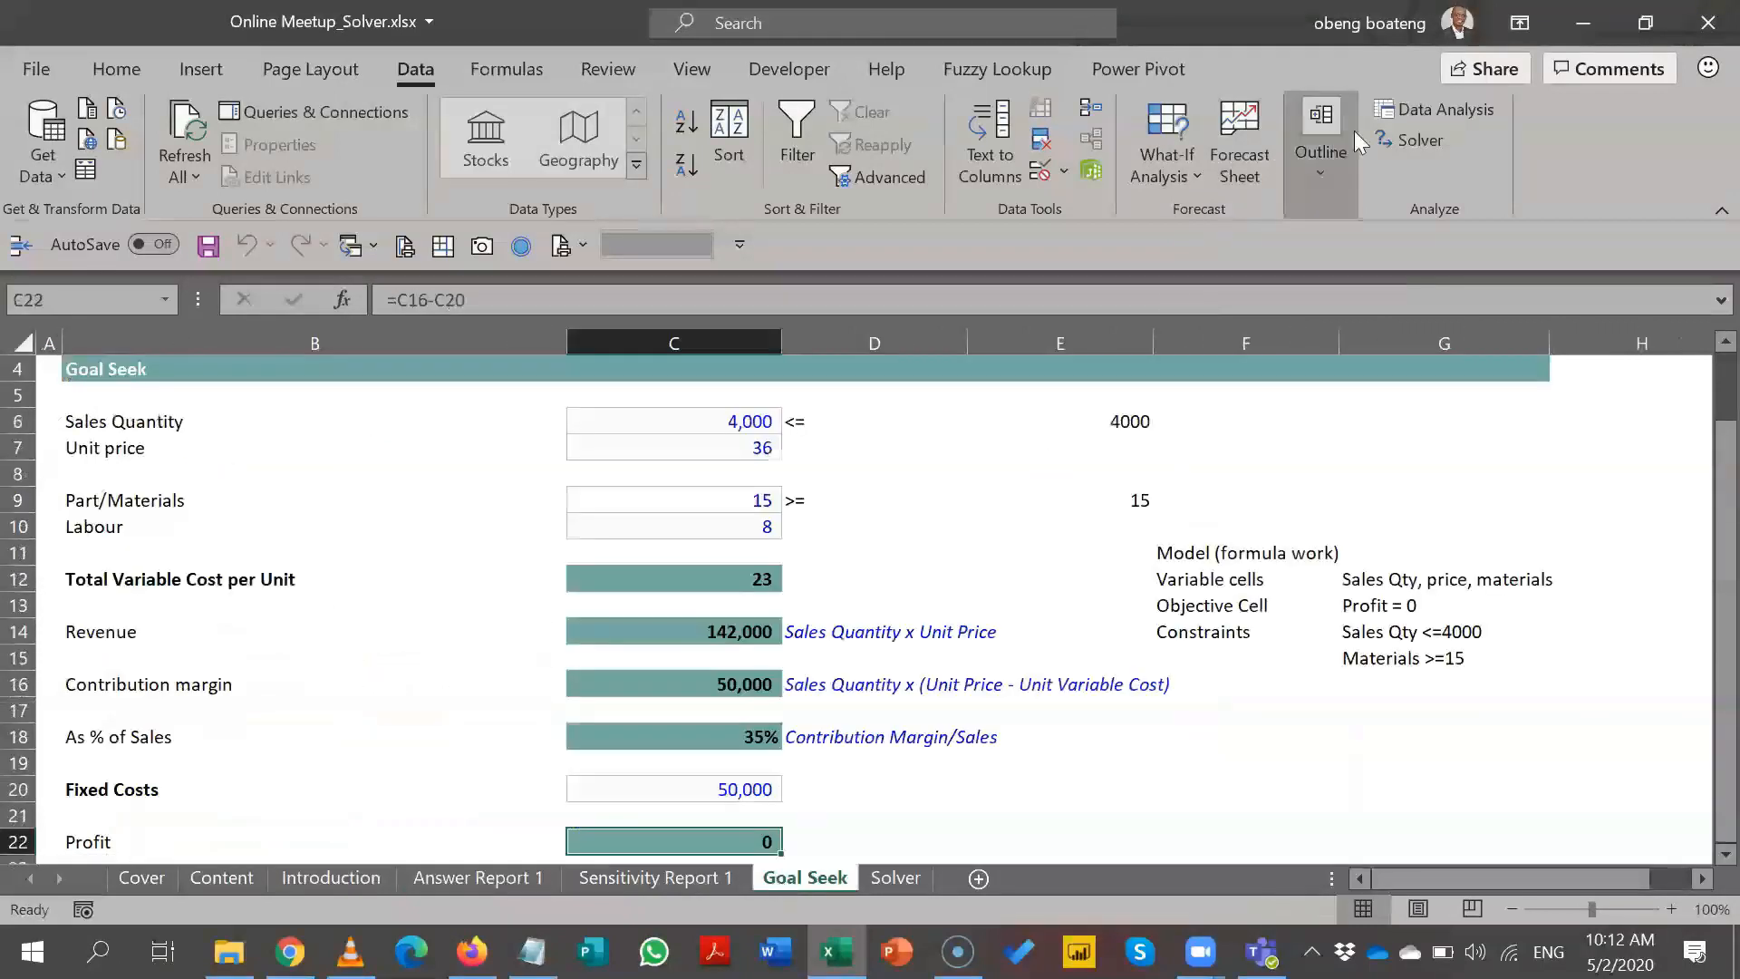
left_click(1383, 138)
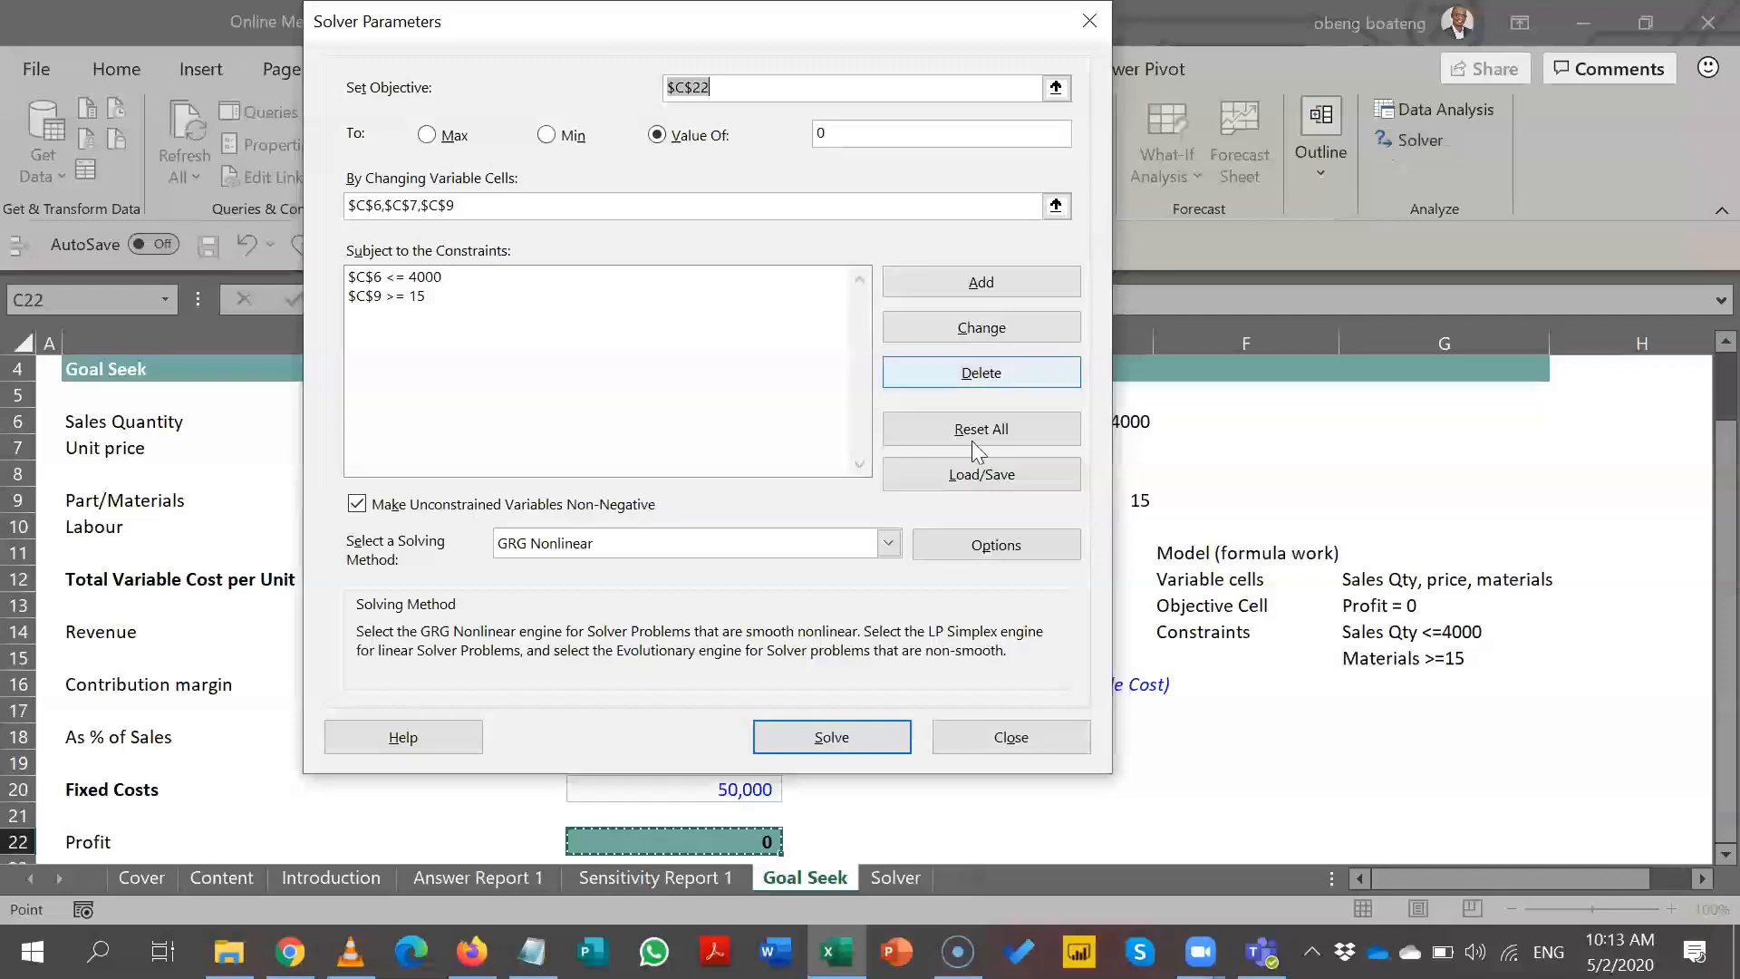
left_click(889, 544)
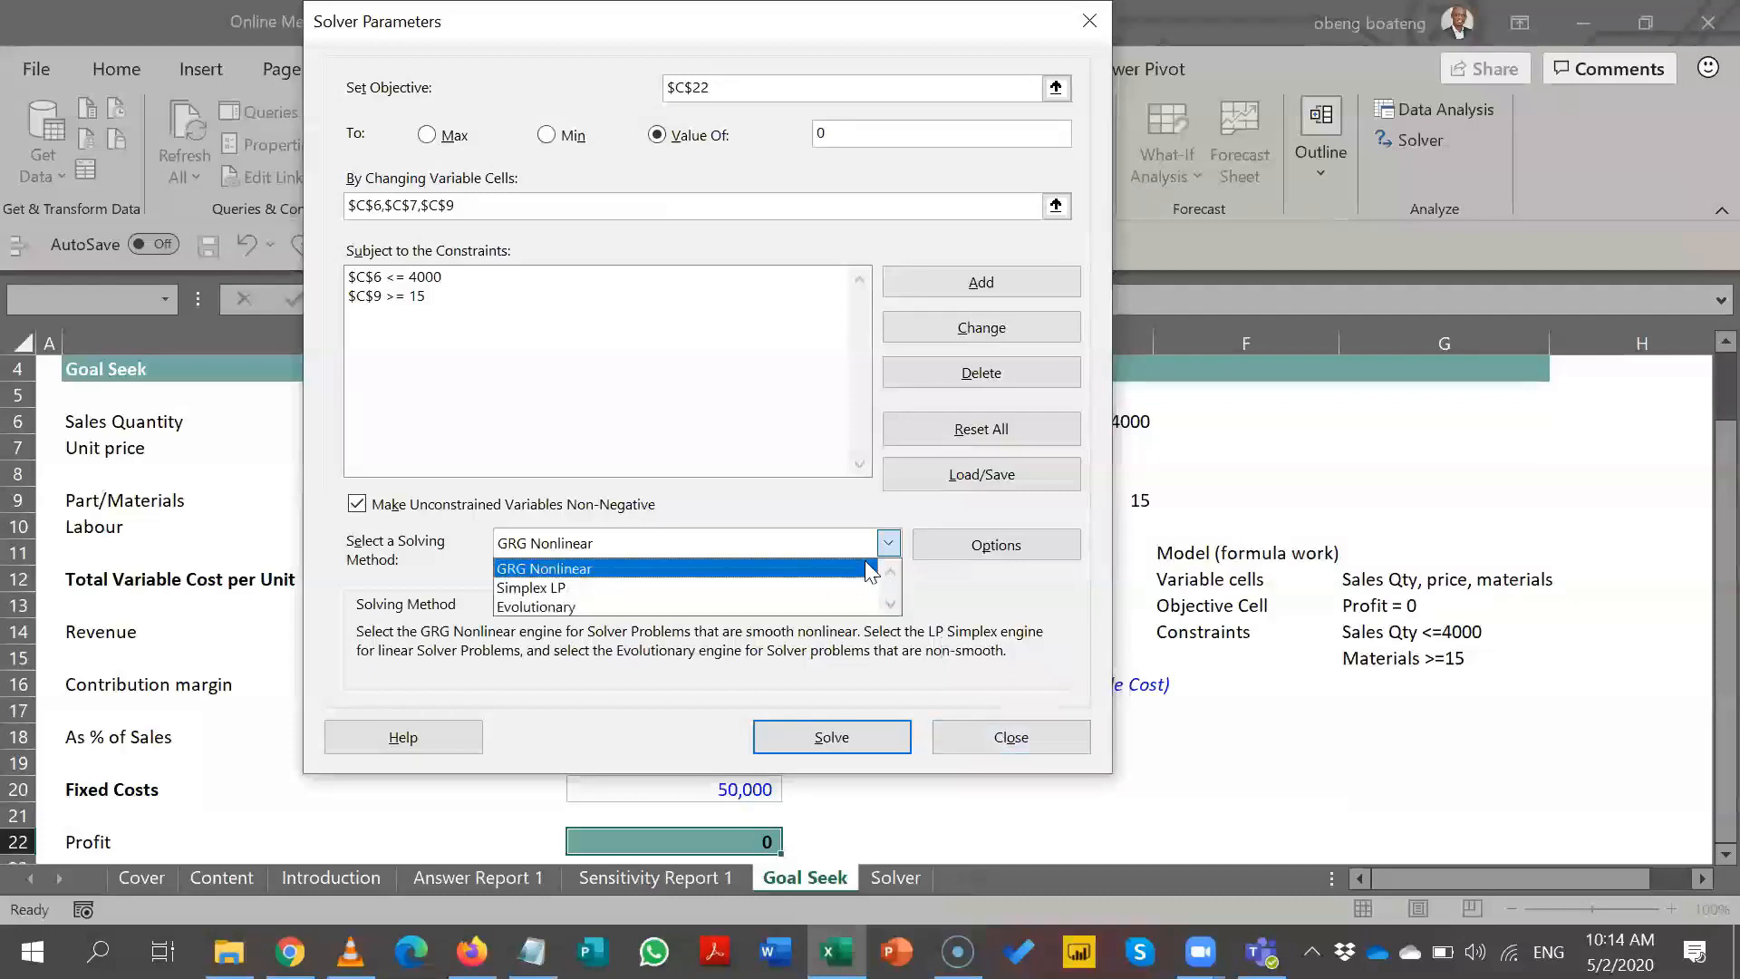
left_click(860, 571)
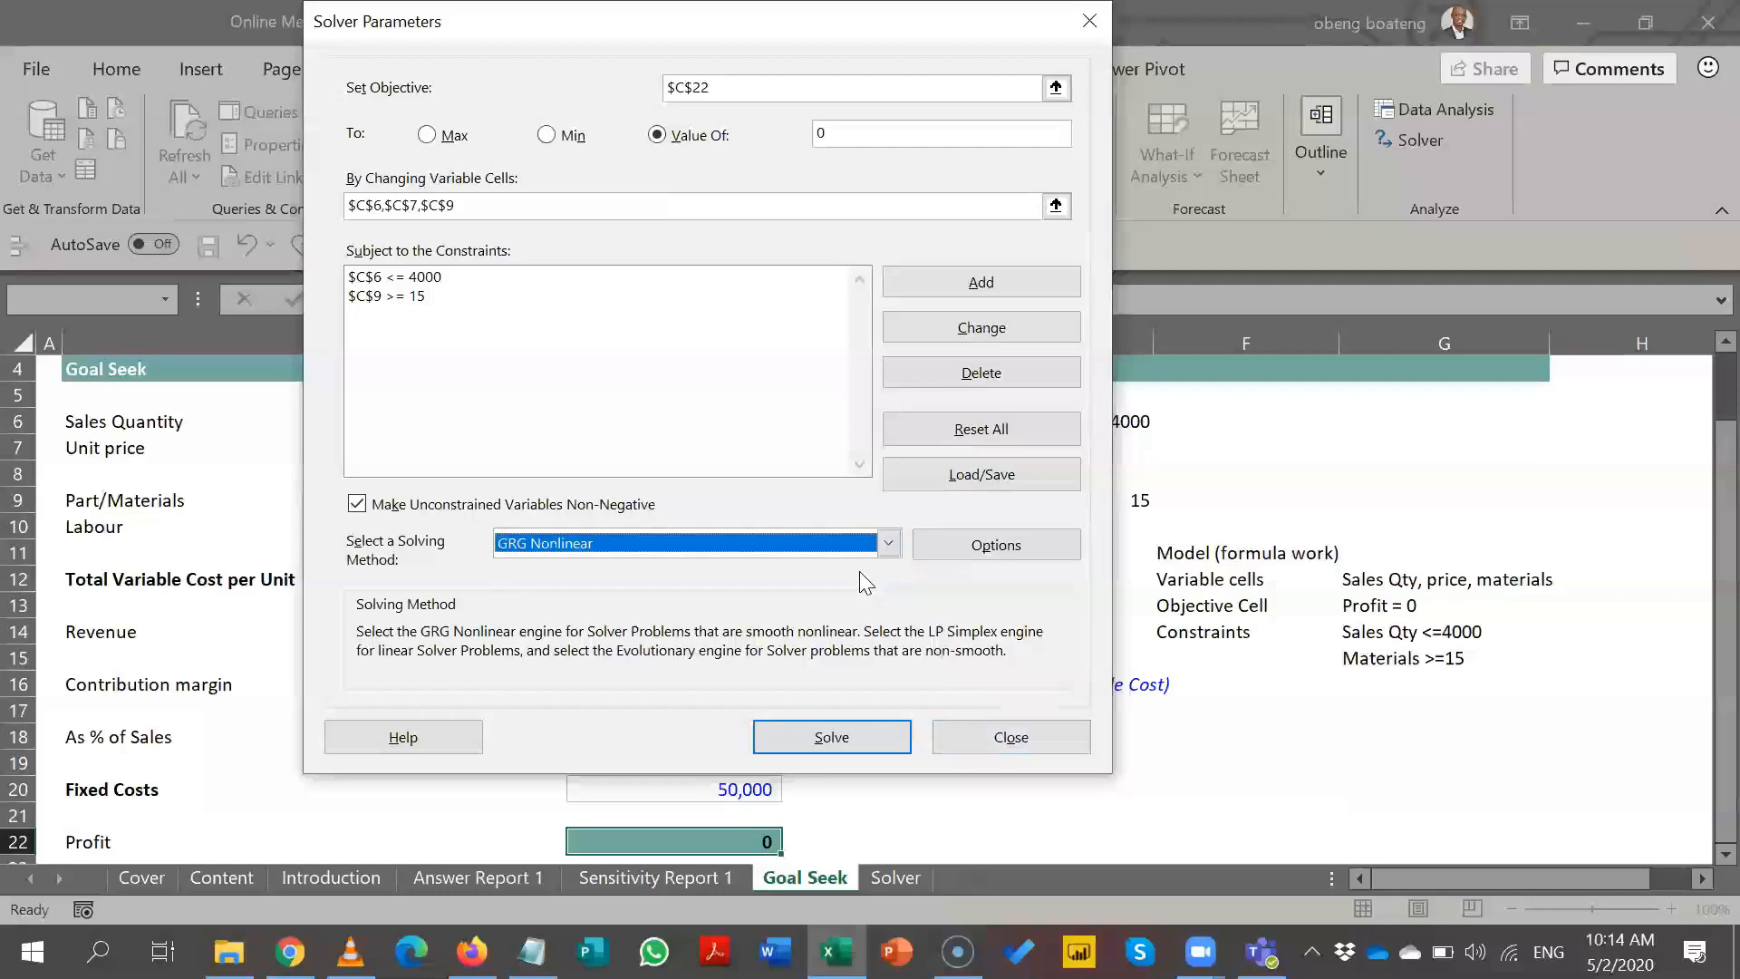
left_click(860, 737)
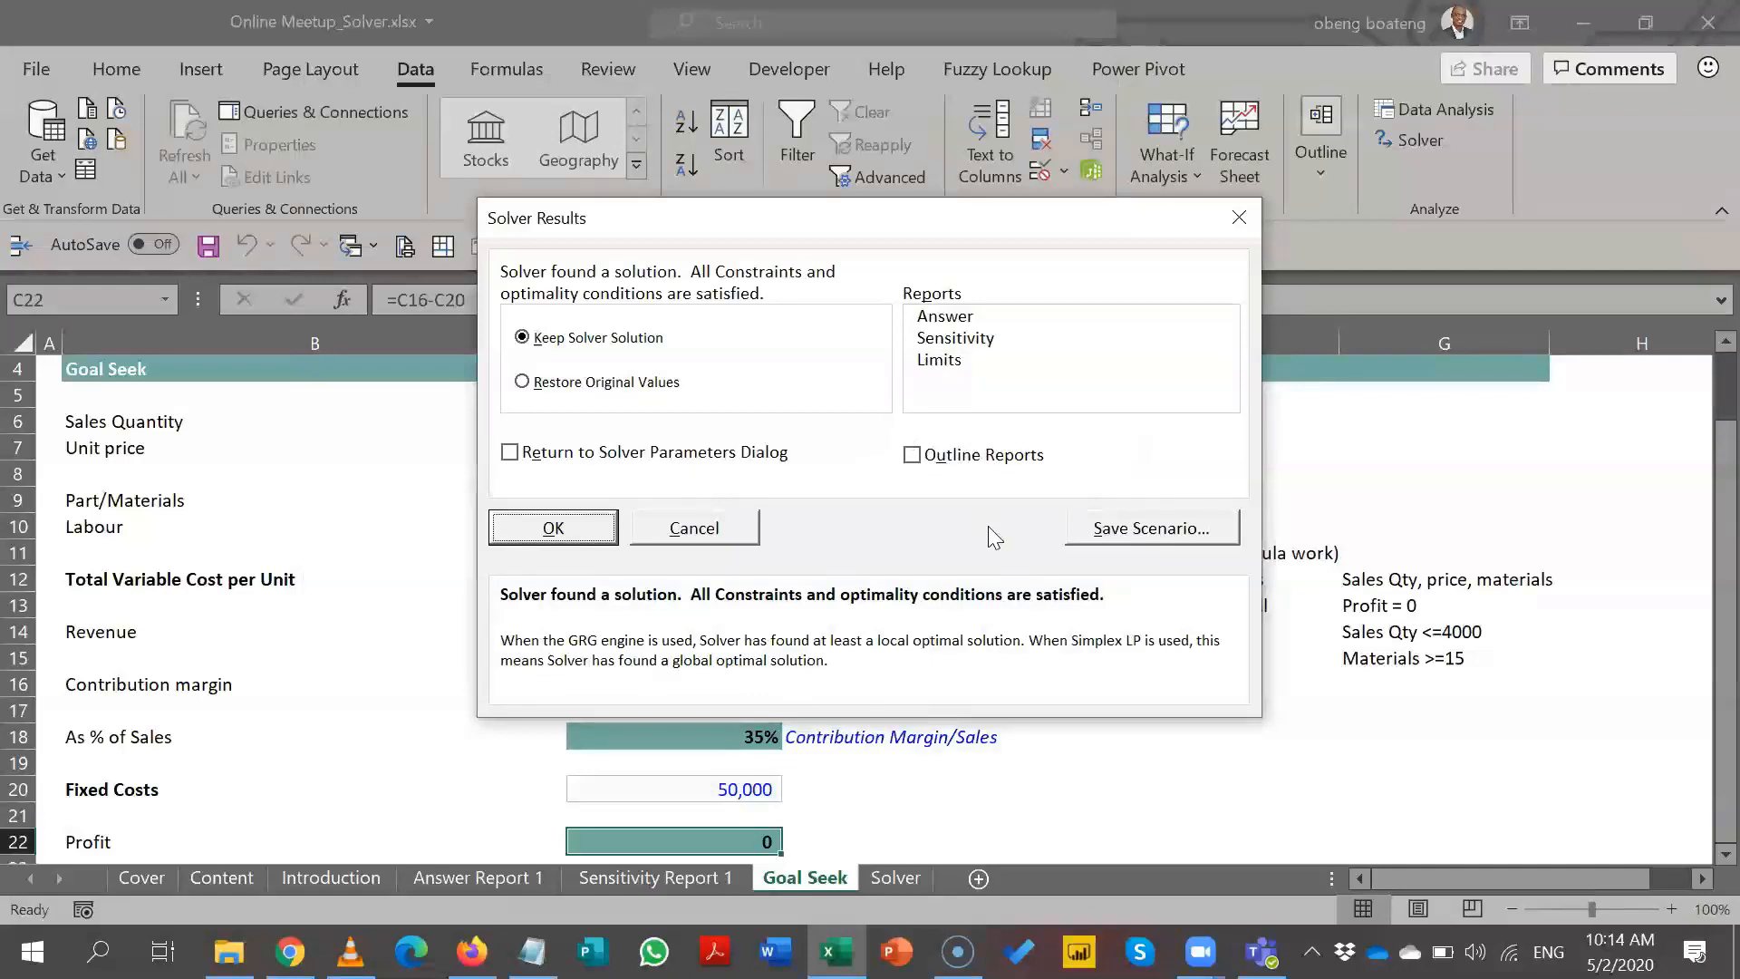
- Select the Answer, Sensitivity and Limits reports for the Solver results
left_click(982, 317)
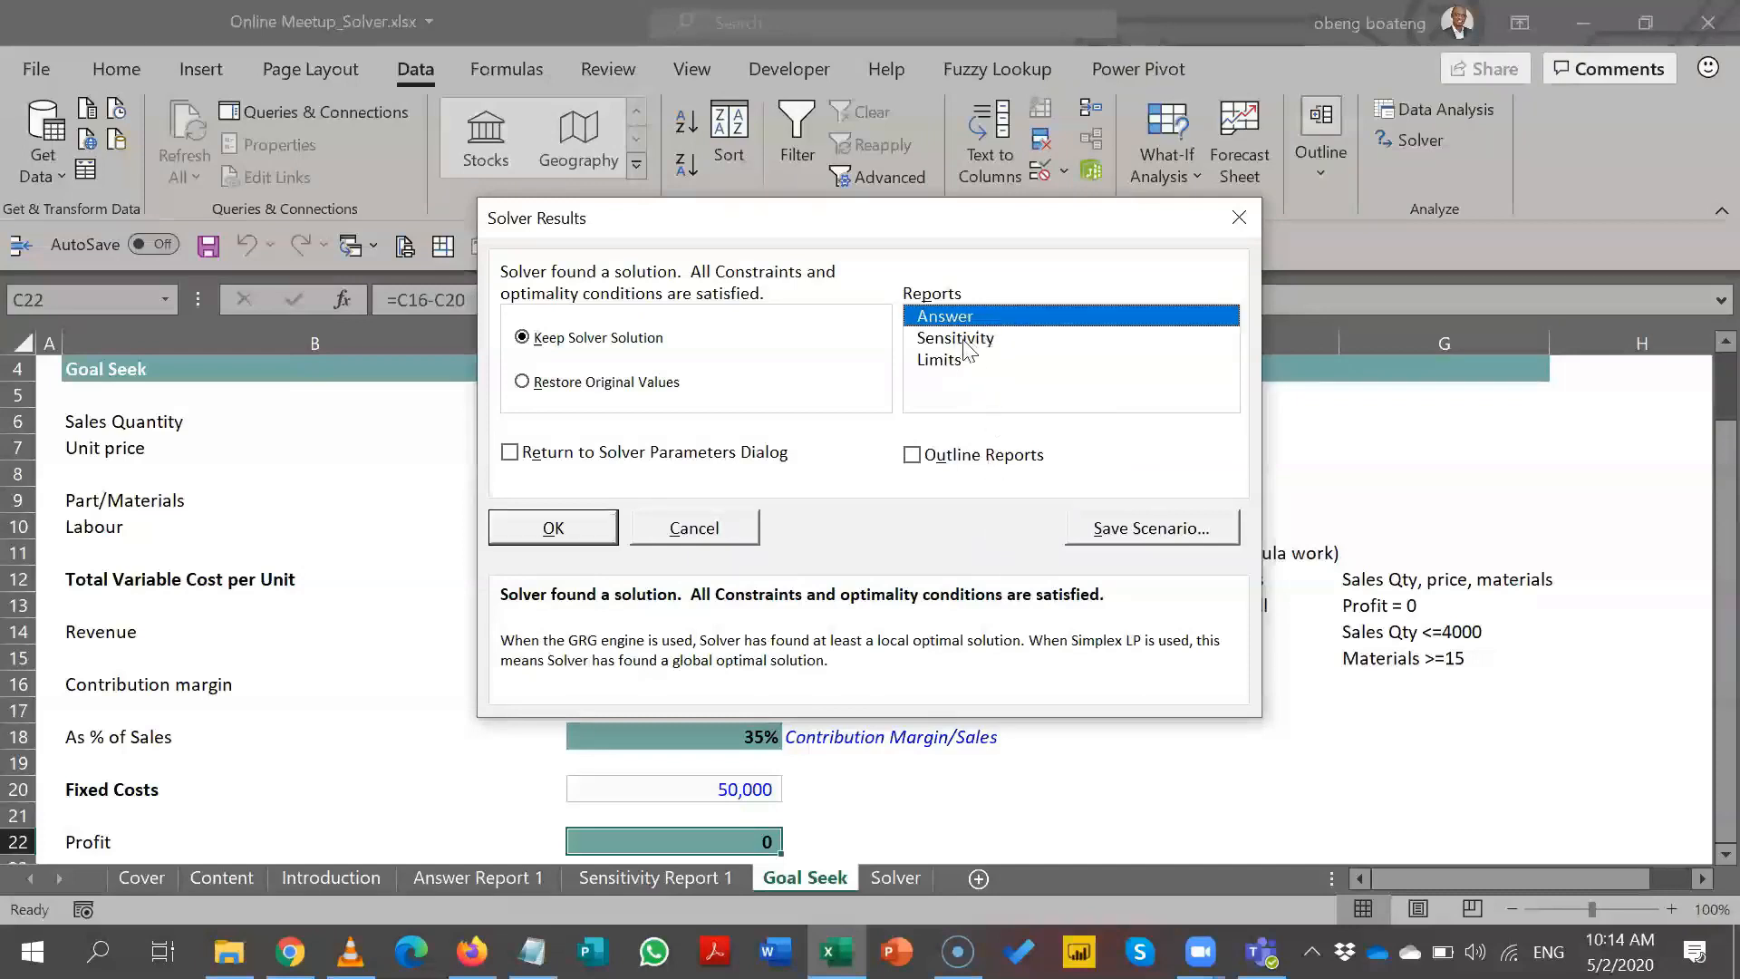
left_click(963, 344)
left_click(957, 358)
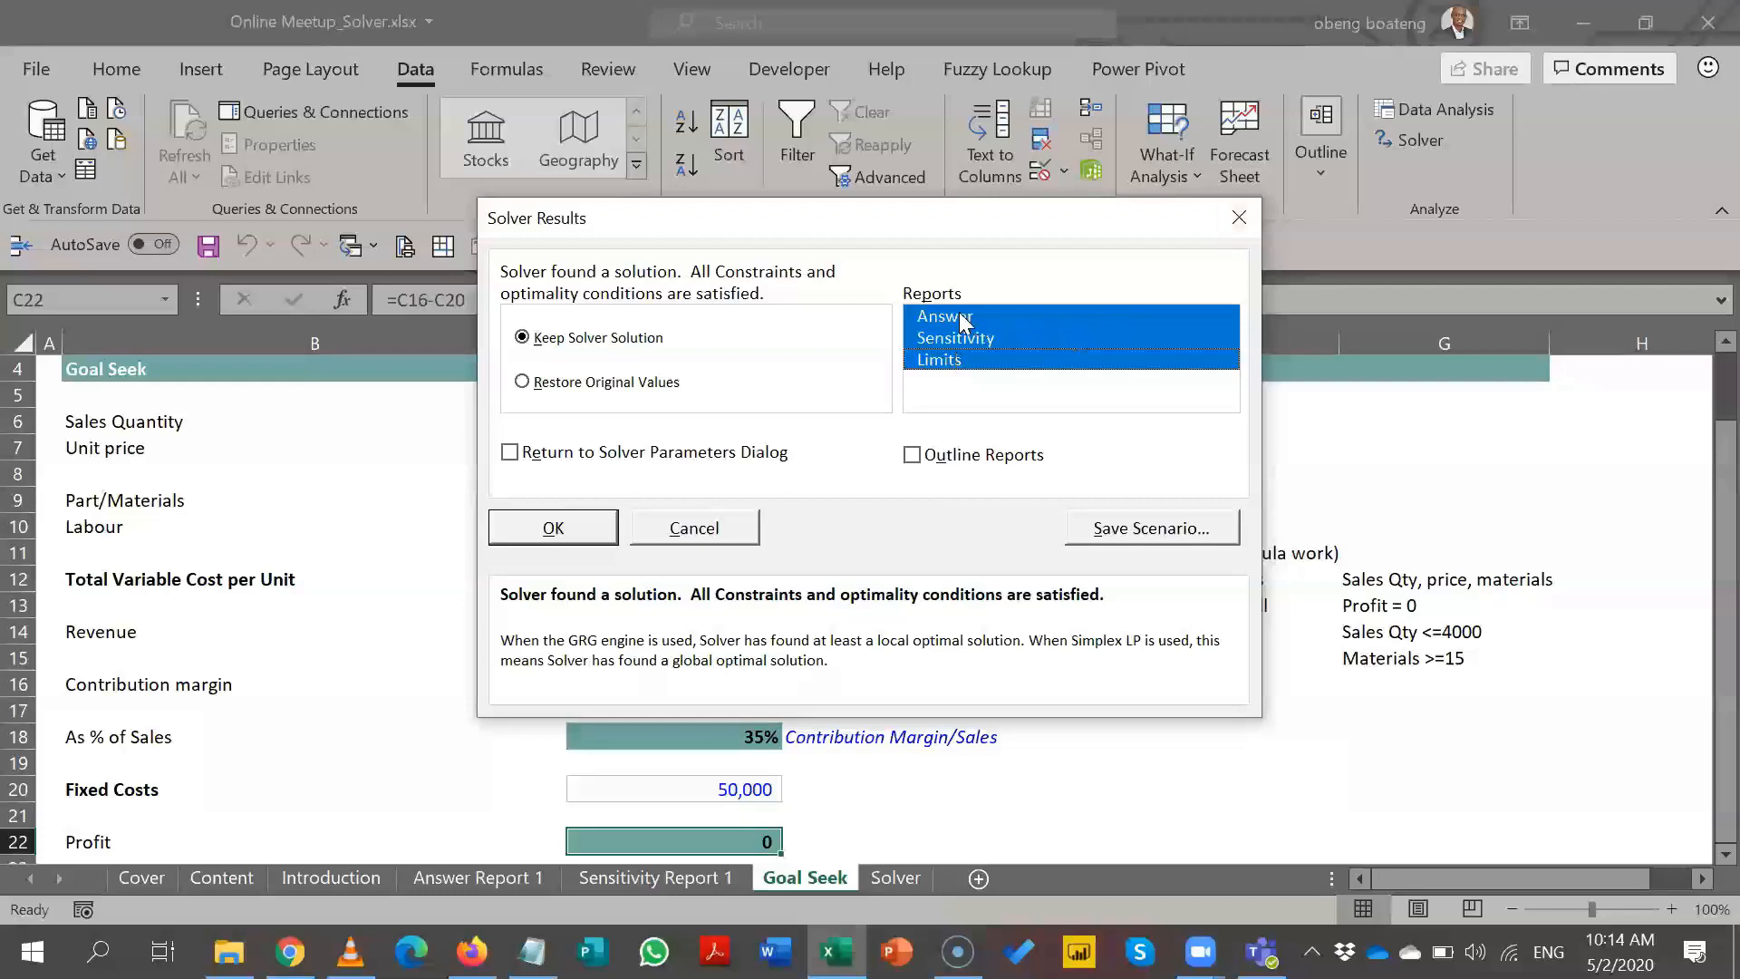
- Save the Solver solution as a scenario named "Material is greater than 15"
left_click(1071, 532)
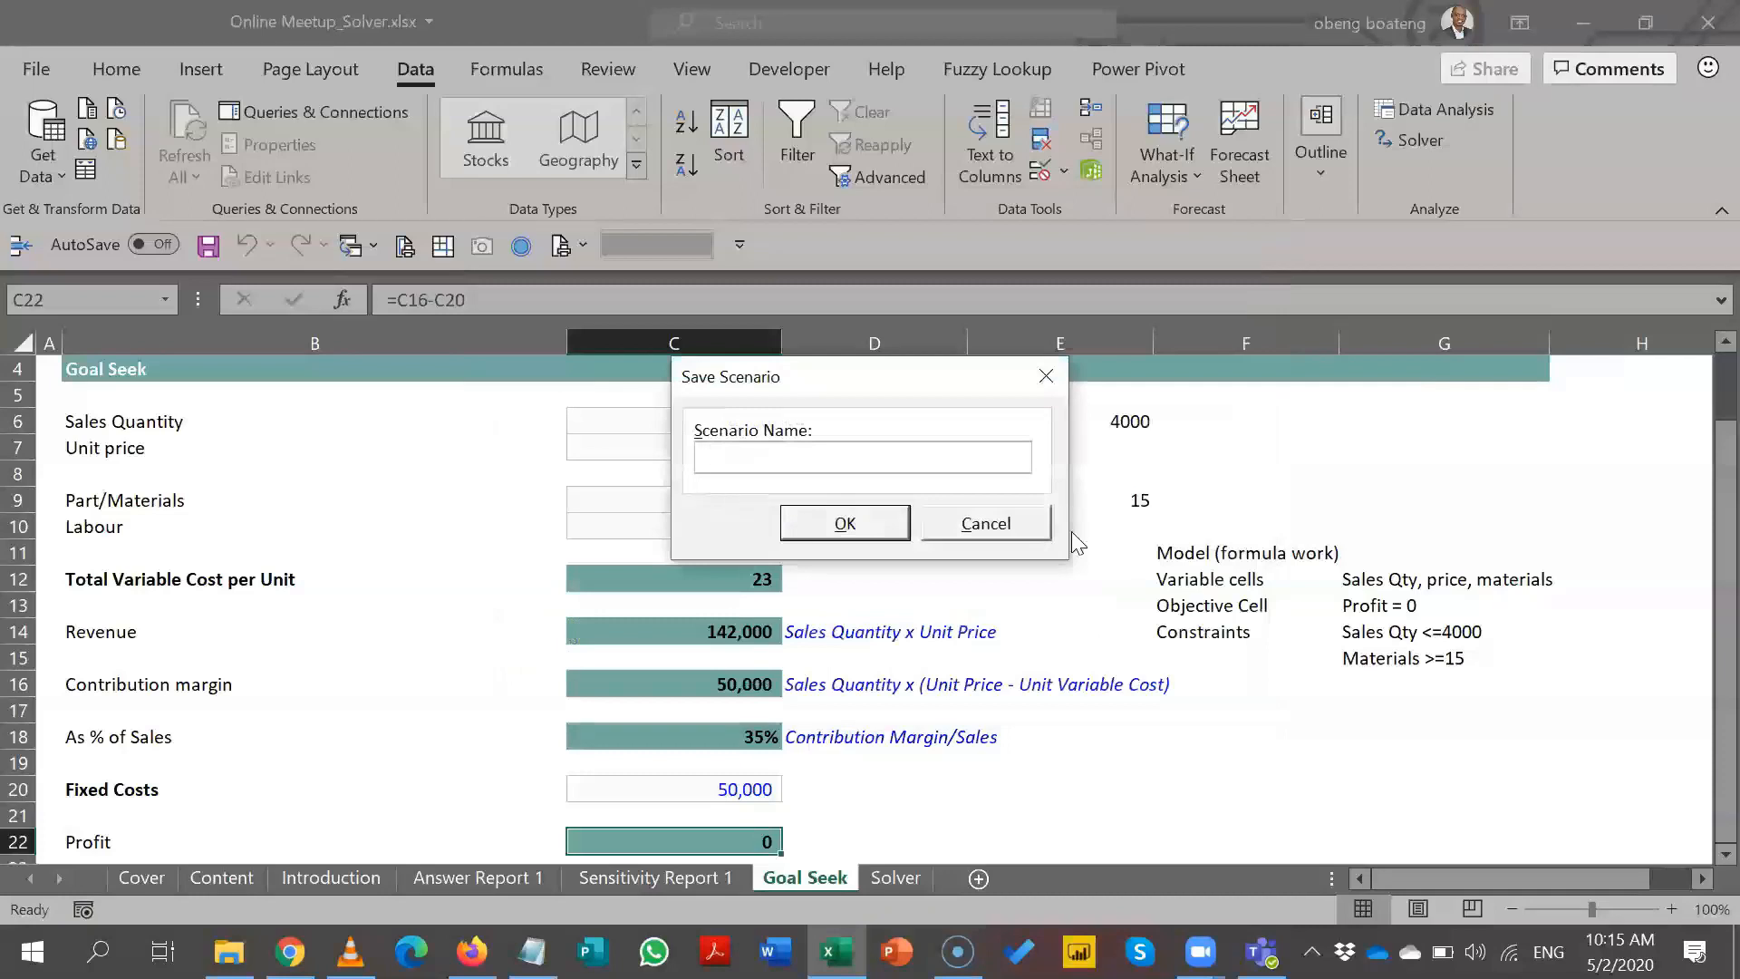
type("The")
key("BackSpace")
key("BackSpace")
key("BackSpace")
key("BackSpace")
type("MAteri")
key("BackSpace")
key("BackSpace")
key("BackSpace")
key("BackSpace")
key("BackSpace")
type("aterial")
key("Return")
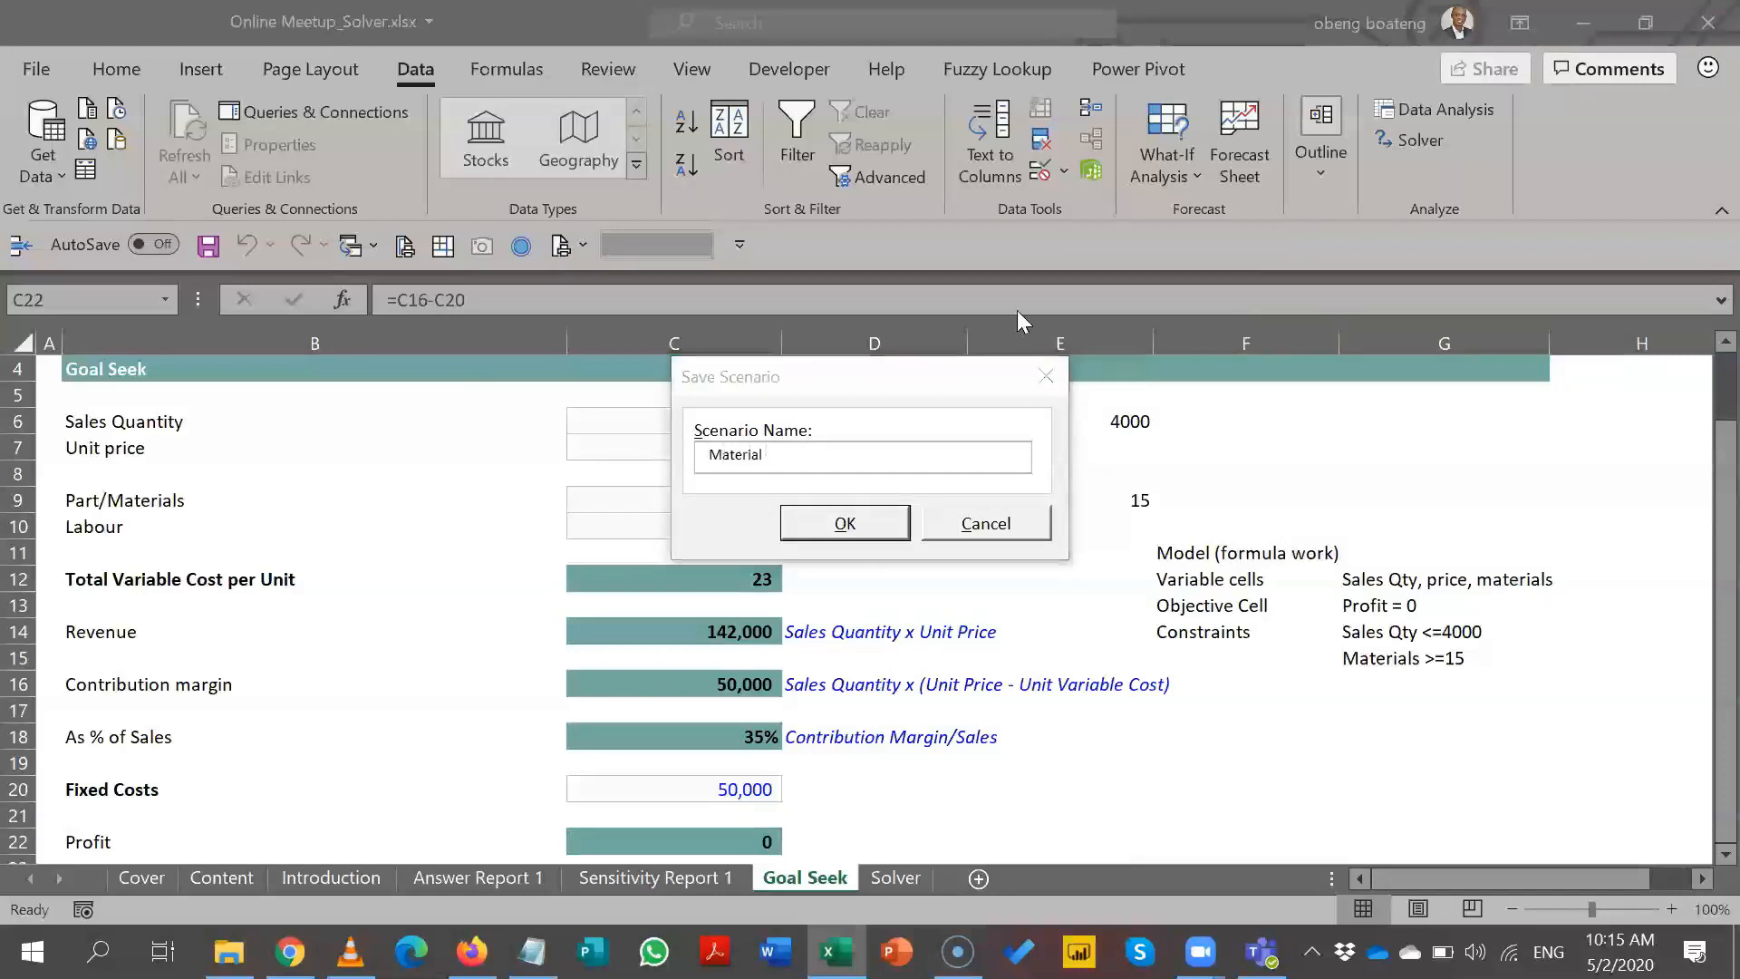
left_click(865, 451)
type("is greater ")
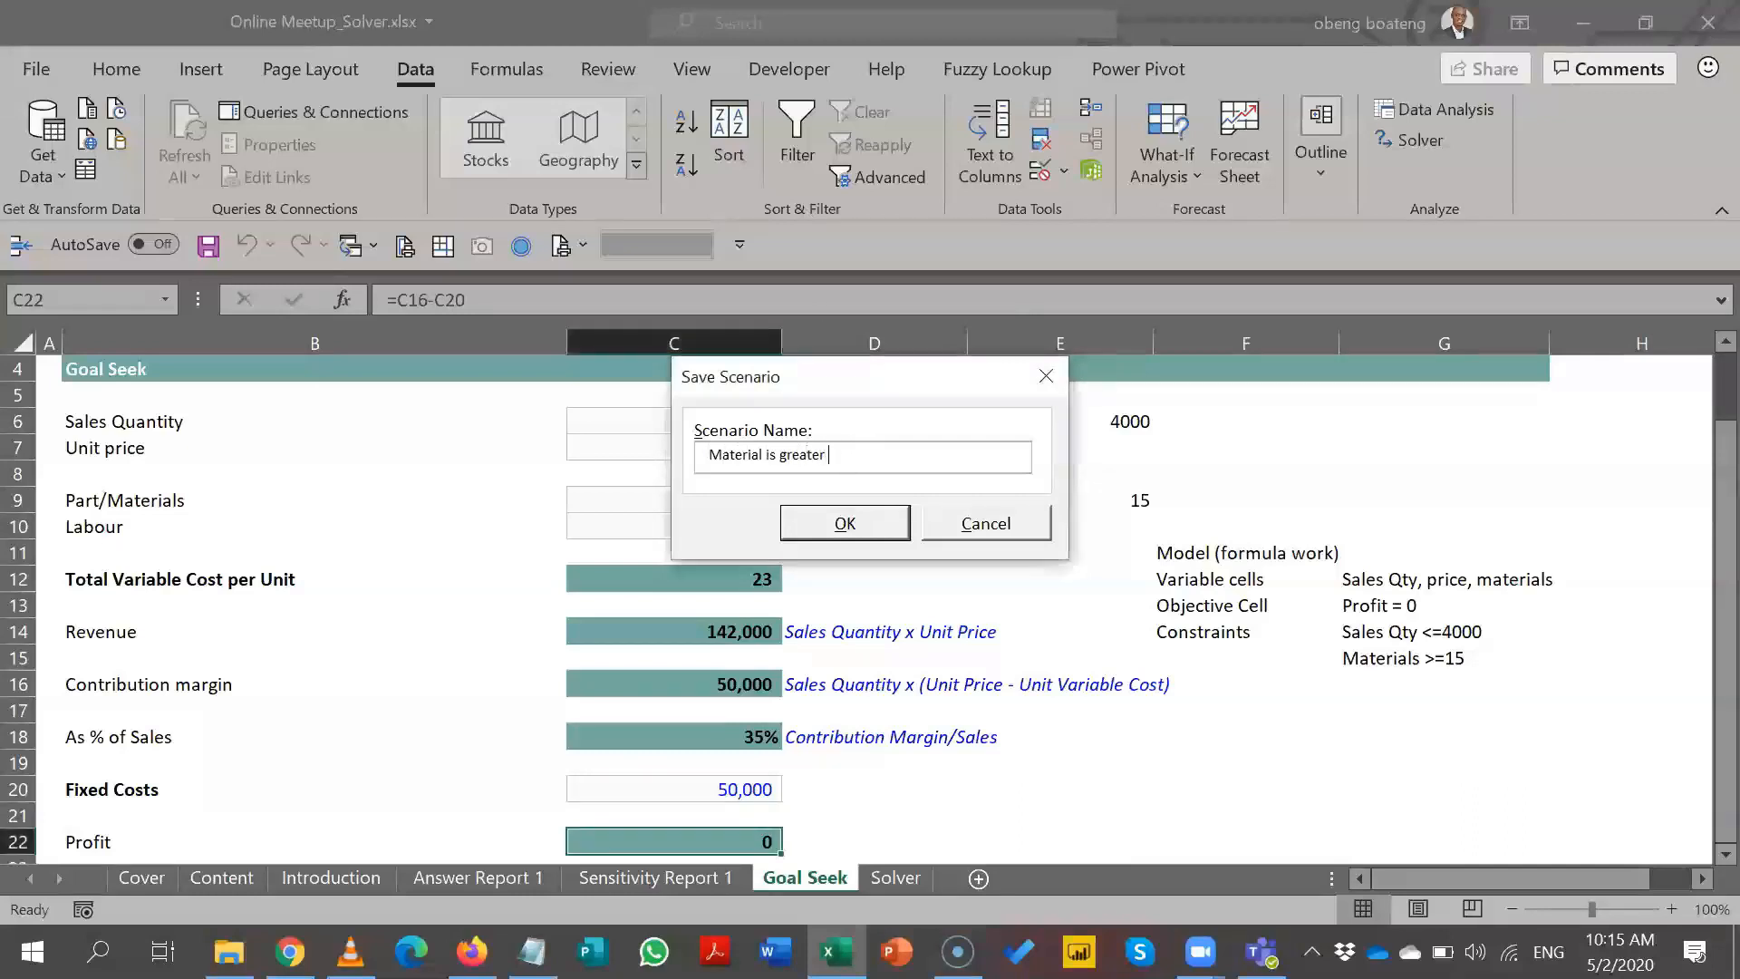
type("than 15")
left_click(845, 524)
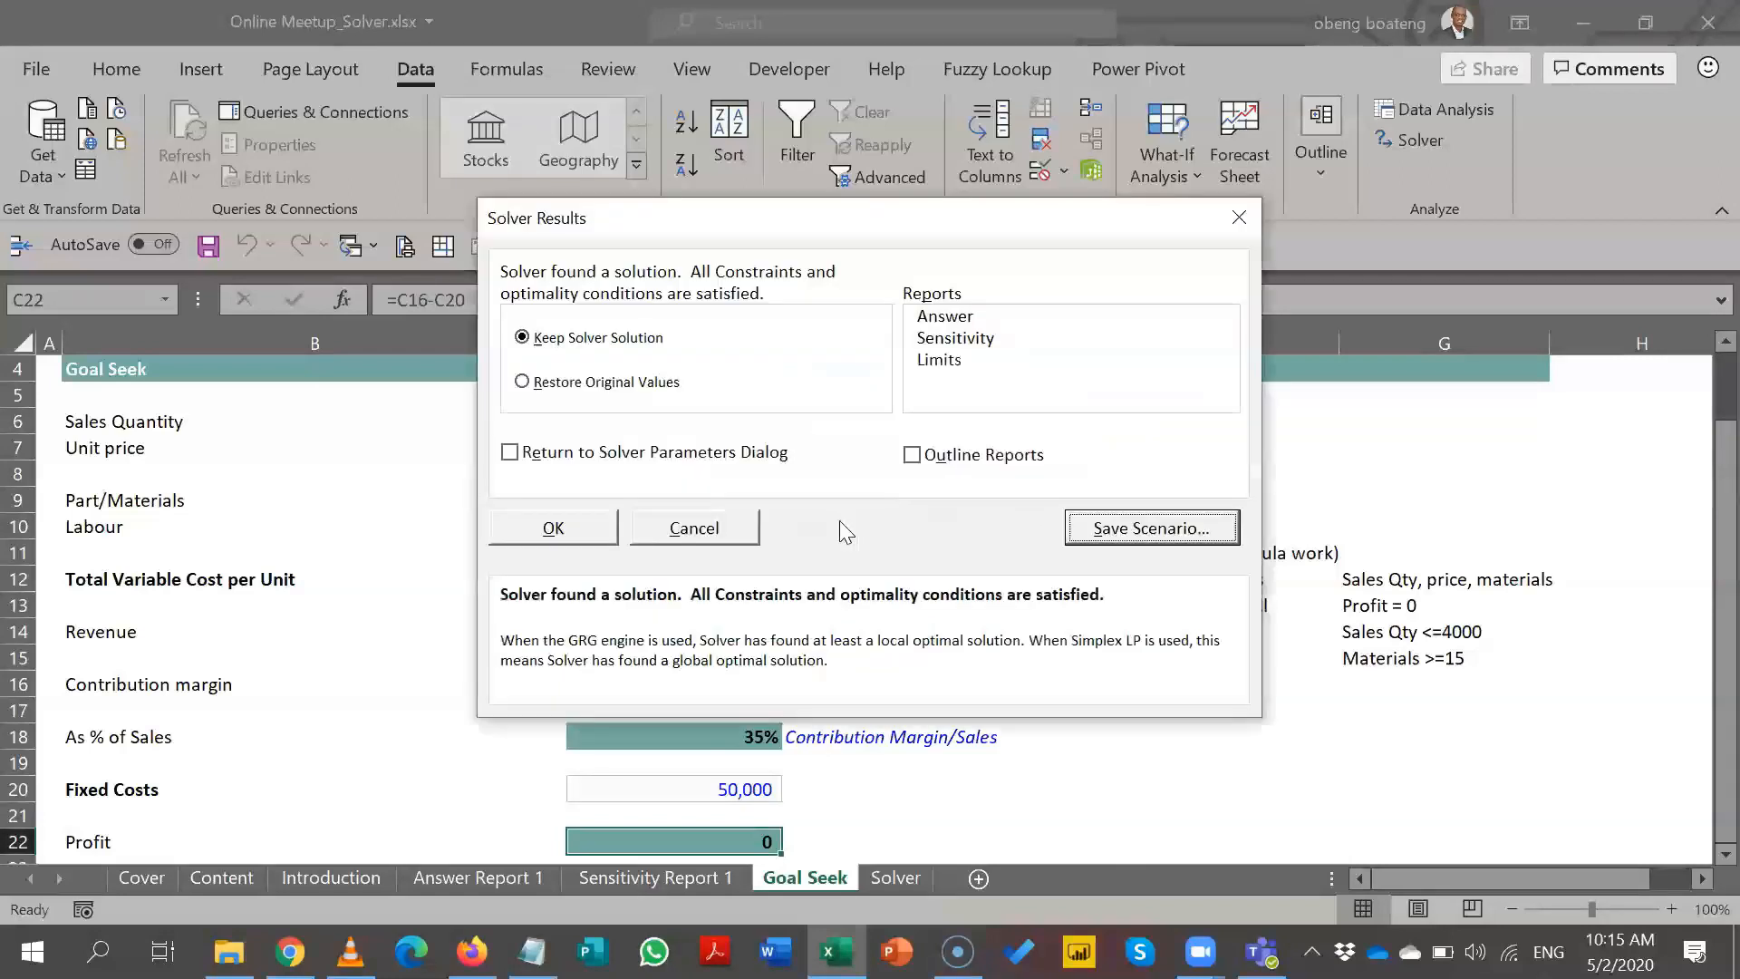
- Restore the original values and close the Solver results
left_click(602, 383)
left_click(555, 529)
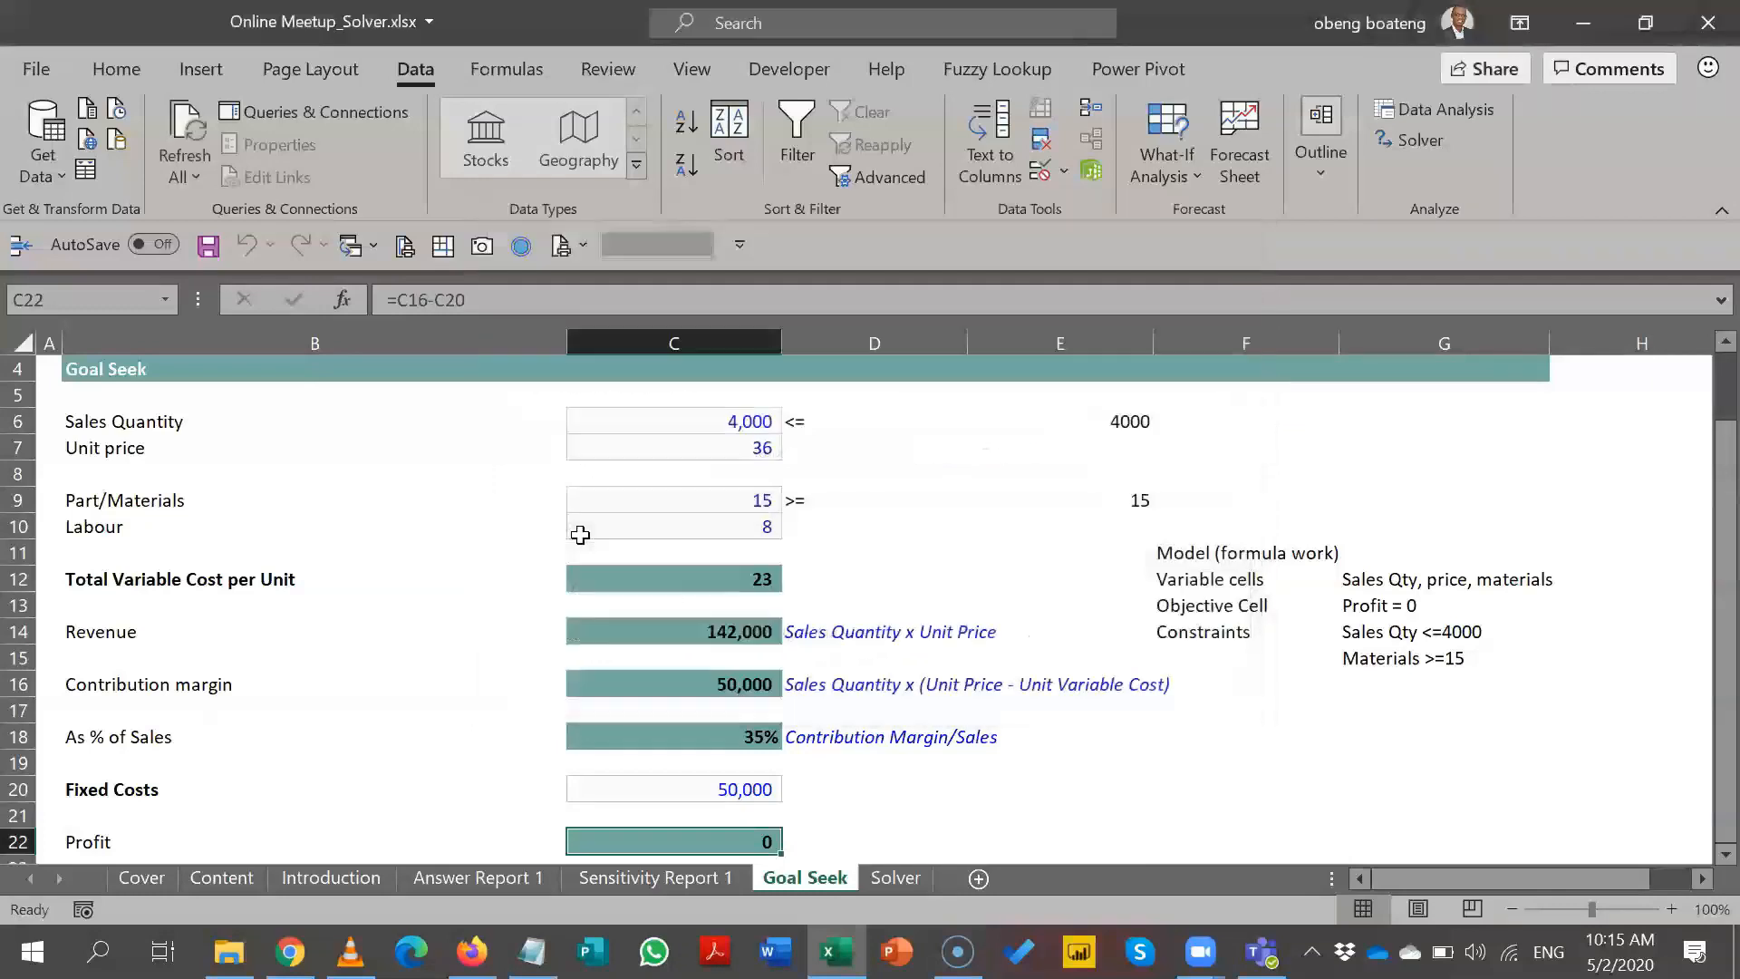
- Show the saved scenario "Material is greater than 15" from Scenario Manager and undo its application to the model
left_click(874, 605)
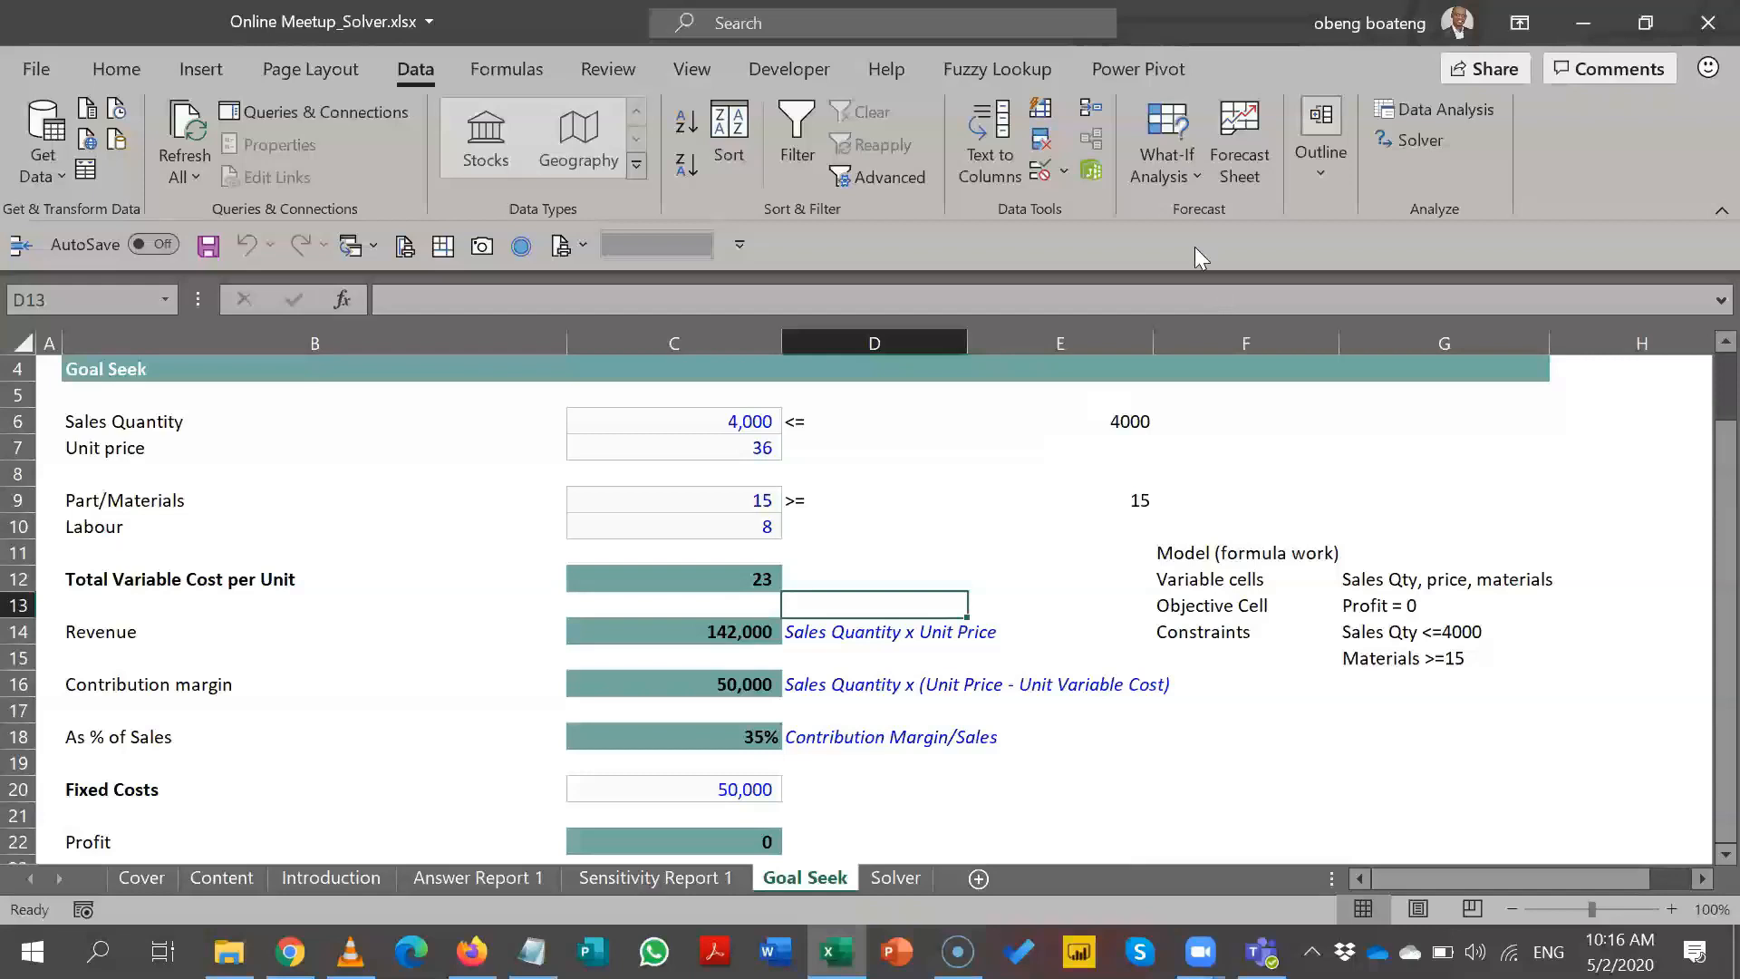
left_click(1164, 174)
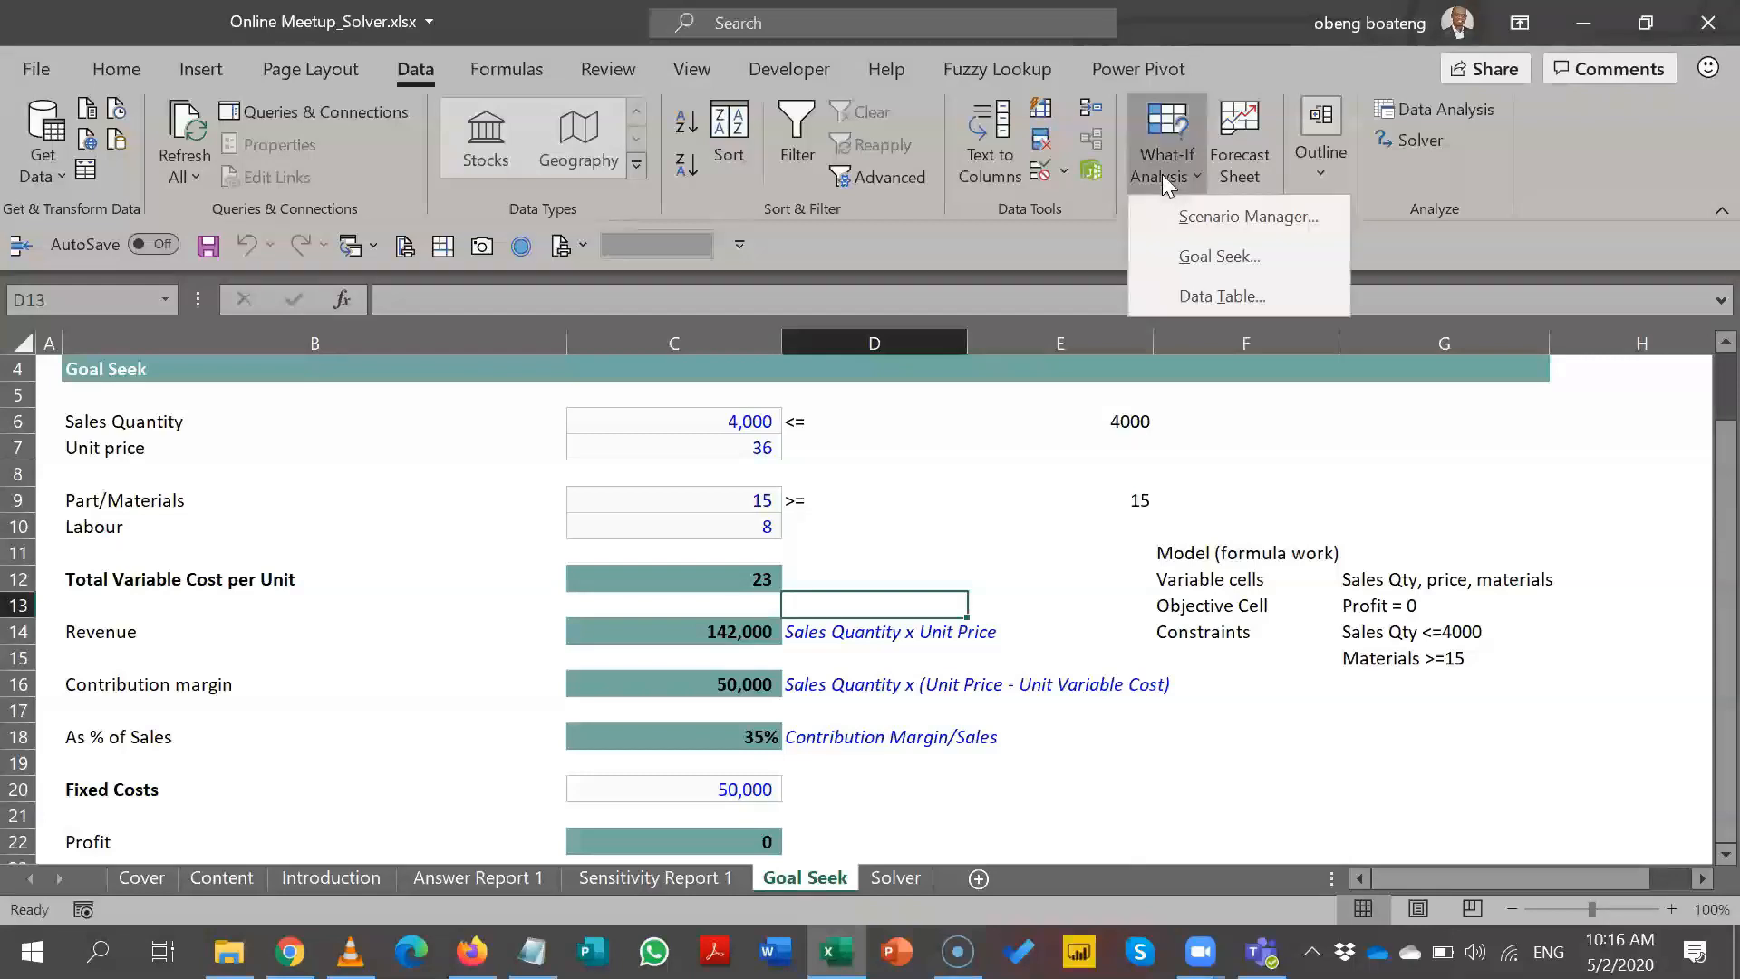
left_click(1211, 221)
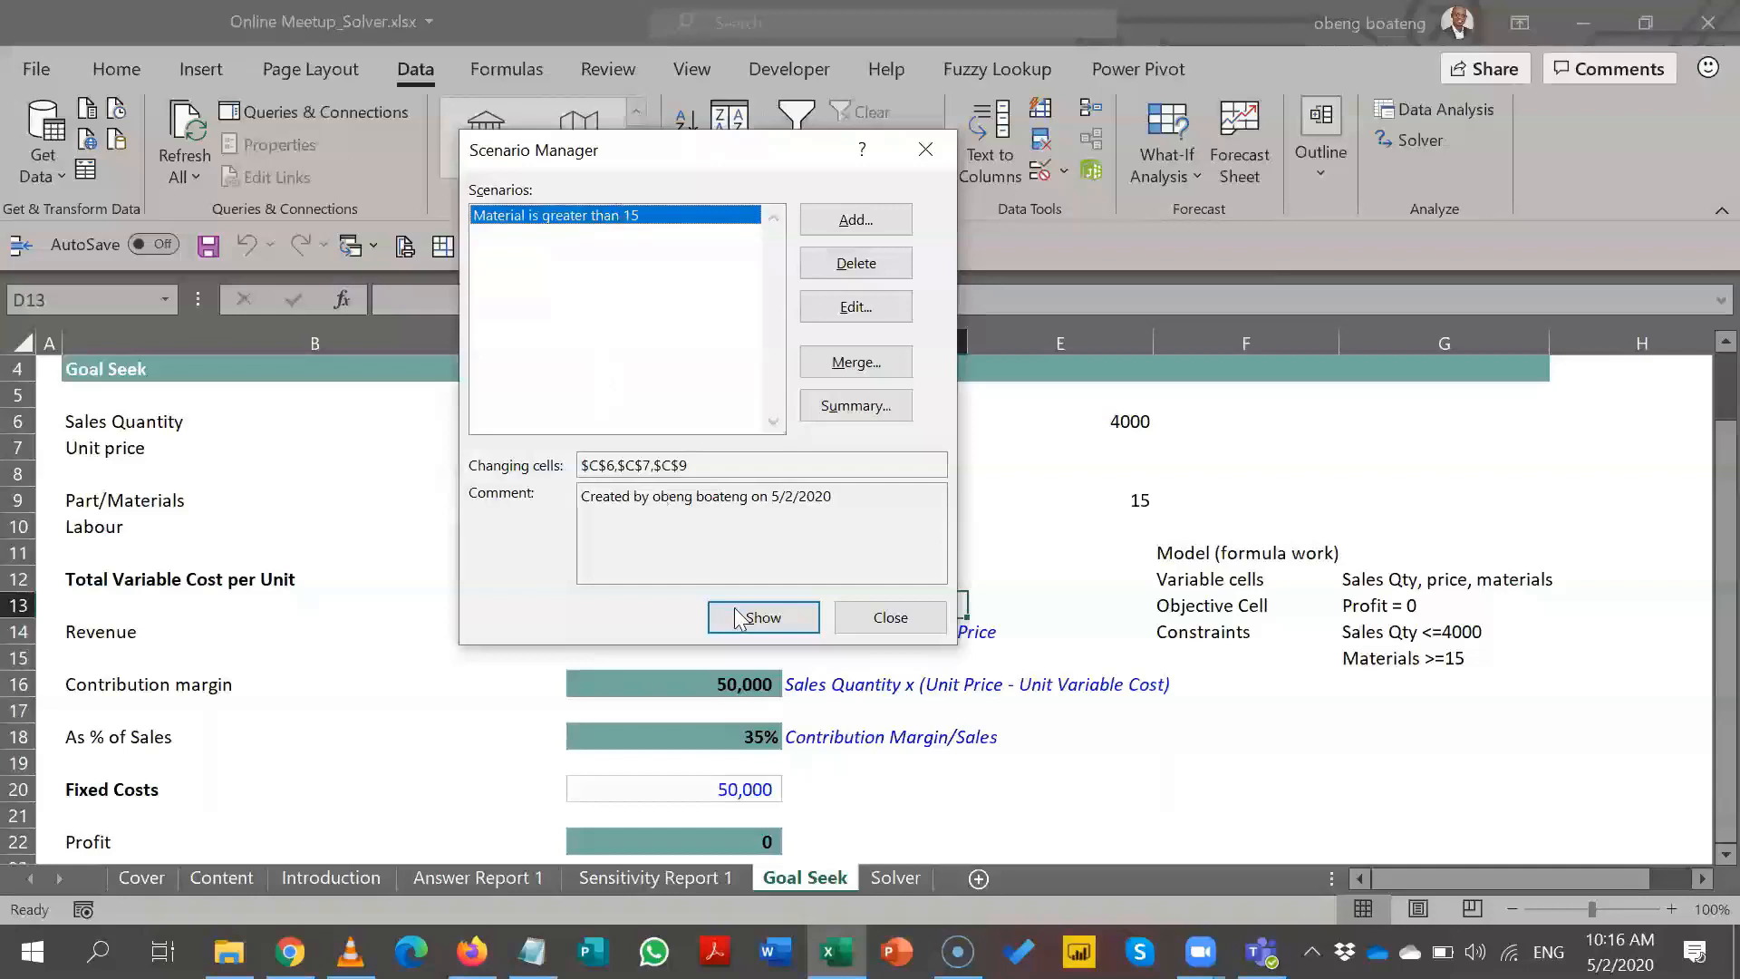
left_click(925, 148)
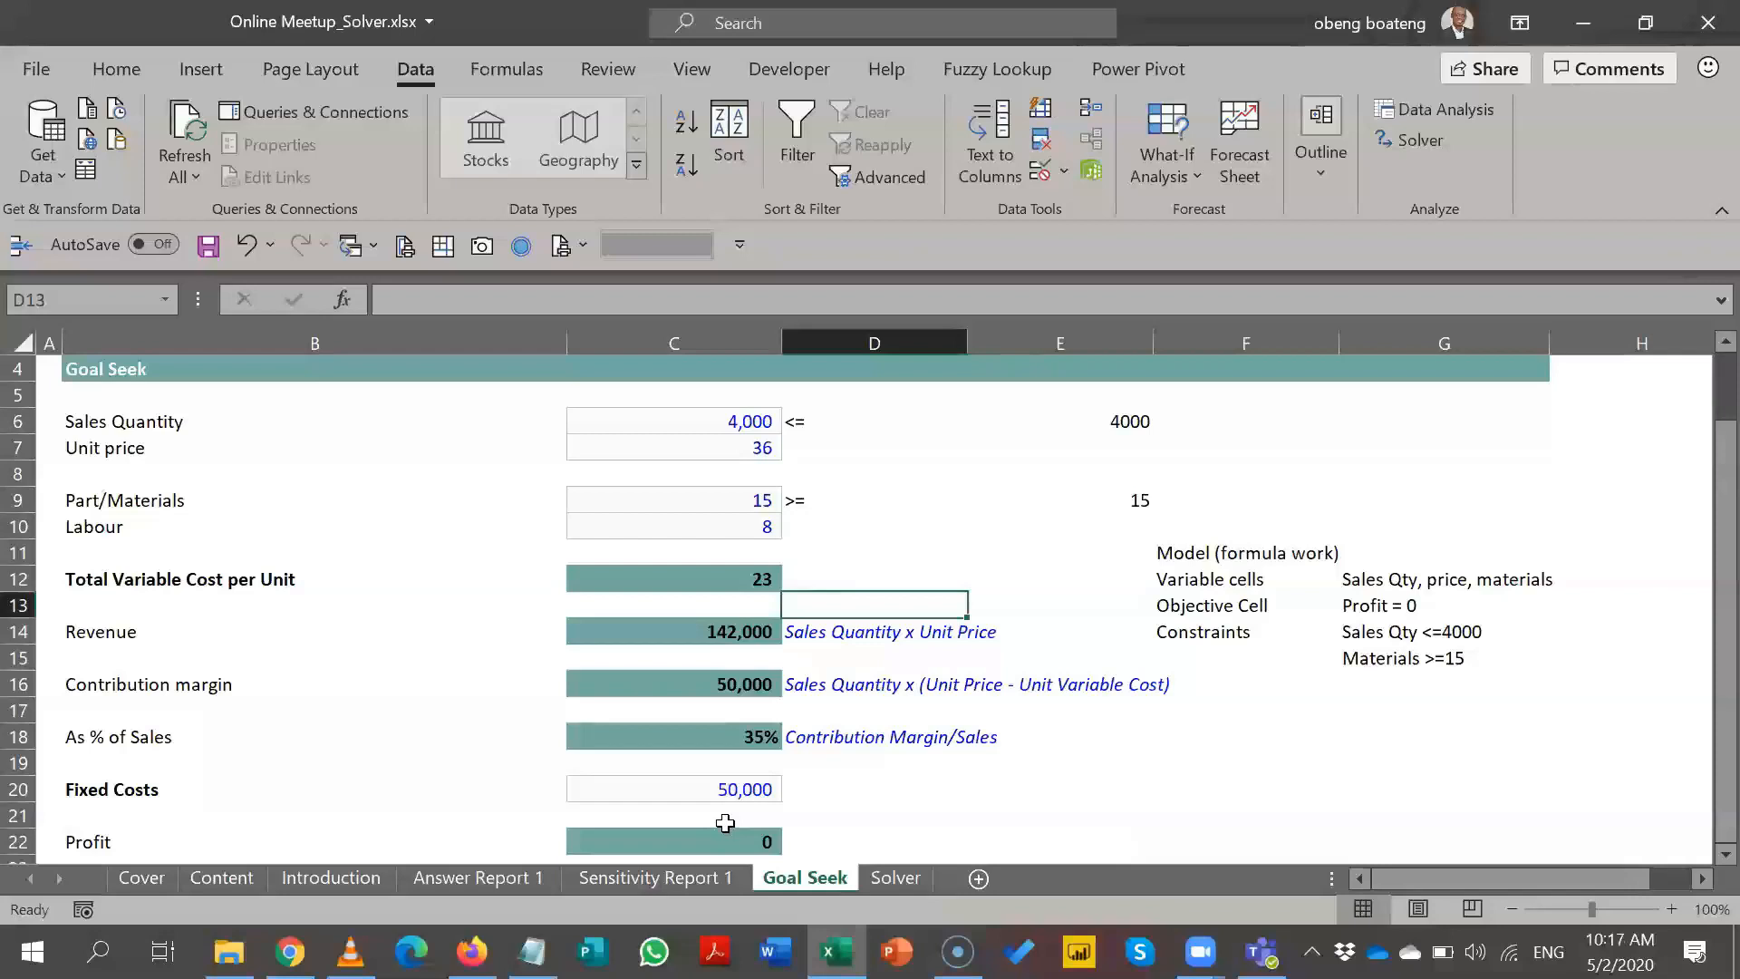
key("ctrl+z")
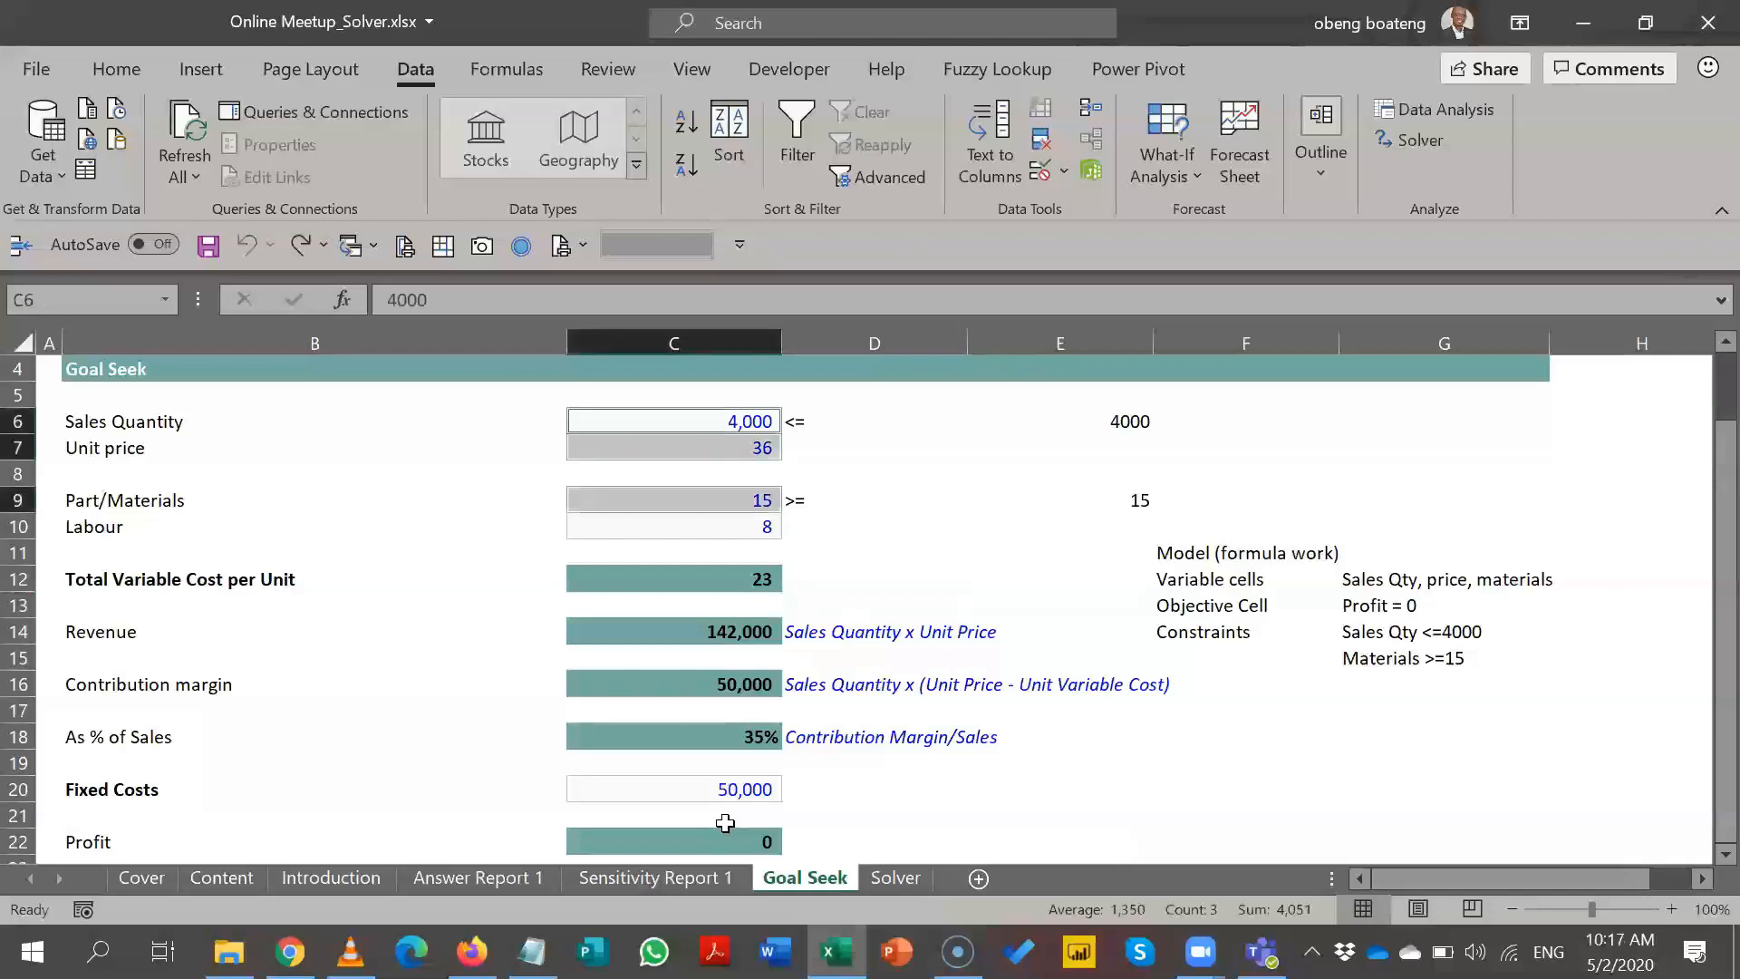
left_click(843, 668)
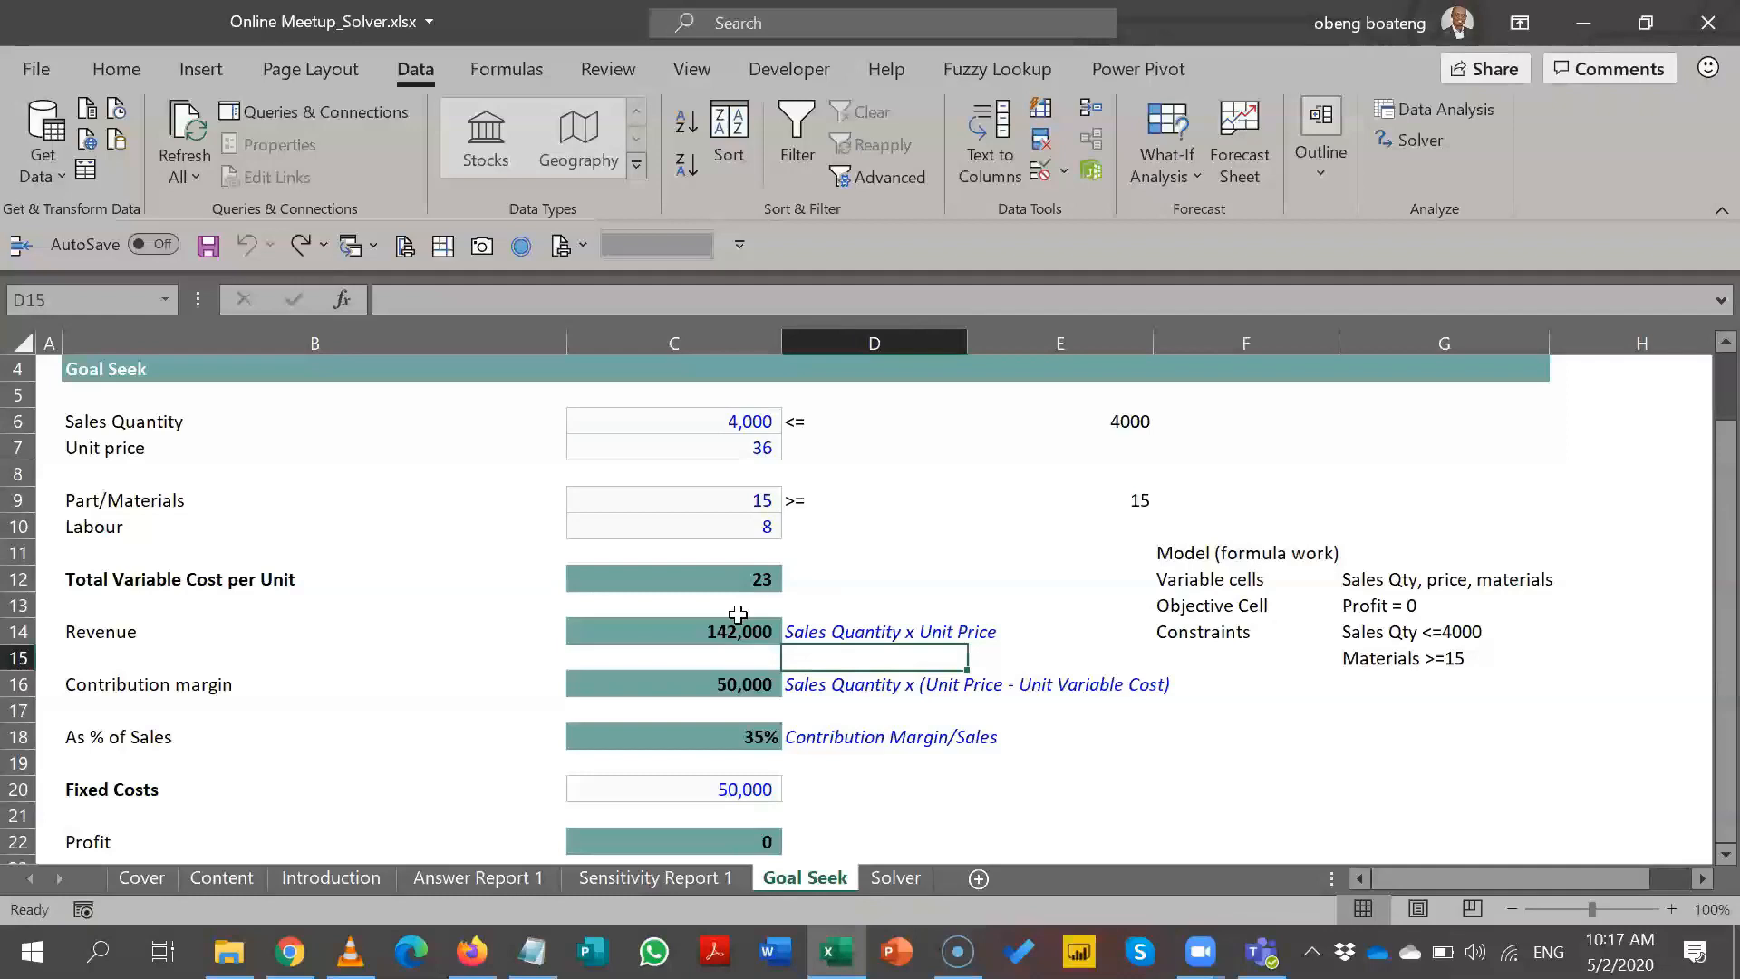
- Review the saved scenario's changing cells in Scenario Manager and close it
left_click(1167, 159)
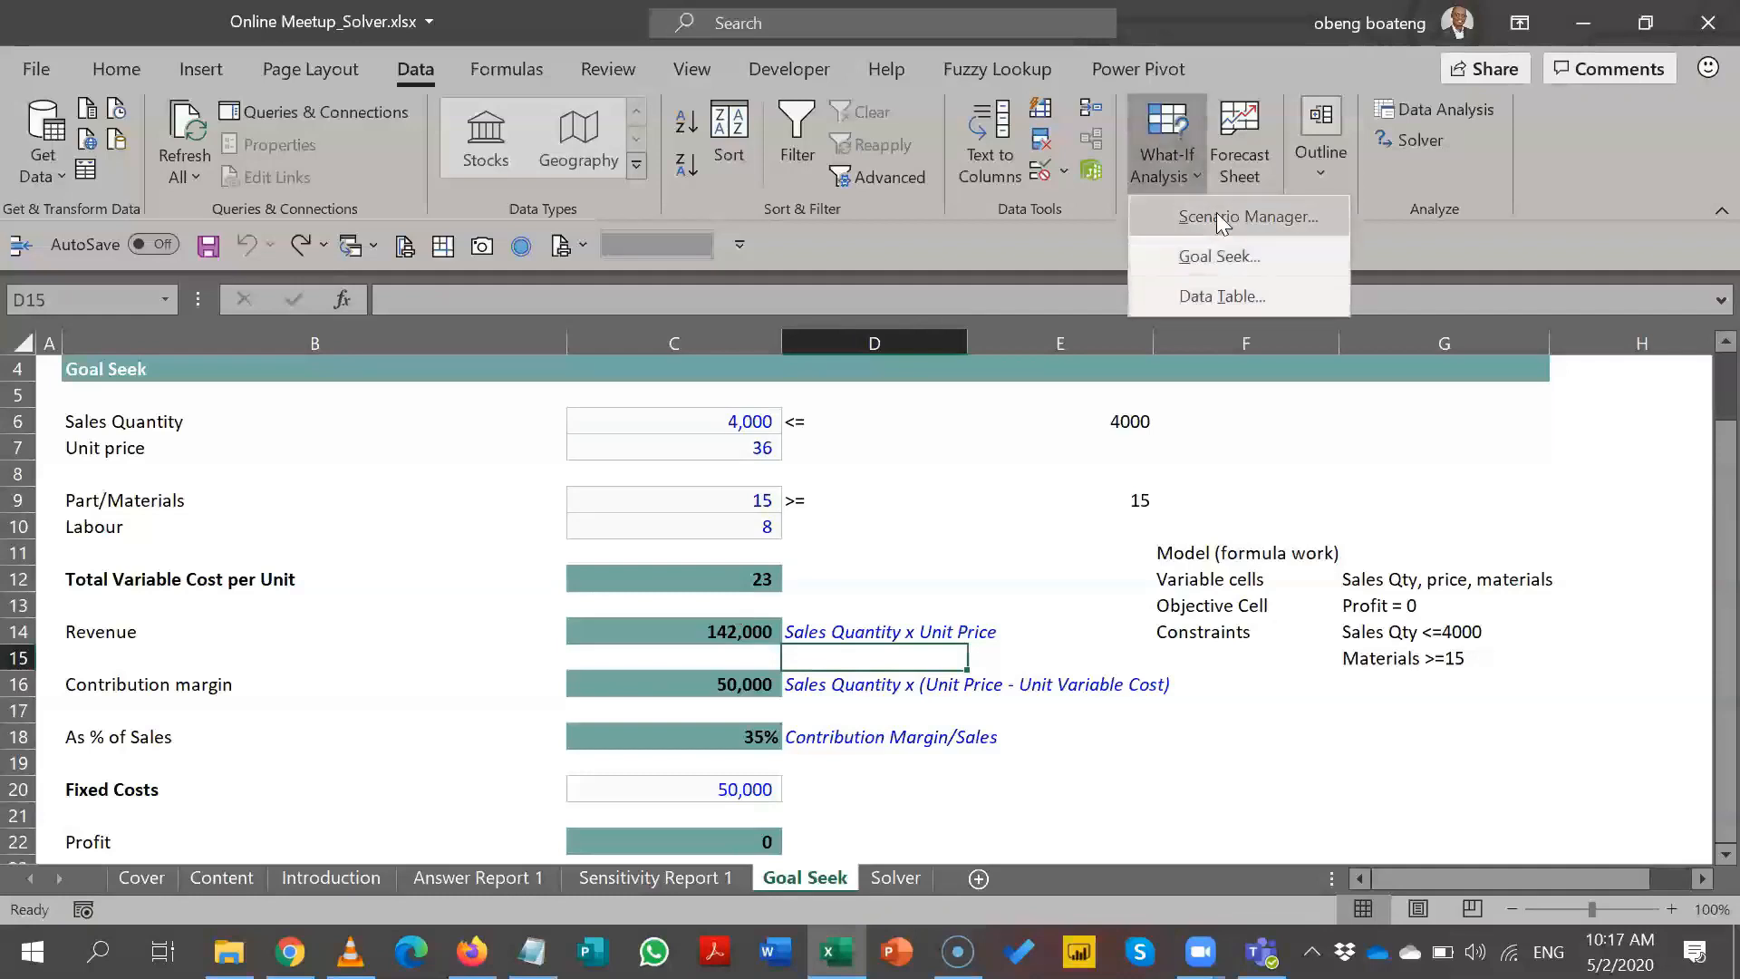
left_click(1216, 214)
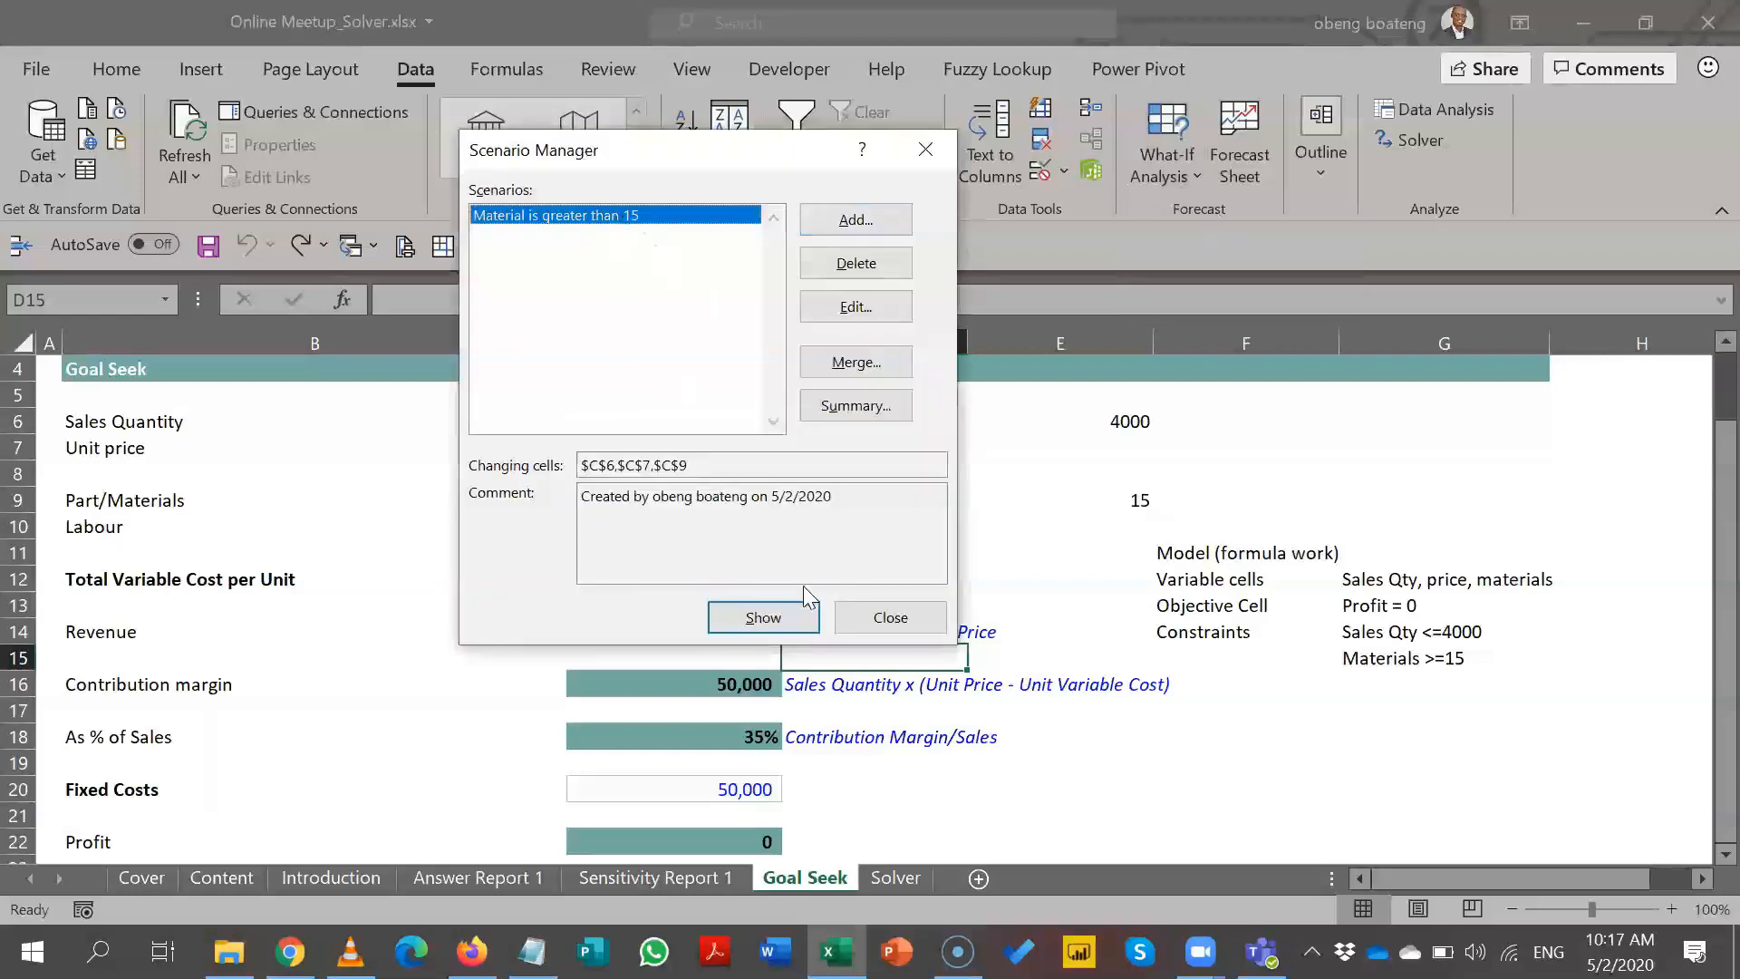
left_click(925, 150)
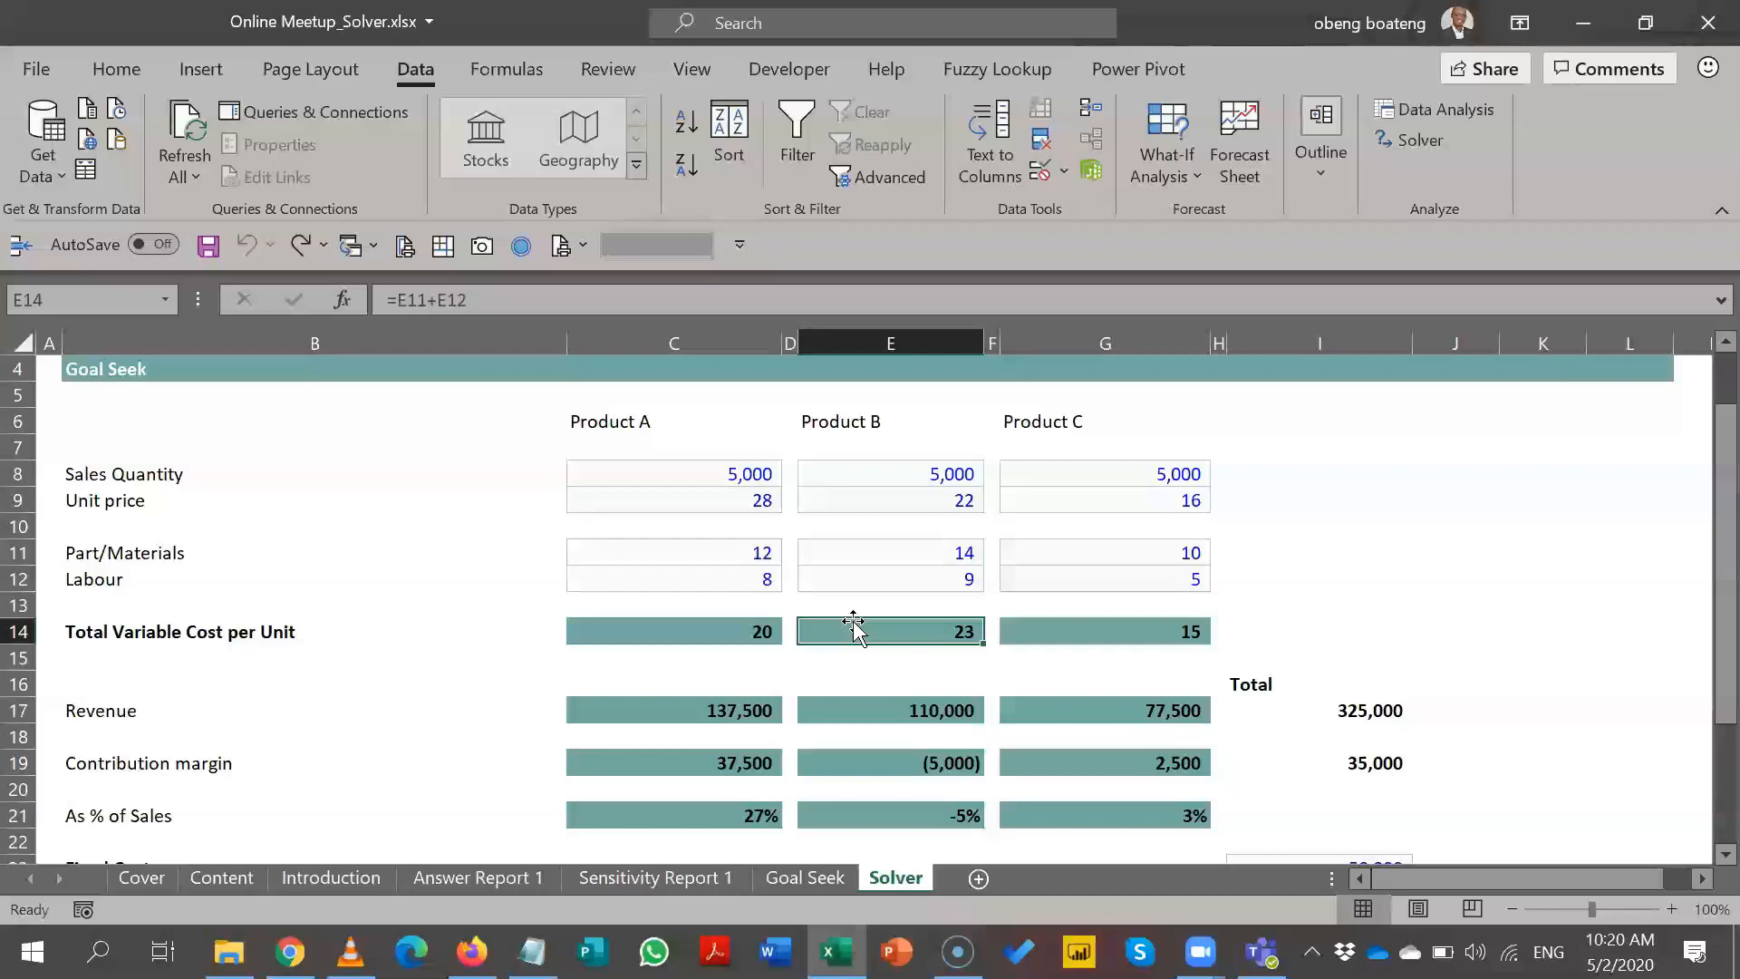
- Examine the Part/Materials input and the model, variable cells and objective cell notes on the Goal Seek sheet
left_click(805, 878)
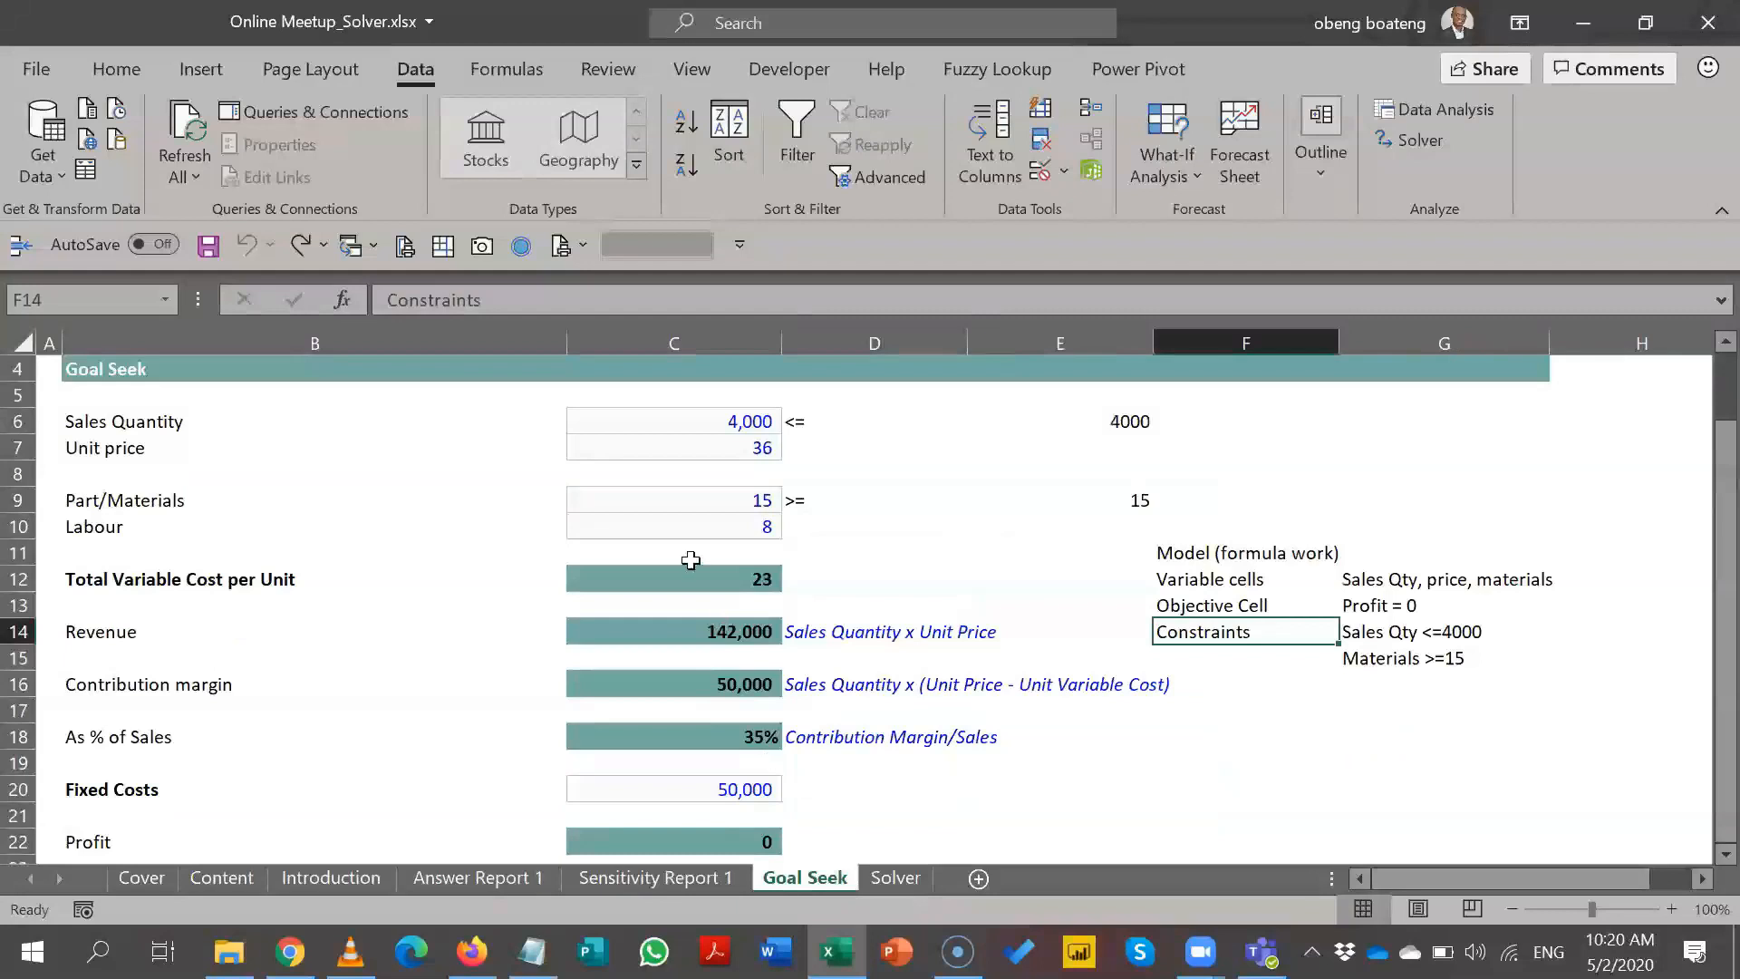
left_click(706, 509)
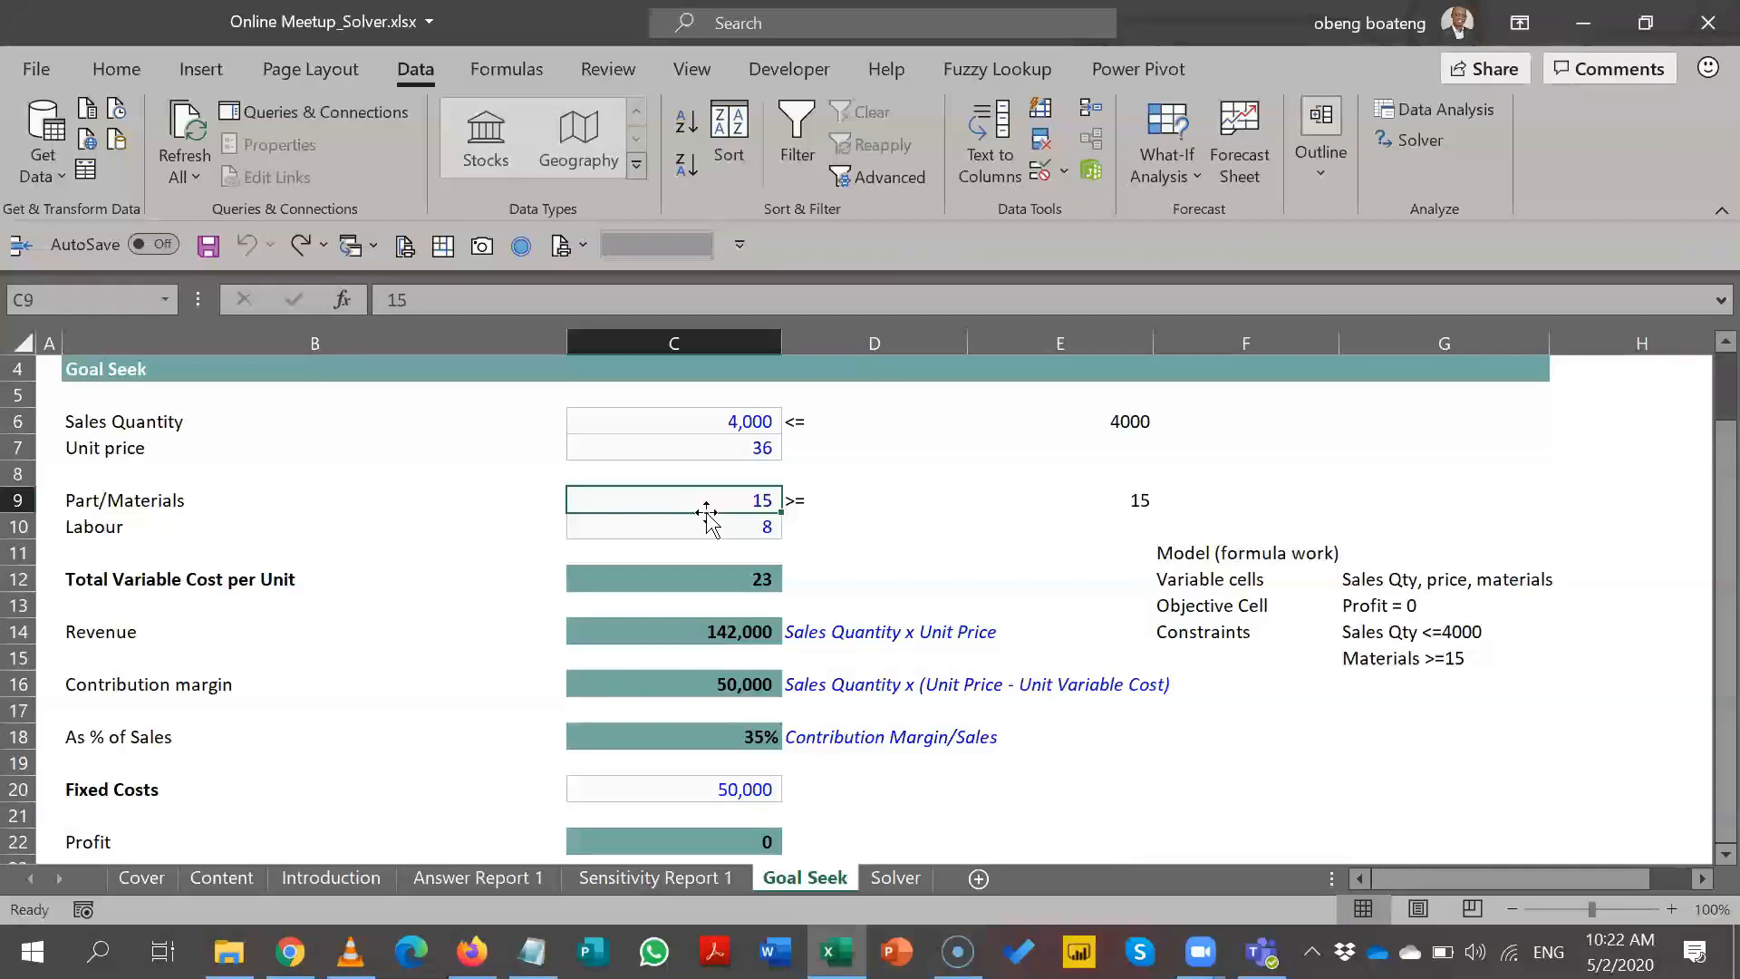
left_click(1180, 554)
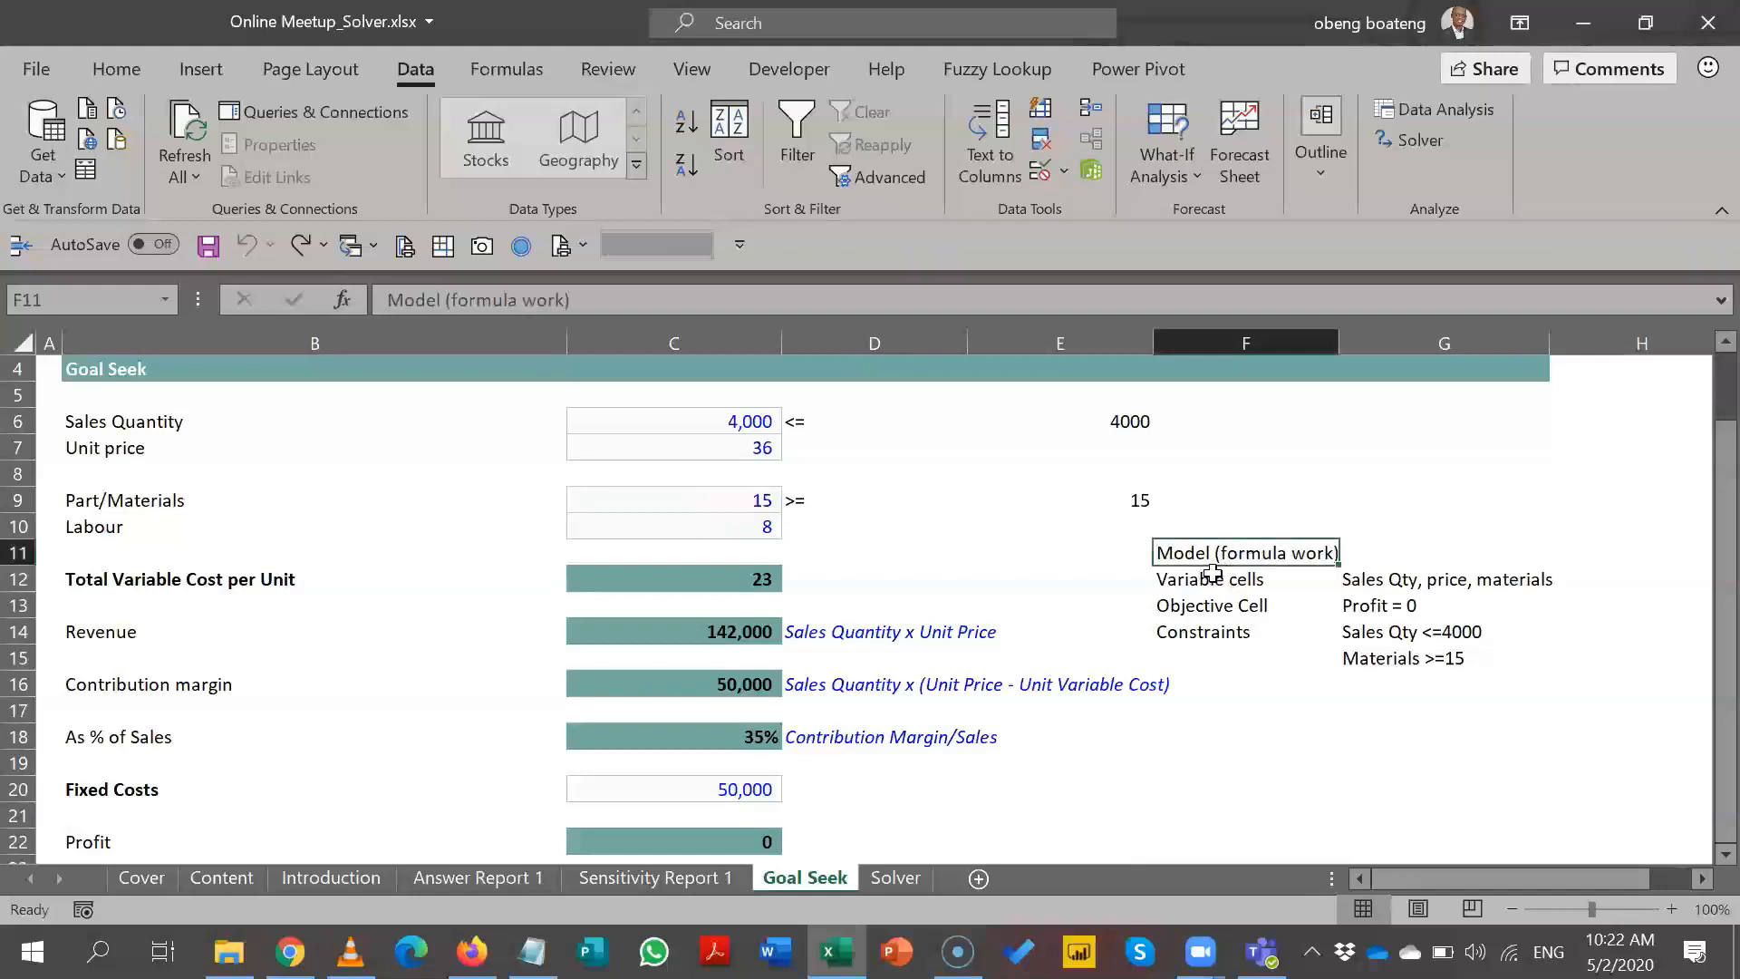
left_click(1209, 578)
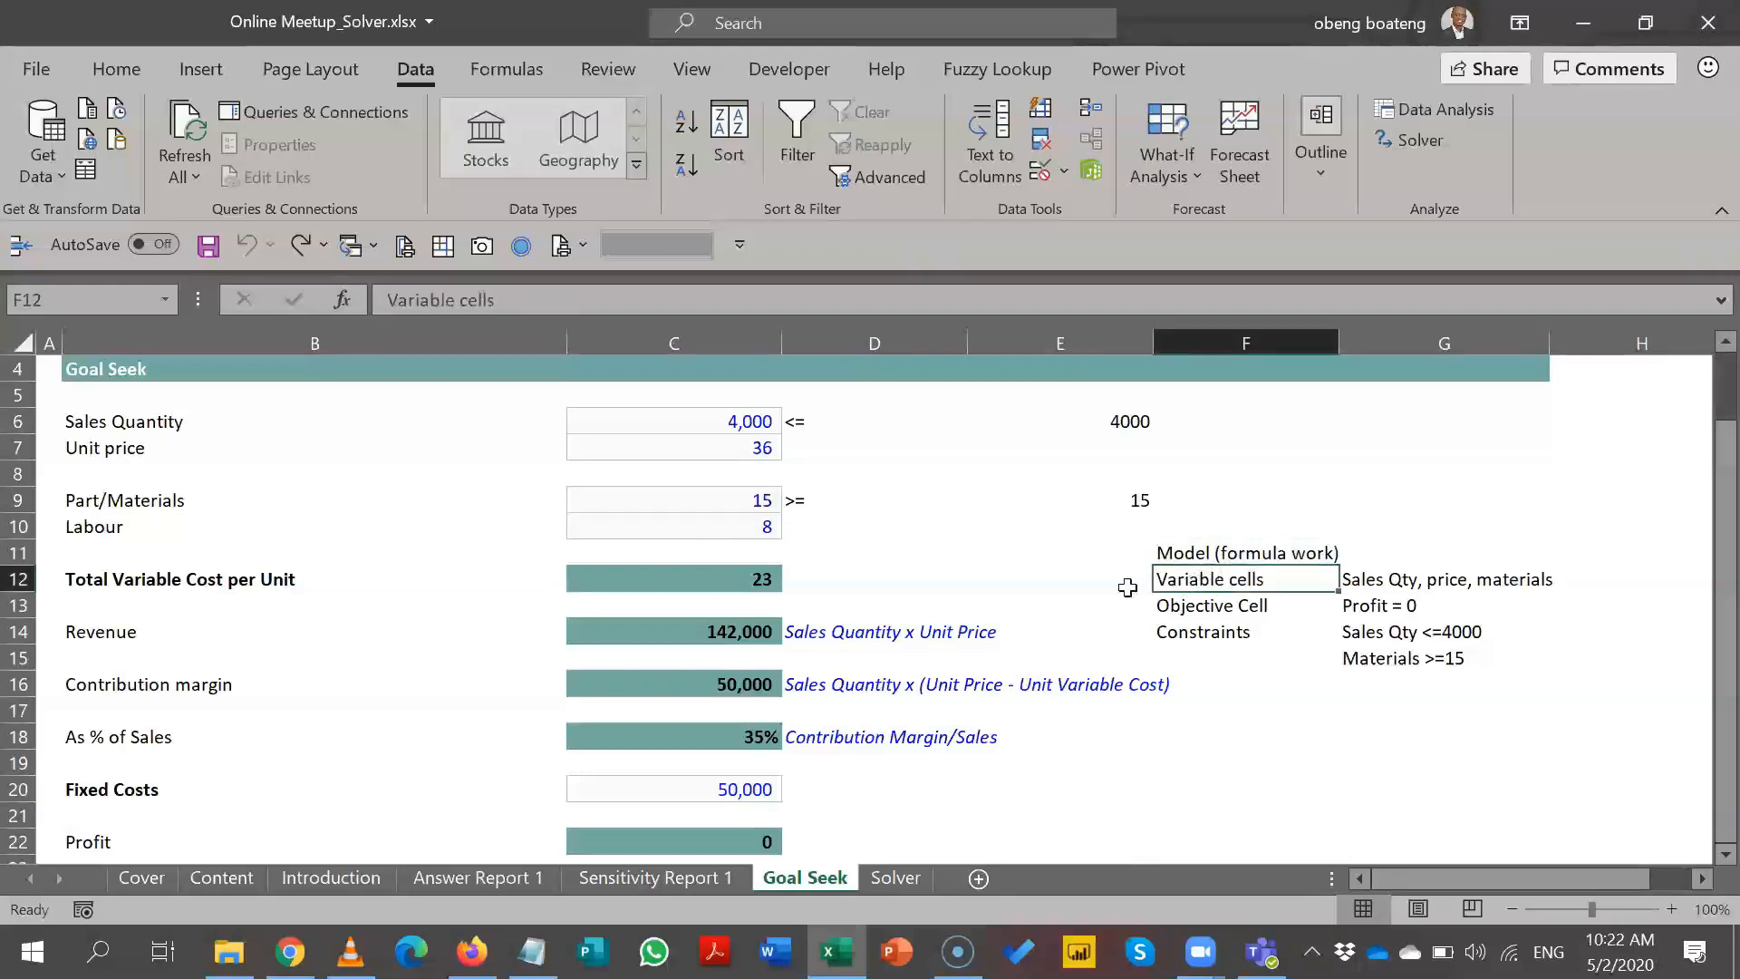
left_click(1178, 604)
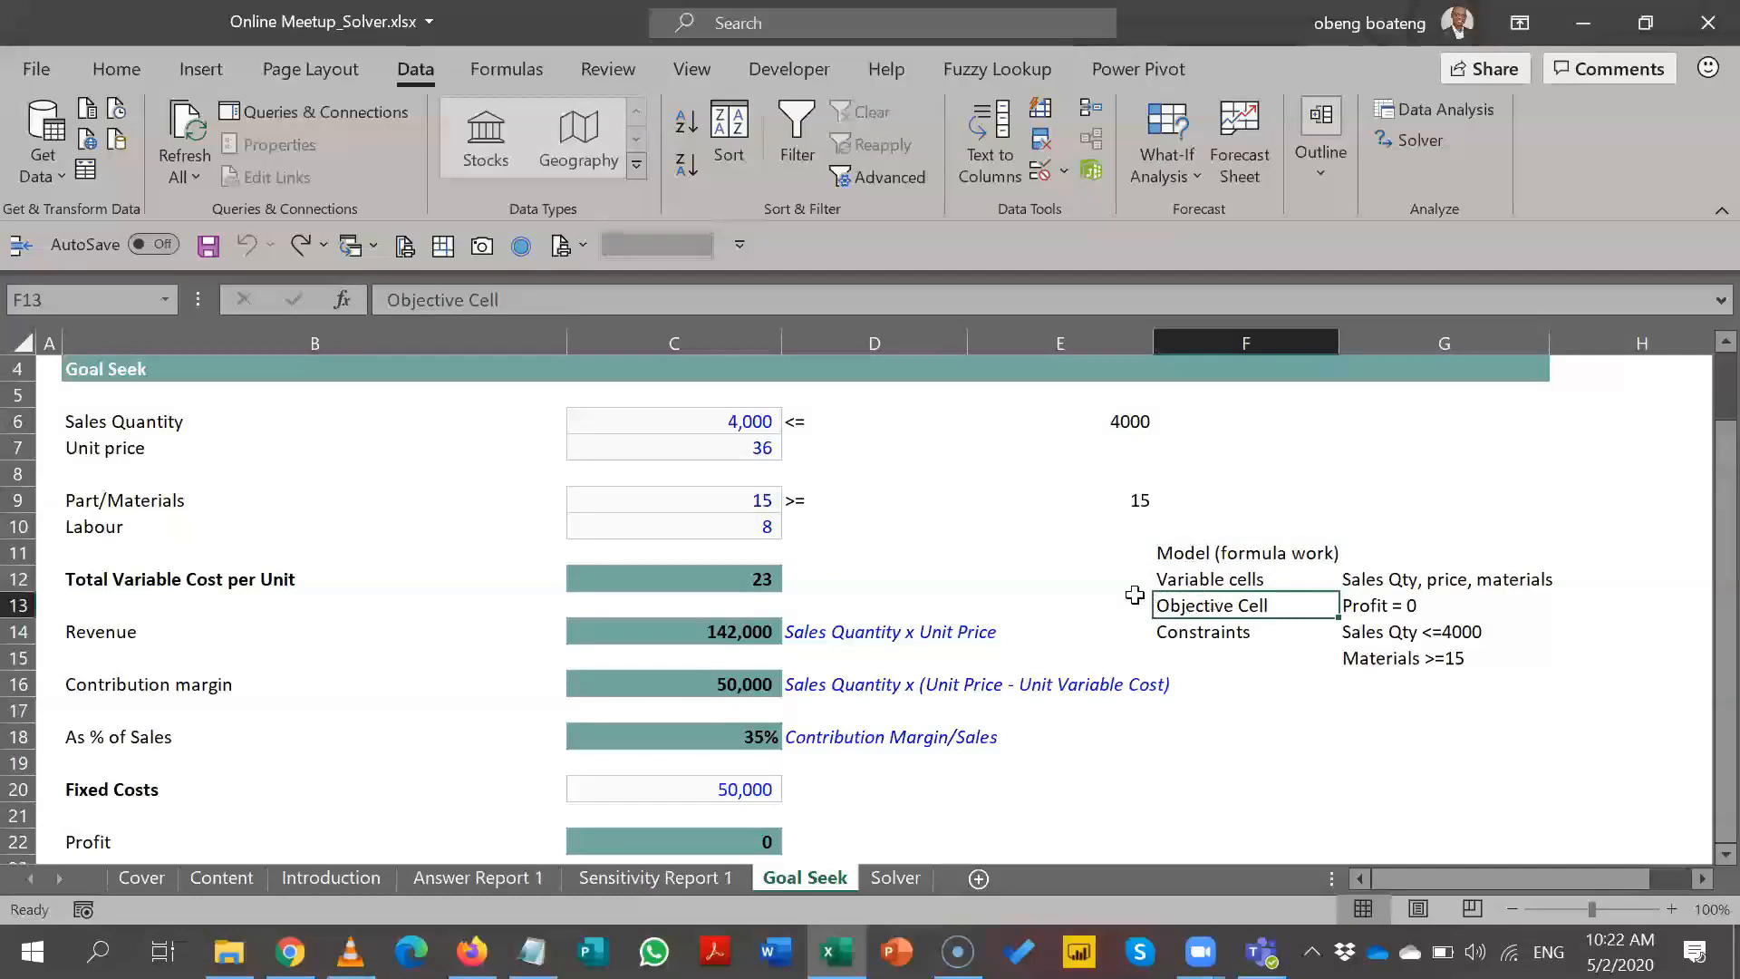
left_click(1196, 574)
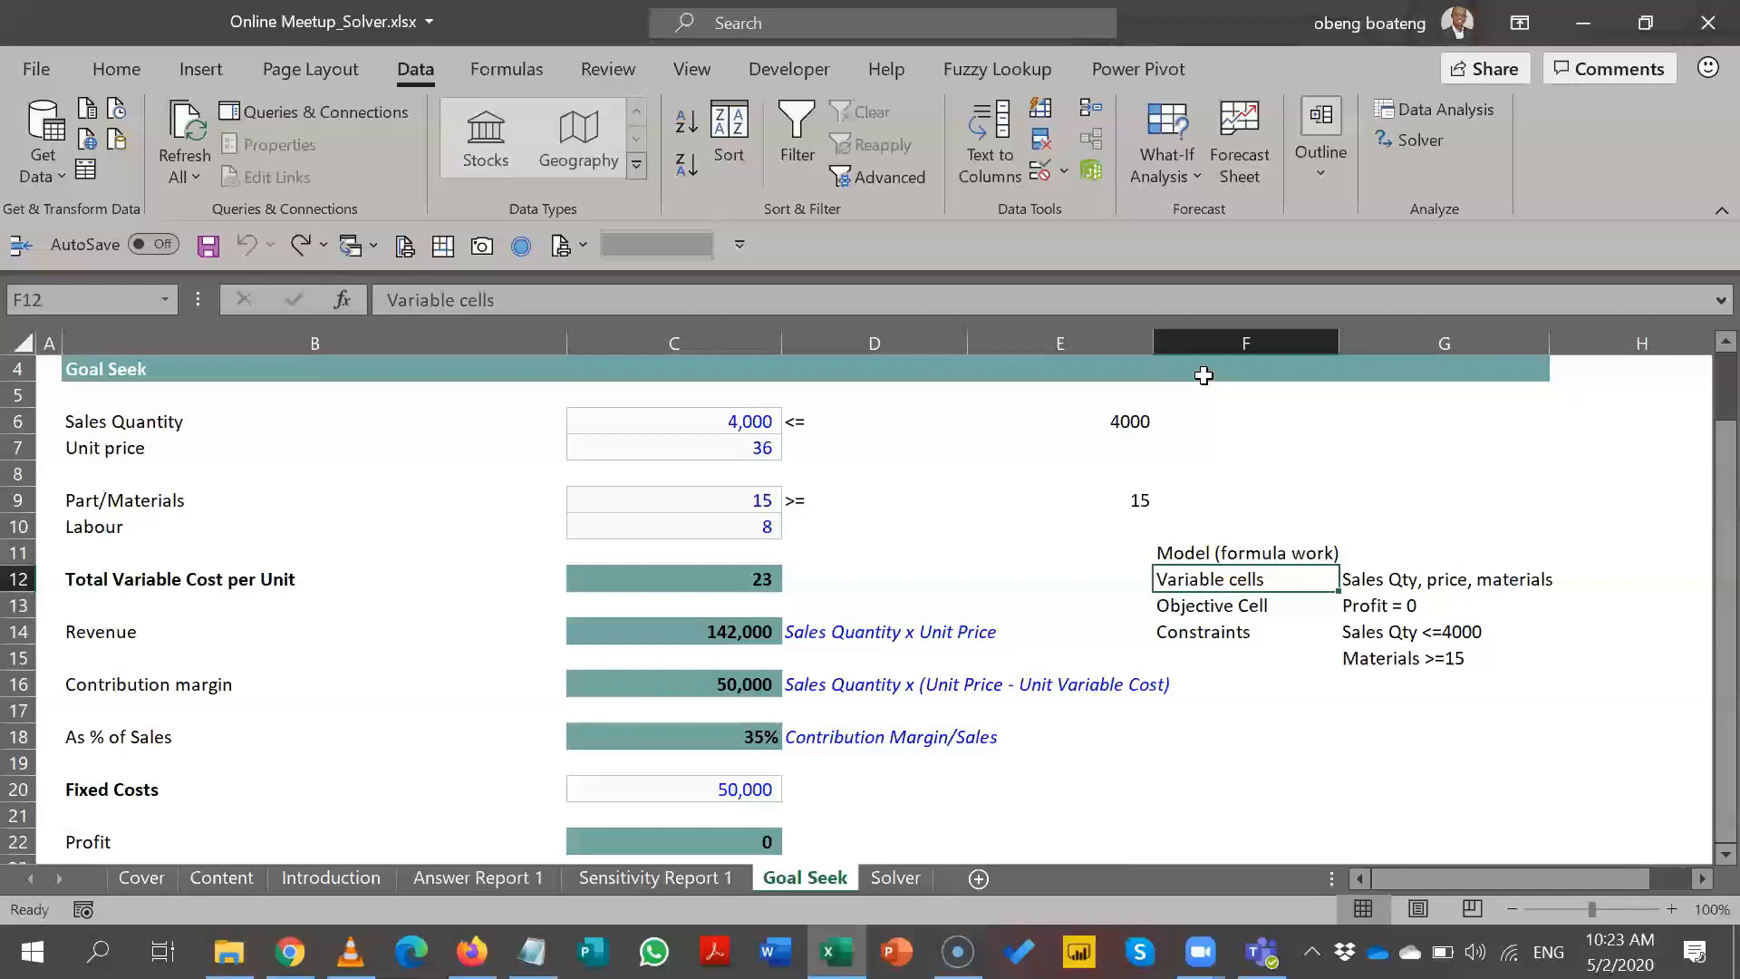
- Enter the formula =C9*20% in cell F9, beside the materials limit, and check its reference
left_click(1228, 428)
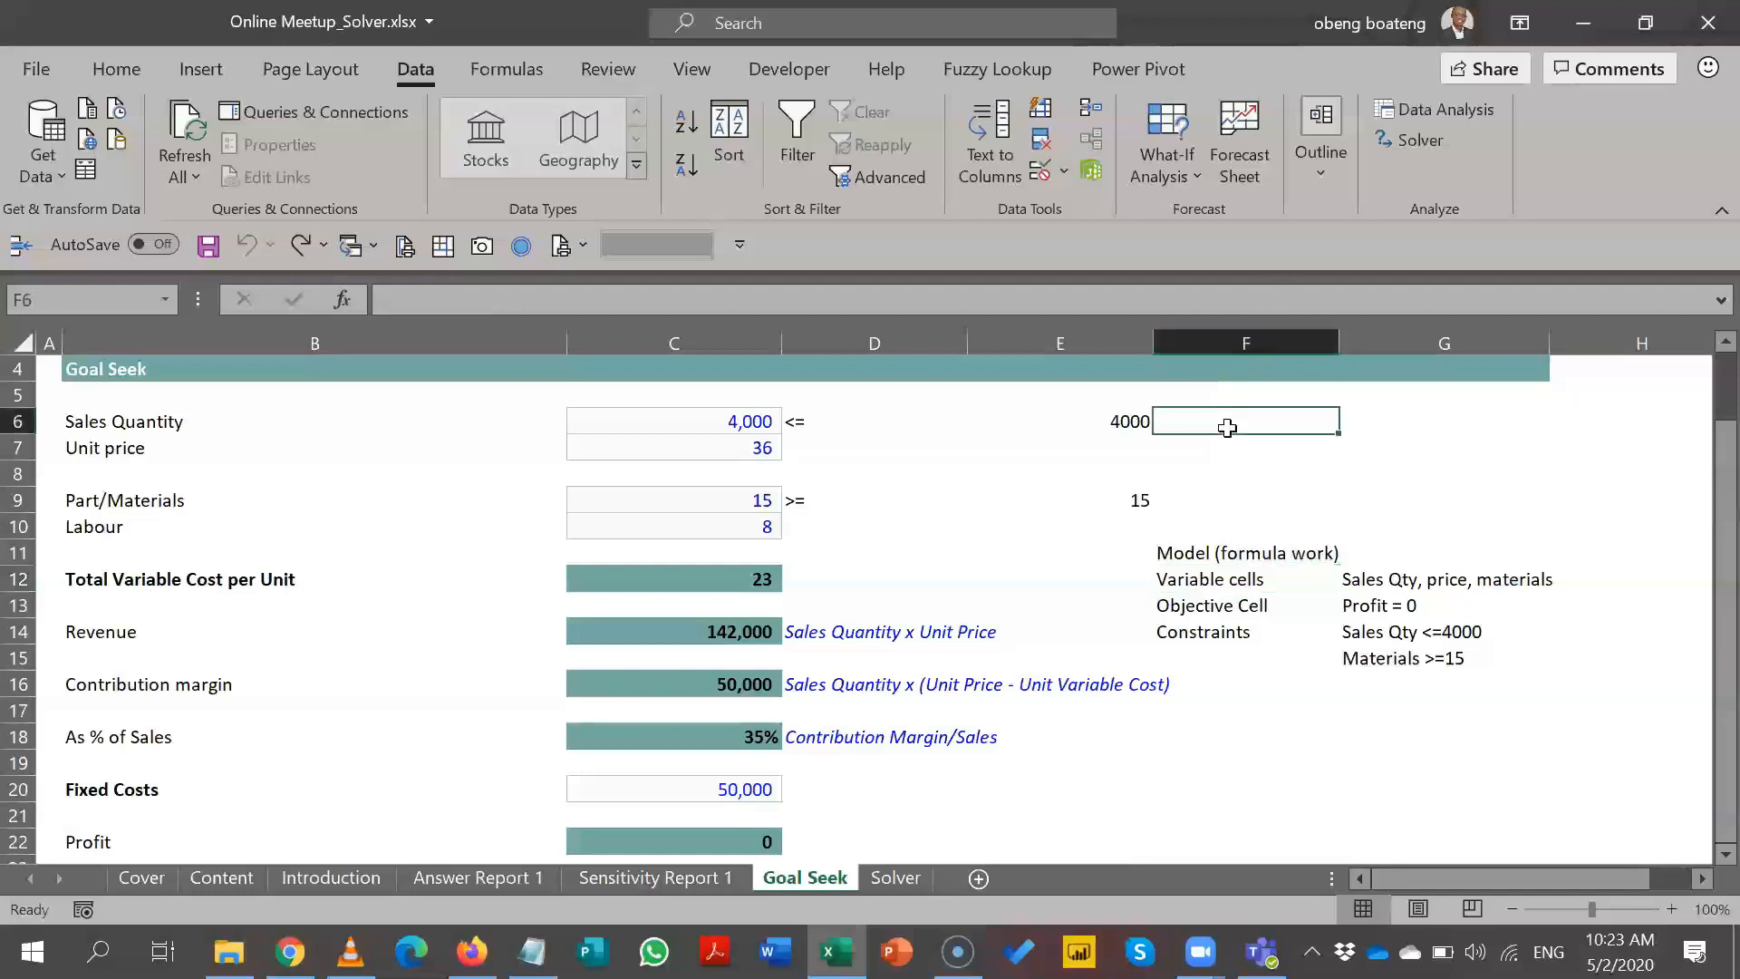
left_click(1247, 499)
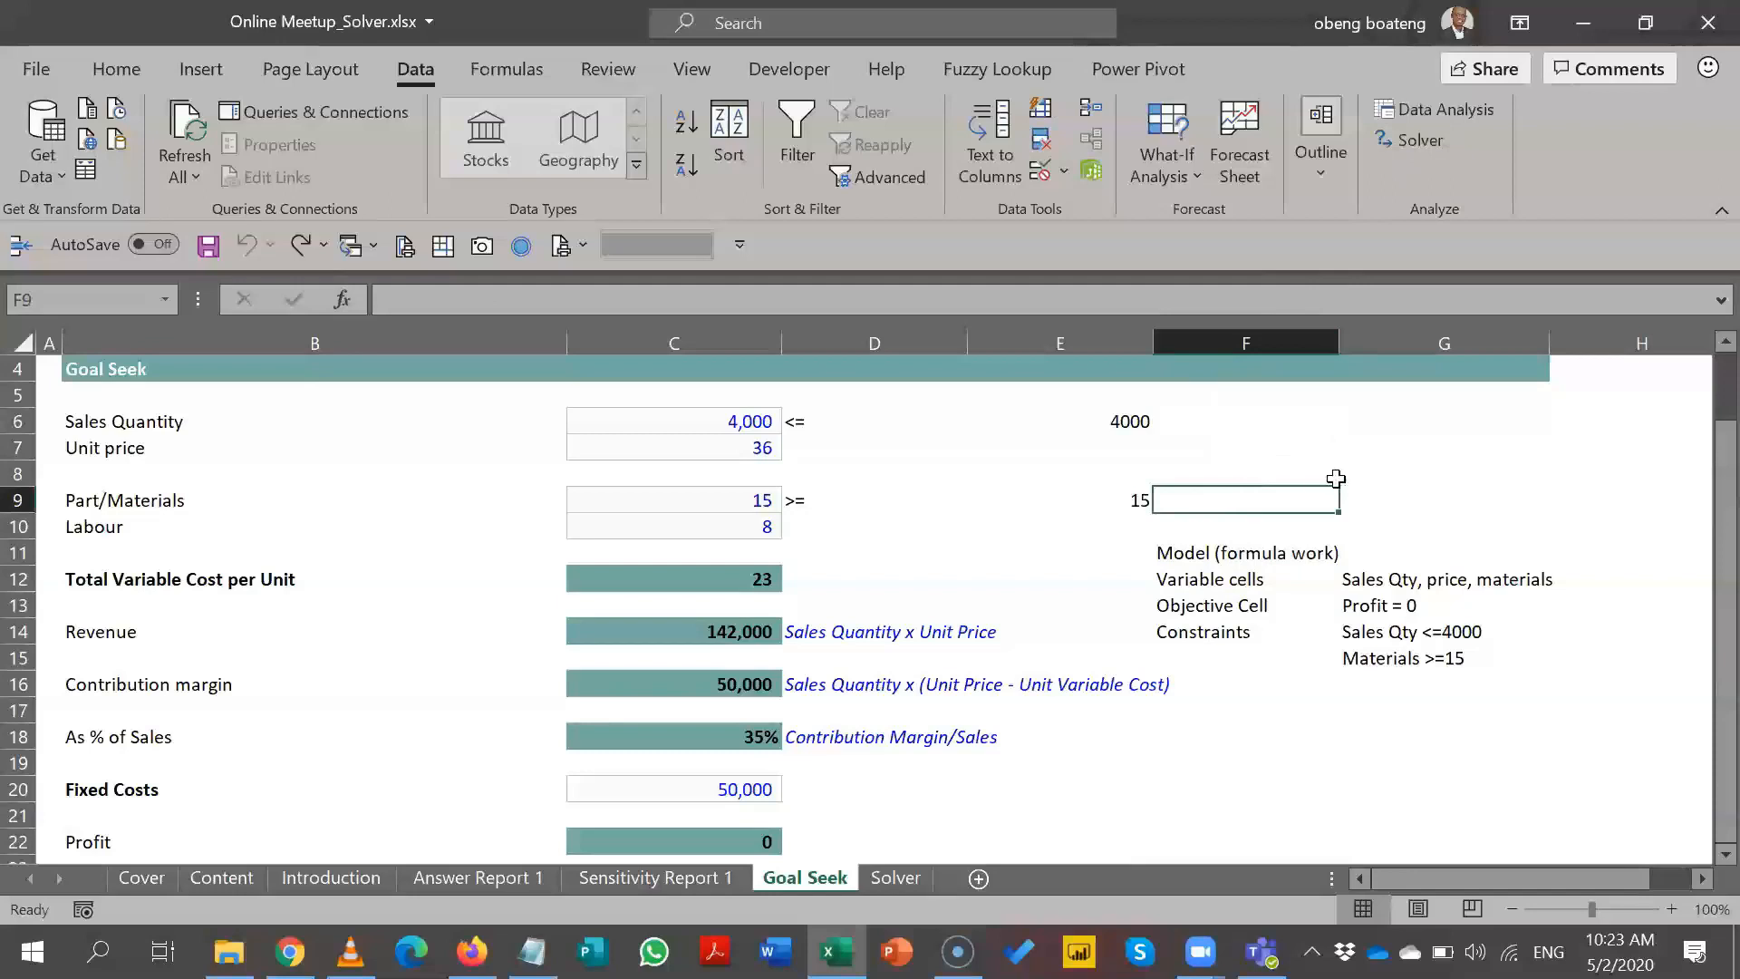
type("=")
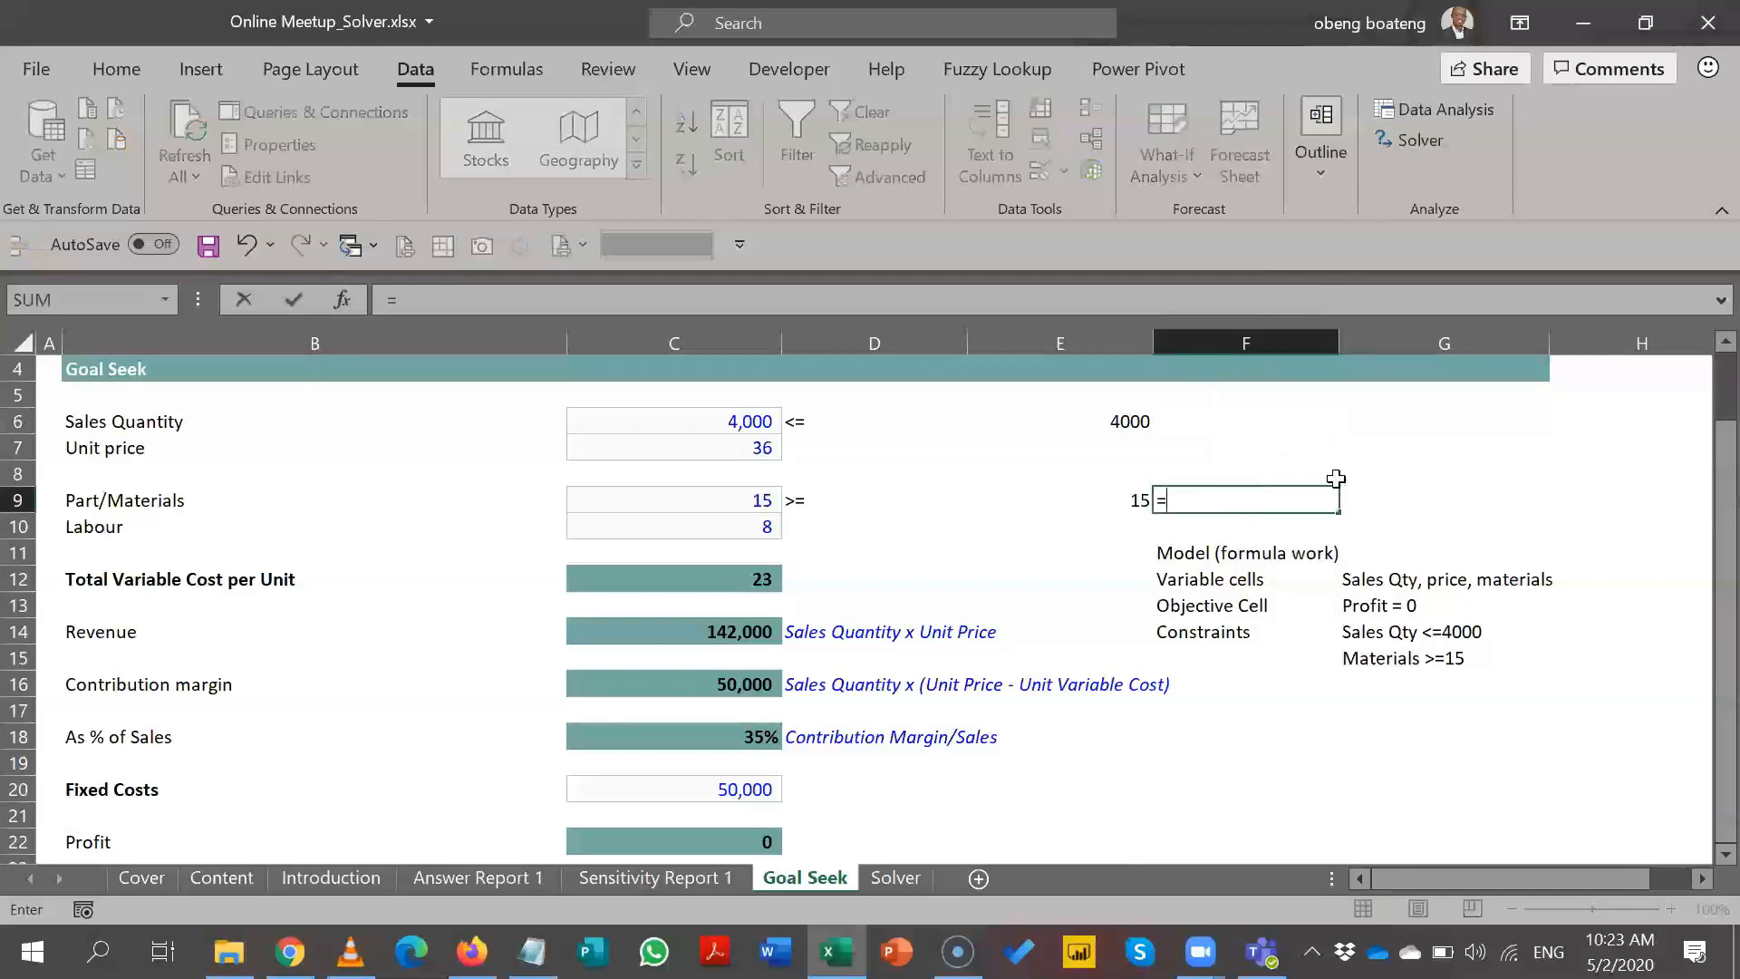
left_click(756, 504)
type("*2")
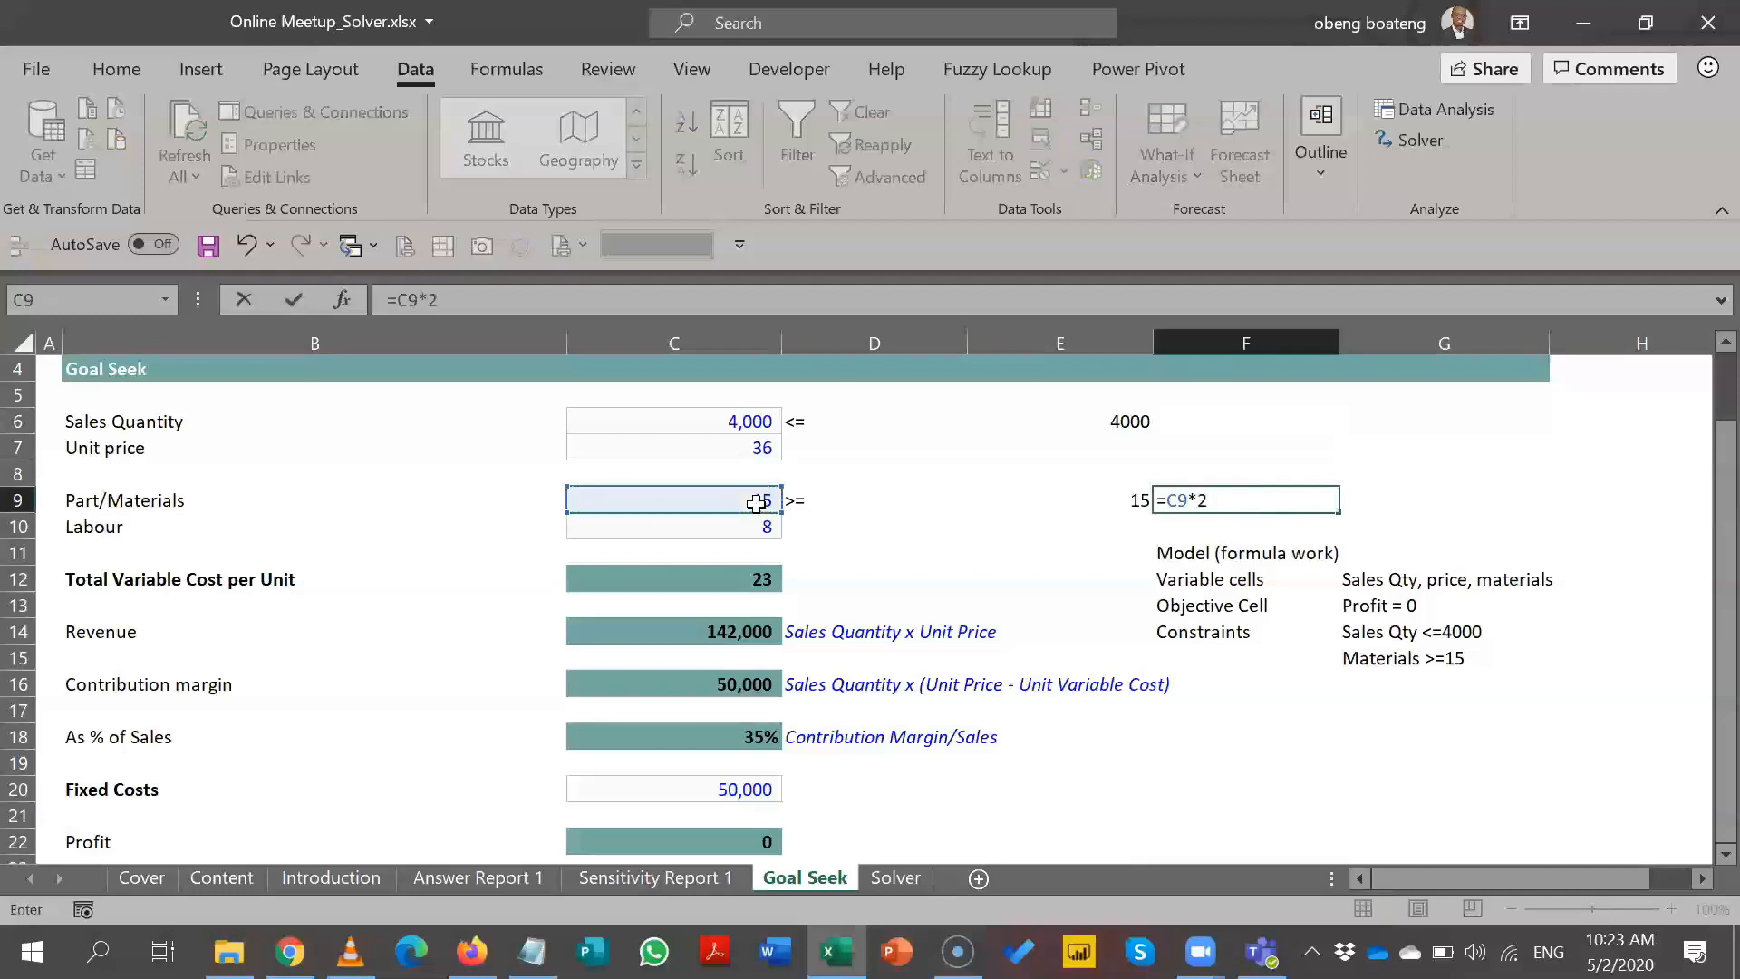
type("0%")
key("Return")
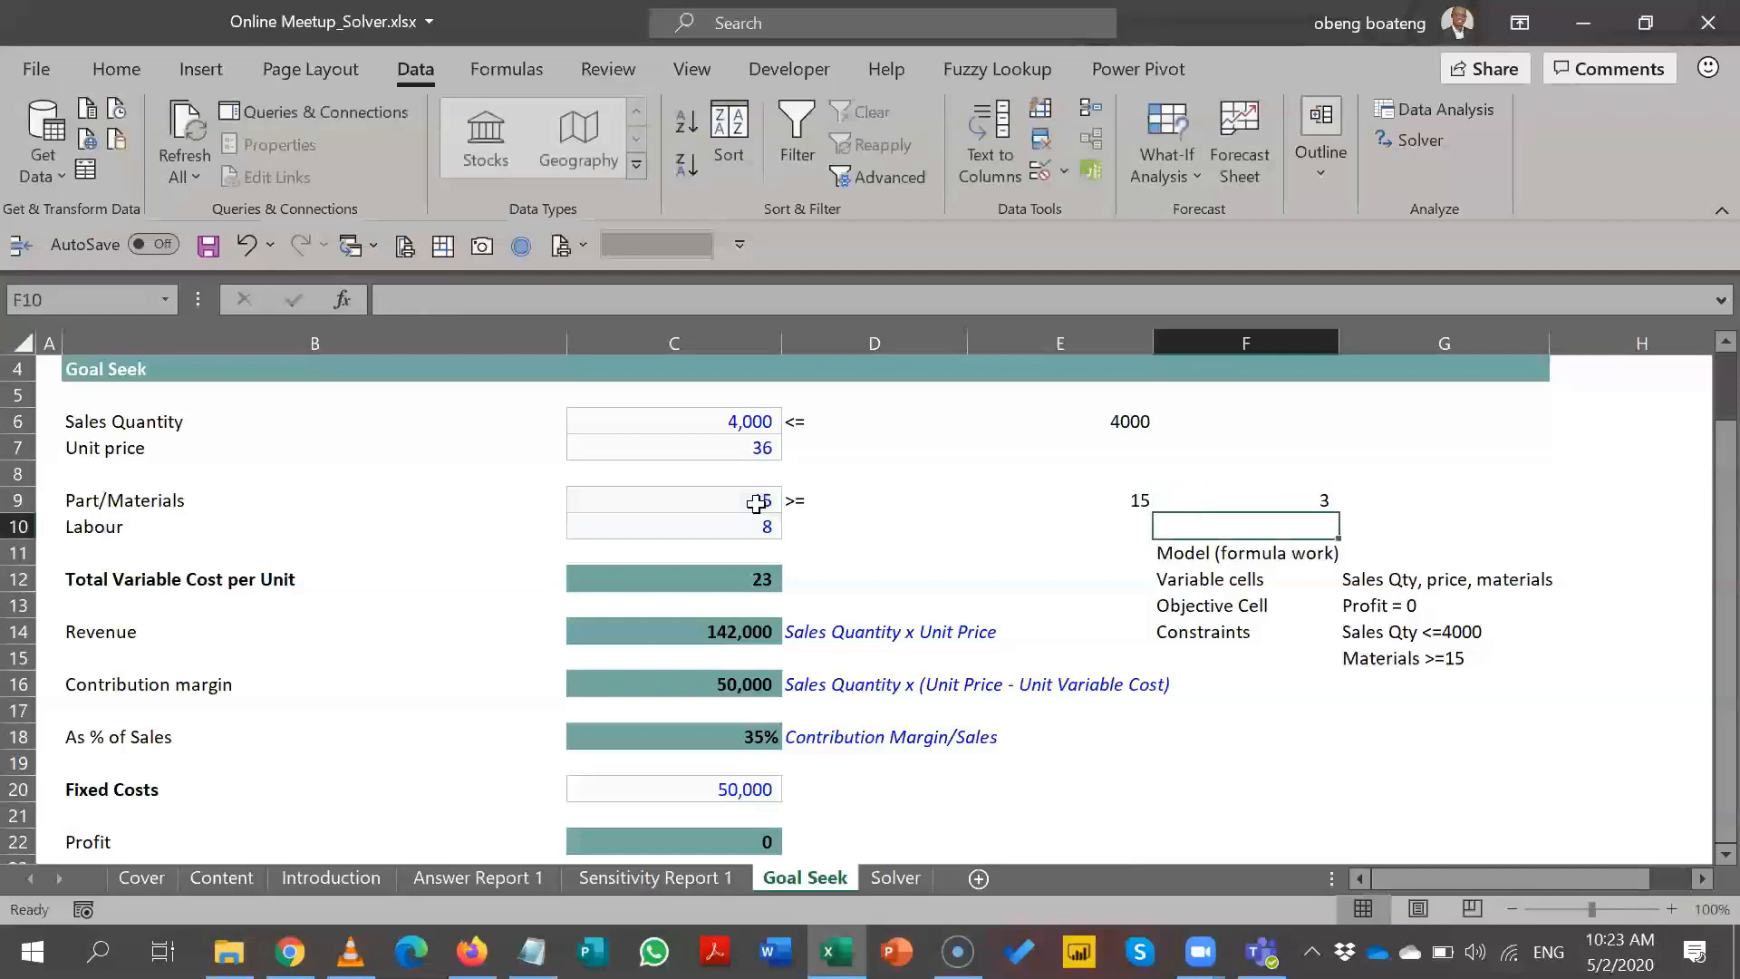
double_click(1238, 499)
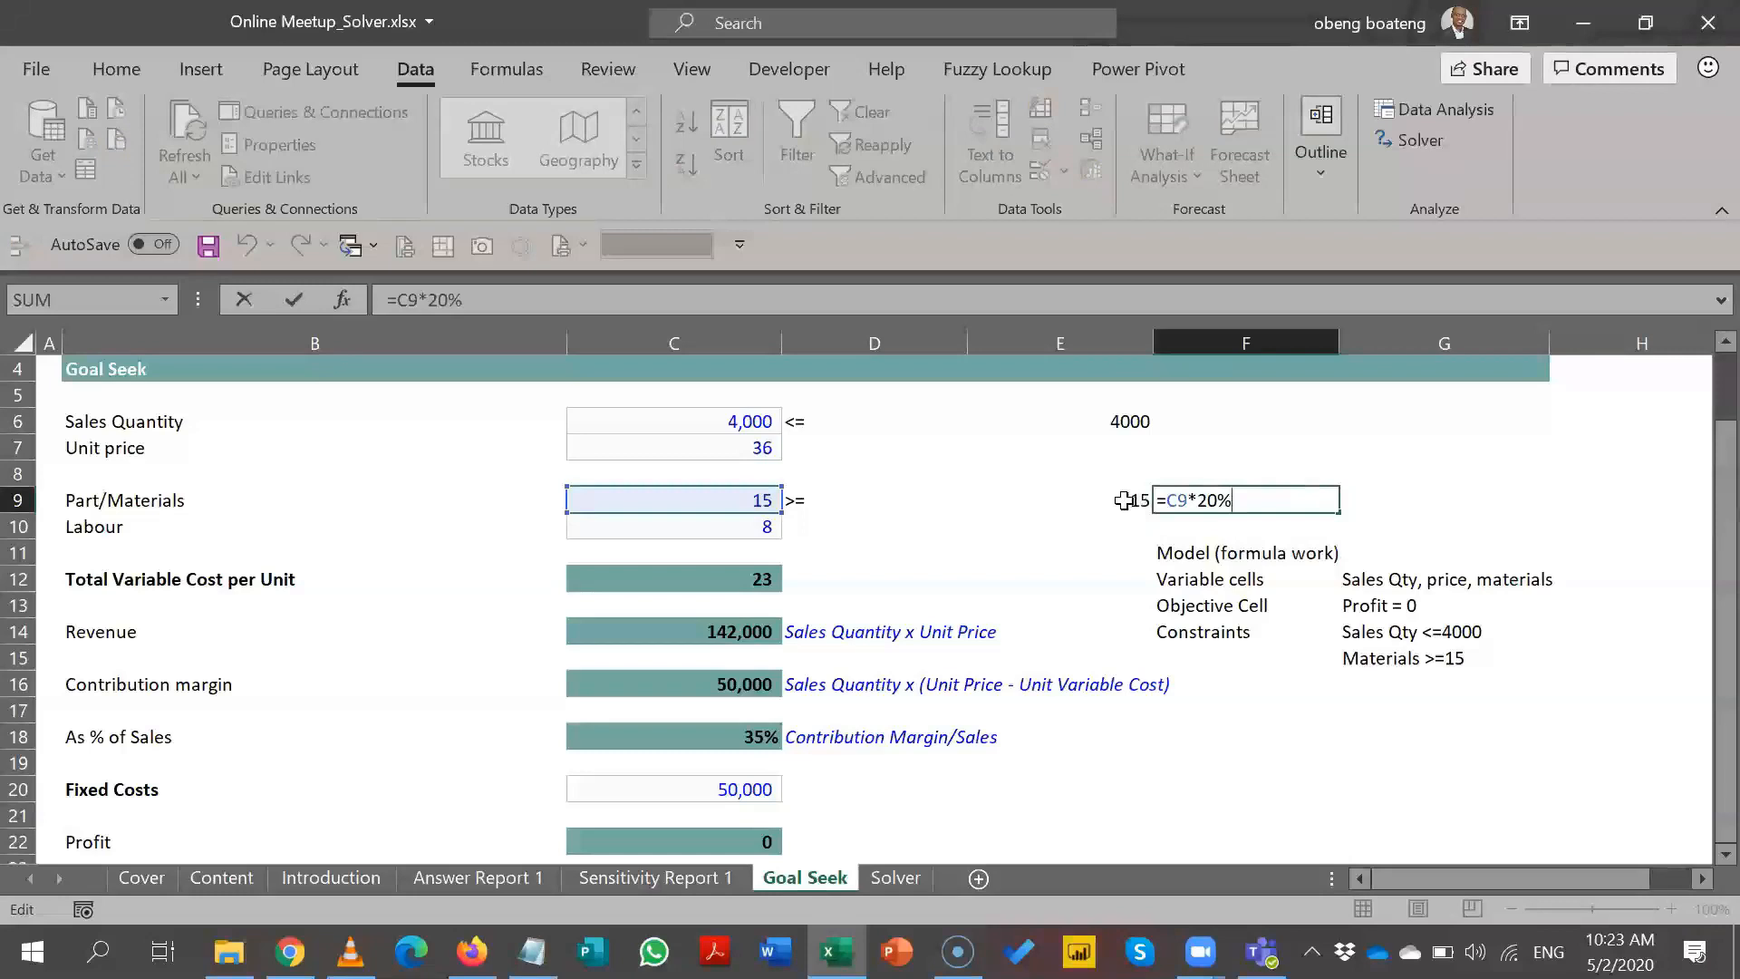
key("Return")
left_click(1205, 497)
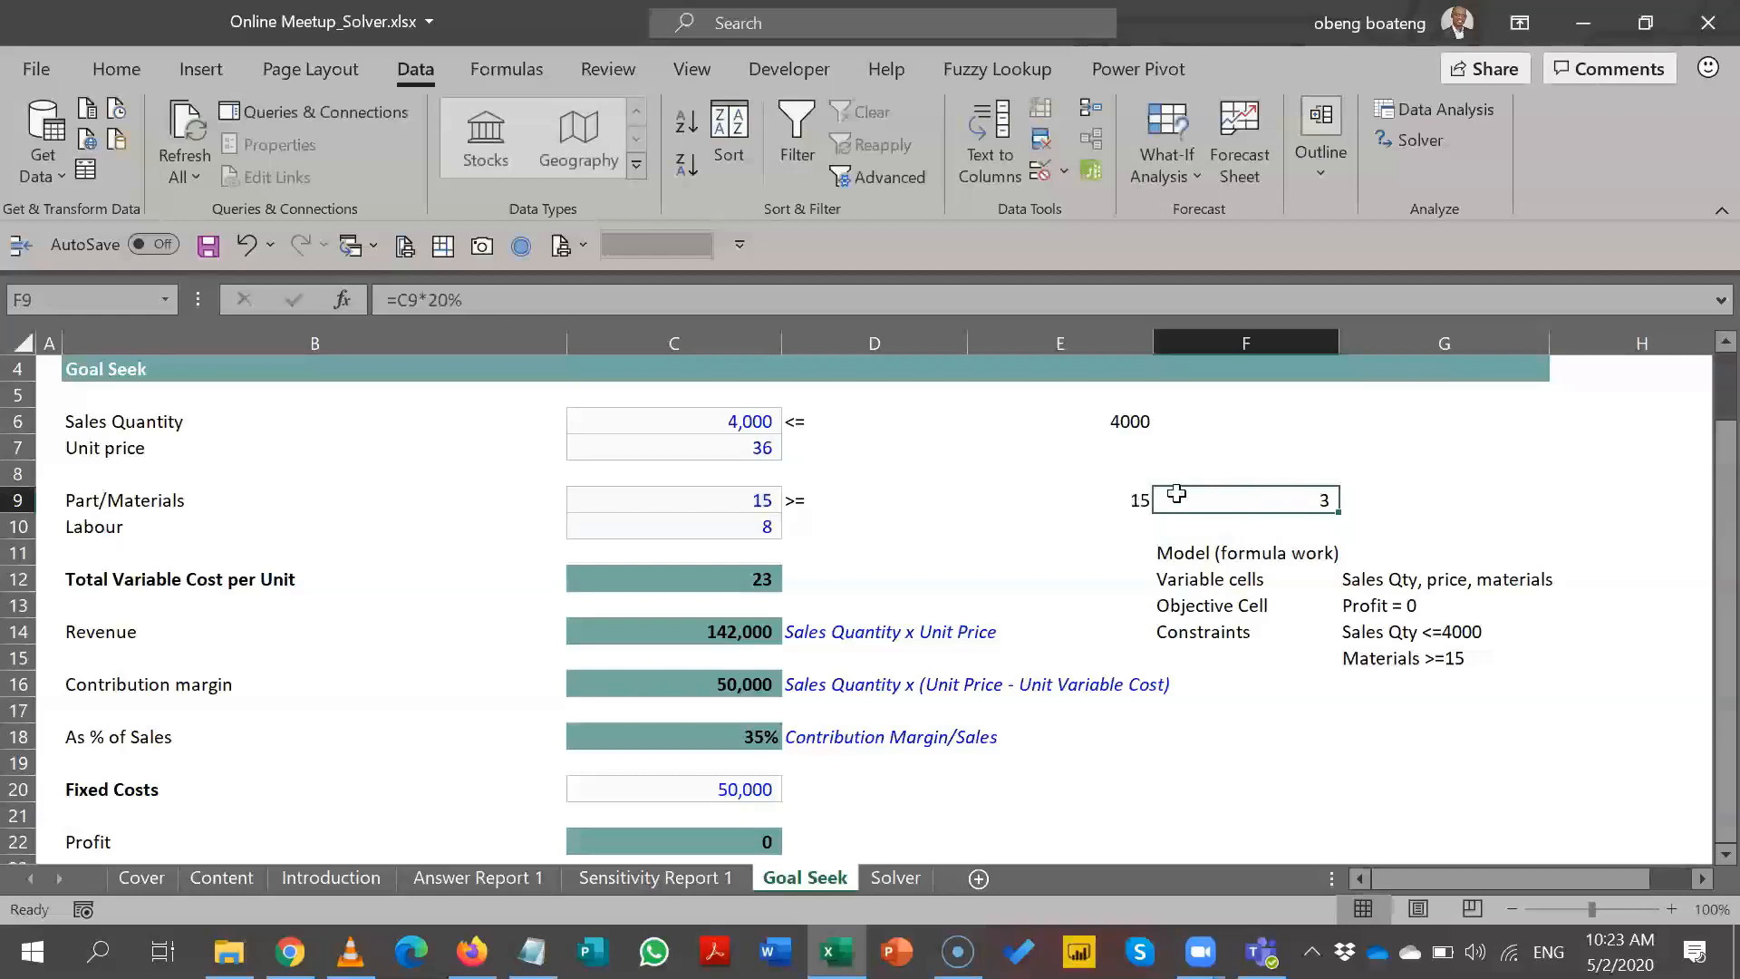
- Change the Solver constraint on materials to $C$9 >= $F$9, and solve the model, keeping the Solver solution
left_click(1396, 144)
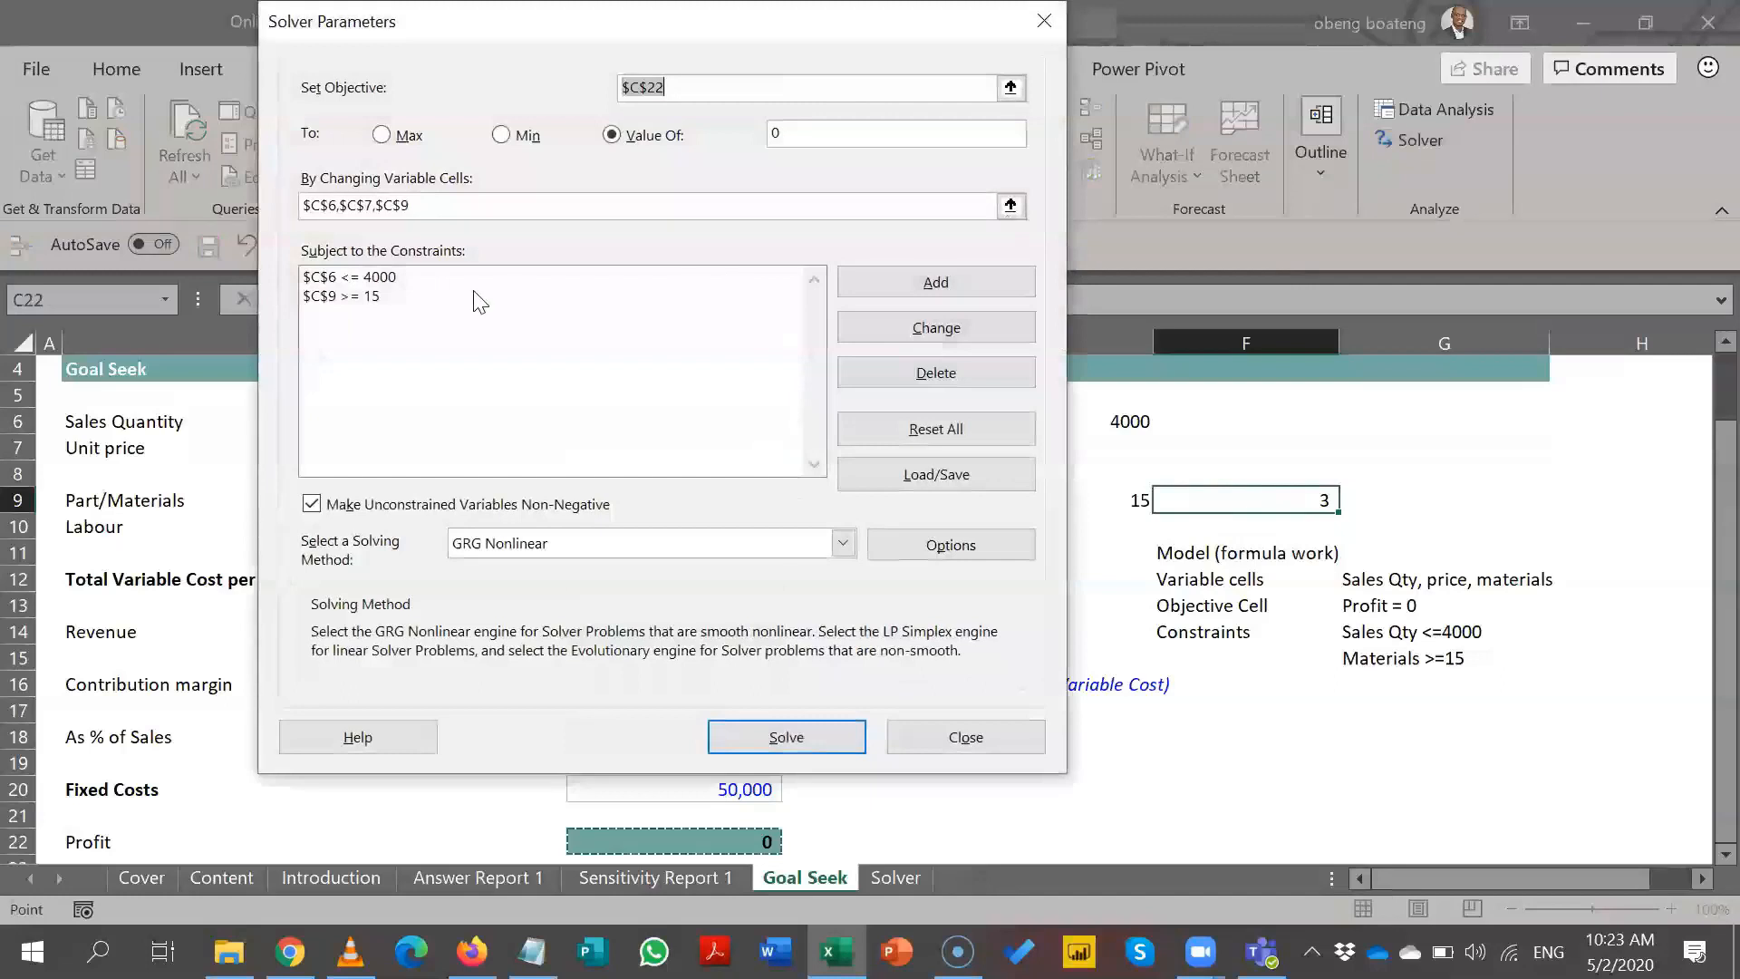
left_click(330, 297)
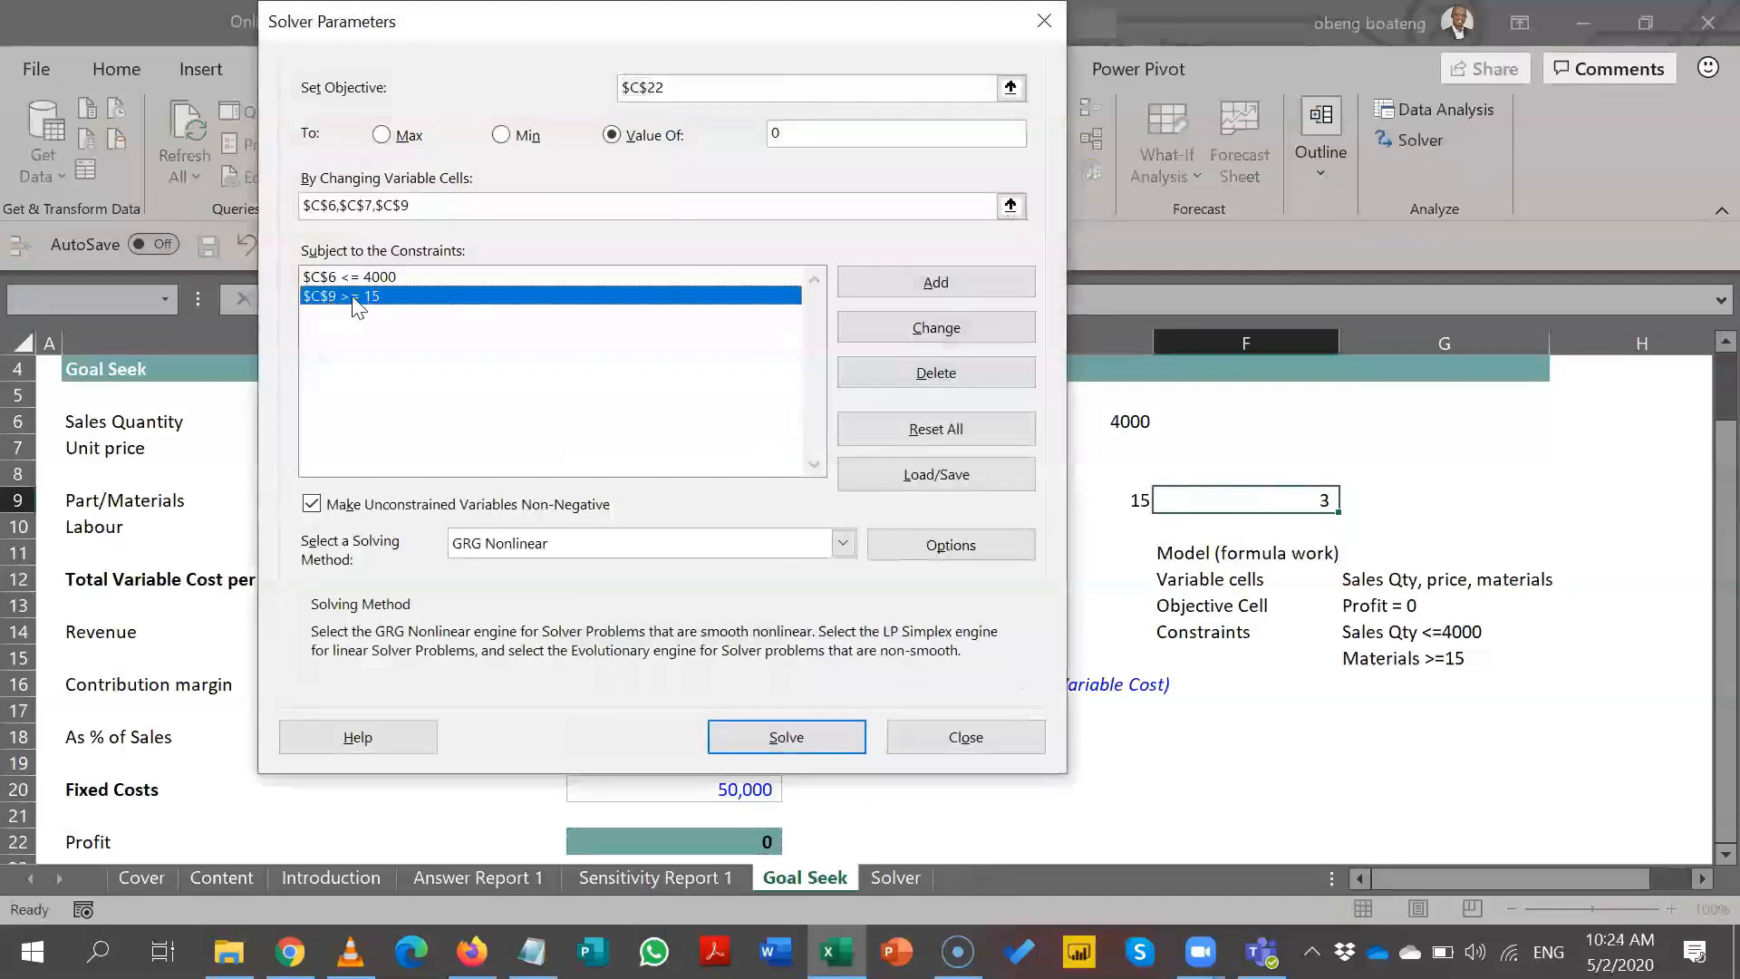
left_click(861, 327)
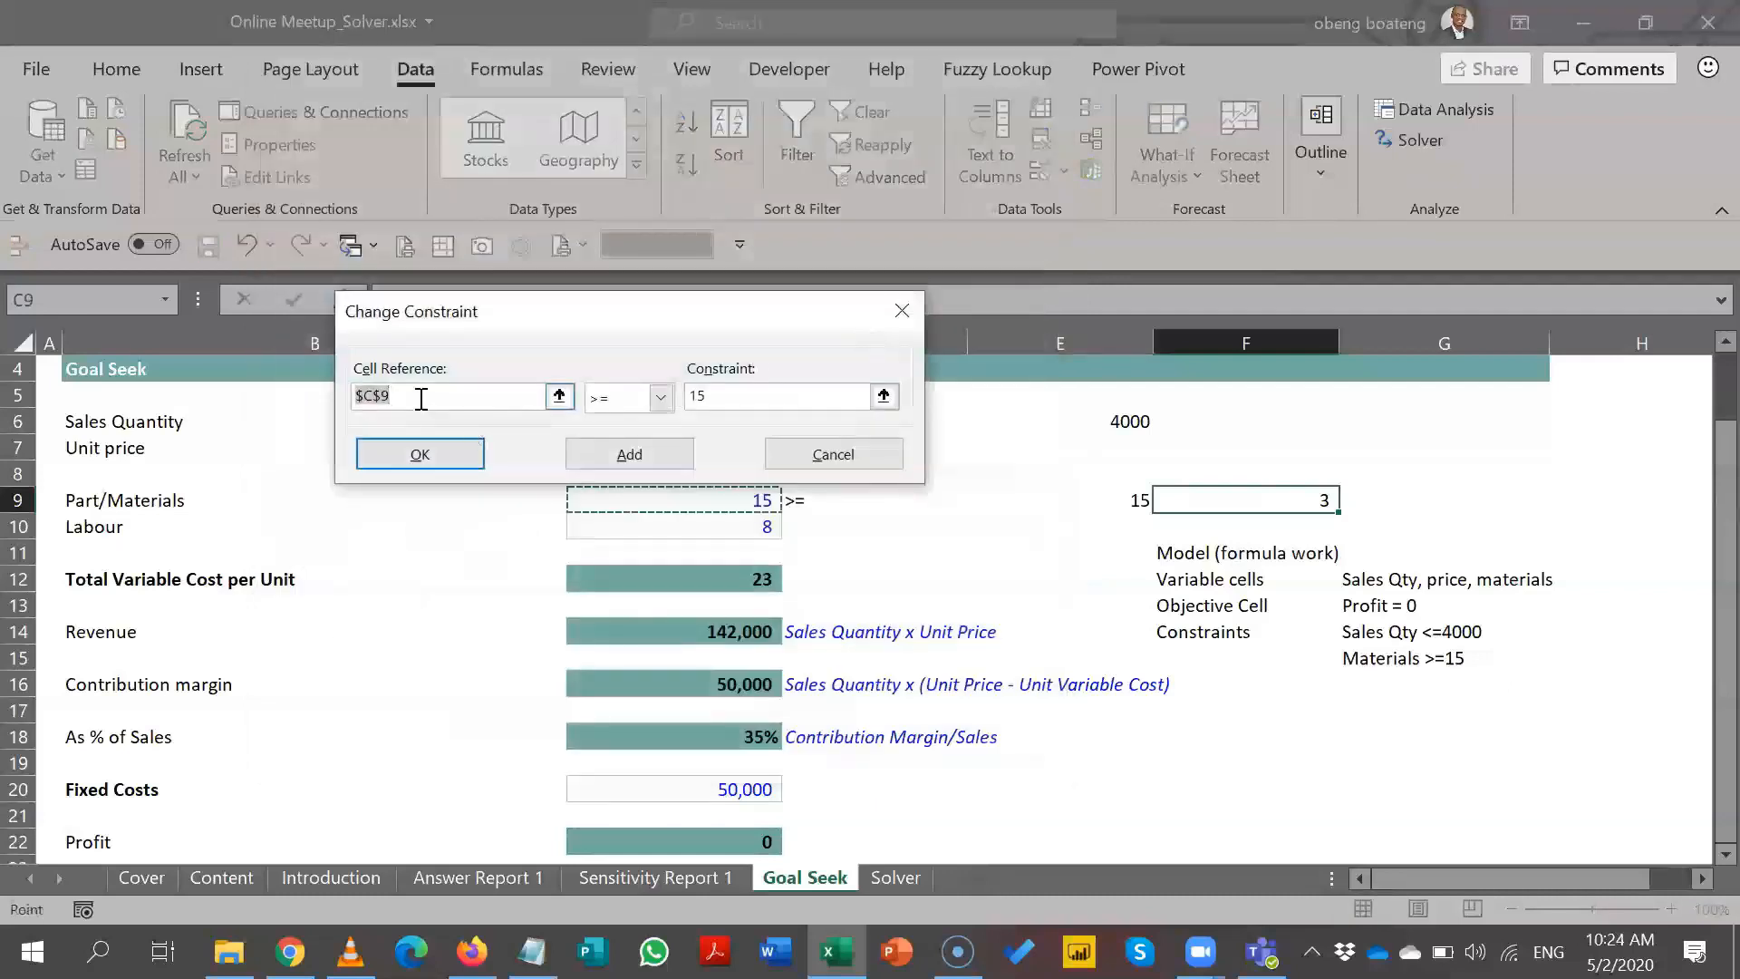
left_click(884, 396)
left_click(1233, 499)
left_click(973, 345)
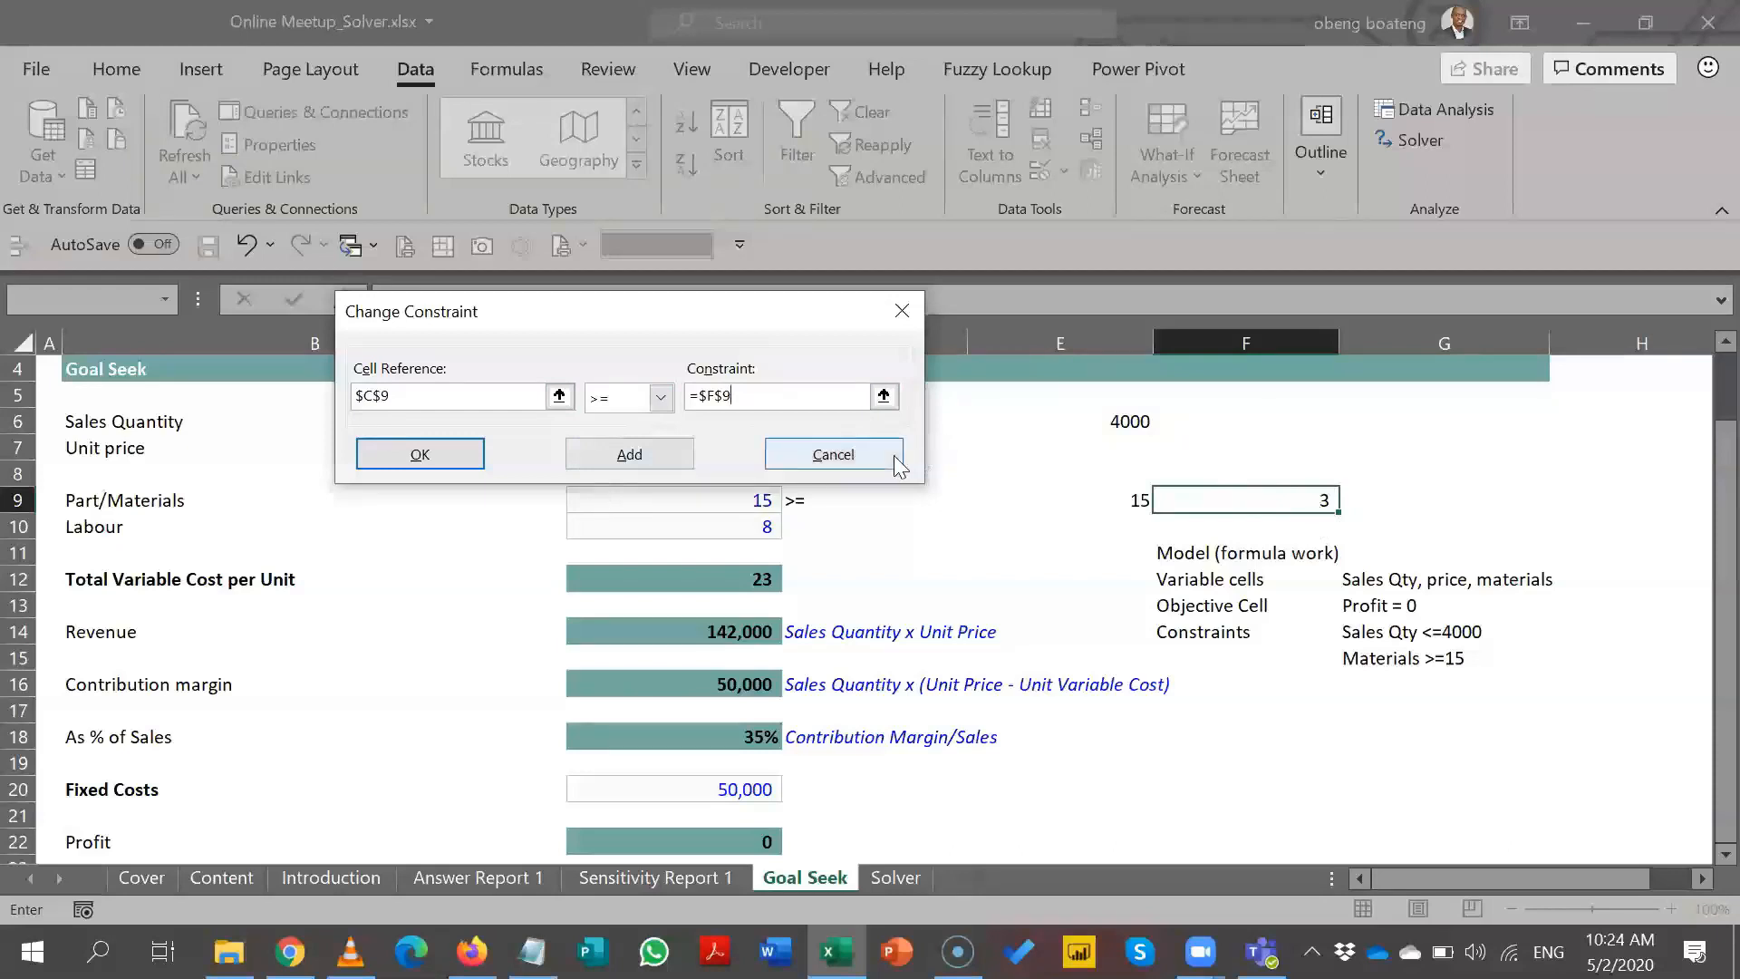
left_click(466, 458)
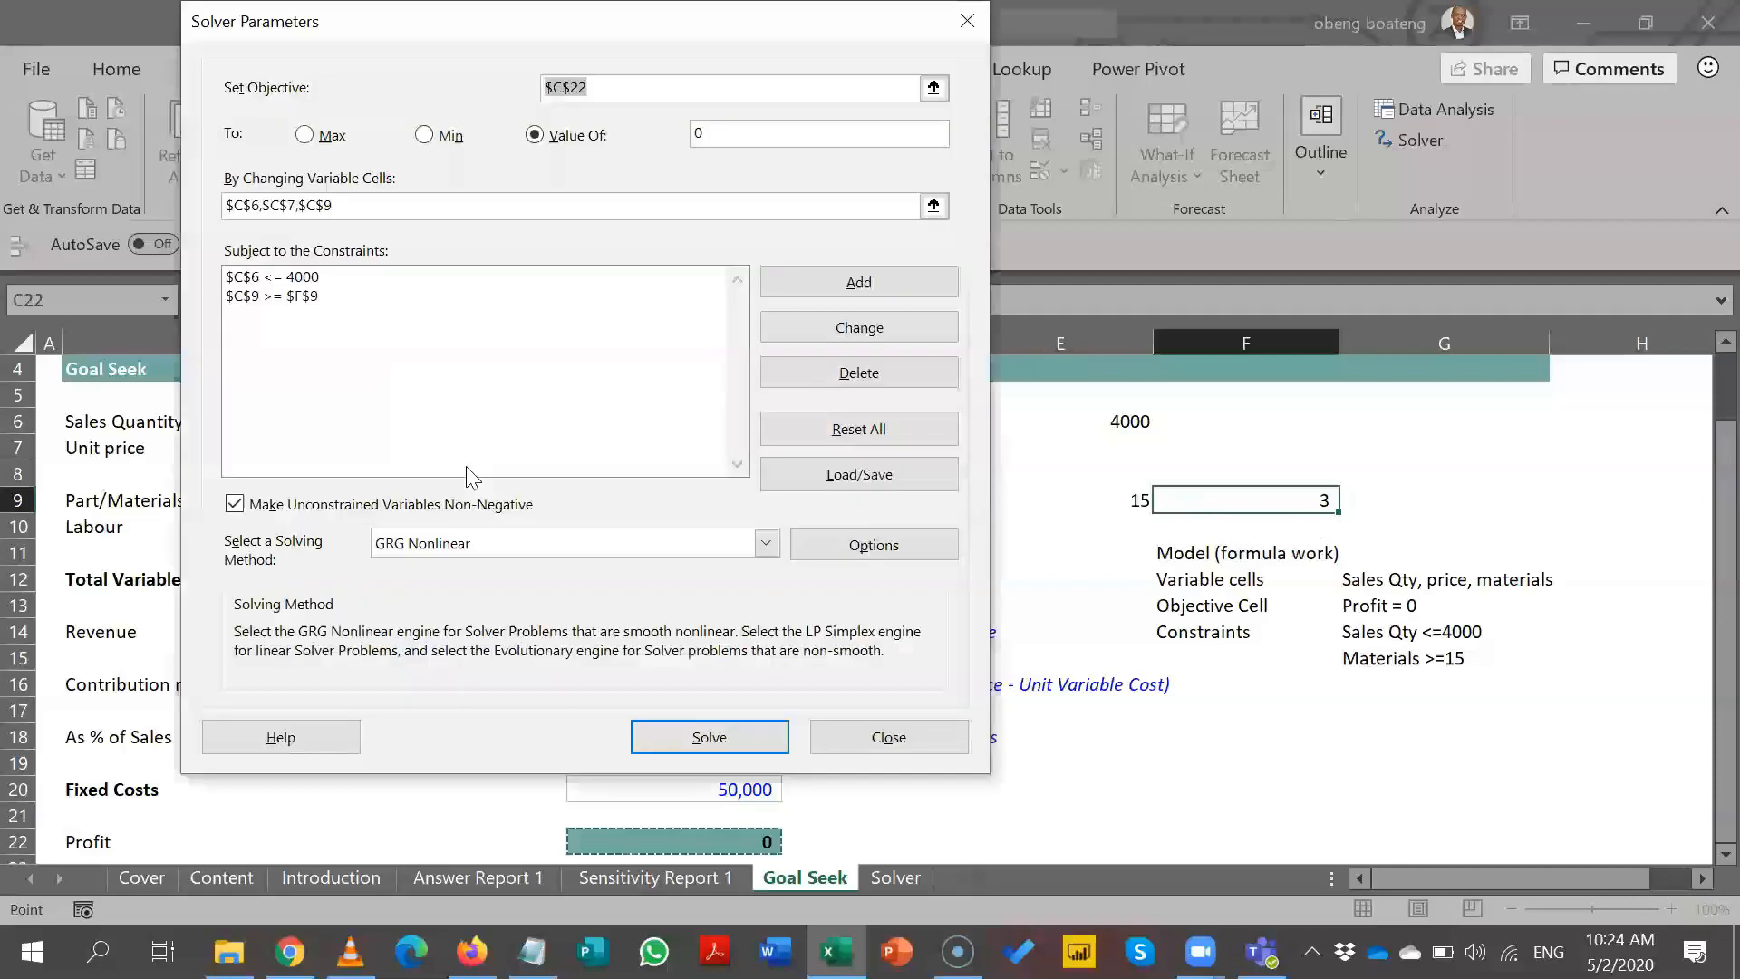
left_click(679, 739)
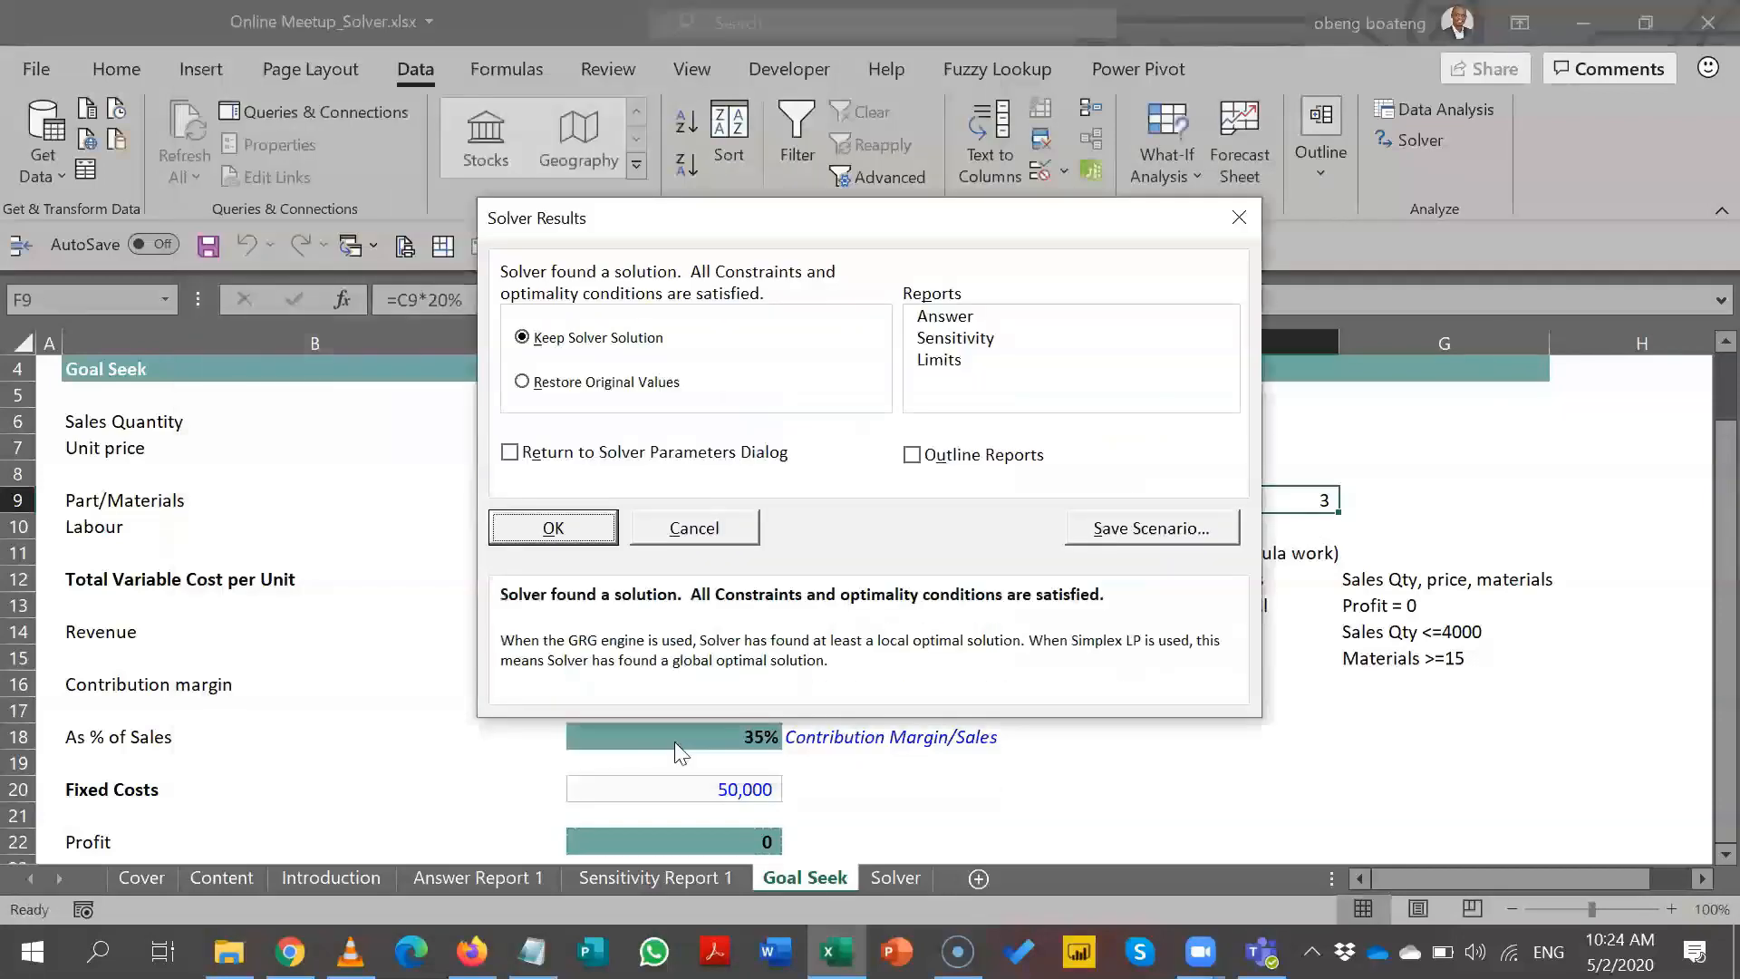
left_click(571, 527)
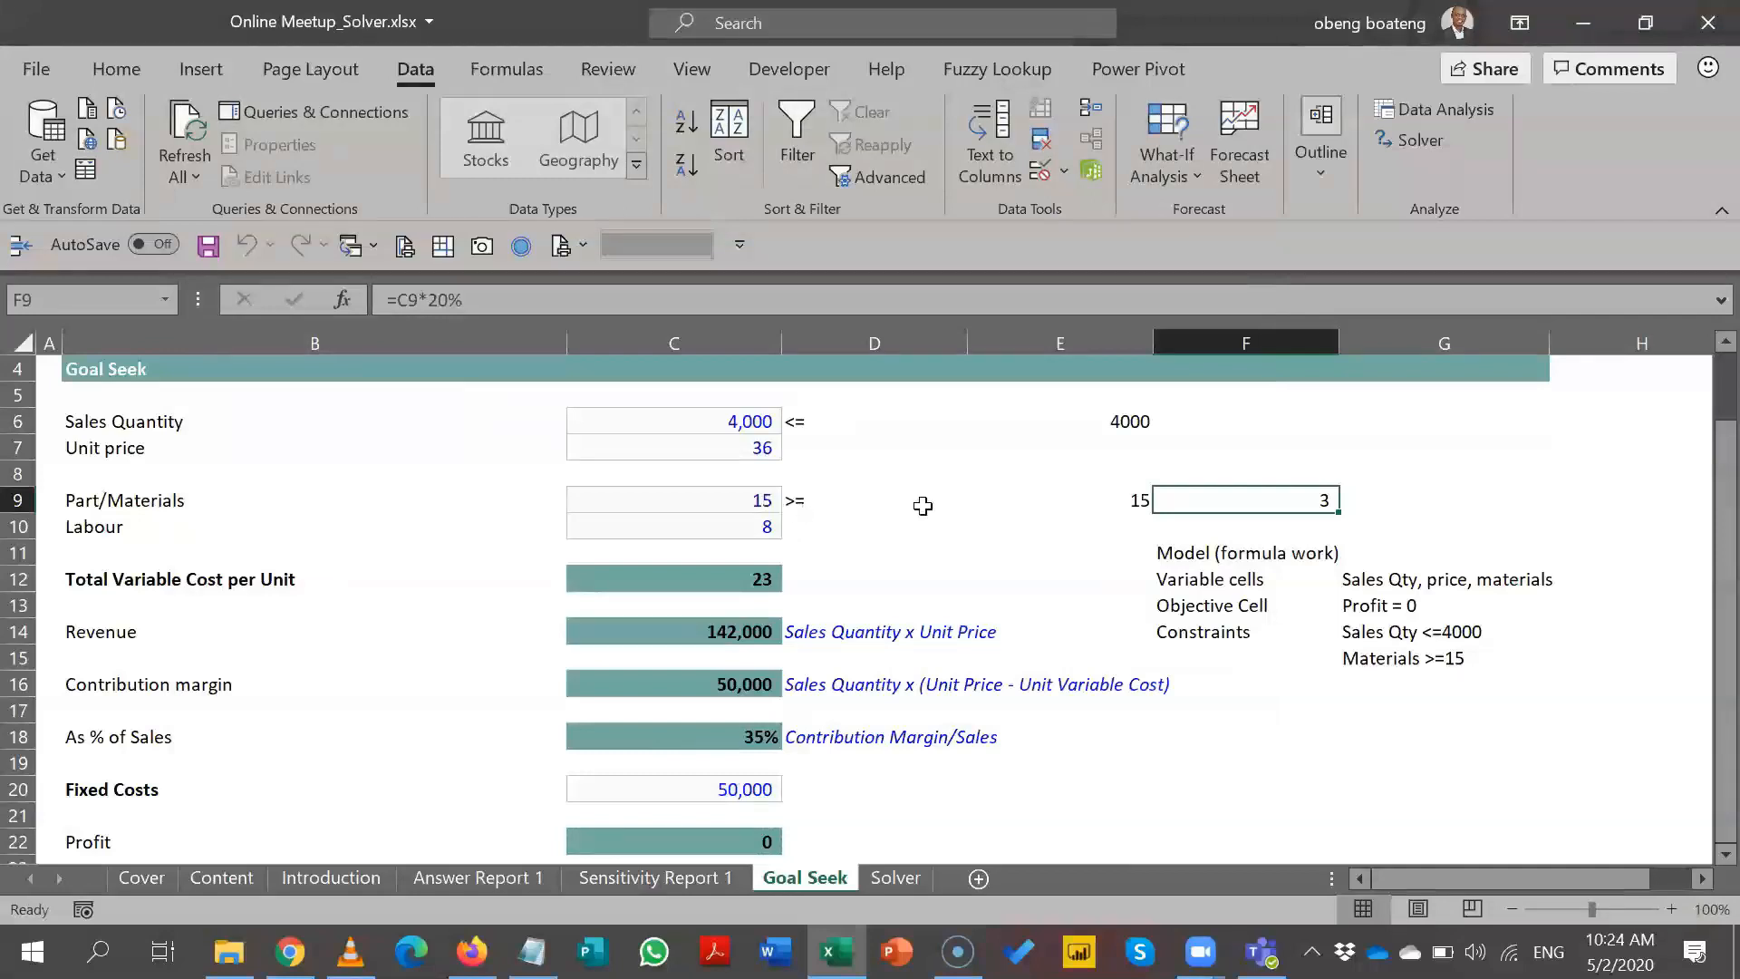
- Reopen Solver and change the materials constraint's operator so it reads $C$9 <= $F$9
left_click(1428, 138)
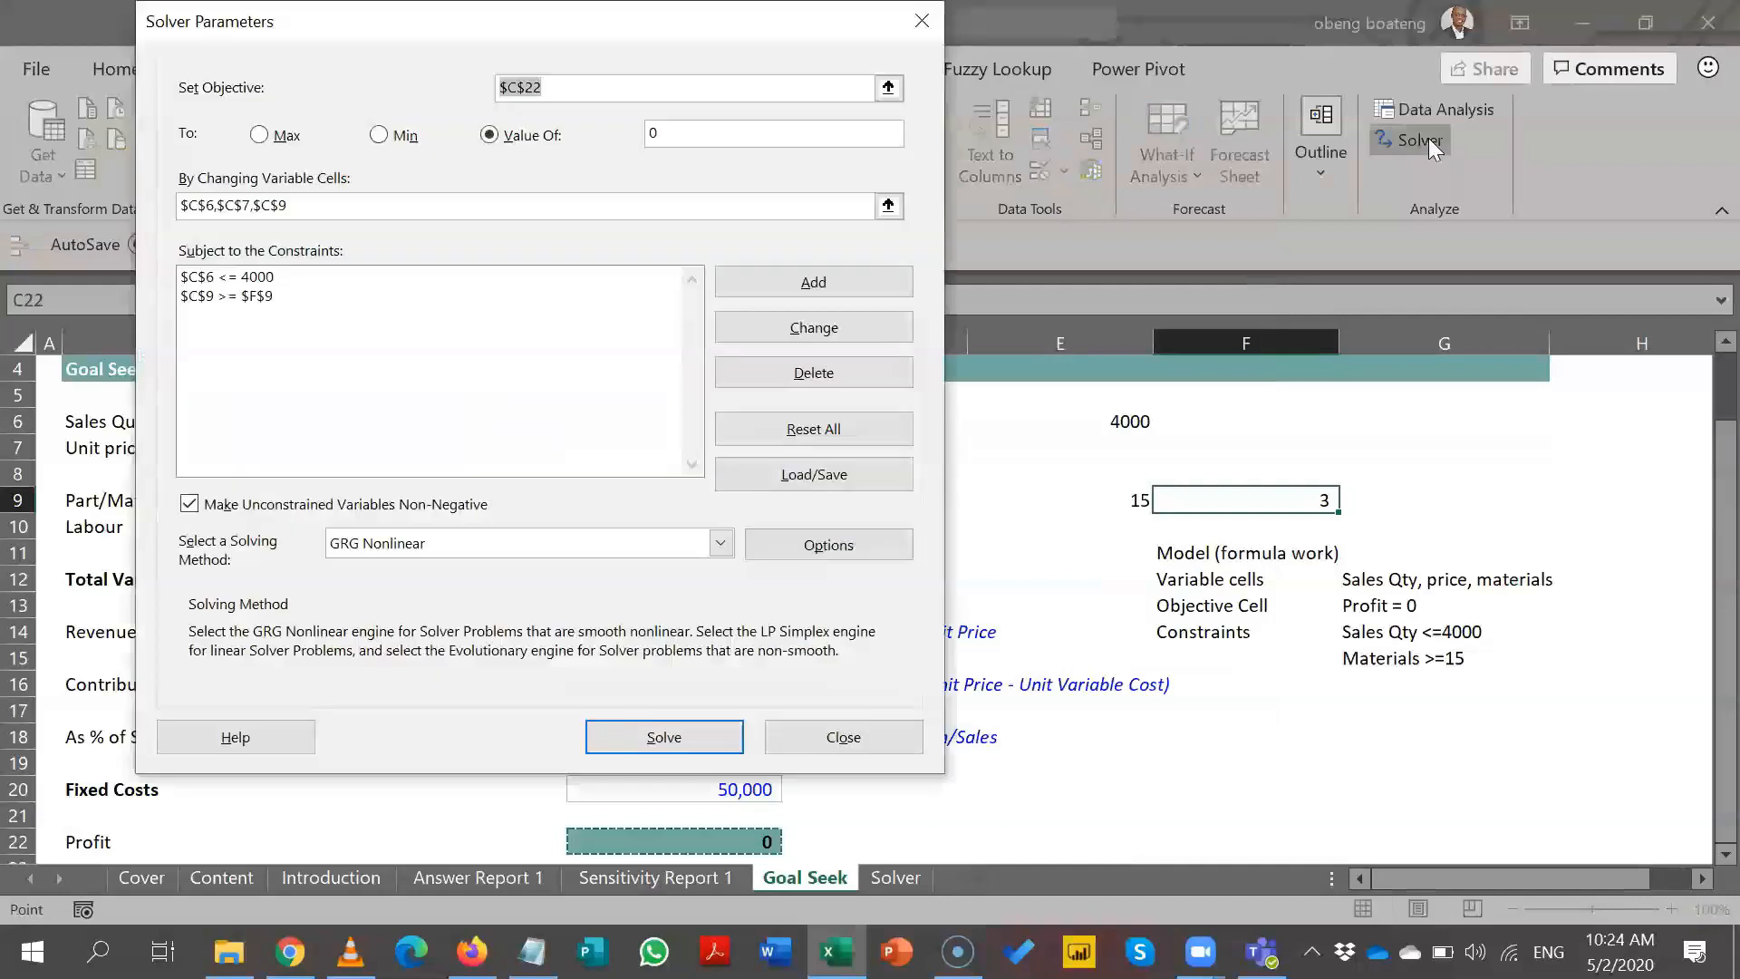
left_click(506, 299)
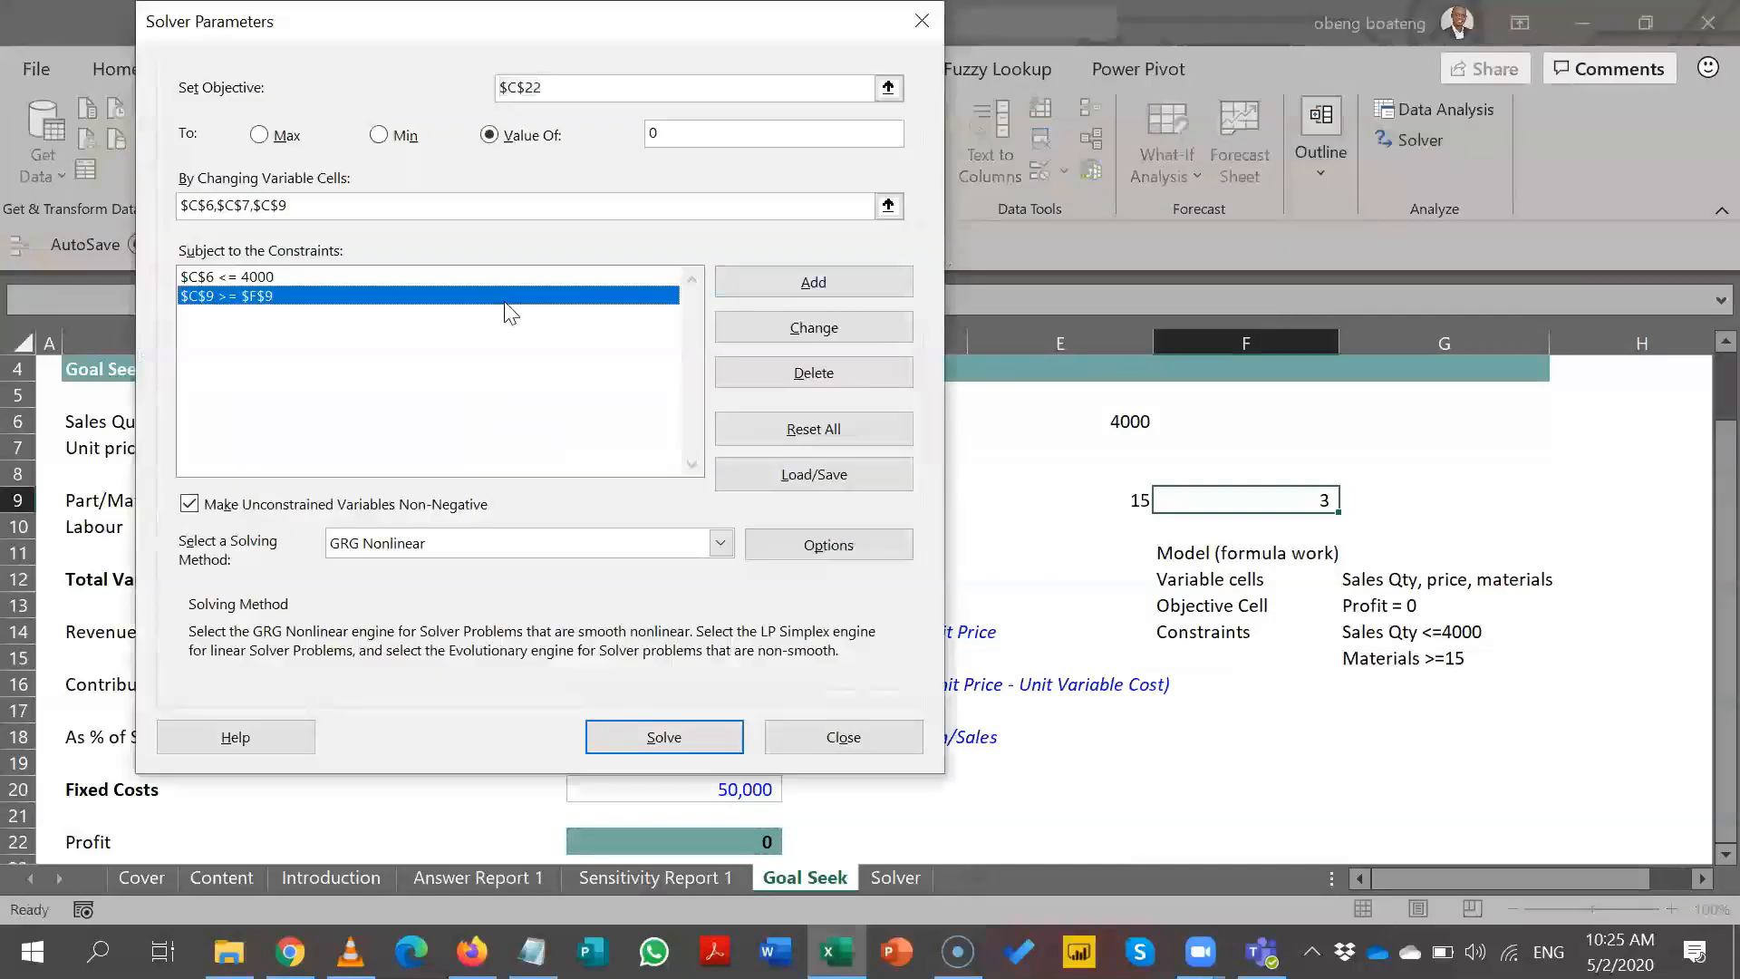
left_click(768, 325)
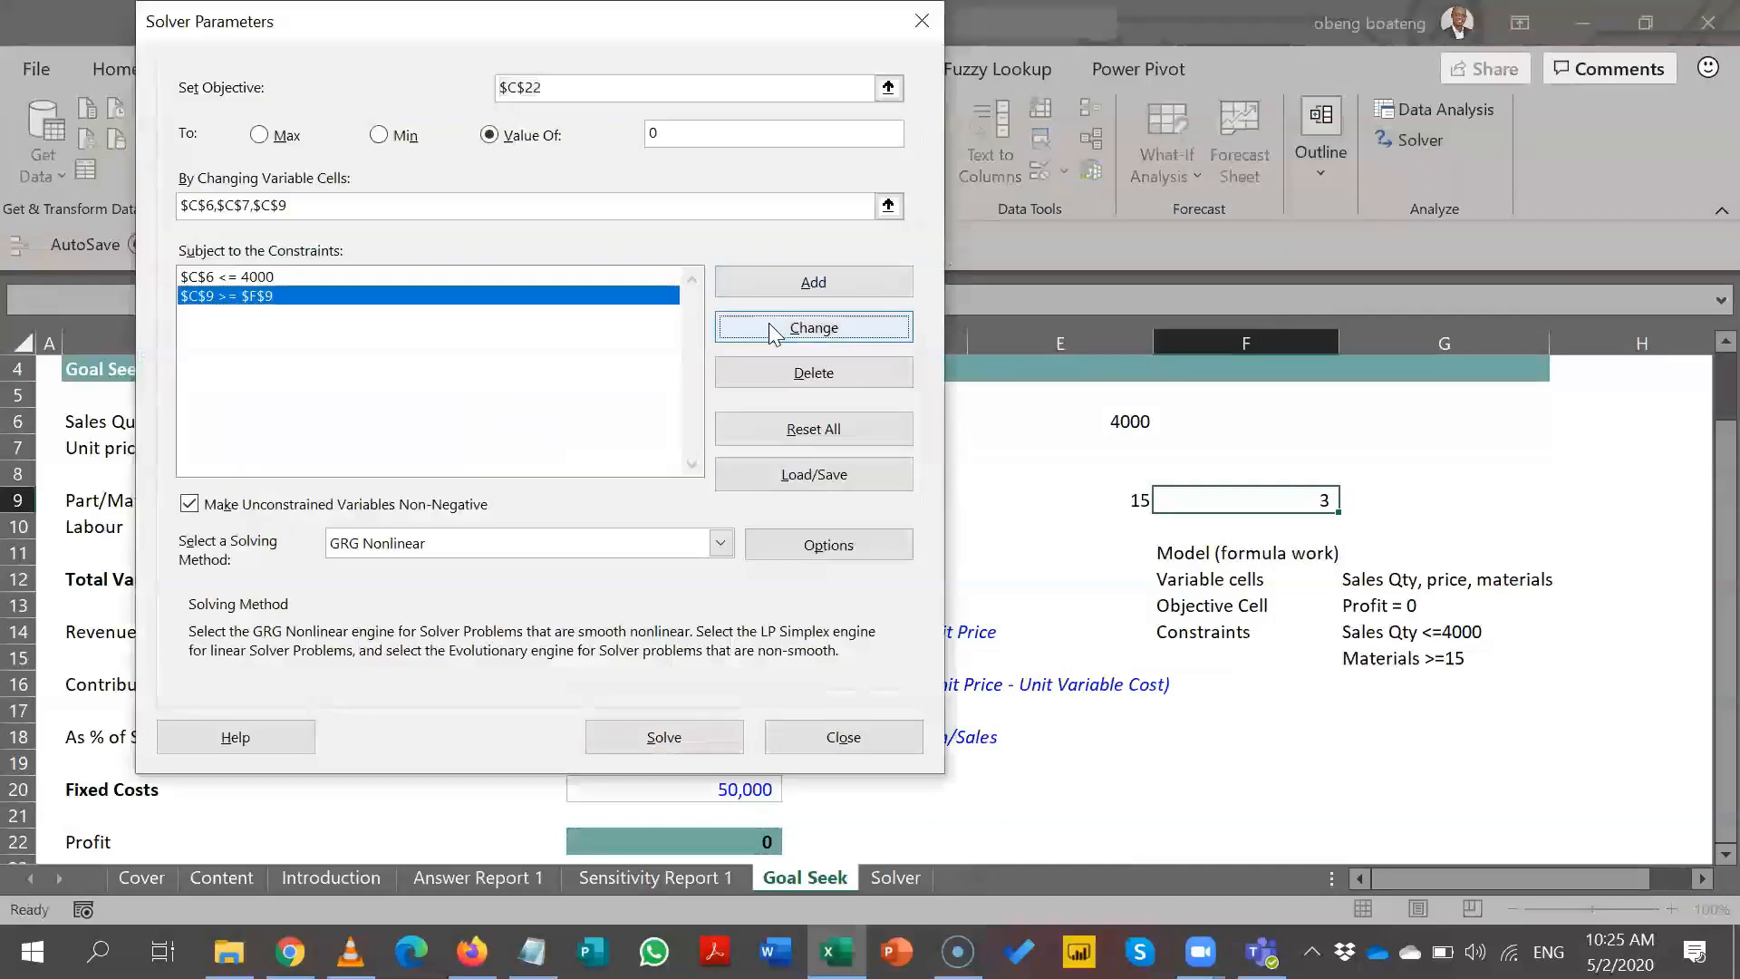
left_click(539, 397)
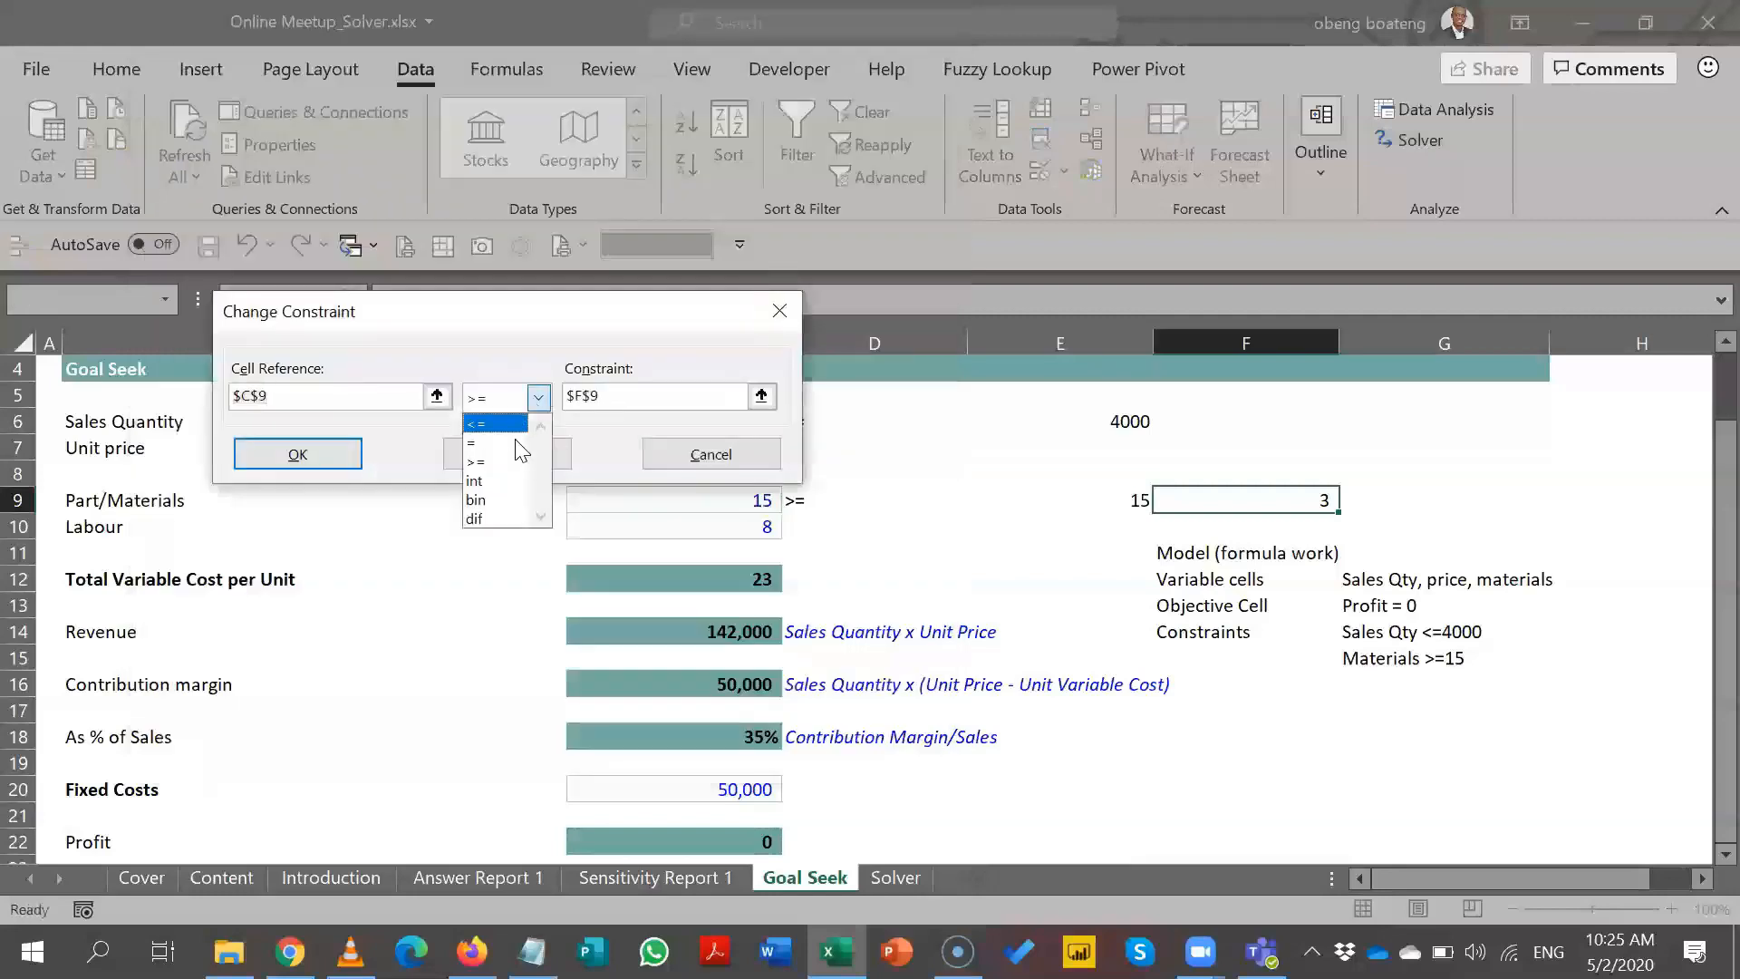
left_click(521, 423)
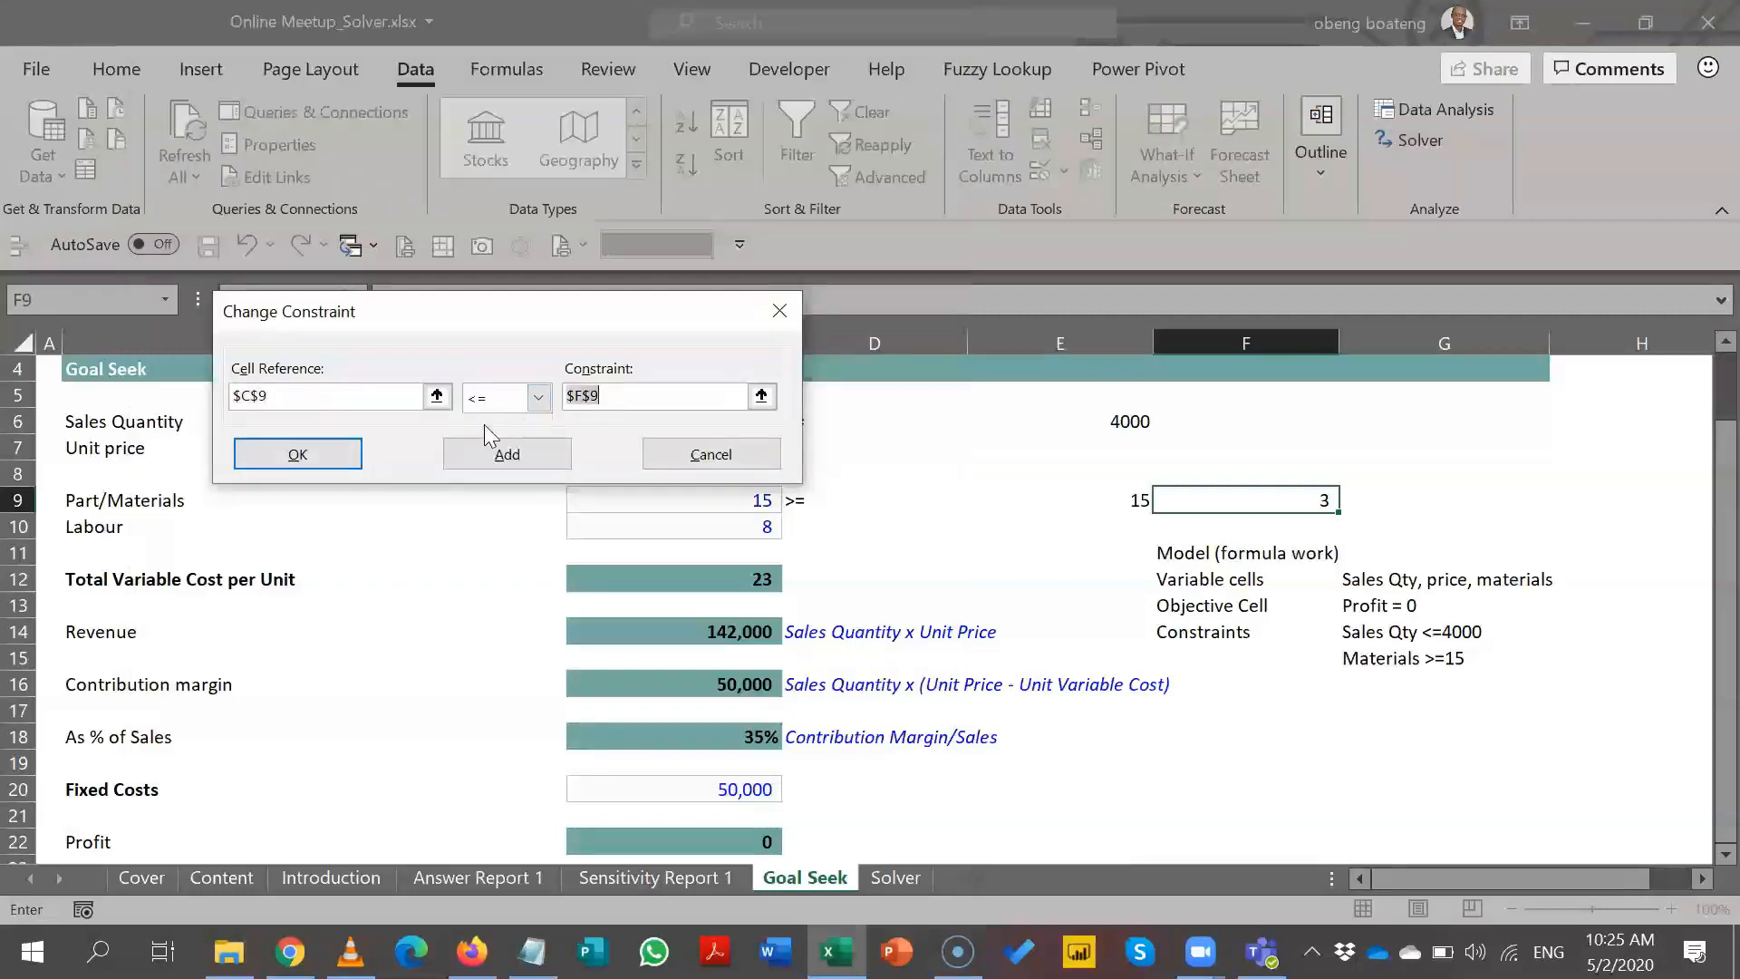
left_click(339, 455)
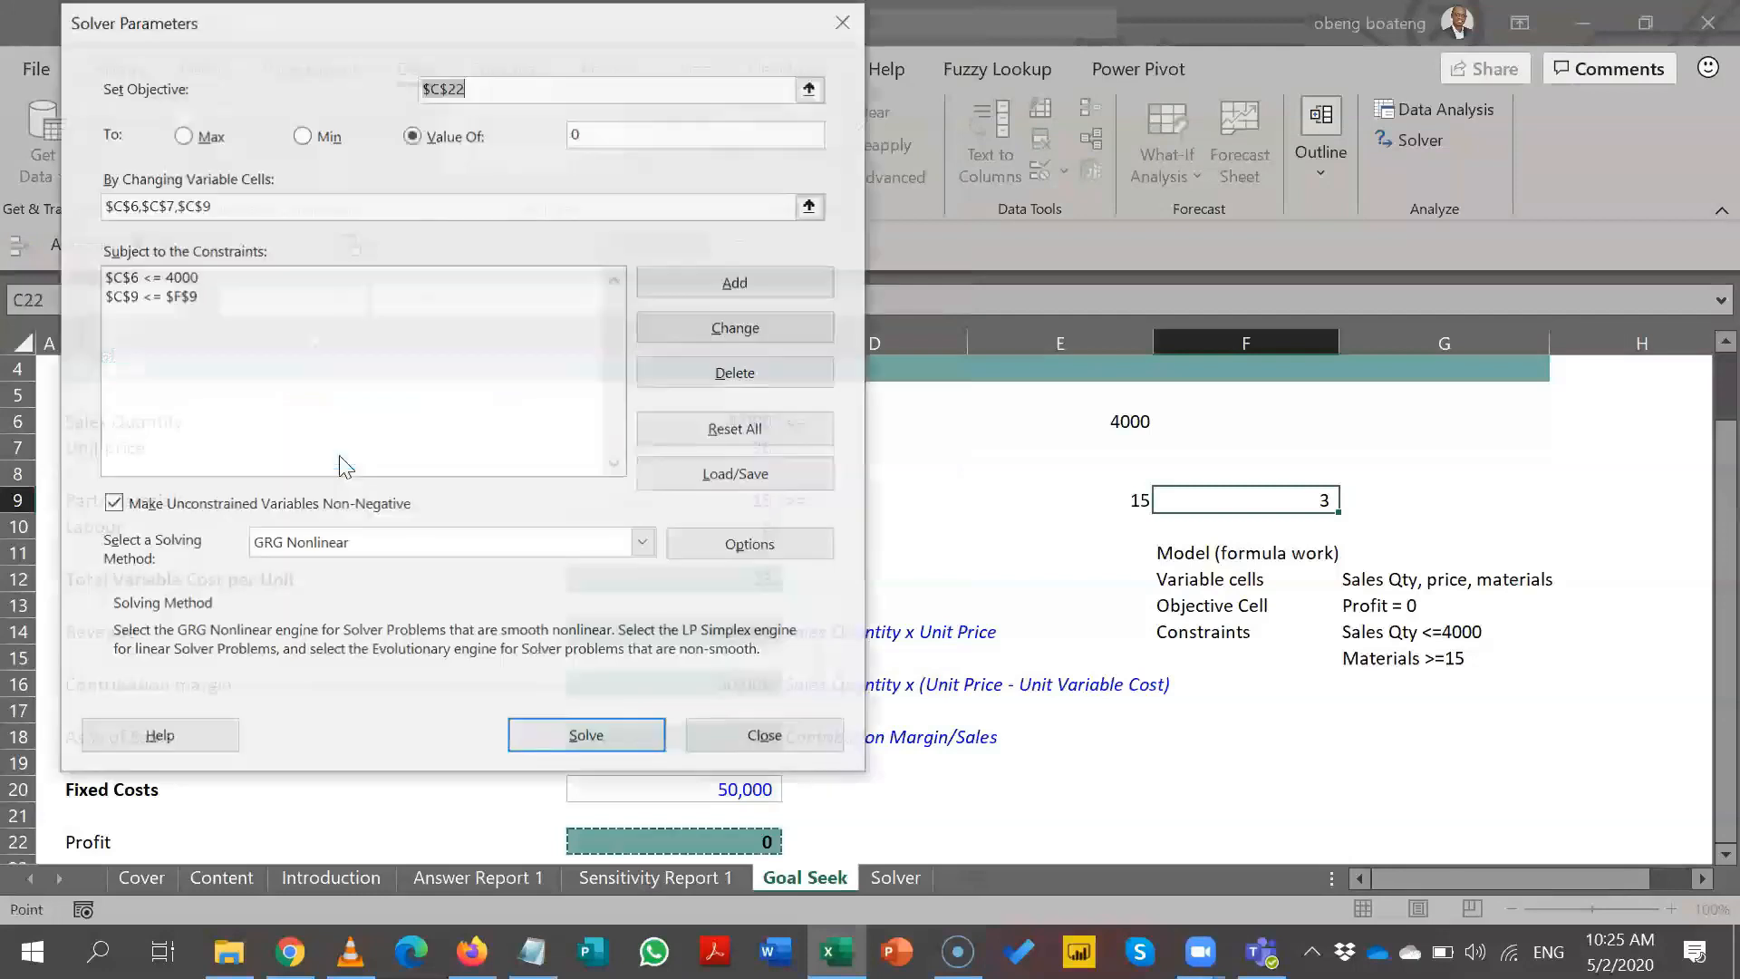
- Solve the model with the revised materials constraint, keep the Solver solution, and check the unit price, materials and F9 limit cells
left_click(533, 736)
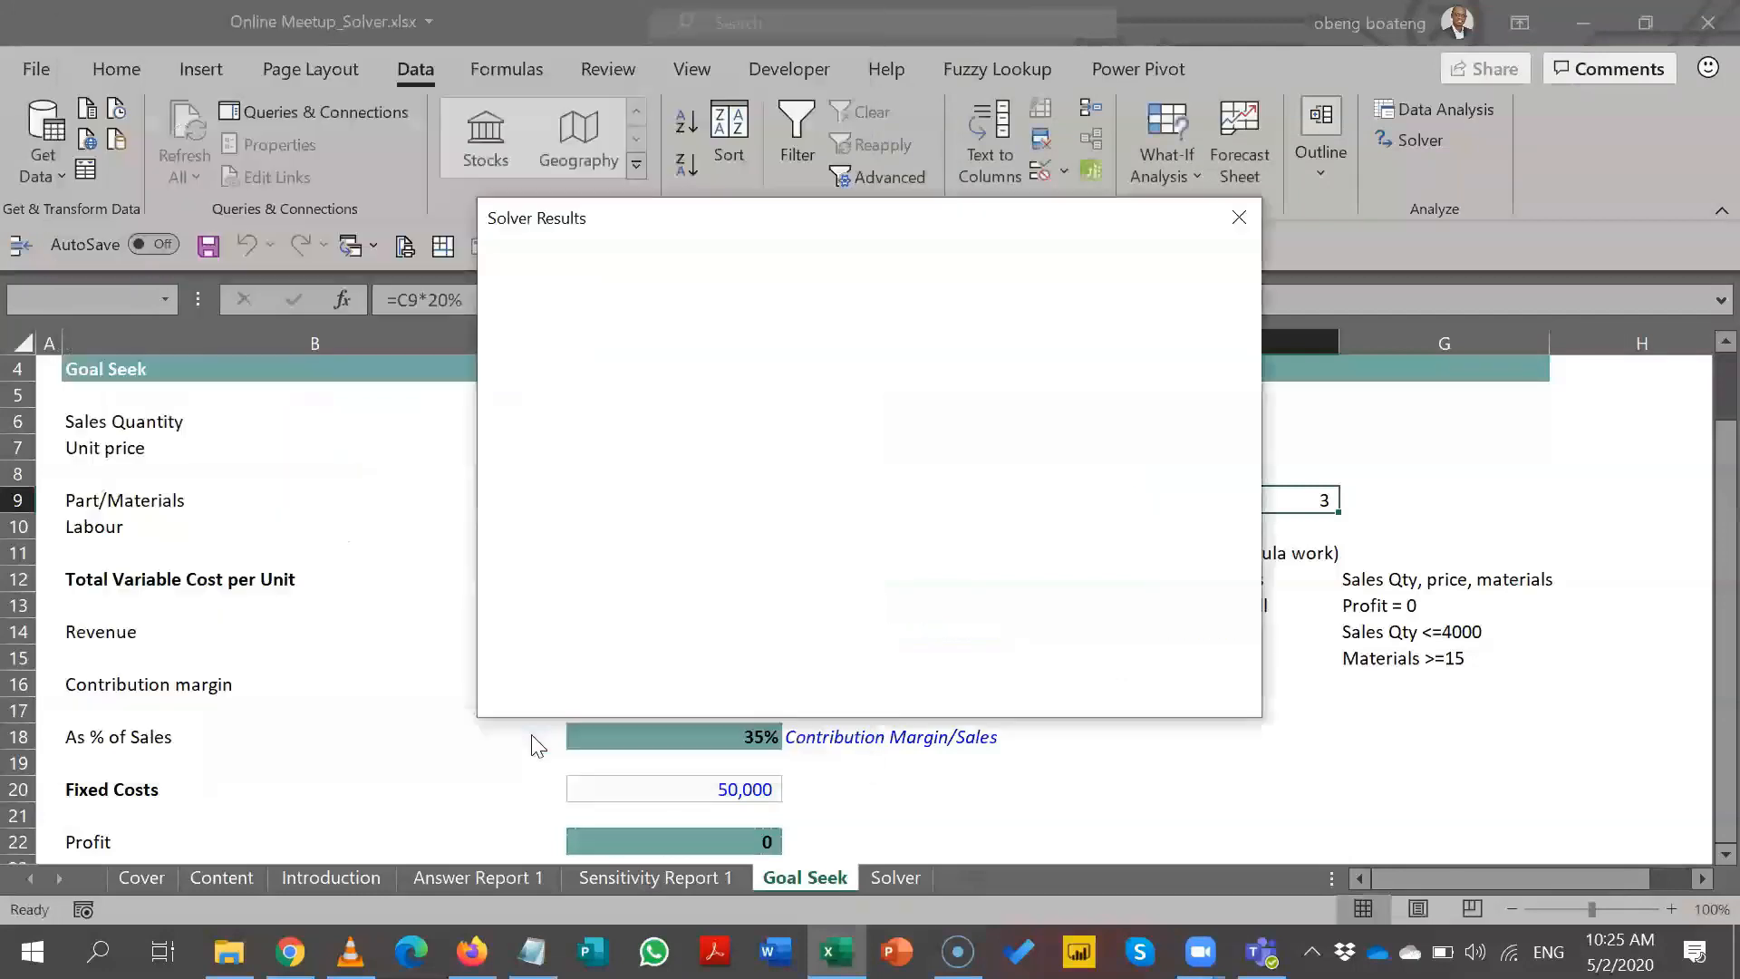
left_click(560, 529)
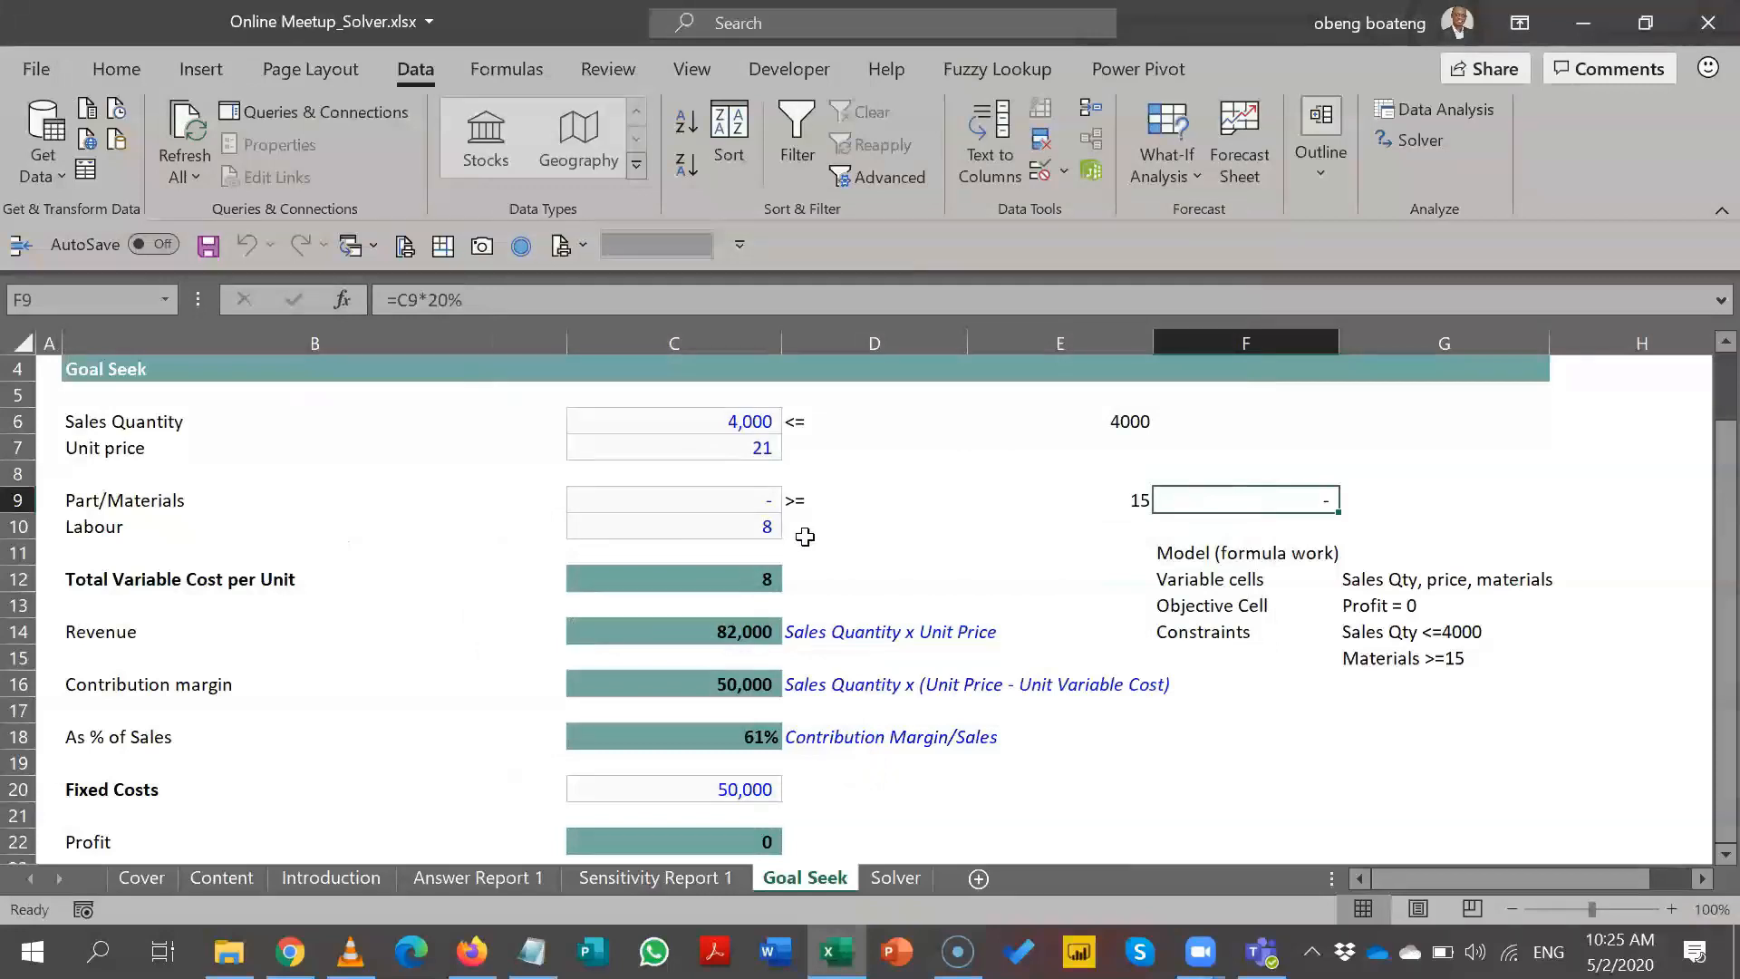
left_click(760, 445)
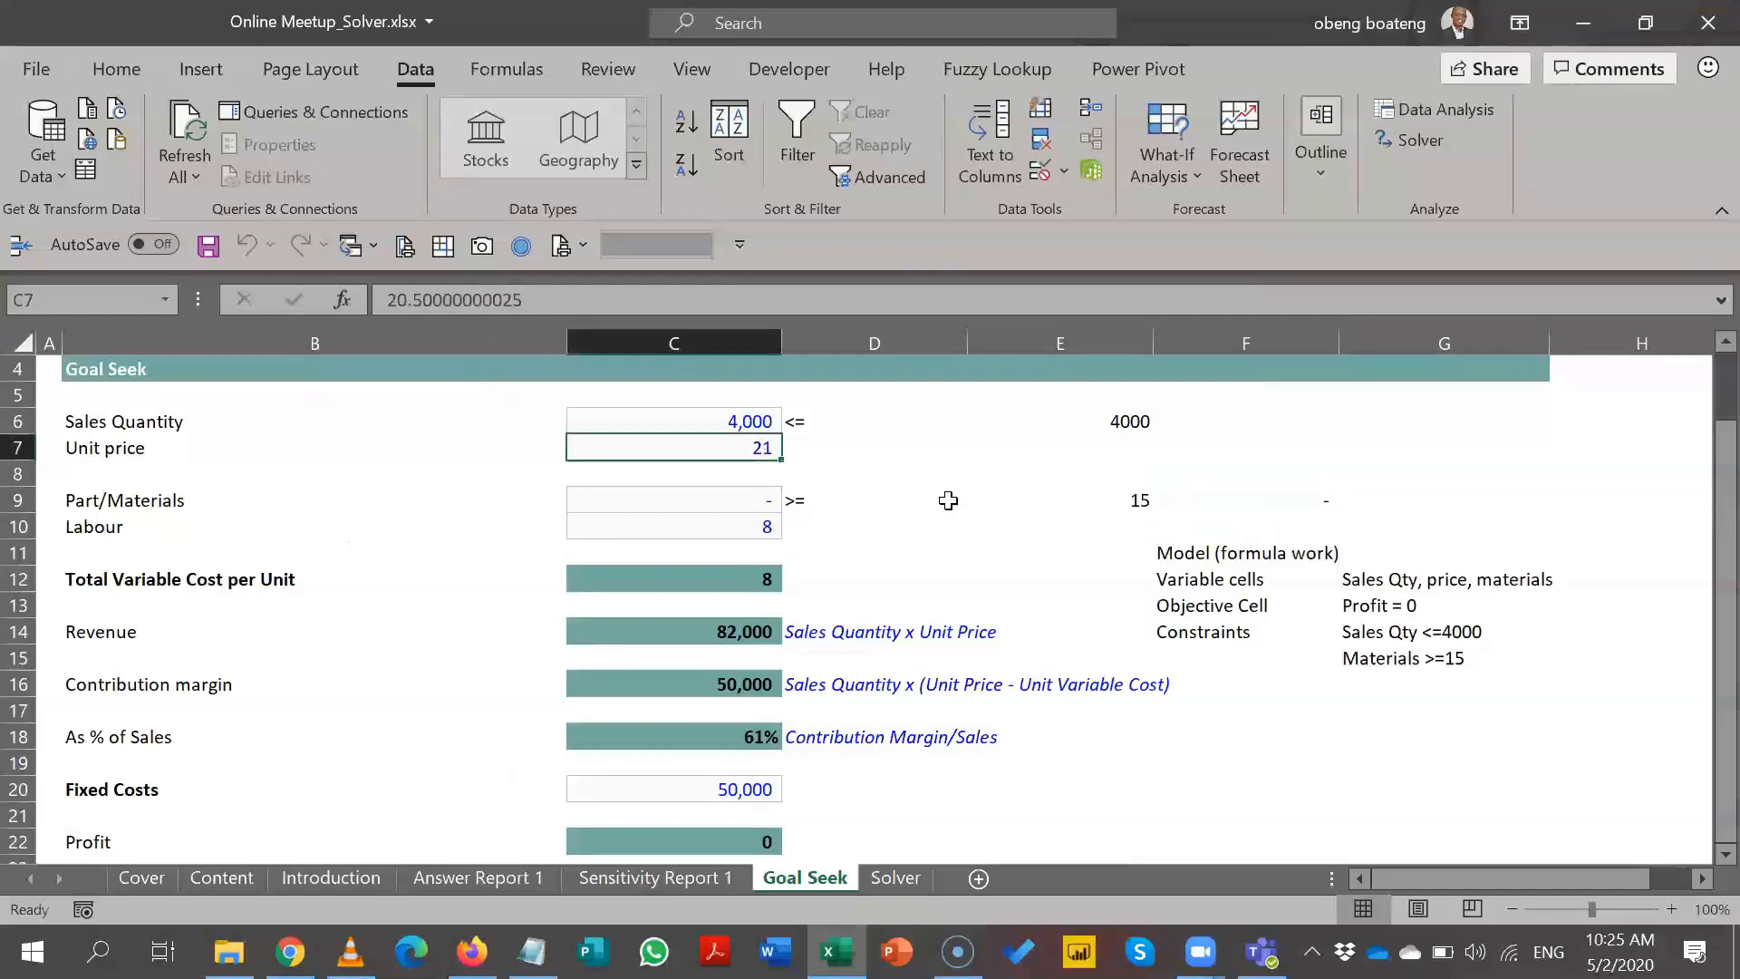
left_click(768, 510)
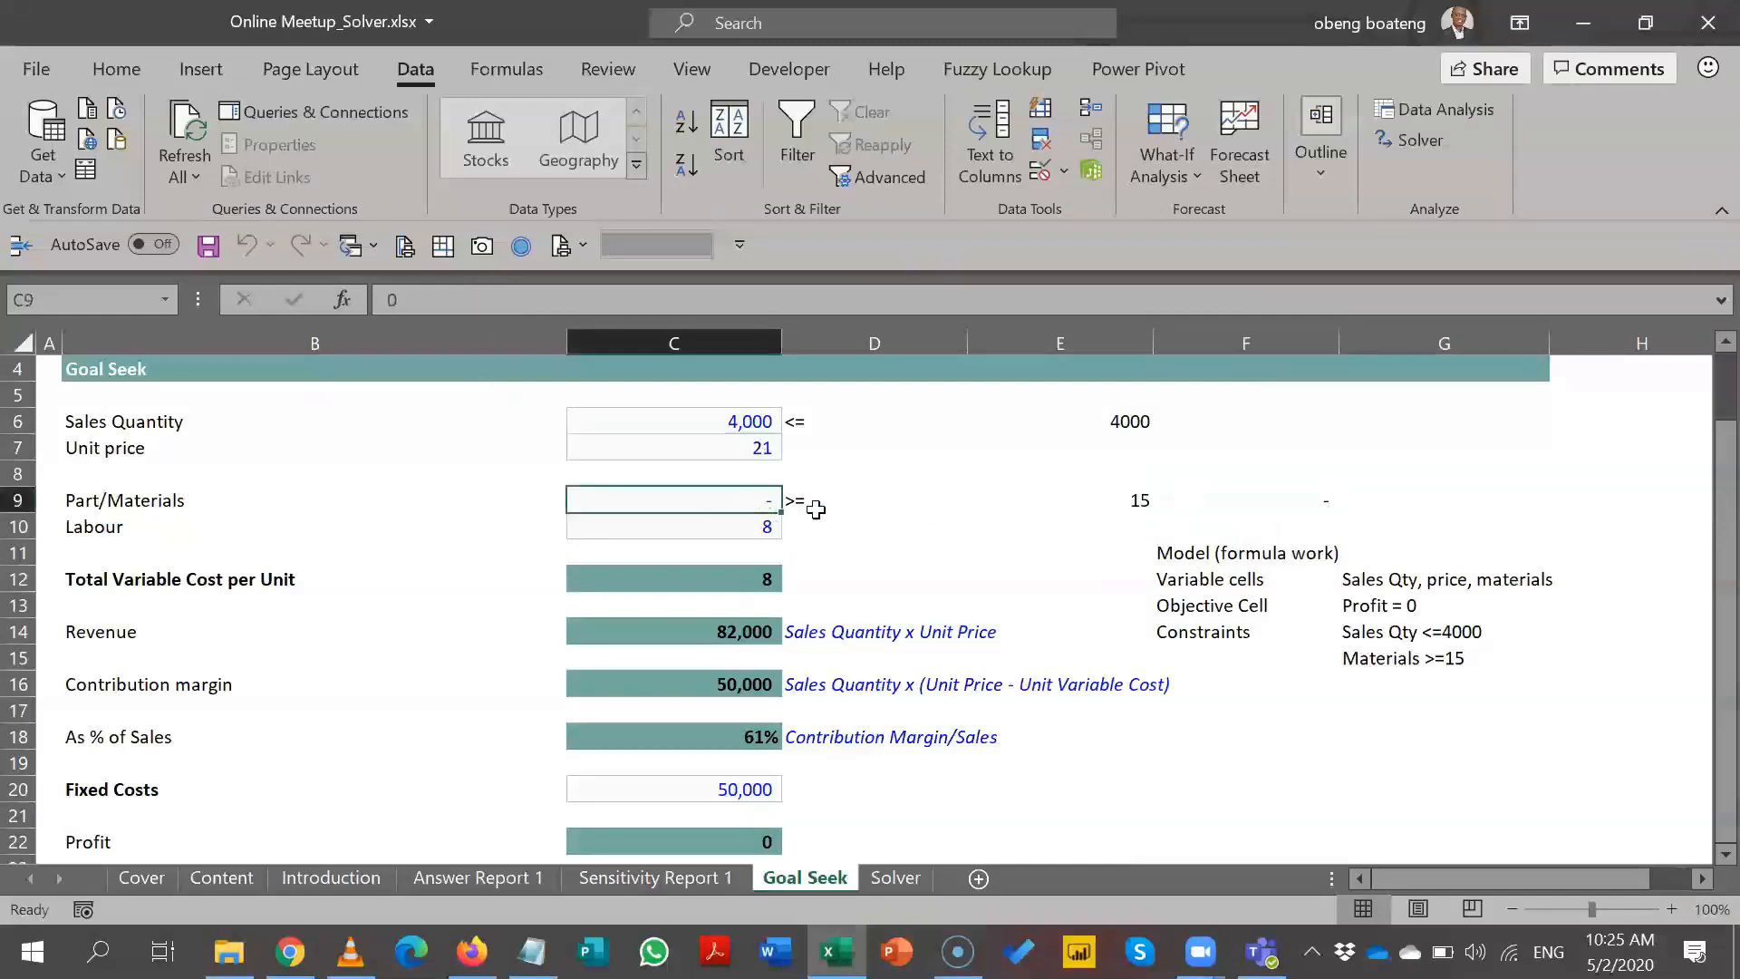
left_click(1278, 498)
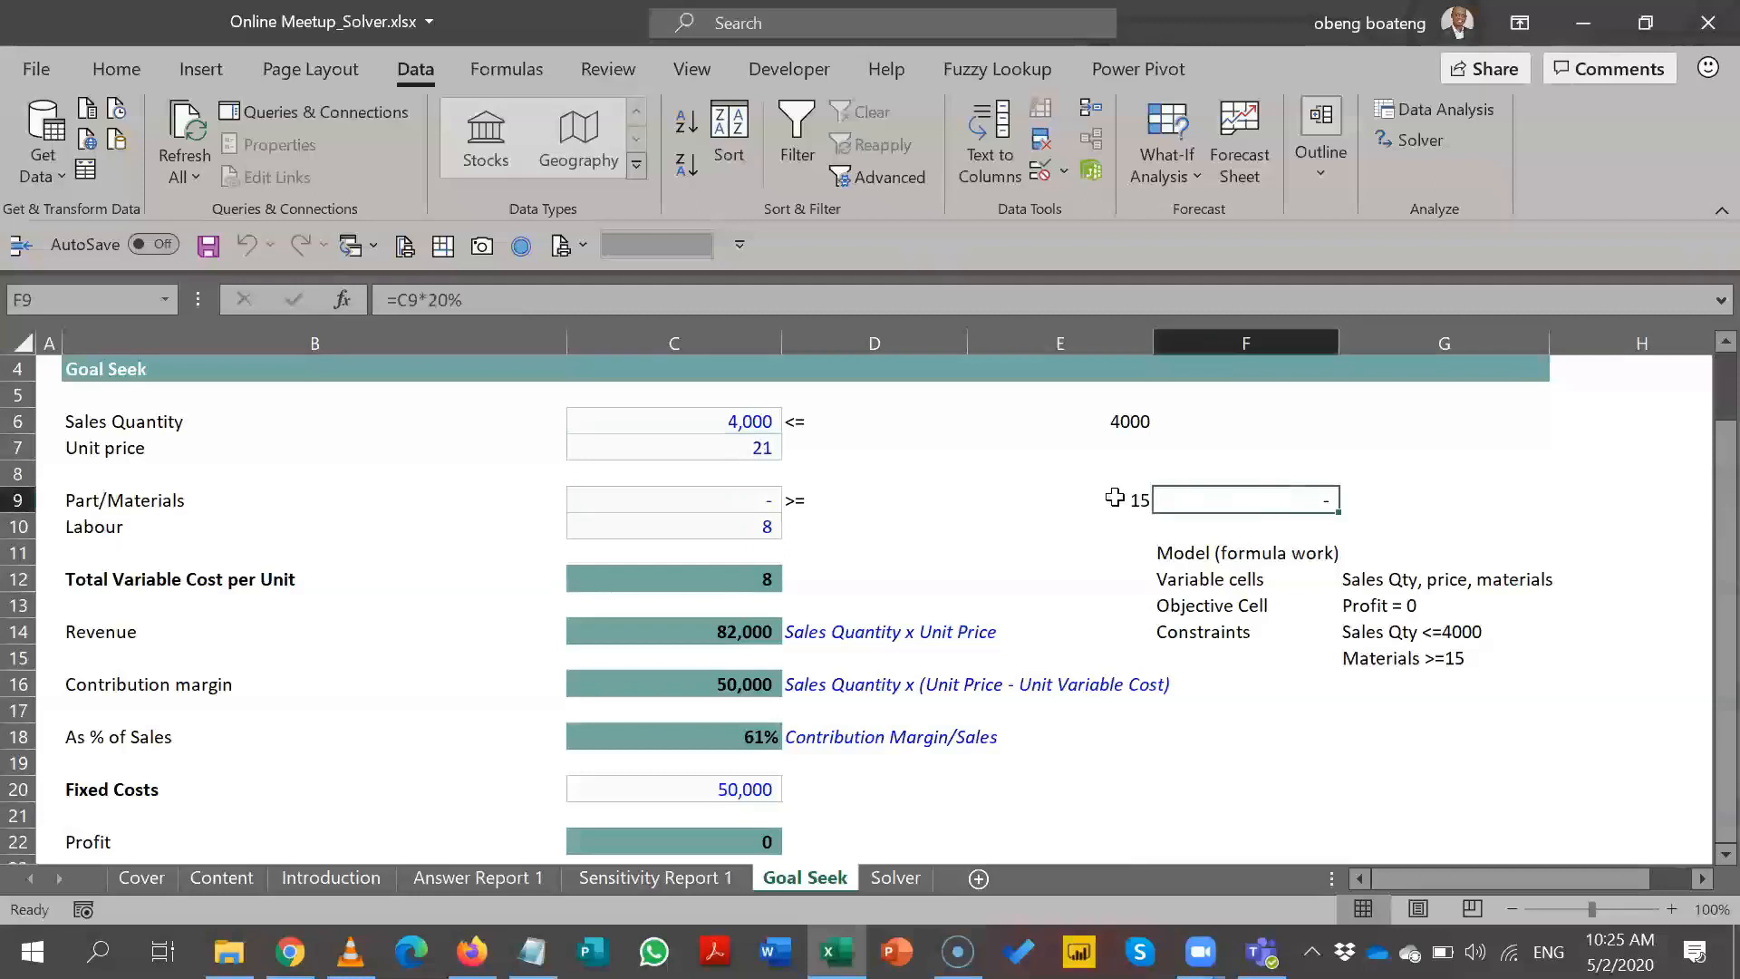
left_click(734, 503)
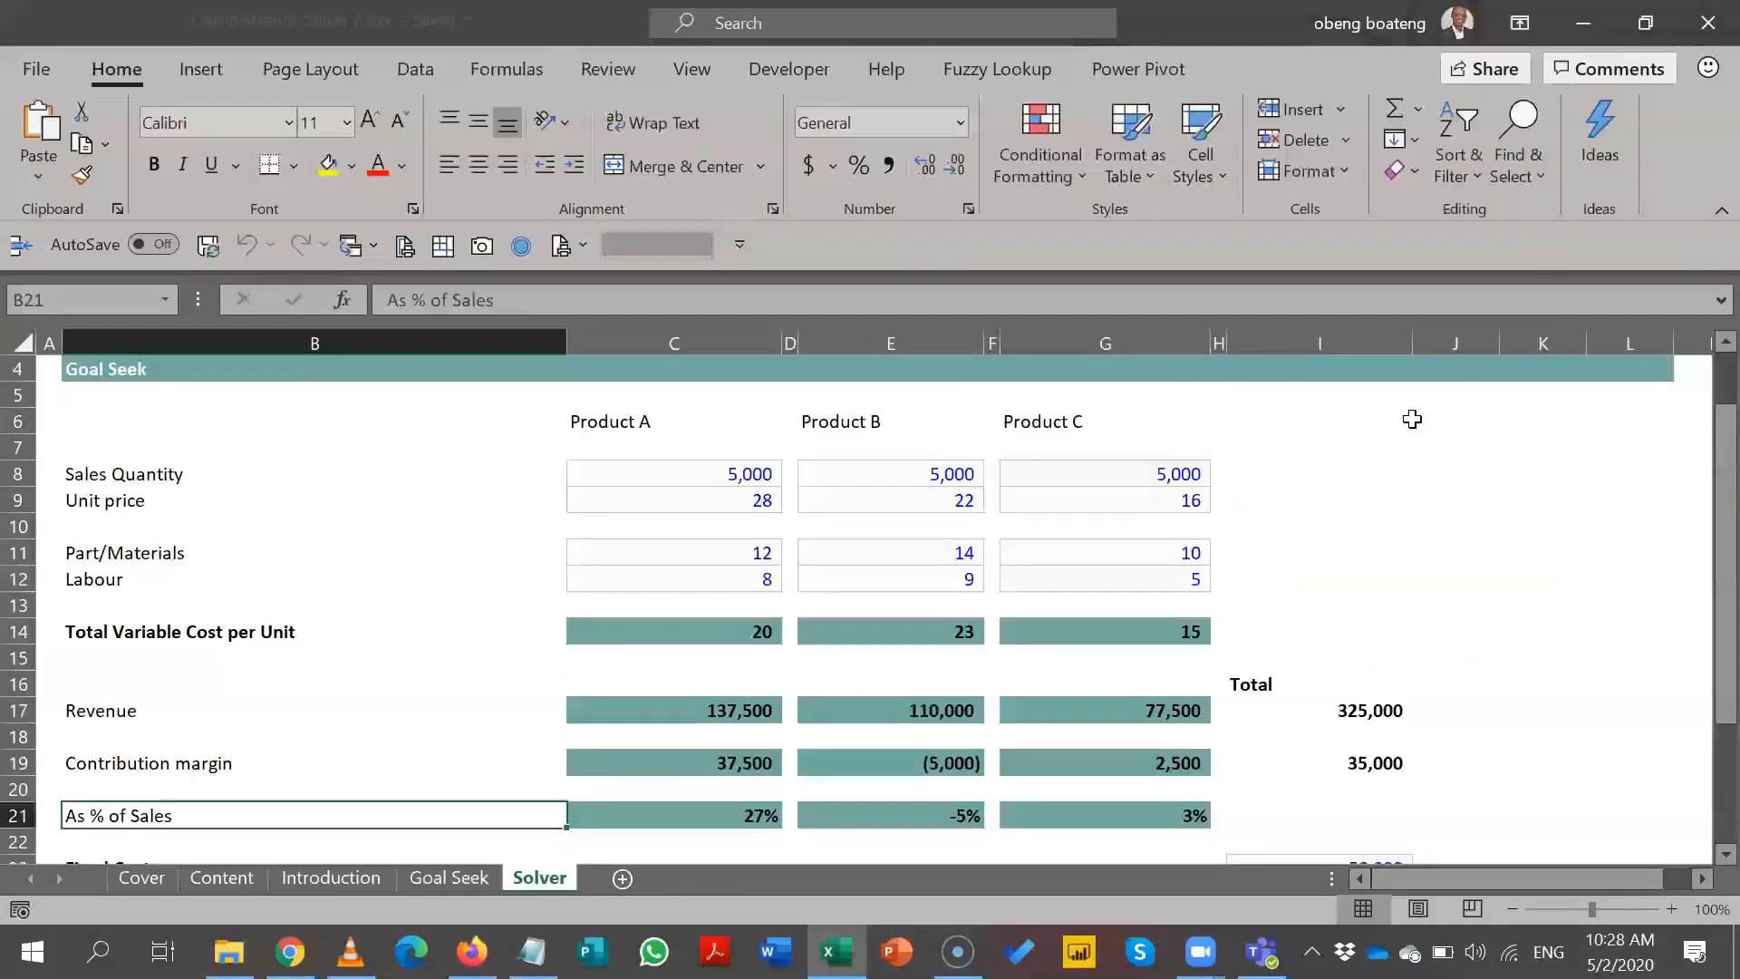
- Examine the Product A, B and C model on the Solver sheet, from sales quantities down to sales mix and total profit
left_click(1322, 599)
key("Down")
key("Down")
key("Down")
key("Down")
key("Down")
key("Down")
key("Down")
key("Down")
key("Down")
key("Down")
key("Down")
key("Down")
key("Down")
key("Down")
key("Down")
key("Down")
key("Down")
key("Down")
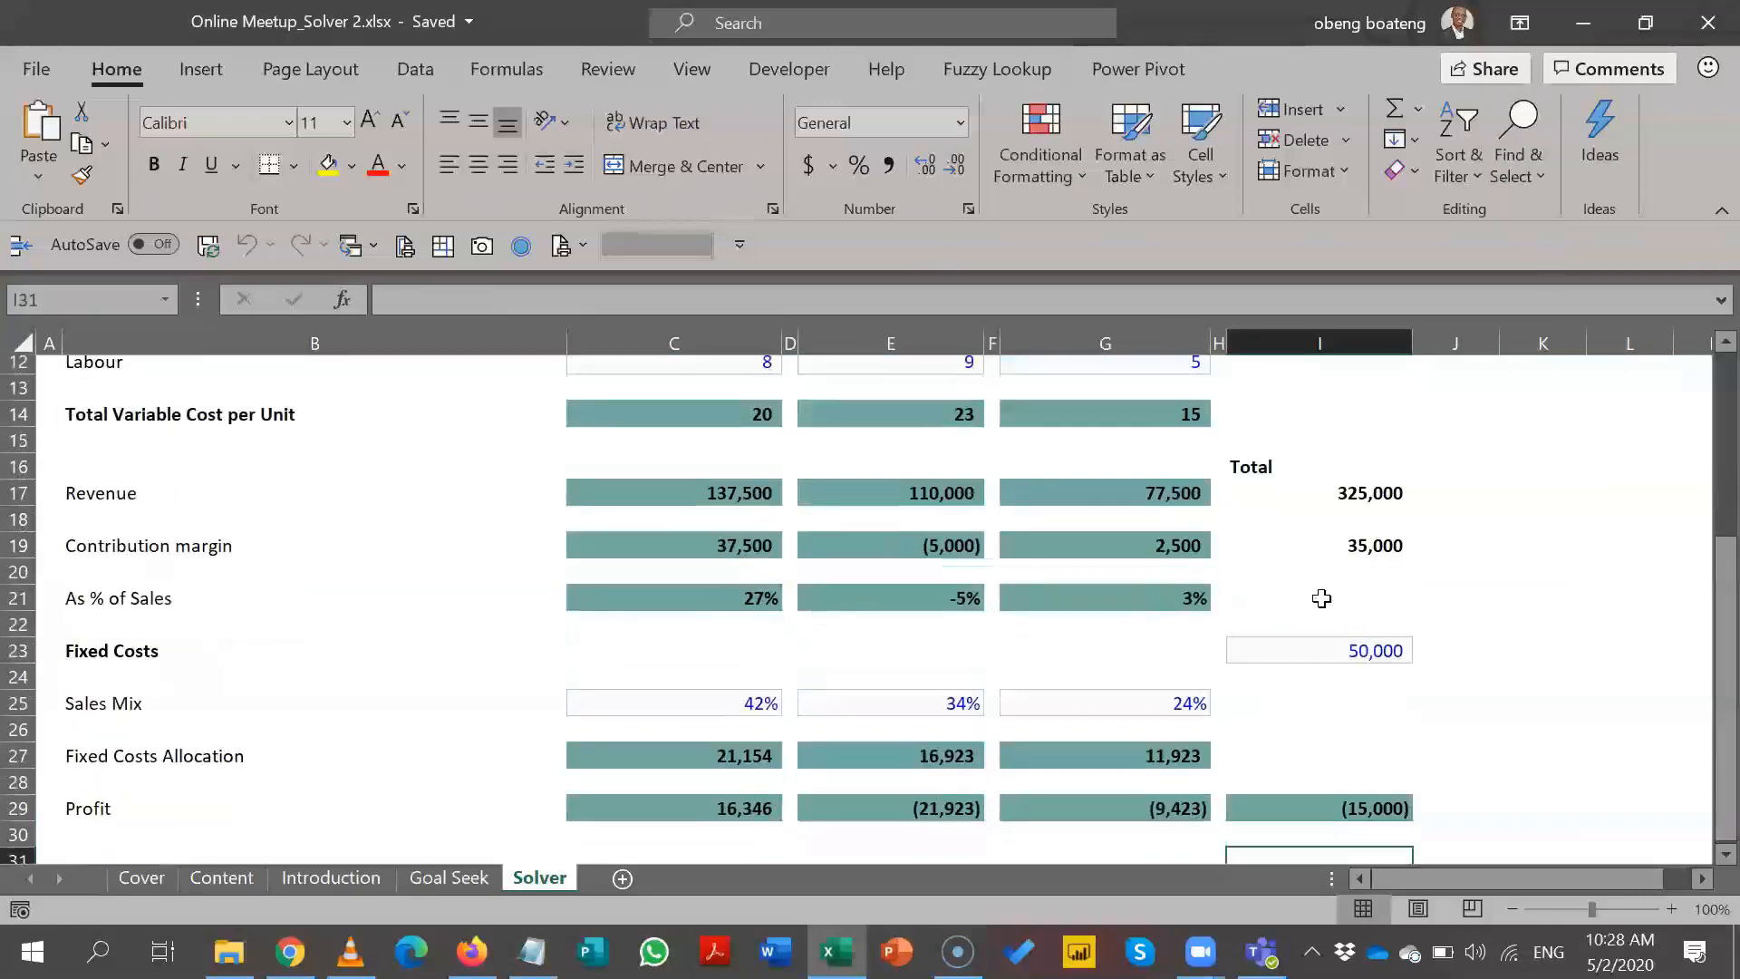
key("Down")
key("Down")
key("Up")
key("Up")
key("Up")
key("Up")
key("Up")
key("Up")
key("Up")
key("Up")
key("Up")
key("Up")
key("Up")
key("Up")
key("Up")
key("Up")
key("Up")
key("Up")
key("Up")
key("Up")
key("Up")
key("Up")
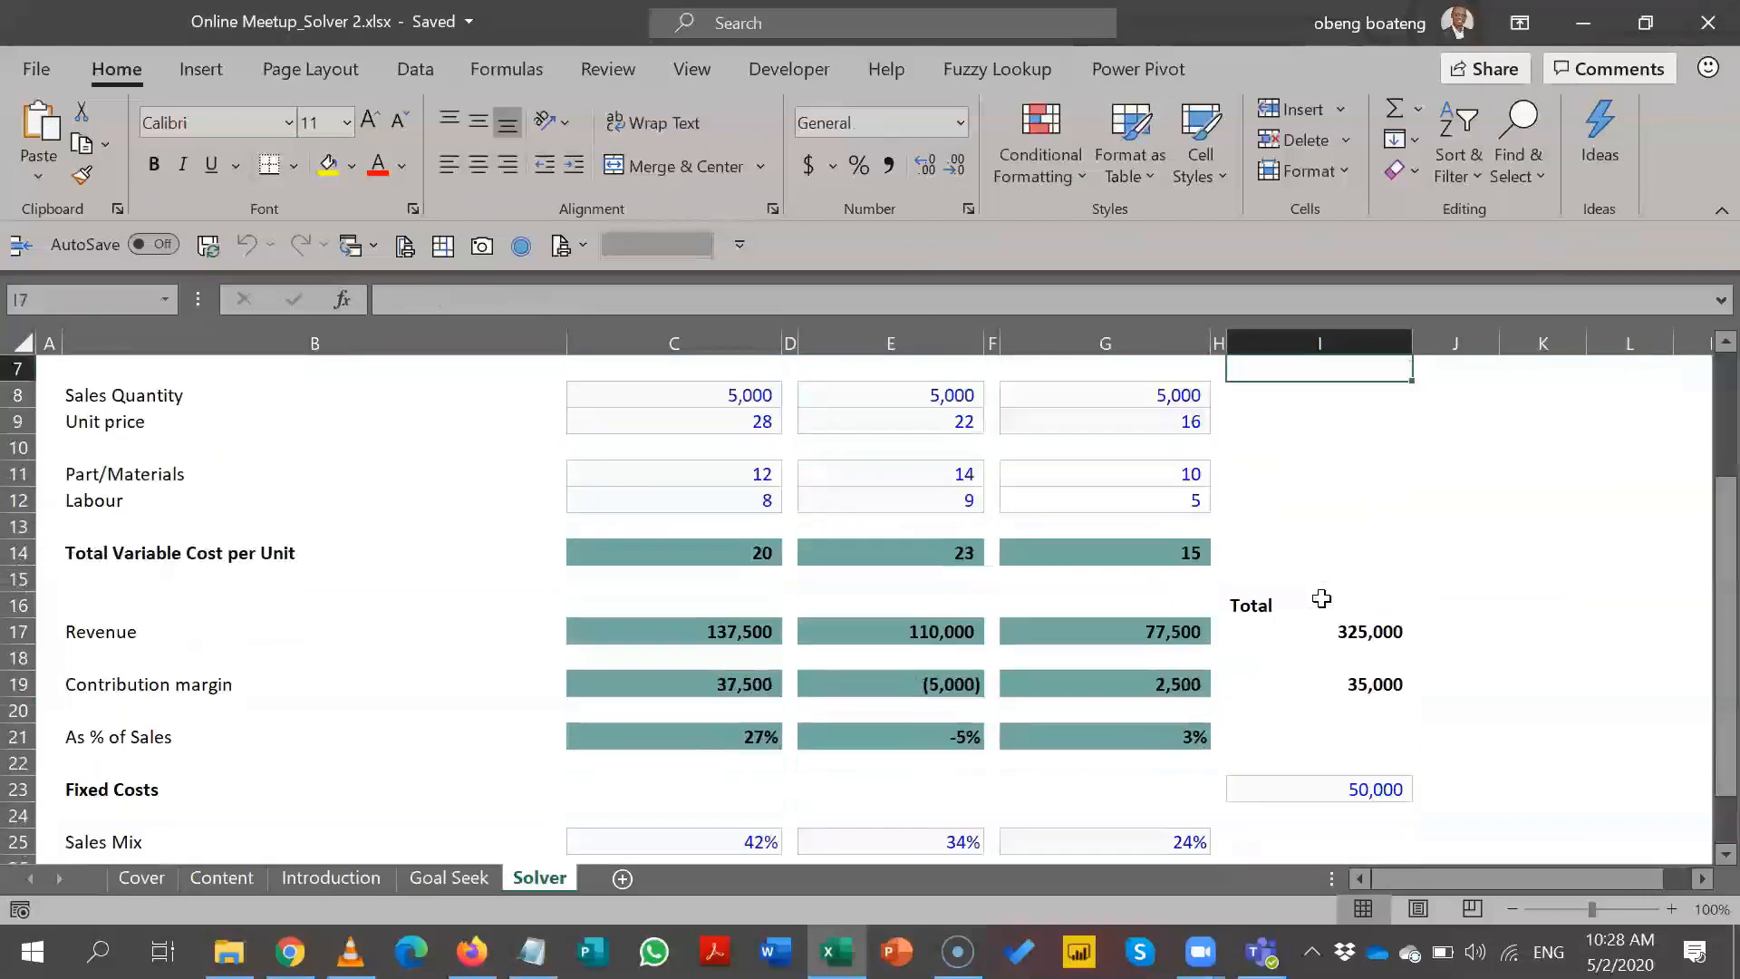
key("Up")
key("Up")
key("Up")
key("Up")
key("Up")
key("Up")
key("Down")
key("Down")
key("Down")
key("Down")
key("Down")
key("Down")
key("Down")
key("Down")
key("Down")
key("Down")
key("Down")
key("Down")
key("Down")
key("Down")
key("Down")
key("Down")
key("Down")
key("Down")
key("Down")
key("Down")
key("Down")
key("Down")
key("Down")
key("Down")
key("Down")
key("Down")
key("Down")
key("Down")
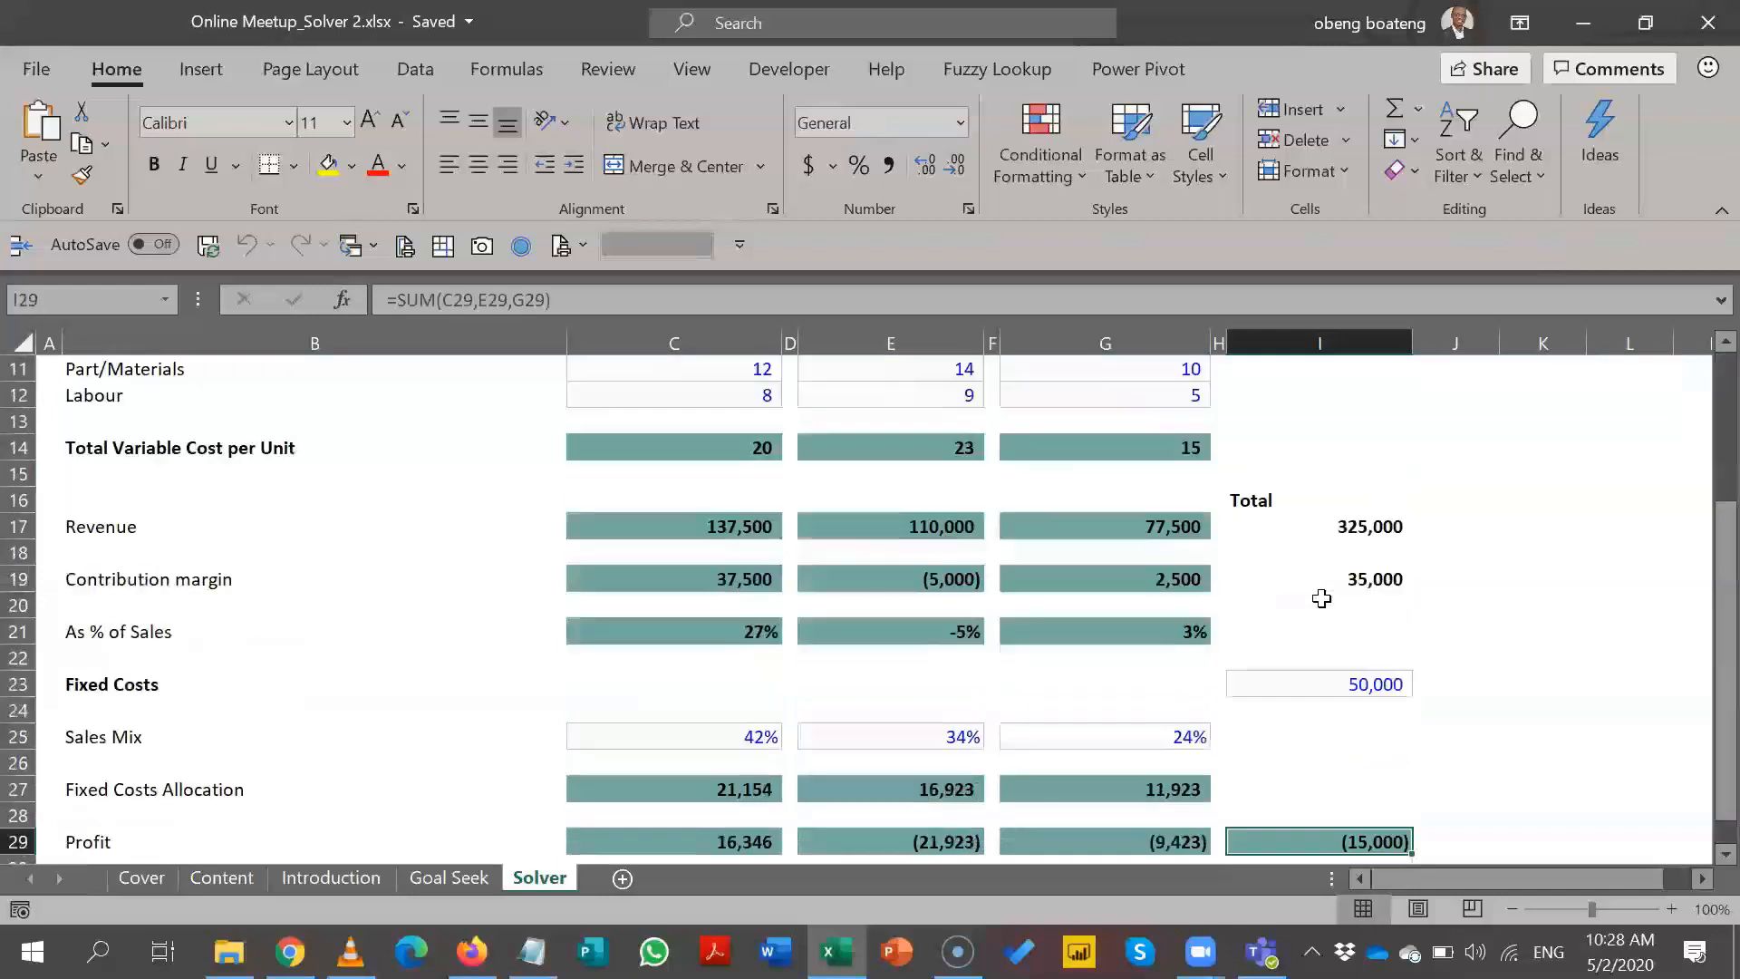
key("Down")
key("Down")
key("Down")
key("Up")
key("Up")
key("Up")
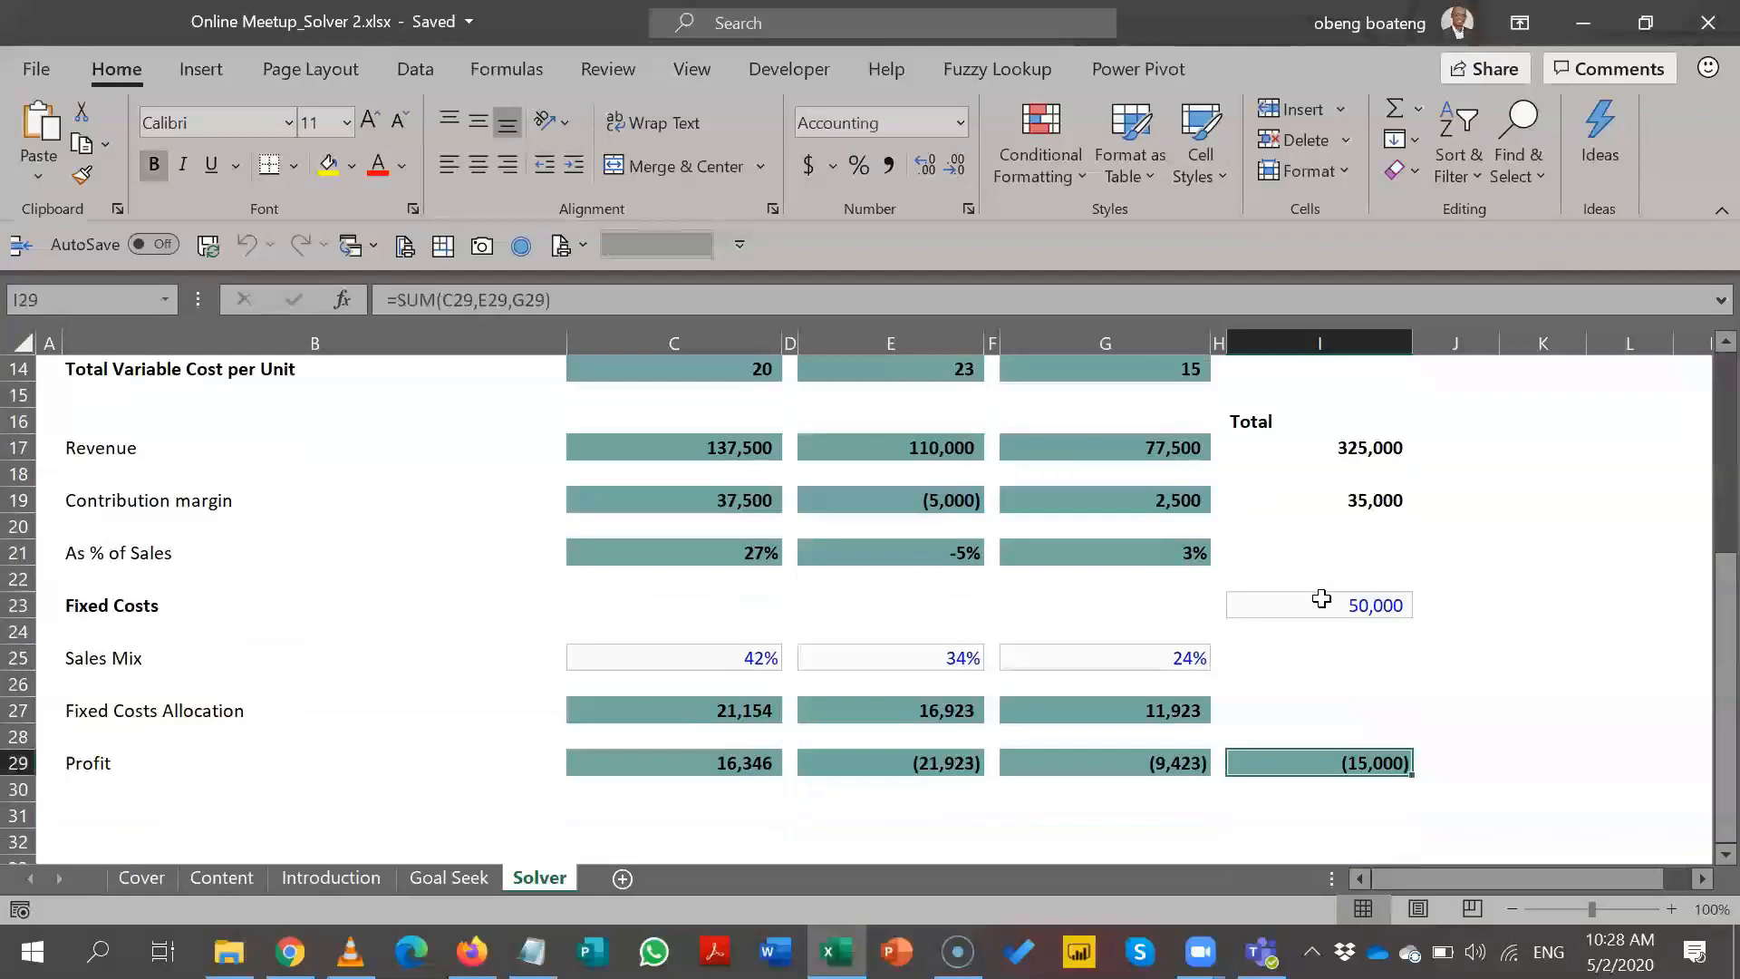
- Examine the Profit row across Products A, B and C, and the total column up to the top of the sheet
key("Left")
key("Left")
key("Left")
key("Left")
key("Left")
key("Left")
key("Left")
key("Right")
key("Right")
key("Right")
key("Right")
key("Right")
key("Right")
key("Right")
key("Up")
key("Up")
key("Up")
key("Up")
key("Up")
key("Up")
key("Up")
key("Up")
key("Up")
key("Up")
key("Up")
key("Up")
key("Up")
key("Up")
key("Up")
key("Up")
key("Up")
key("Up")
key("Up")
key("Up")
key("Down")
key("Down")
key("Down")
key("Down")
key("Down")
key("Down")
key("Down")
key("Down")
key("Down")
key("Down")
key("Down")
key("Down")
key("Down")
key("Down")
key("Down")
key("Down")
key("Down")
key("Down")
key("Down")
key("Down")
key("Up")
key("Up")
key("Up")
key("Up")
key("Up")
key("Up")
key("Up")
key("Up")
key("Up")
key("Up")
key("Up")
key("Up")
key("Up")
key("Up")
key("Up")
key("Up")
key("Up")
key("Up")
key("Up")
key("Up")
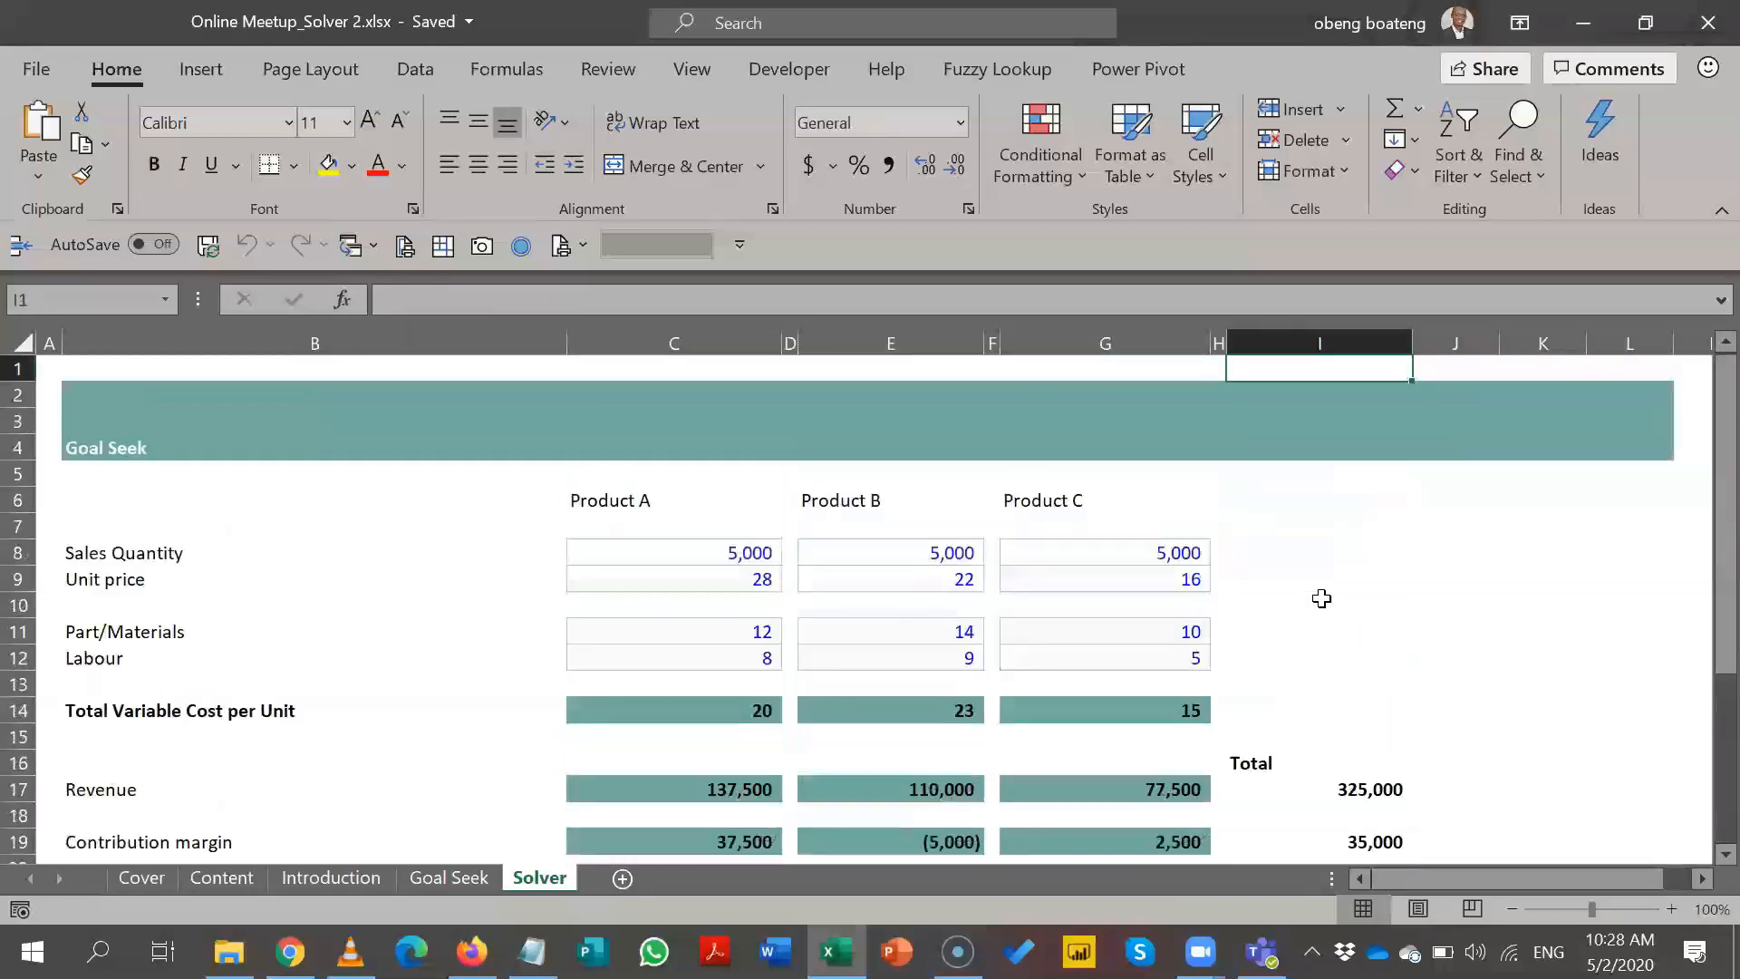
- Examine the products' unit price, sales quantity, materials and labour inputs, and the variable cost and revenue formulas in C14 and E17
left_click(735, 577)
left_click(861, 573)
left_click(1090, 552)
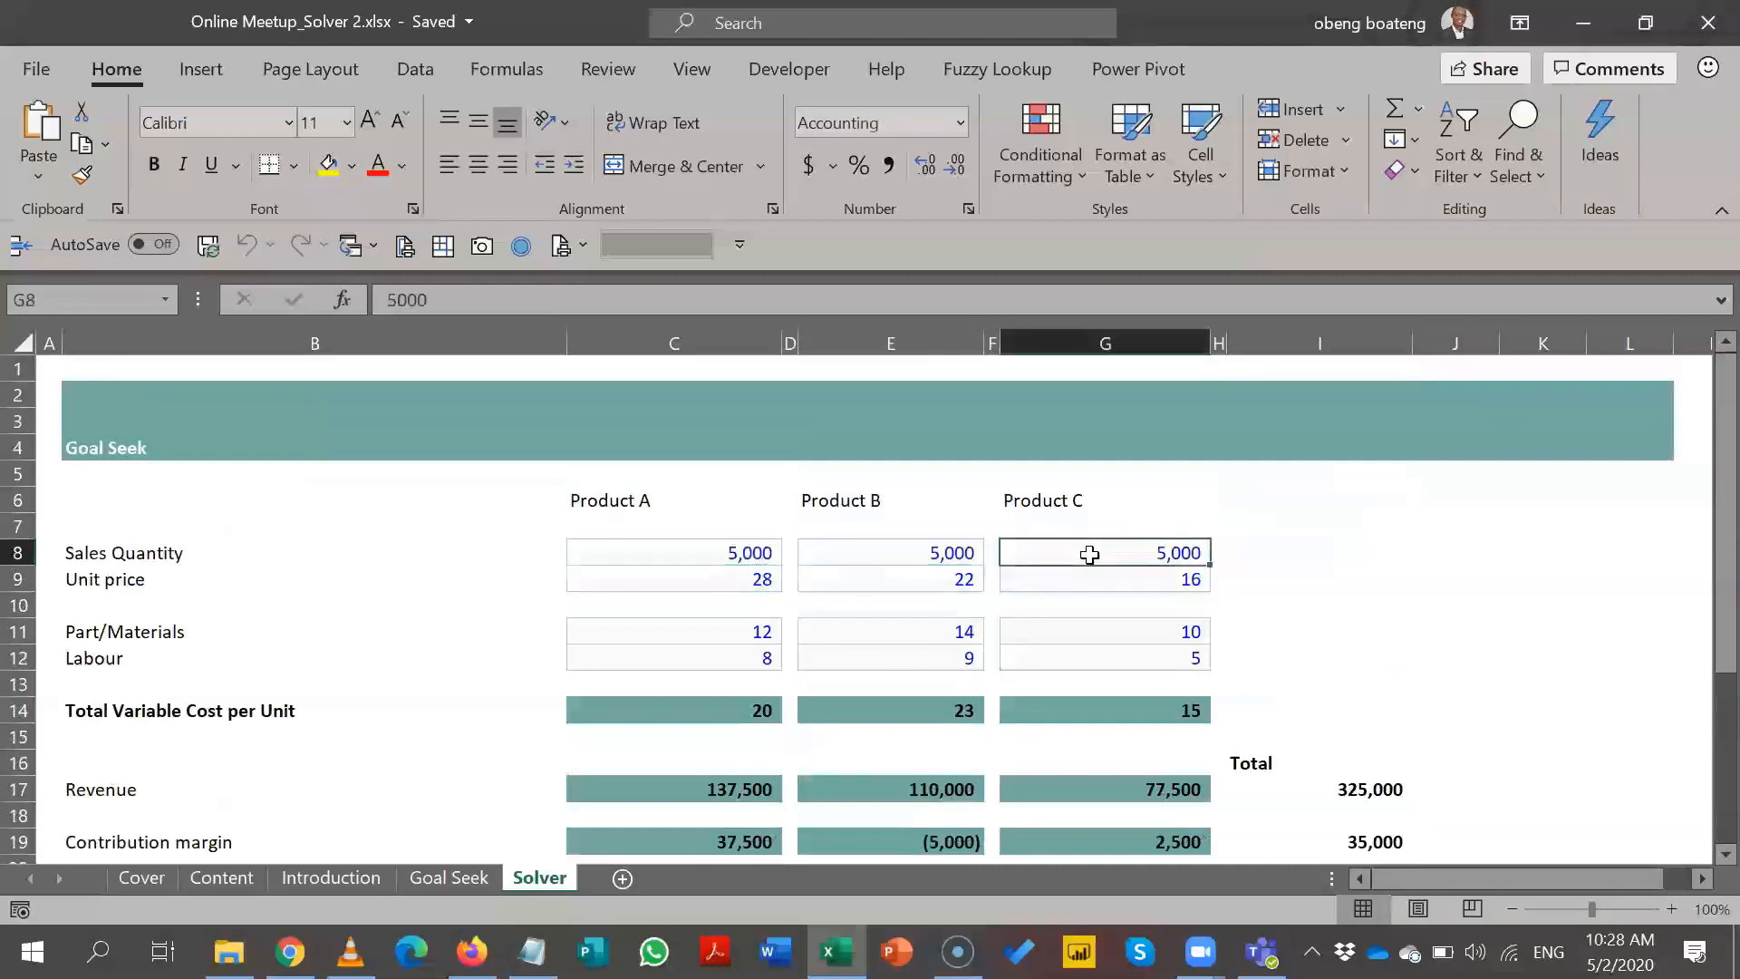
left_click(704, 630)
left_click(850, 635)
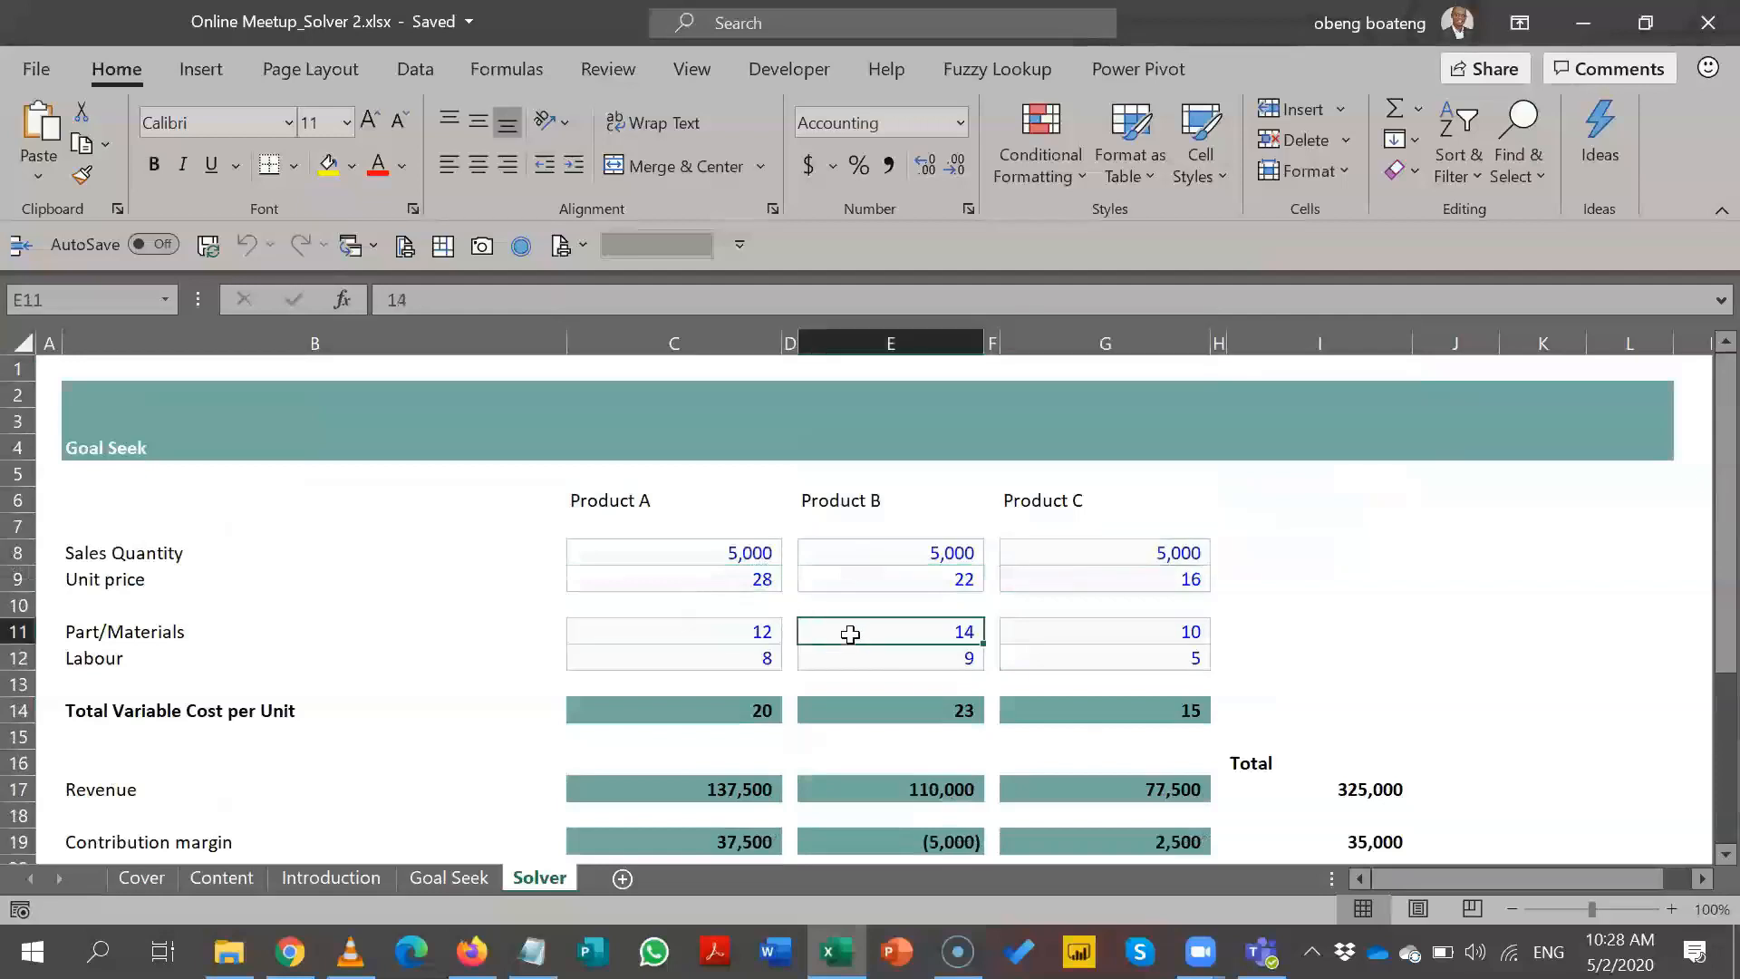
left_click(695, 658)
left_click(700, 721)
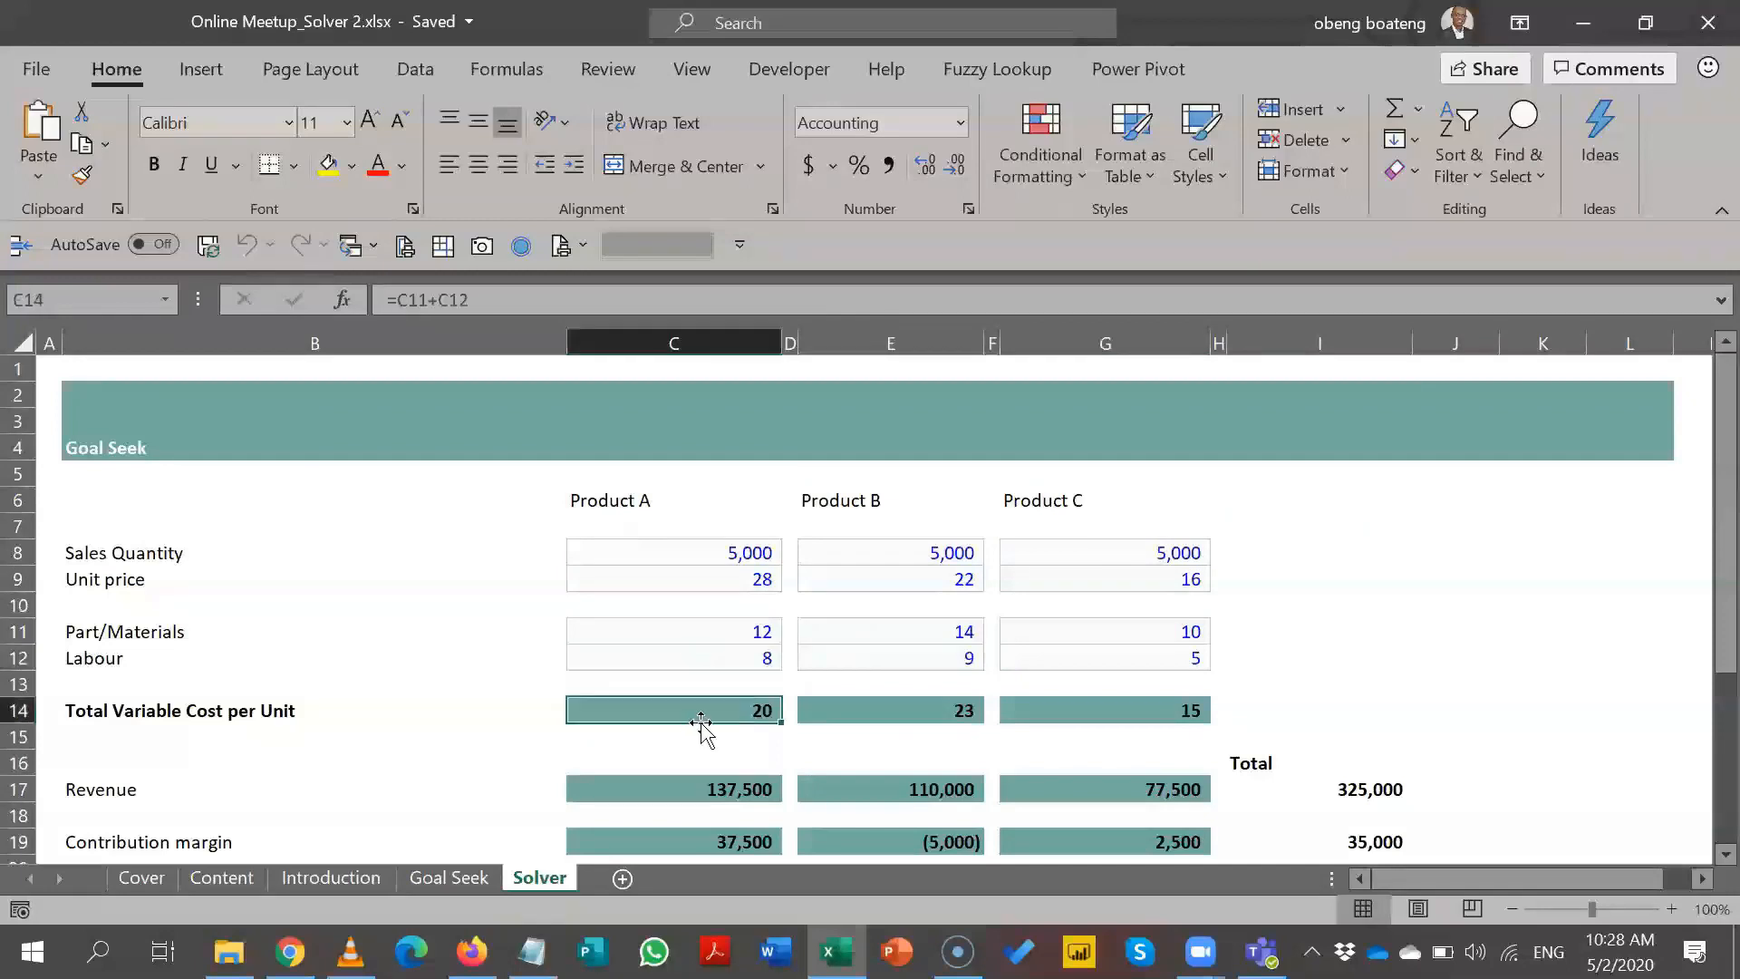
left_click(866, 789)
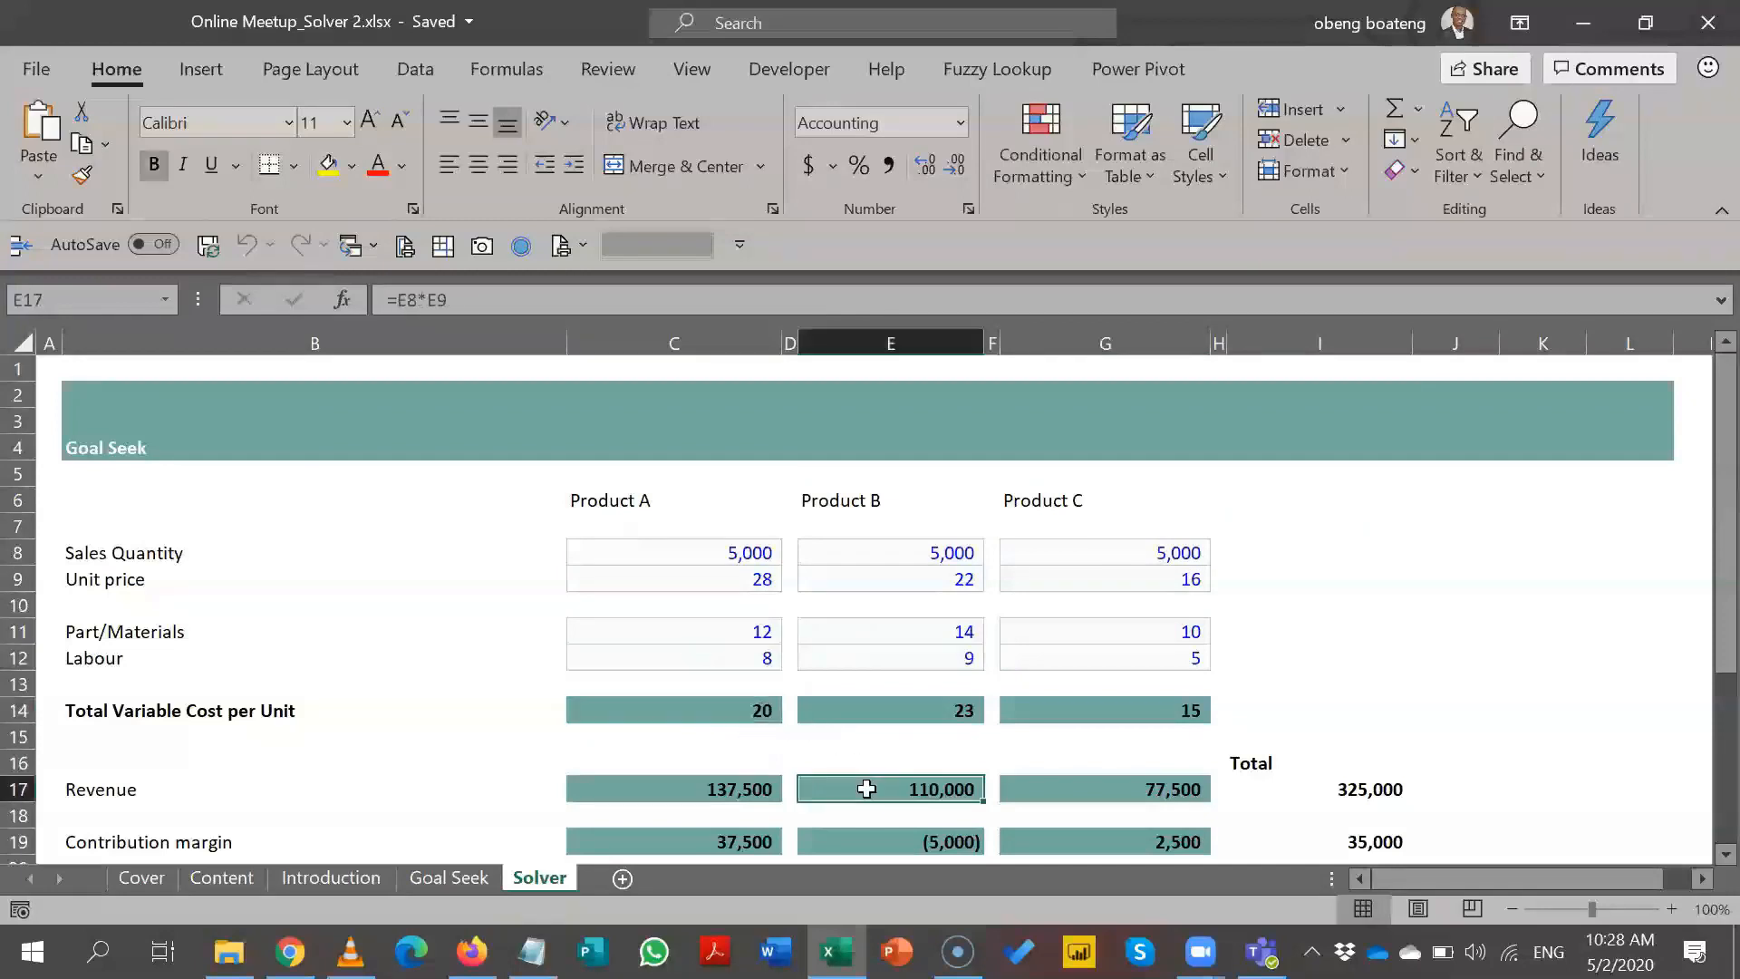
- Examine Product B's figures from contribution margin to profit, and the total profit formula in I29
scroll(866, 789, "down", 2)
left_click(866, 789)
key("Up")
key("Up")
key("Up")
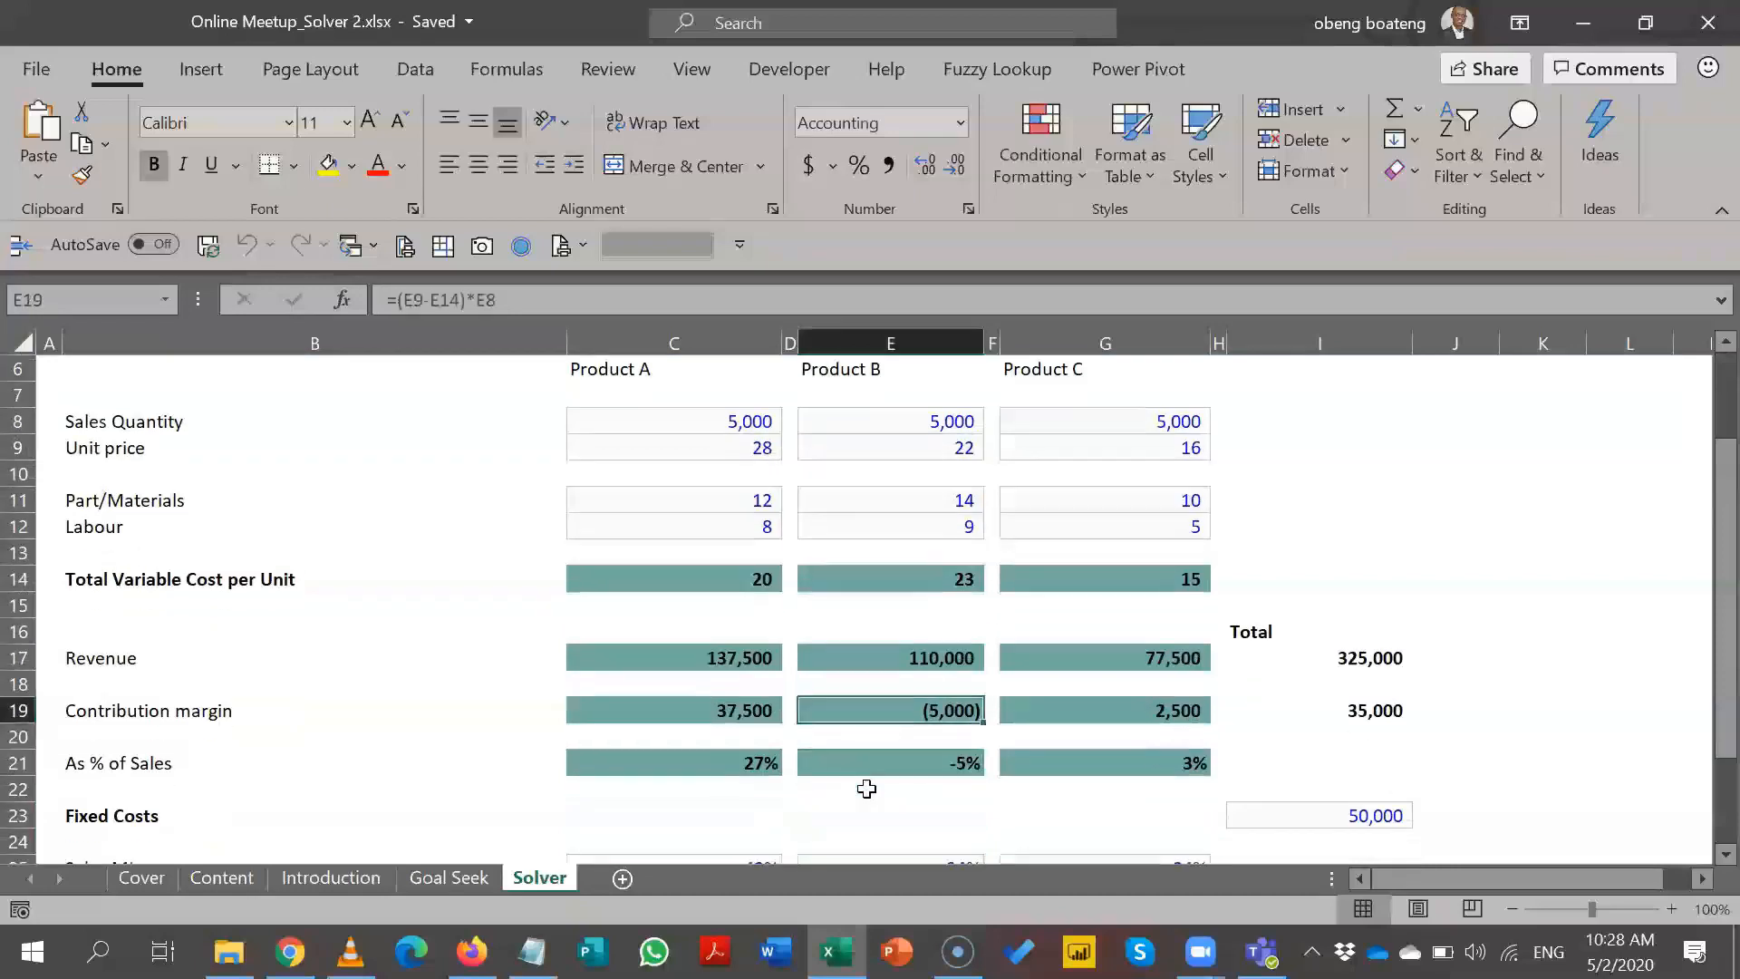
key("Down")
key("Down")
key("Down")
key("Down")
key("Down")
key("Down")
key("Down")
key("Down")
key("Down")
key("Down")
key("Down")
key("Down")
key("Down")
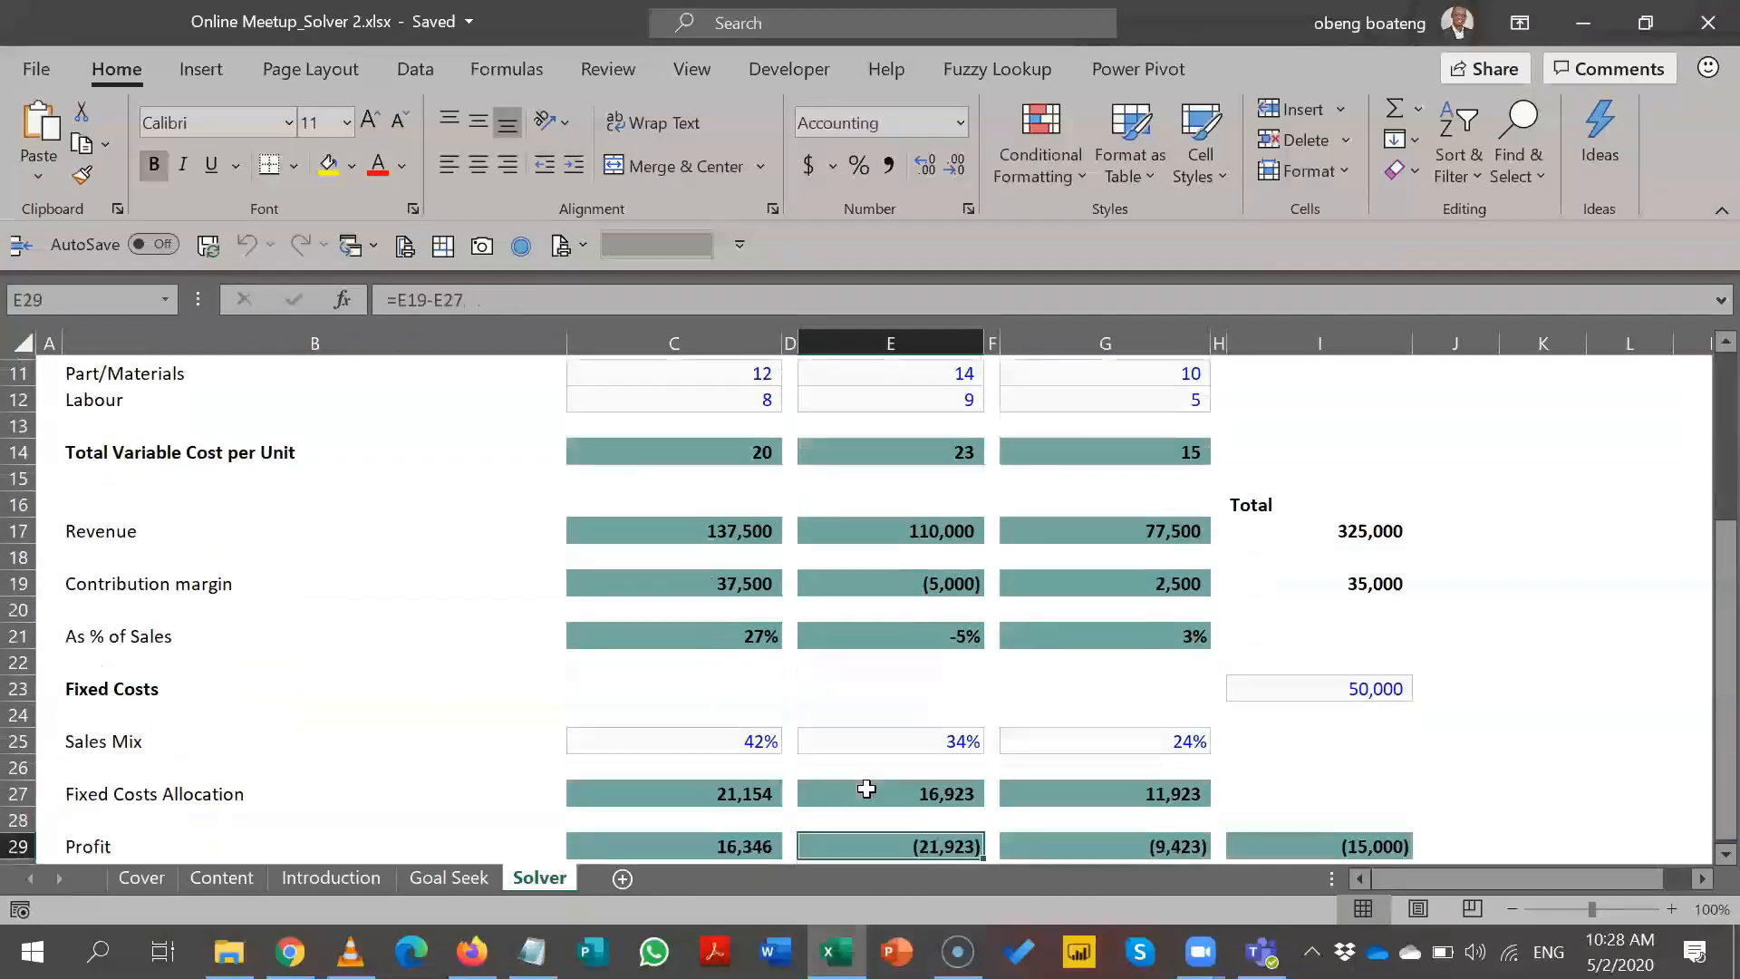
key("Down")
key("Up")
key("Up")
key("Up")
key("Up")
key("Up")
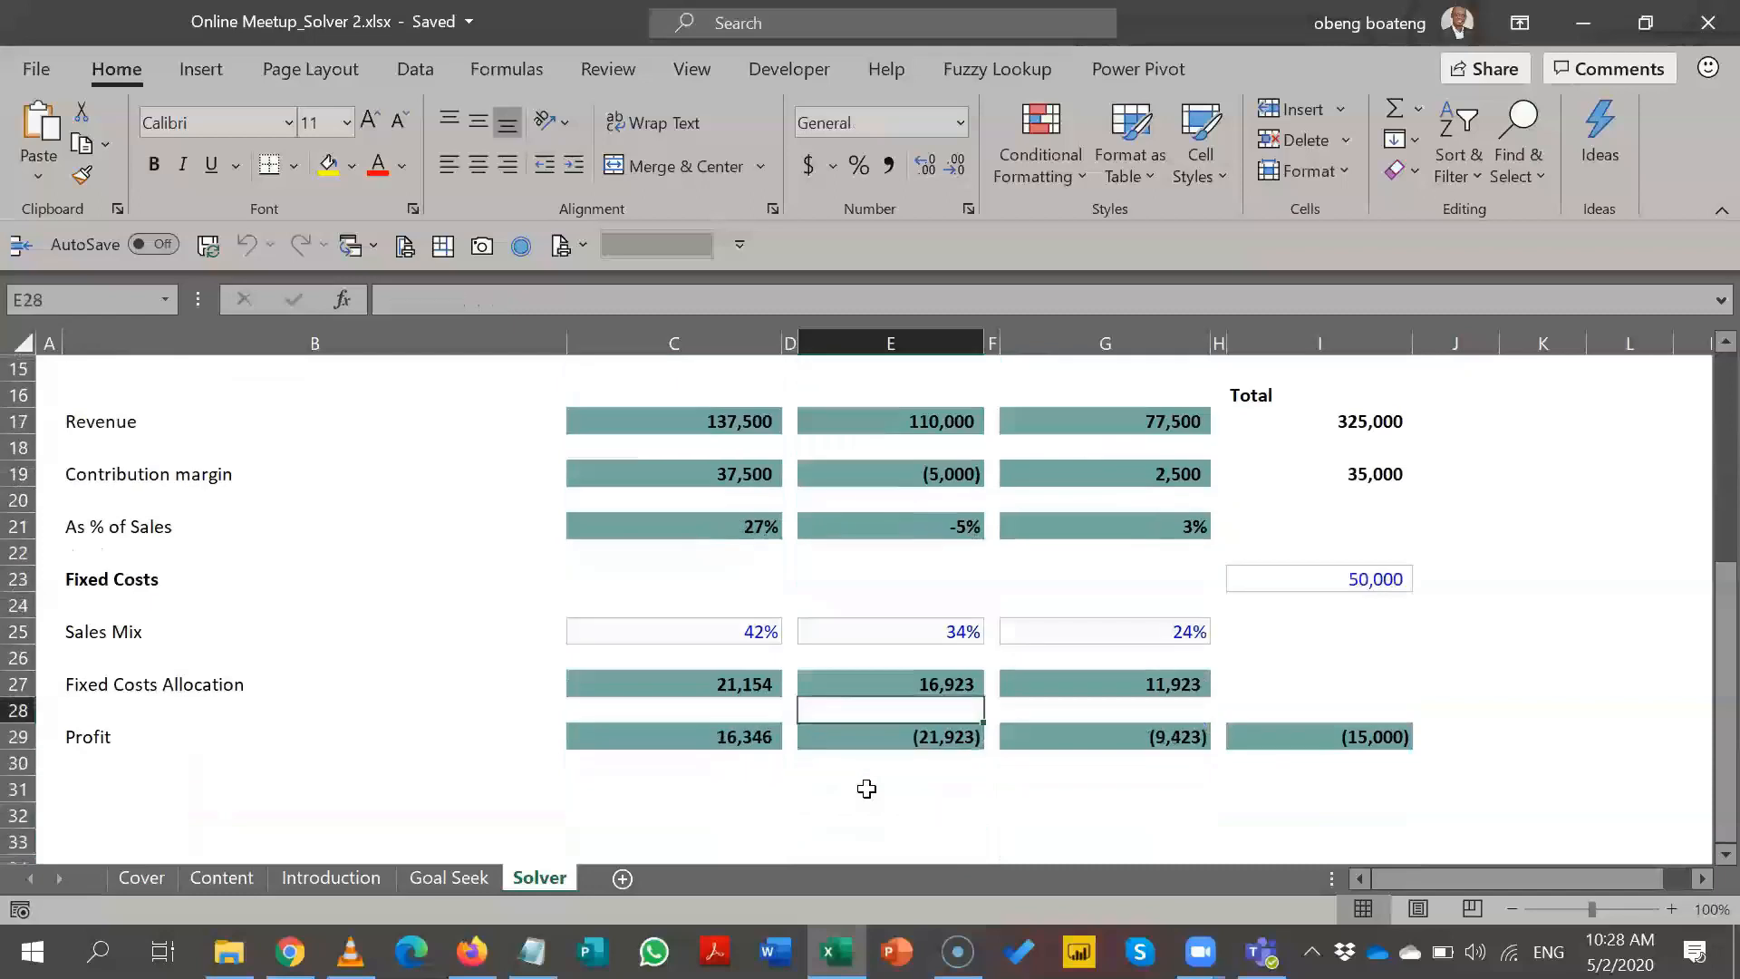
key("Left")
key("Left")
key("Down")
key("Down")
key("Right")
key("Right")
key("Right")
key("Right")
key("Right")
key("Right")
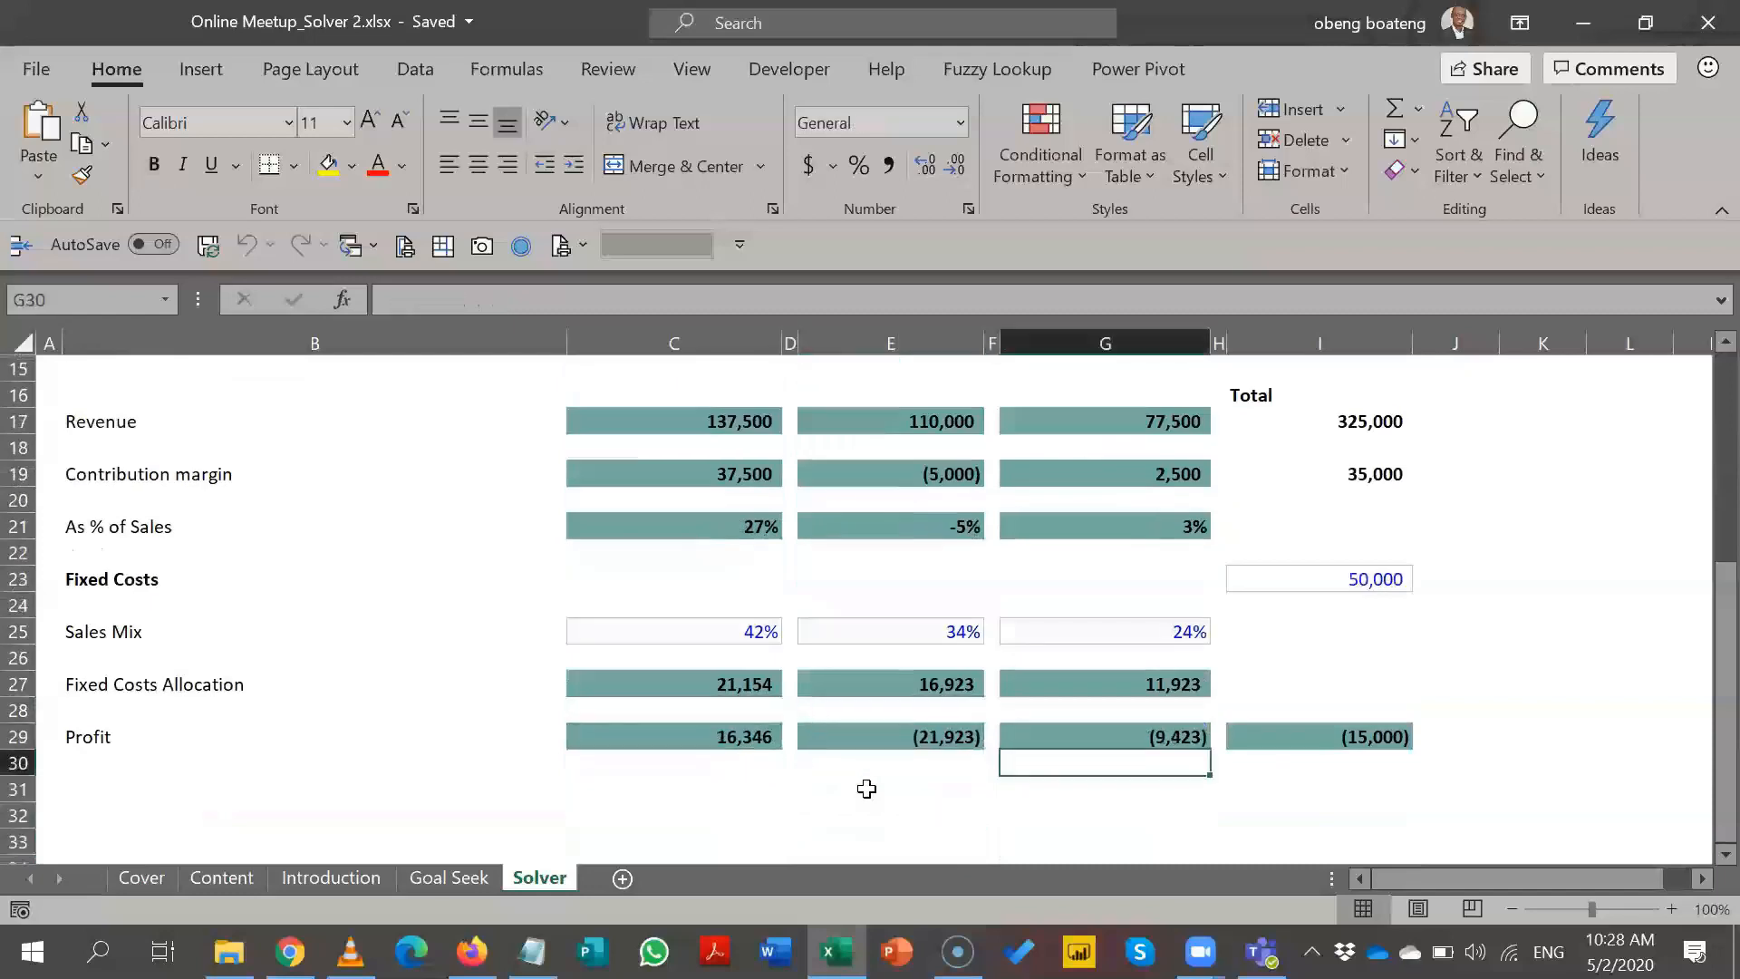
key("Up")
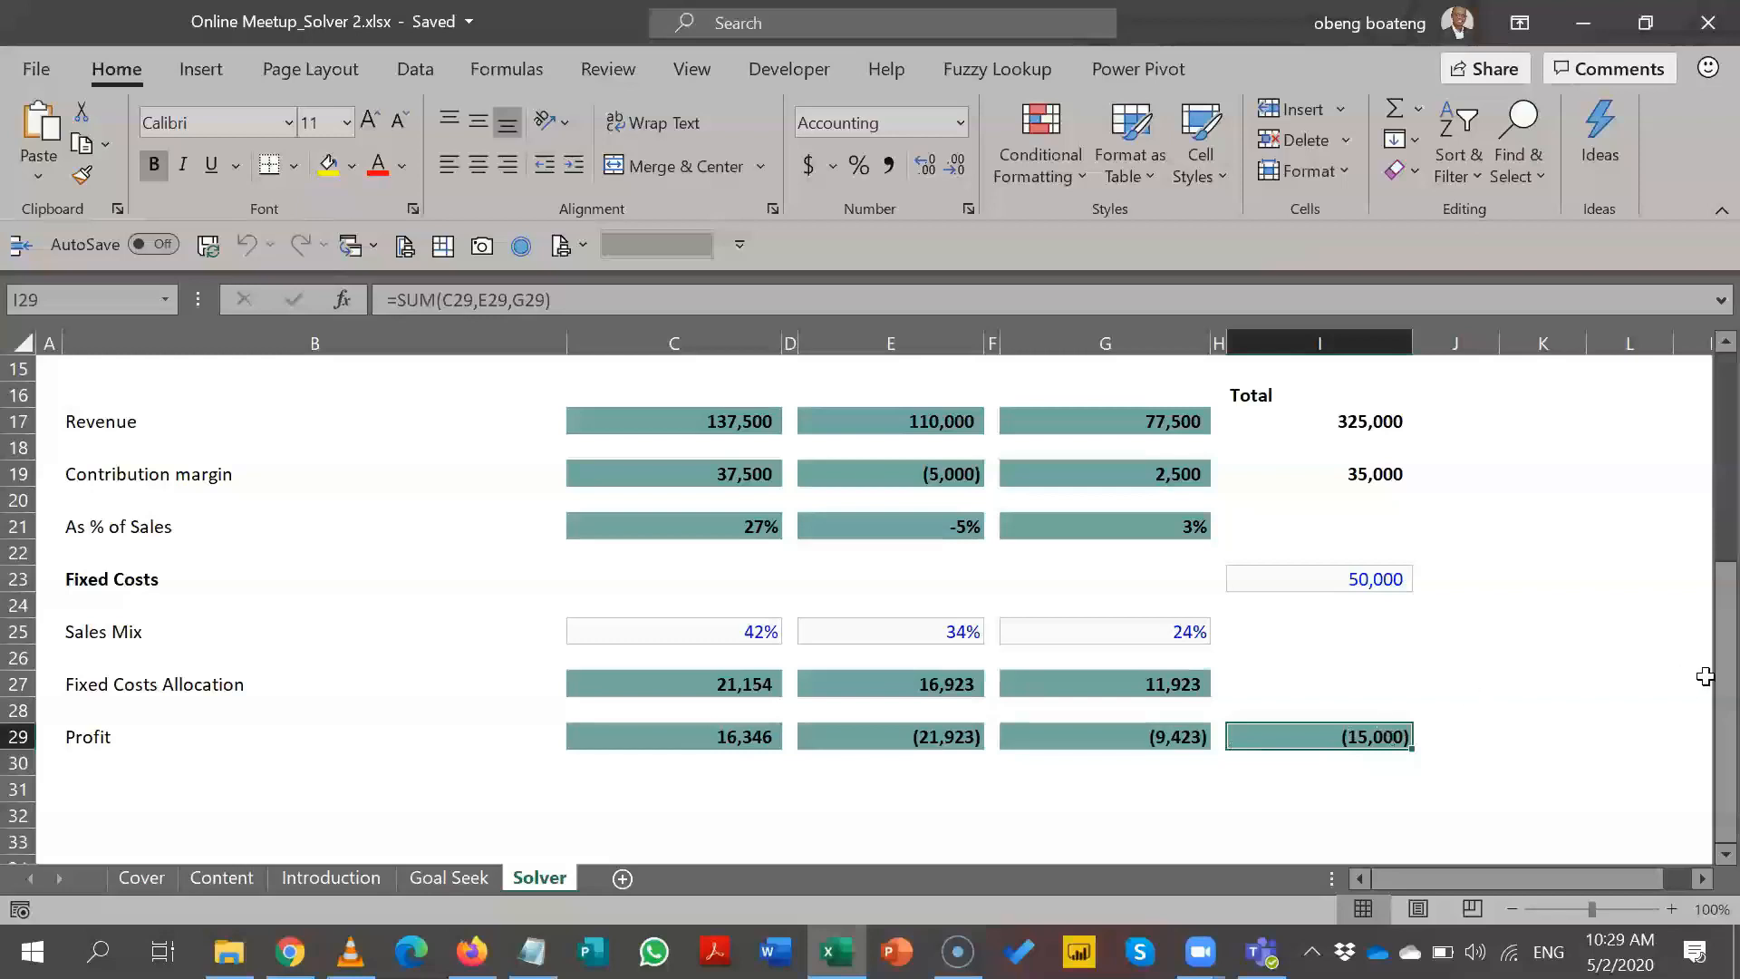
- Review the three unit prices in C9, E9 and G9 together, and check the total profit cell I29
left_click_drag(1722, 678, 1700, 490)
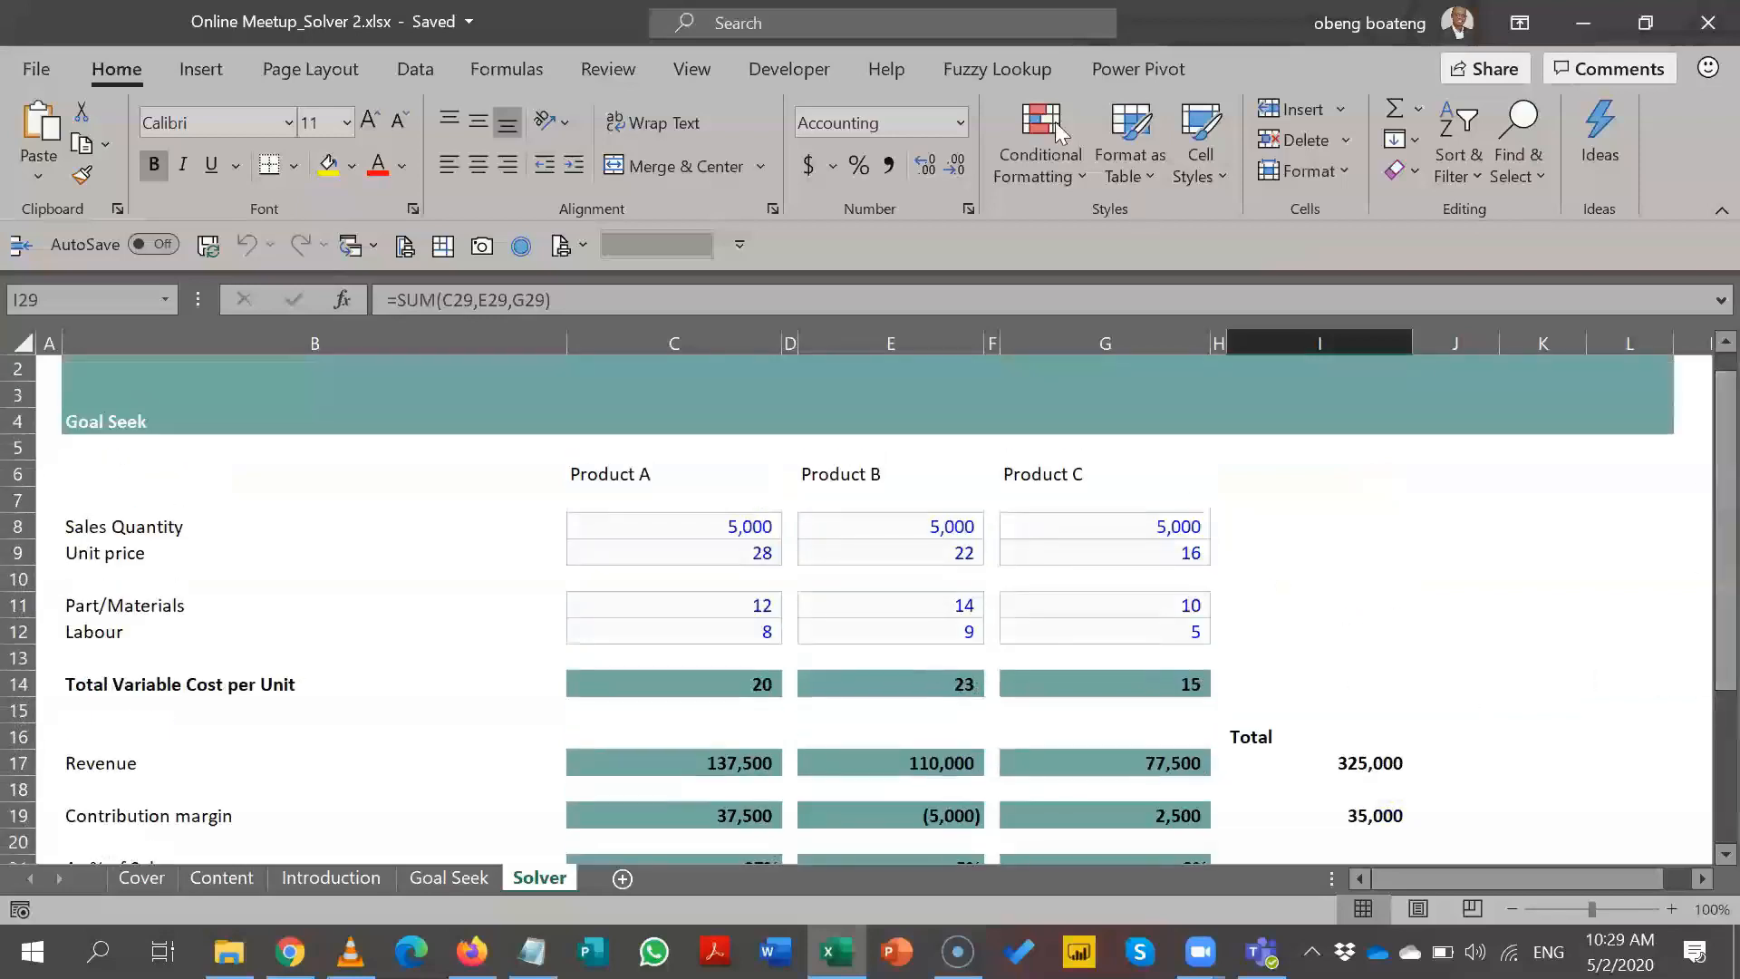
left_click(1367, 548)
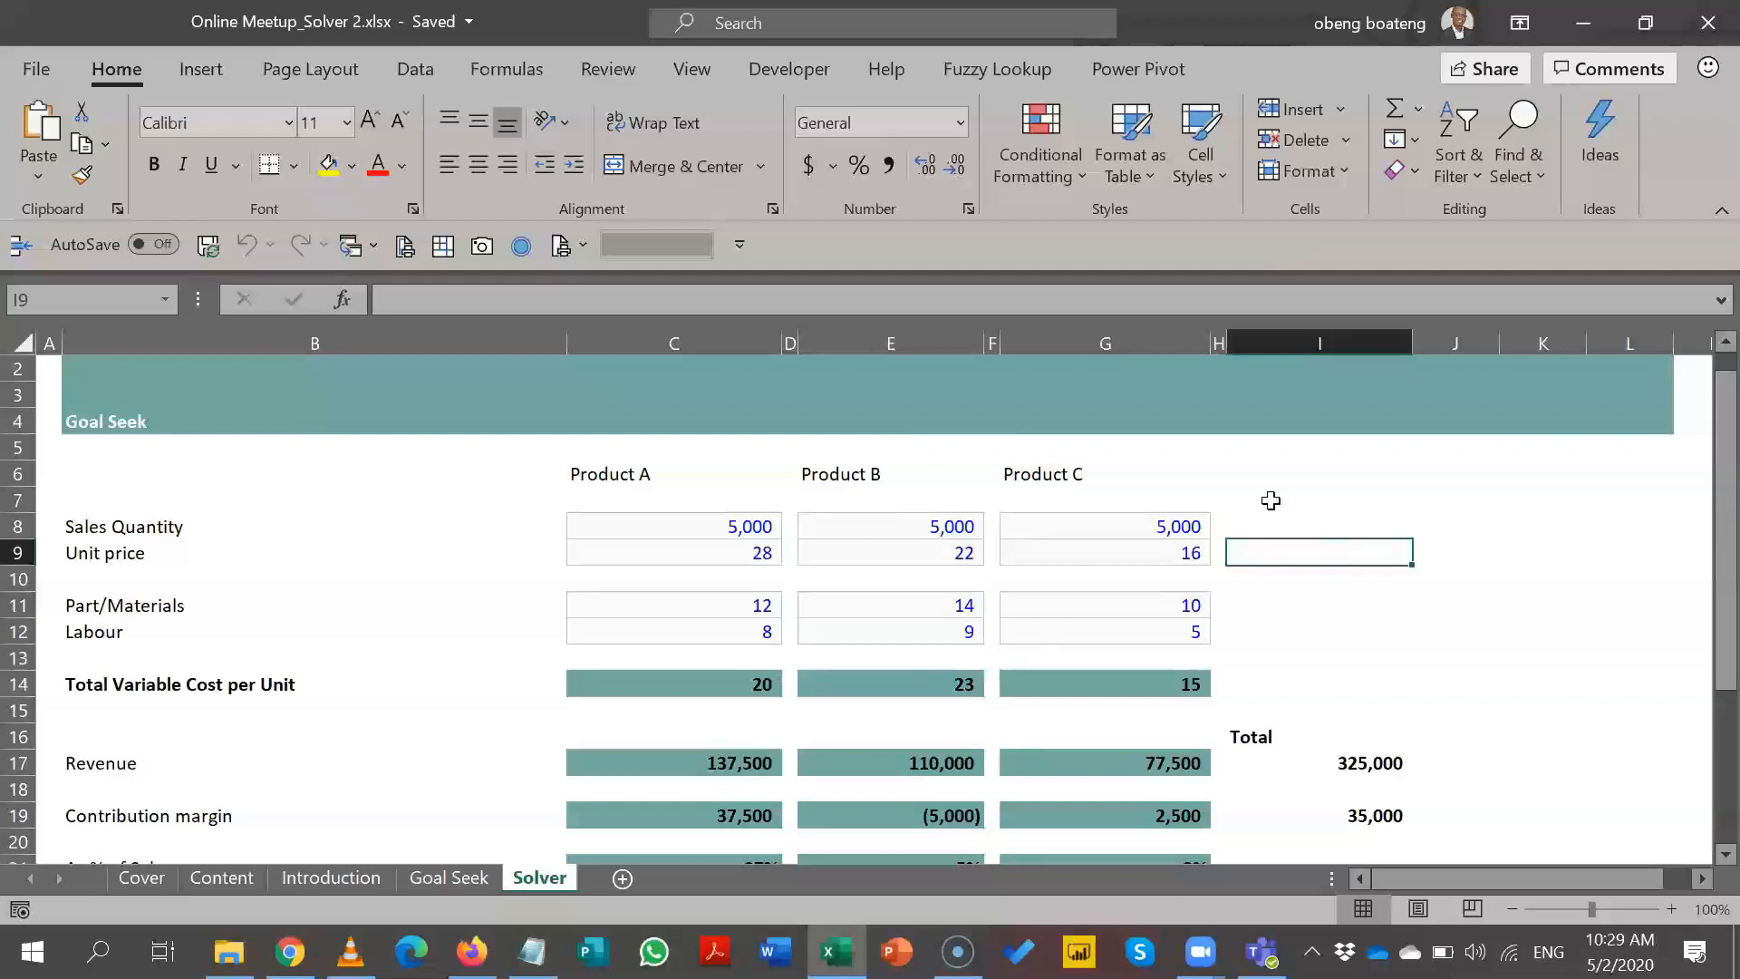
left_click(1314, 478)
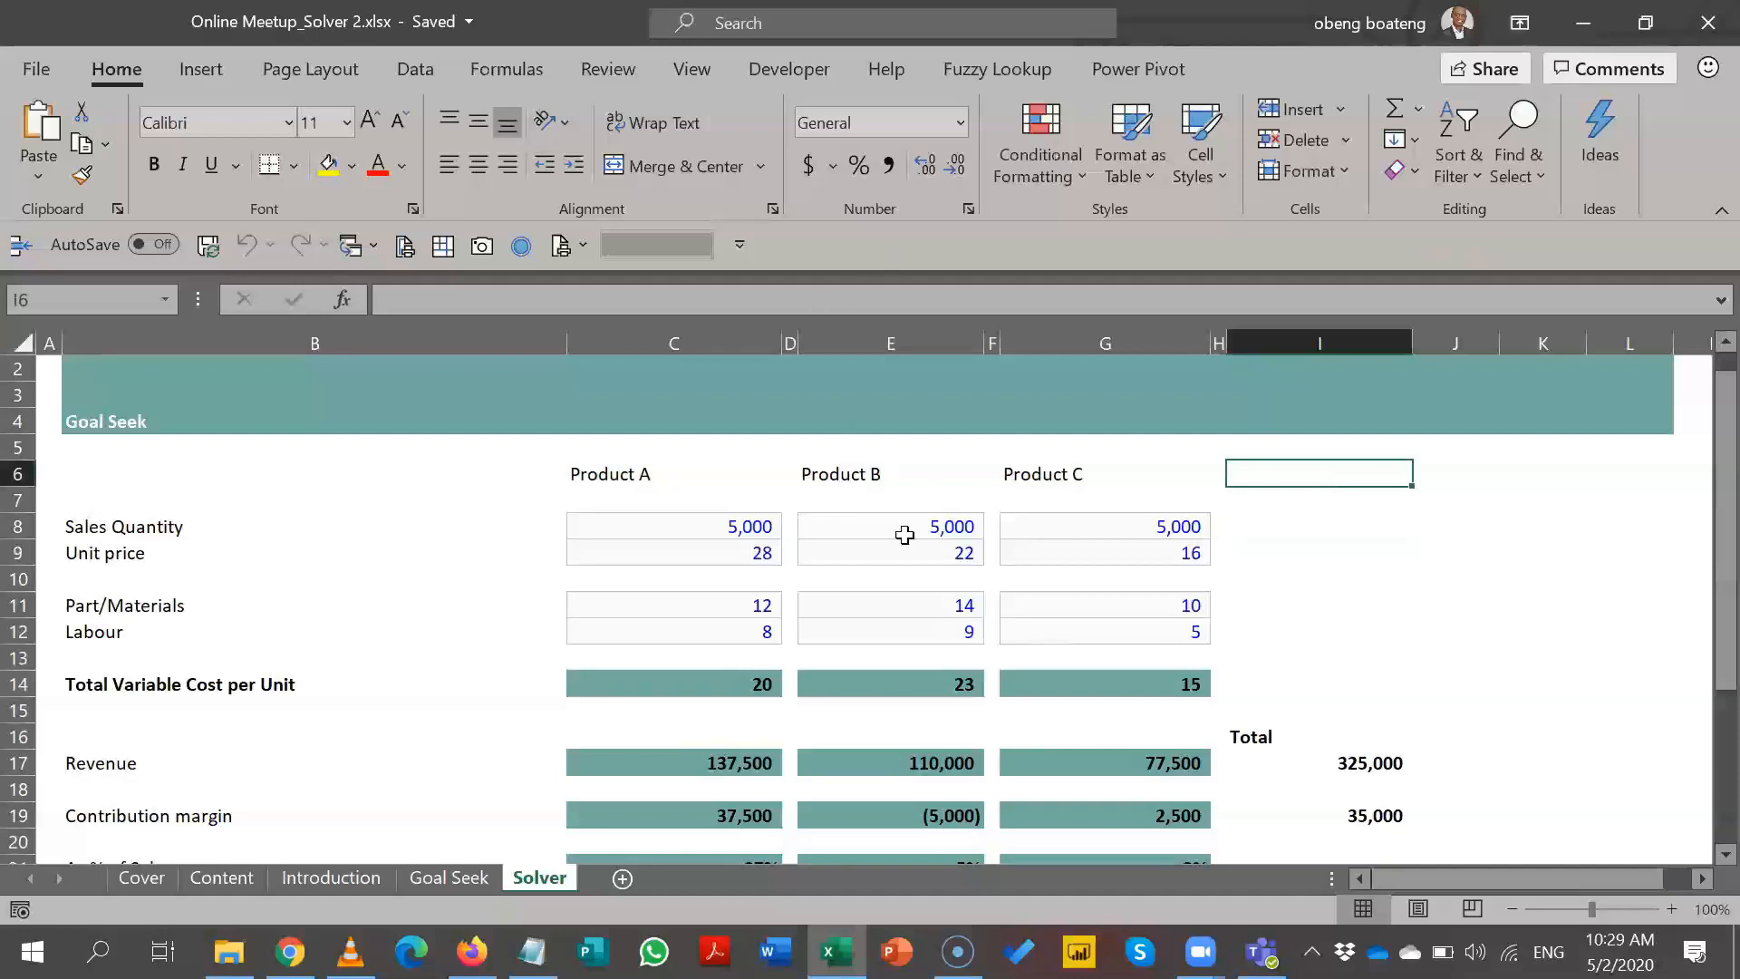
left_click(712, 554)
left_click(841, 553, "ctrl")
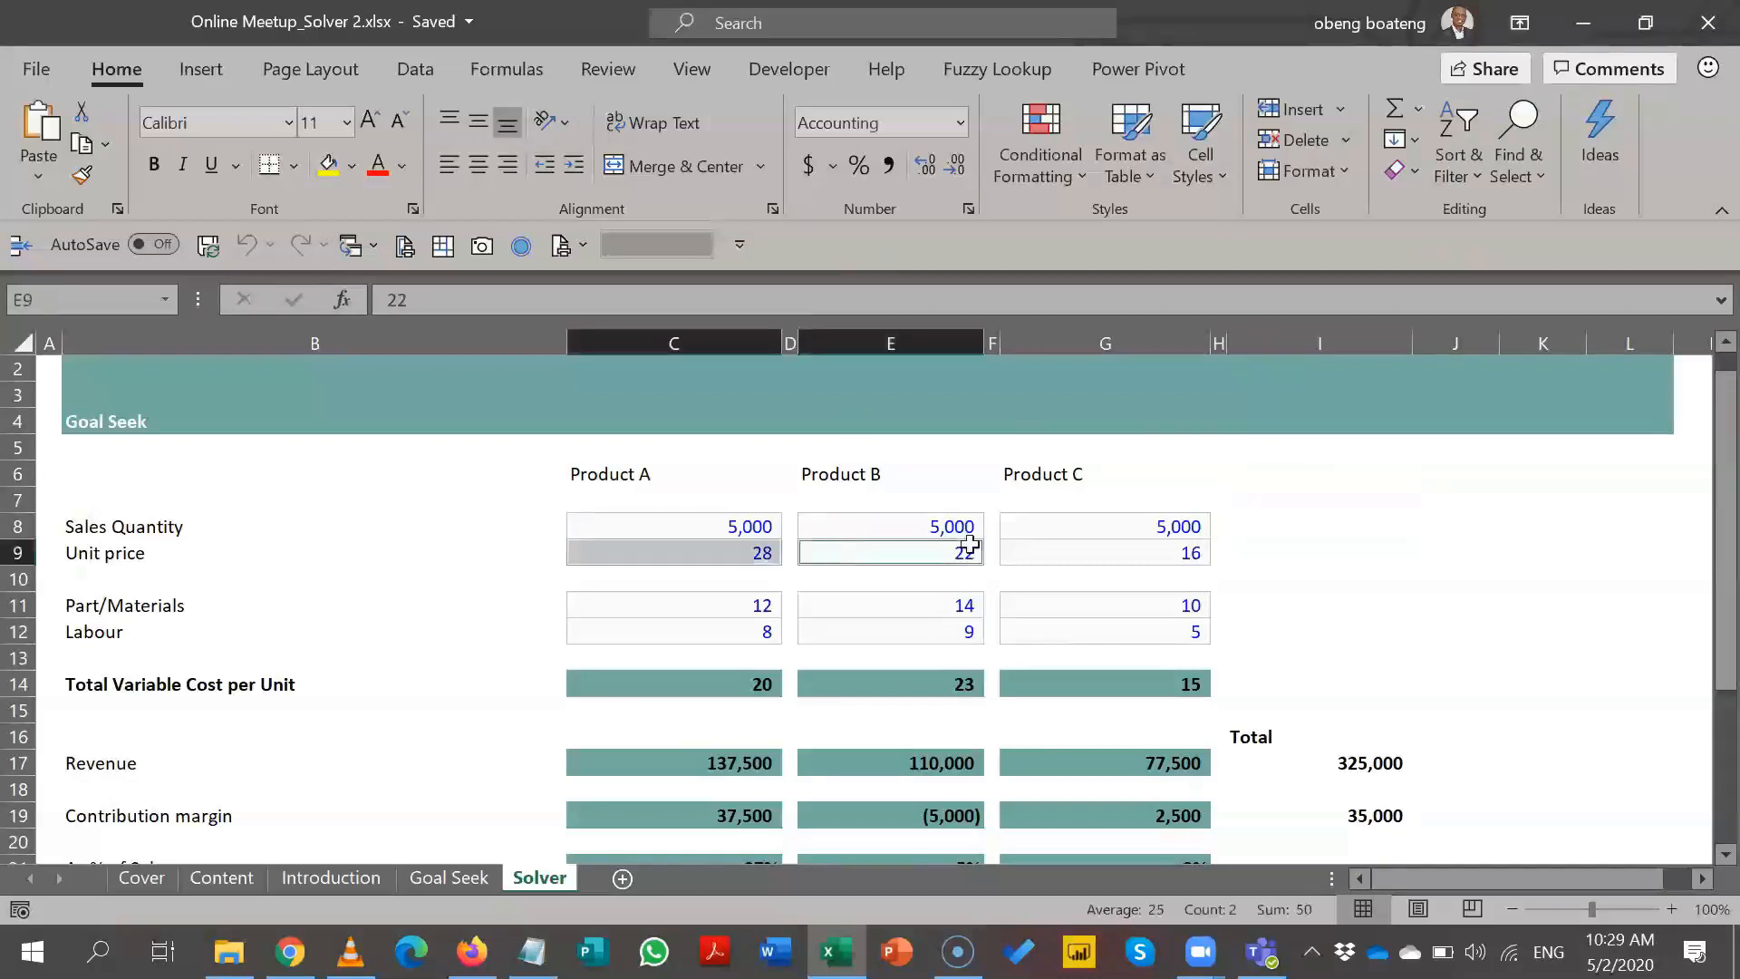
left_click(1079, 552, "ctrl")
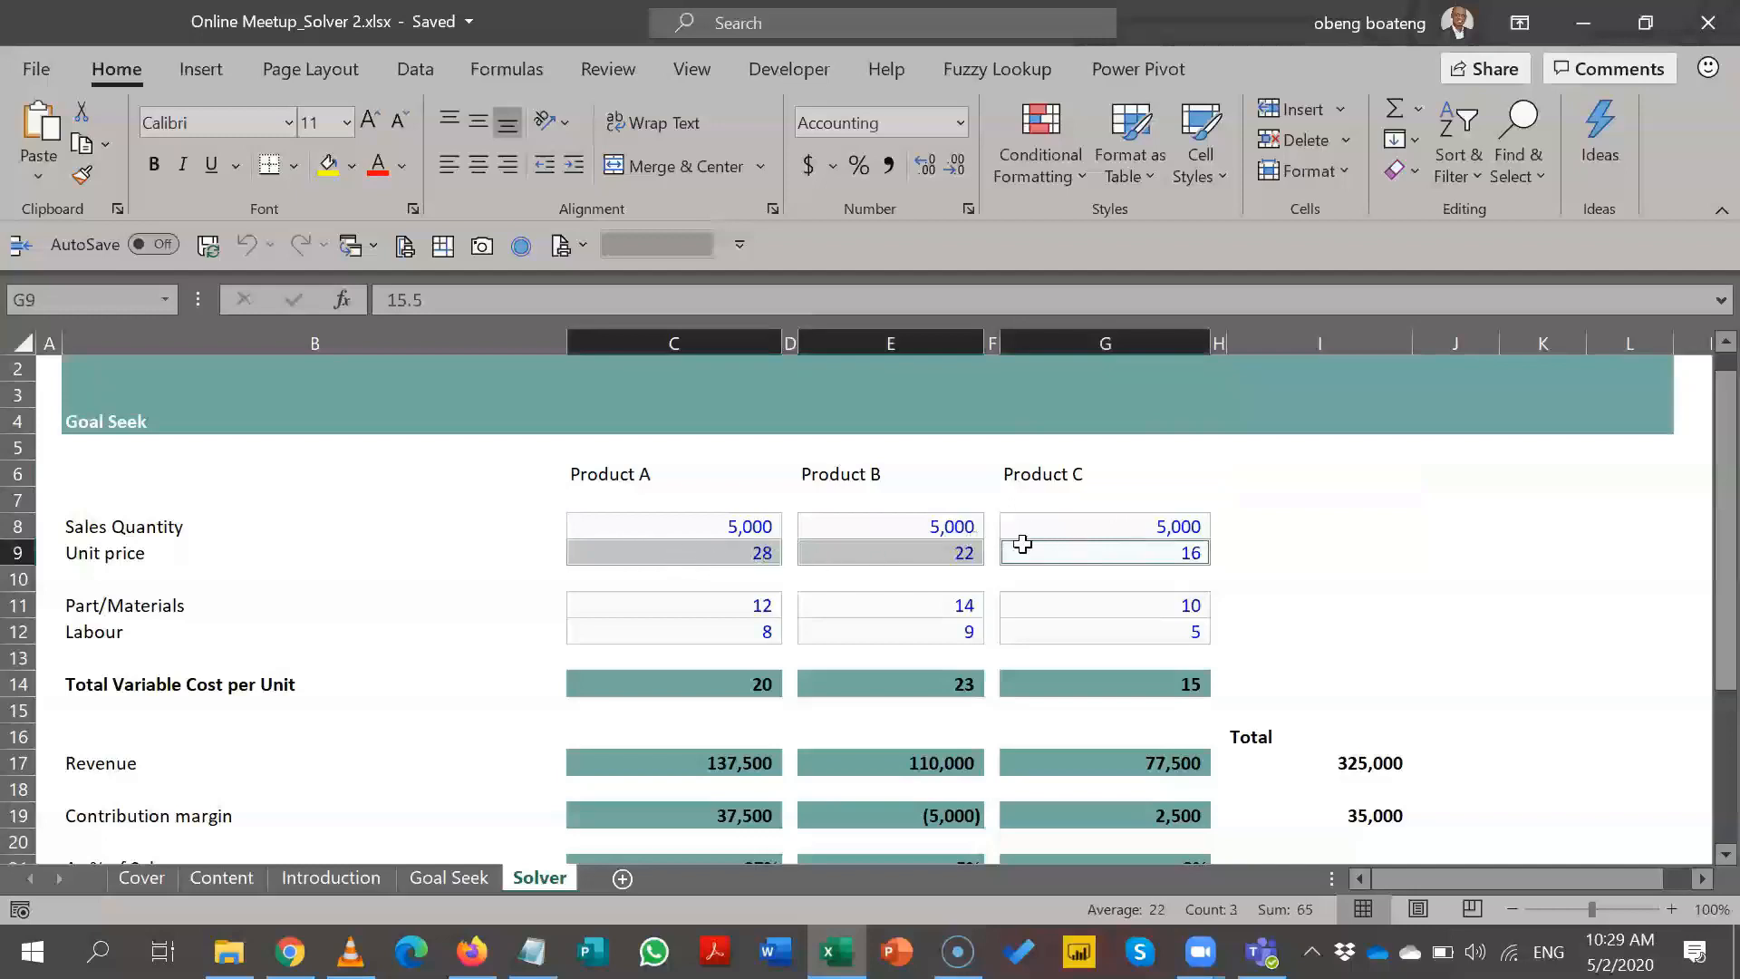
left_click_drag(1704, 528, 1709, 716)
left_click(1341, 839)
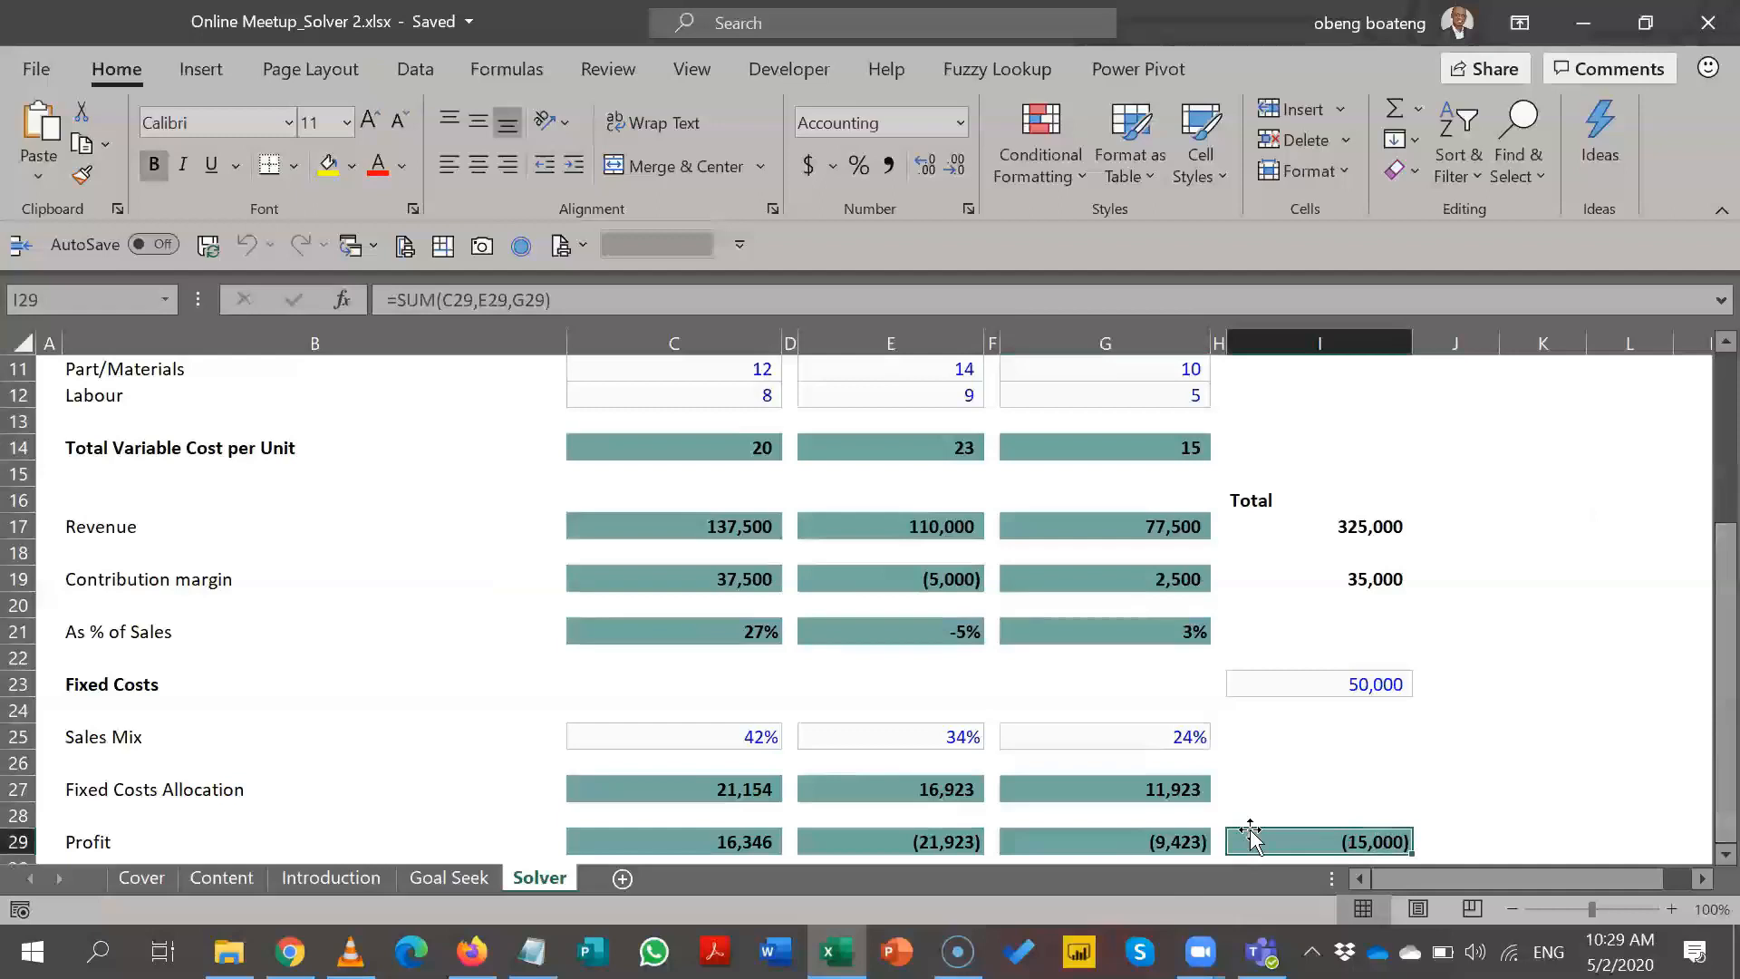
left_click(1576, 695)
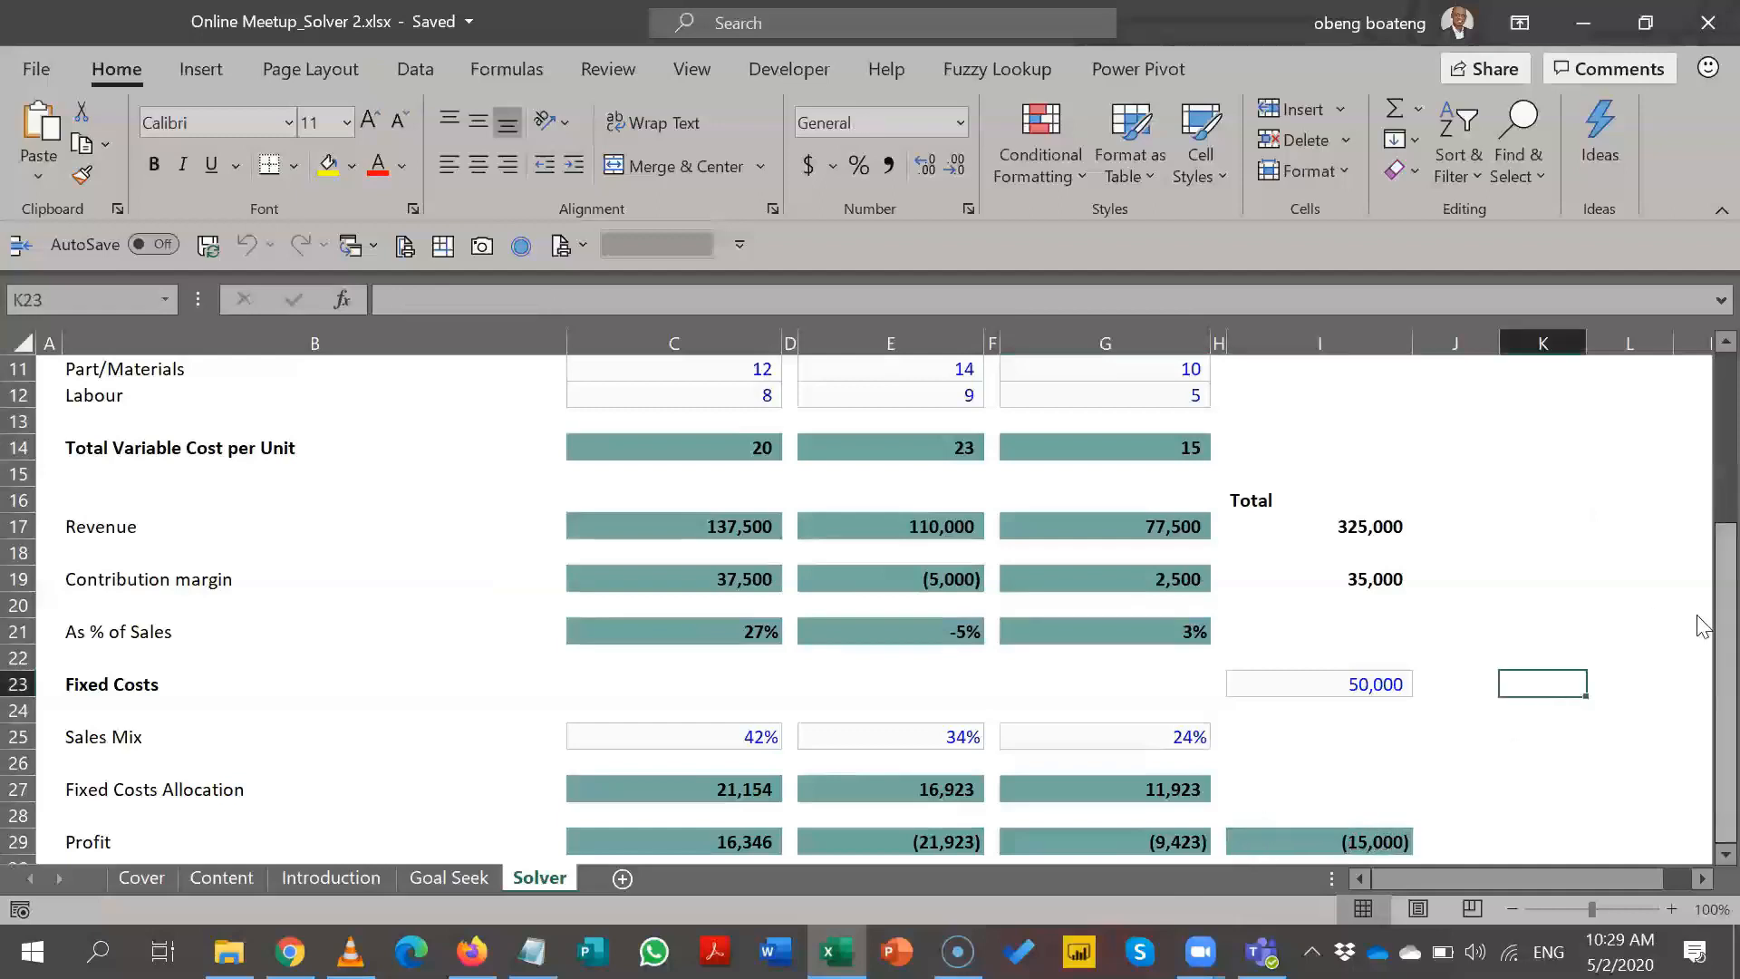
- Open Solver and set the objective to total profit cell $I$29 with a target value of 0
left_click_drag(1699, 617, 1699, 383)
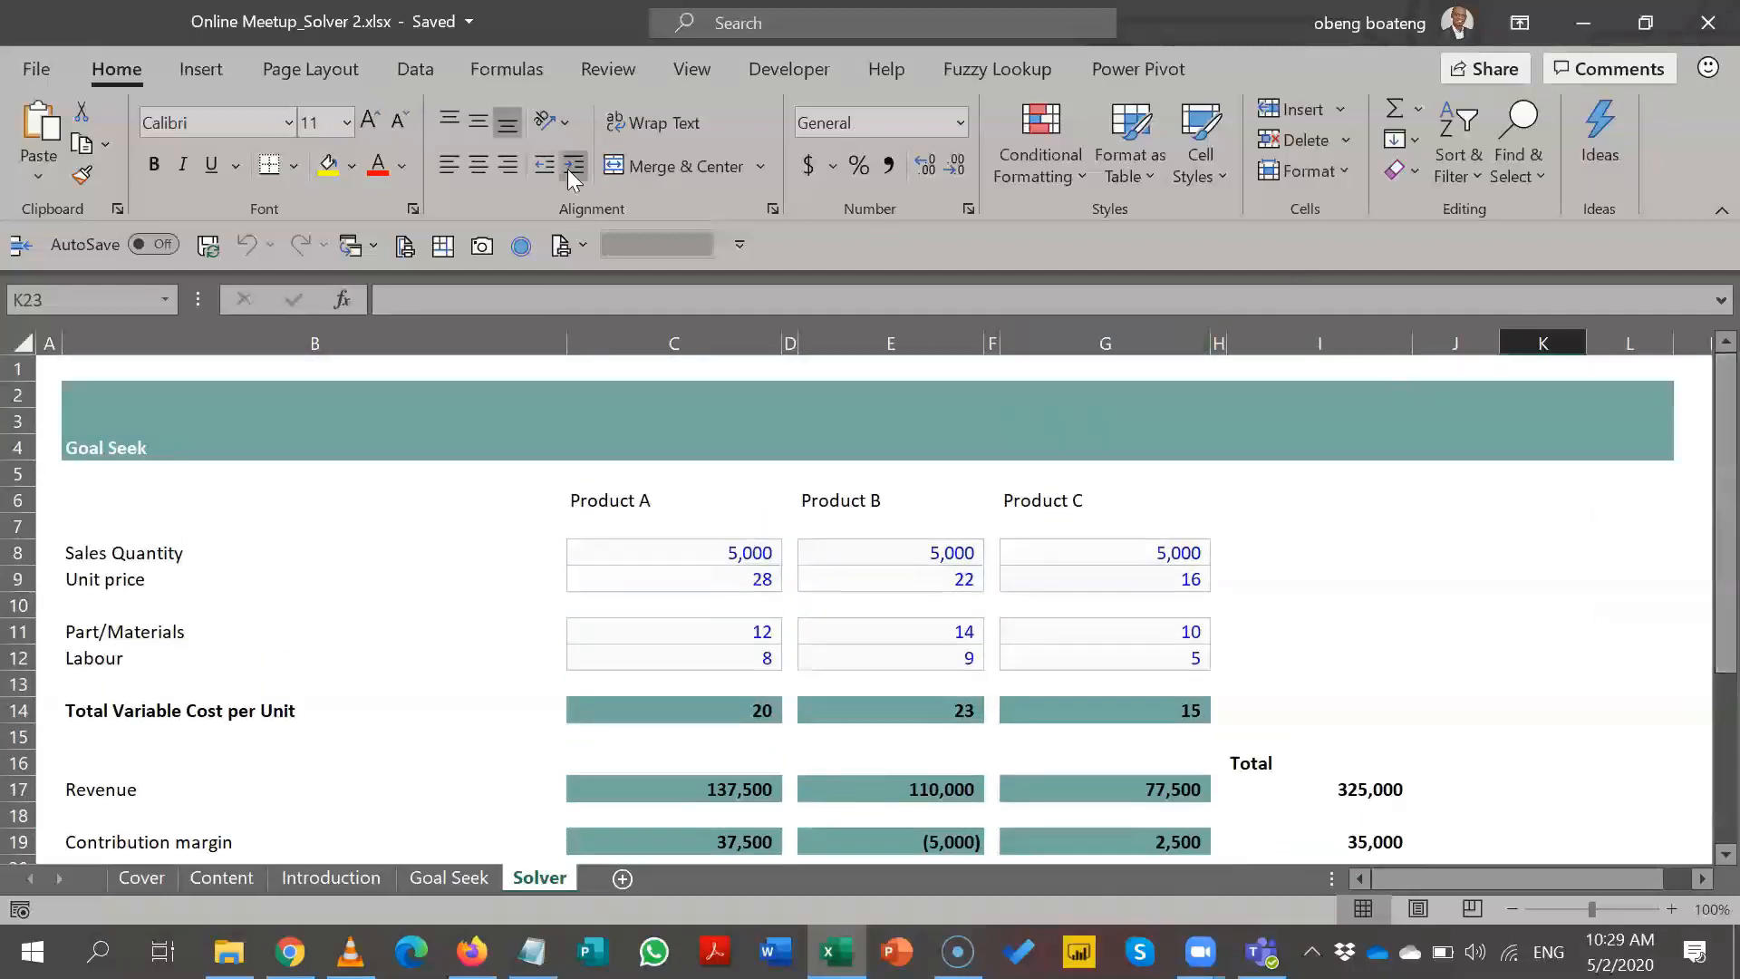
left_click(424, 69)
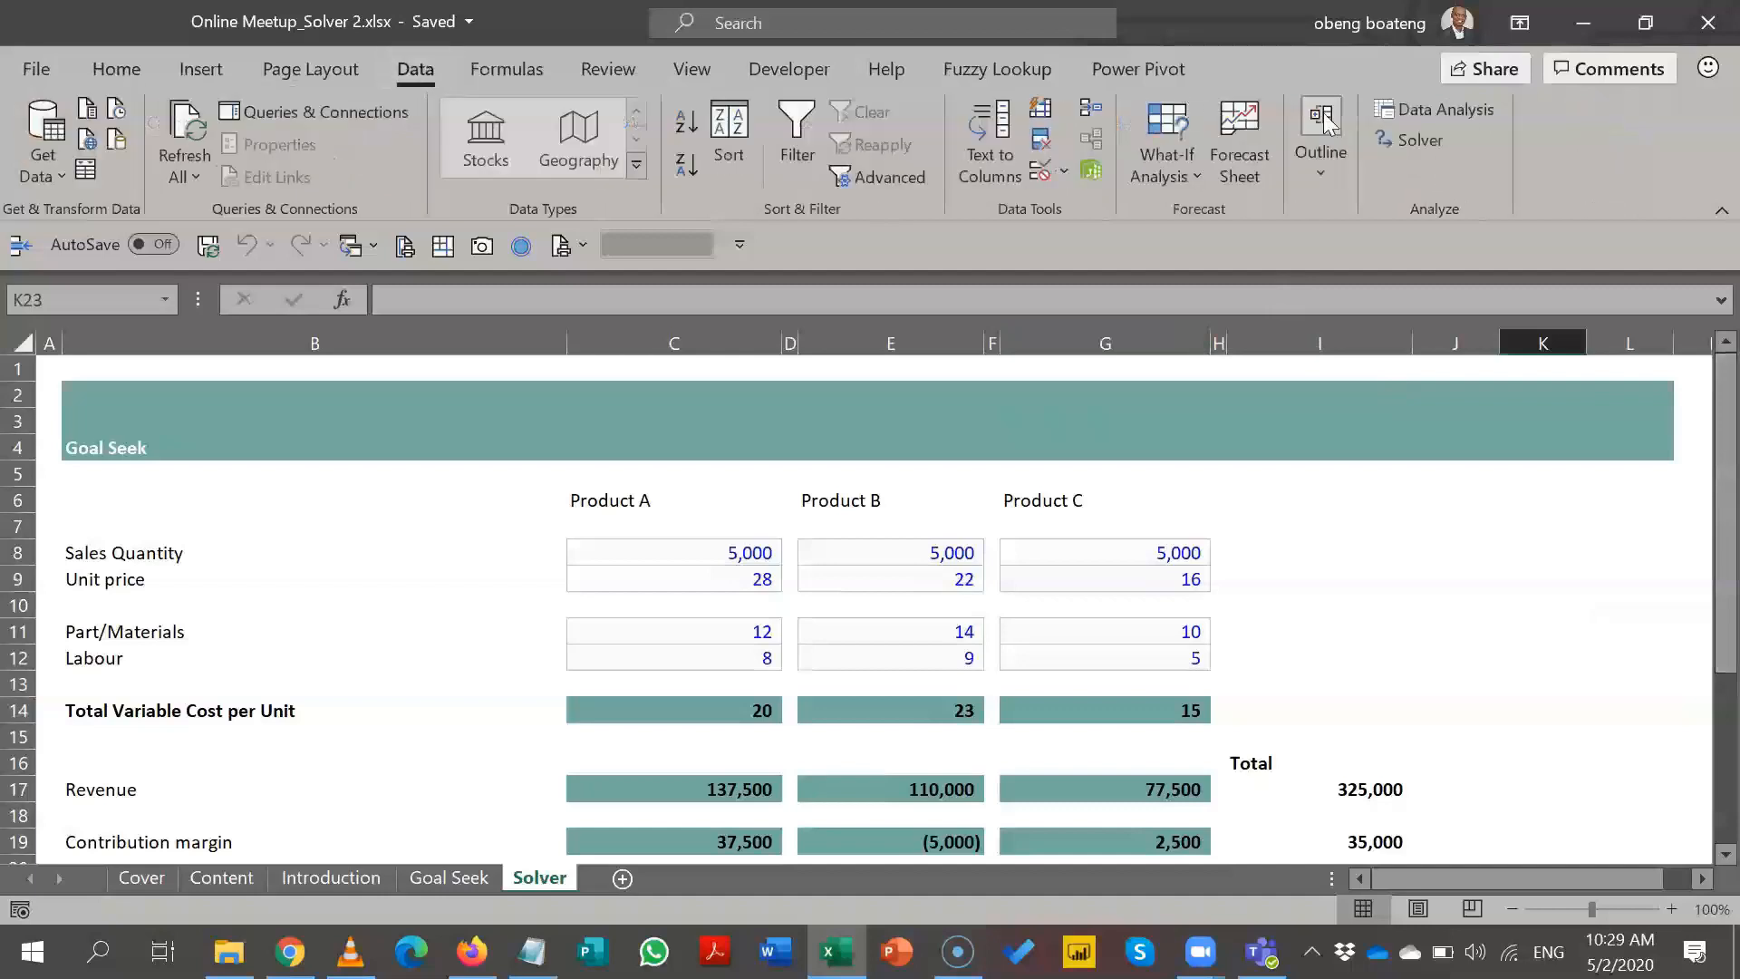
left_click(1413, 140)
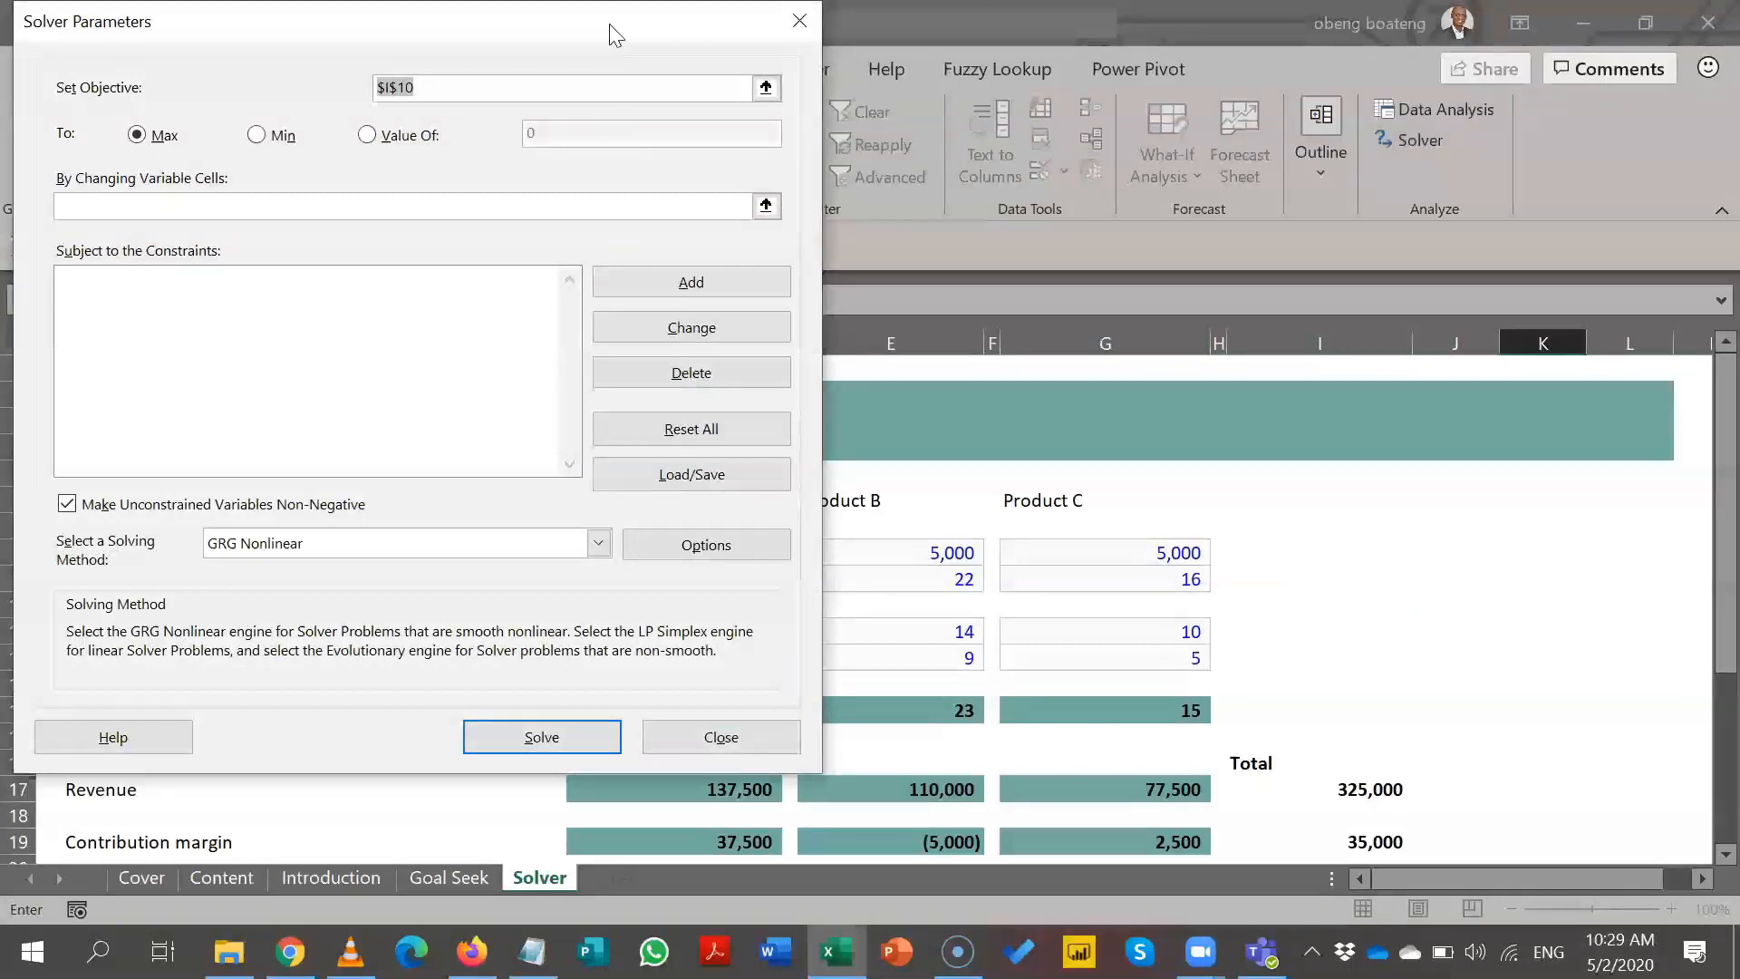
left_click_drag(616, 35, 1489, 120)
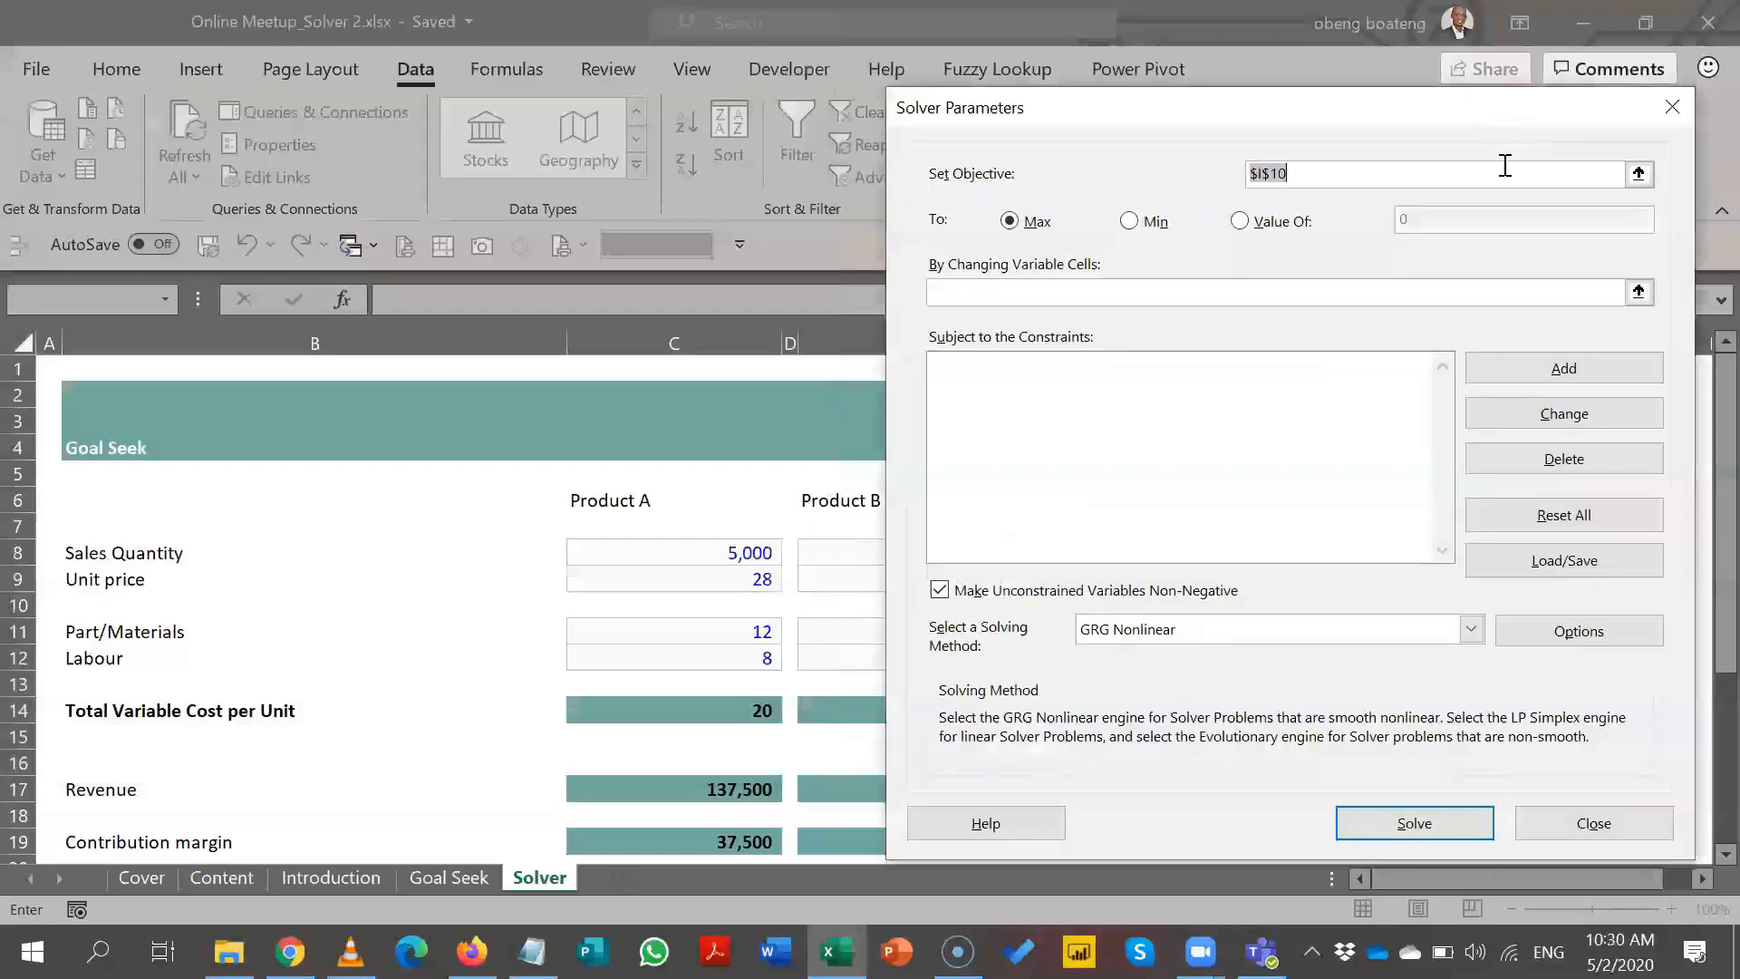
left_click(1639, 174)
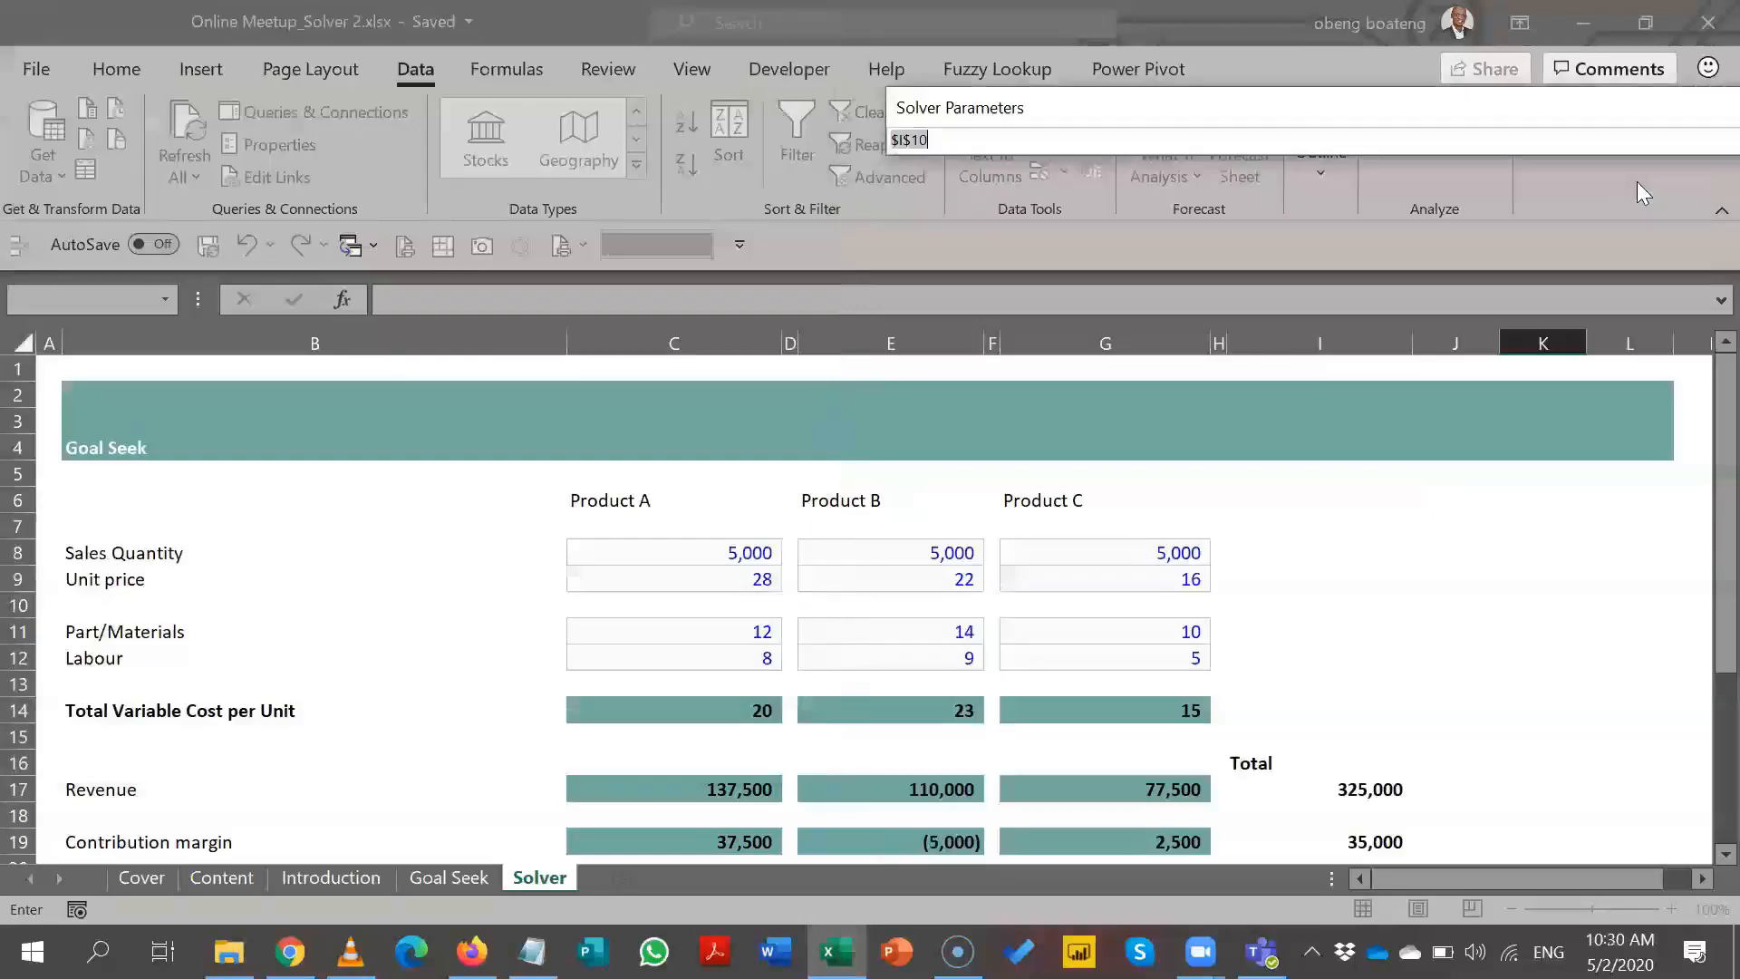
key("Down")
key("Down")
key("Down")
key("Down")
key("Down")
key("Down")
key("Down")
key("Down")
key("Down")
key("Down")
key("Down")
key("Down")
key("Down")
key("Down")
key("Down")
key("Down")
key("Down")
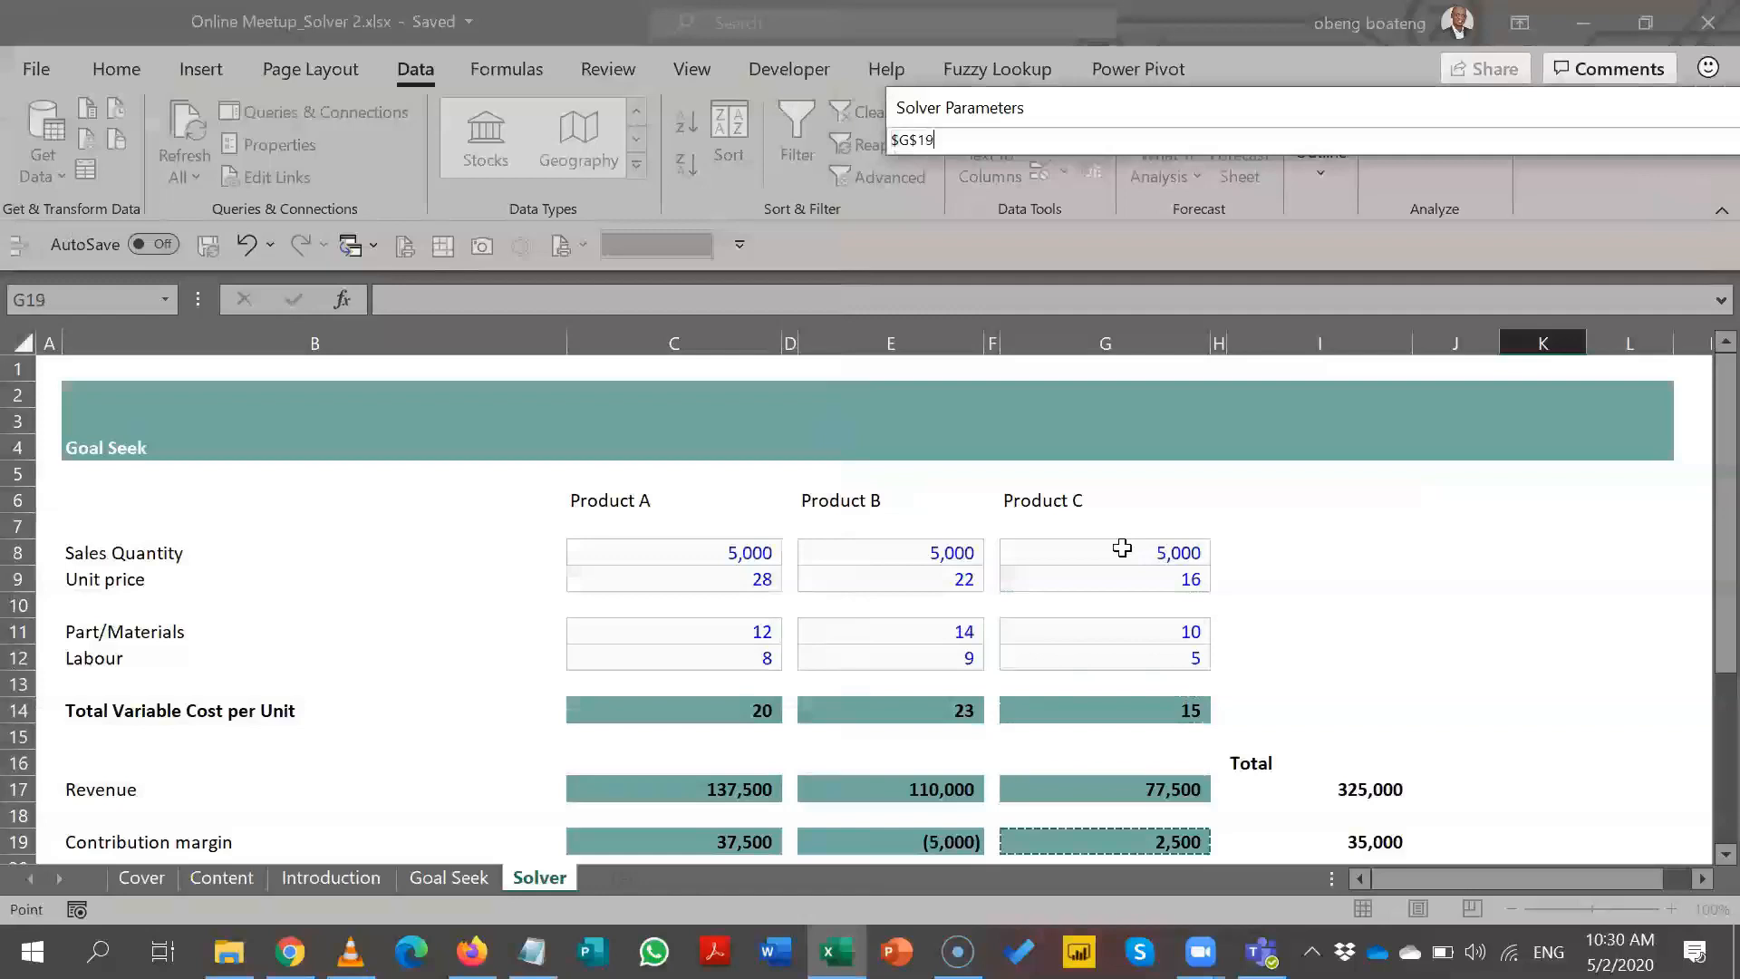
key("Down")
key("Down")
key("Down")
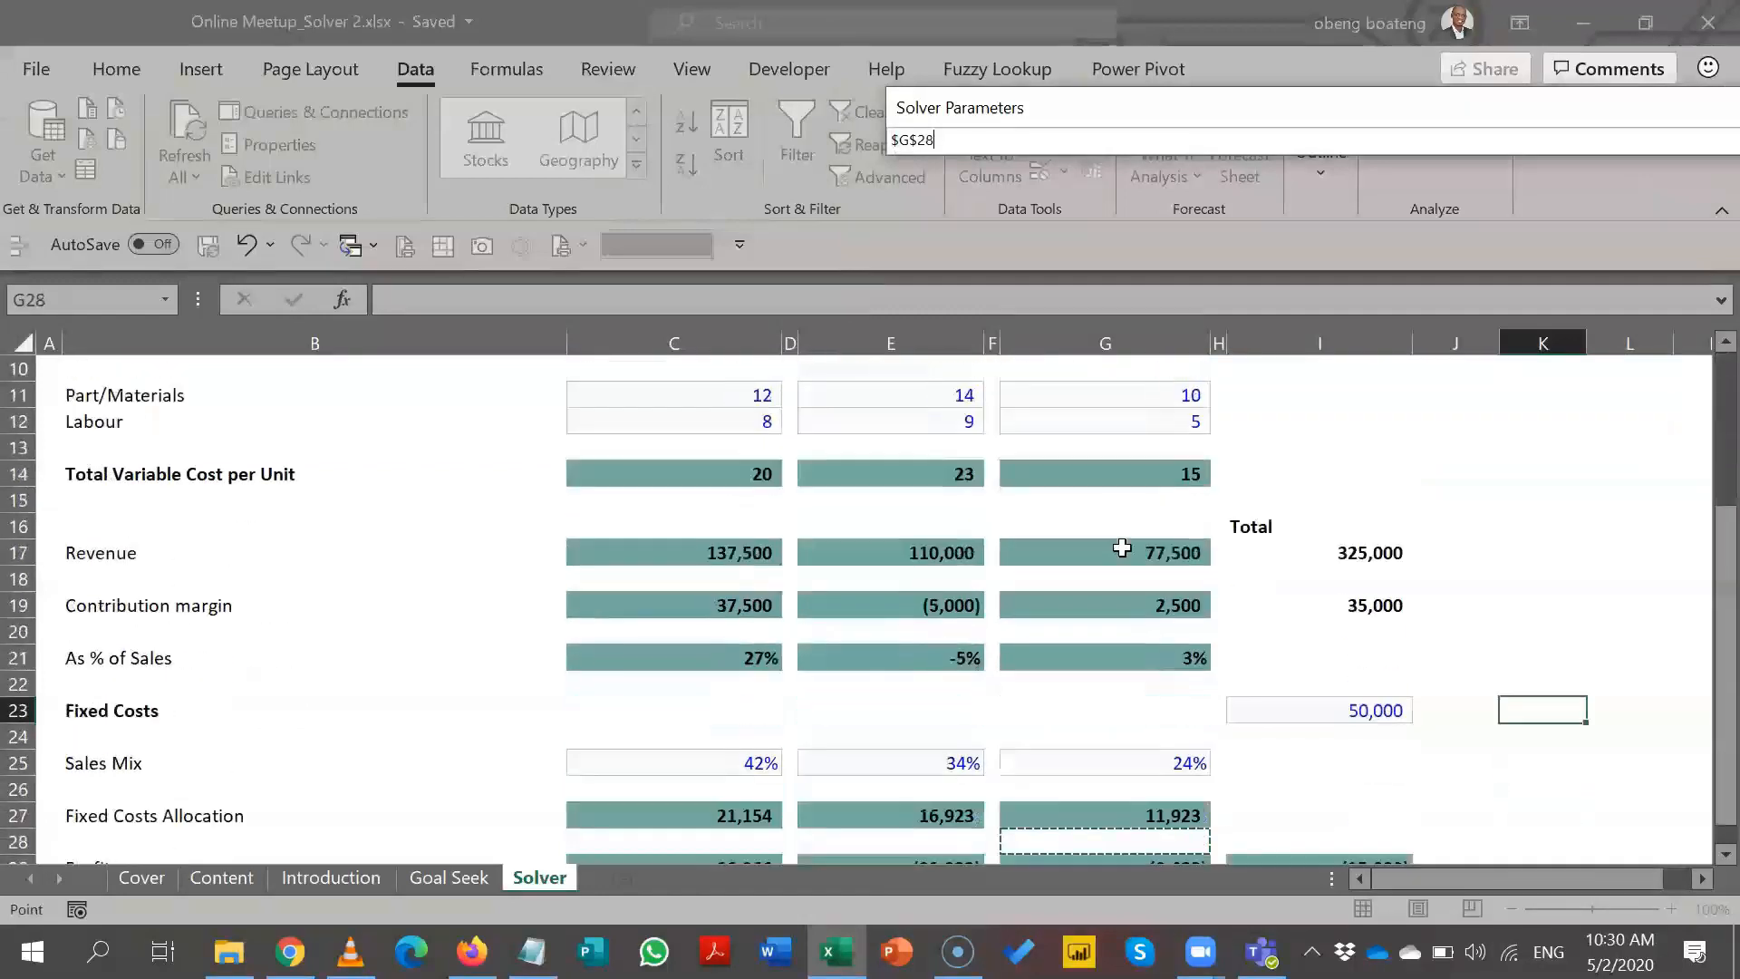
key("Right")
key("Right")
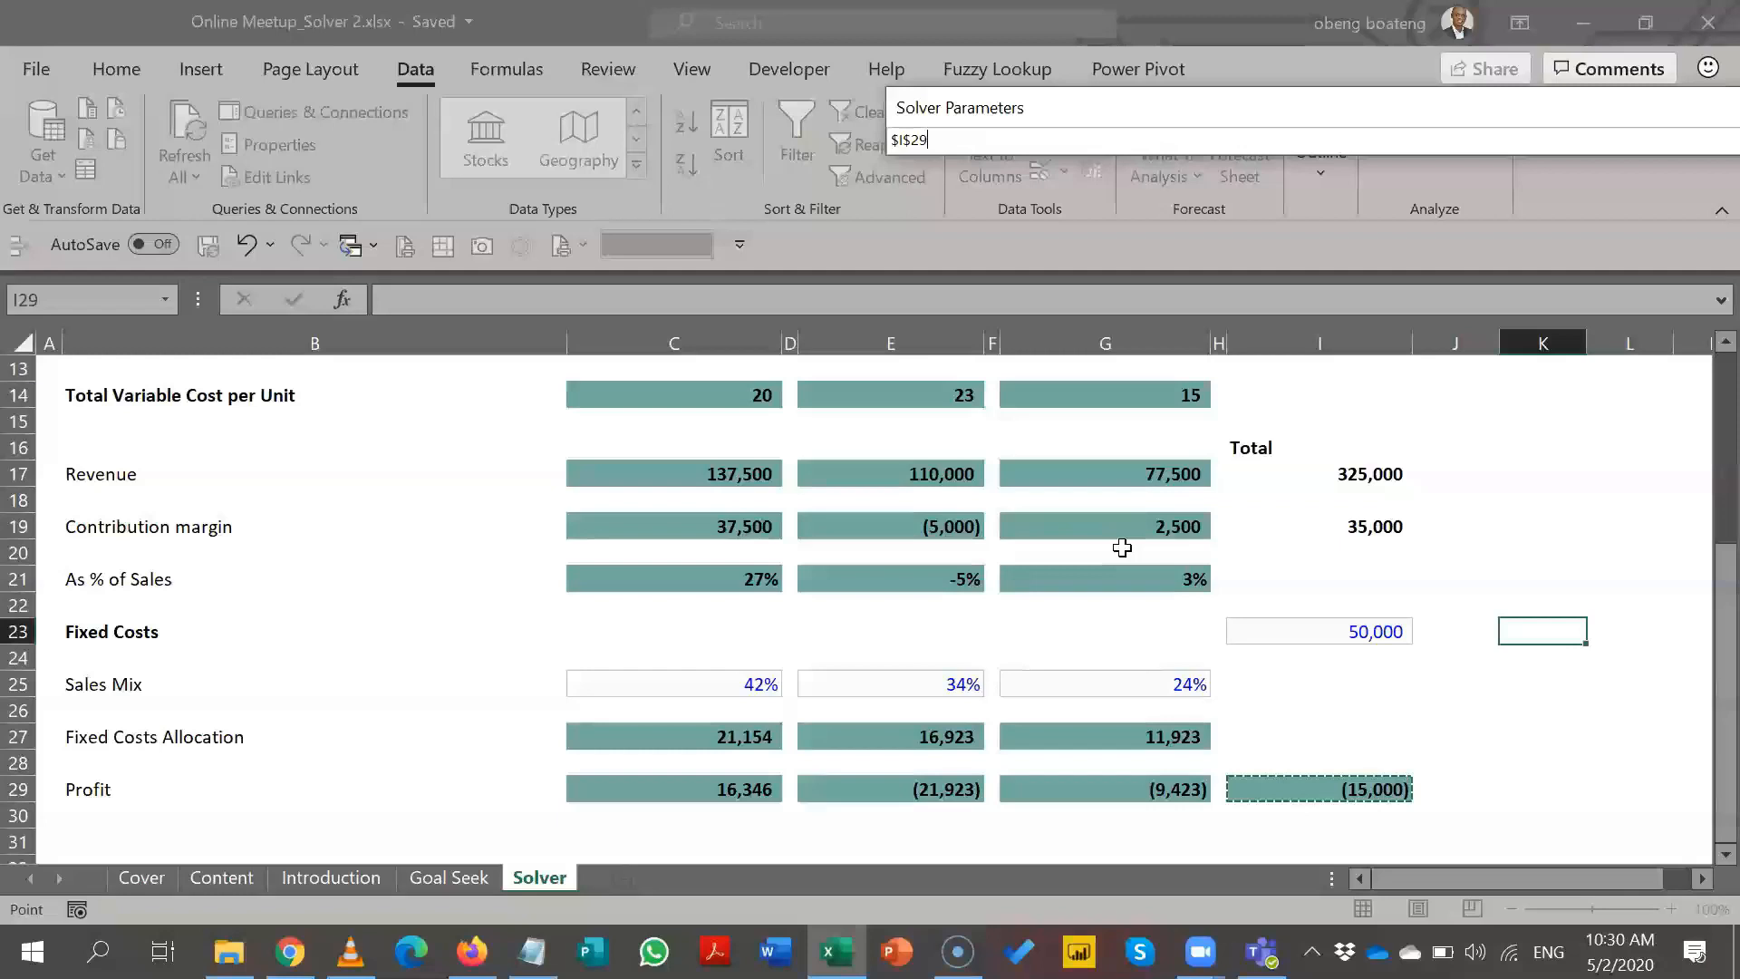
key("Return")
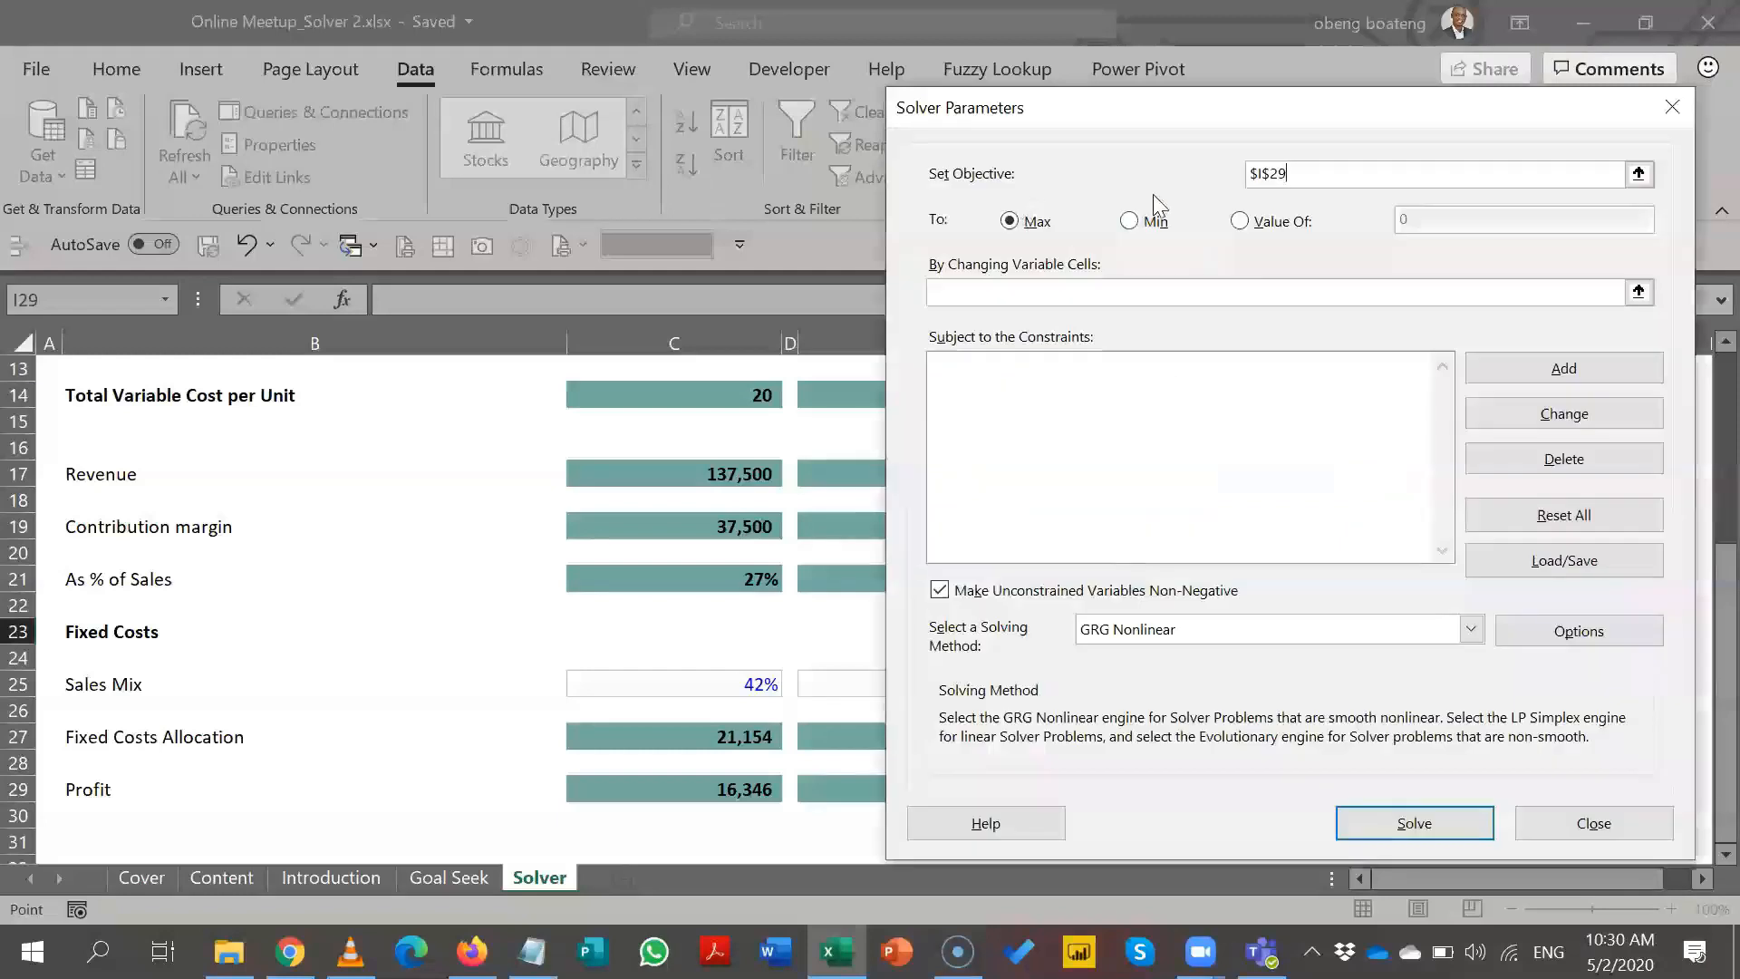
left_click(1243, 232)
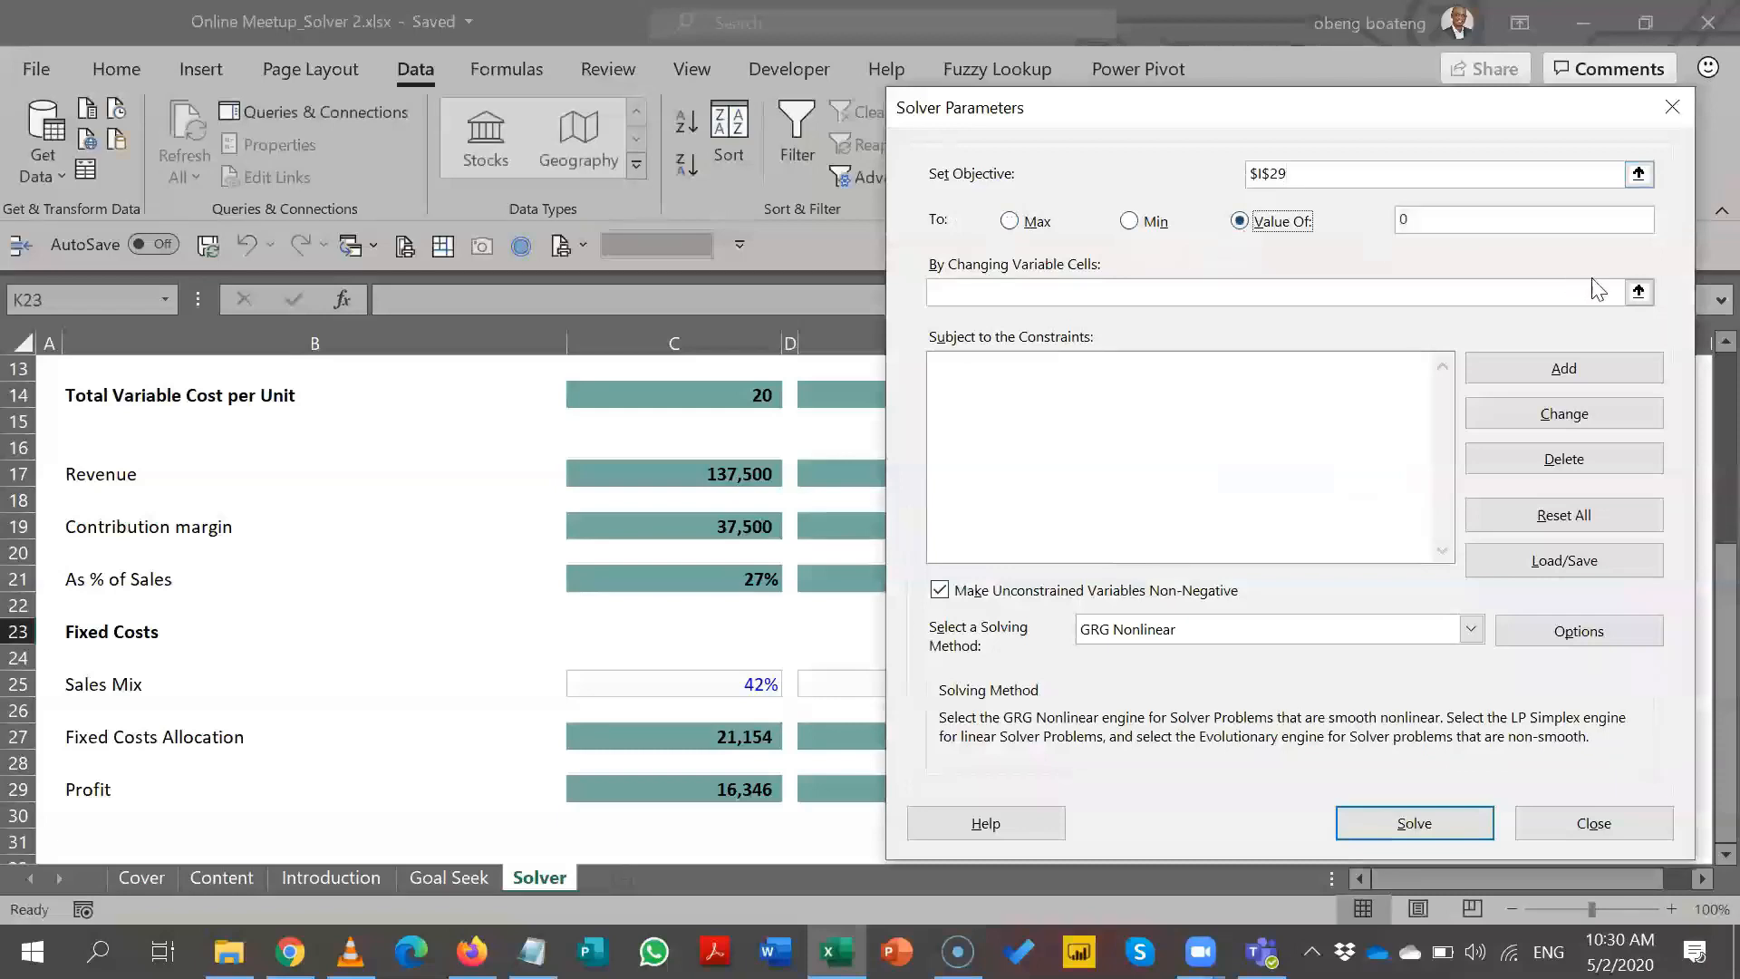
- Set Solver's changing variable cells to the three products' unit prices, $C$9, $E$9 and $G$9
left_click(1635, 291)
left_click(1637, 292)
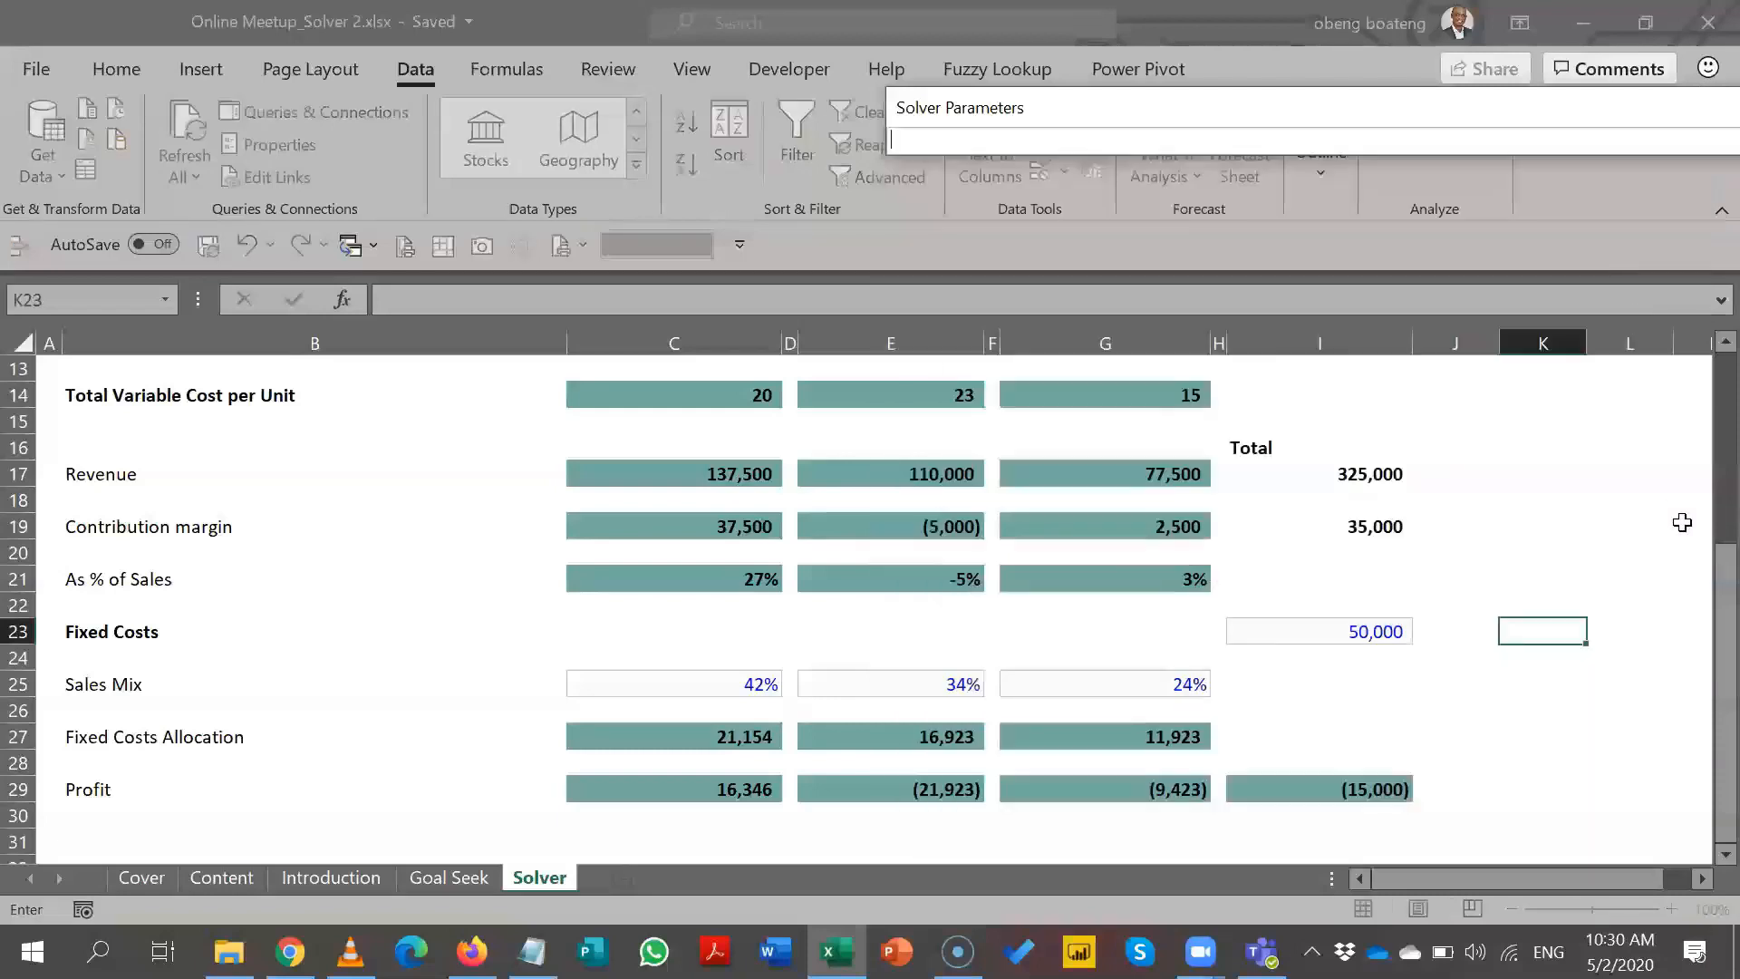
left_click_drag(1720, 571, 1701, 377)
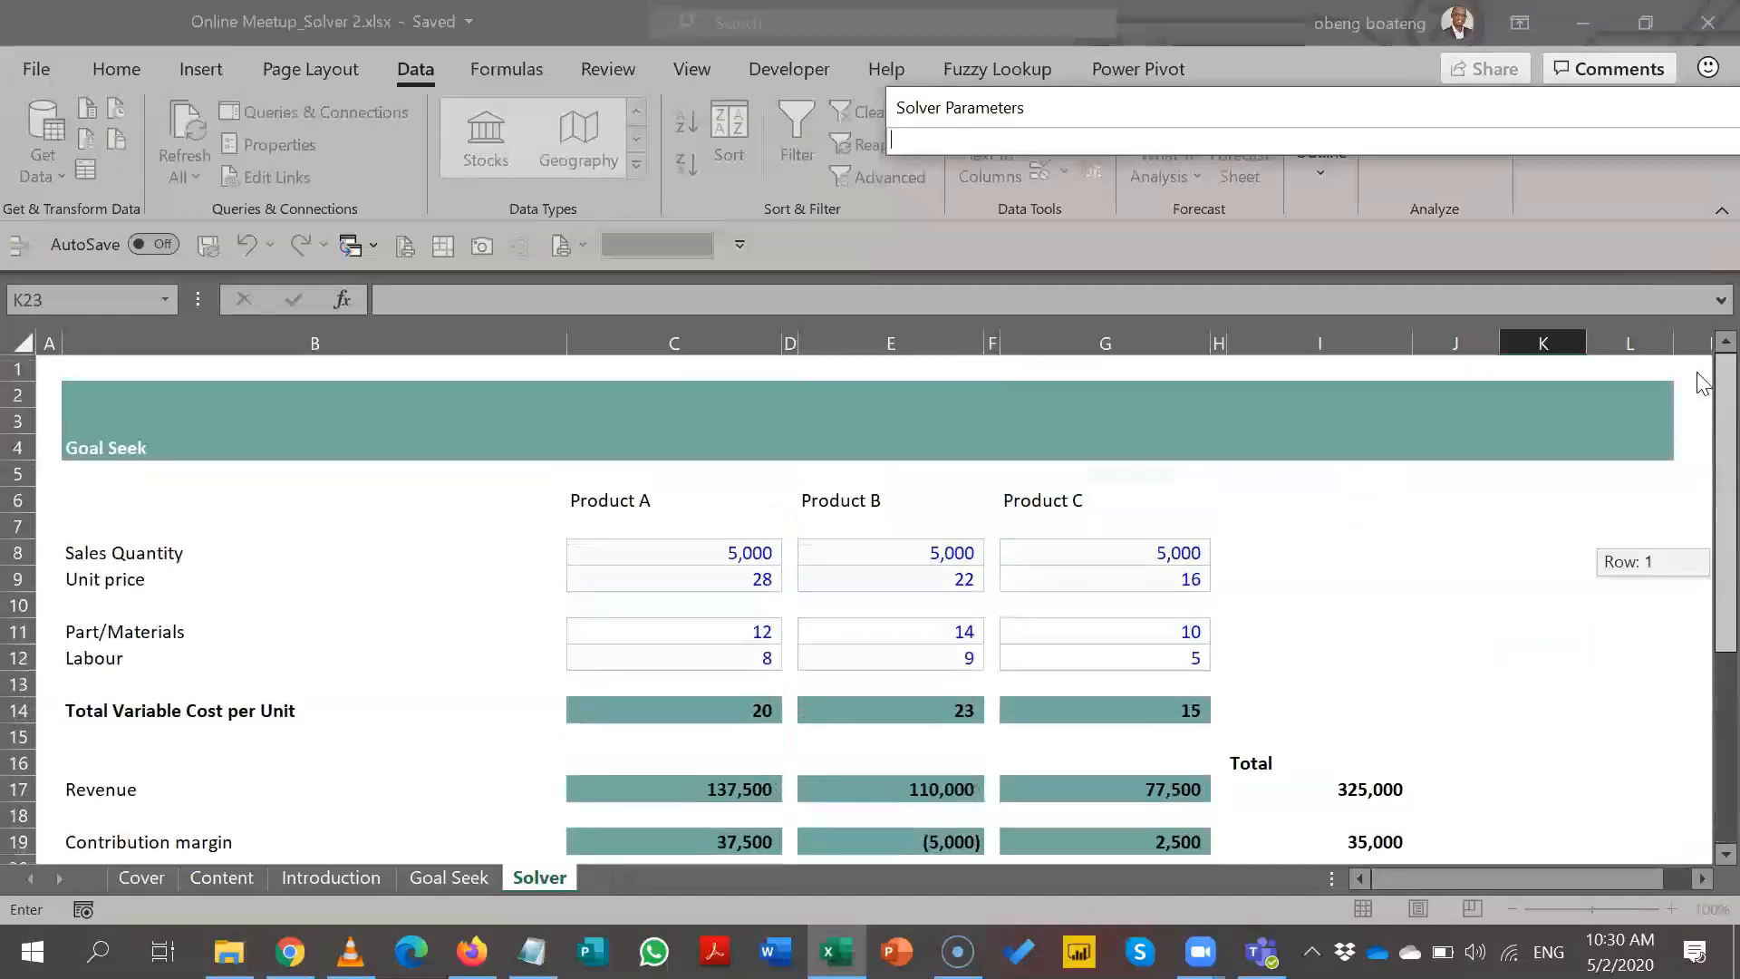
left_click(763, 580)
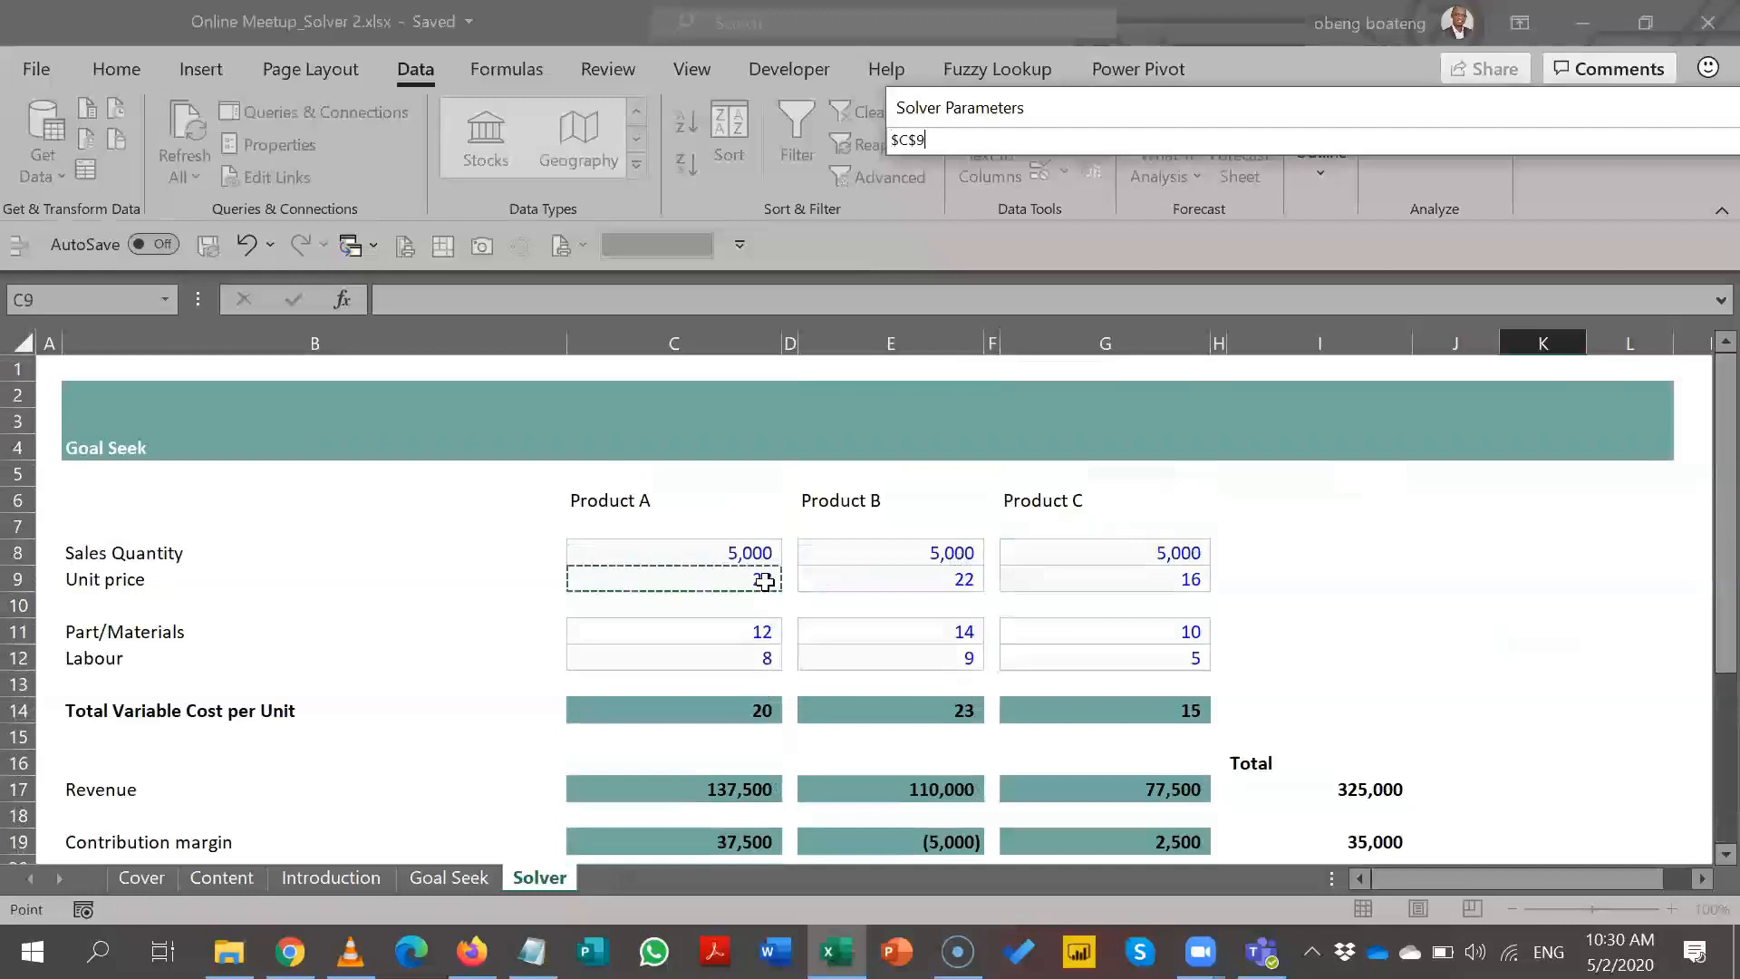
left_click(870, 578, "ctrl")
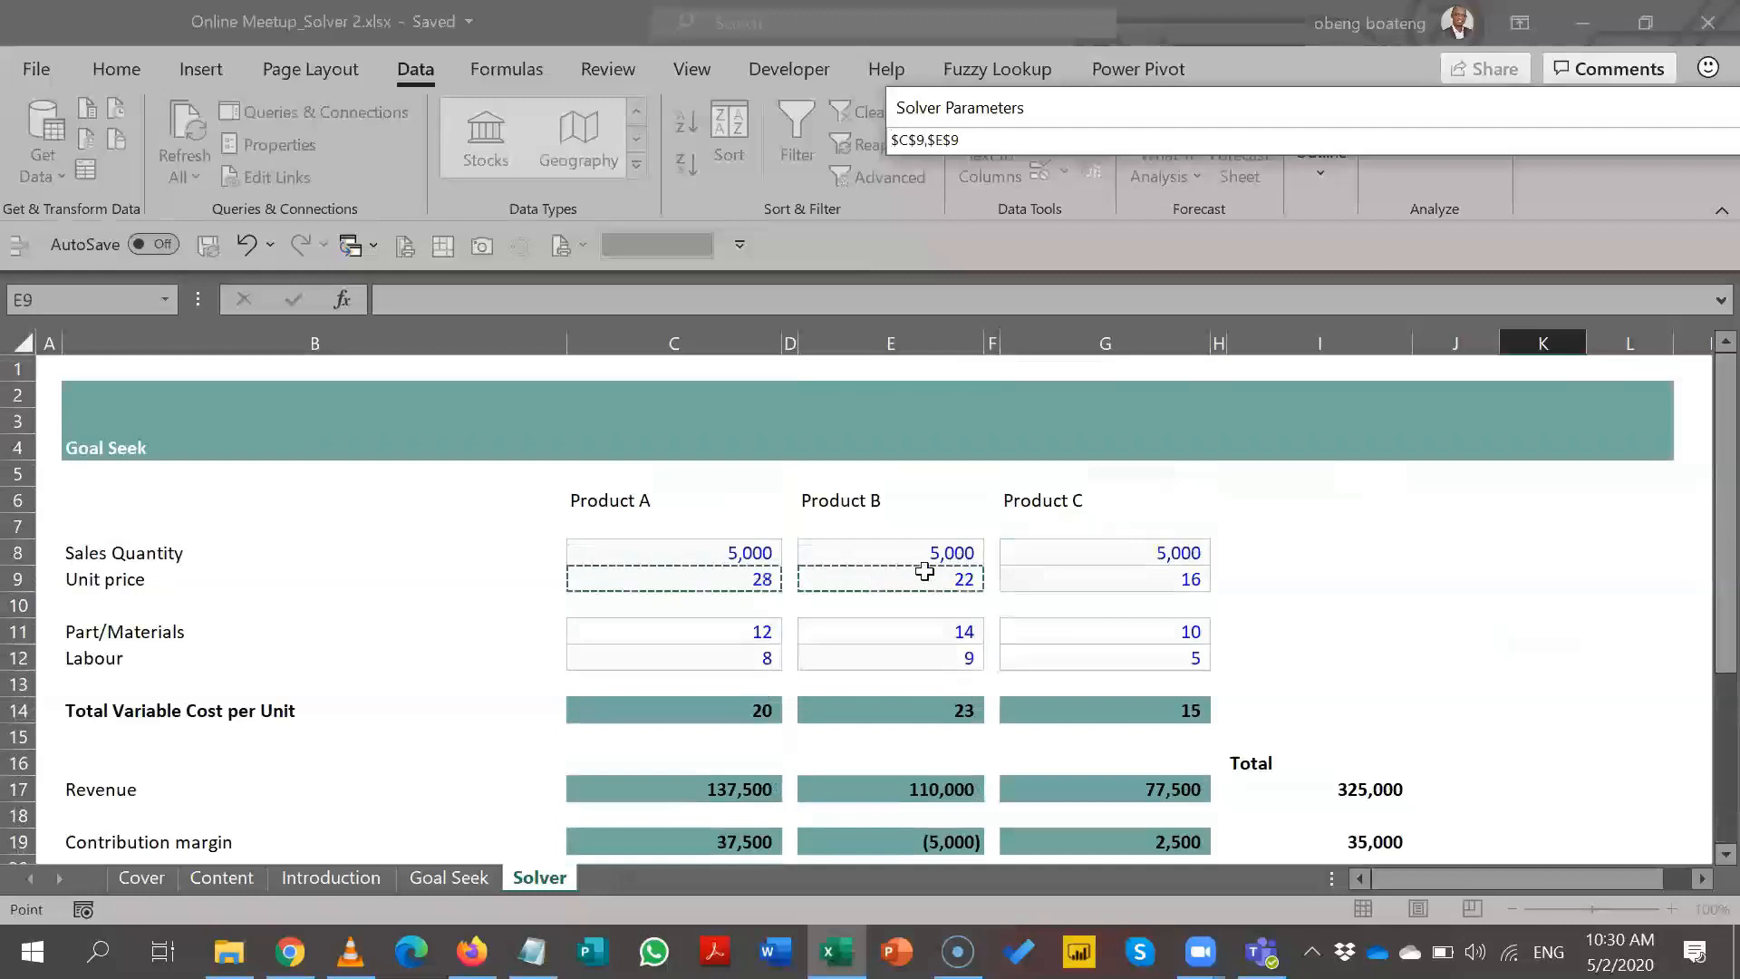
left_click(1057, 581, "ctrl")
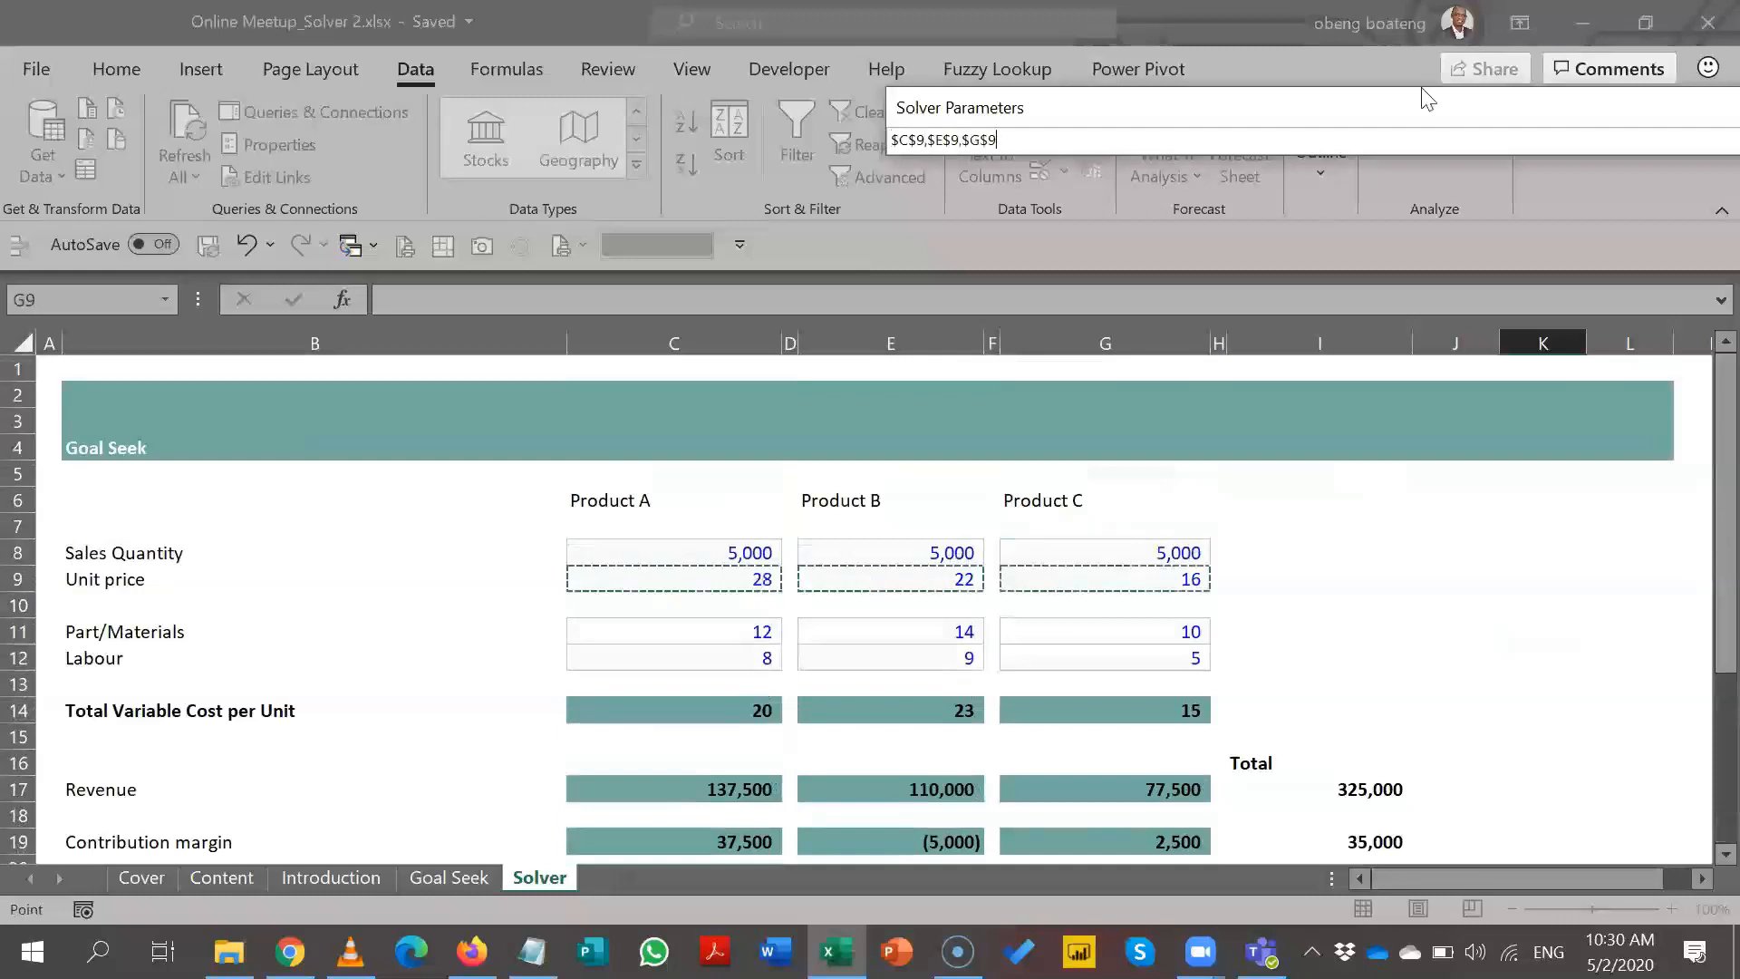
key("Return")
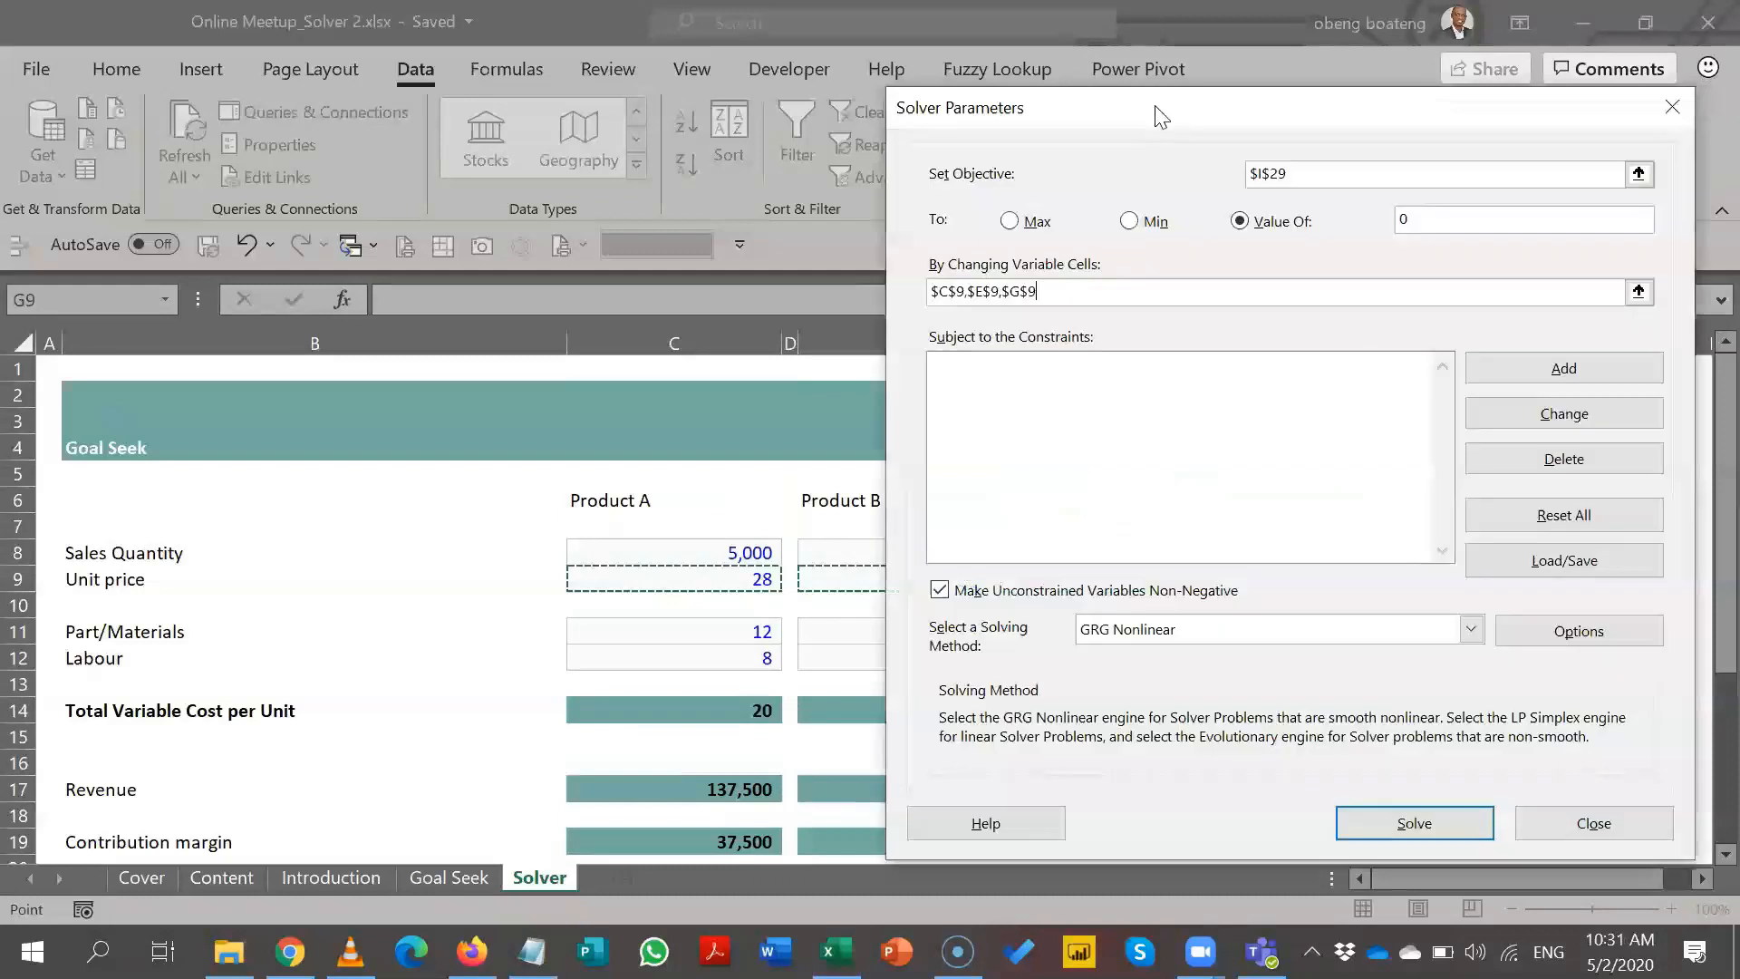
- Solve the model with the GRG Nonlinear method and keep the Solver solution
left_click_drag(1161, 116, 958, 710)
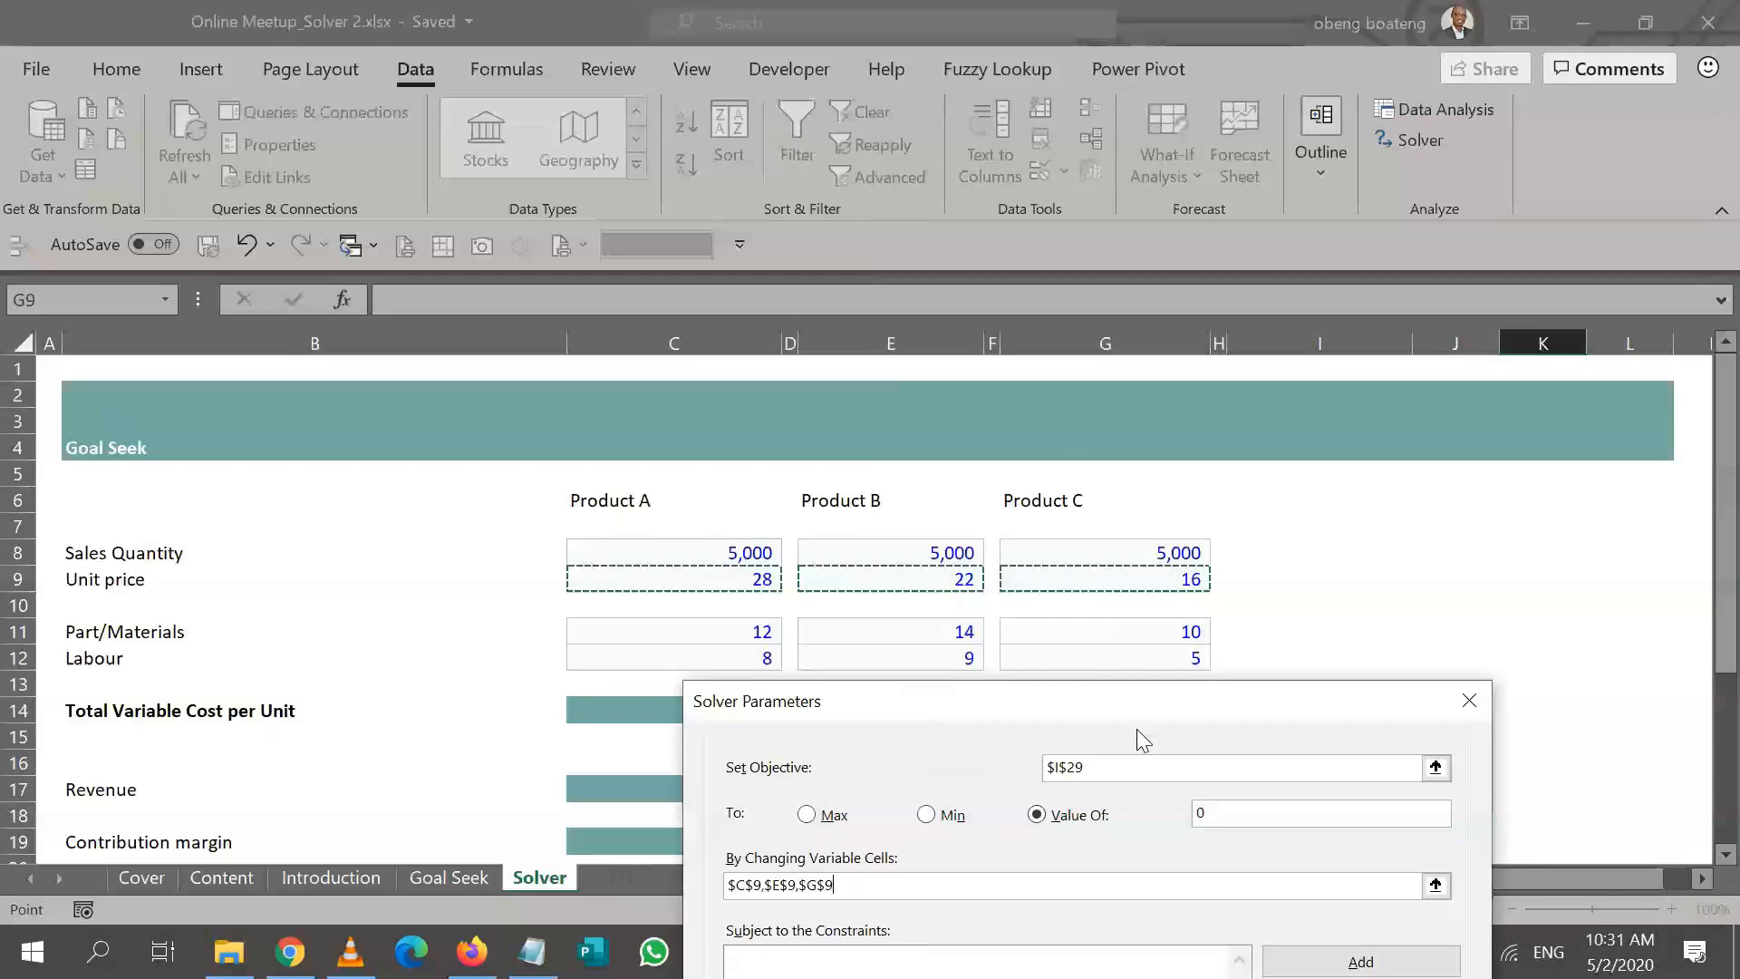
left_click_drag(1141, 716, 1046, 297)
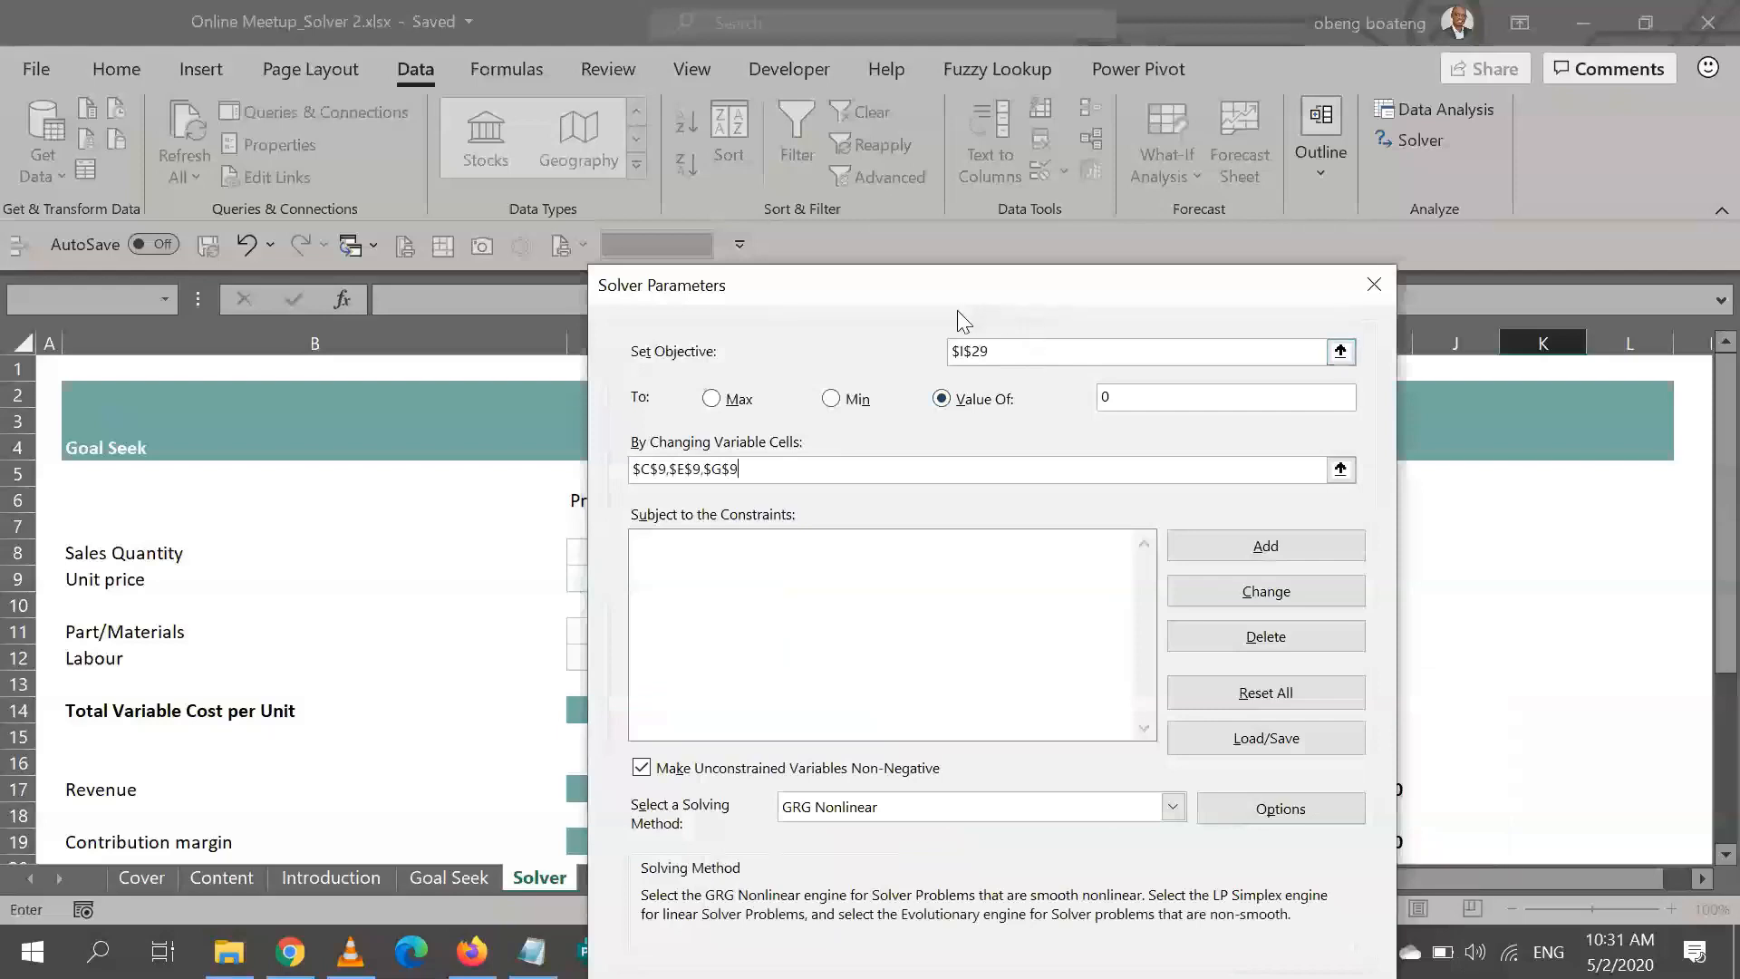
left_click_drag(941, 292, 933, 107)
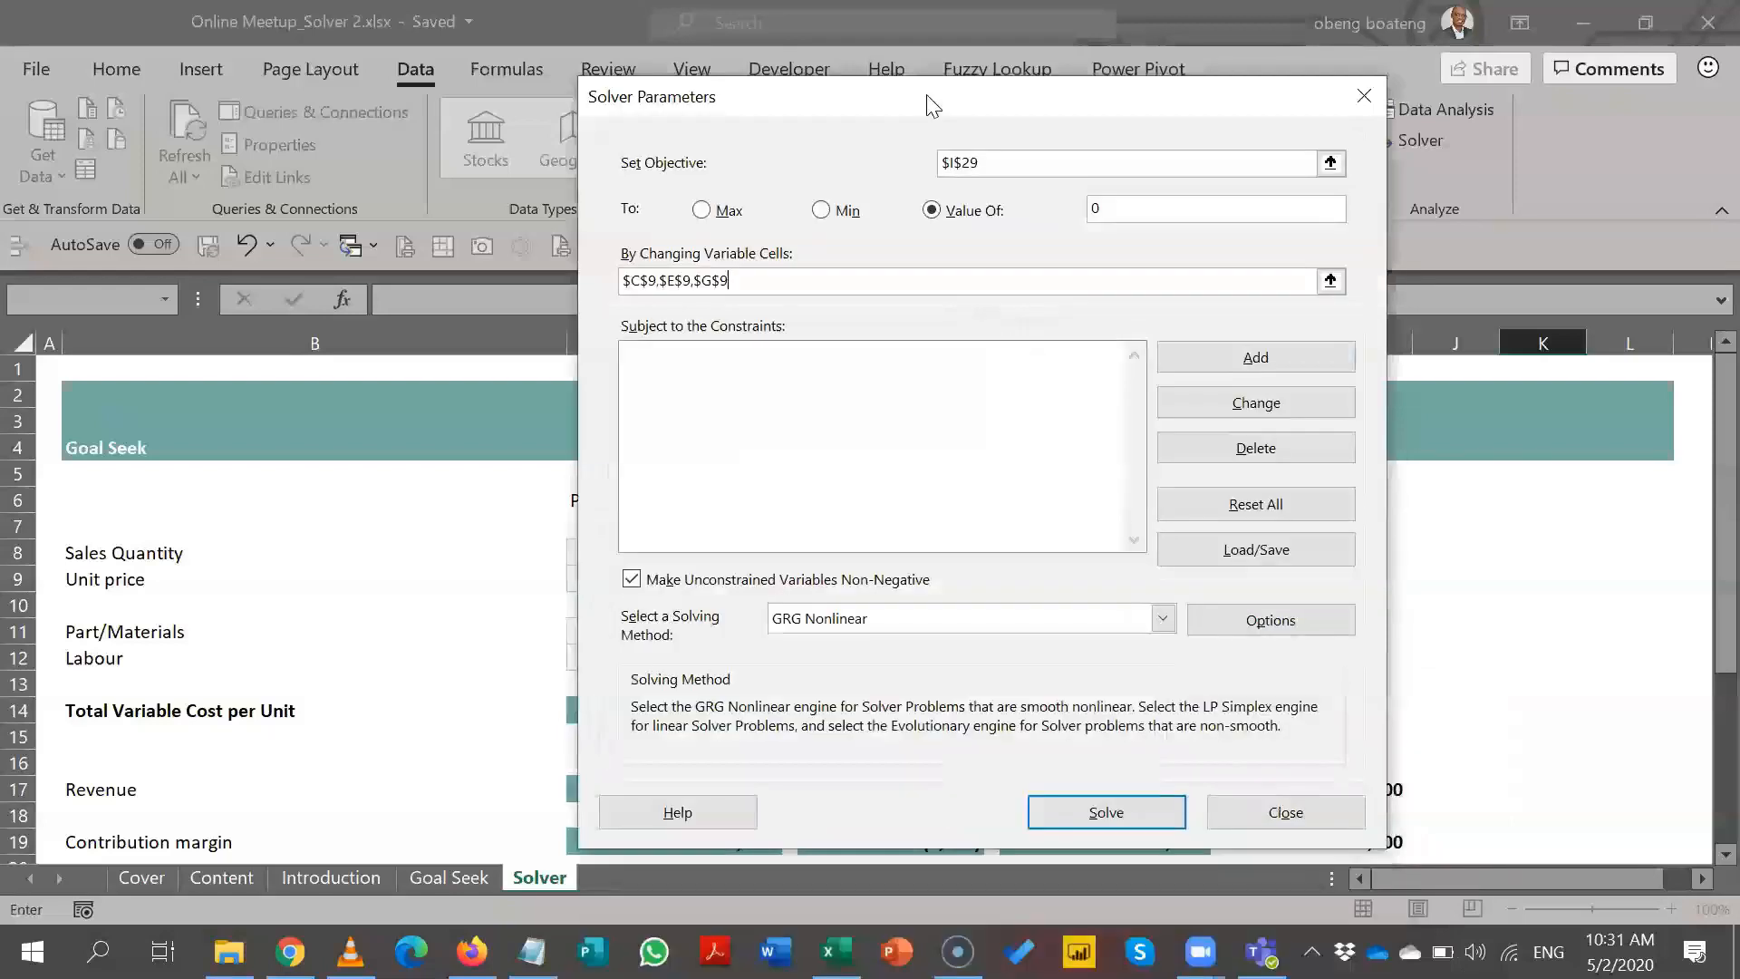
left_click(1079, 790)
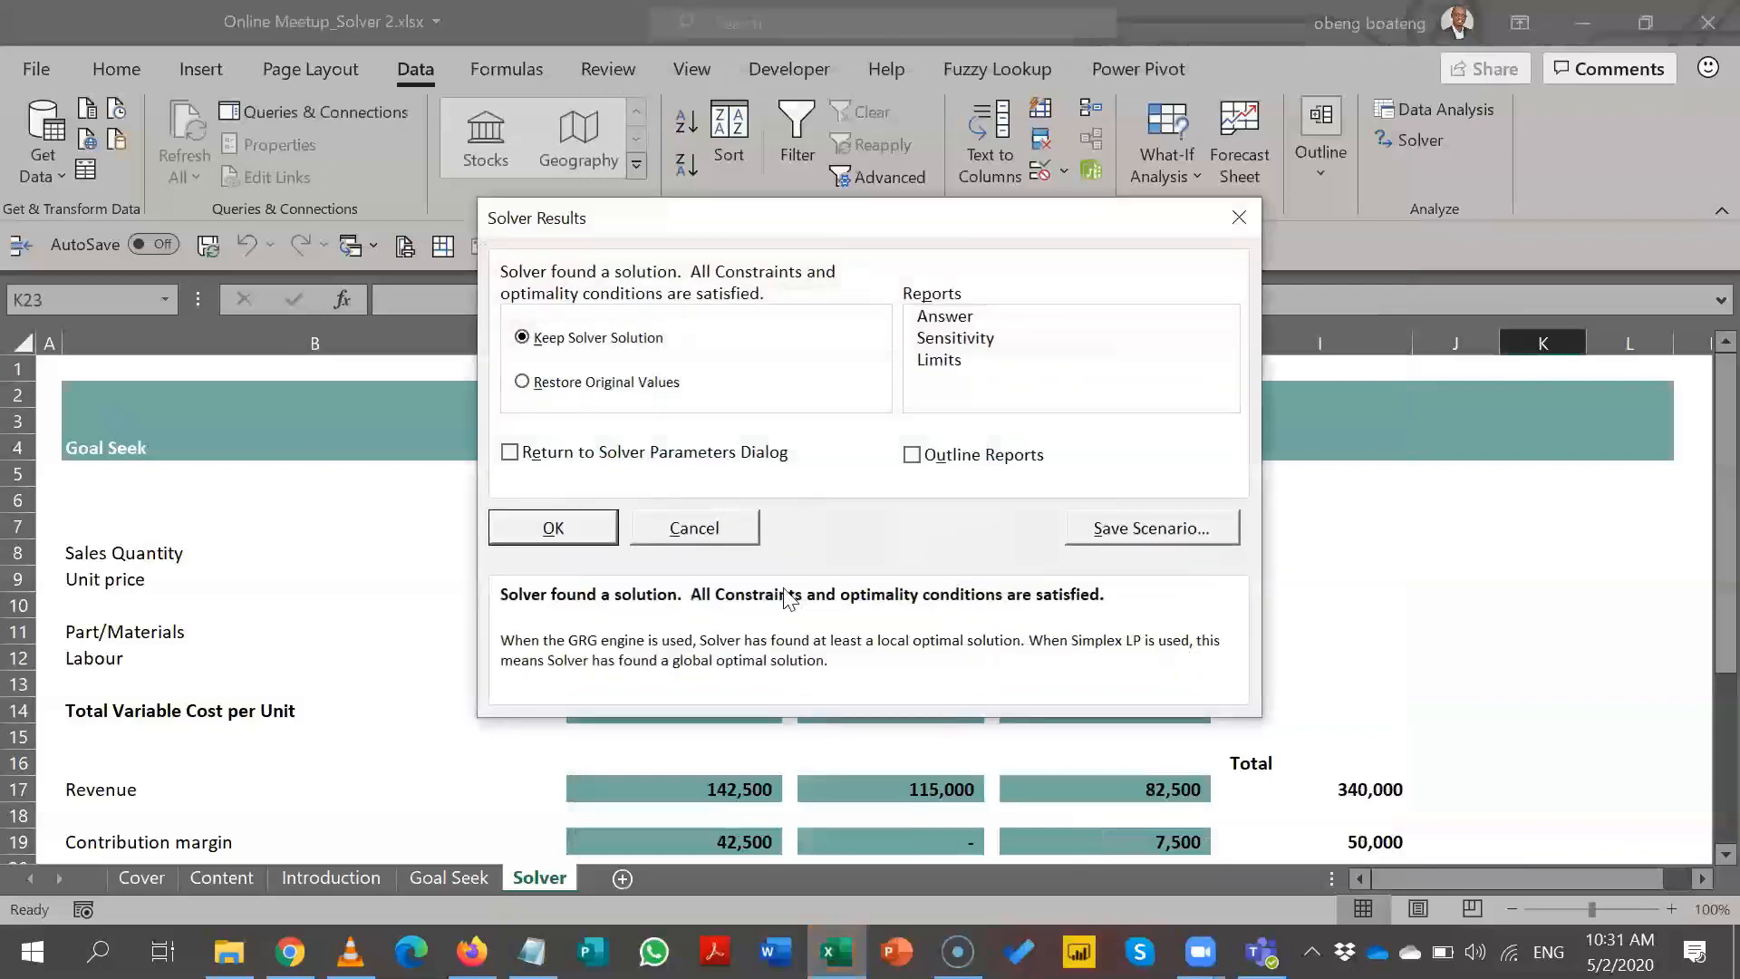
left_click(544, 528)
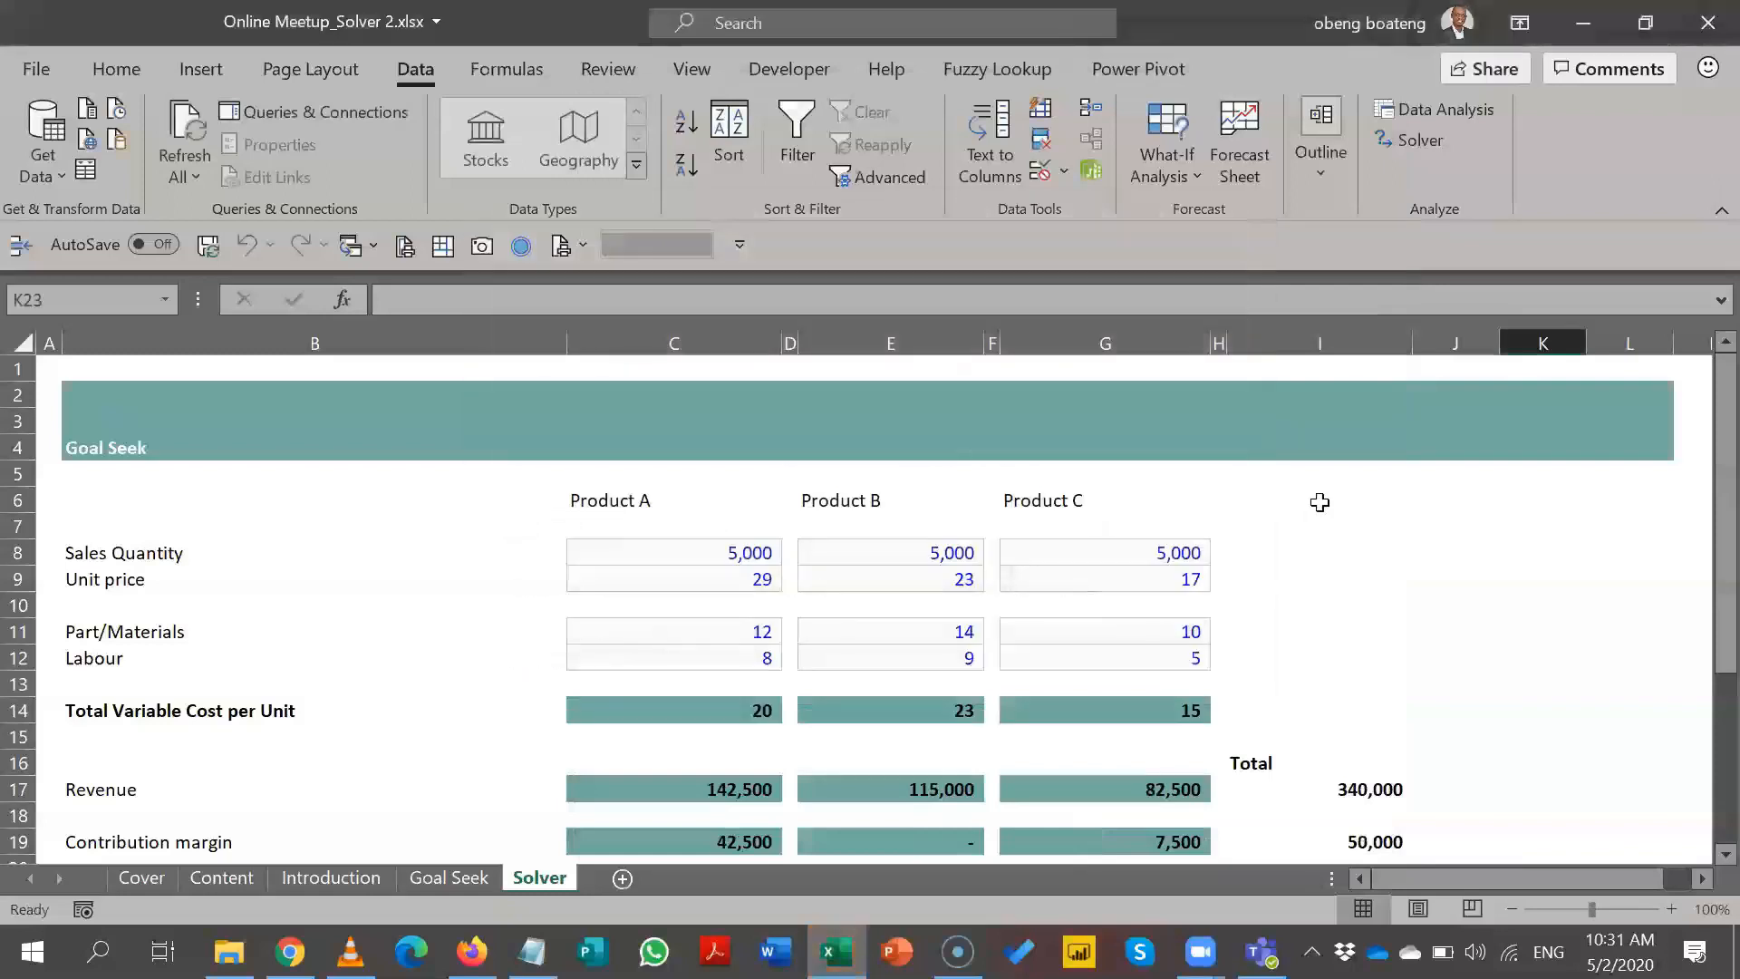
- Examine the solved profit of each product in row 29 and the total profit formula in I29
left_click_drag(1701, 508, 1702, 723)
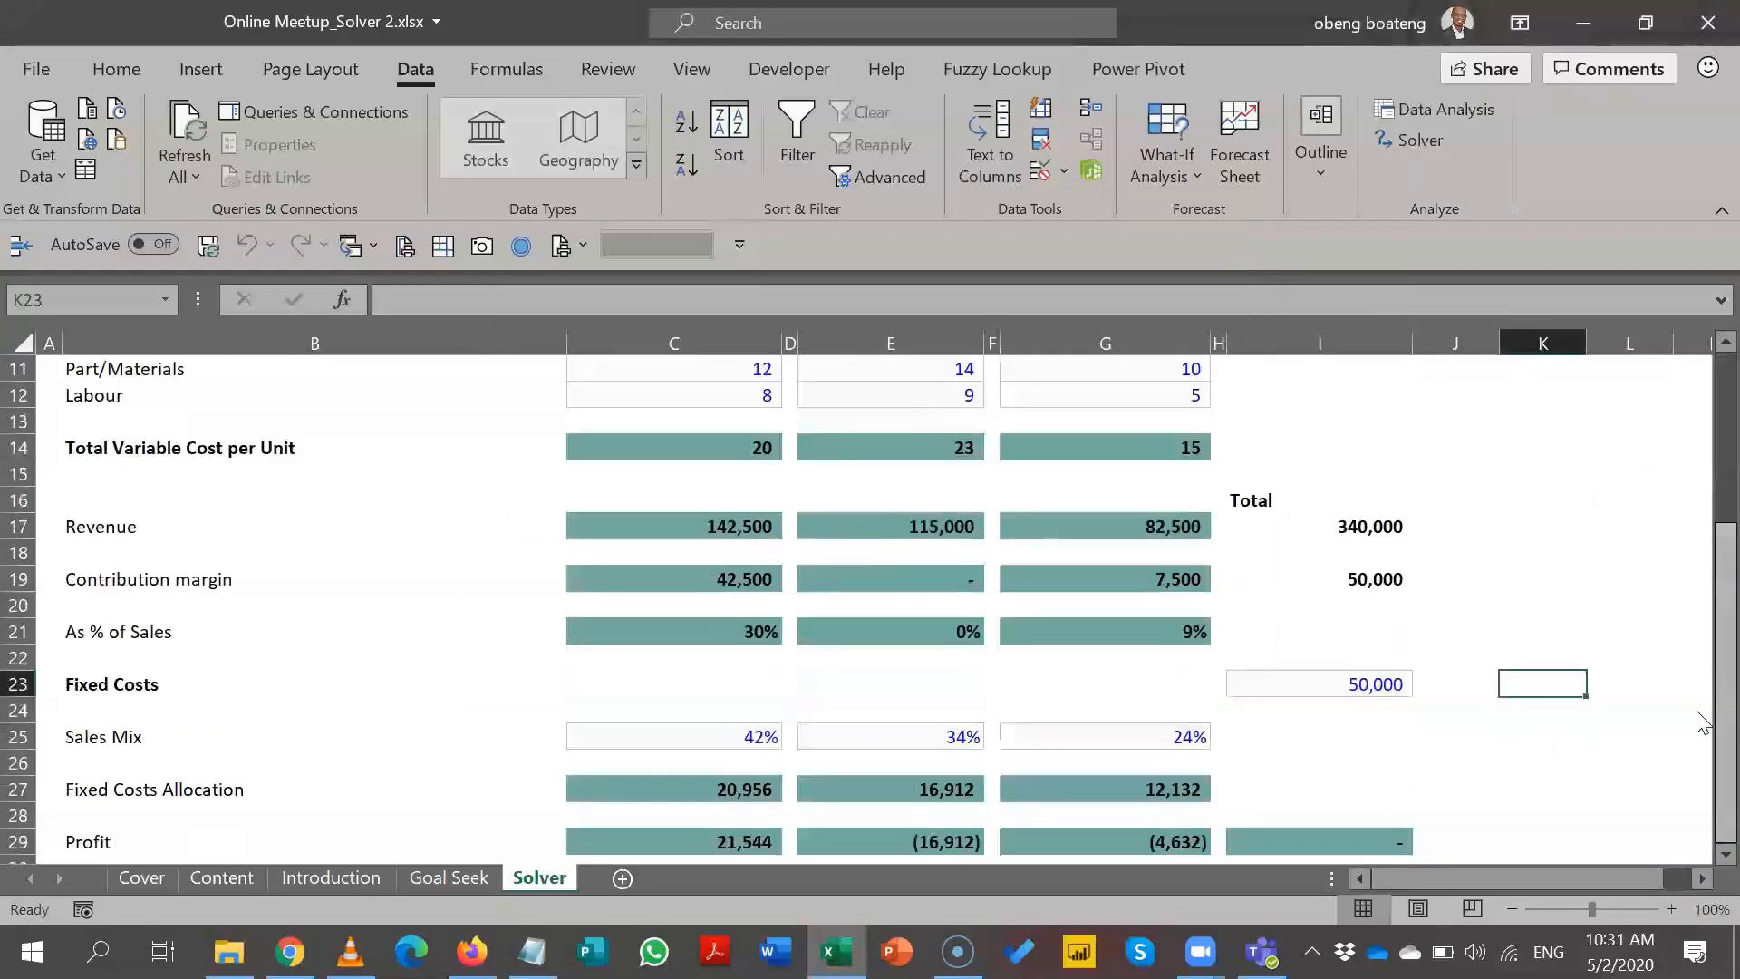
left_click(1438, 712)
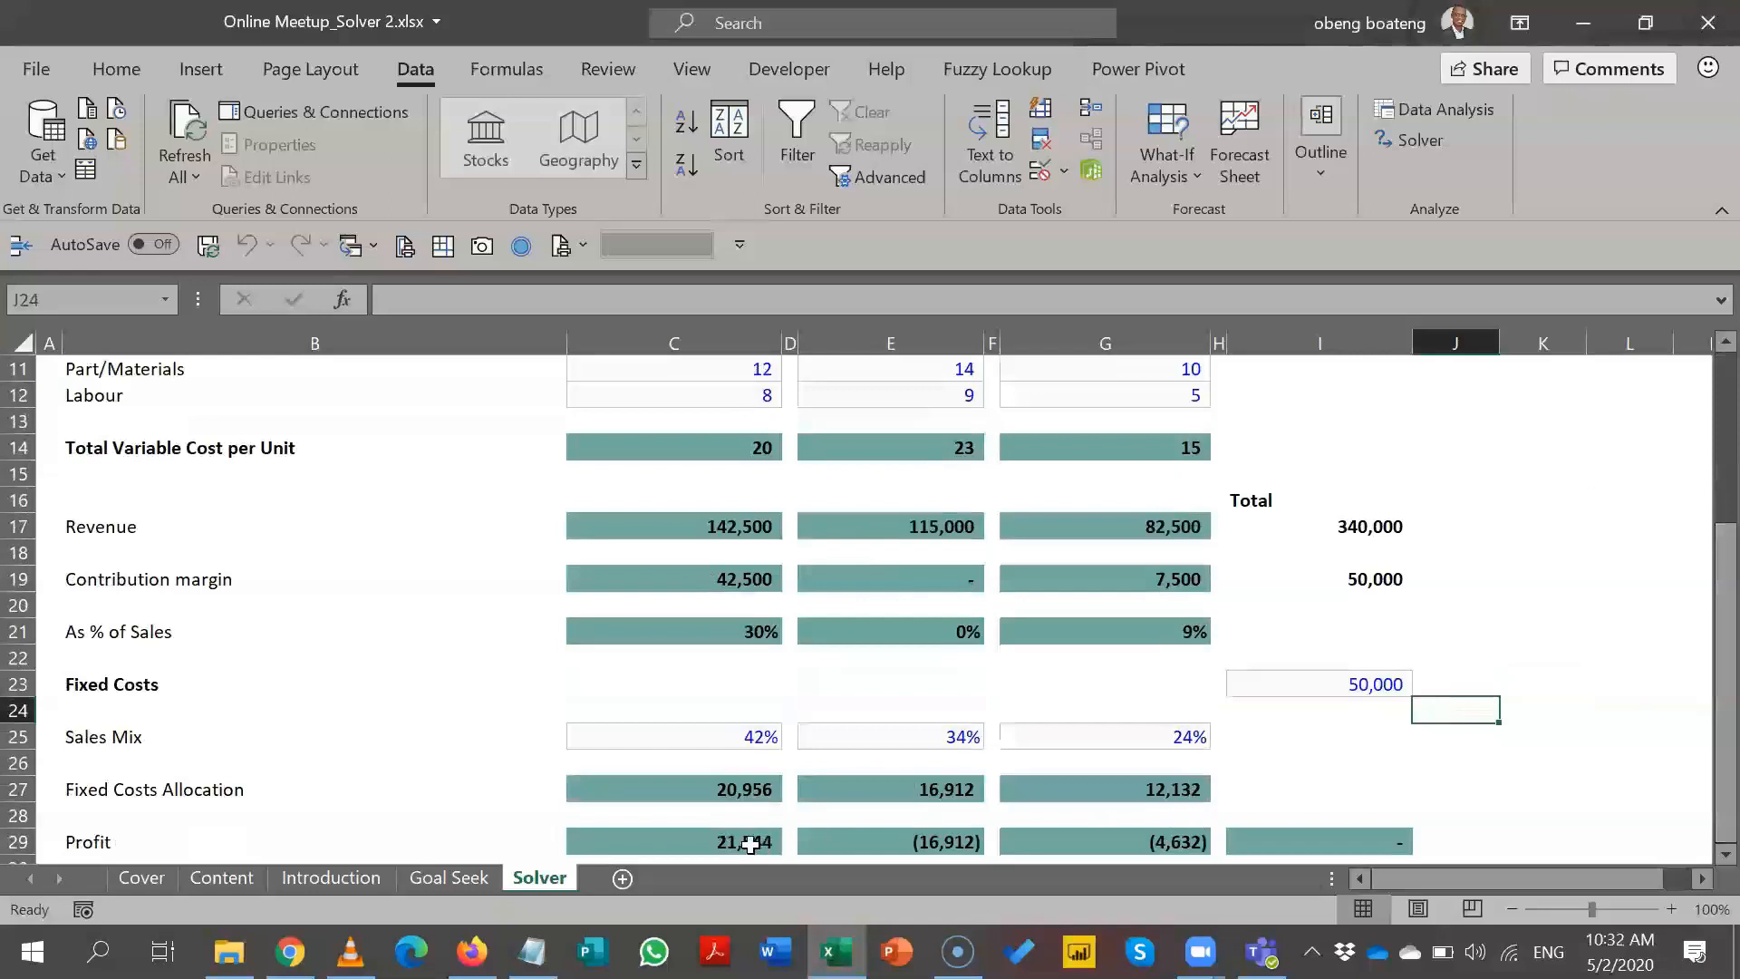
left_click(727, 840)
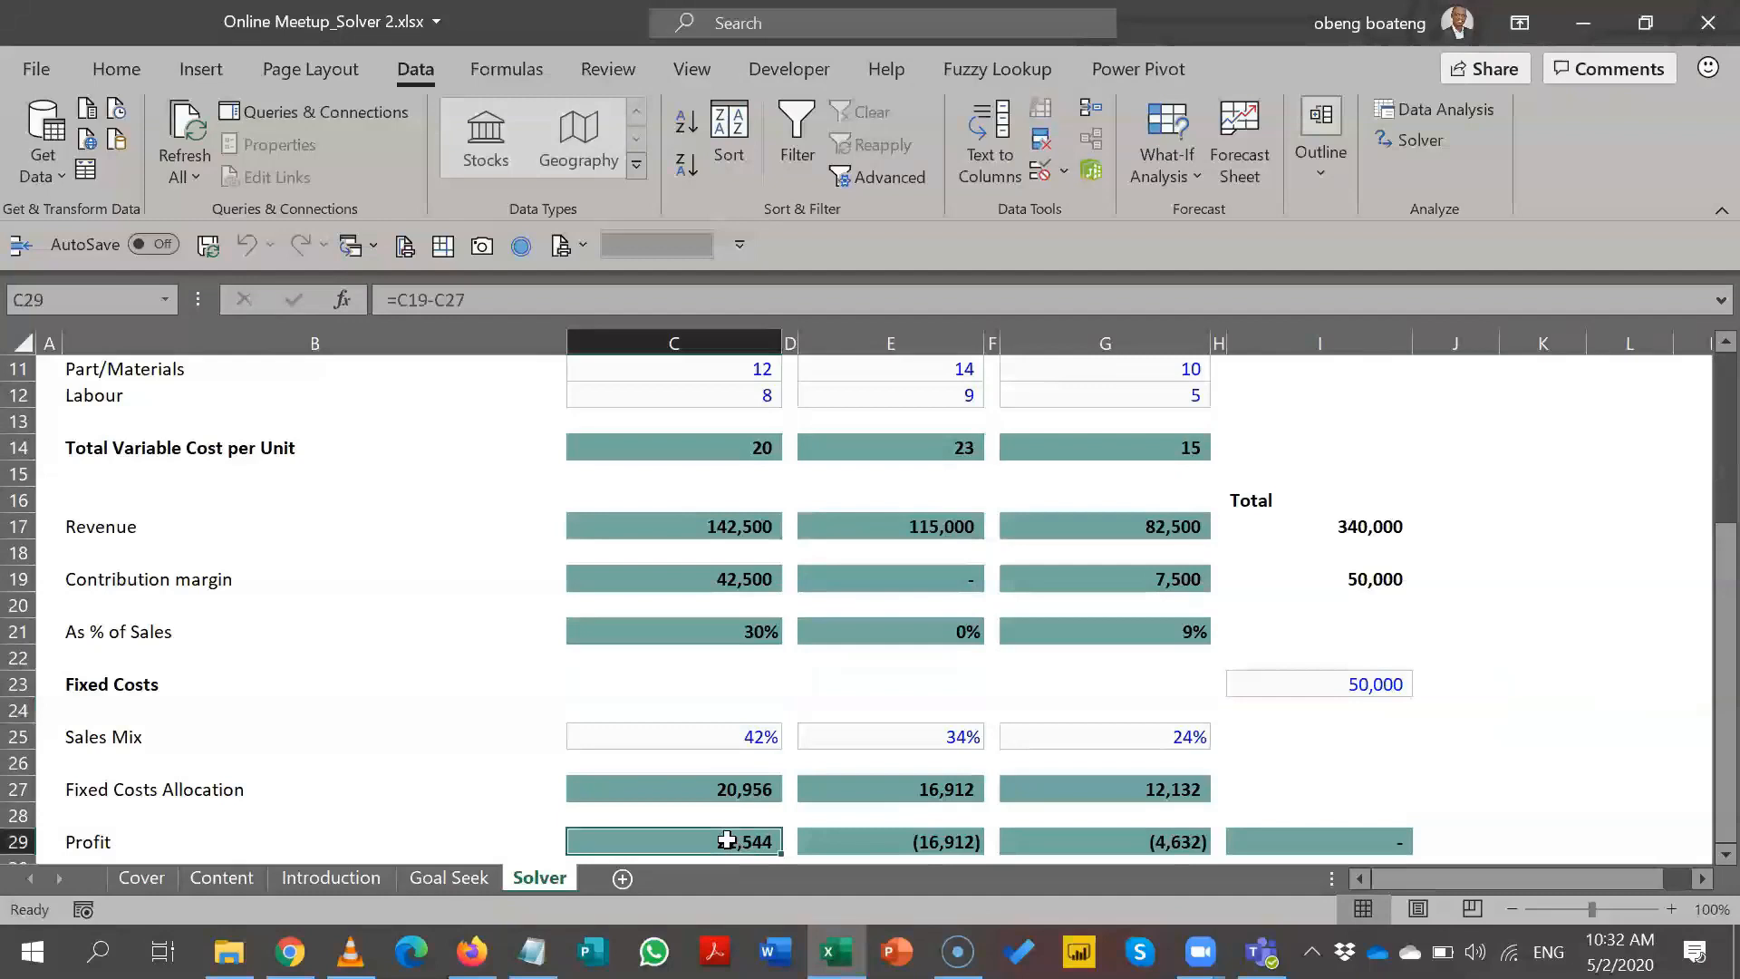
left_click(928, 852)
left_click(1314, 848)
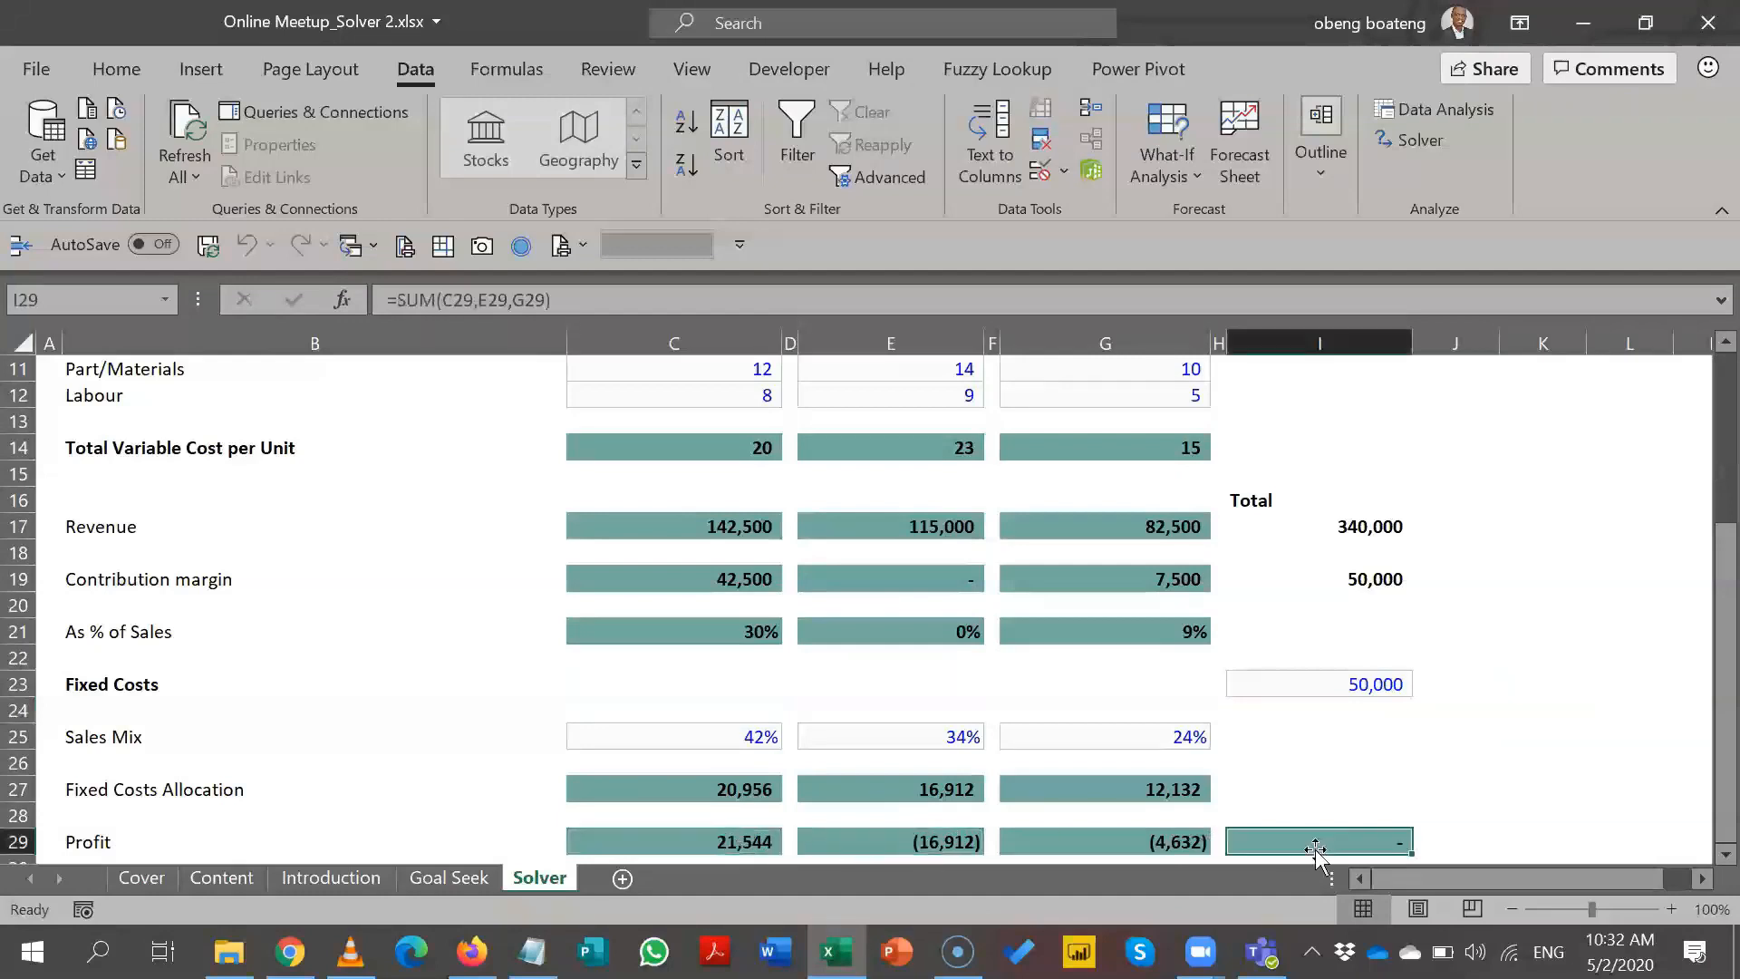
left_click(951, 835)
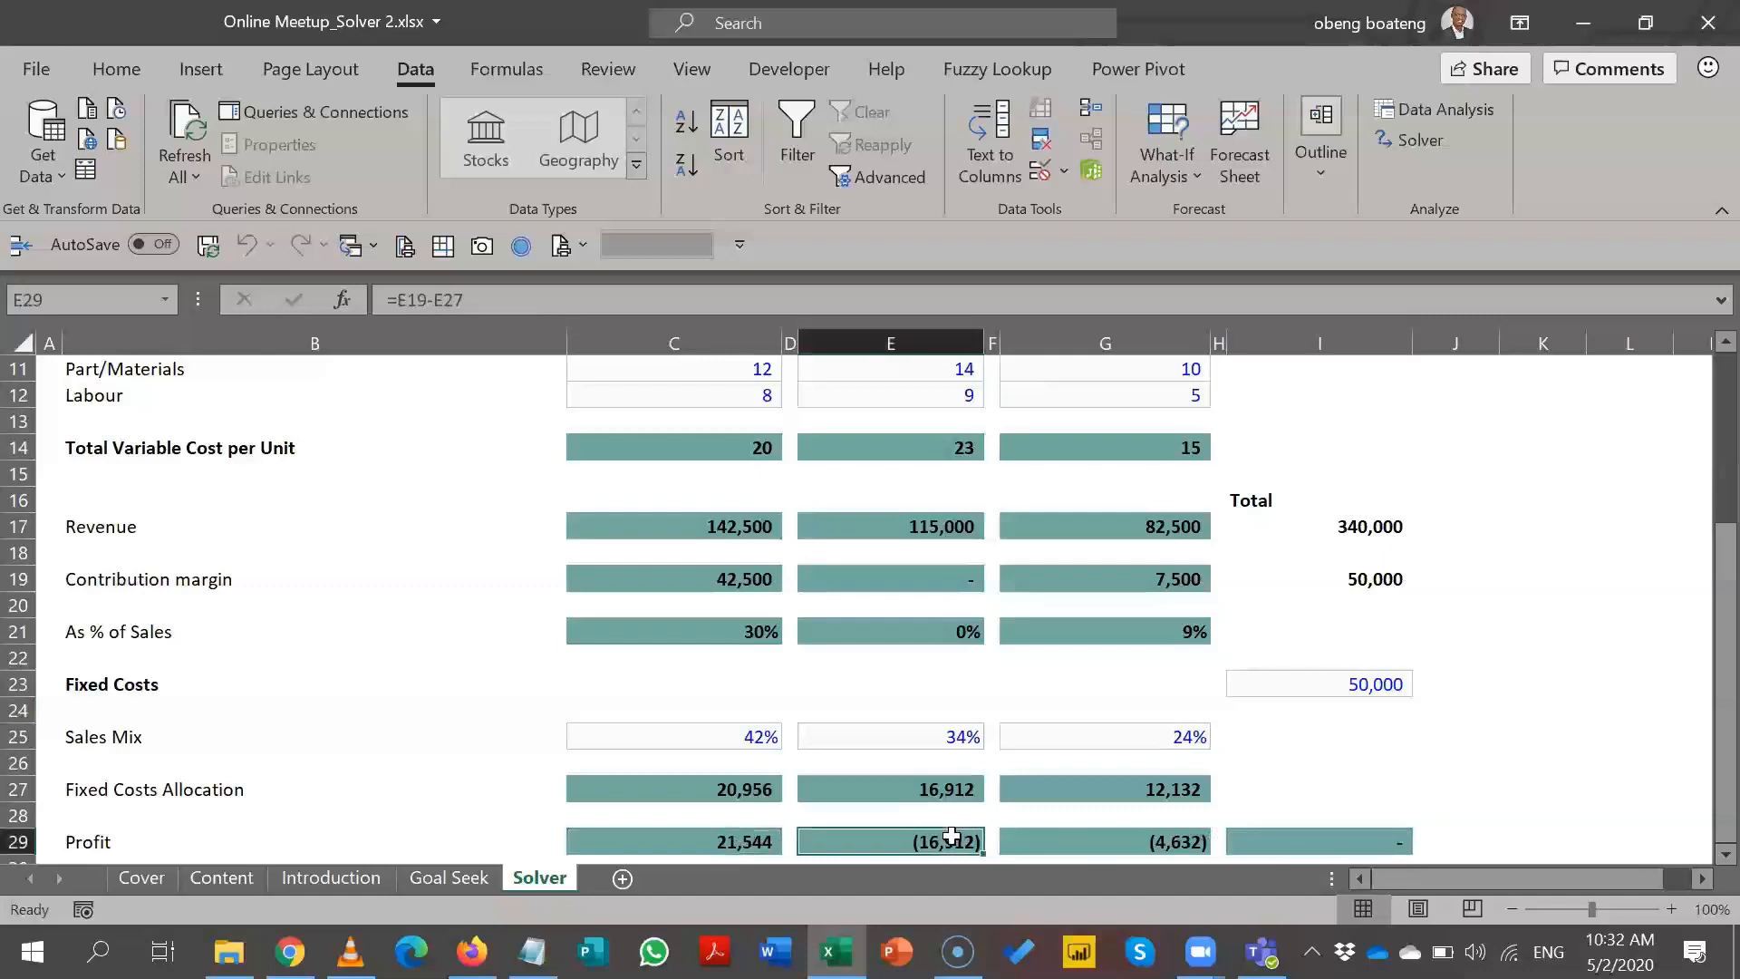
left_click(1080, 846)
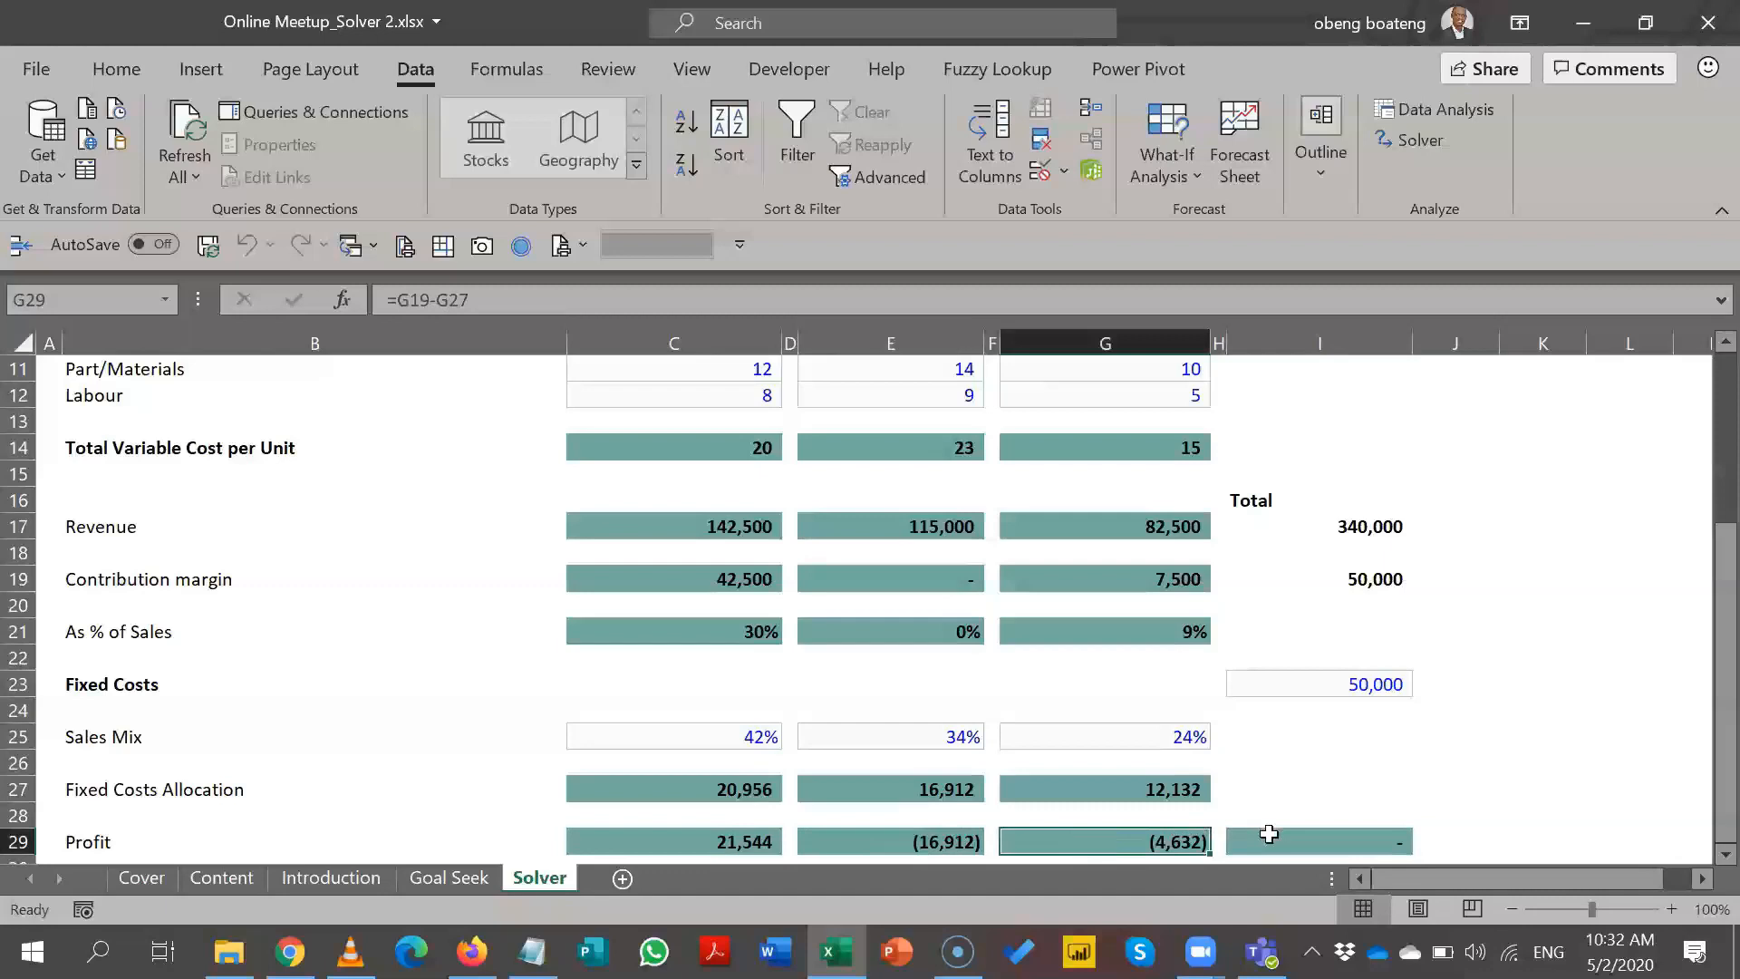
left_click(1269, 834)
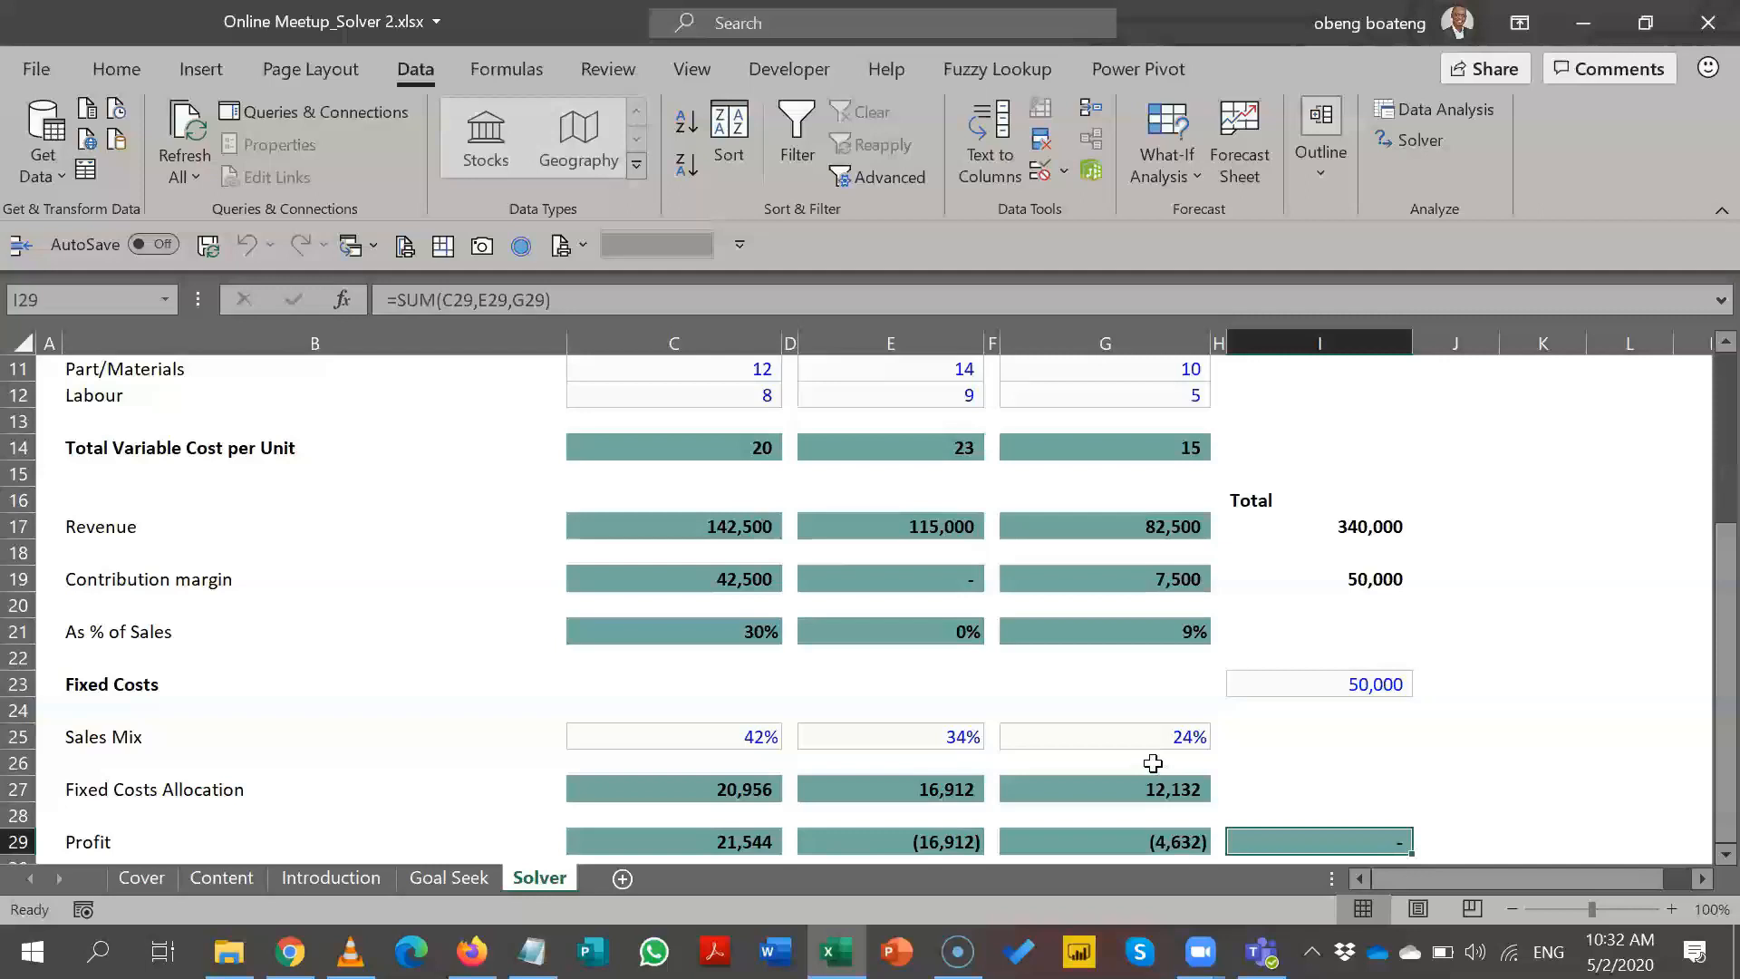
- Review the three product profits in C29, E29 and G29 together as one selection
left_click(1147, 710)
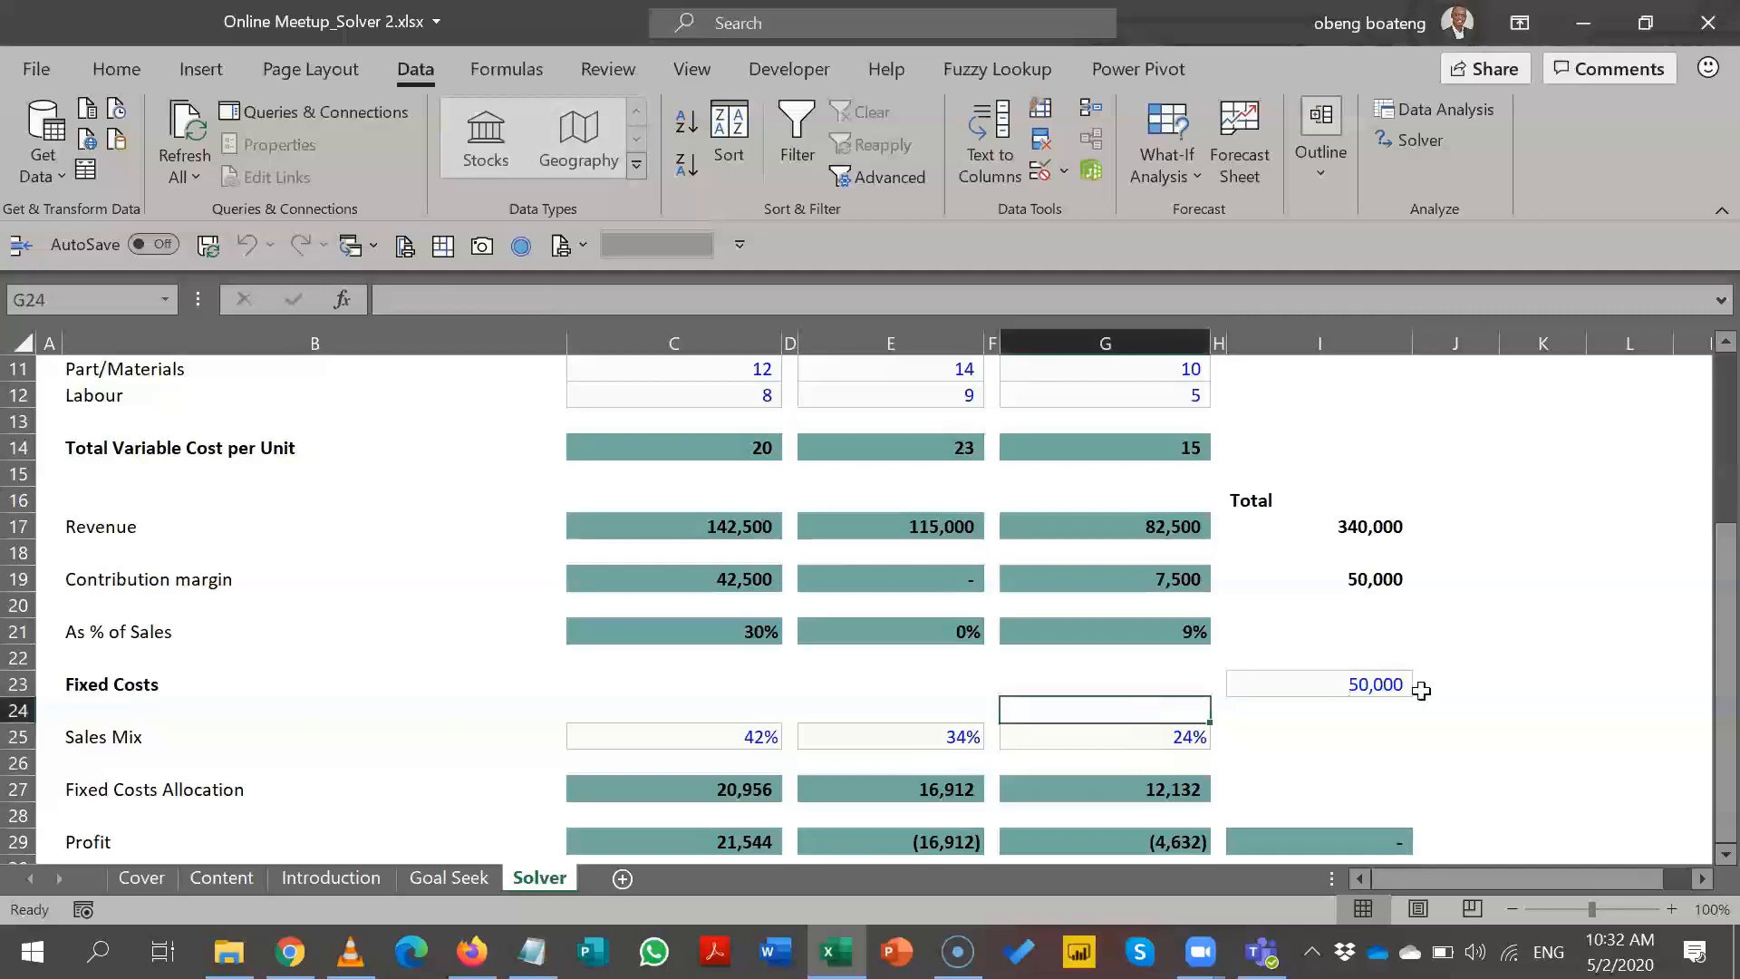
left_click(1722, 855)
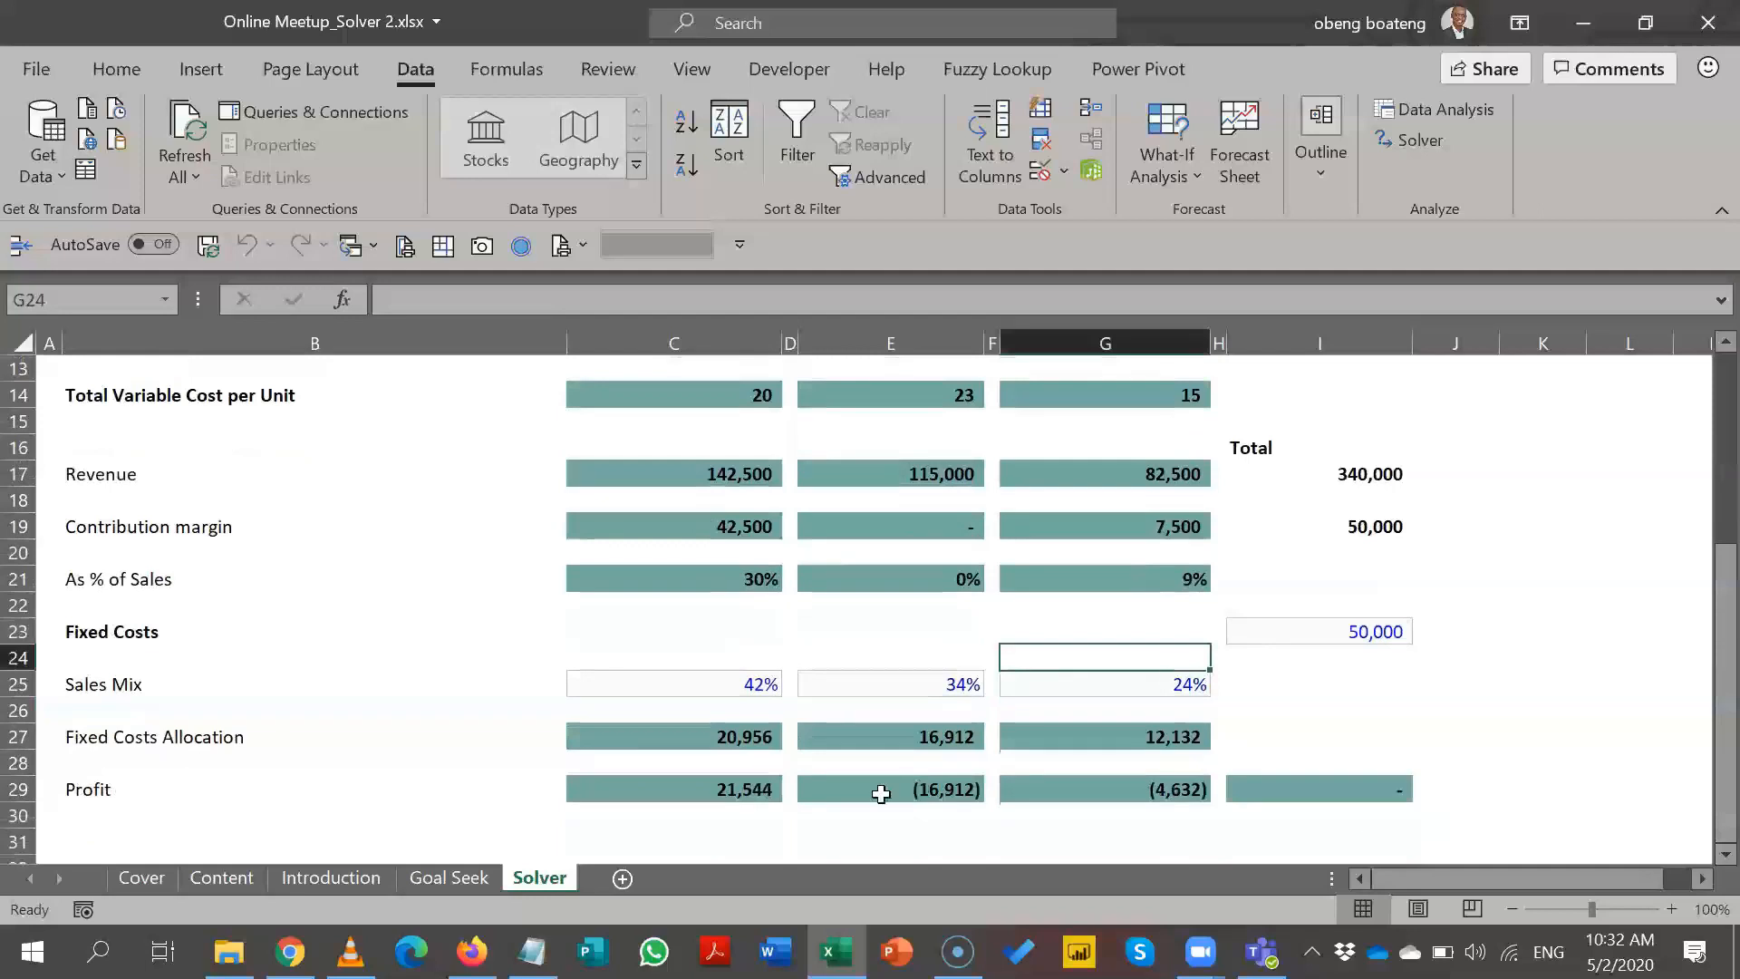
left_click(759, 793)
left_click_drag(759, 793, 1062, 795)
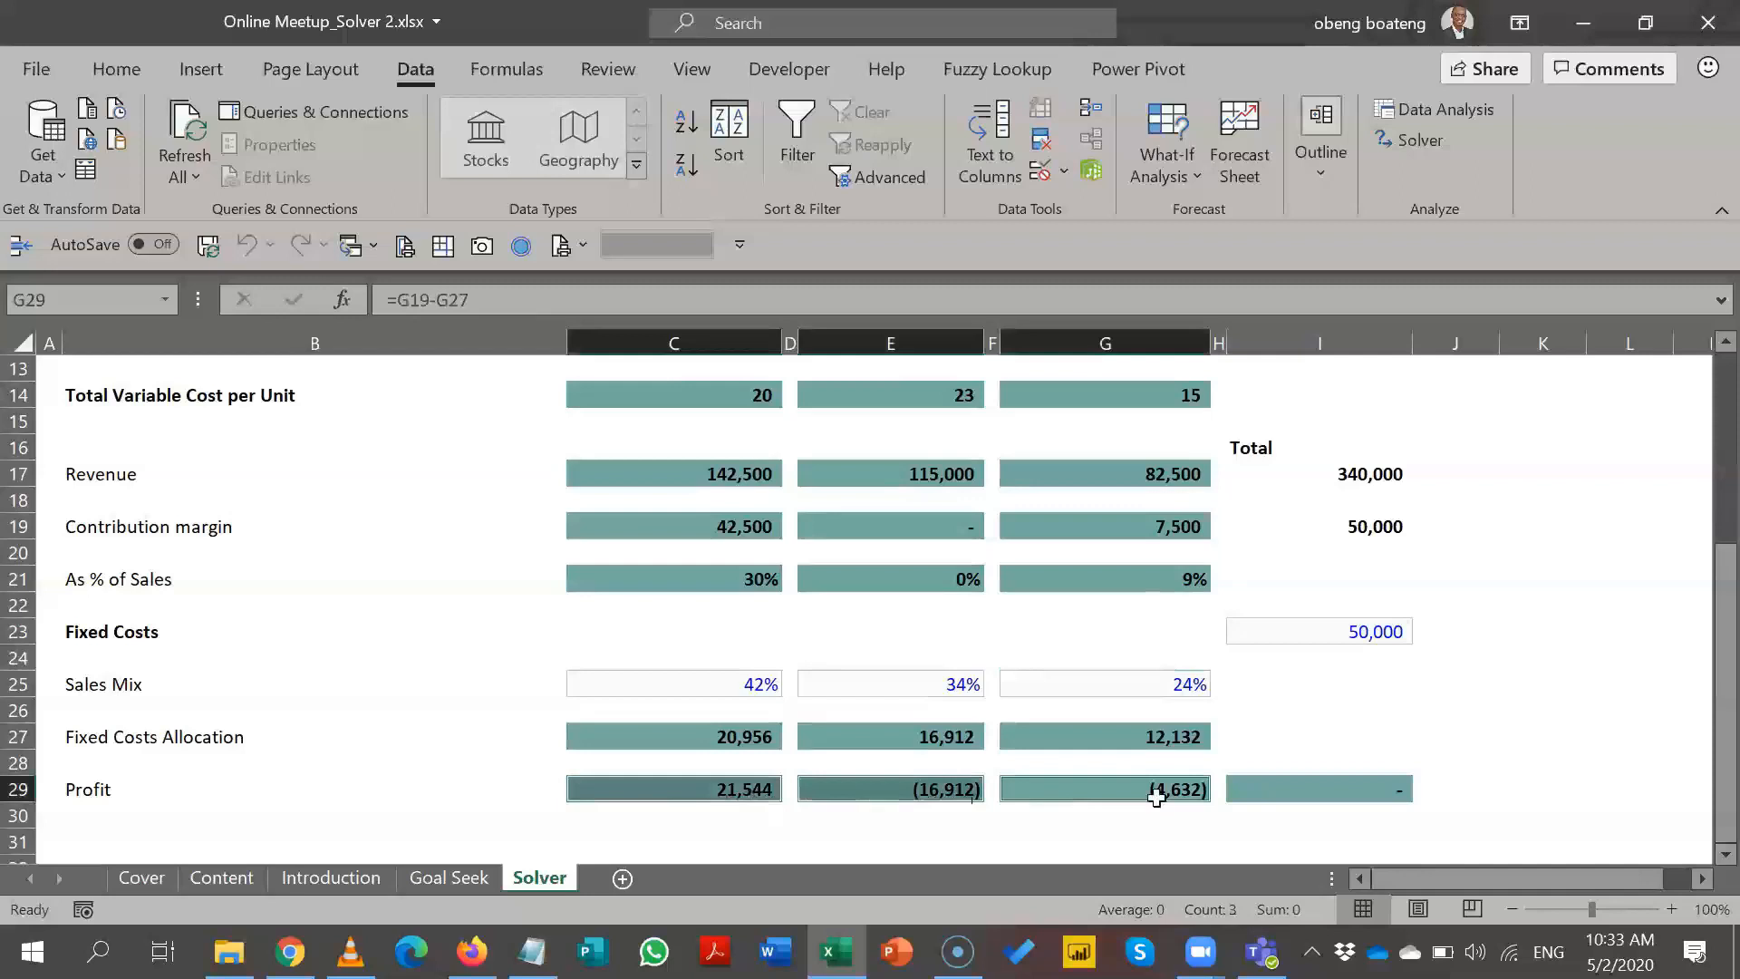
left_click(1469, 683)
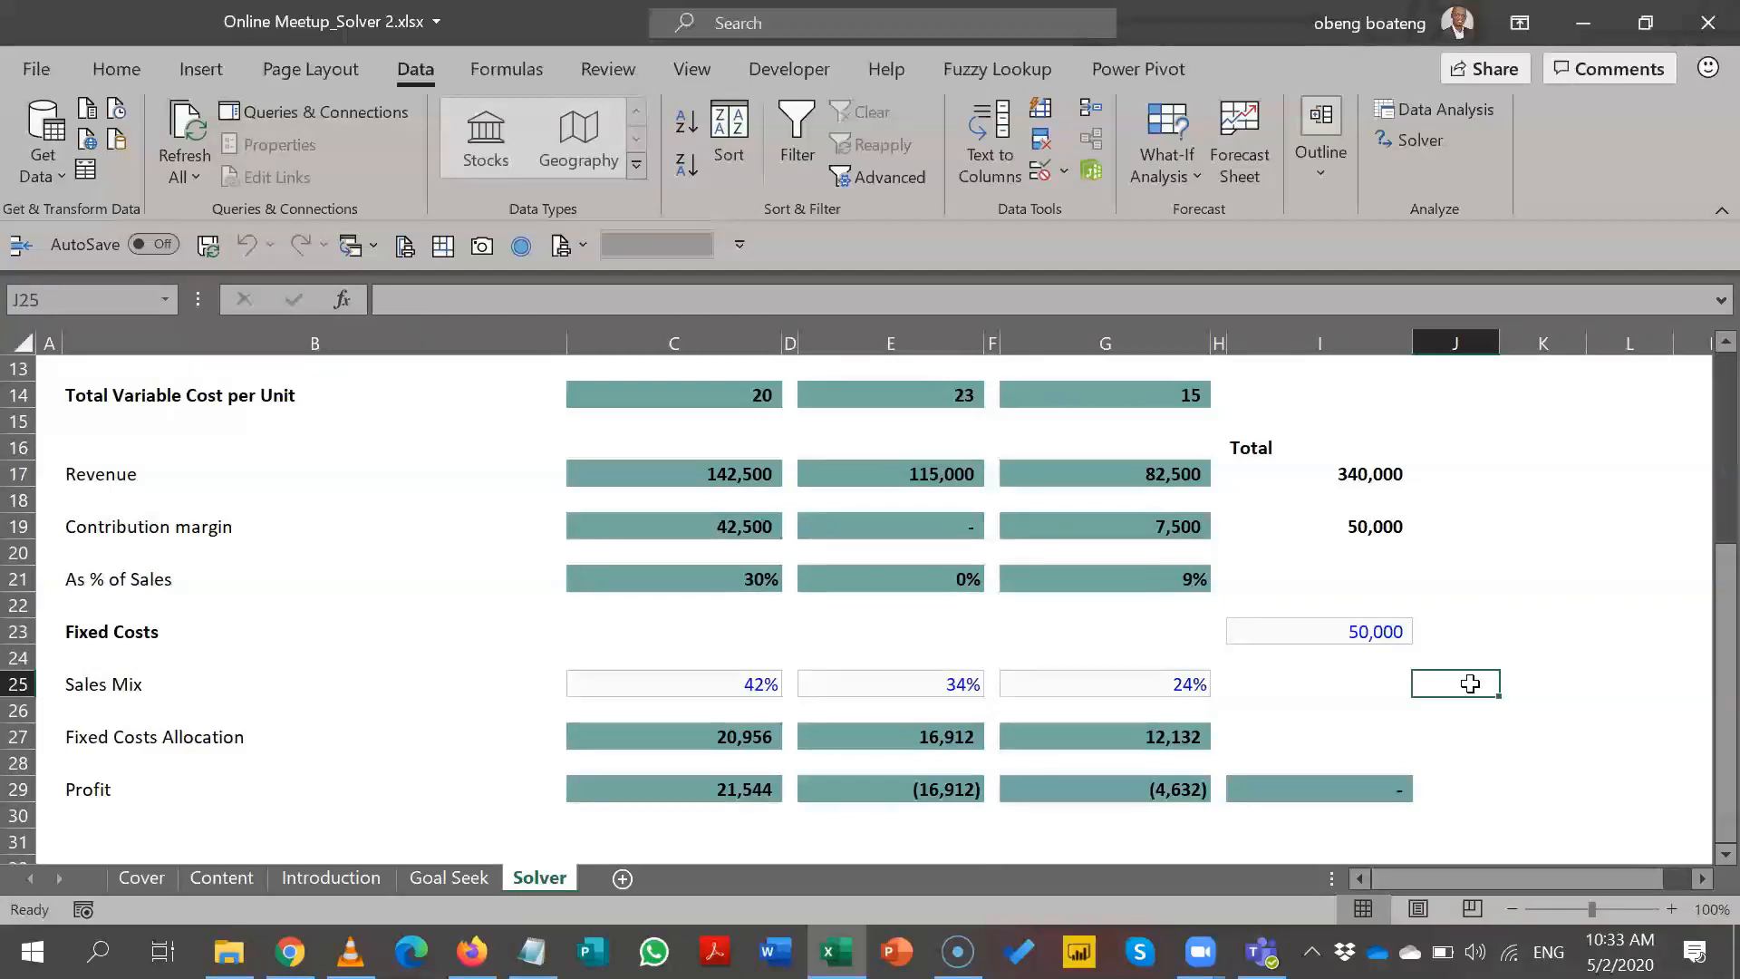
- Compare the total profit in I29 with the individual profits of Products A, B and C
left_click(1364, 780)
left_click(735, 789)
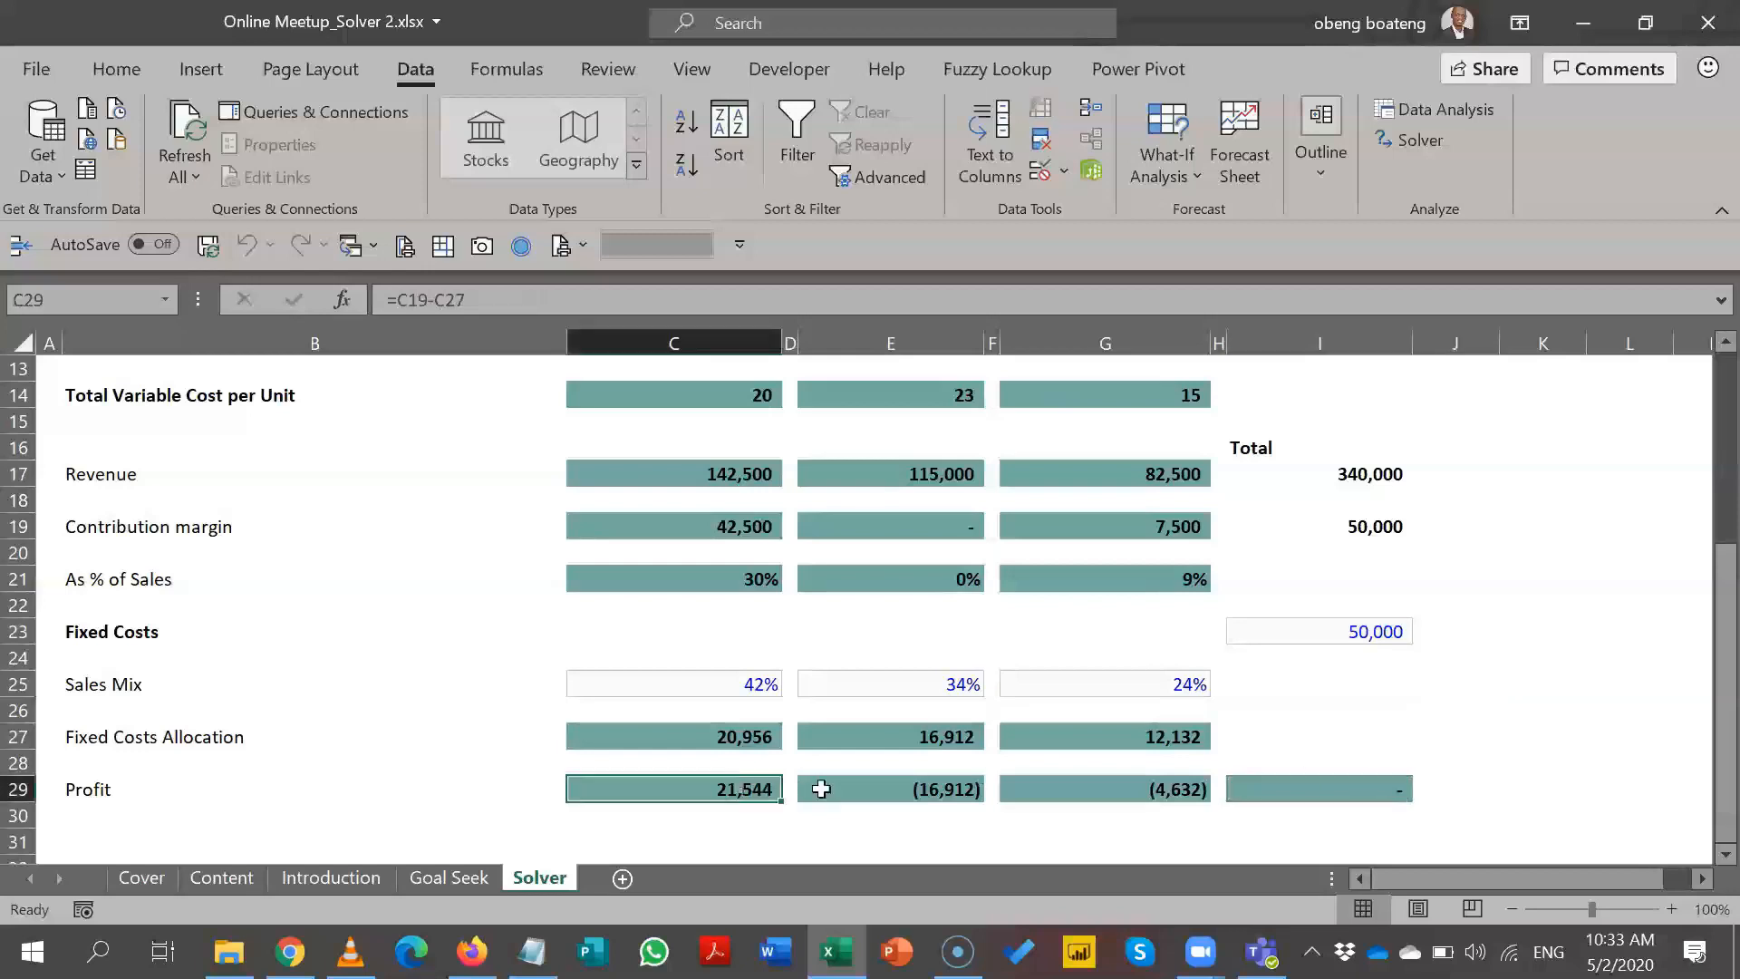
left_click(820, 787)
left_click(1061, 792)
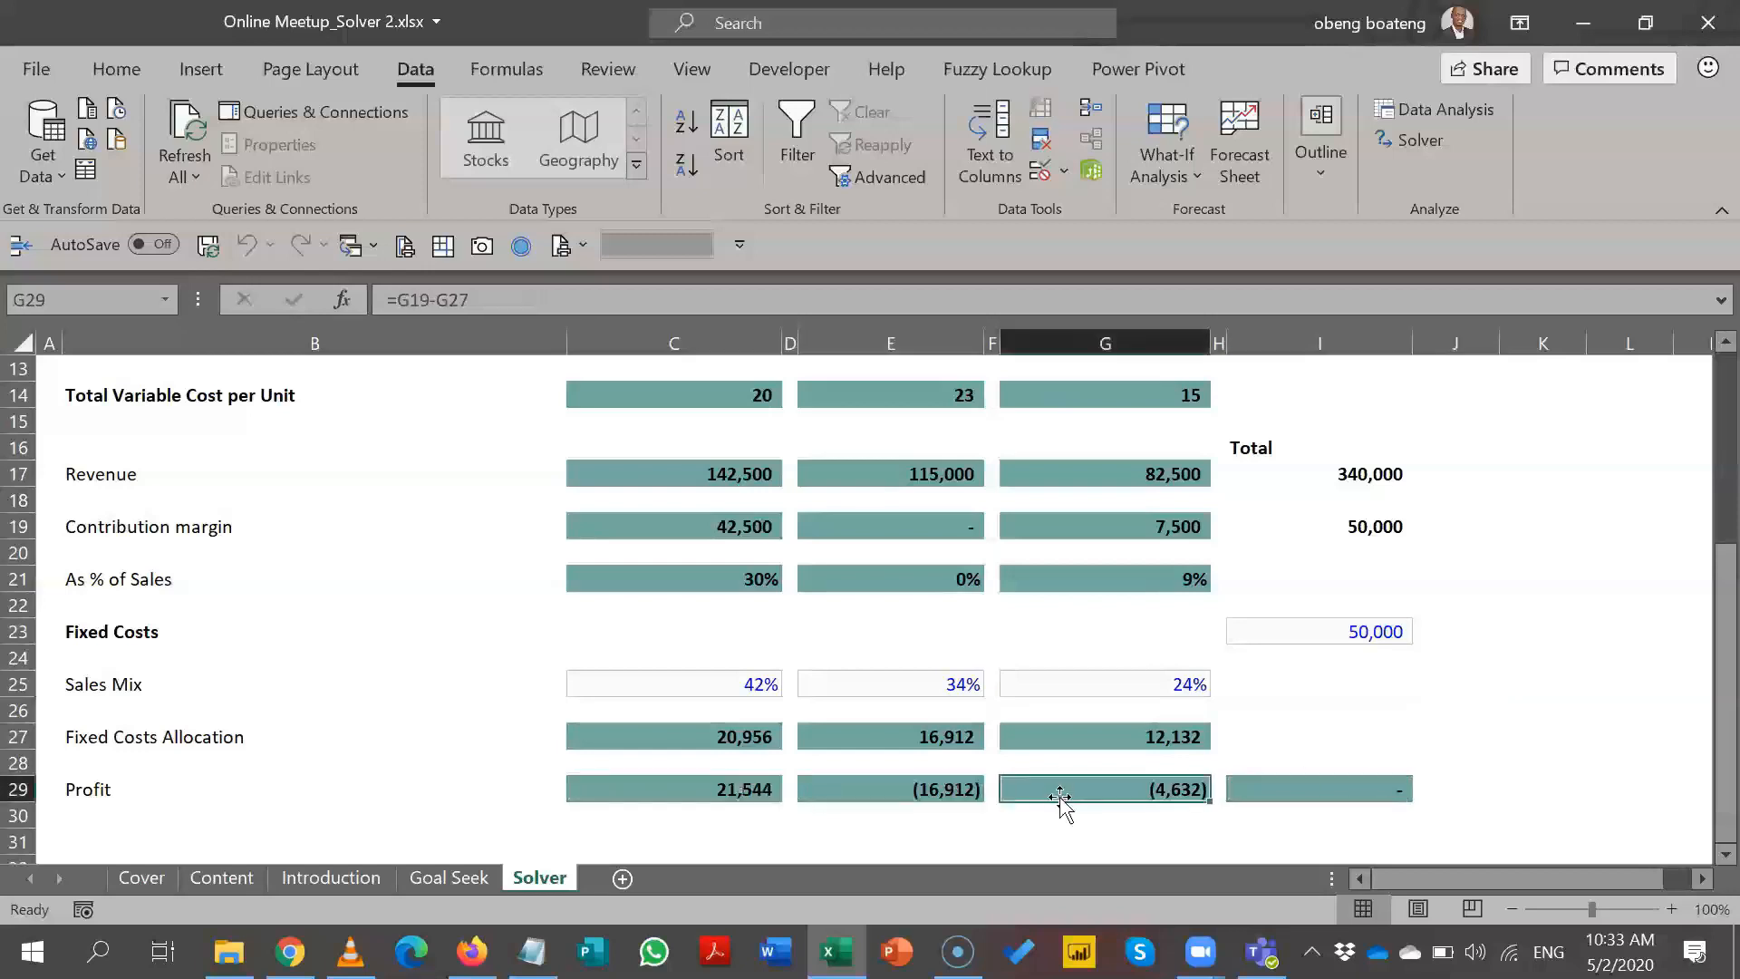
left_click(715, 788)
left_click(816, 788)
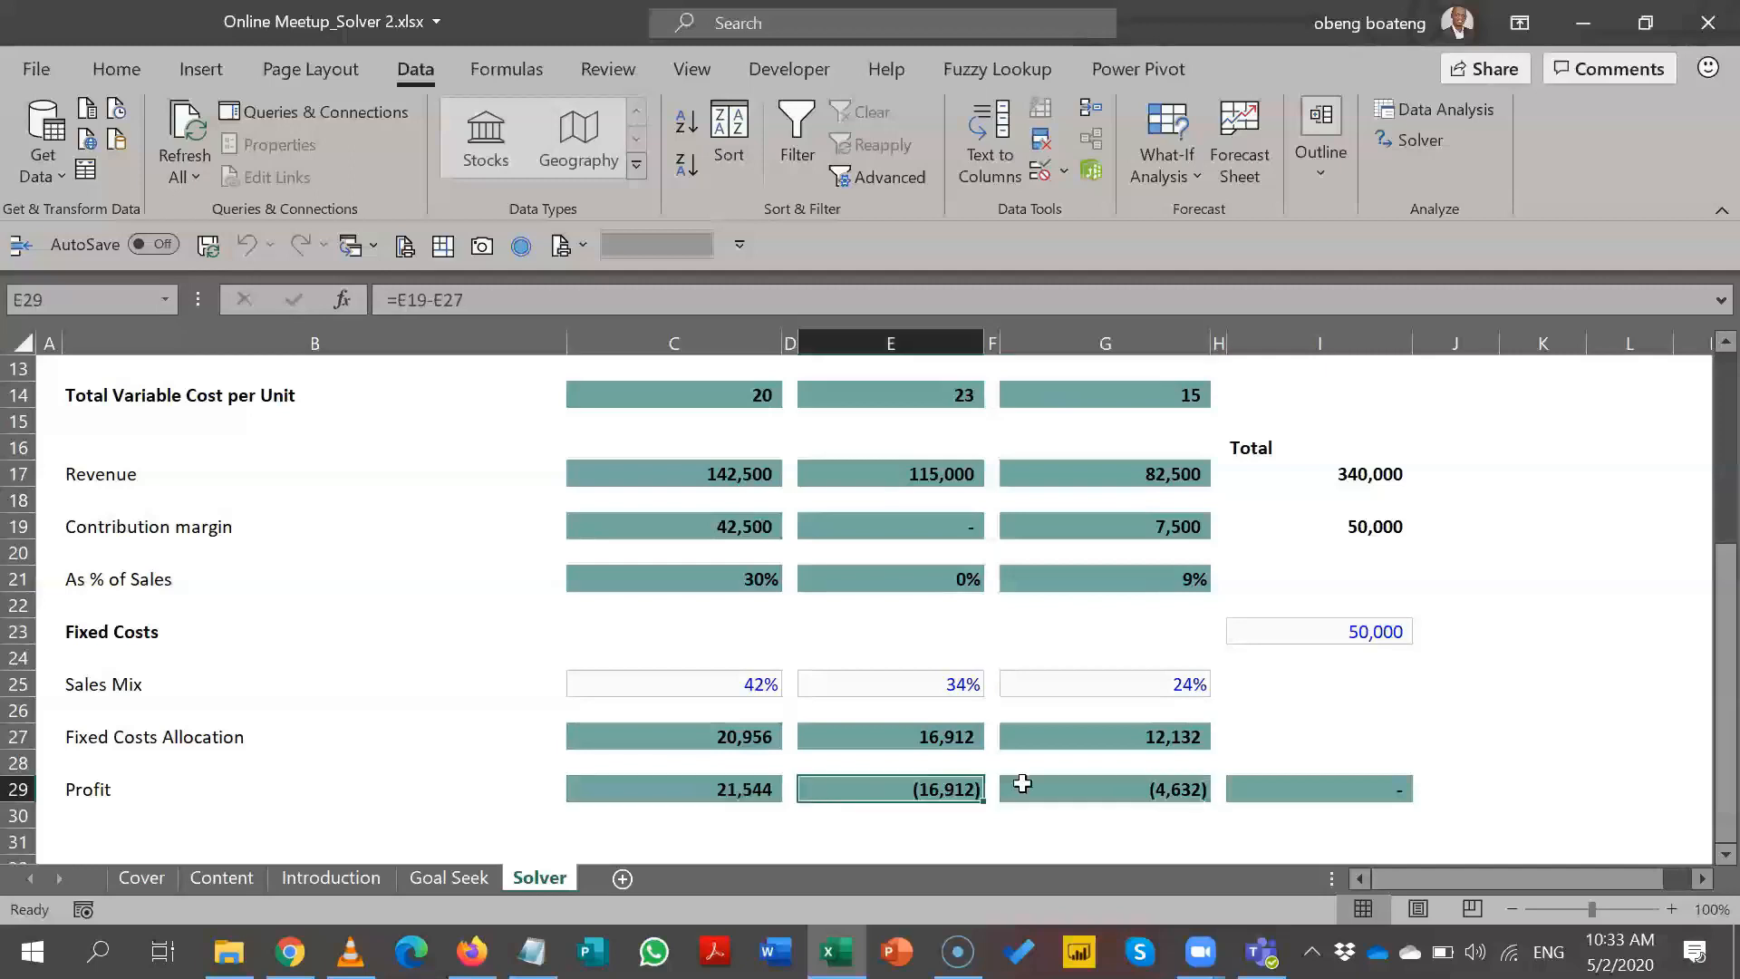
left_click(1068, 785)
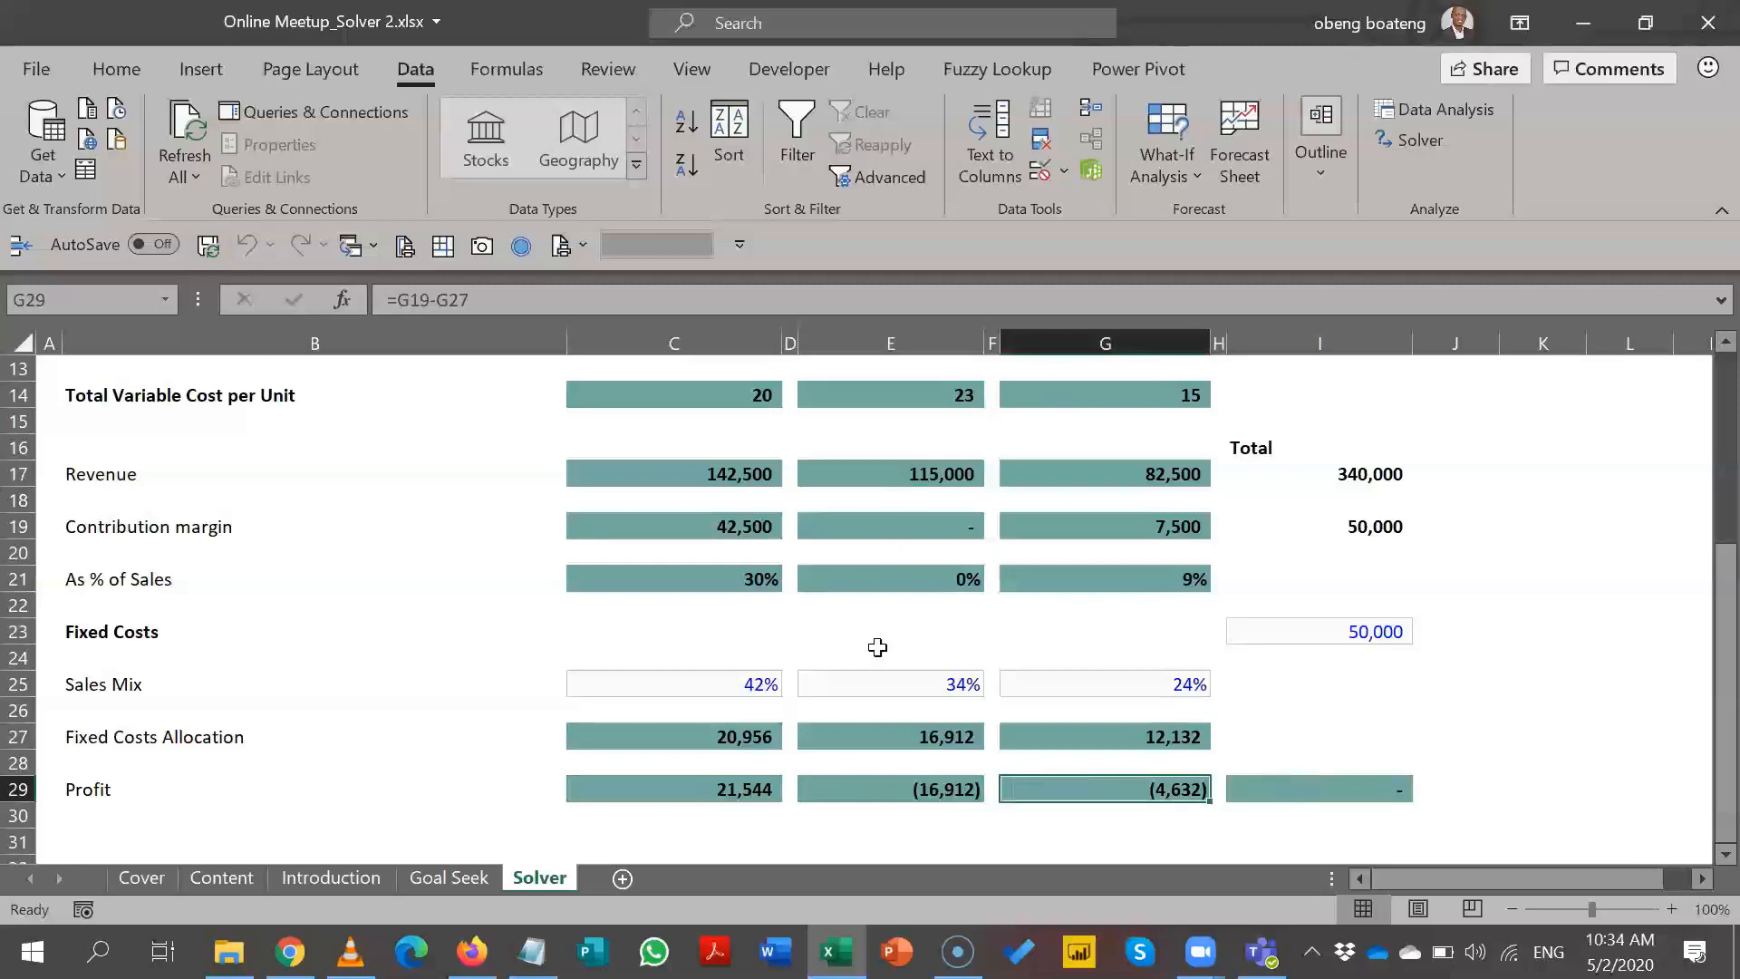
left_click(745, 789)
left_click(855, 785)
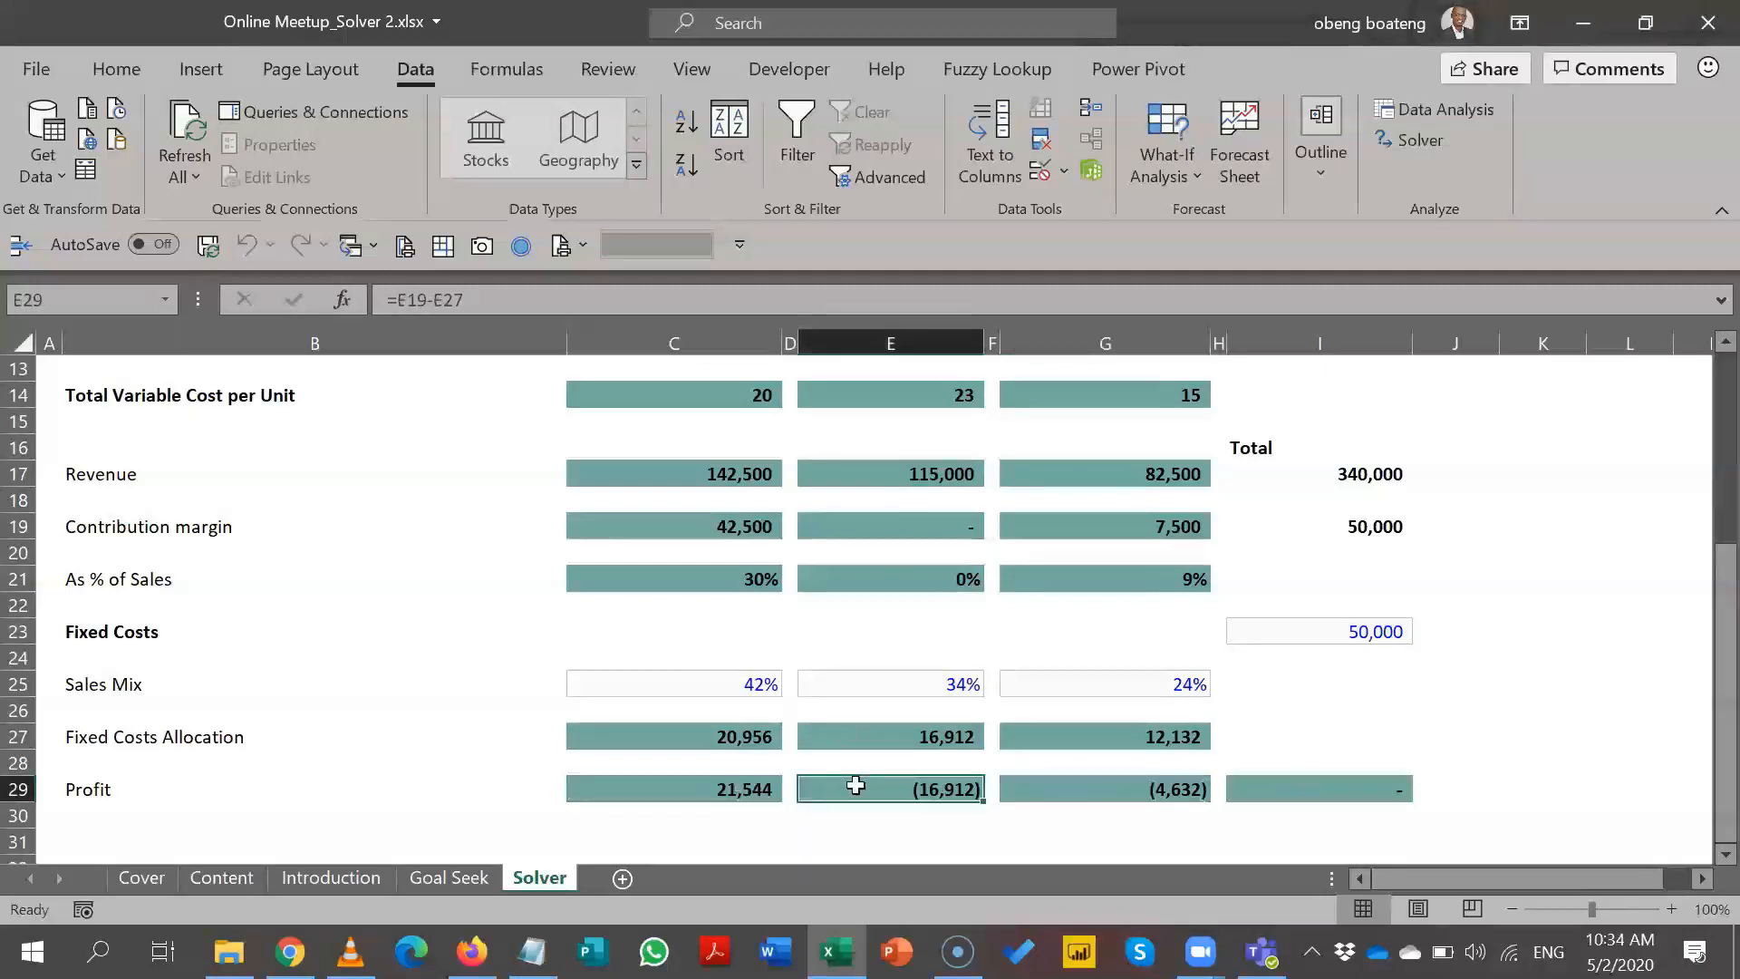
left_click(1048, 781)
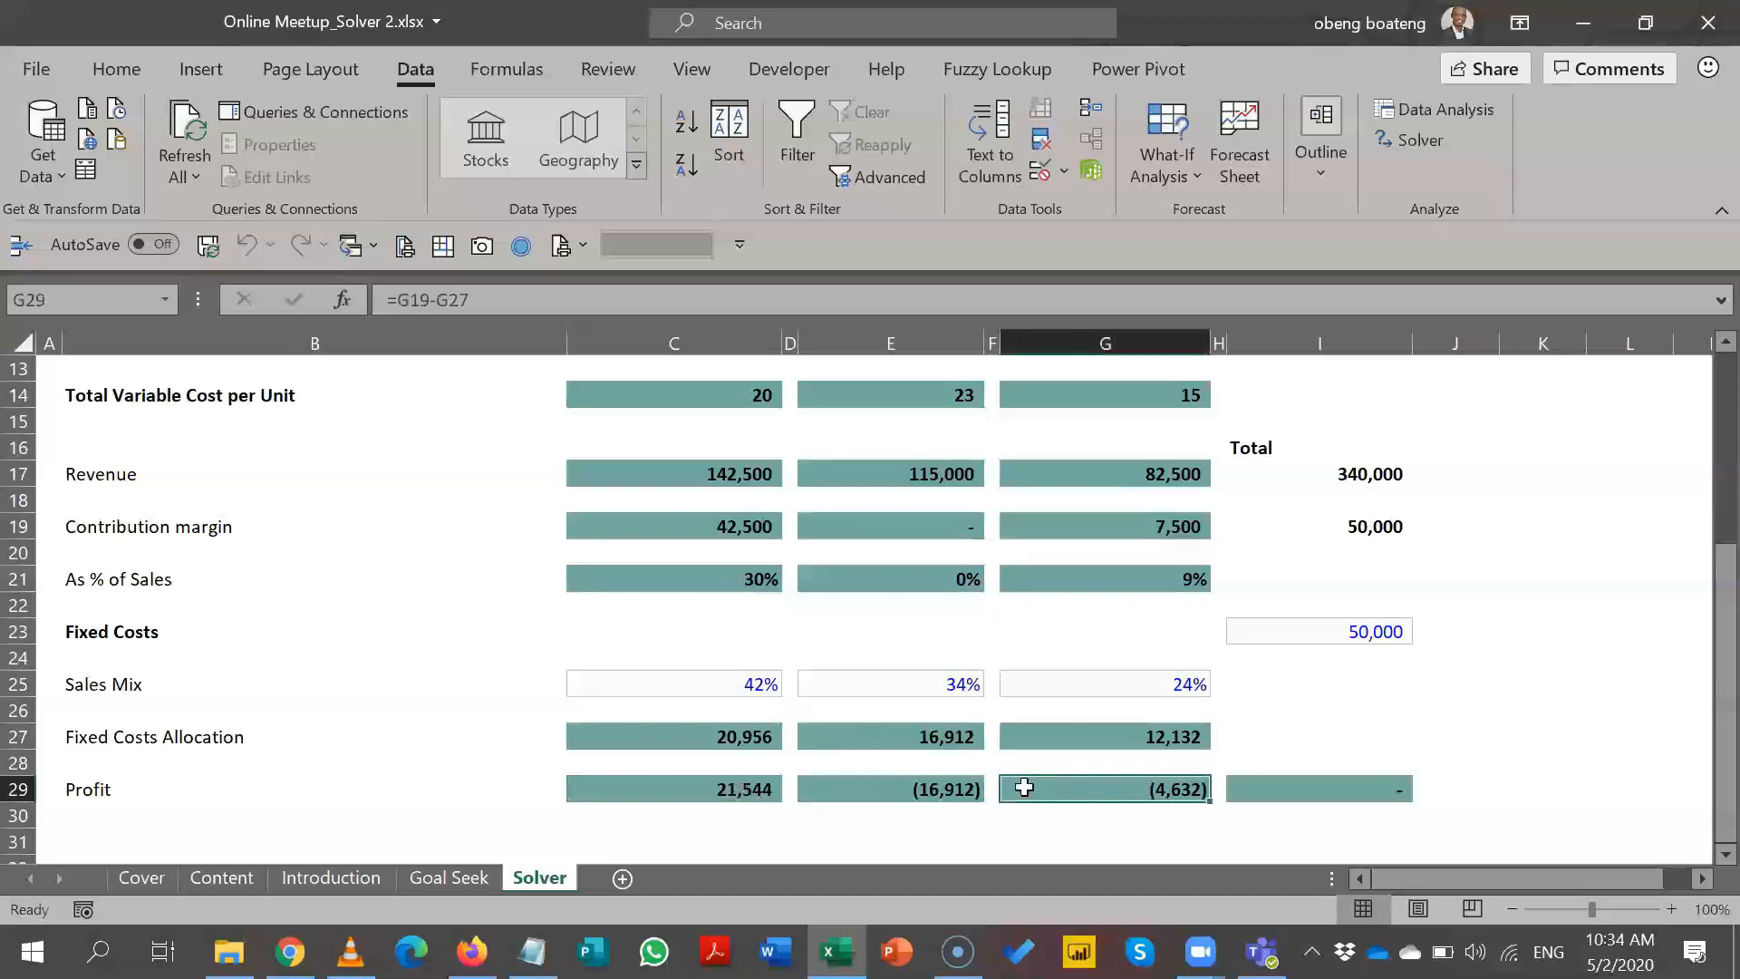
- Rerun Solver with the same parameters, save the scenario as "Where the weight is not evenly spread", and keep the solution
left_click(1403, 147)
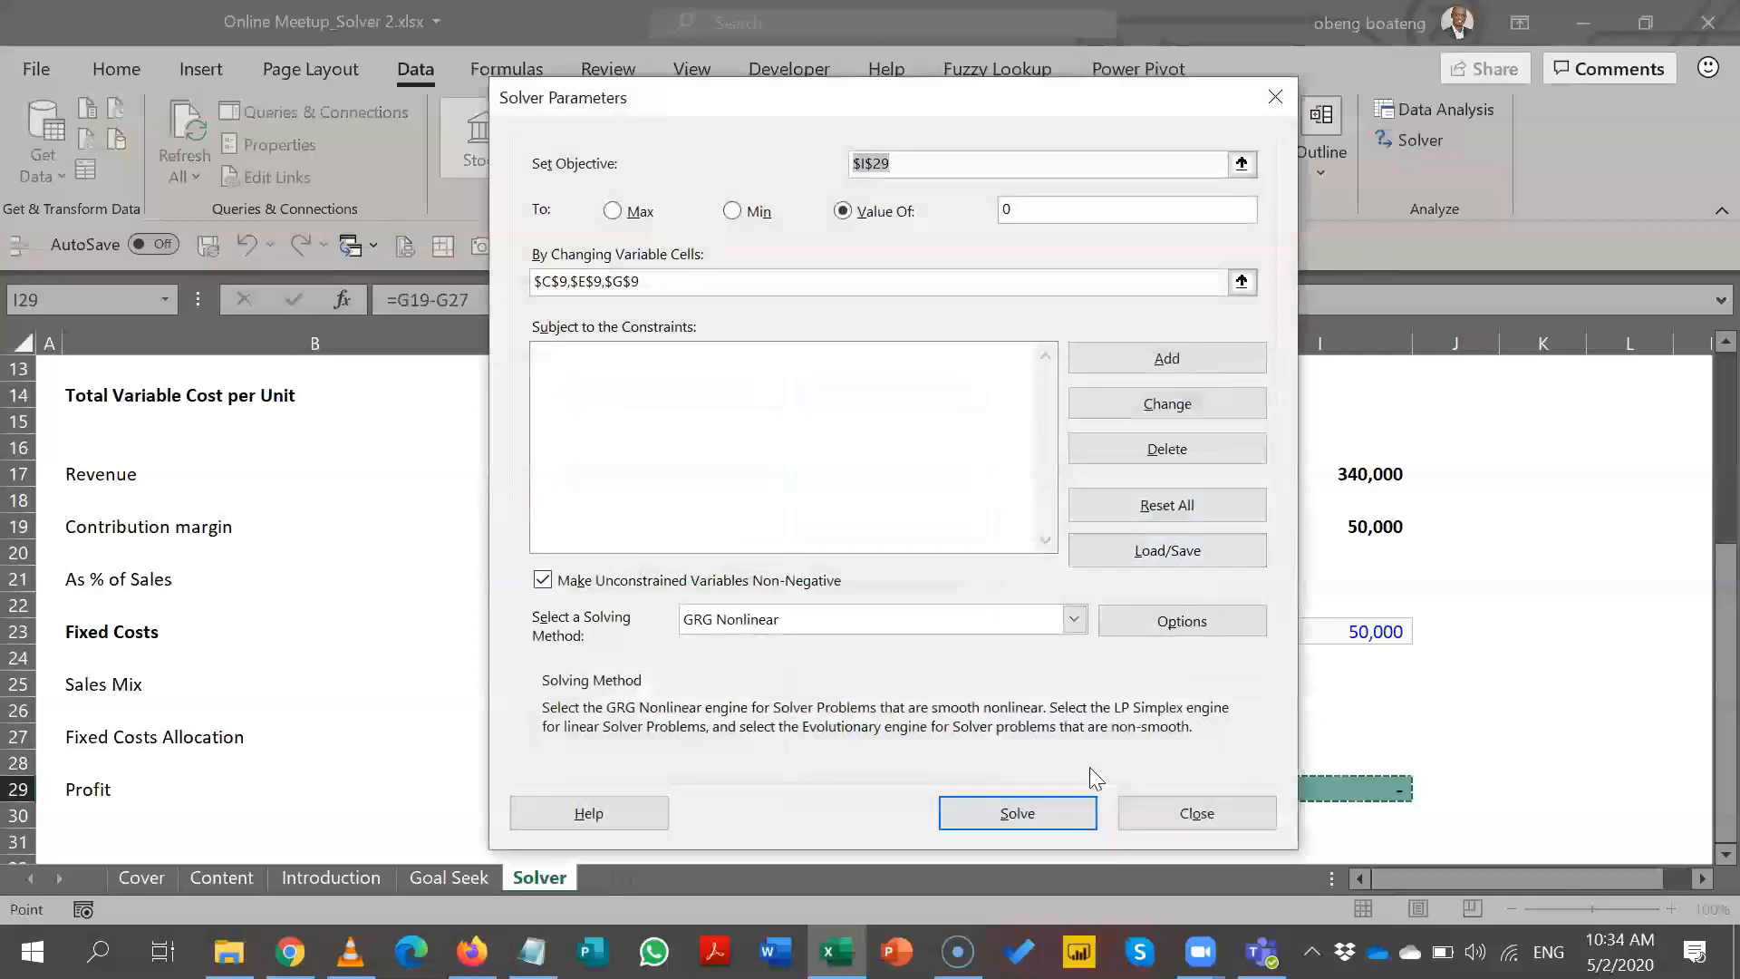
left_click(1058, 814)
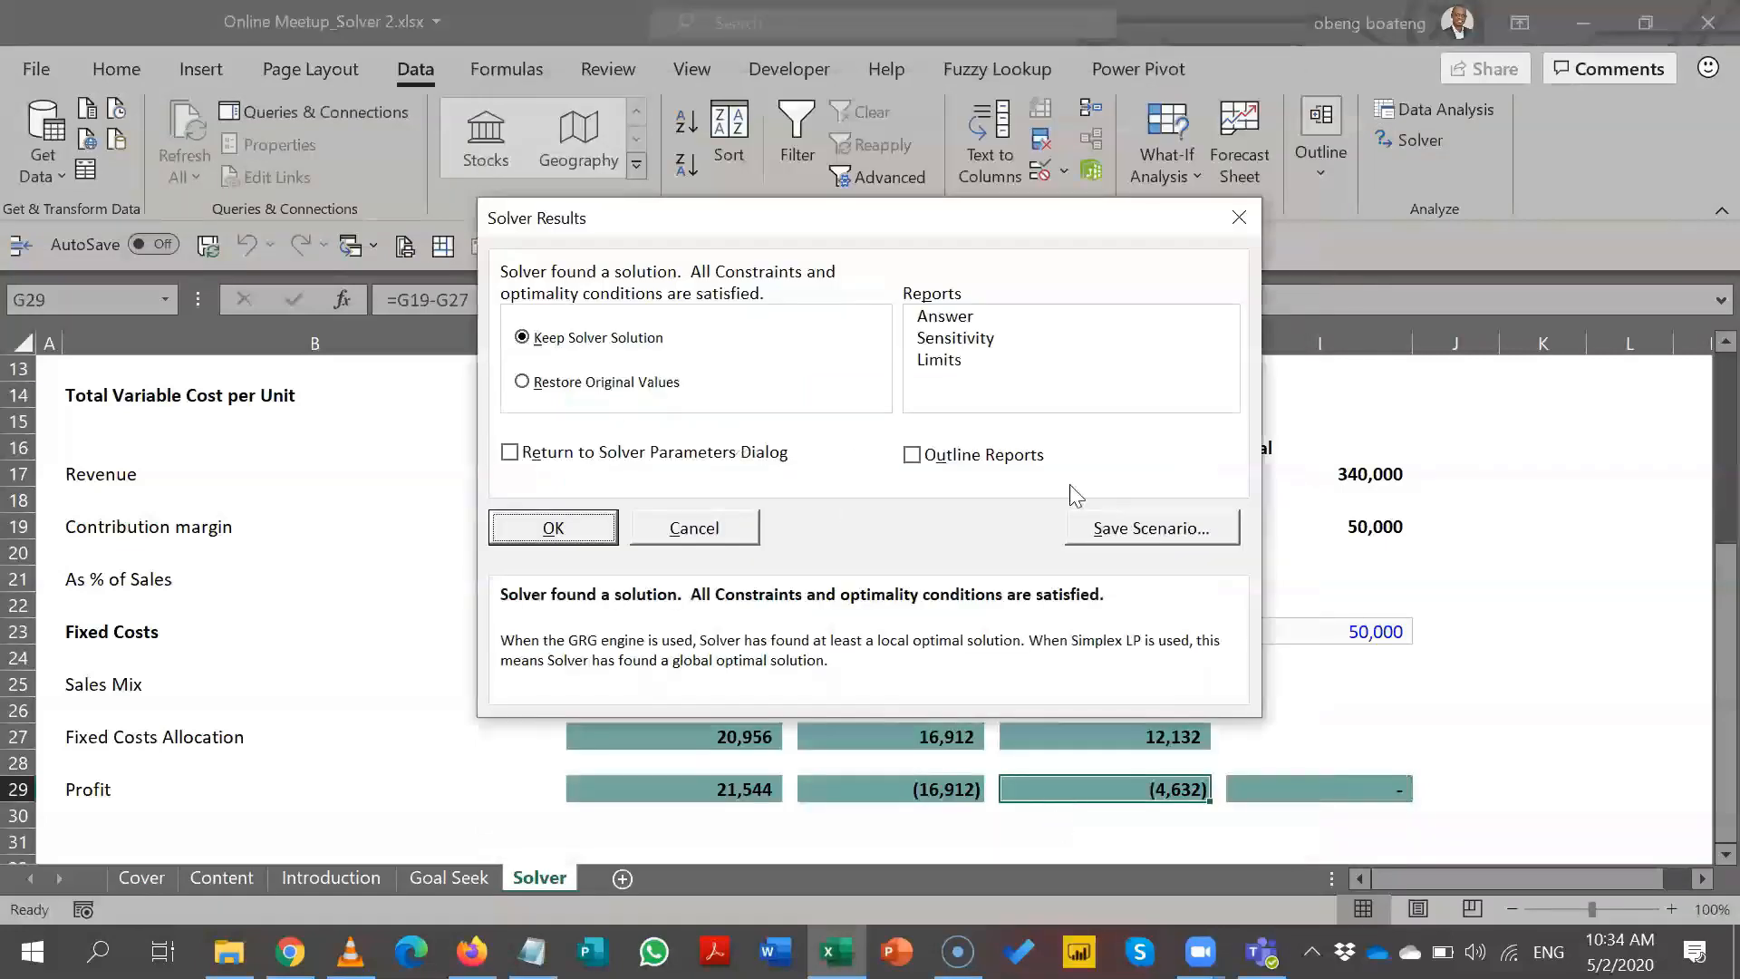
left_click(1098, 531)
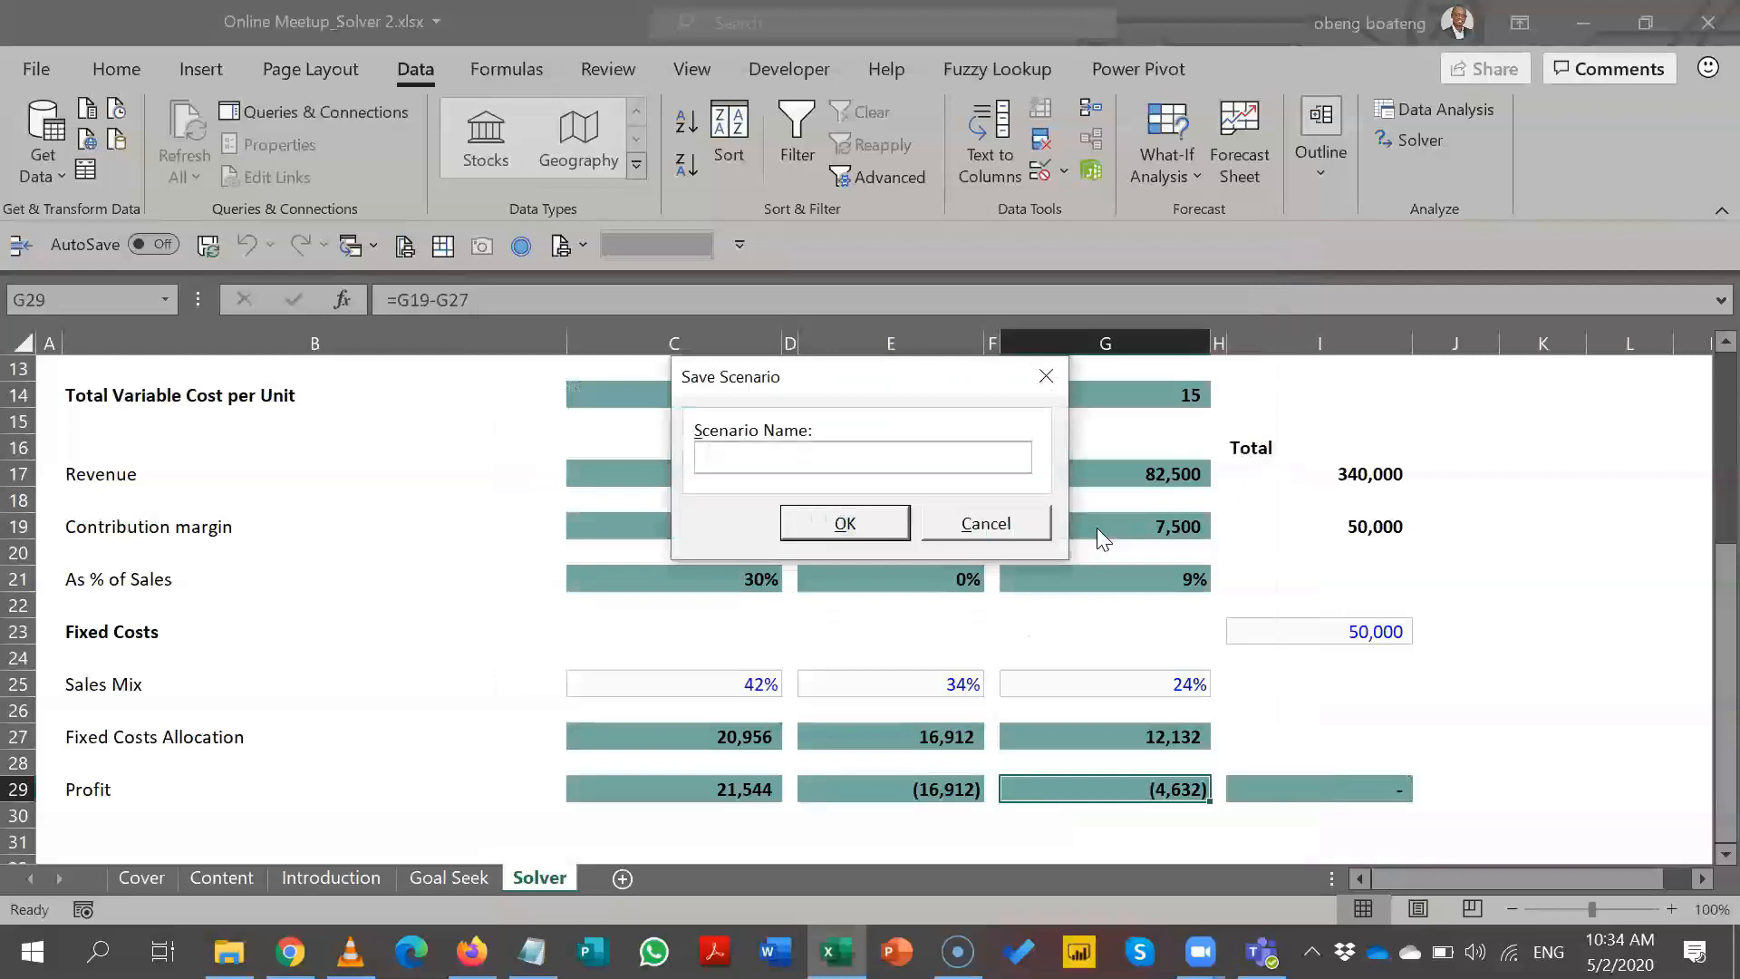
type("Where the wei")
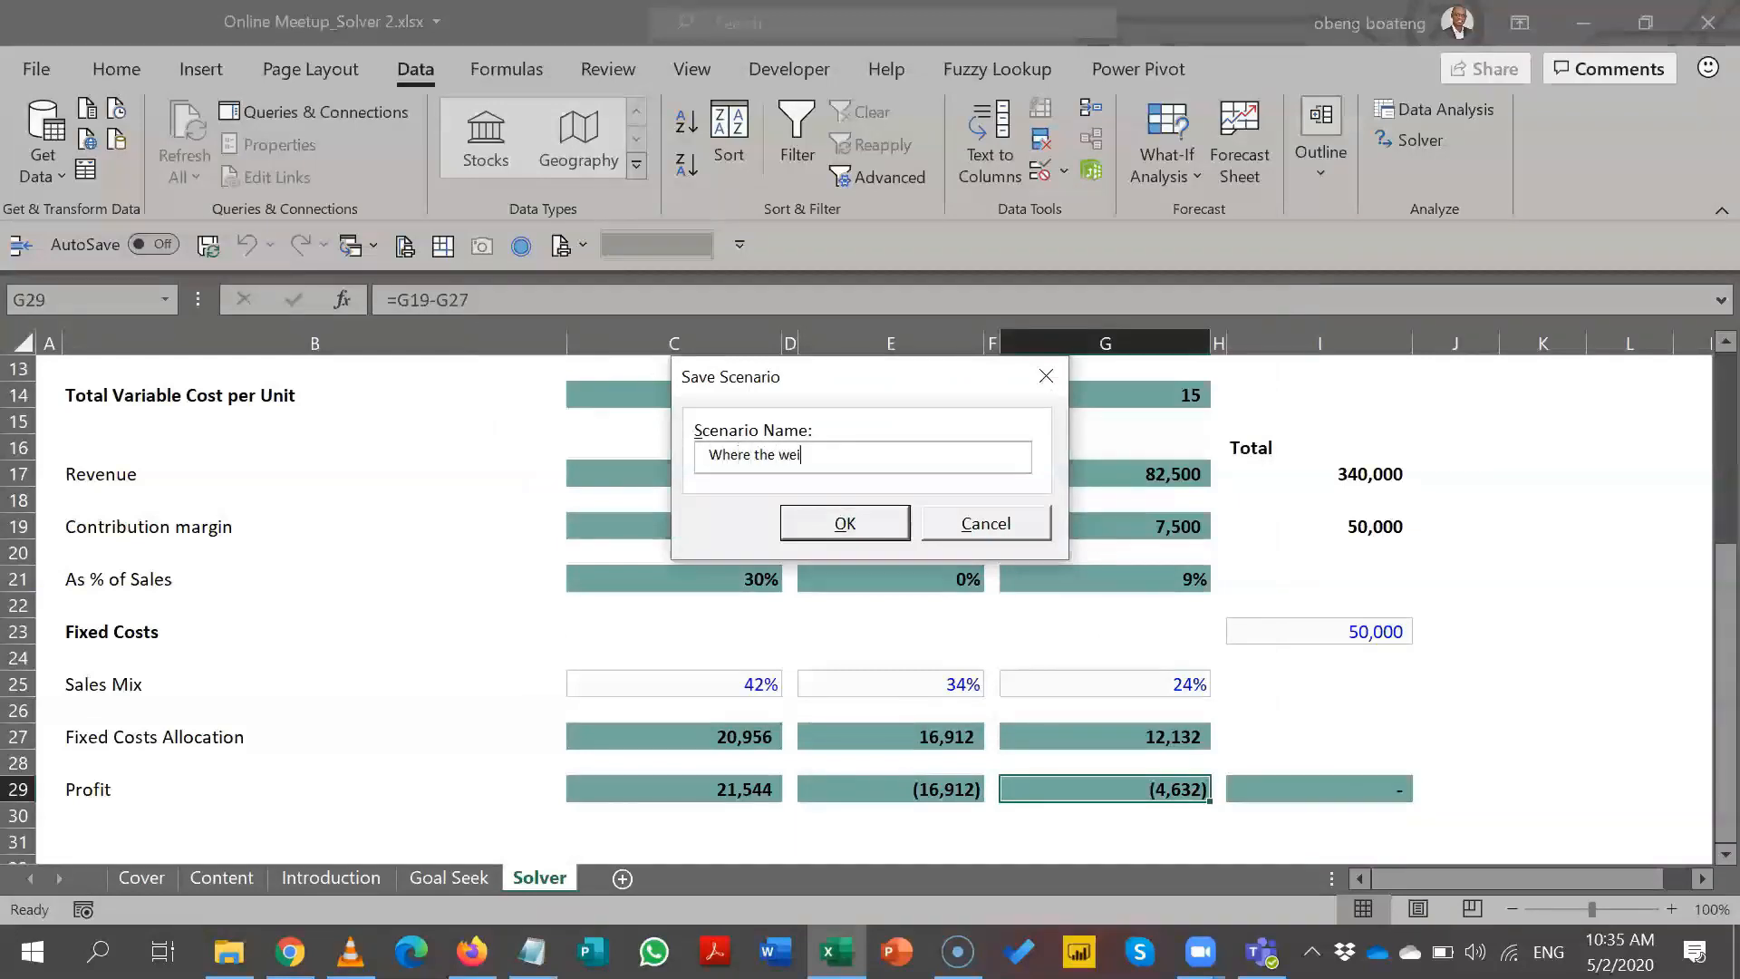
type("ght is not evenly spread")
left_click(896, 526)
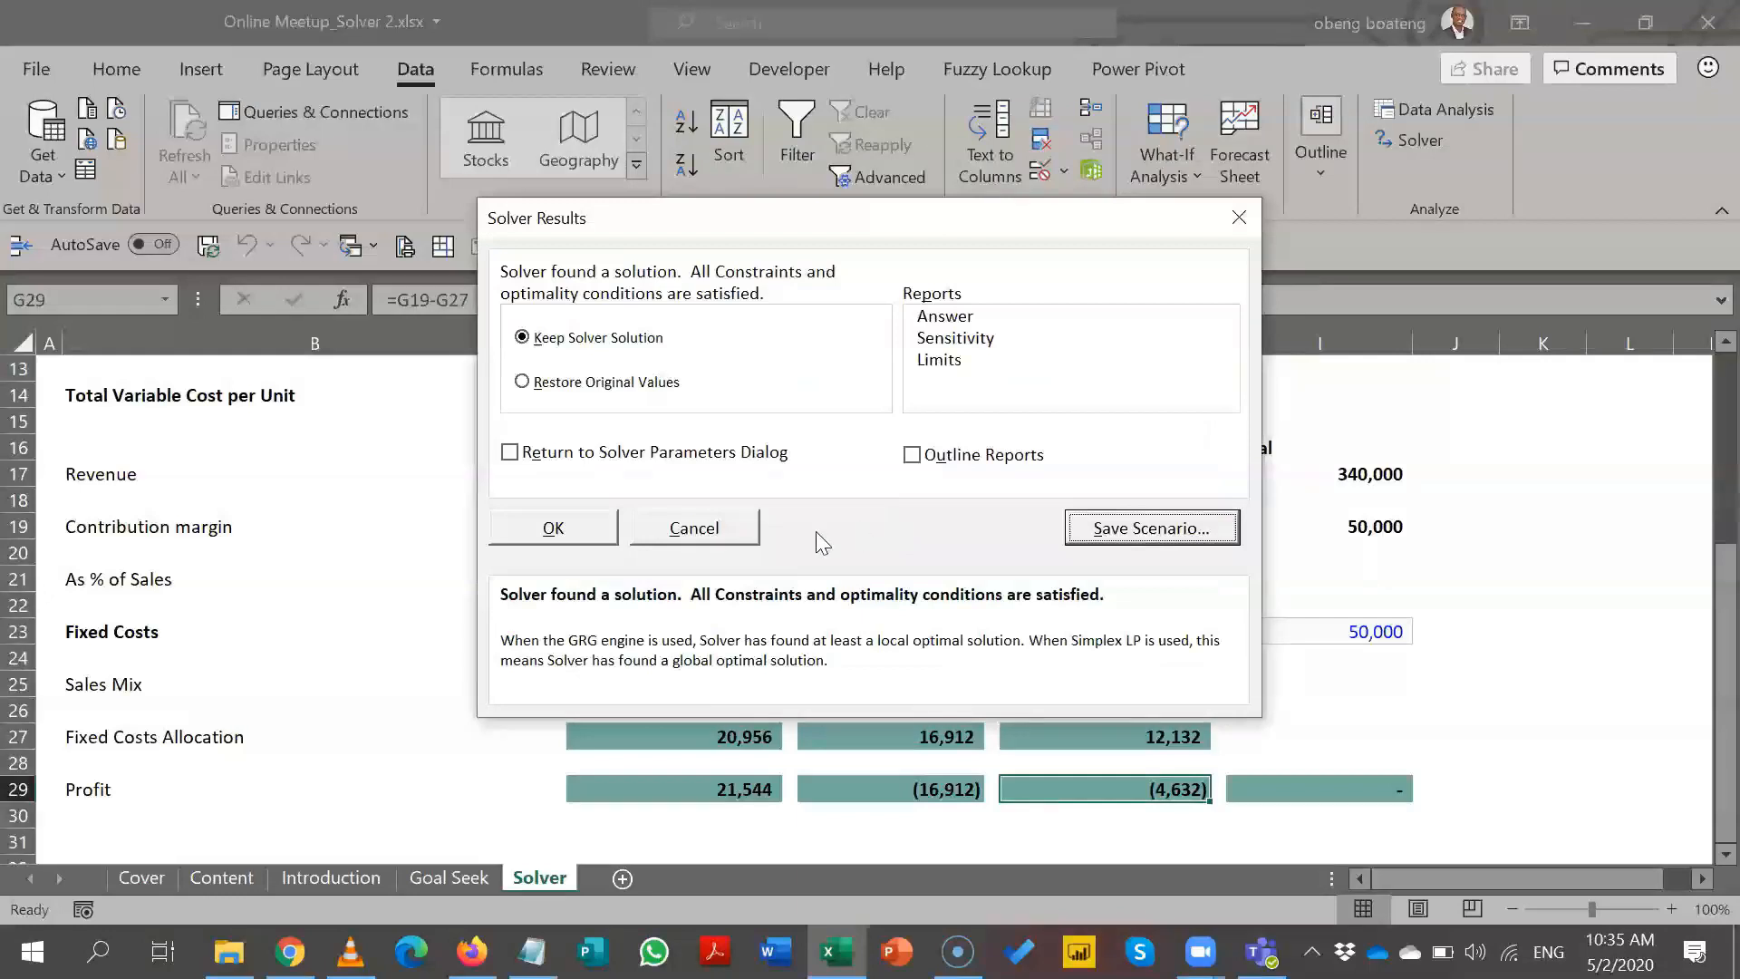
left_click(609, 526)
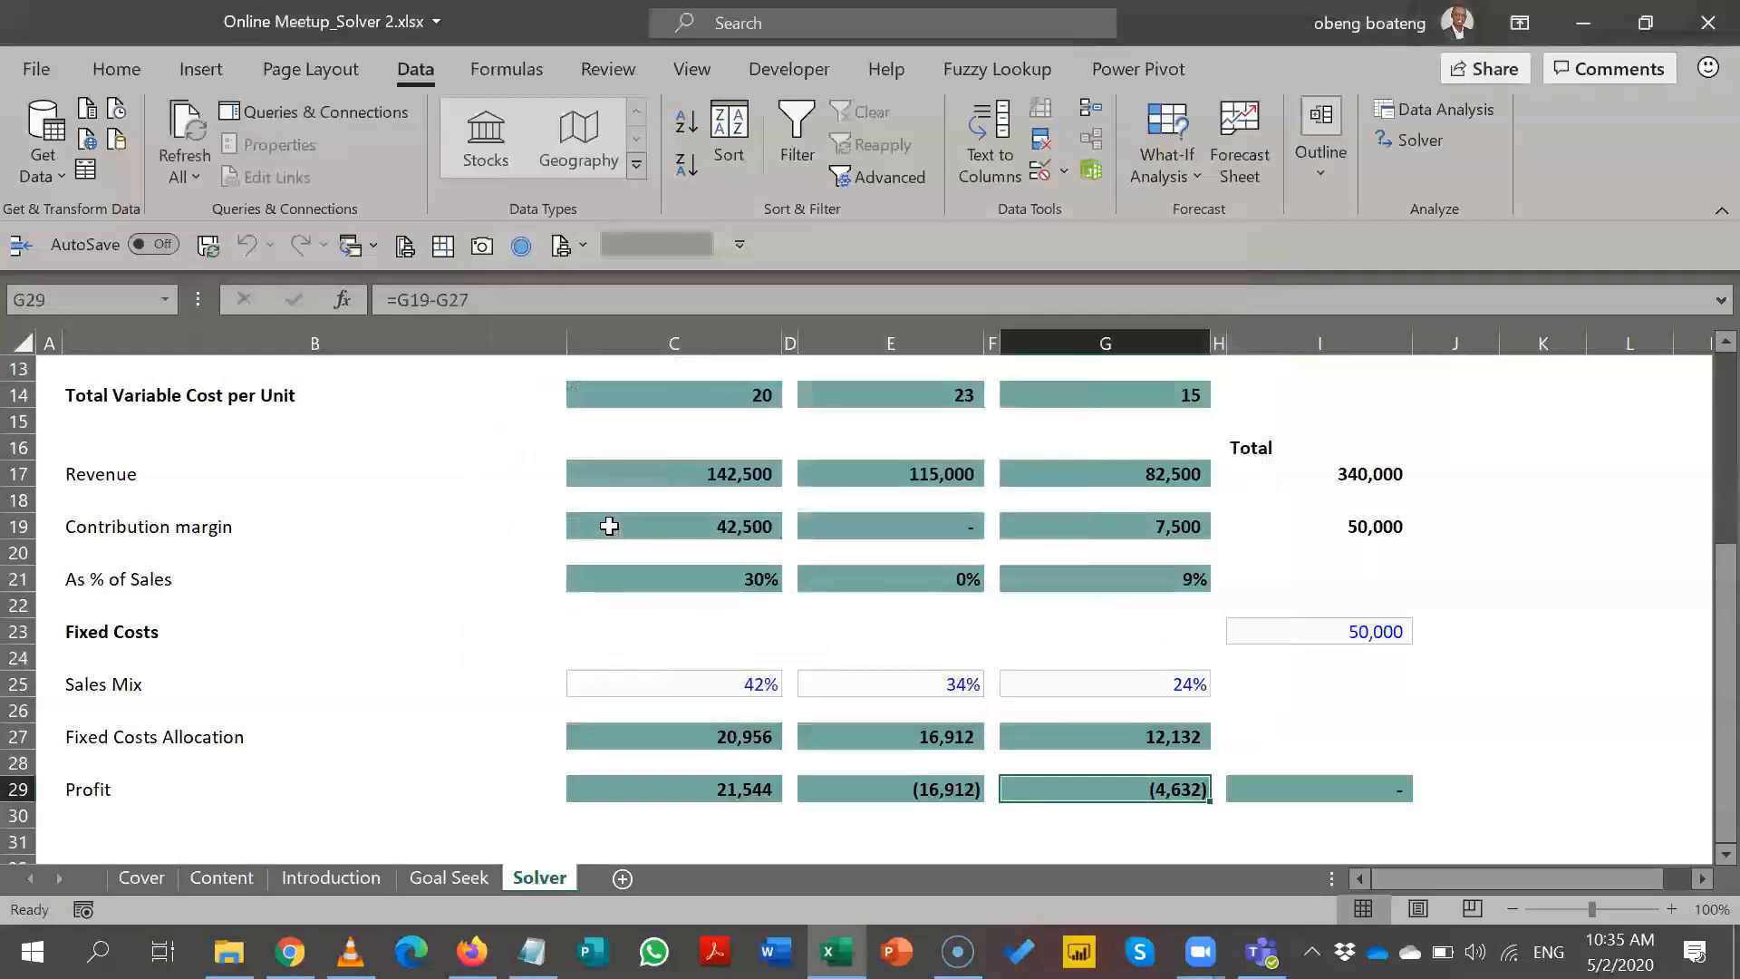
- Add a Solver constraint that sets Product A's profit in C29 equal to 0
left_click(1389, 136)
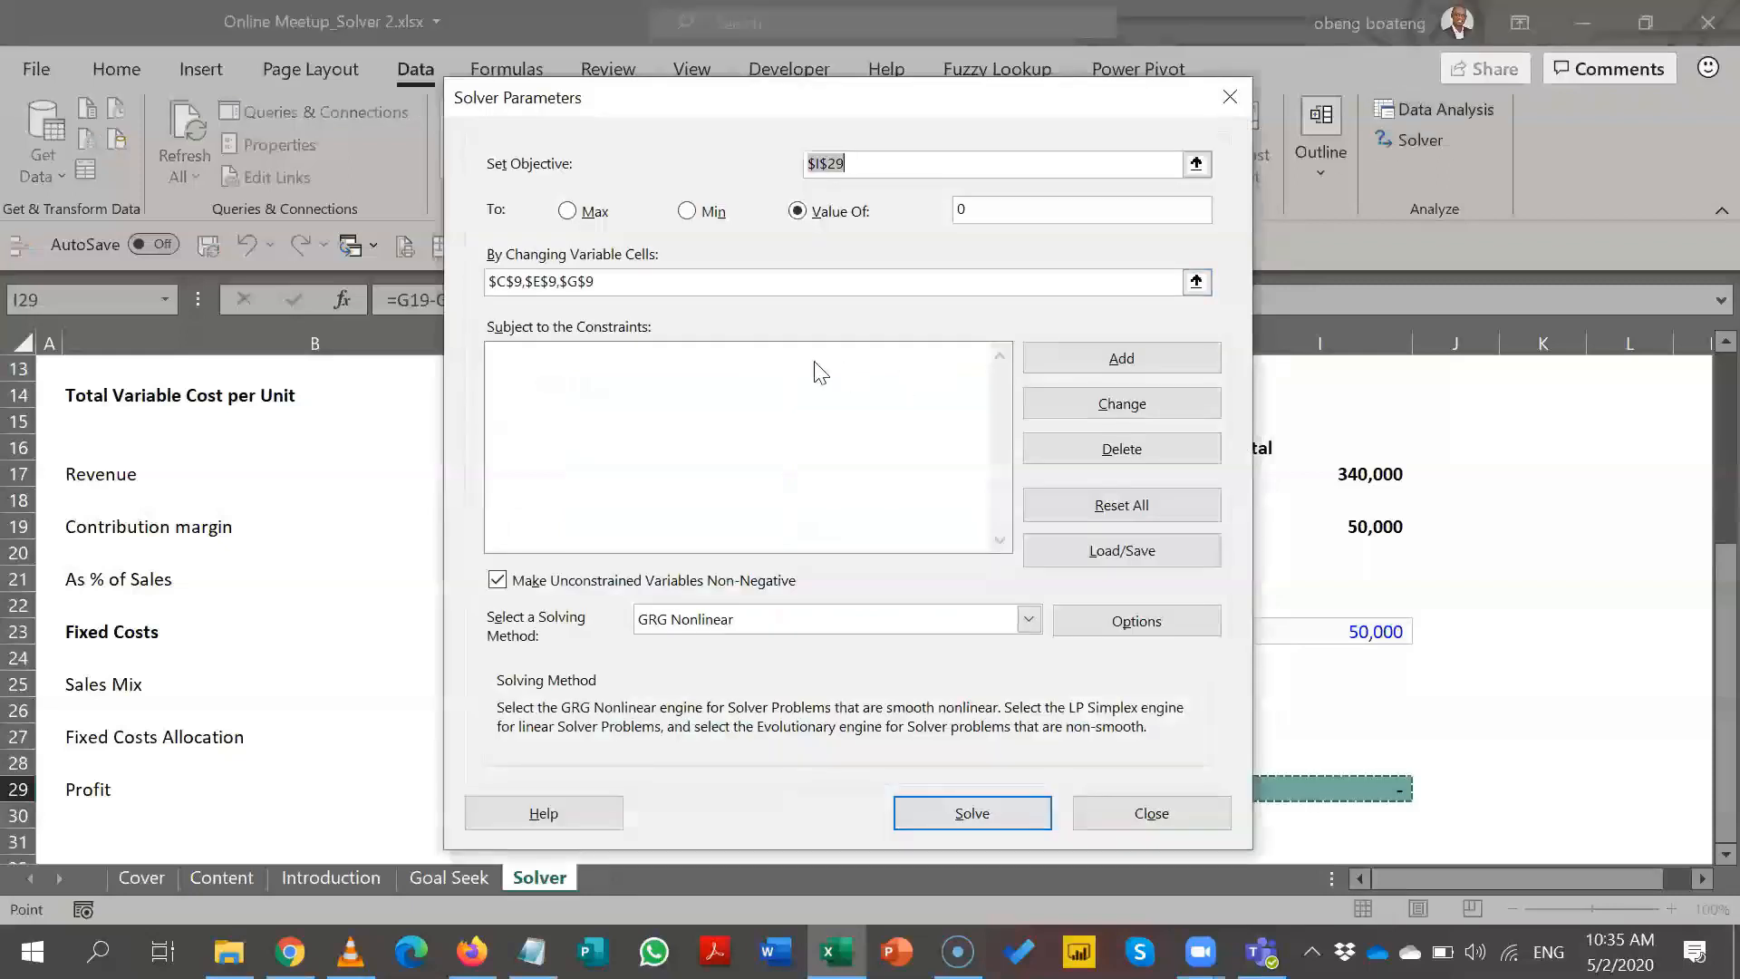
left_click(1044, 359)
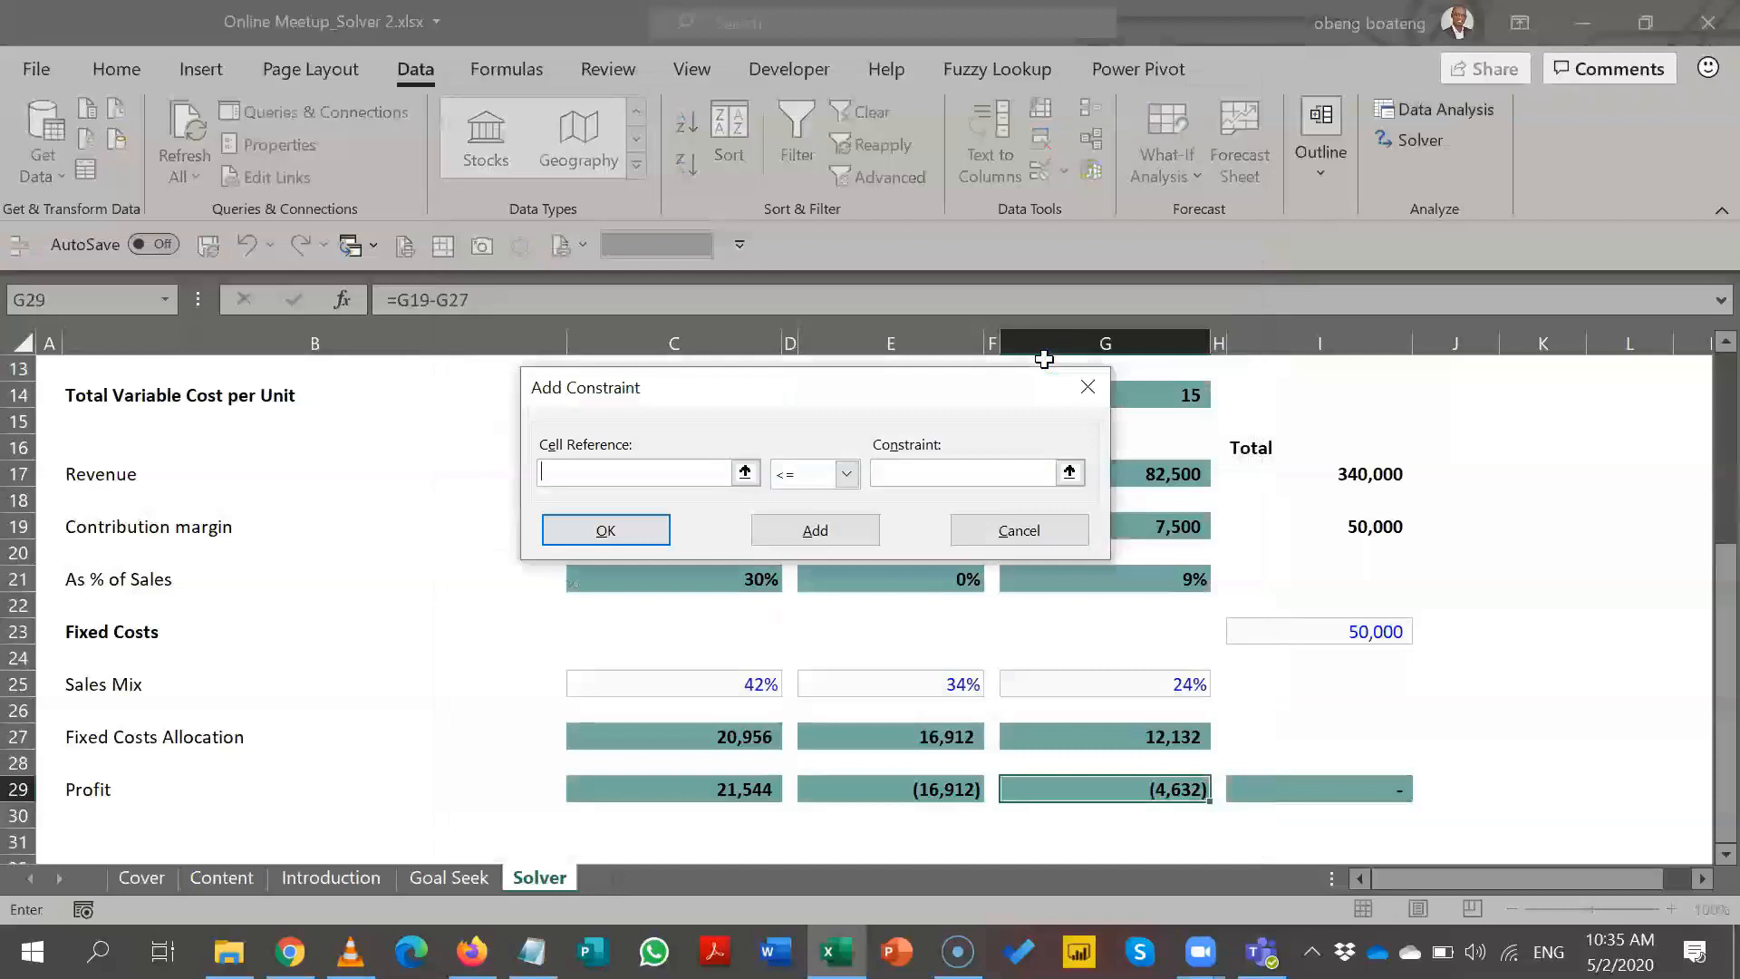
left_click(726, 788)
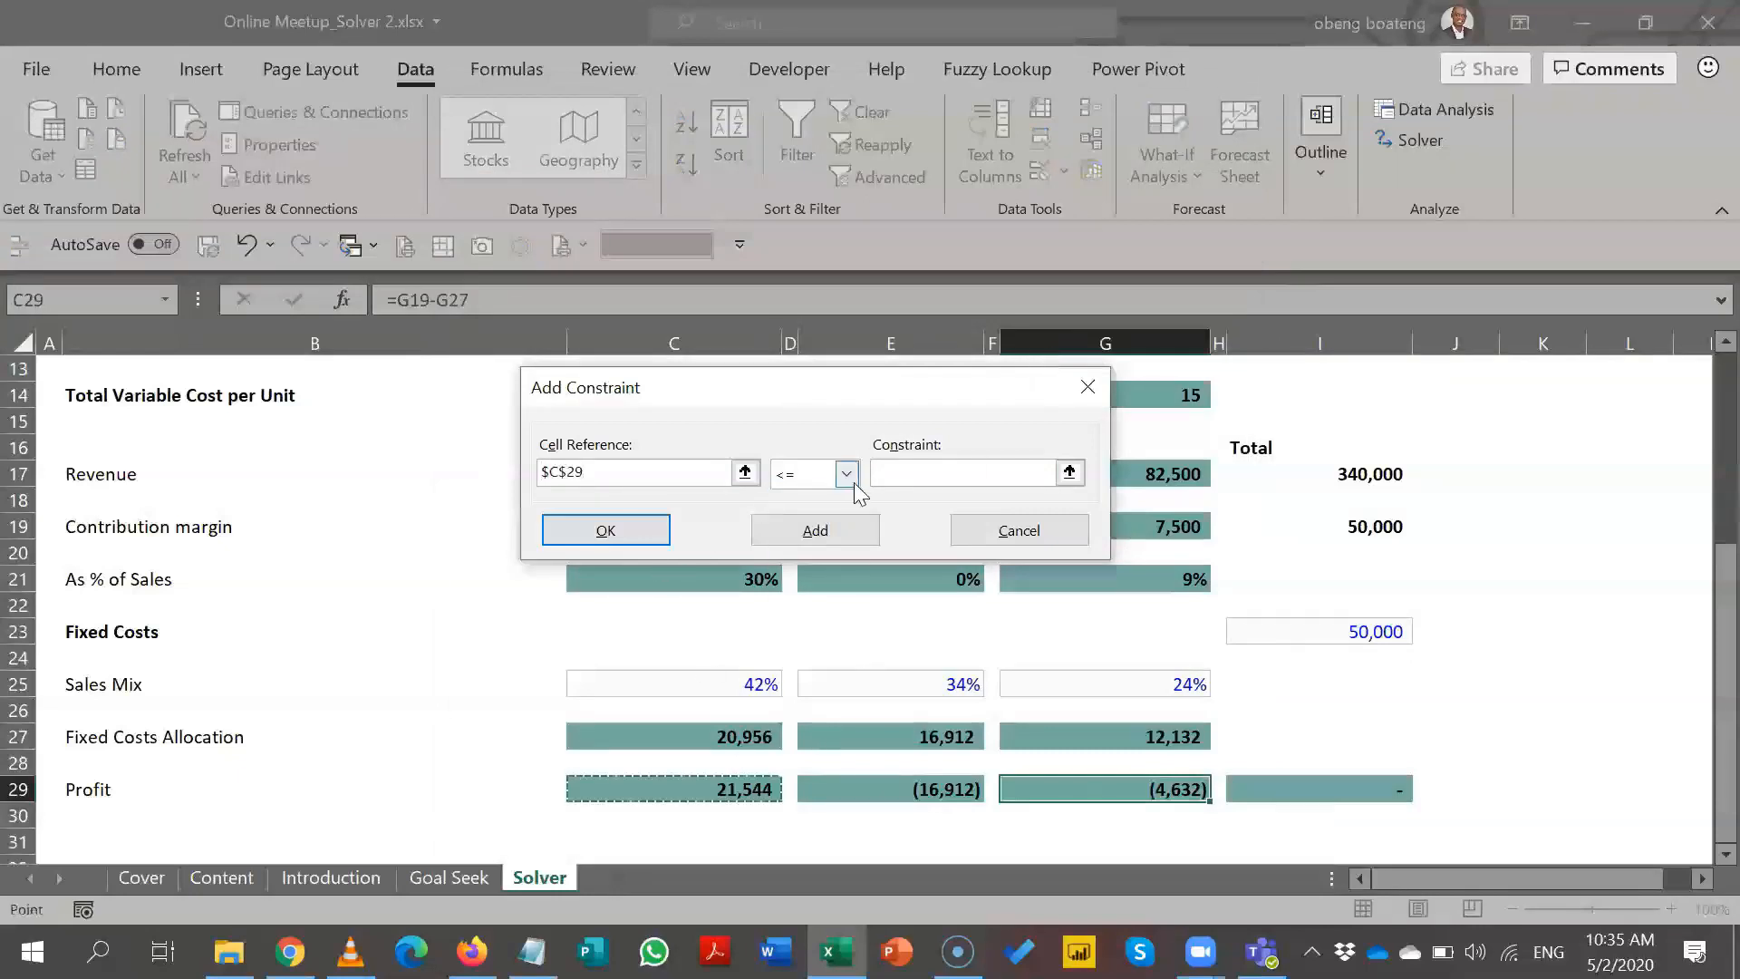
left_click(849, 475)
left_click(838, 520)
type("0")
left_click(845, 526)
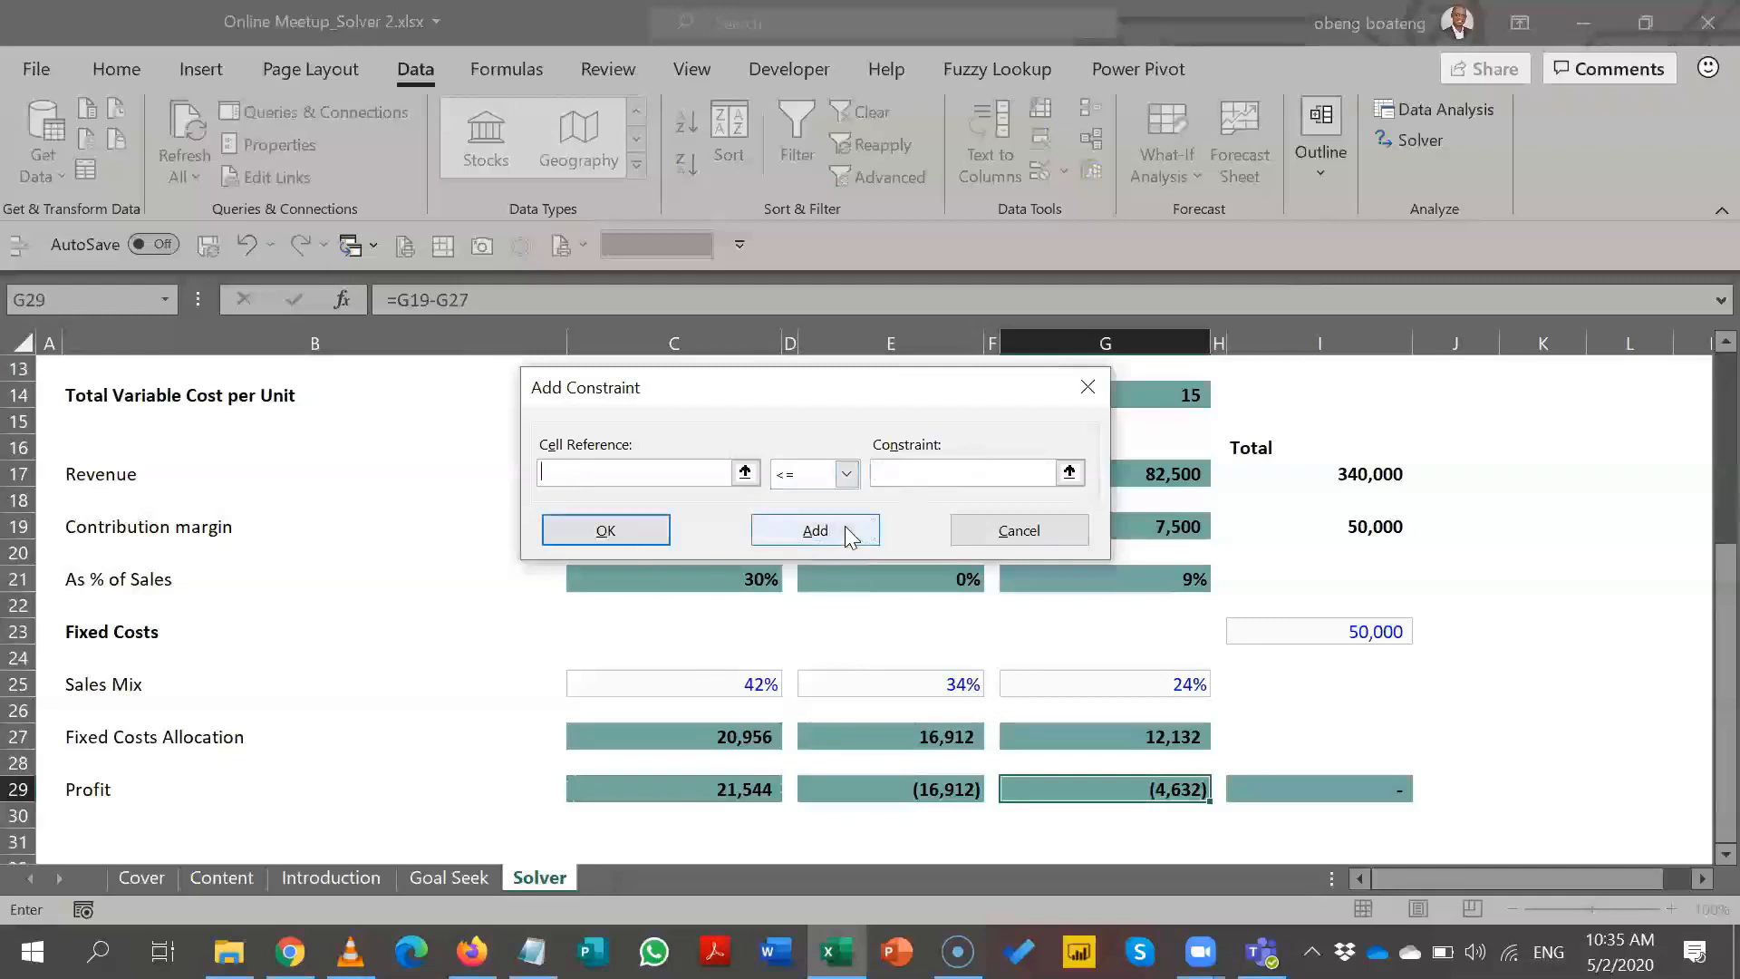
- Add a second Solver constraint that sets the profit in E29 equal to 0, and return to the parameters
left_click(843, 790)
left_click(847, 473)
left_click(835, 520)
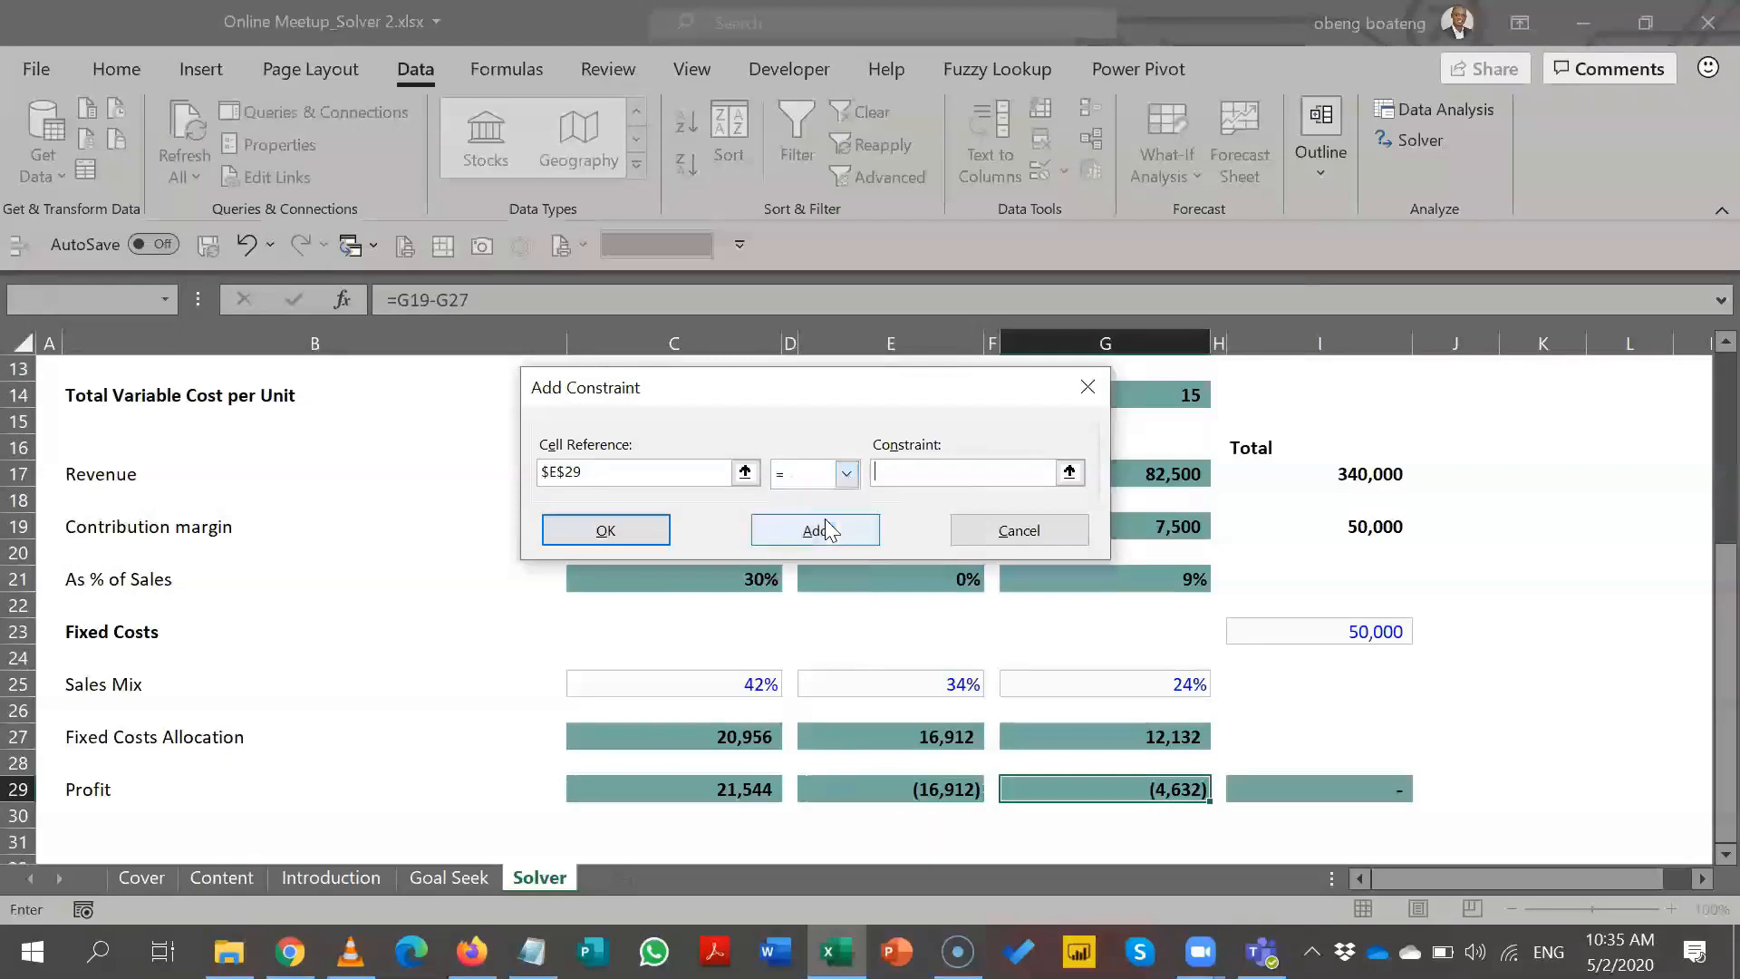
type("0")
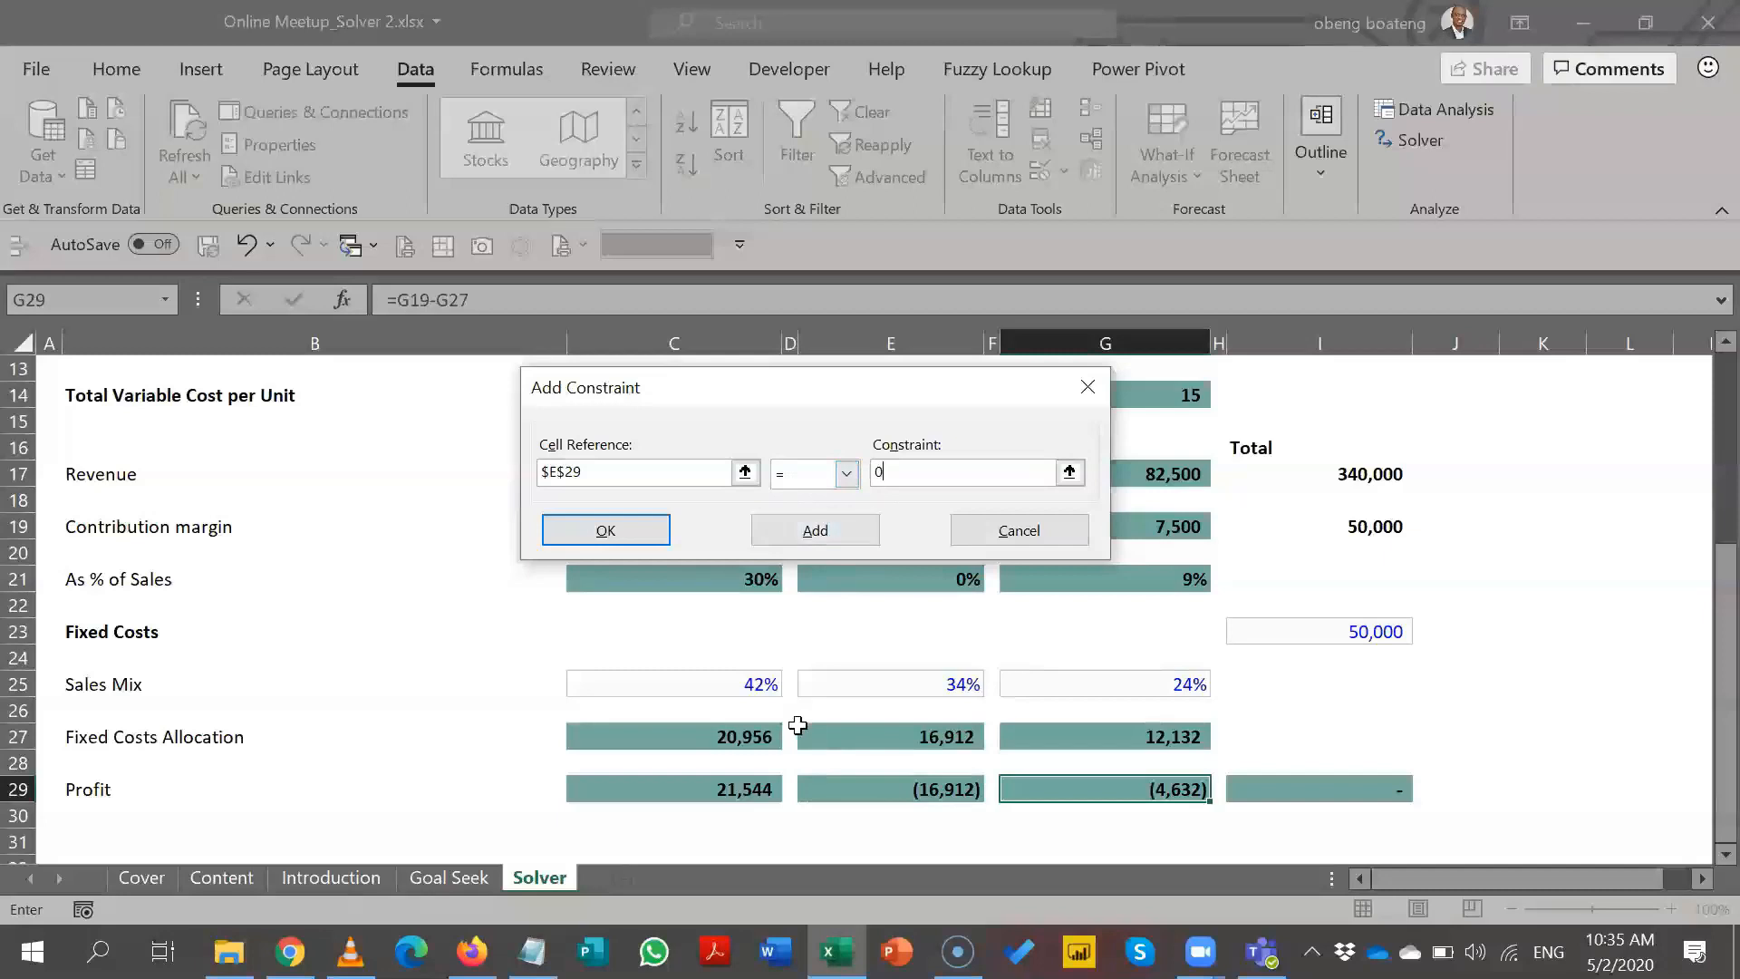
left_click(659, 541)
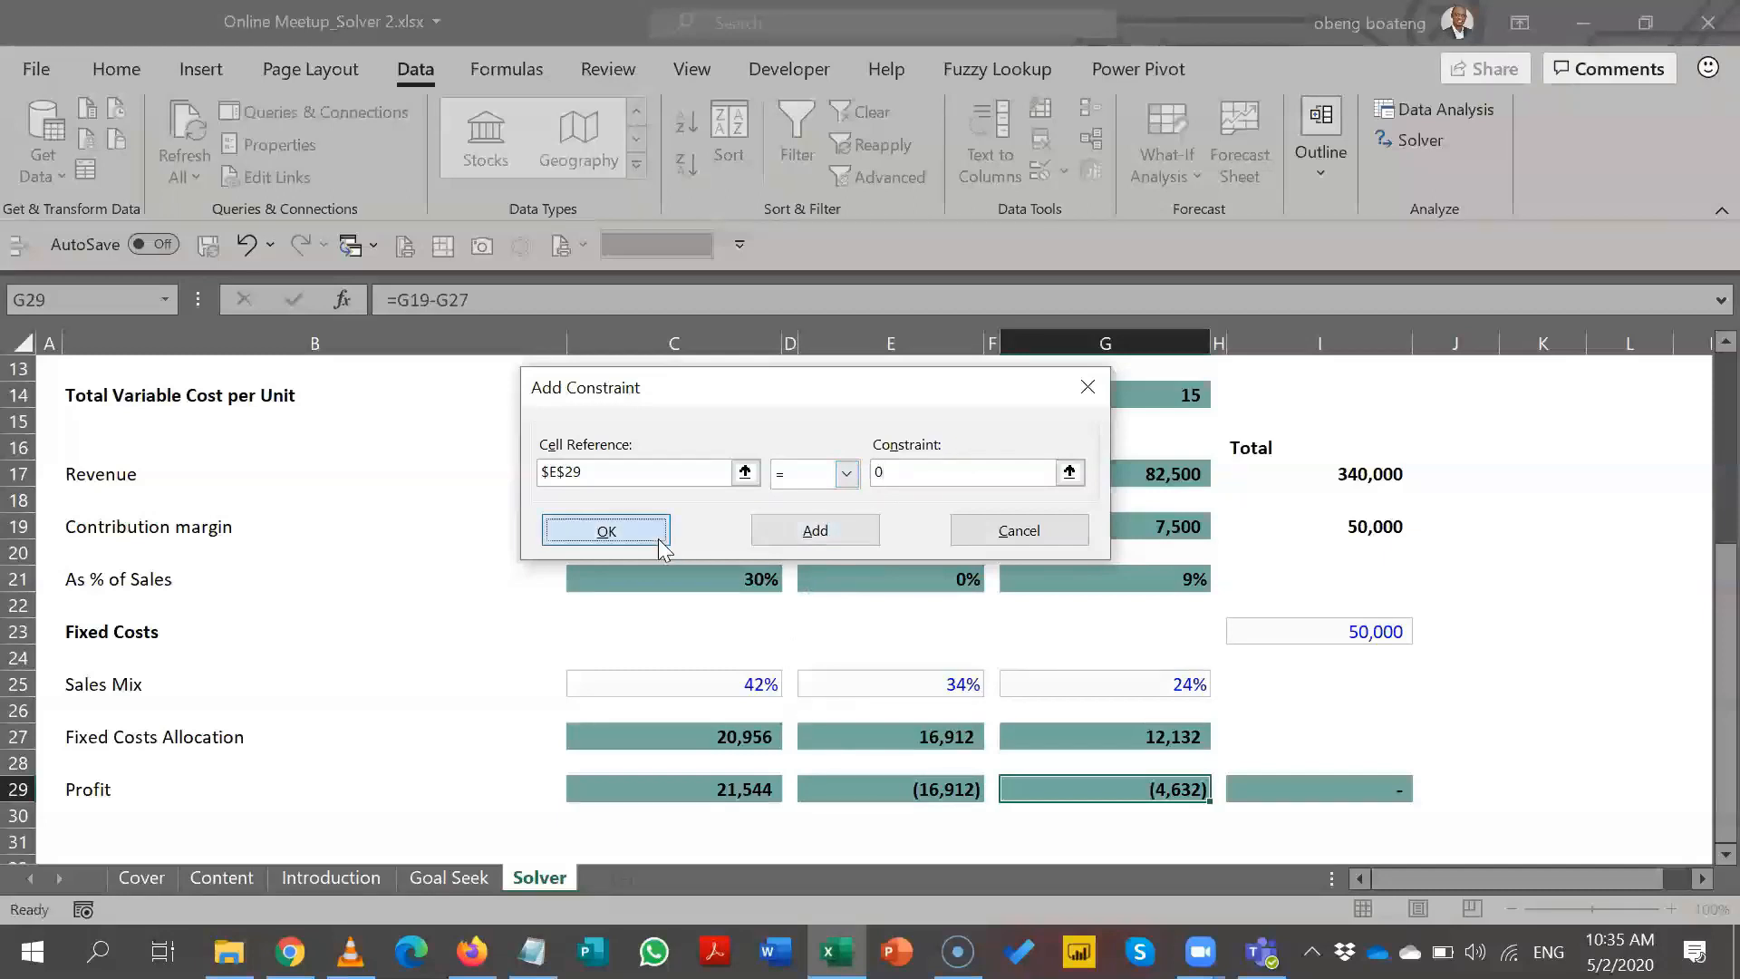
- Change the C29 constraint so its profit must be greater than or equal to 0
left_click(530, 355)
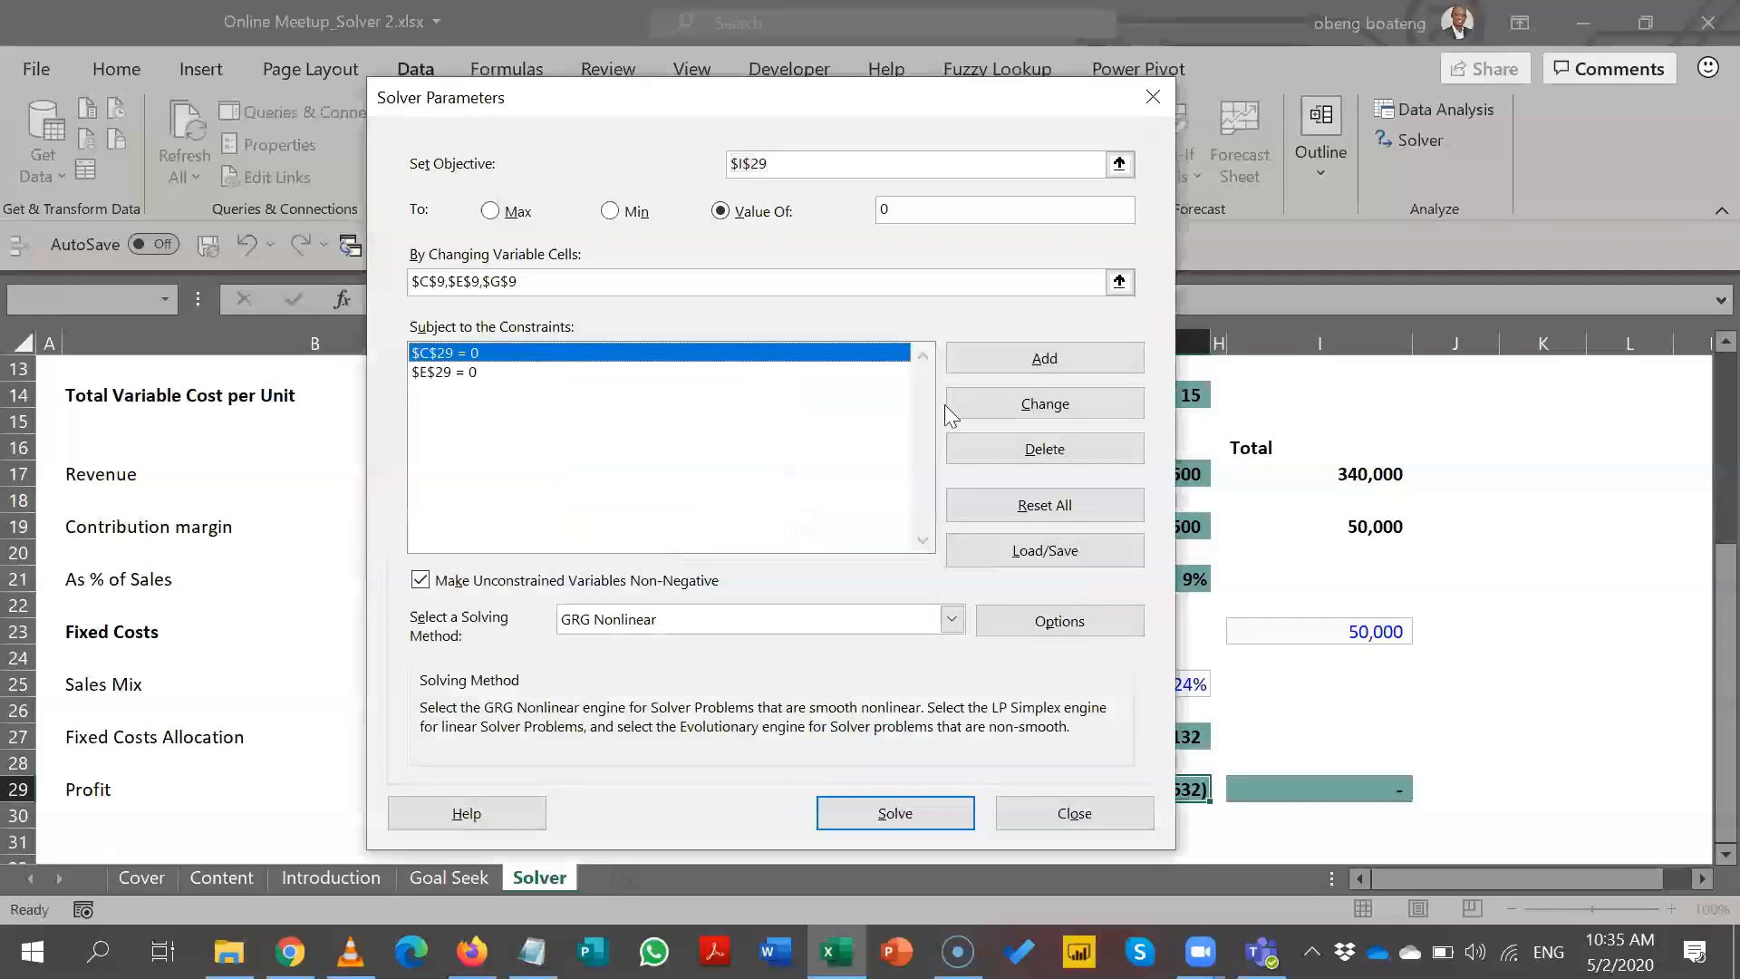
left_click(998, 404)
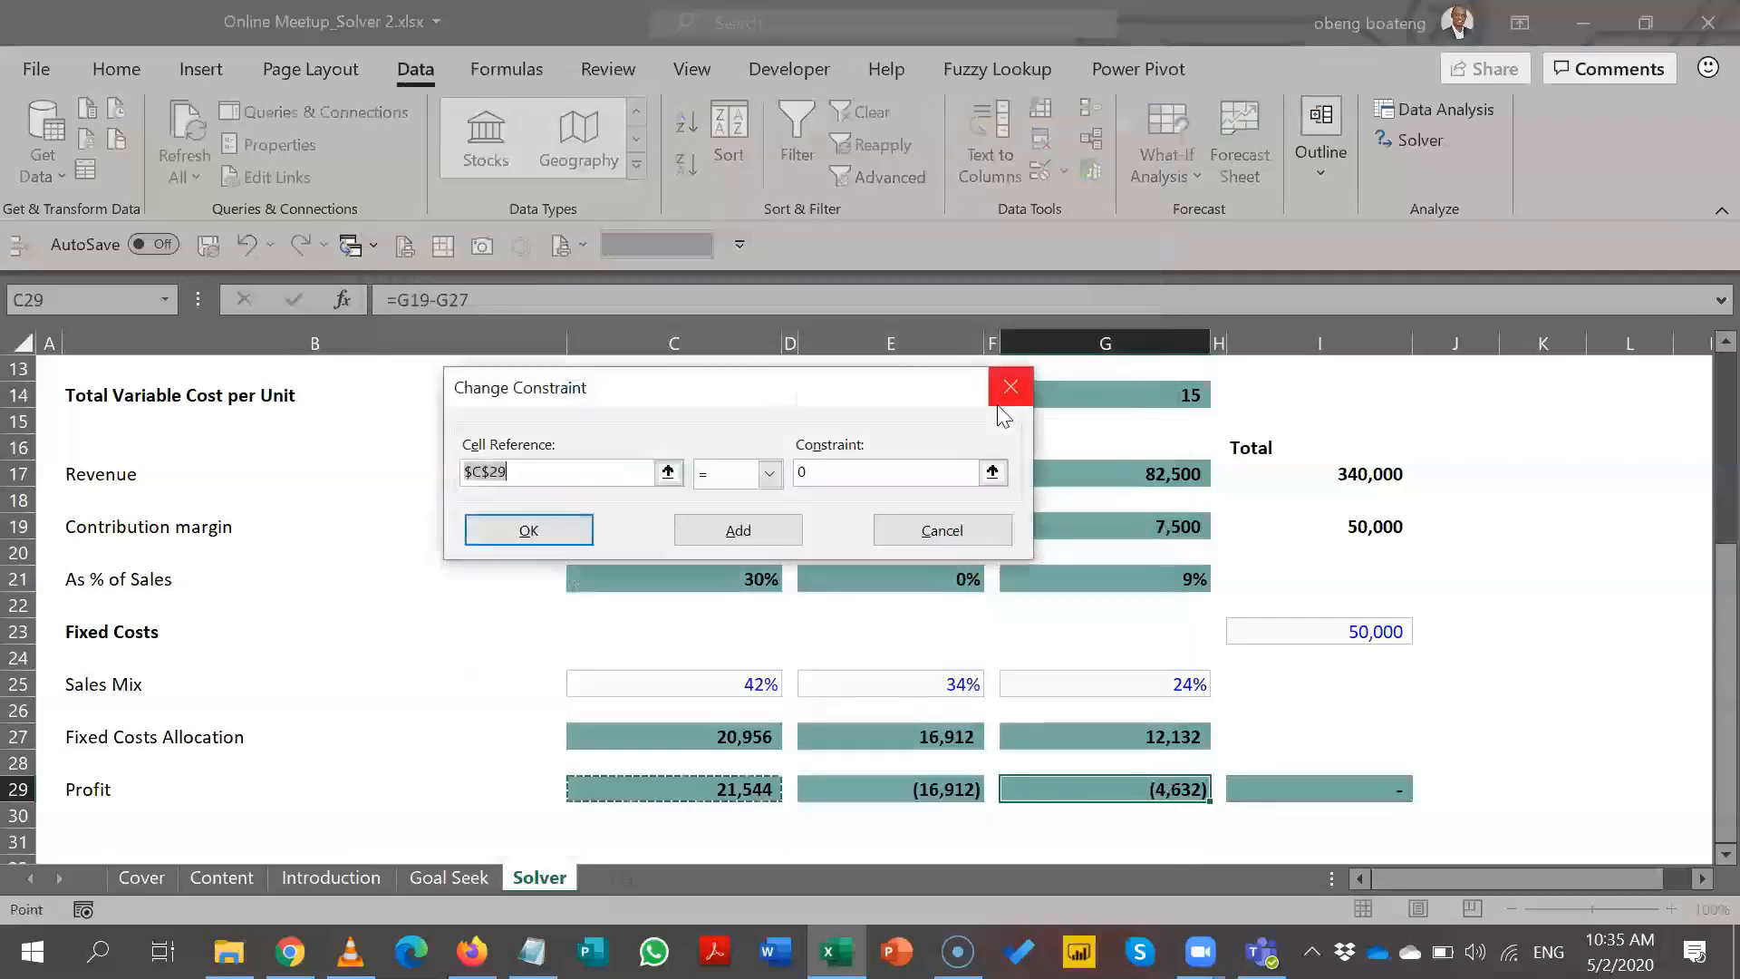
left_click(770, 474)
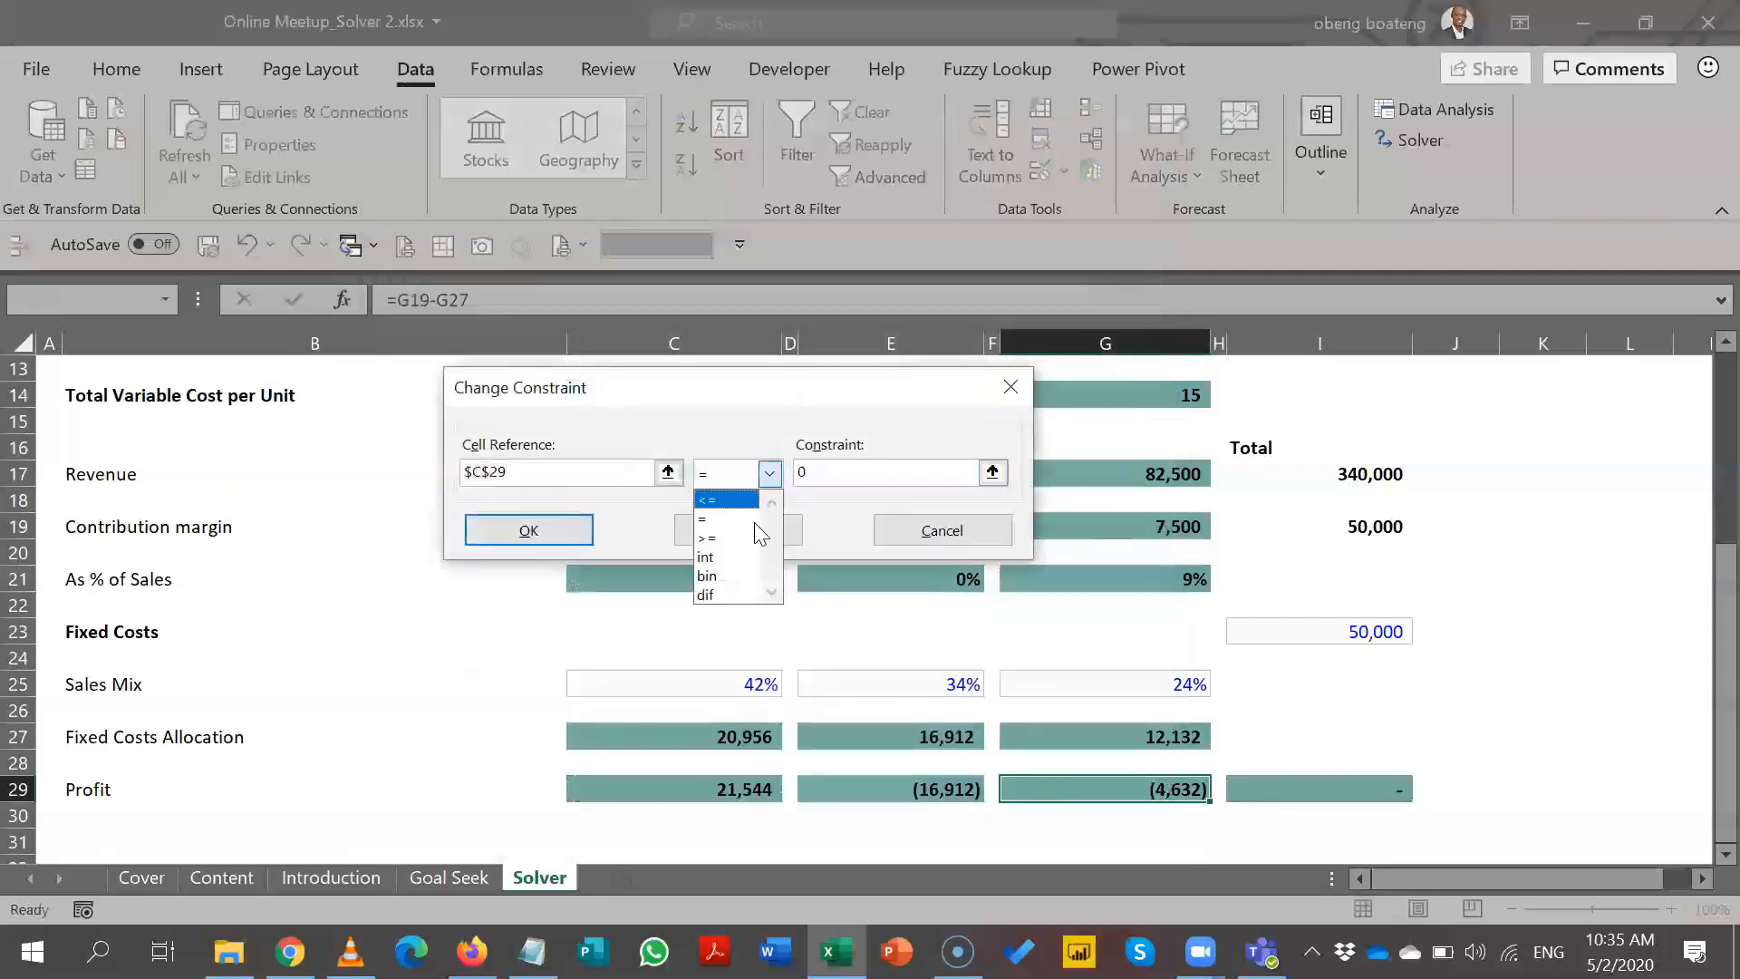
left_click(758, 538)
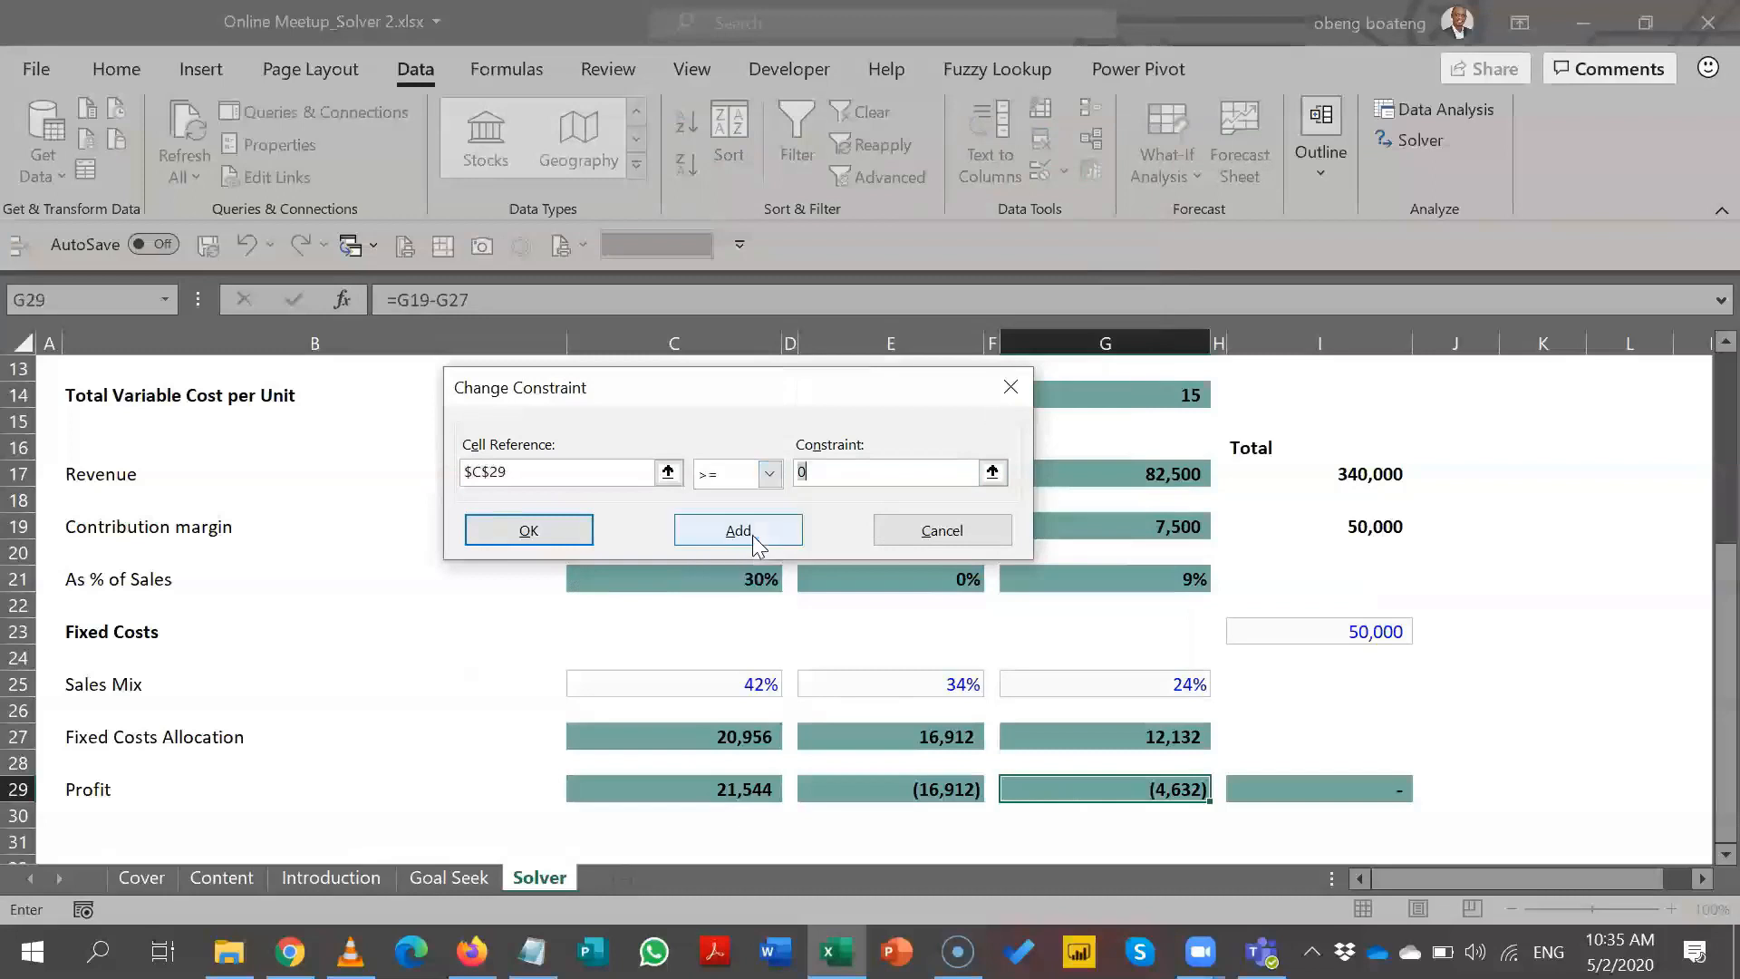
left_click(567, 533)
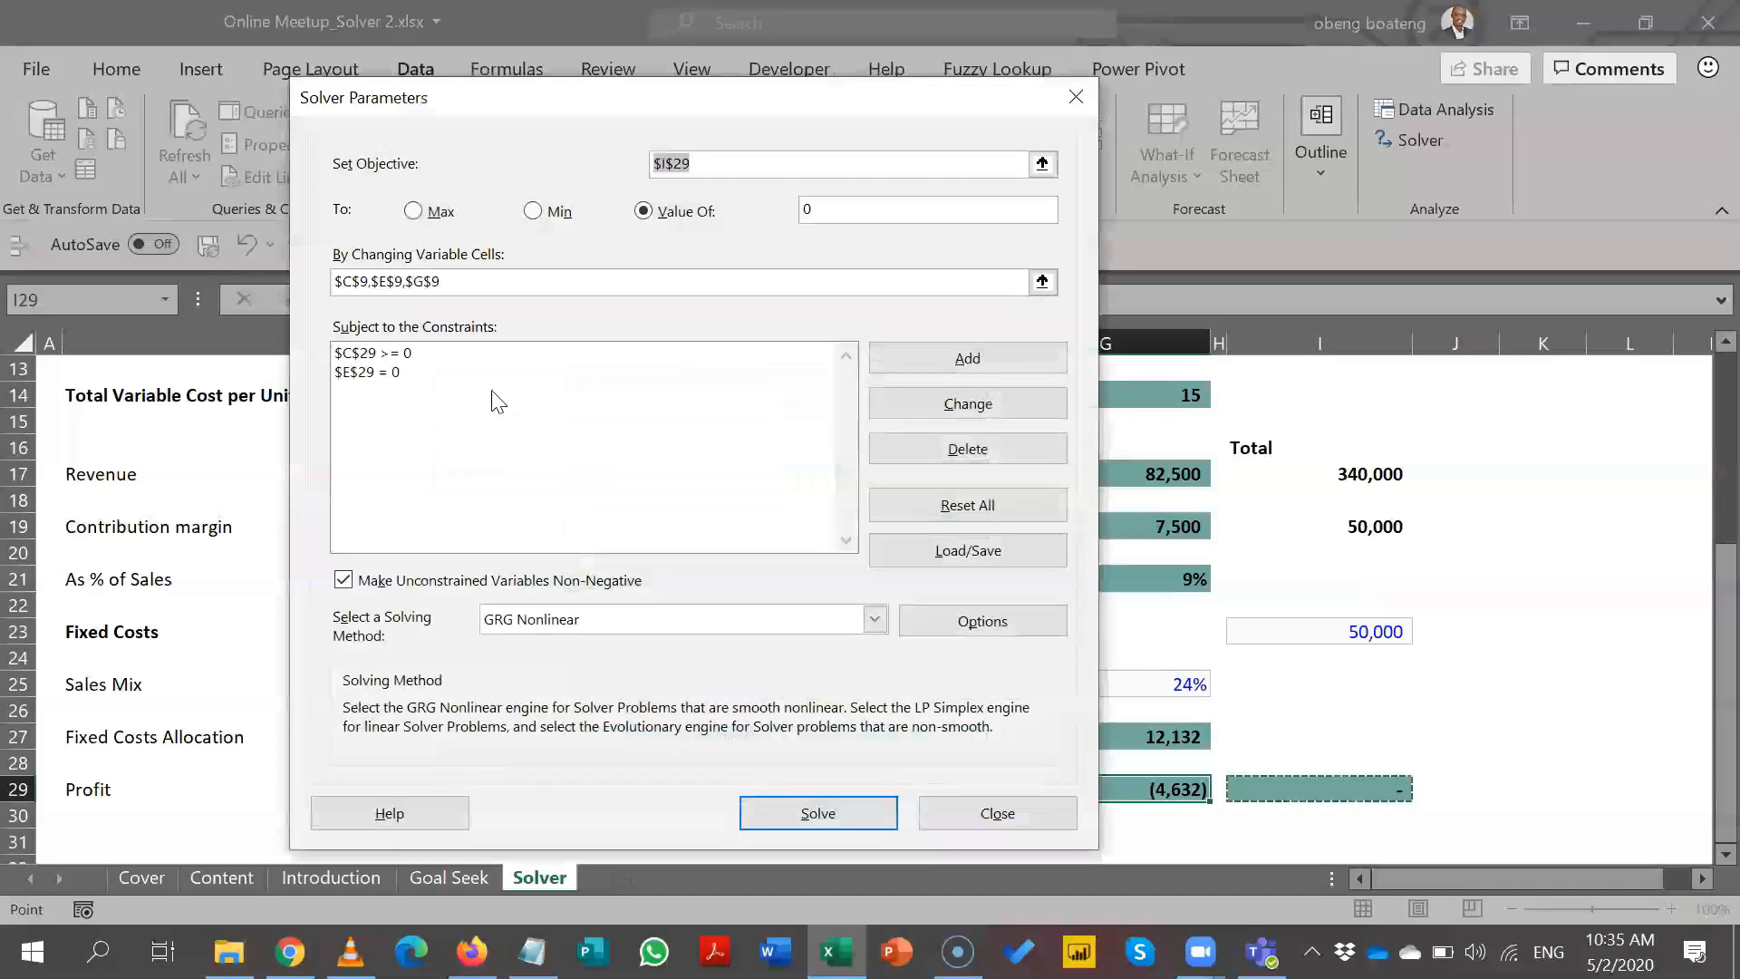
- Change the E29 constraint's operator to >=, keeping 0 as its limit
left_click(485, 374)
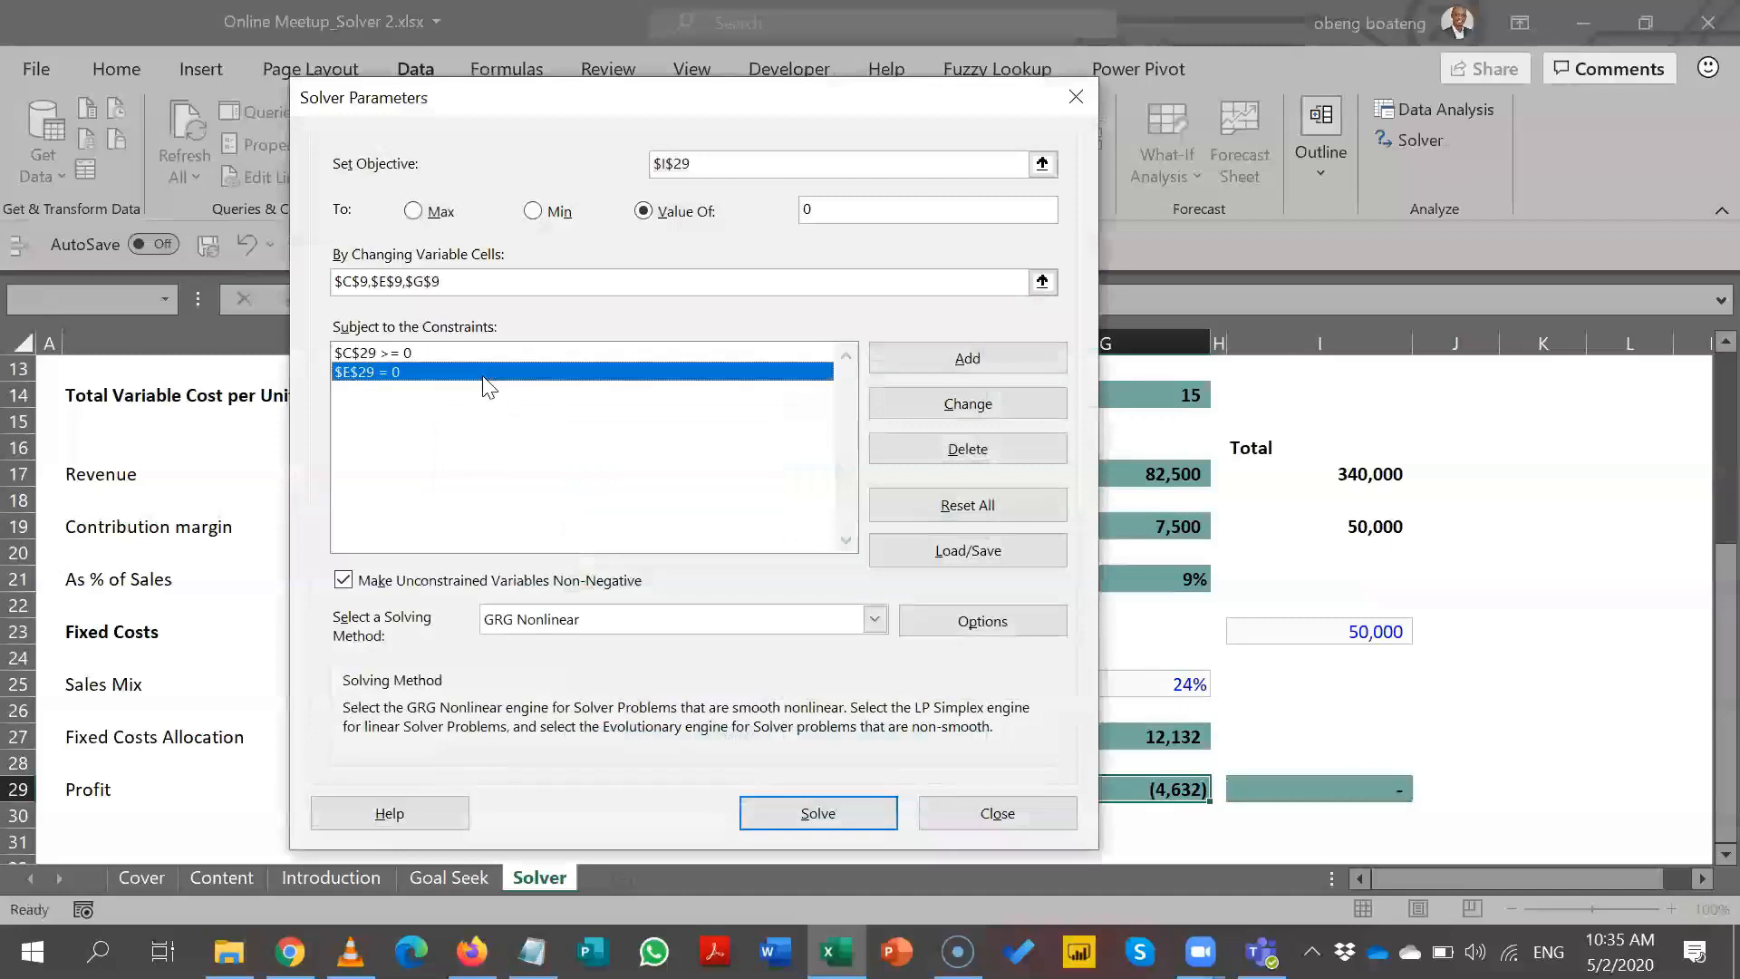
left_click(881, 399)
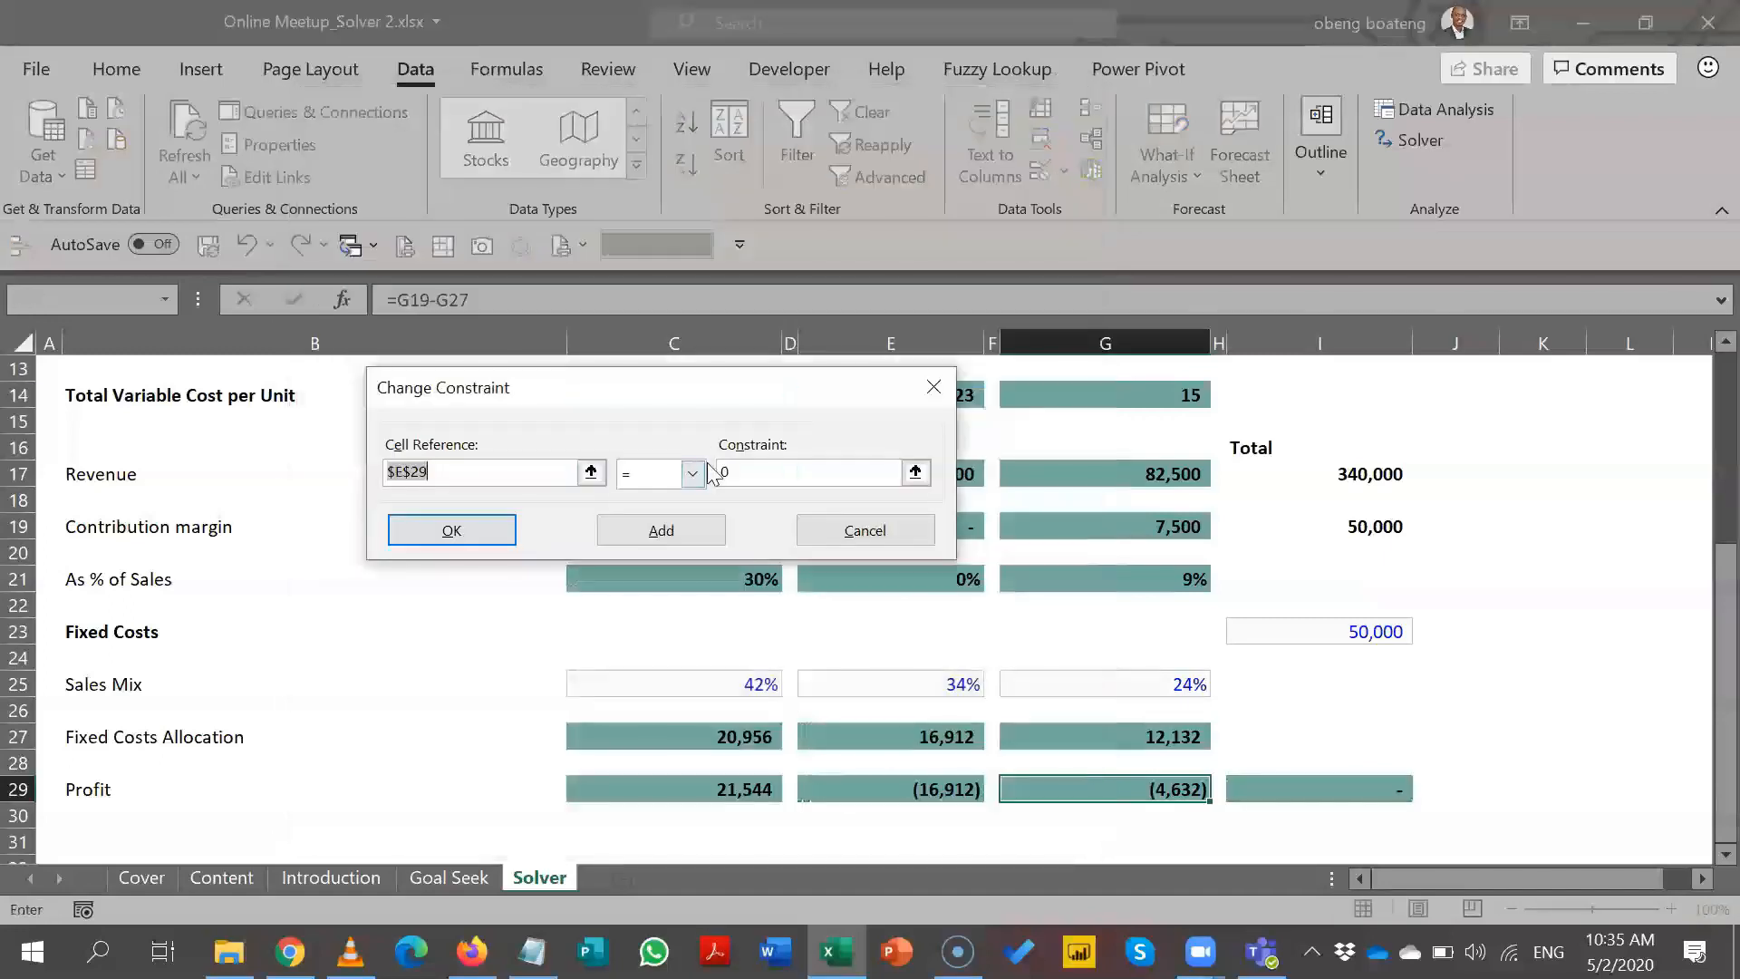
left_click(691, 474)
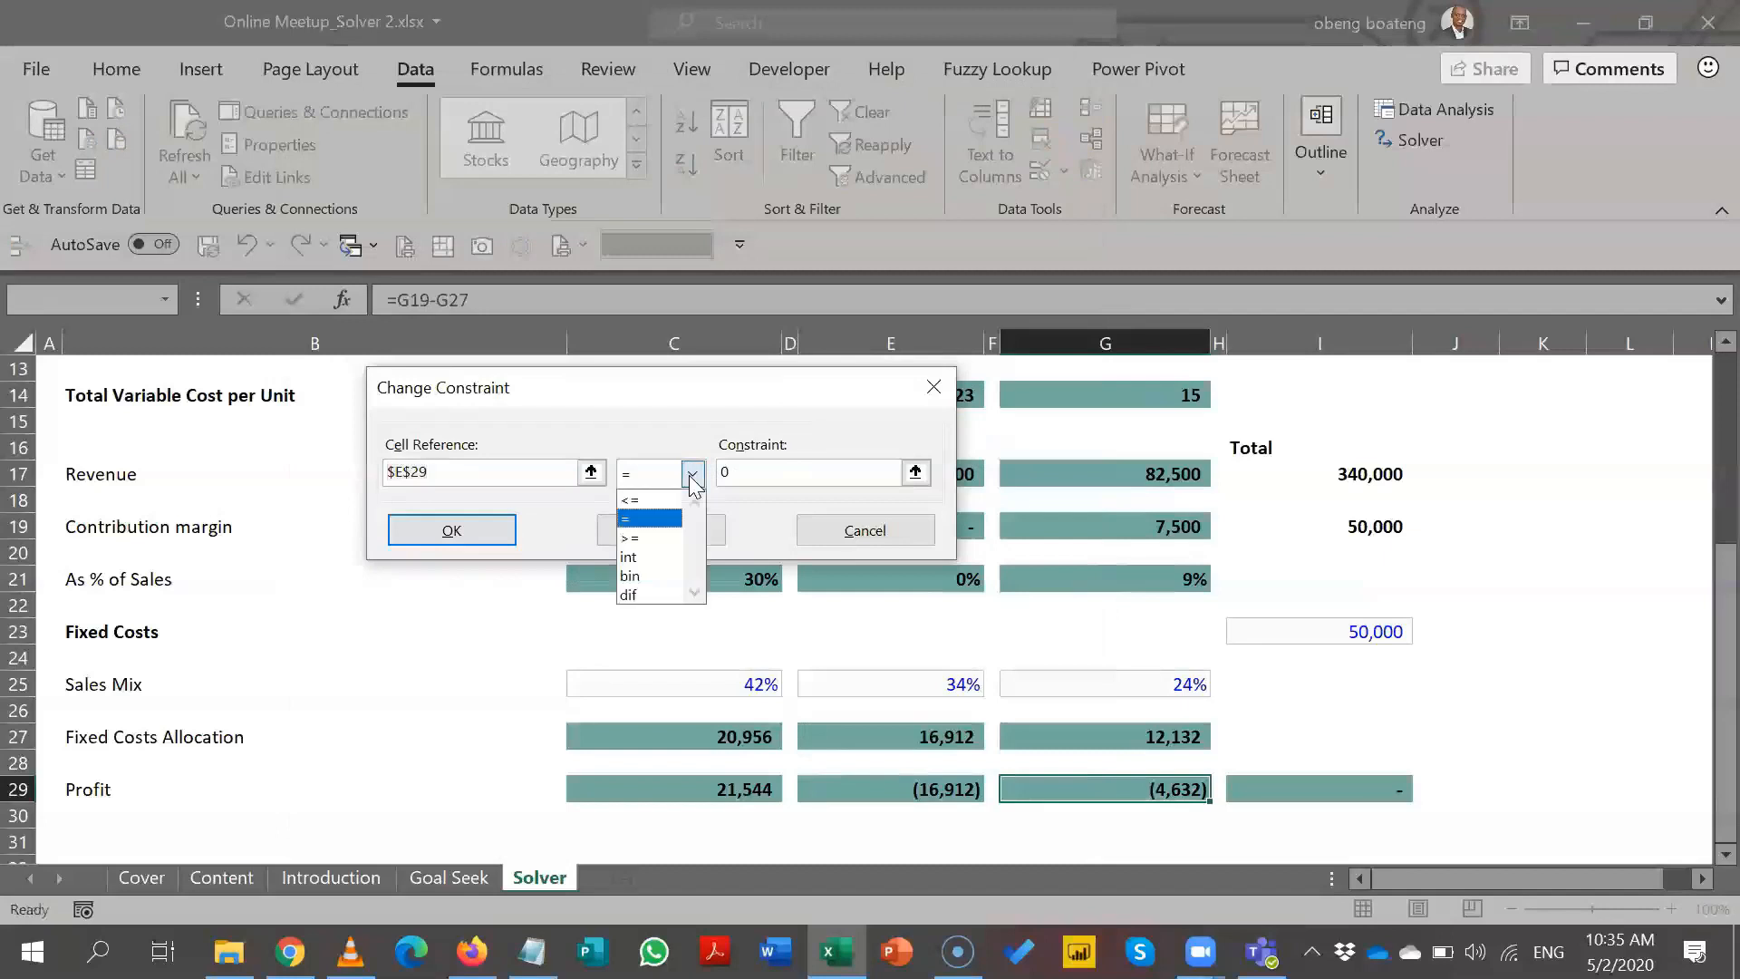
left_click(666, 538)
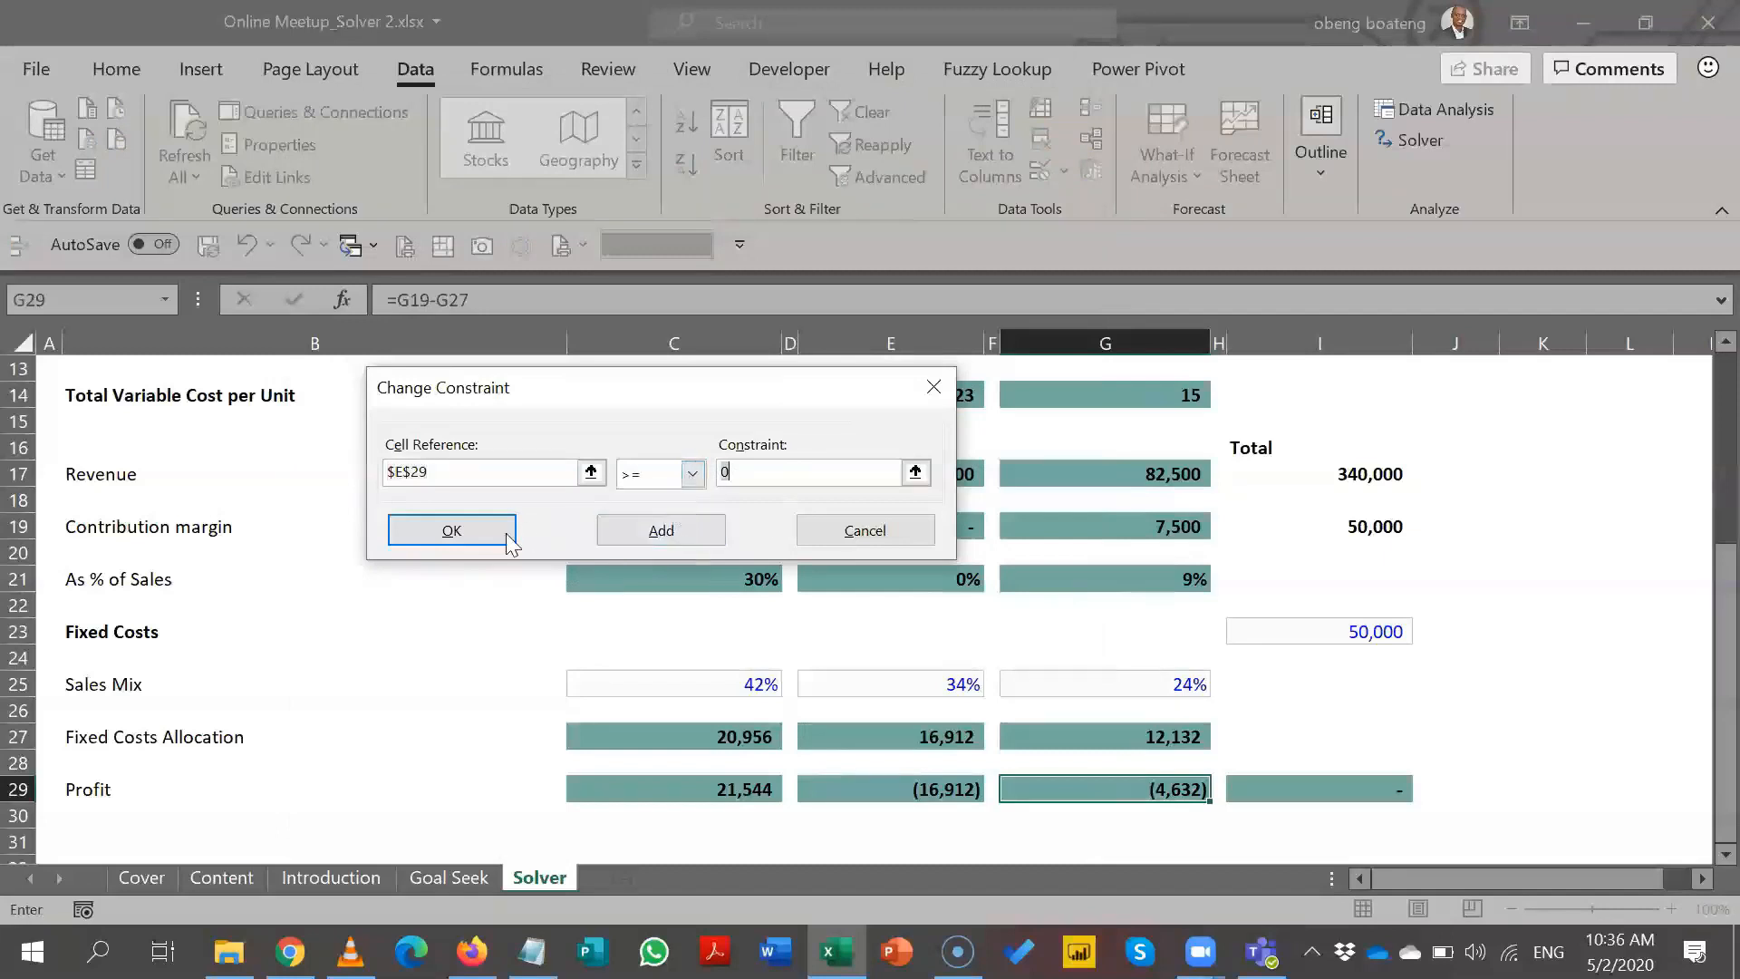
left_click(634, 535)
- Add a third Solver constraint requiring the profit in G29 to be >= 0
left_click(1064, 785)
left_click(693, 472)
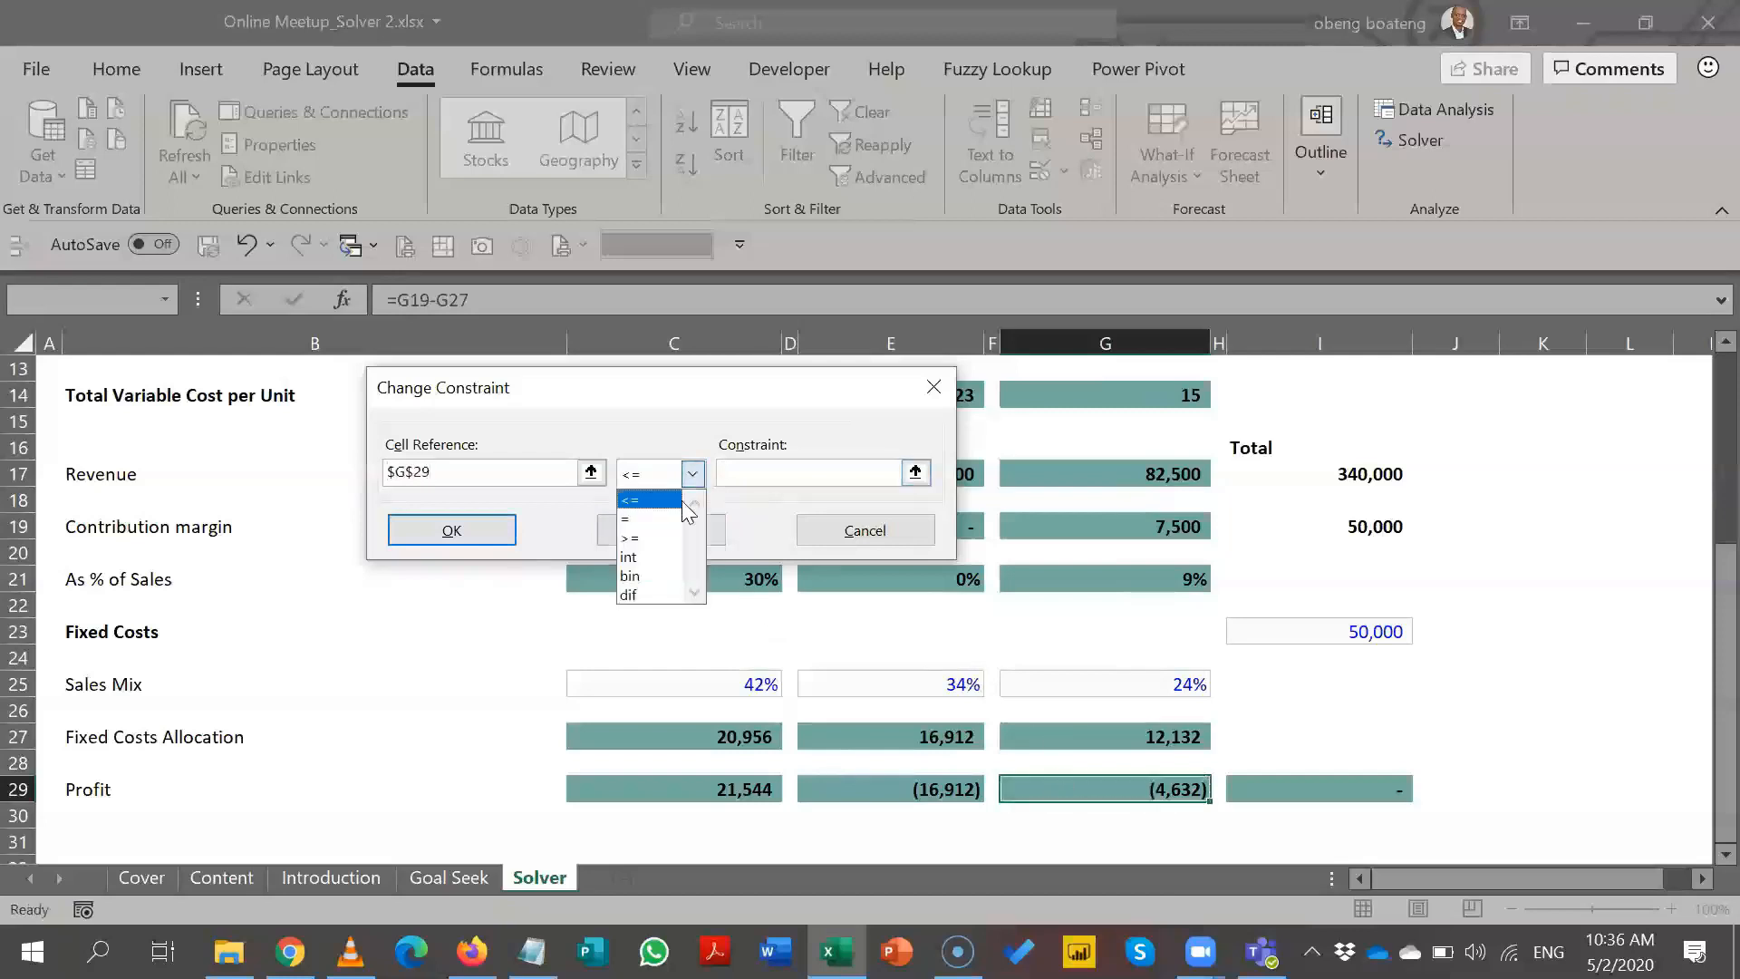
left_click(676, 541)
type("0")
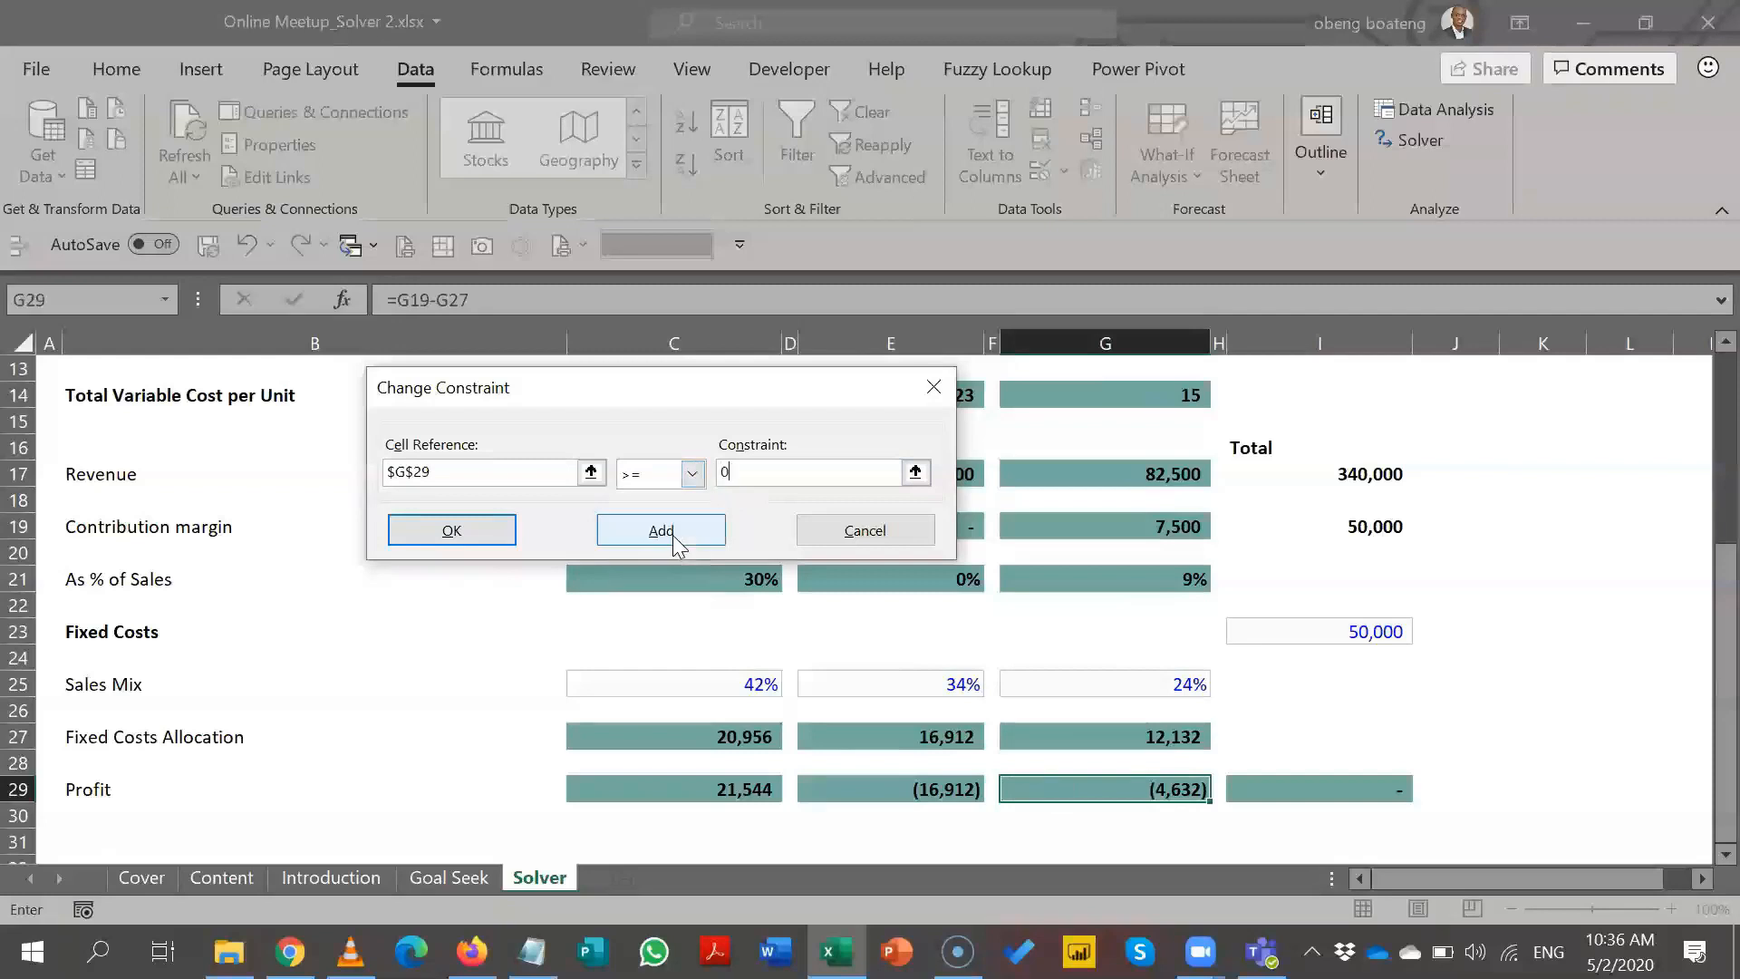
left_click(514, 537)
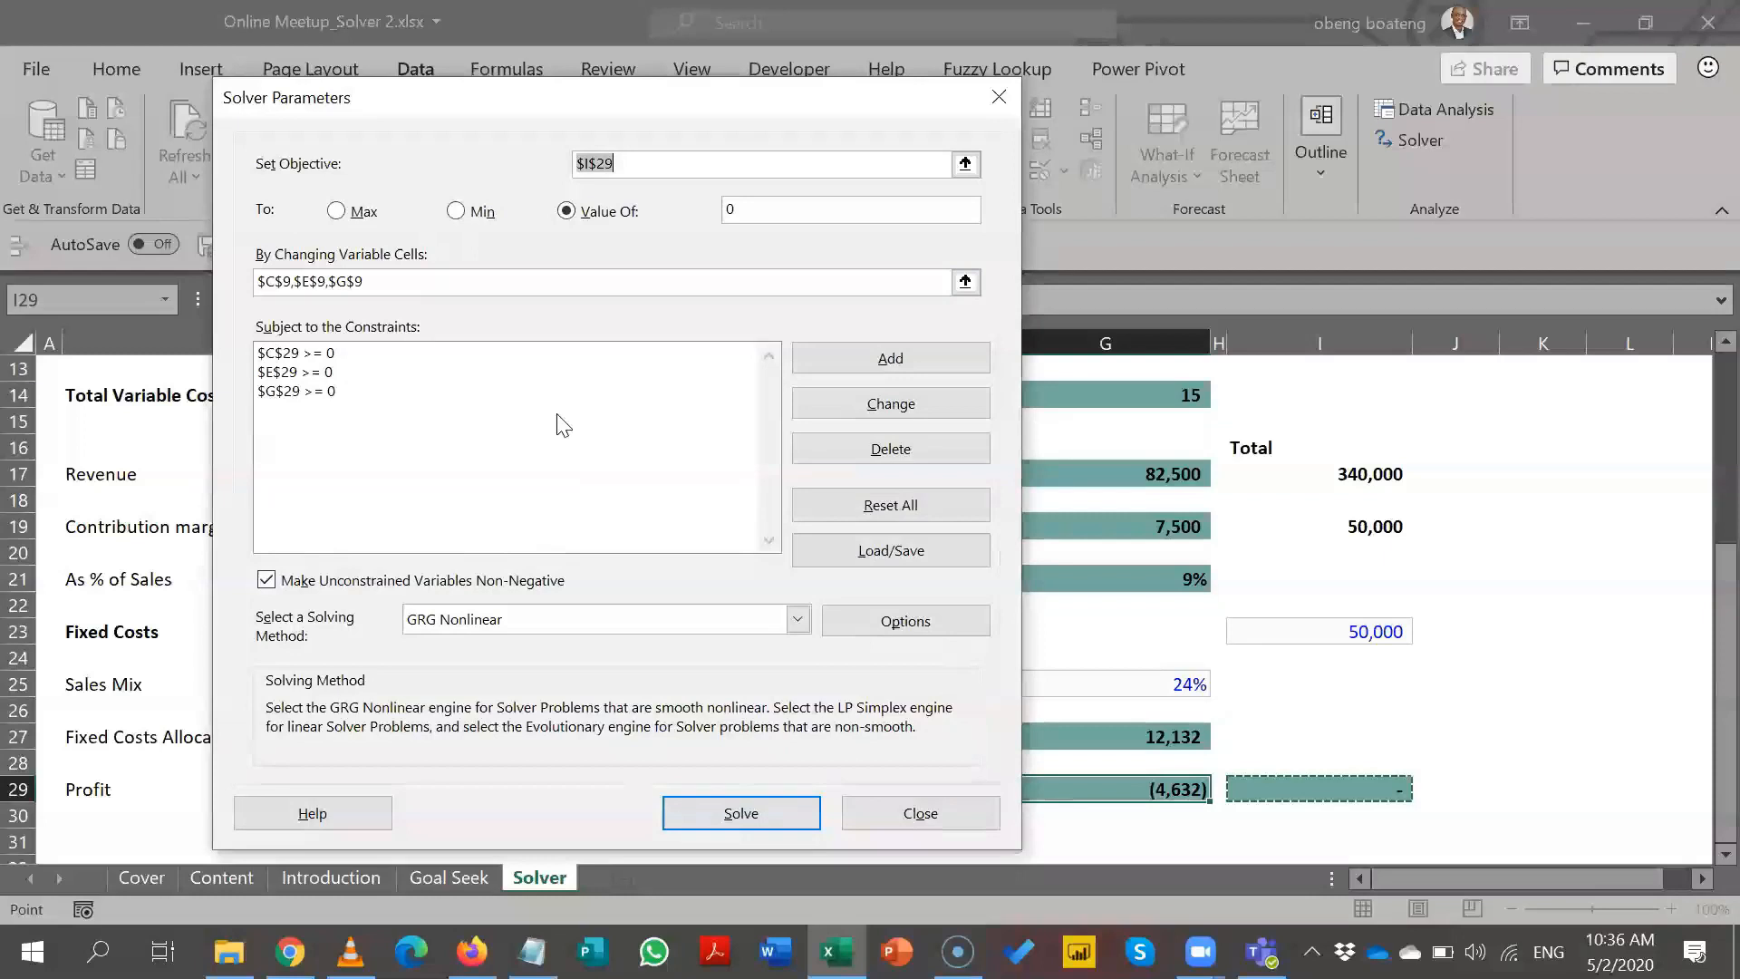
- Solve with the three profit constraints, save the scenario as "Weight is spread. No zeros", and keep the solution
left_click(739, 813)
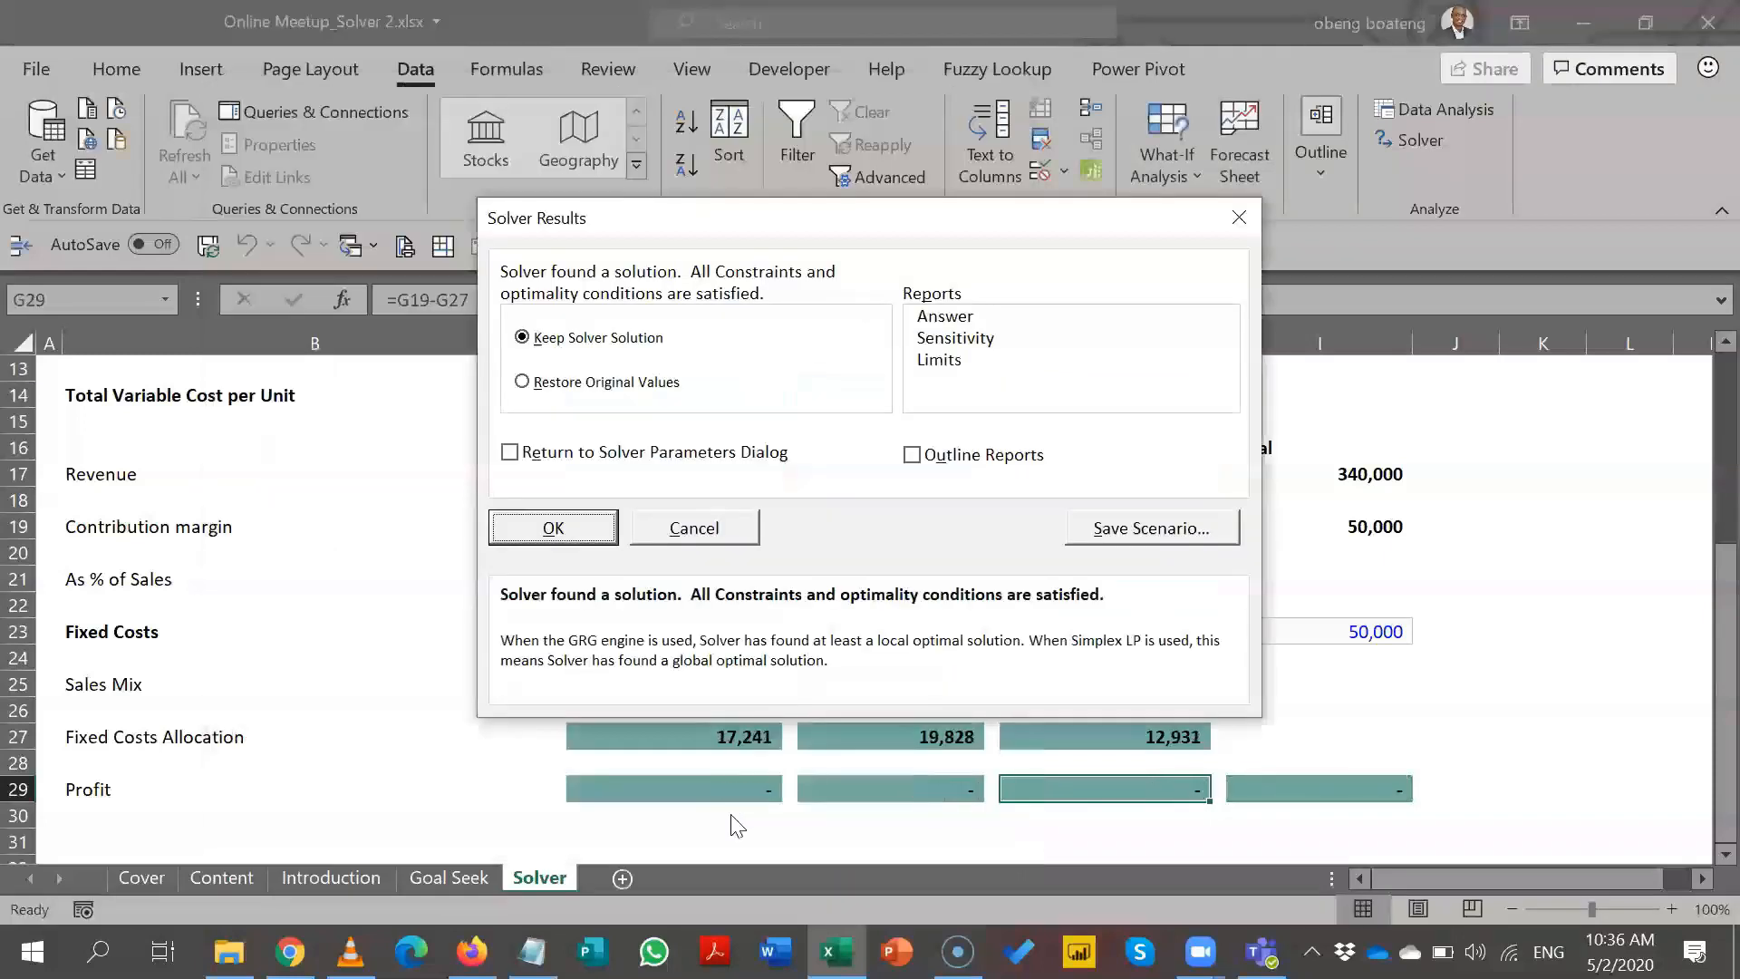
left_click(1136, 528)
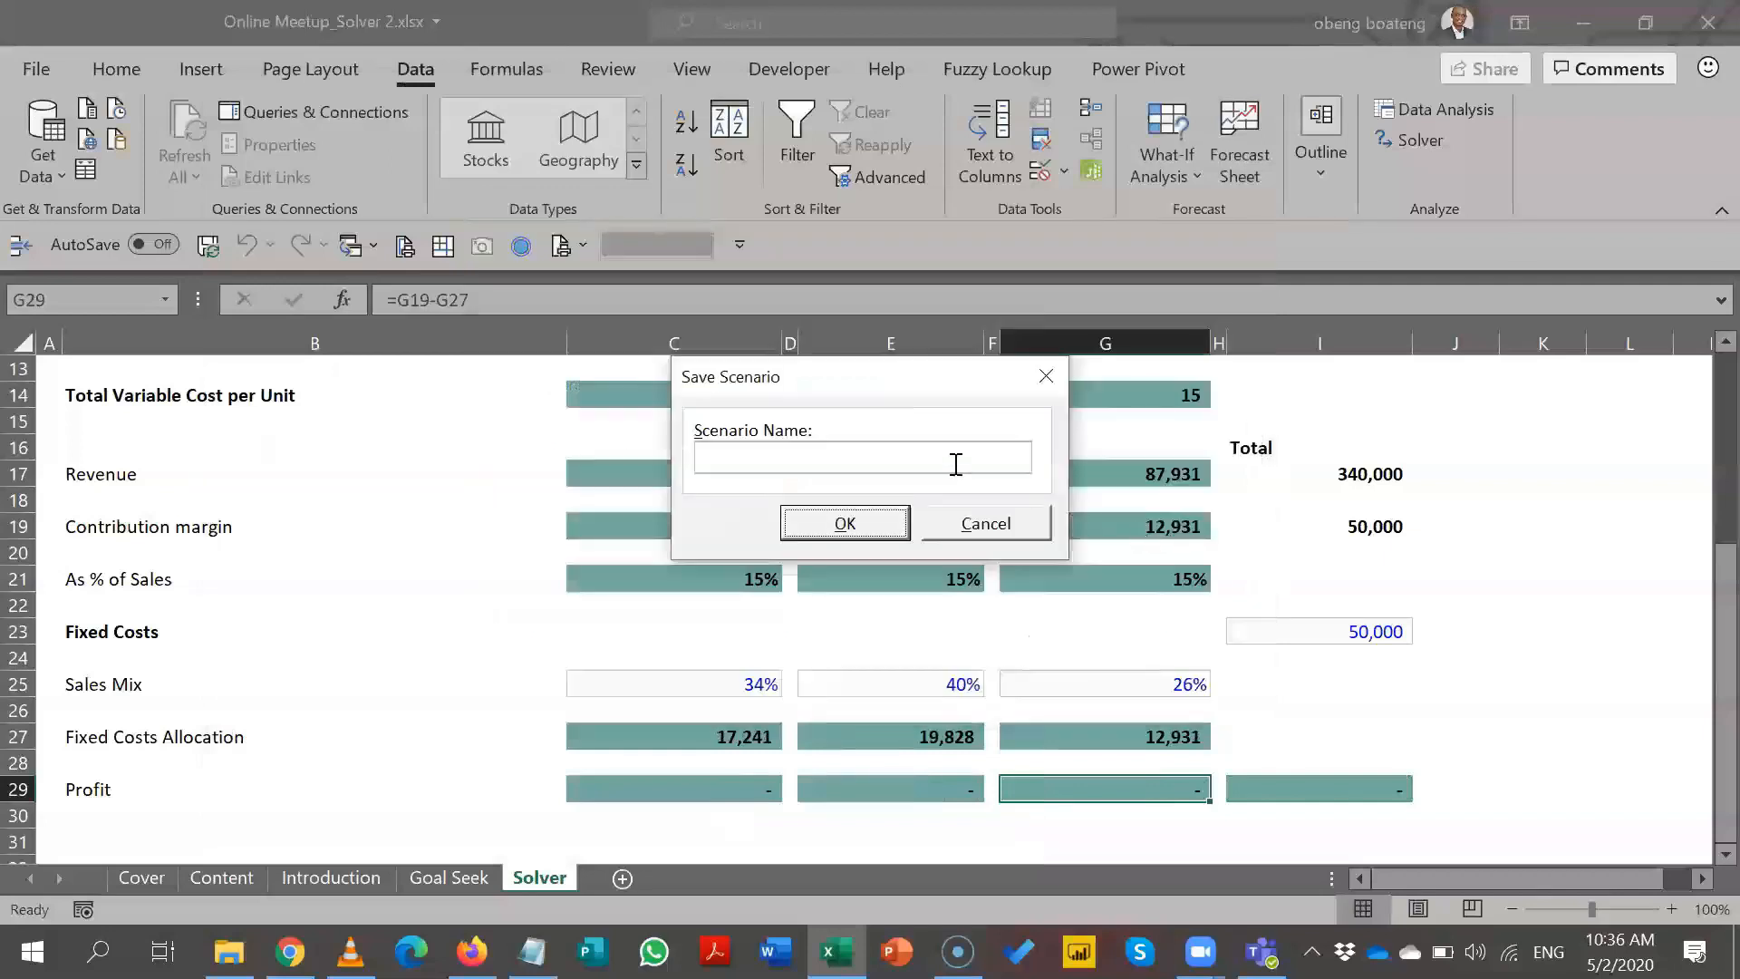
type("Weight is spread. ")
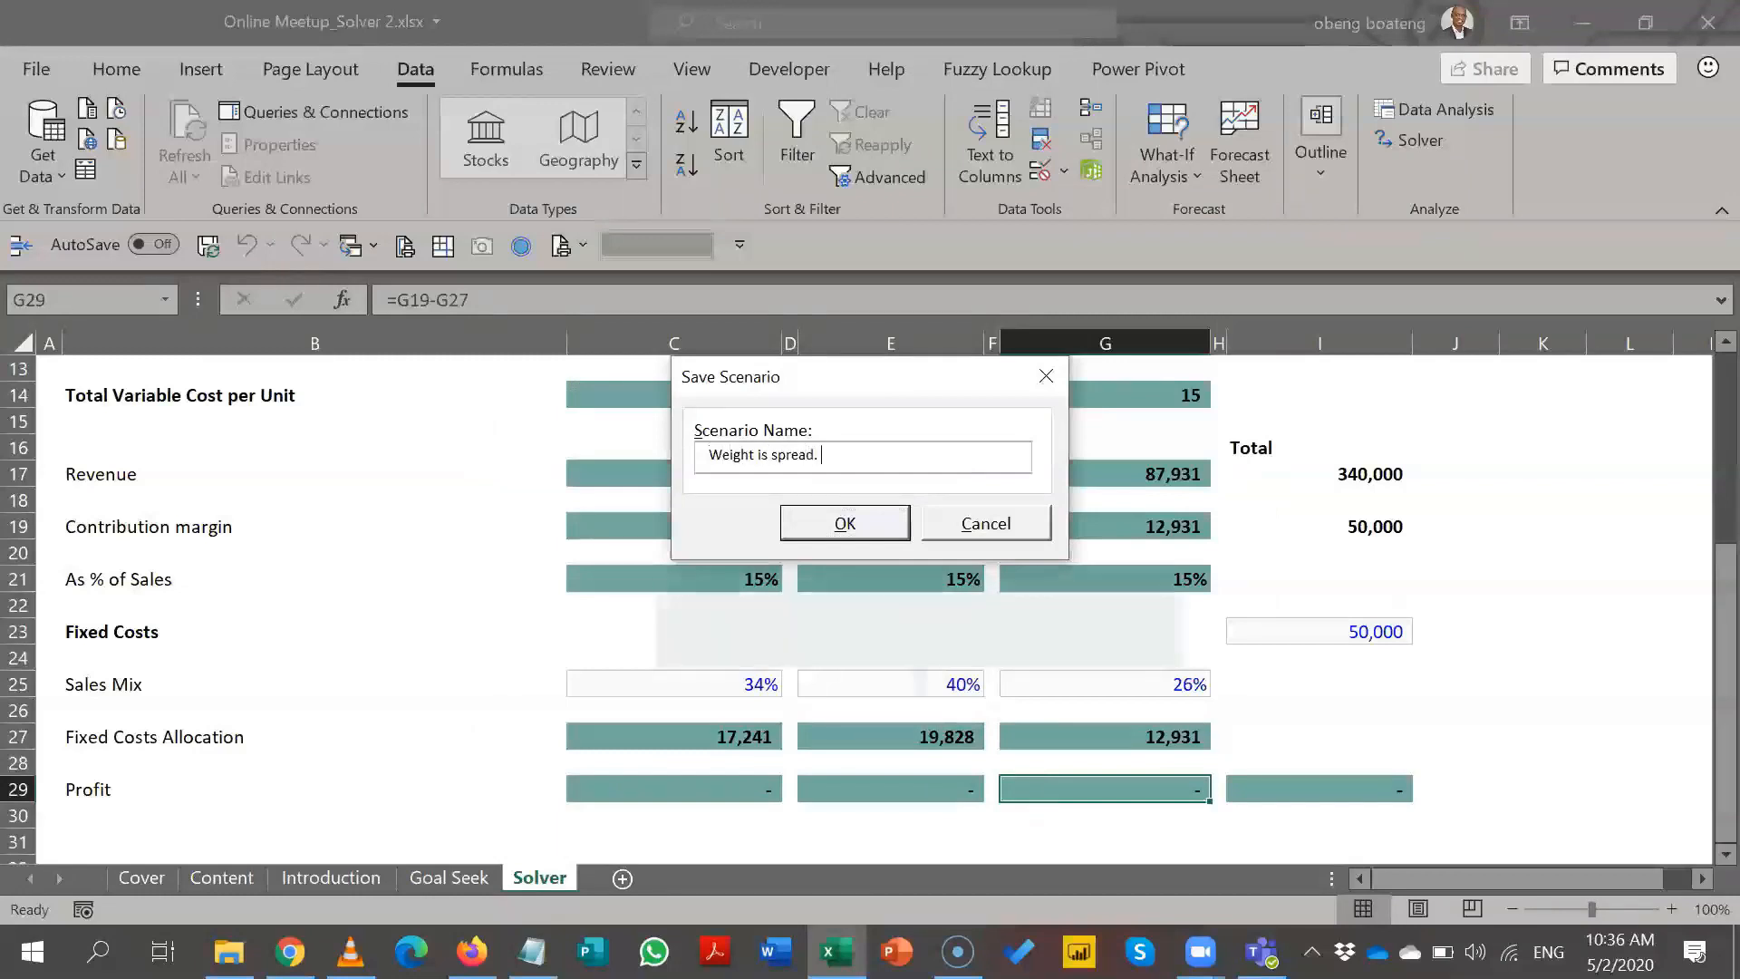
type("No zeros")
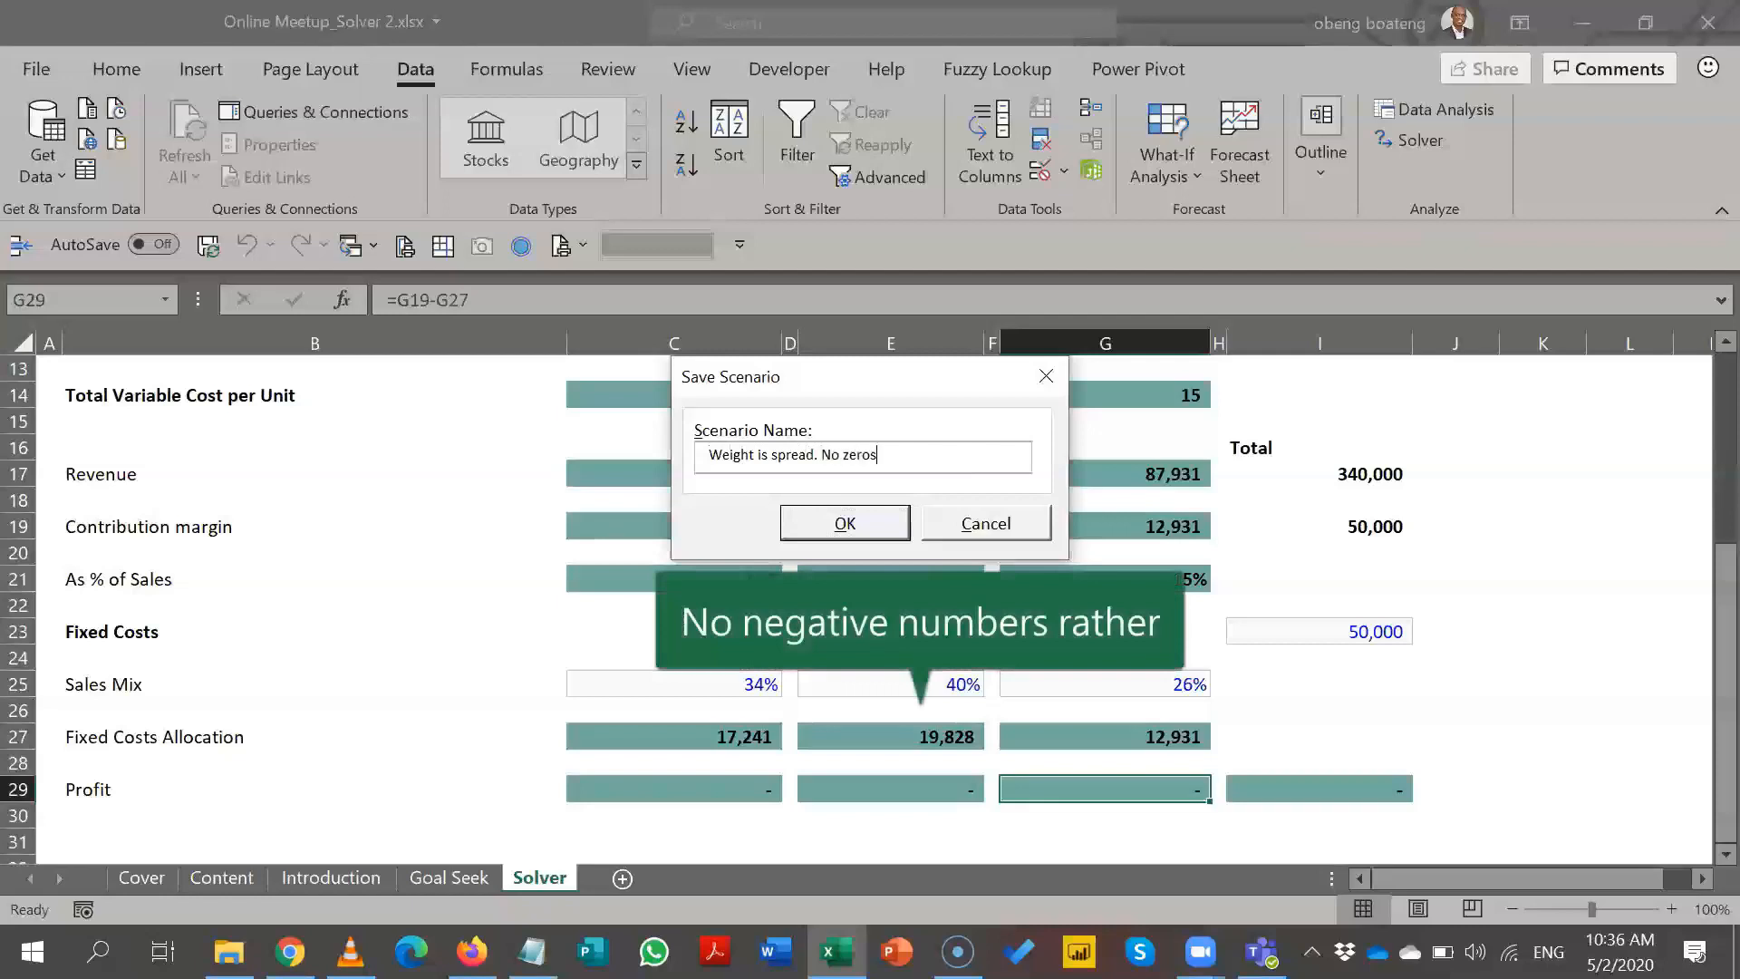
left_click(805, 533)
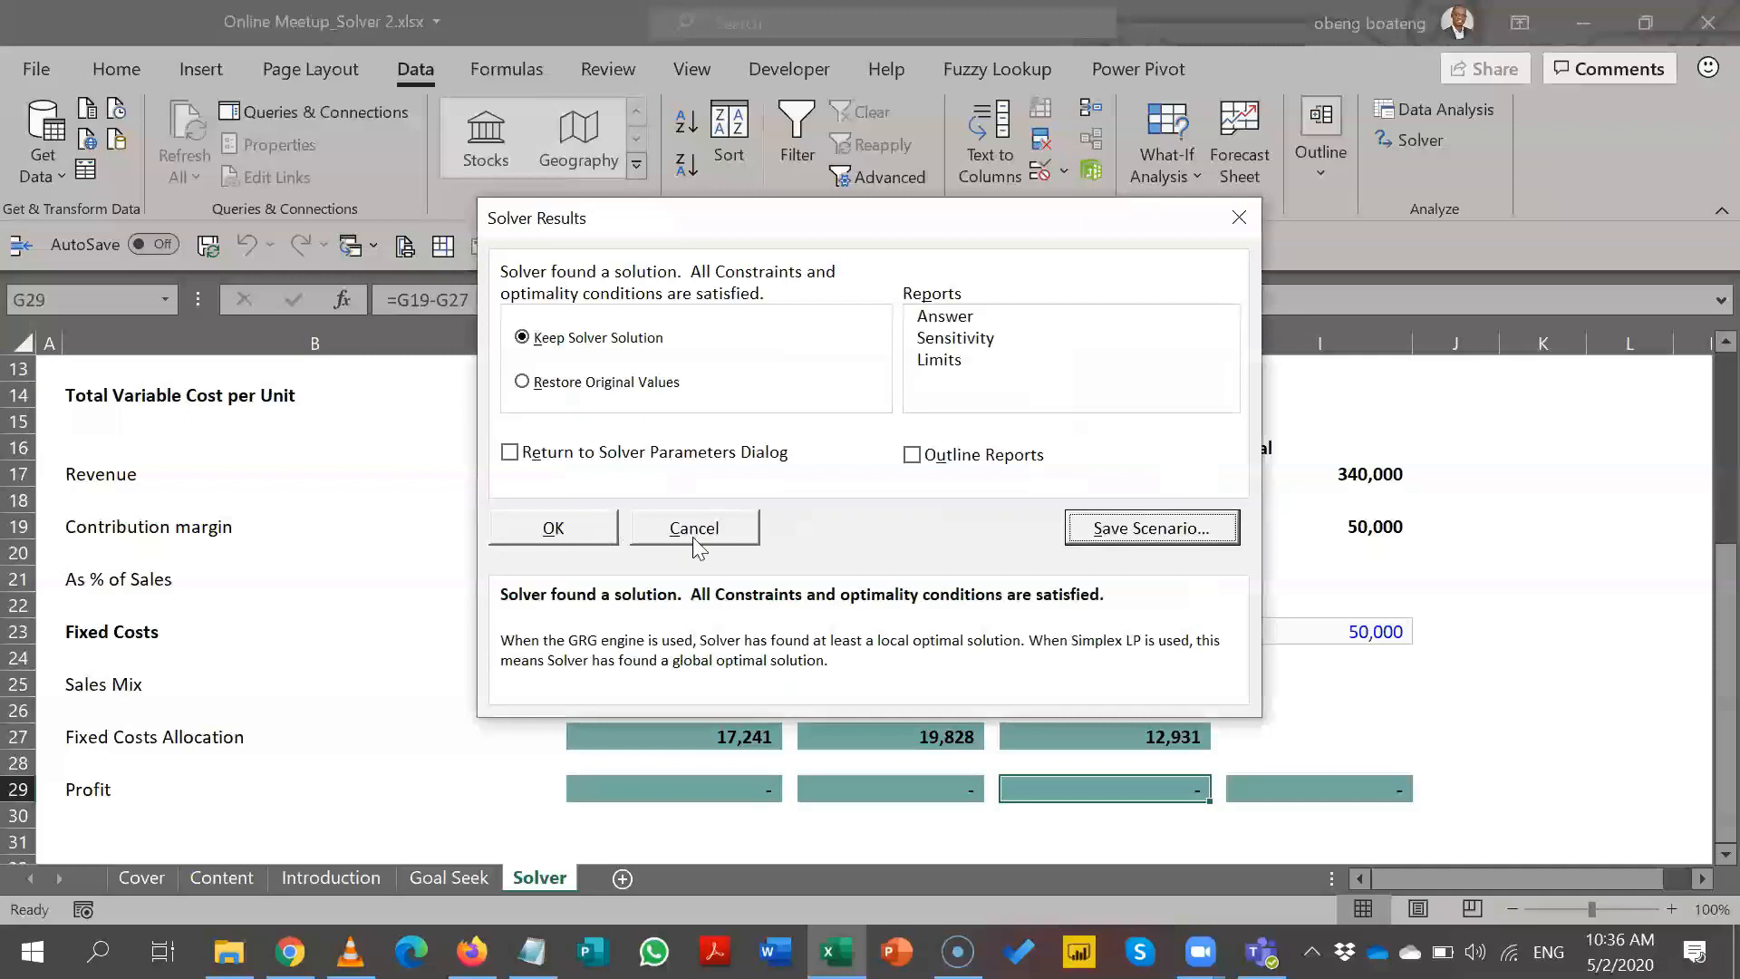
left_click(591, 528)
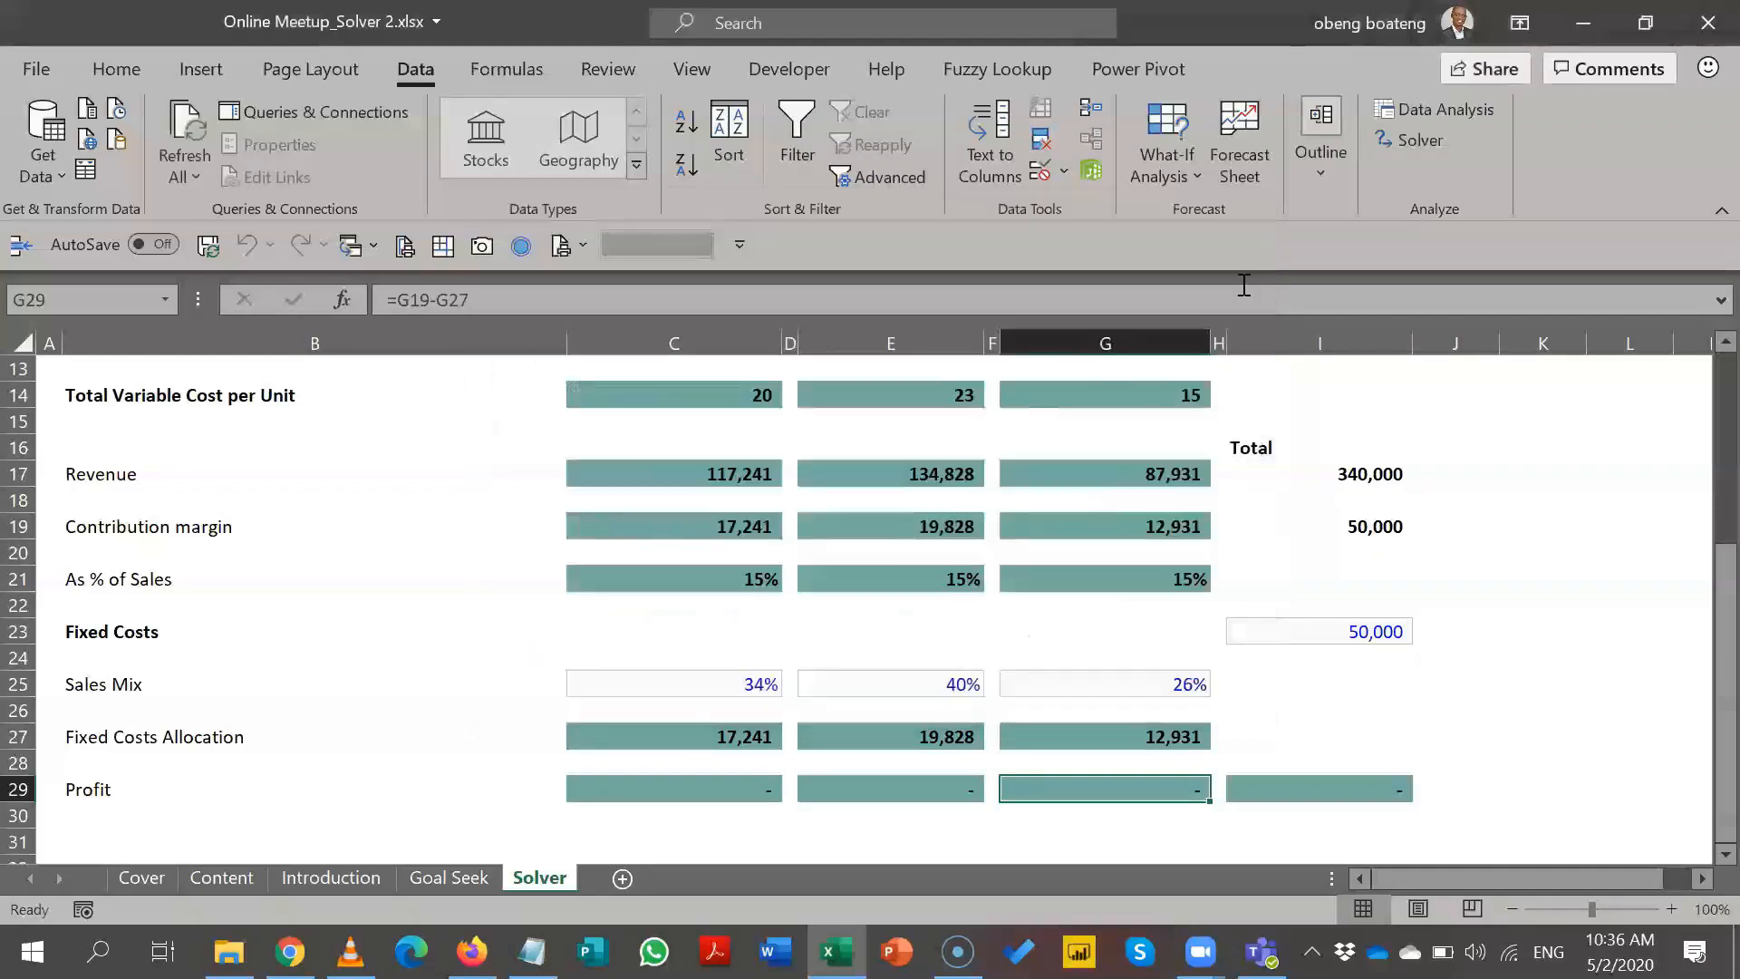
- Compare the saved scenarios by showing "Where the weight is not evenly spread" and "Weight is spread. No zeros" in Scenario Manager
left_click(1184, 165)
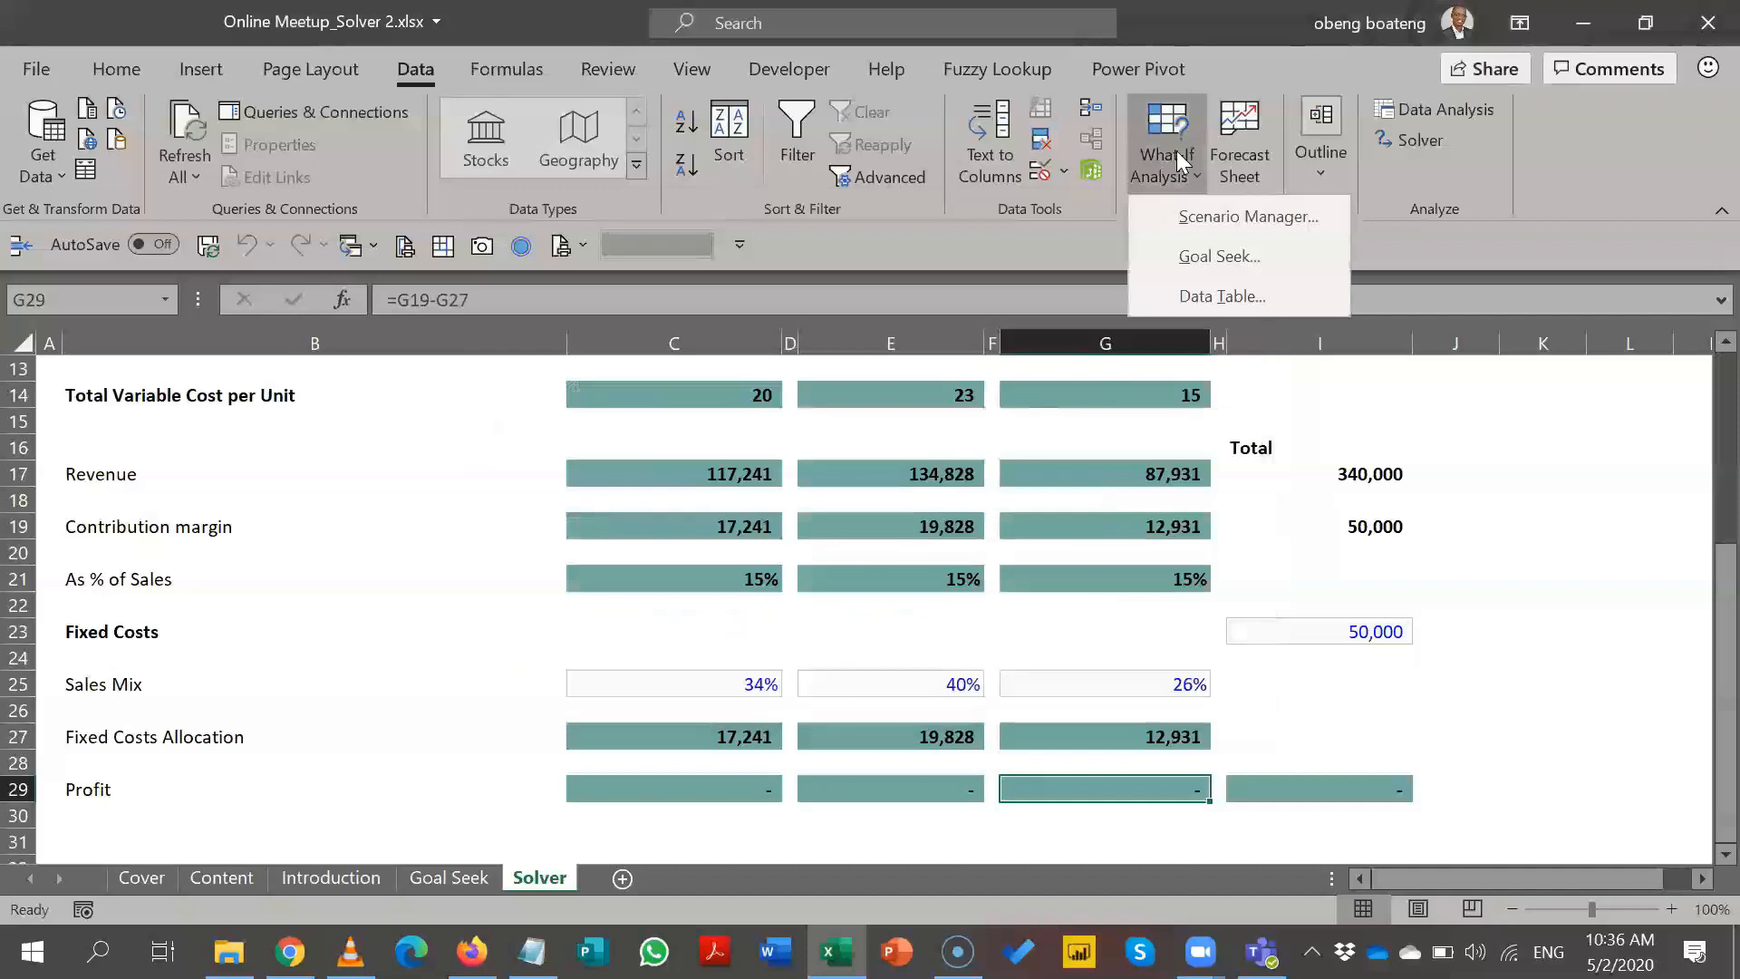
left_click(1185, 215)
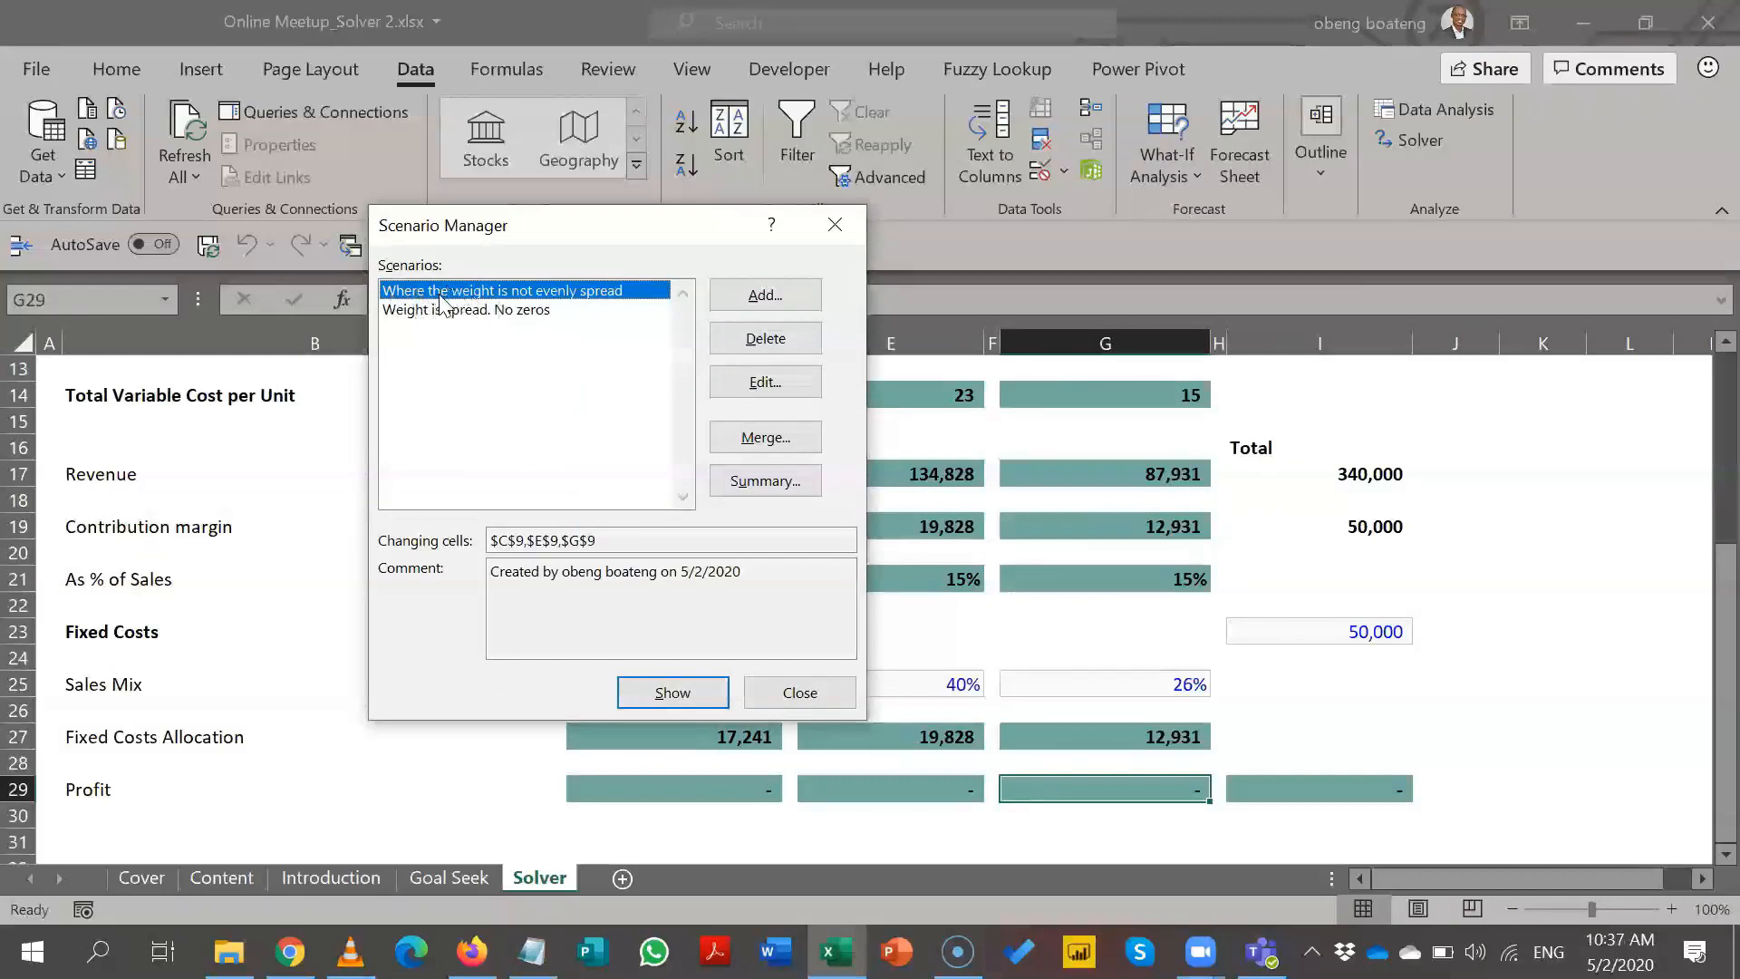
left_click(645, 700)
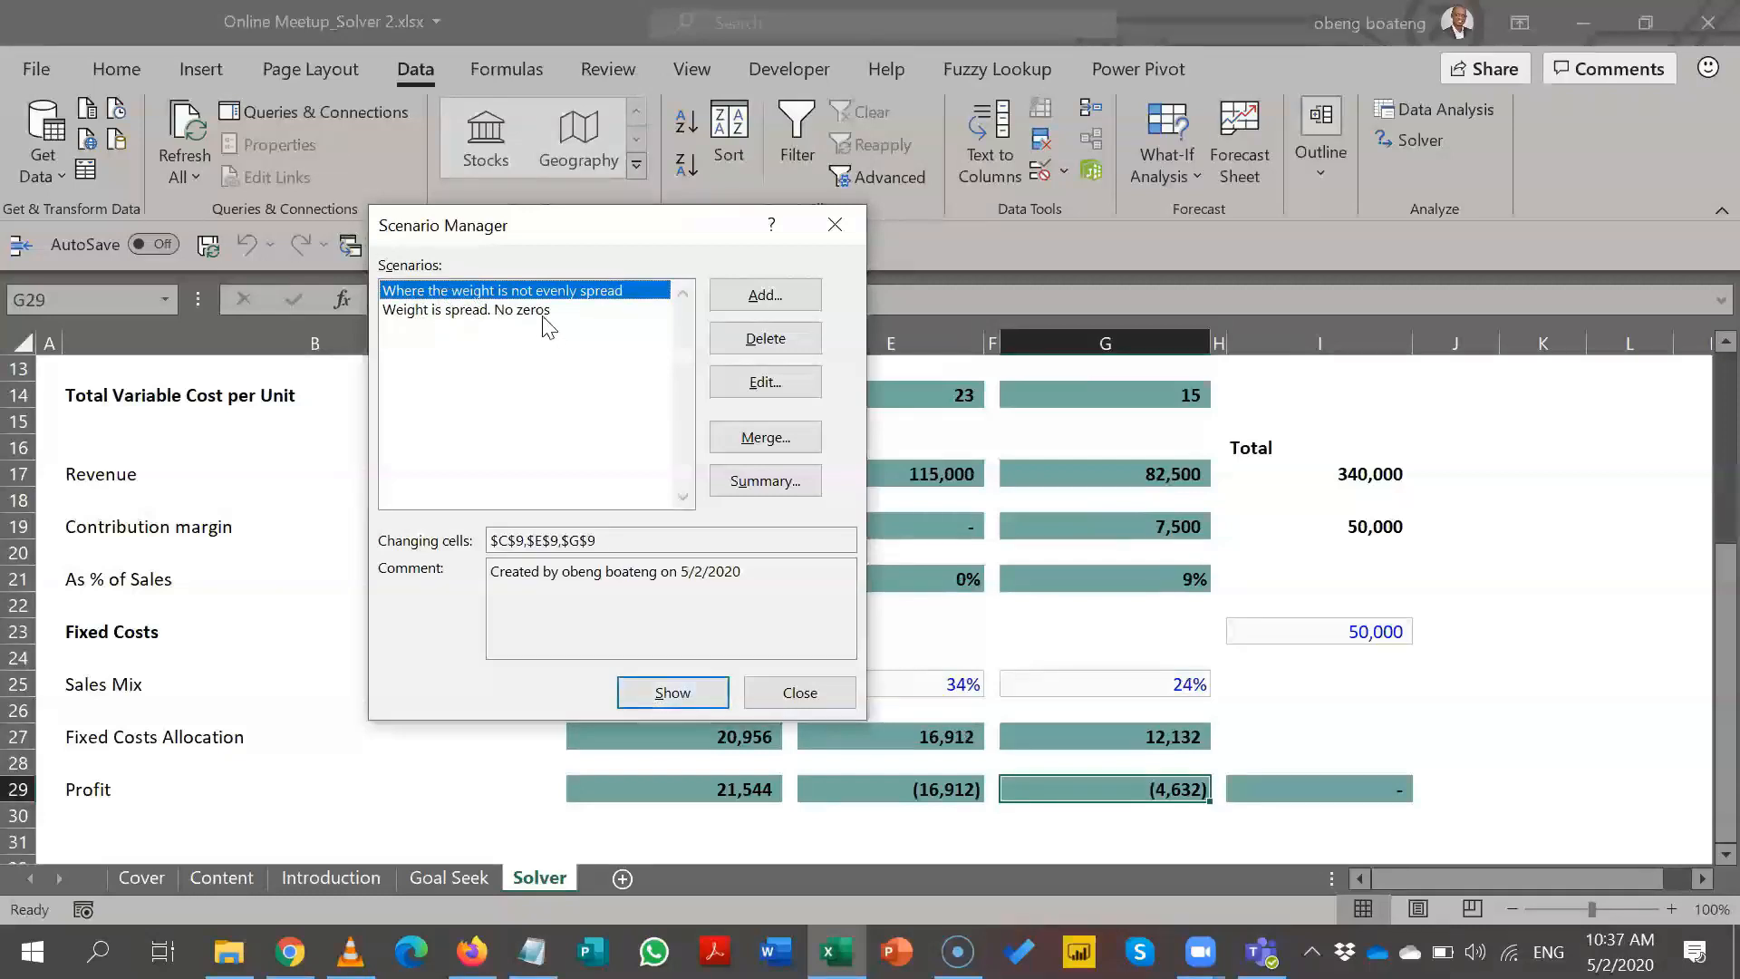
left_click(544, 310)
left_click(631, 694)
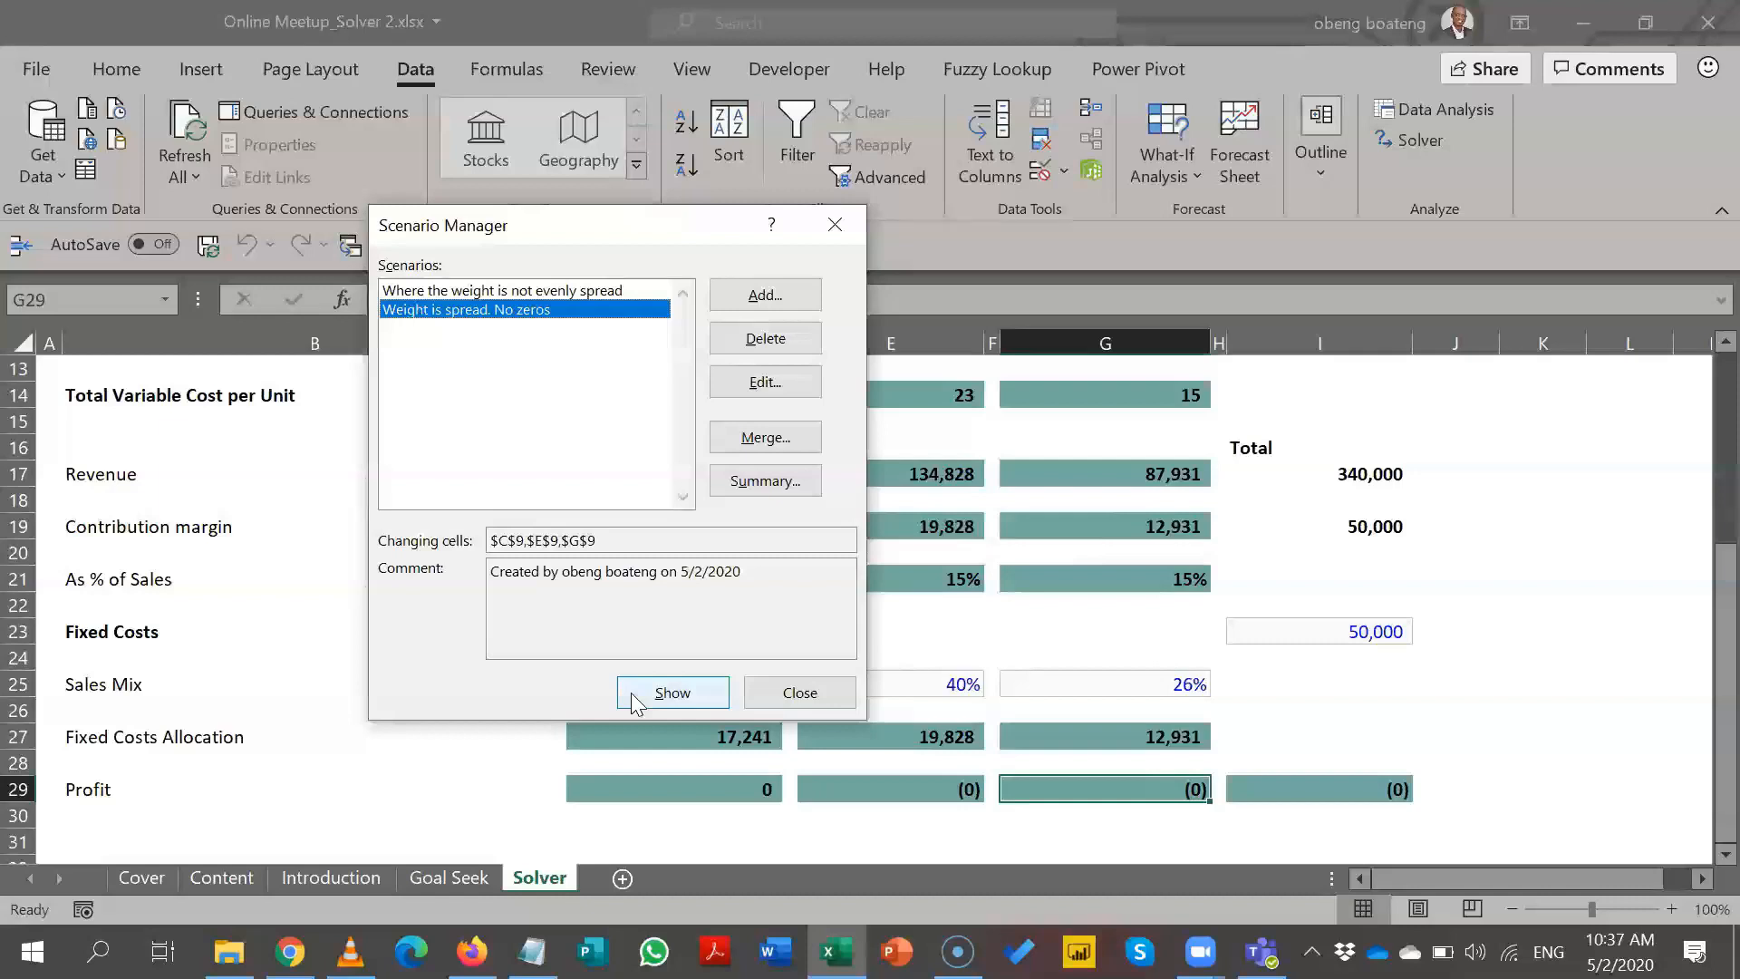
left_click(764, 692)
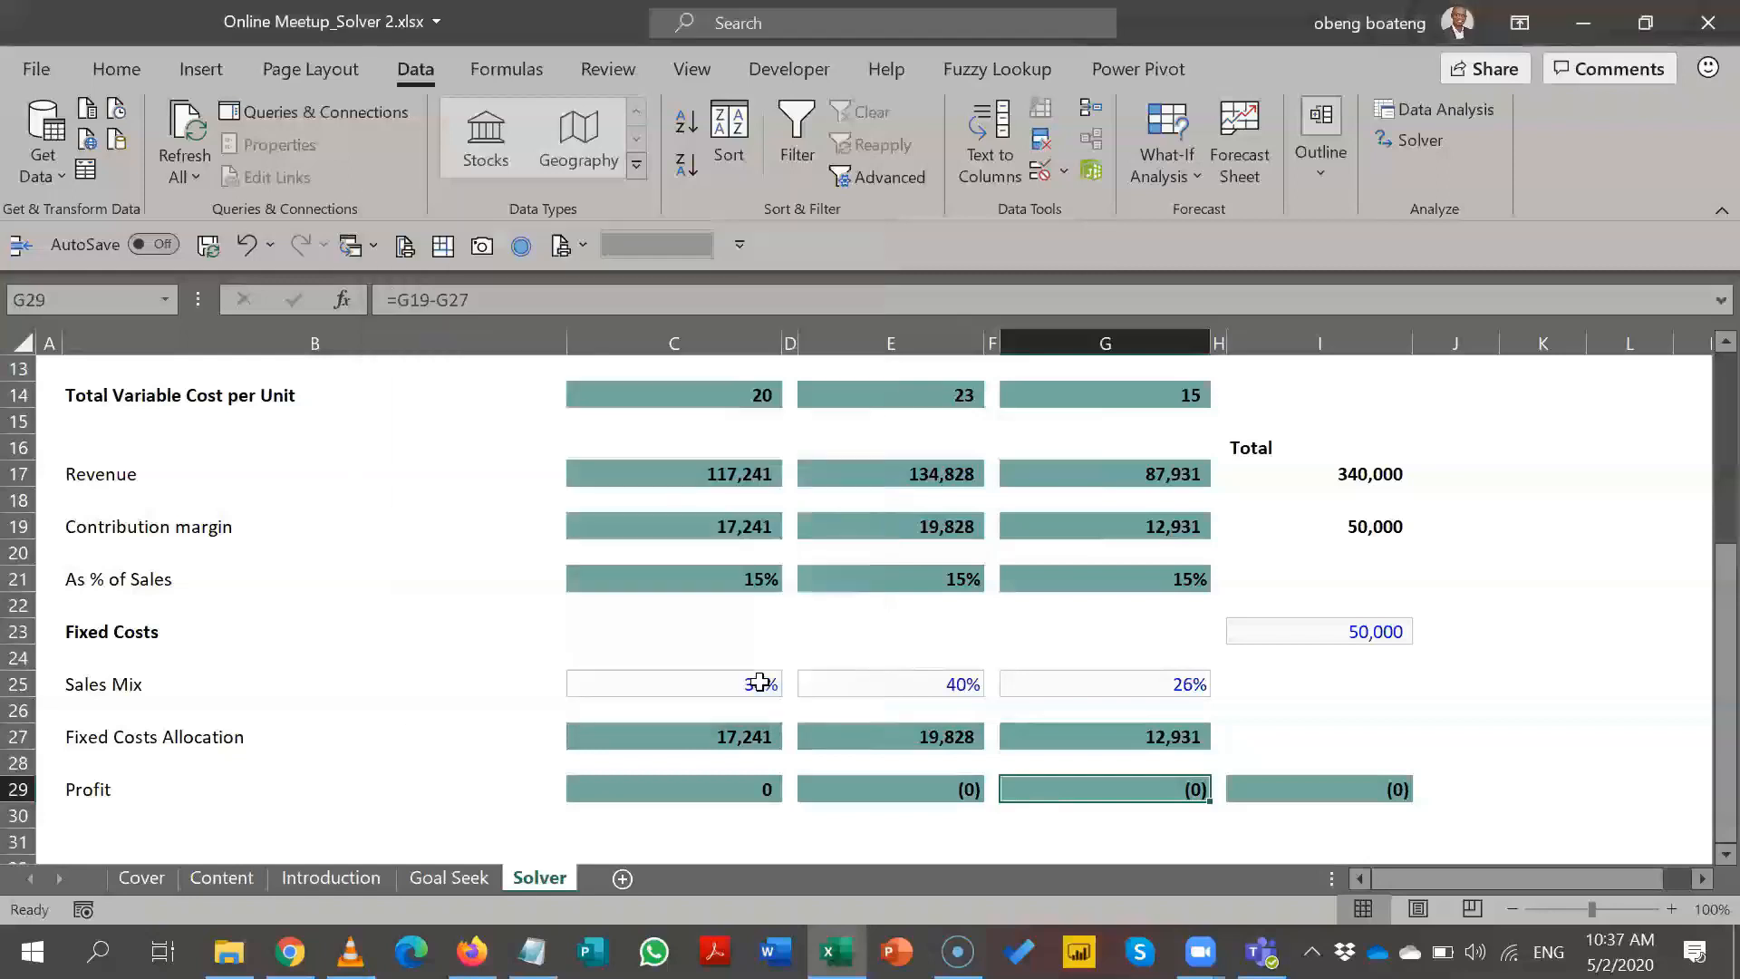
left_click(750, 615)
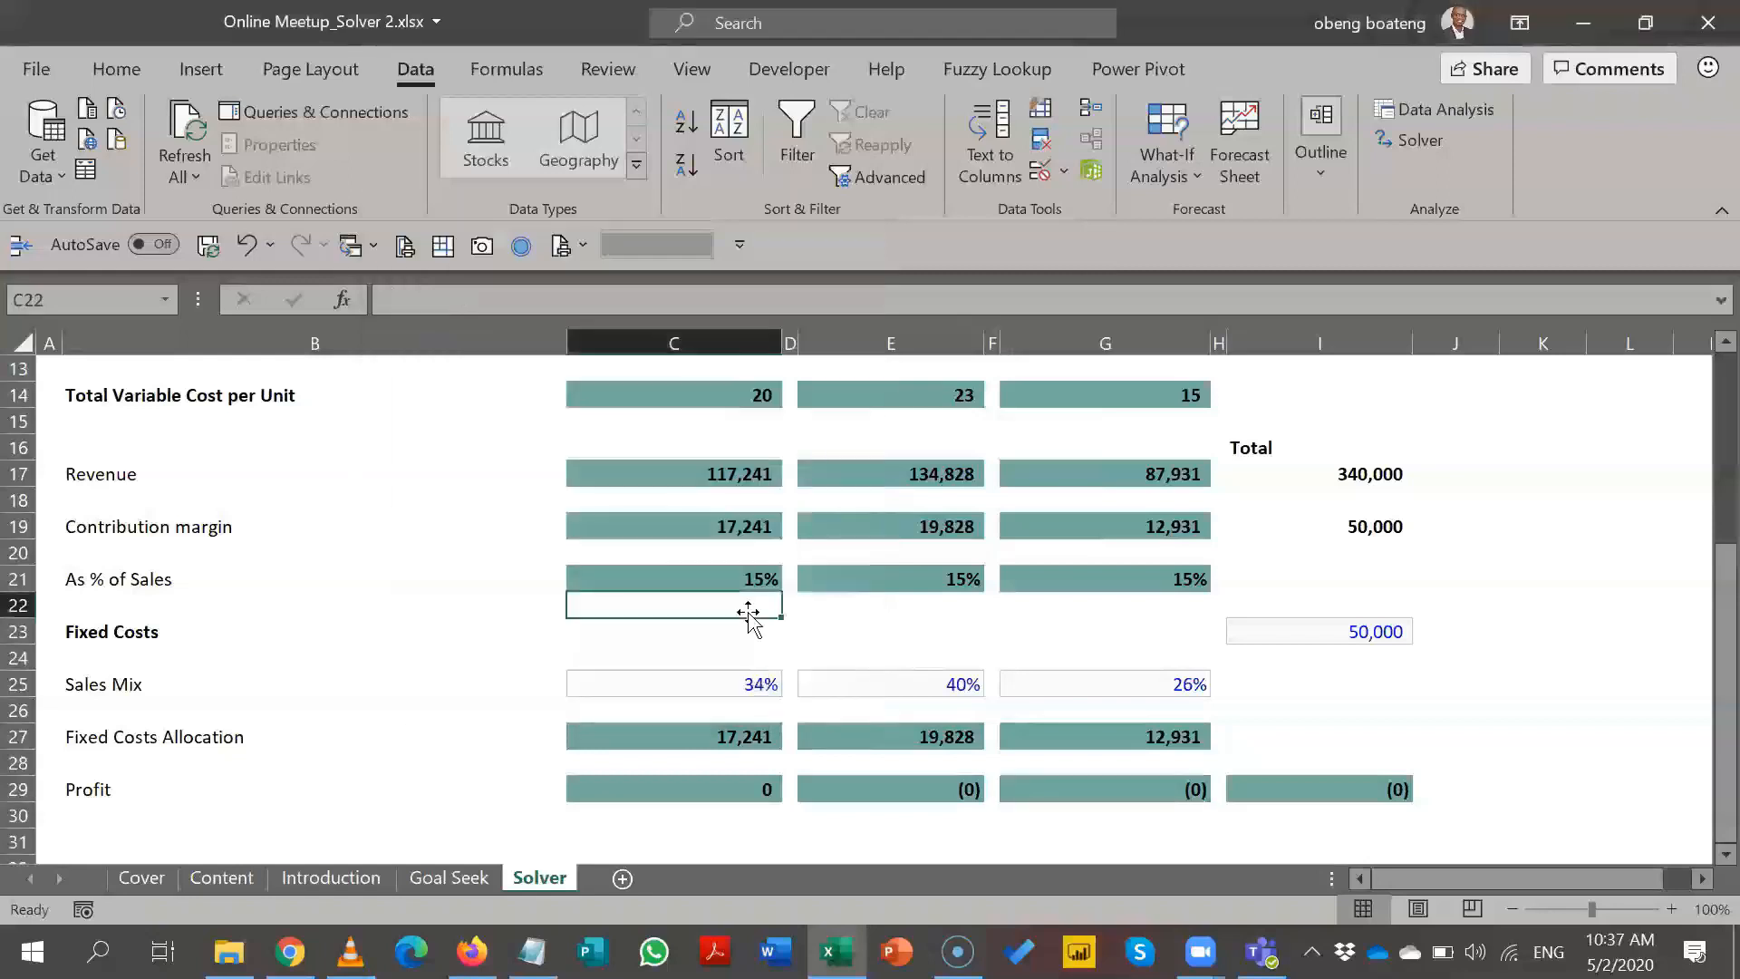
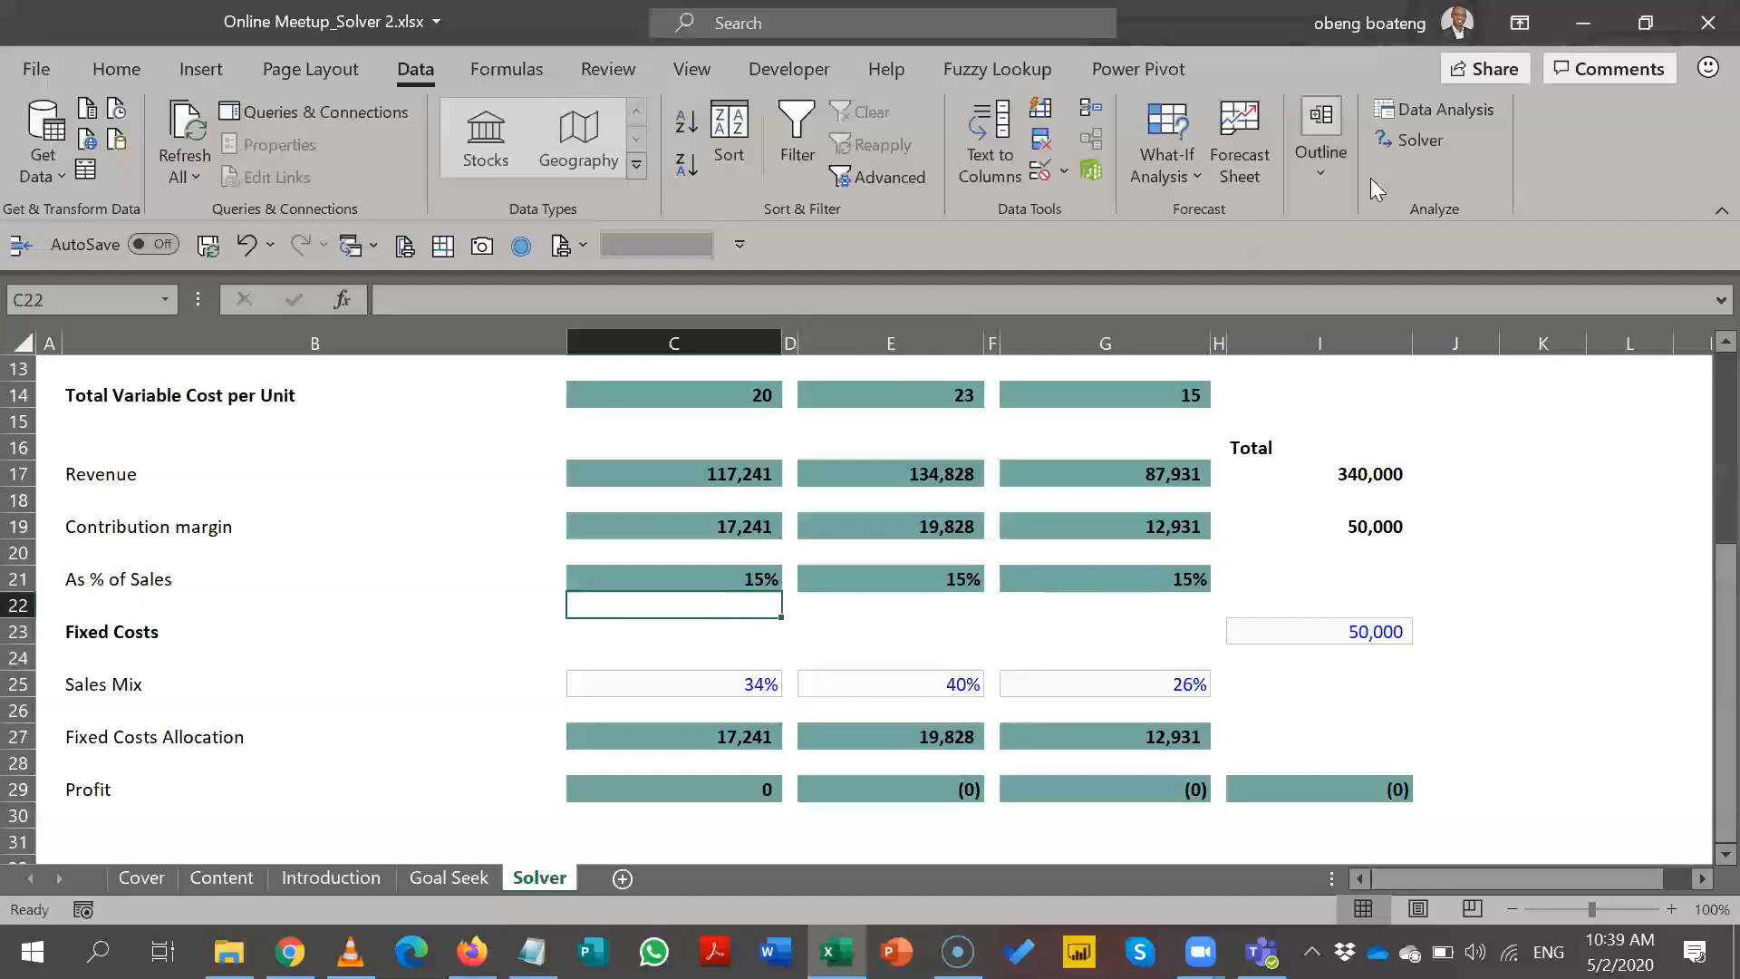
- Rerun Solver on I29 with the existing constraints and keep the solution
left_click(1403, 136)
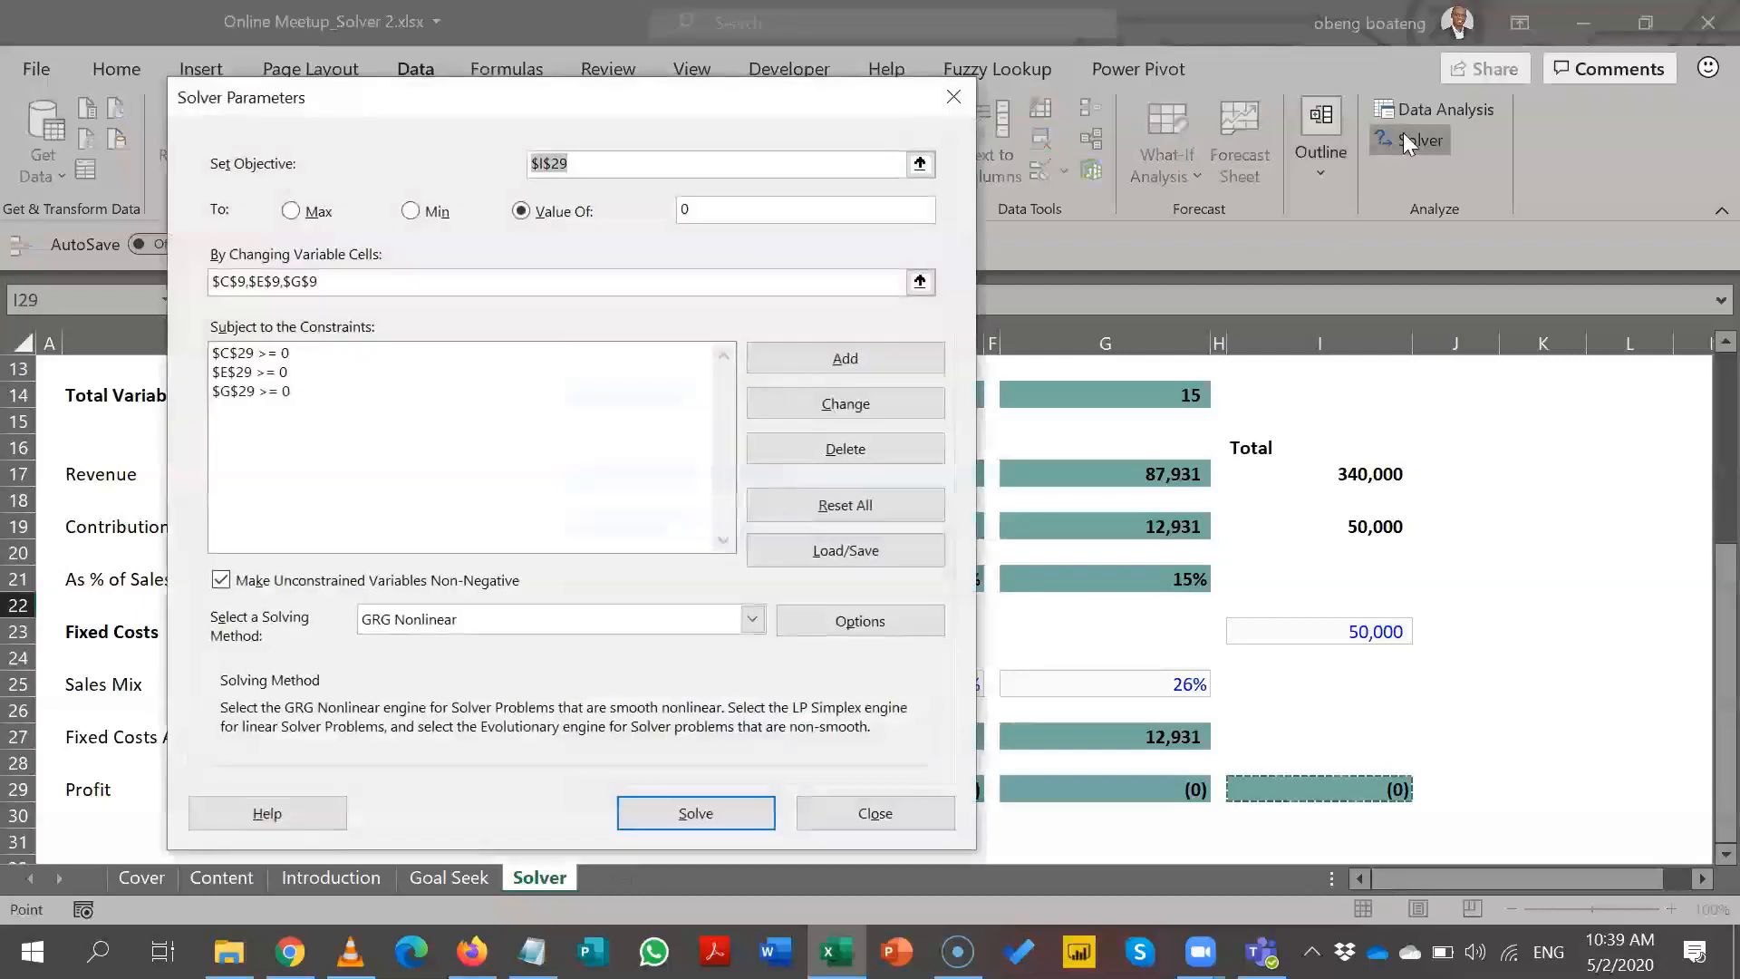
left_click(672, 801)
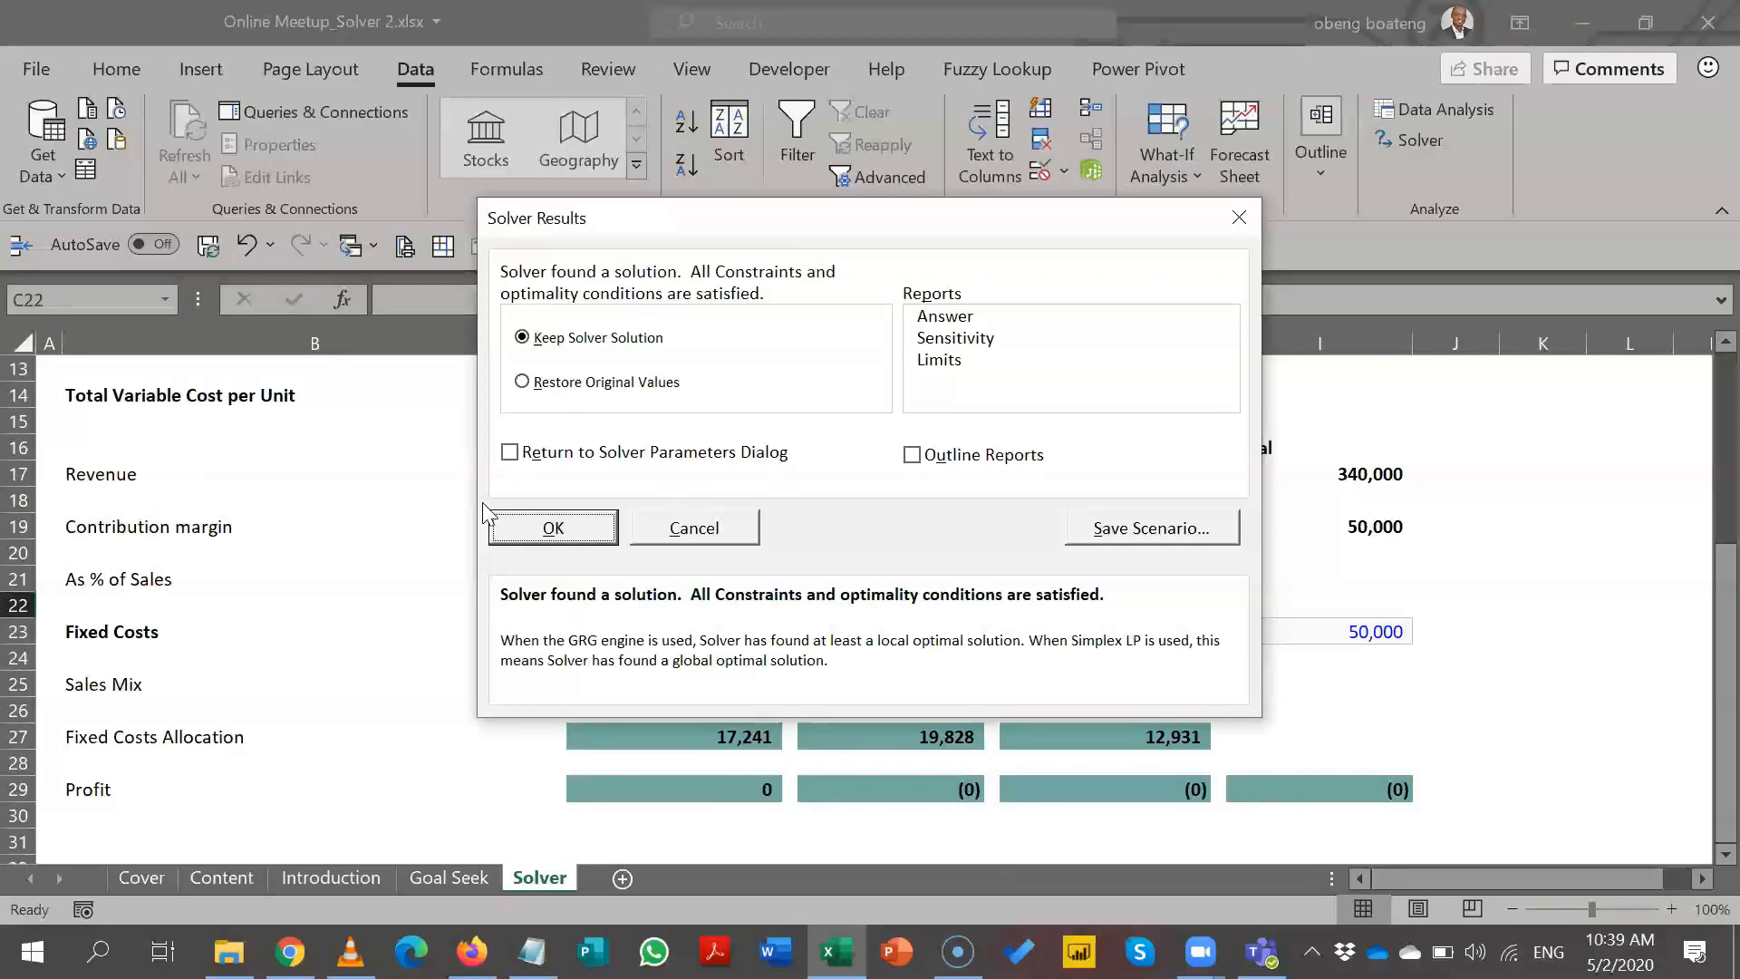
left_click(518, 525)
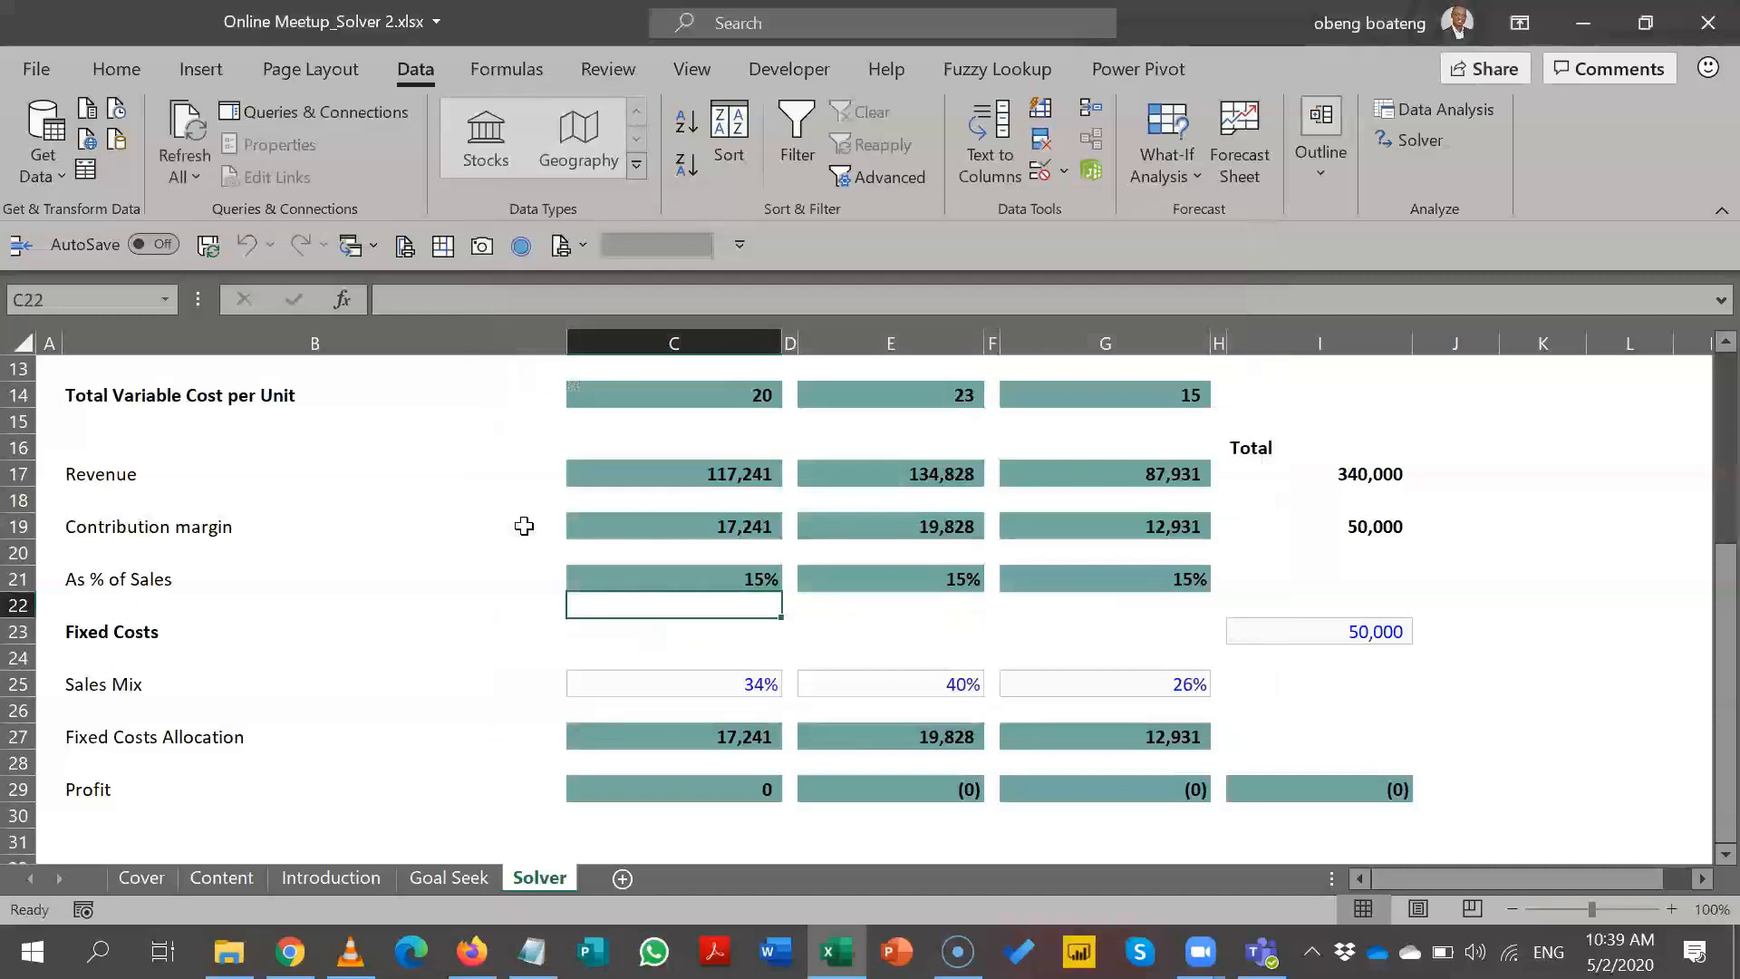
- Review the Solver objective, variable cells and profit constraints, and close the parameters without solving
left_click(1399, 152)
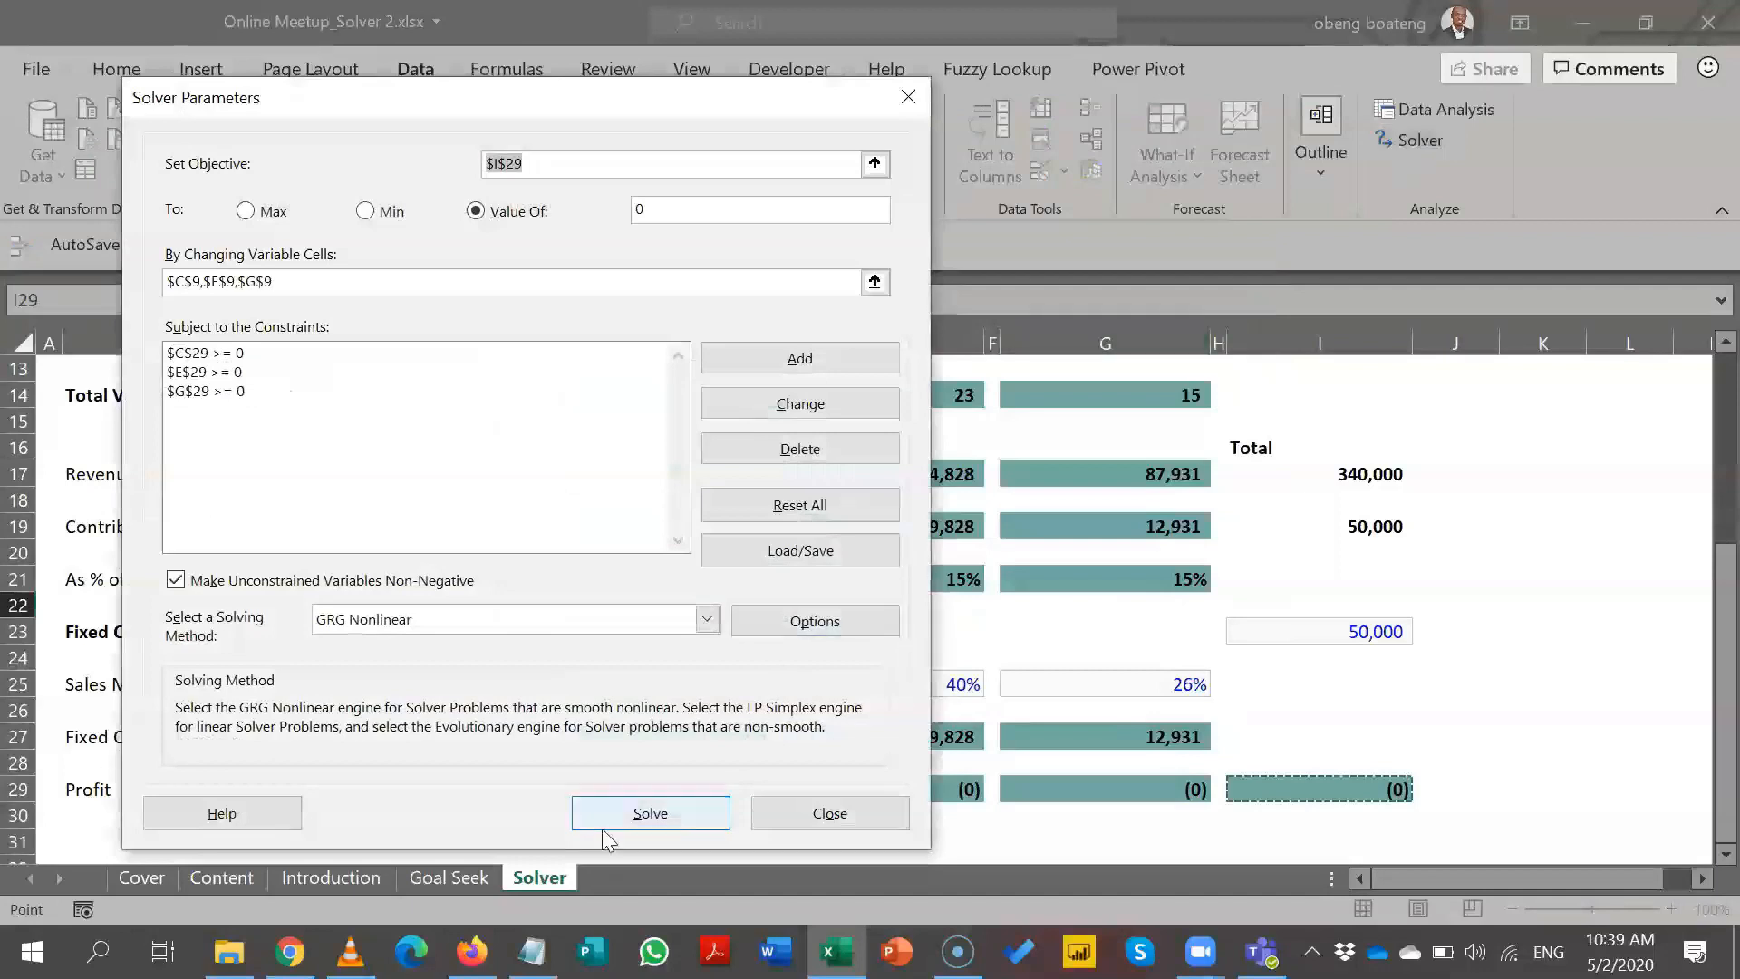
left_click(799, 362)
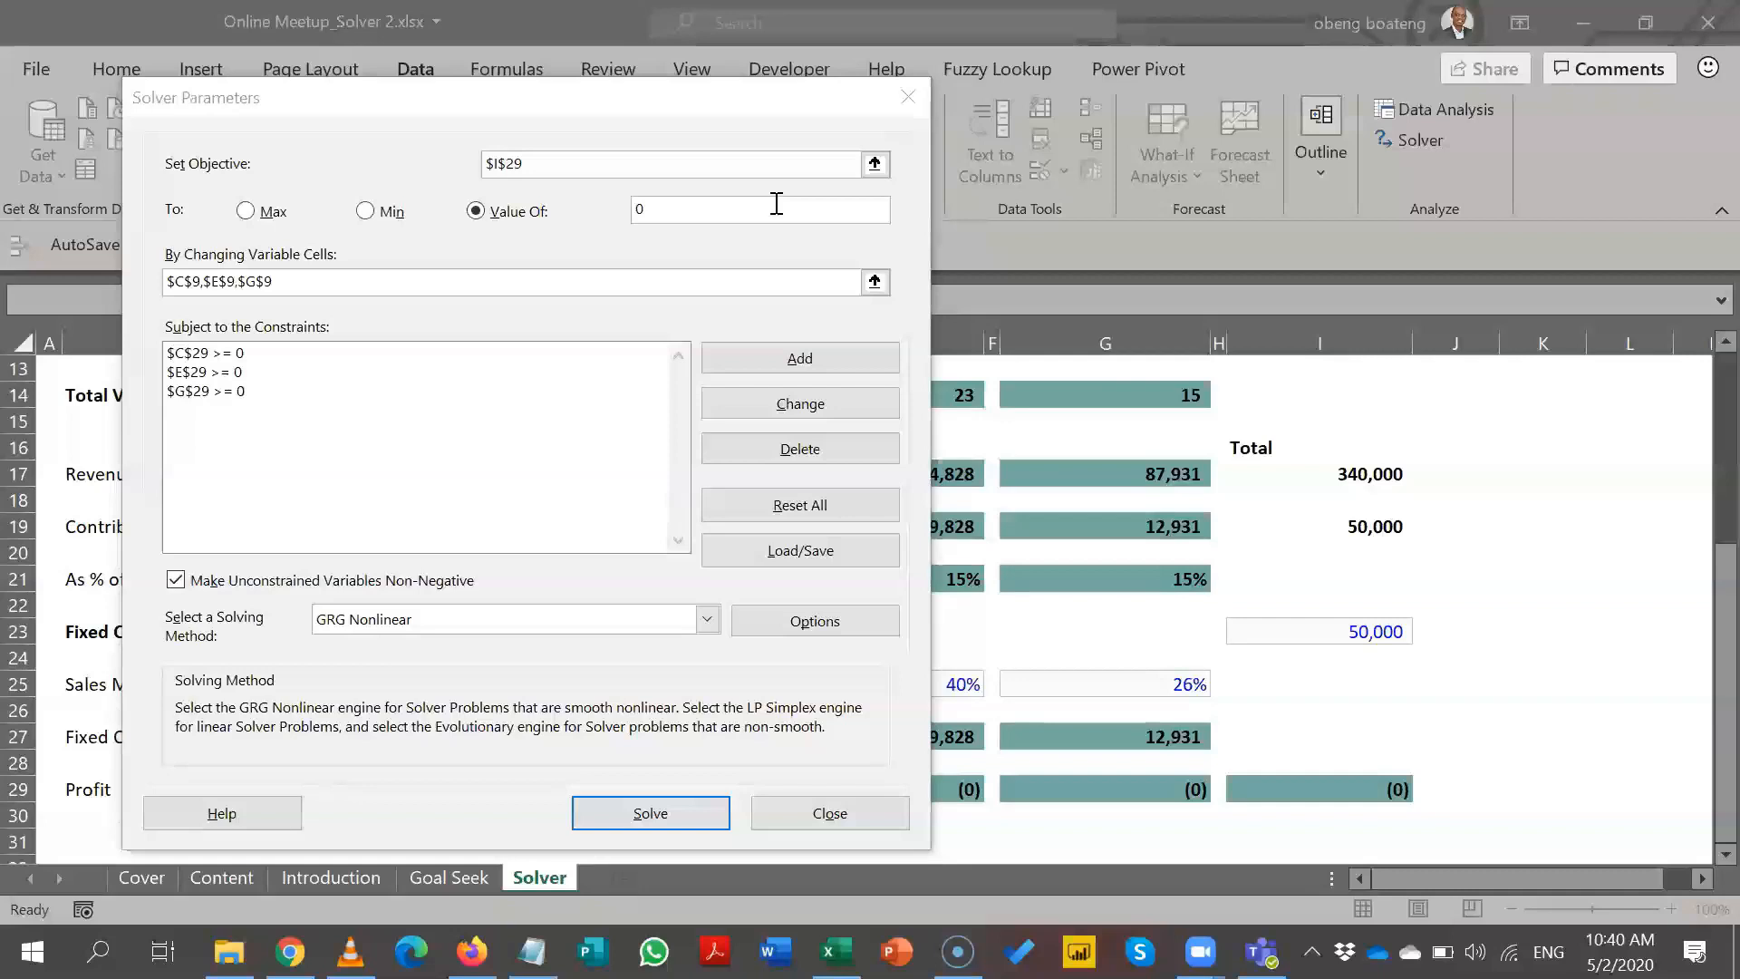
left_click(901, 101)
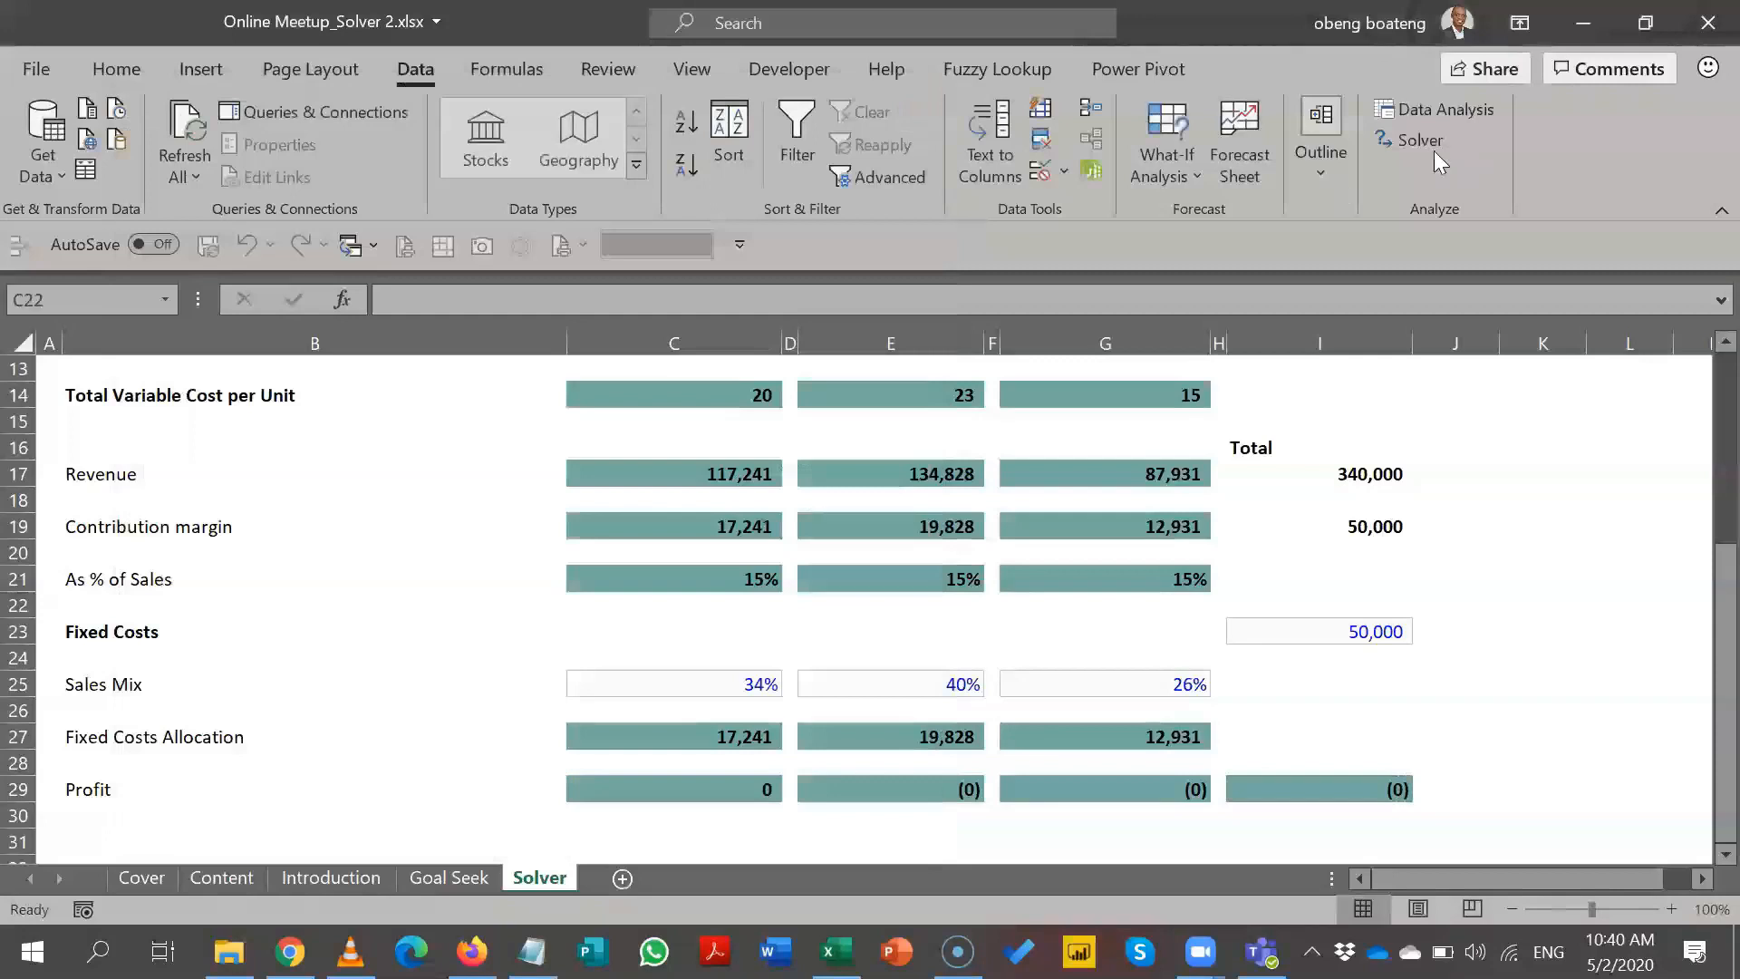
- Run Solver on I29 with the three profit constraints, and restore the original values instead of keeping the solution
left_click(1411, 140)
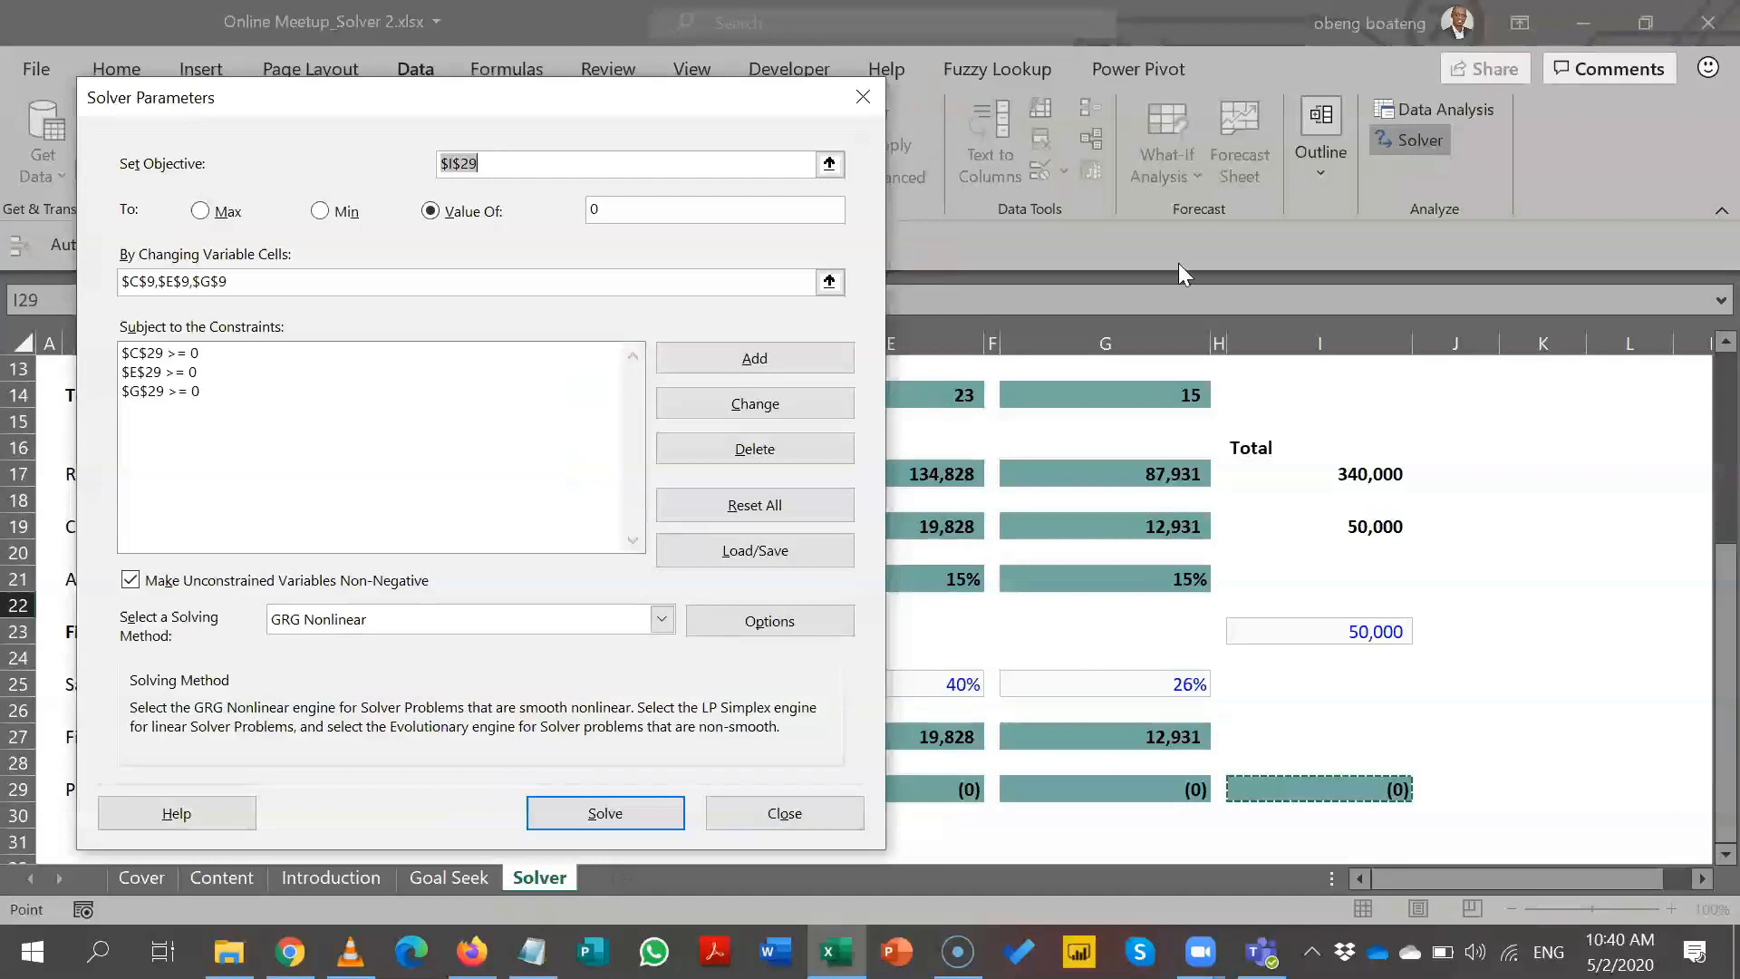
left_click(501, 377)
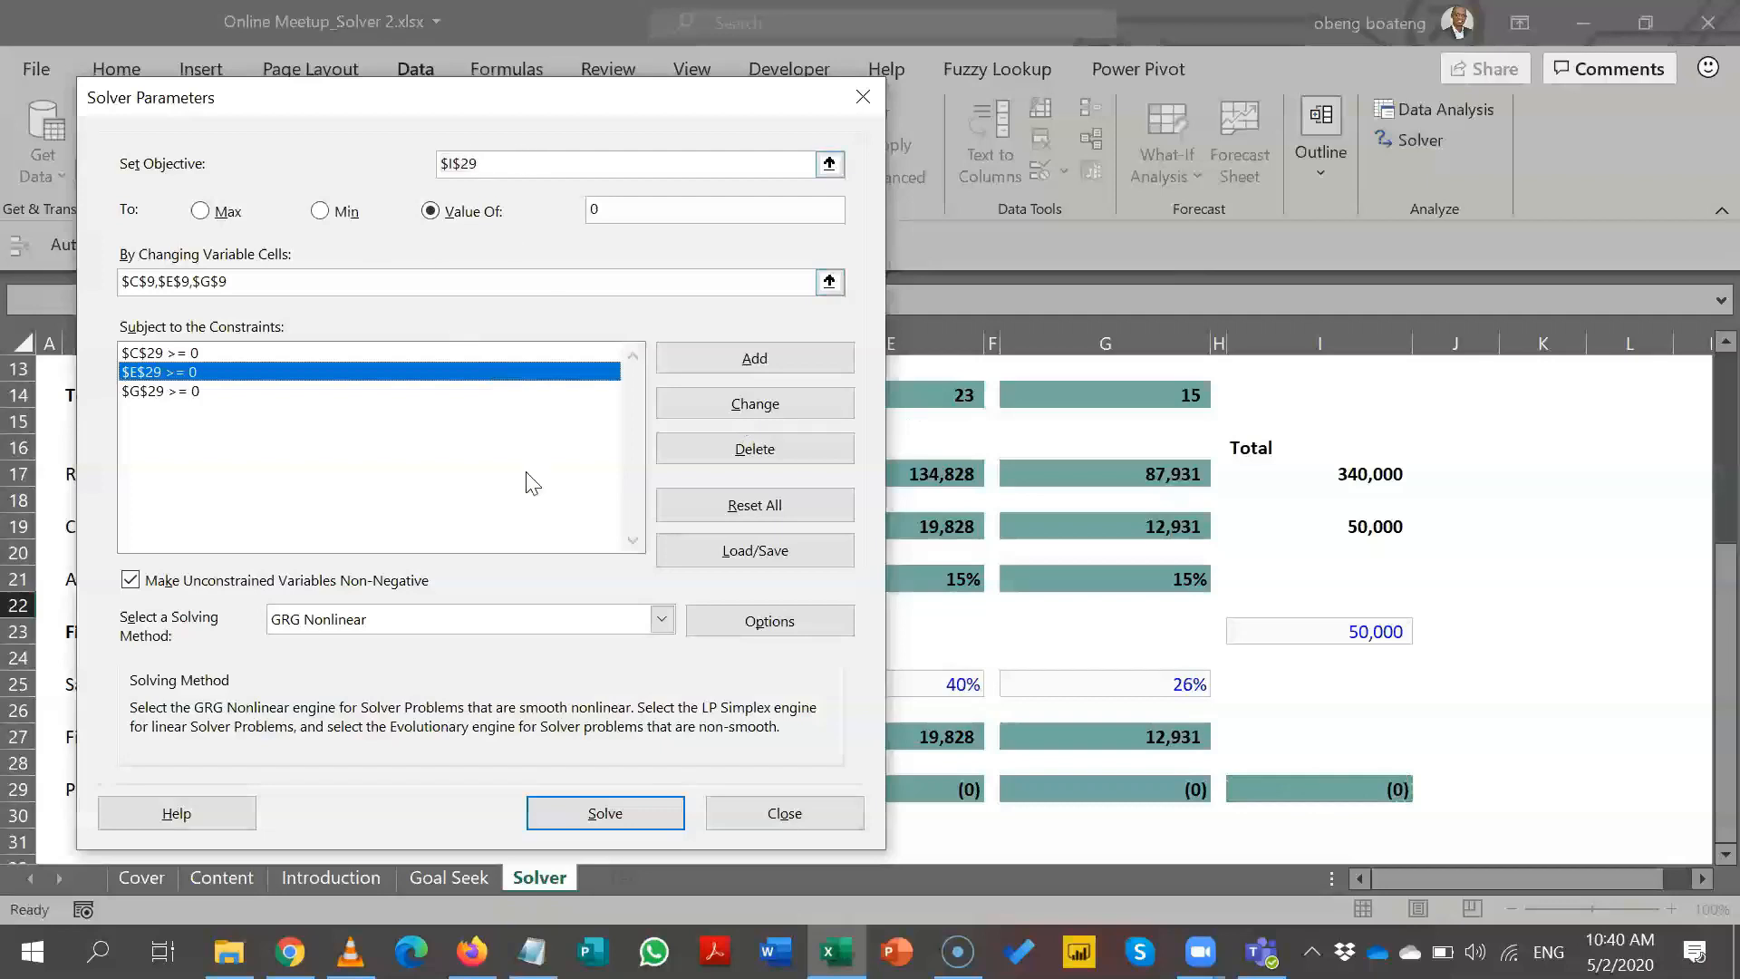
left_click(605, 814)
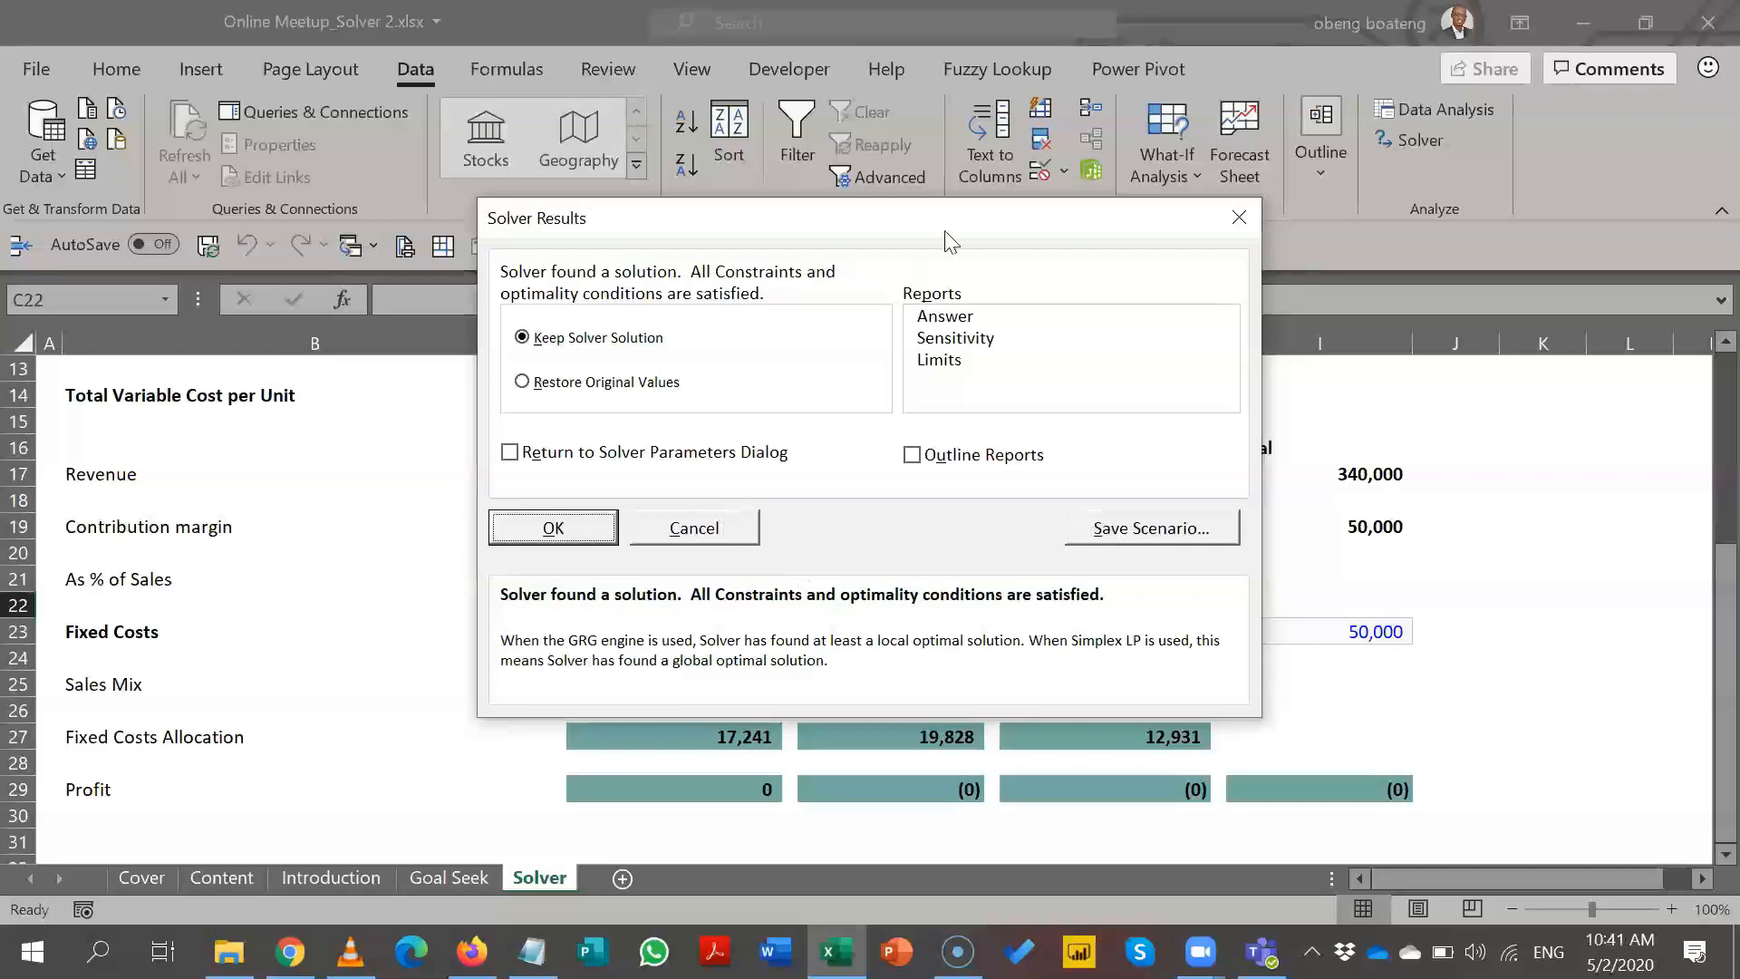
left_click_drag(945, 237, 1502, 288)
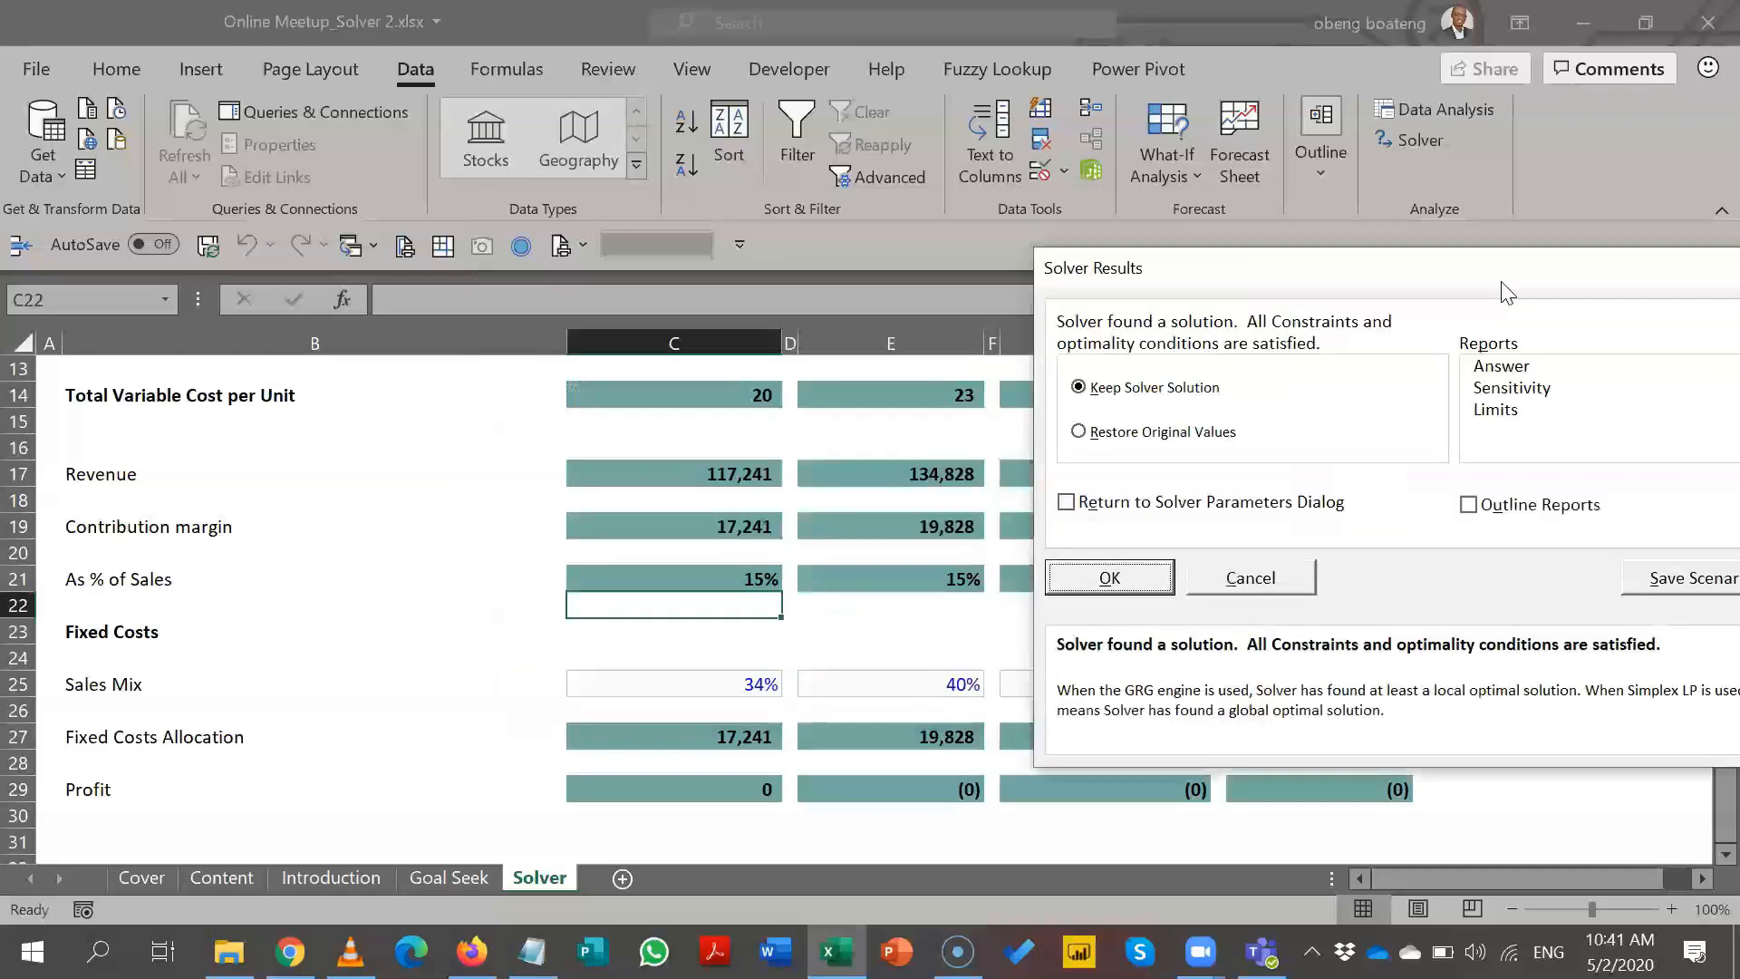
left_click(1081, 433)
left_click(1111, 577)
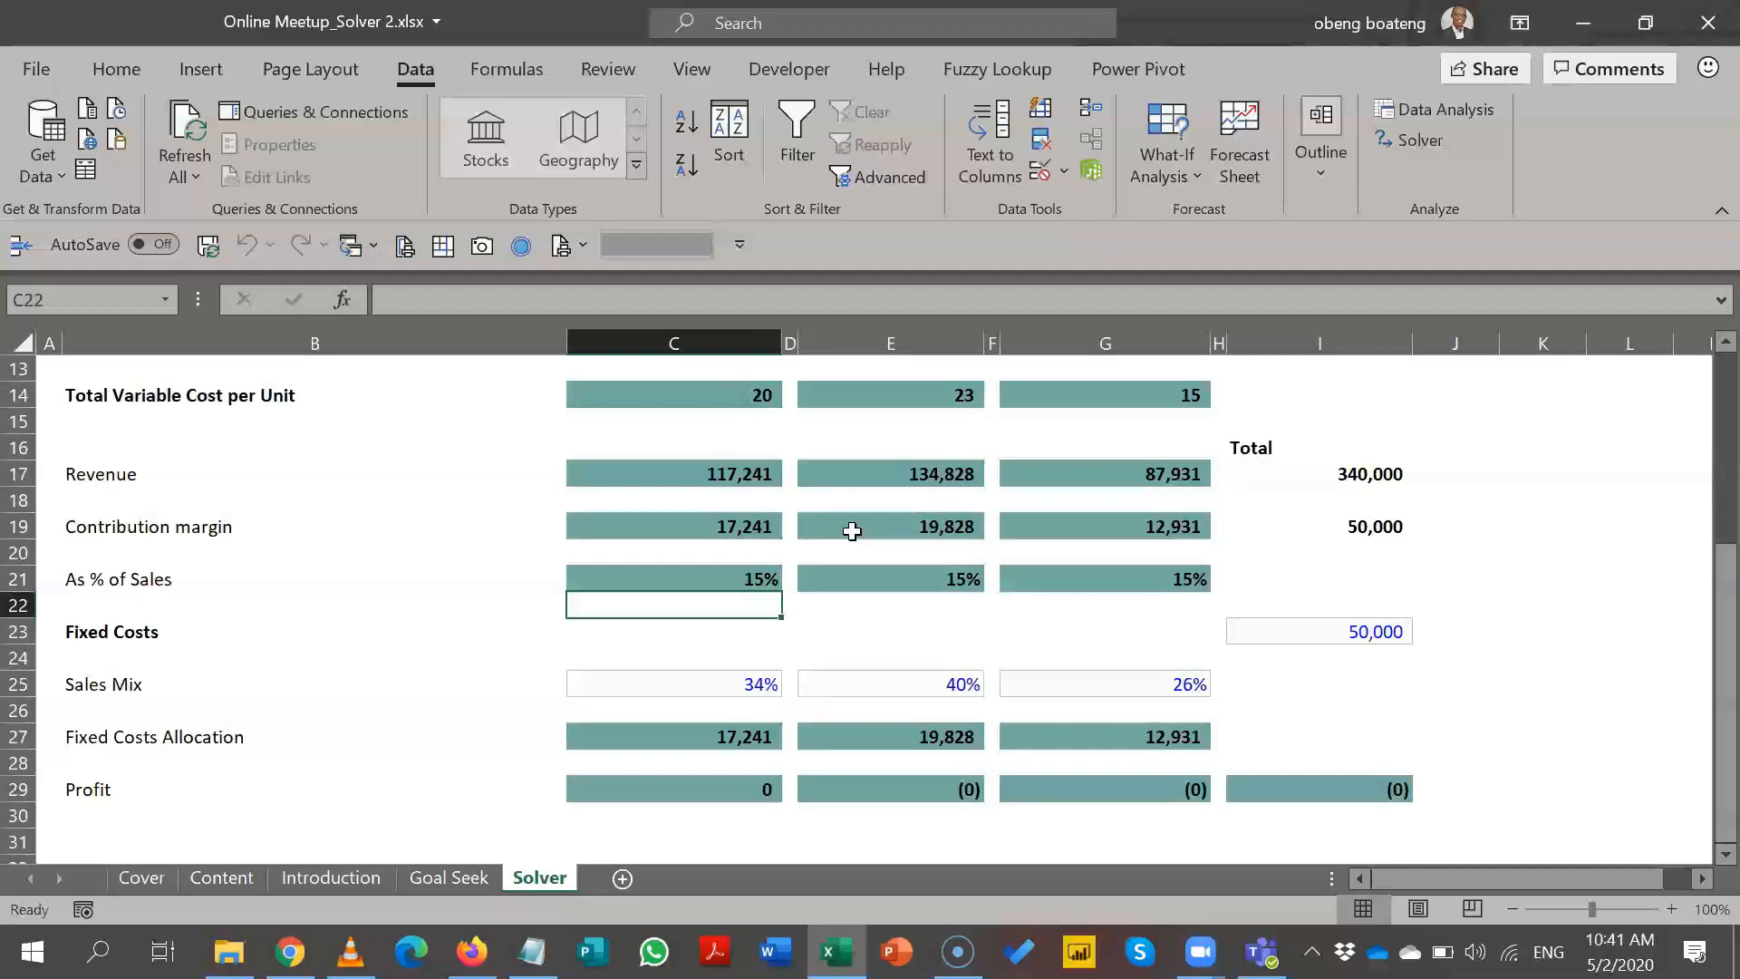
- Examine the relation types available for a new Solver constraint, including dif, and cancel without adding one
left_click(1194, 176)
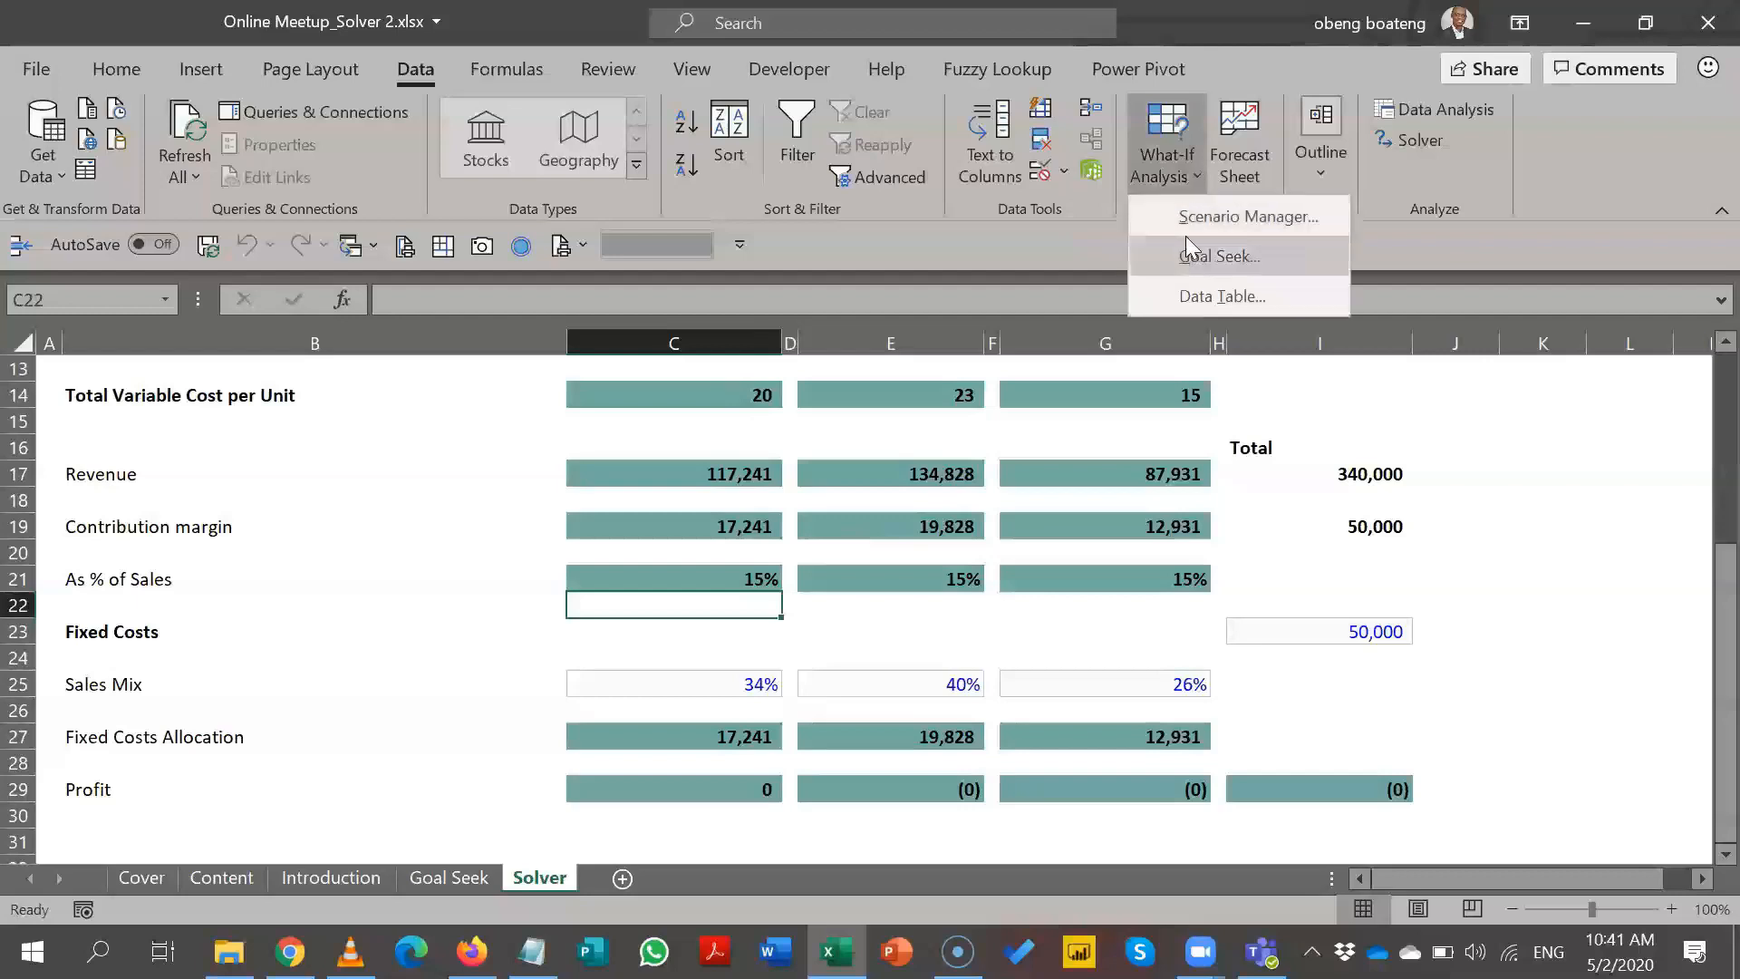
left_click(1406, 142)
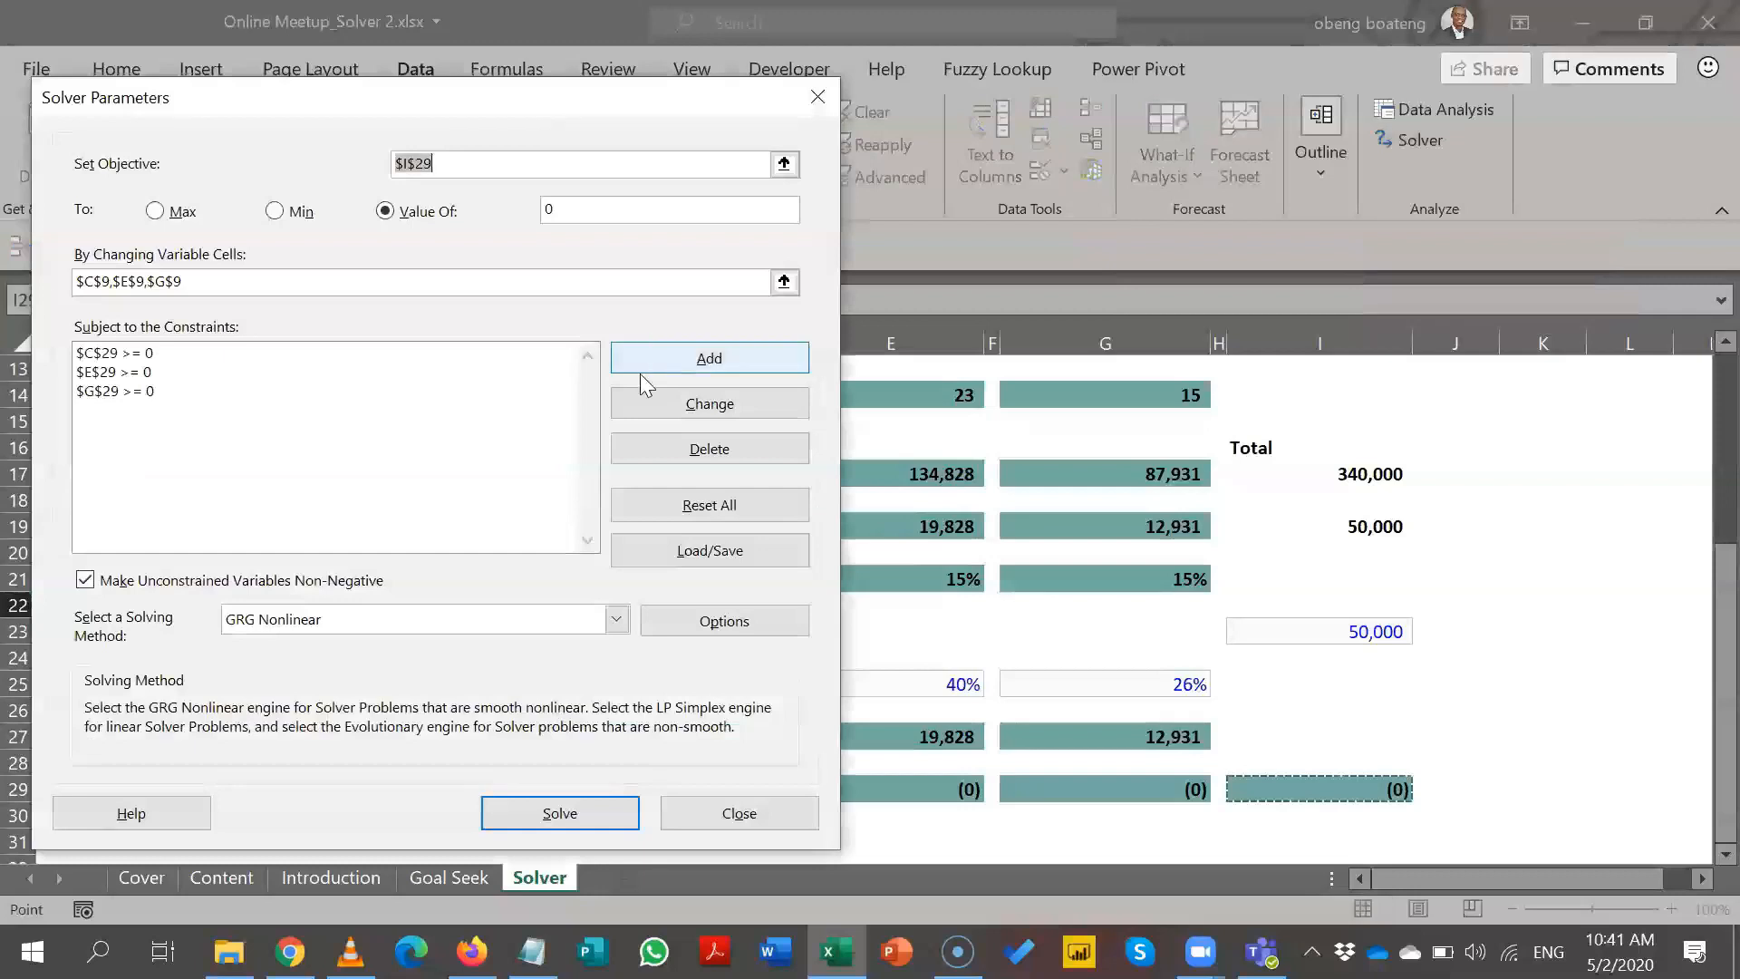
left_click(718, 363)
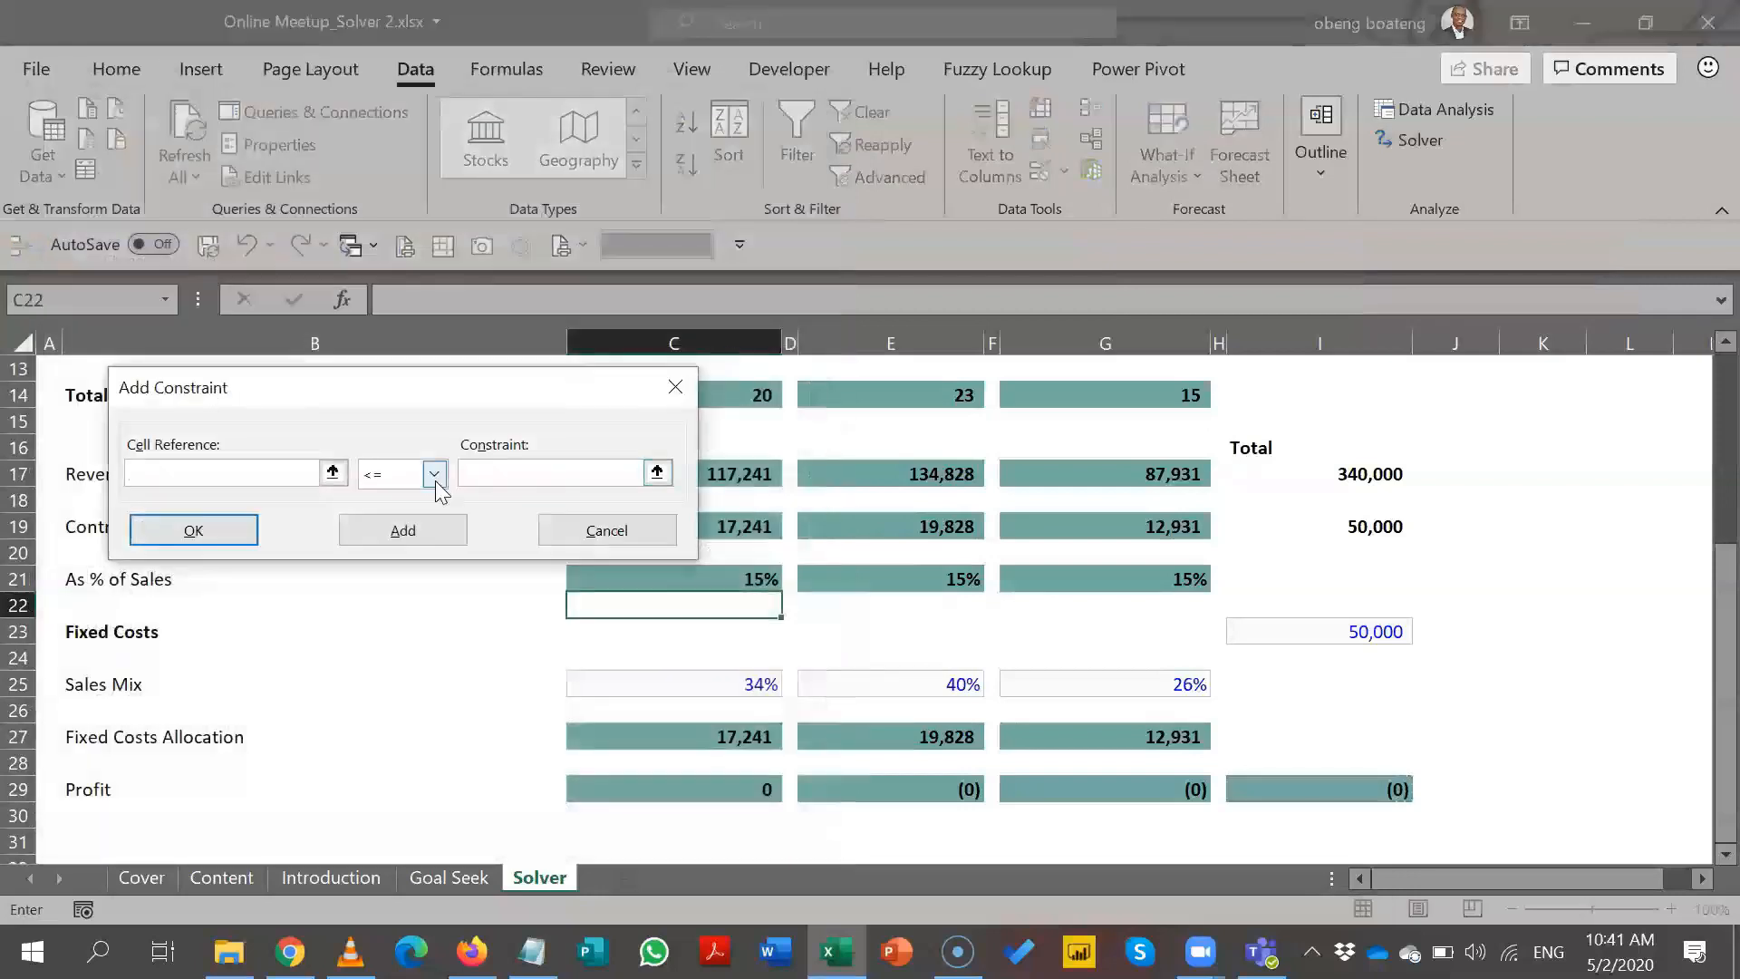
left_click(436, 482)
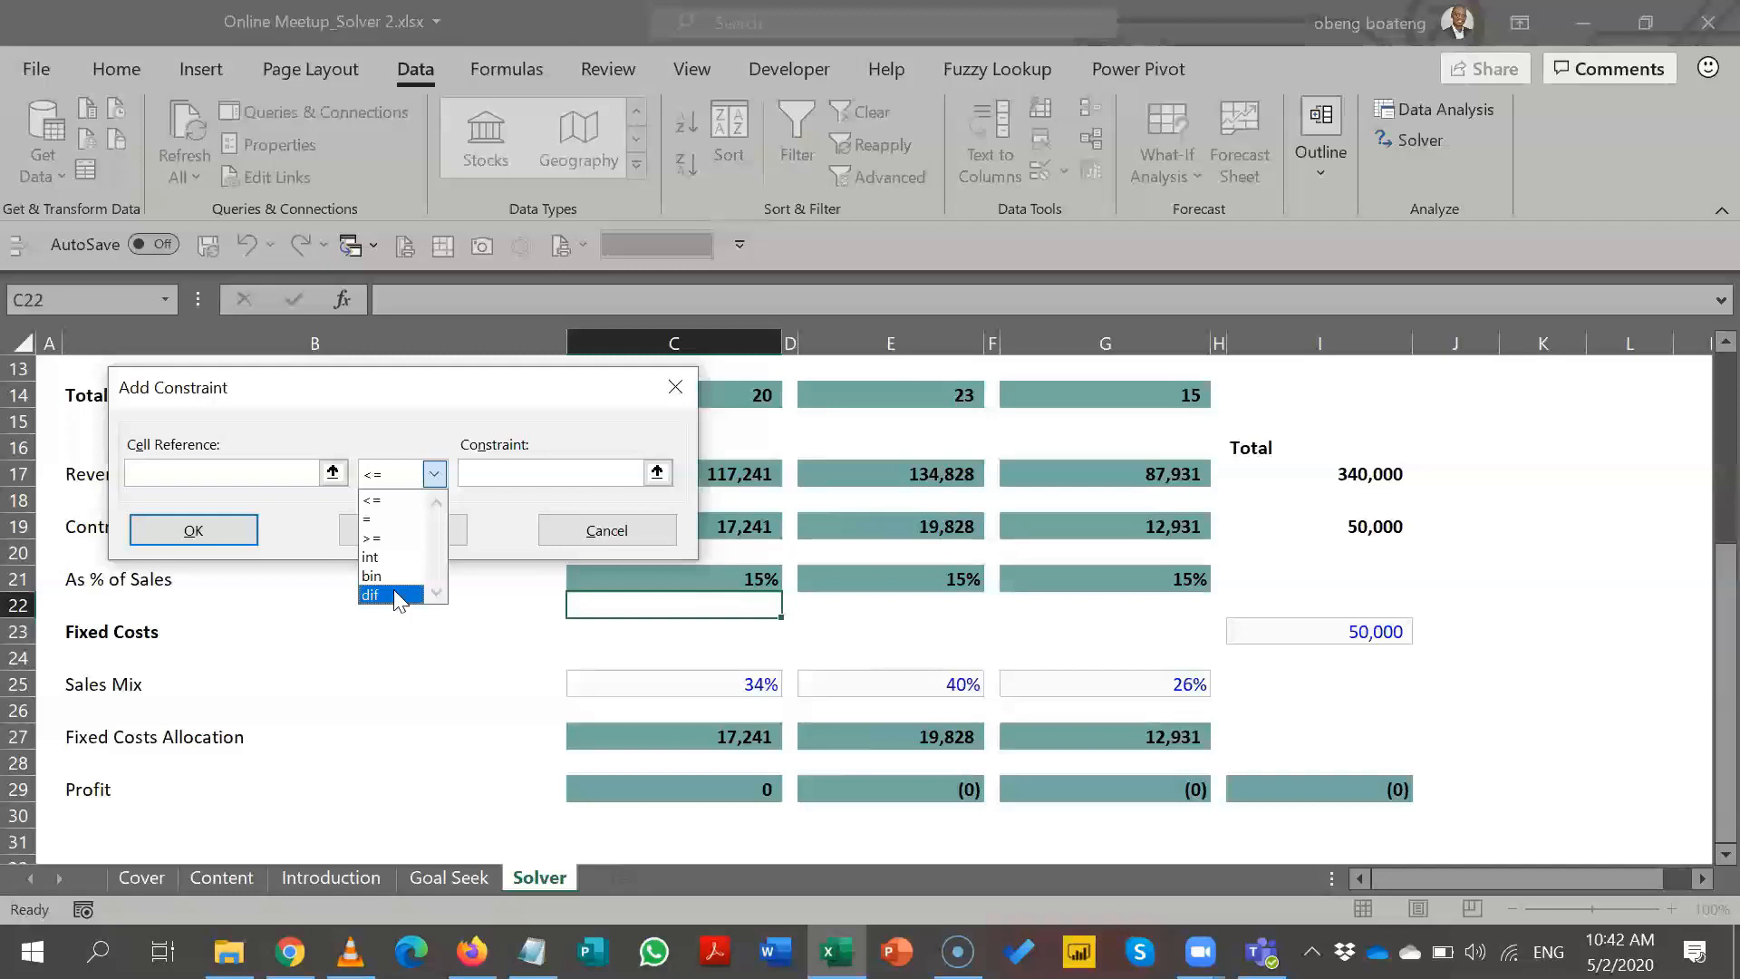
left_click(394, 595)
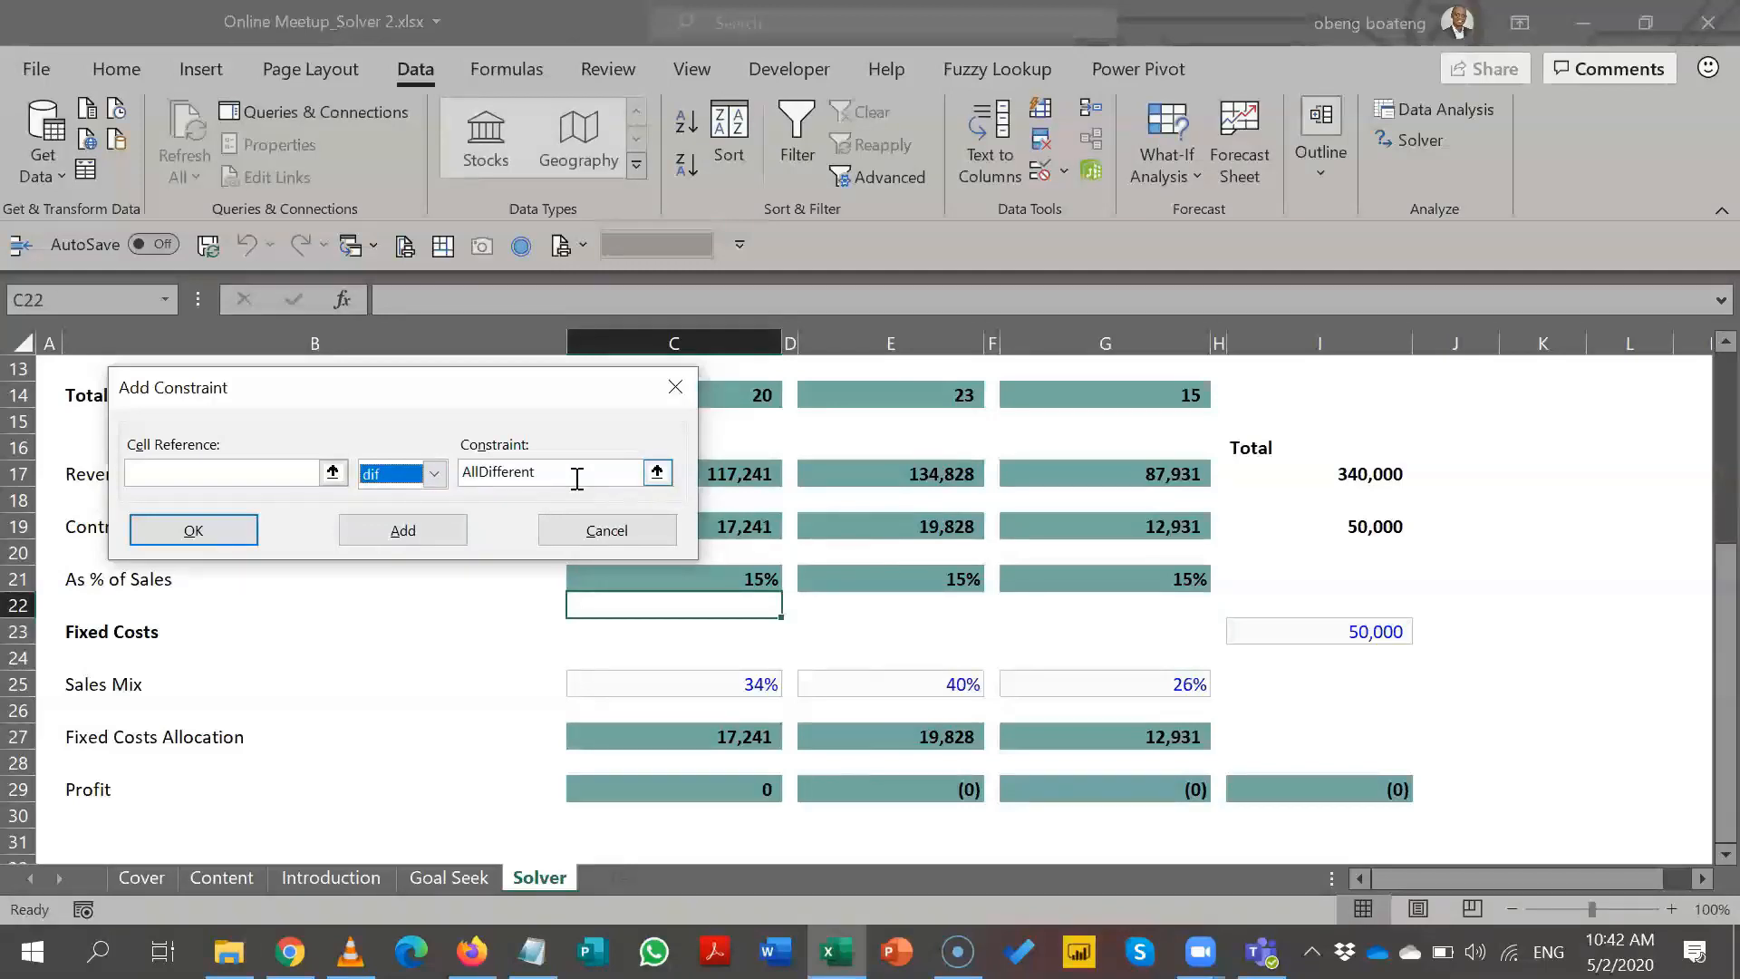
left_click(435, 474)
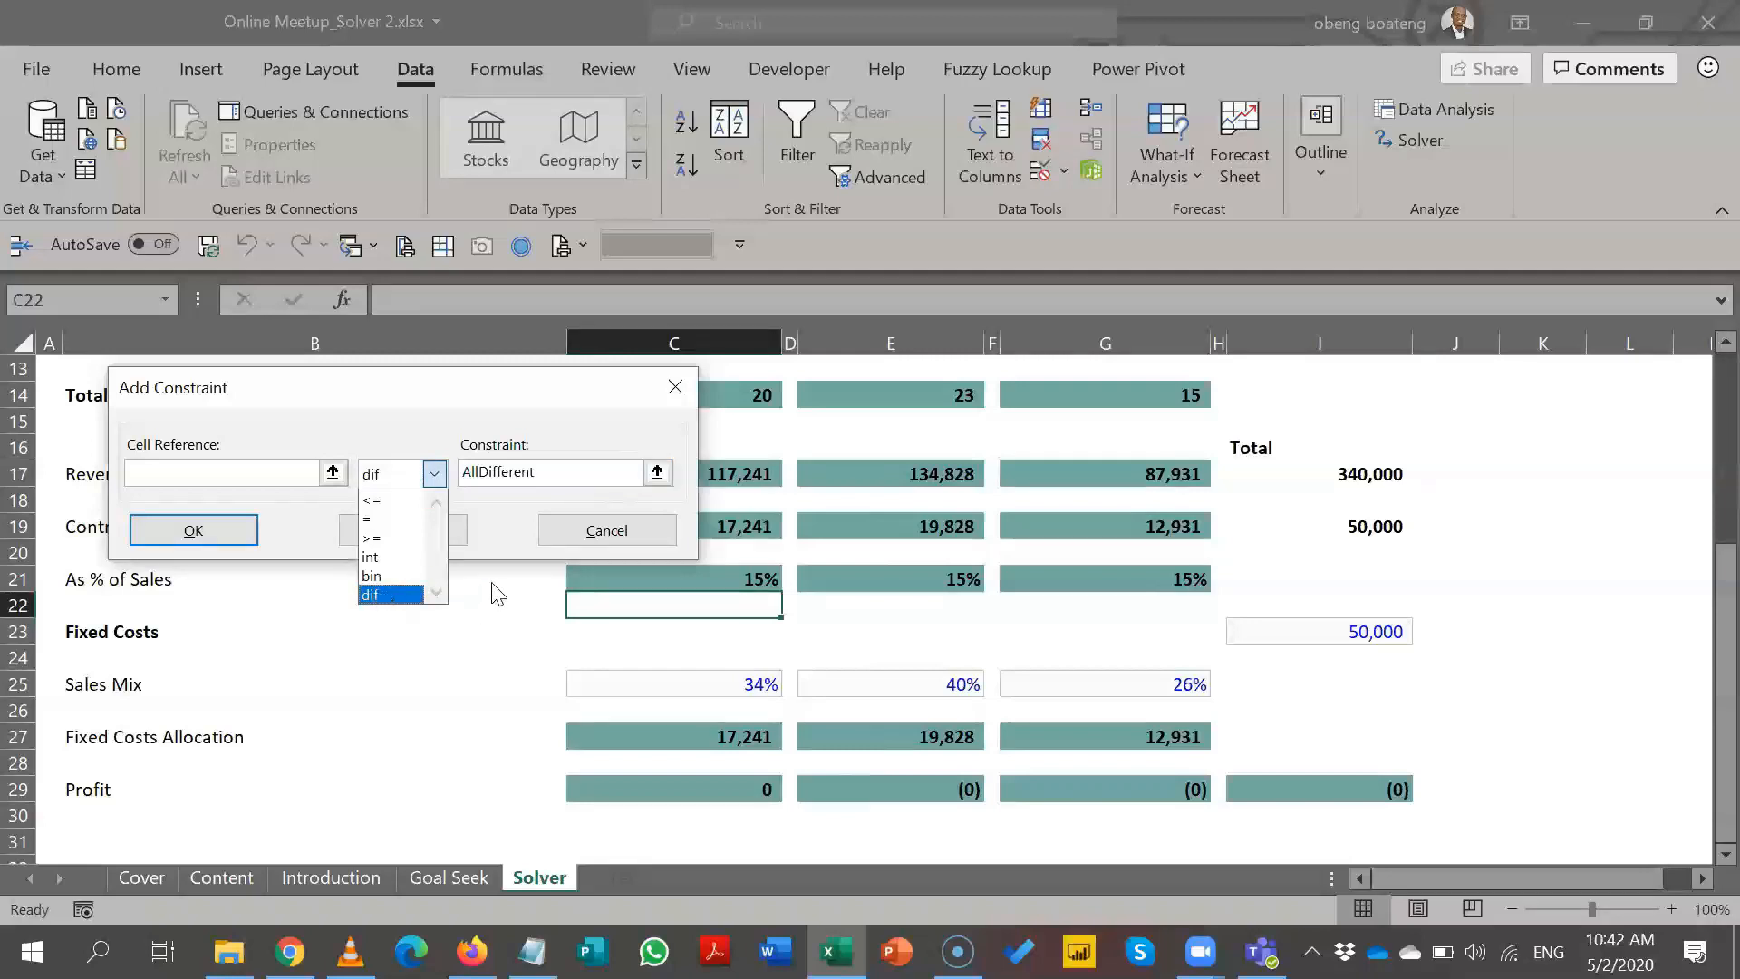
left_click(502, 544)
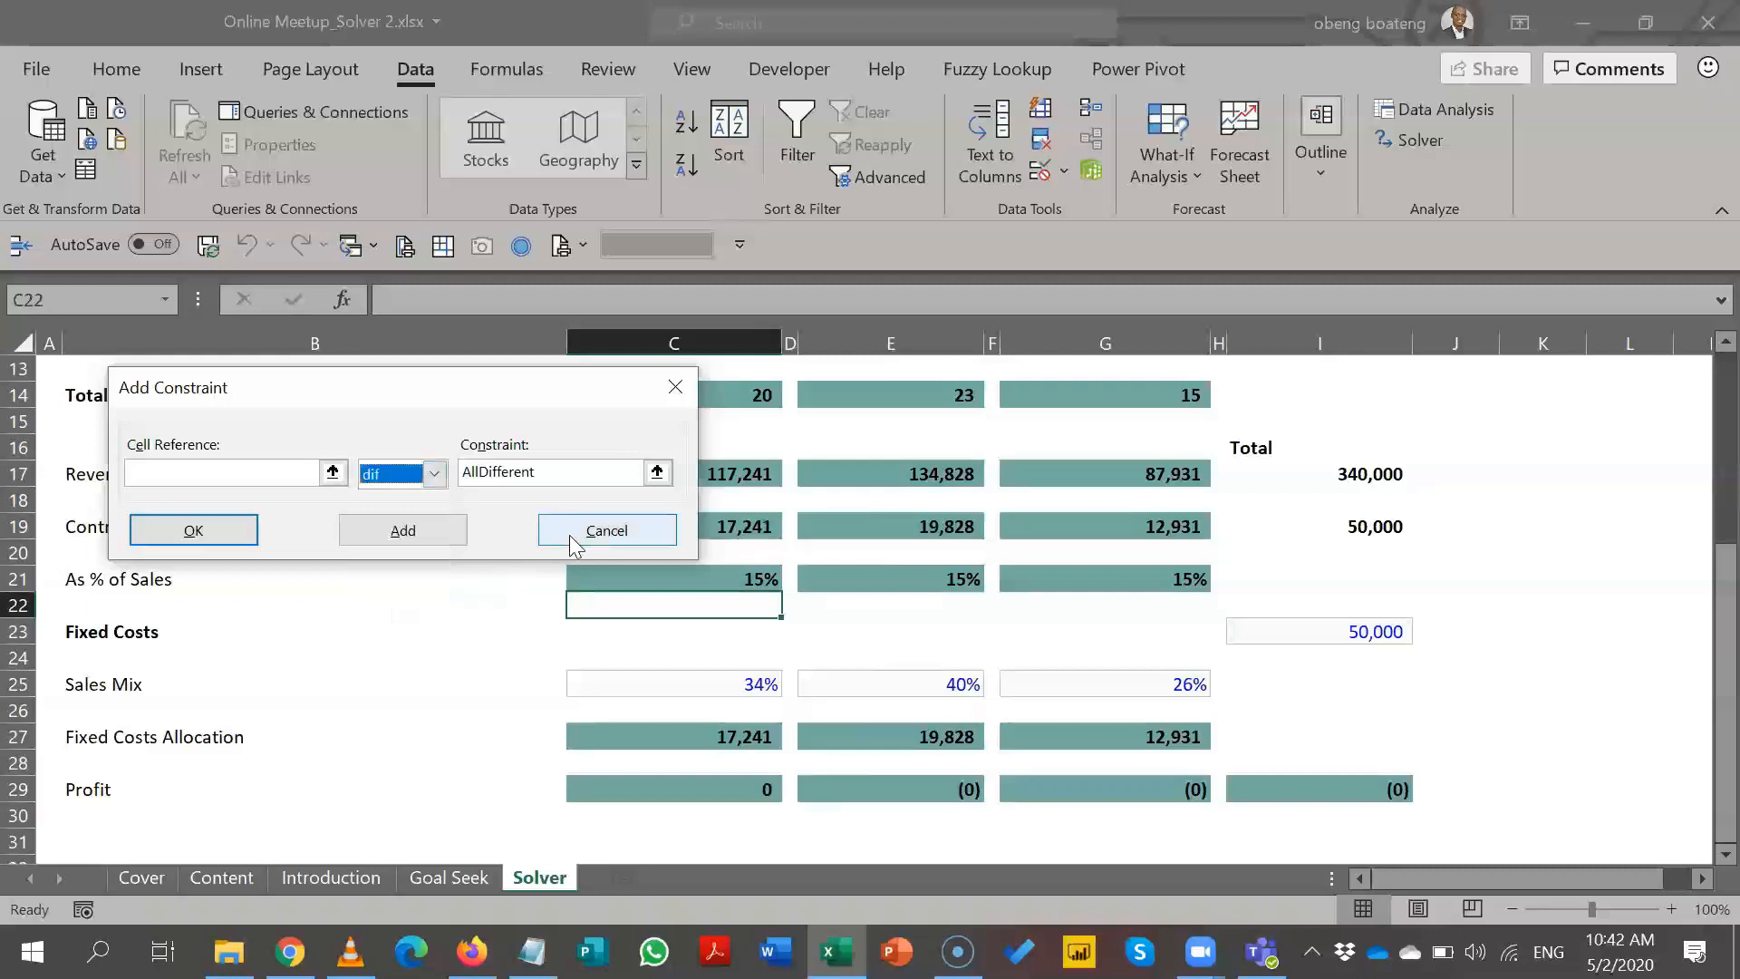
left_click(436, 474)
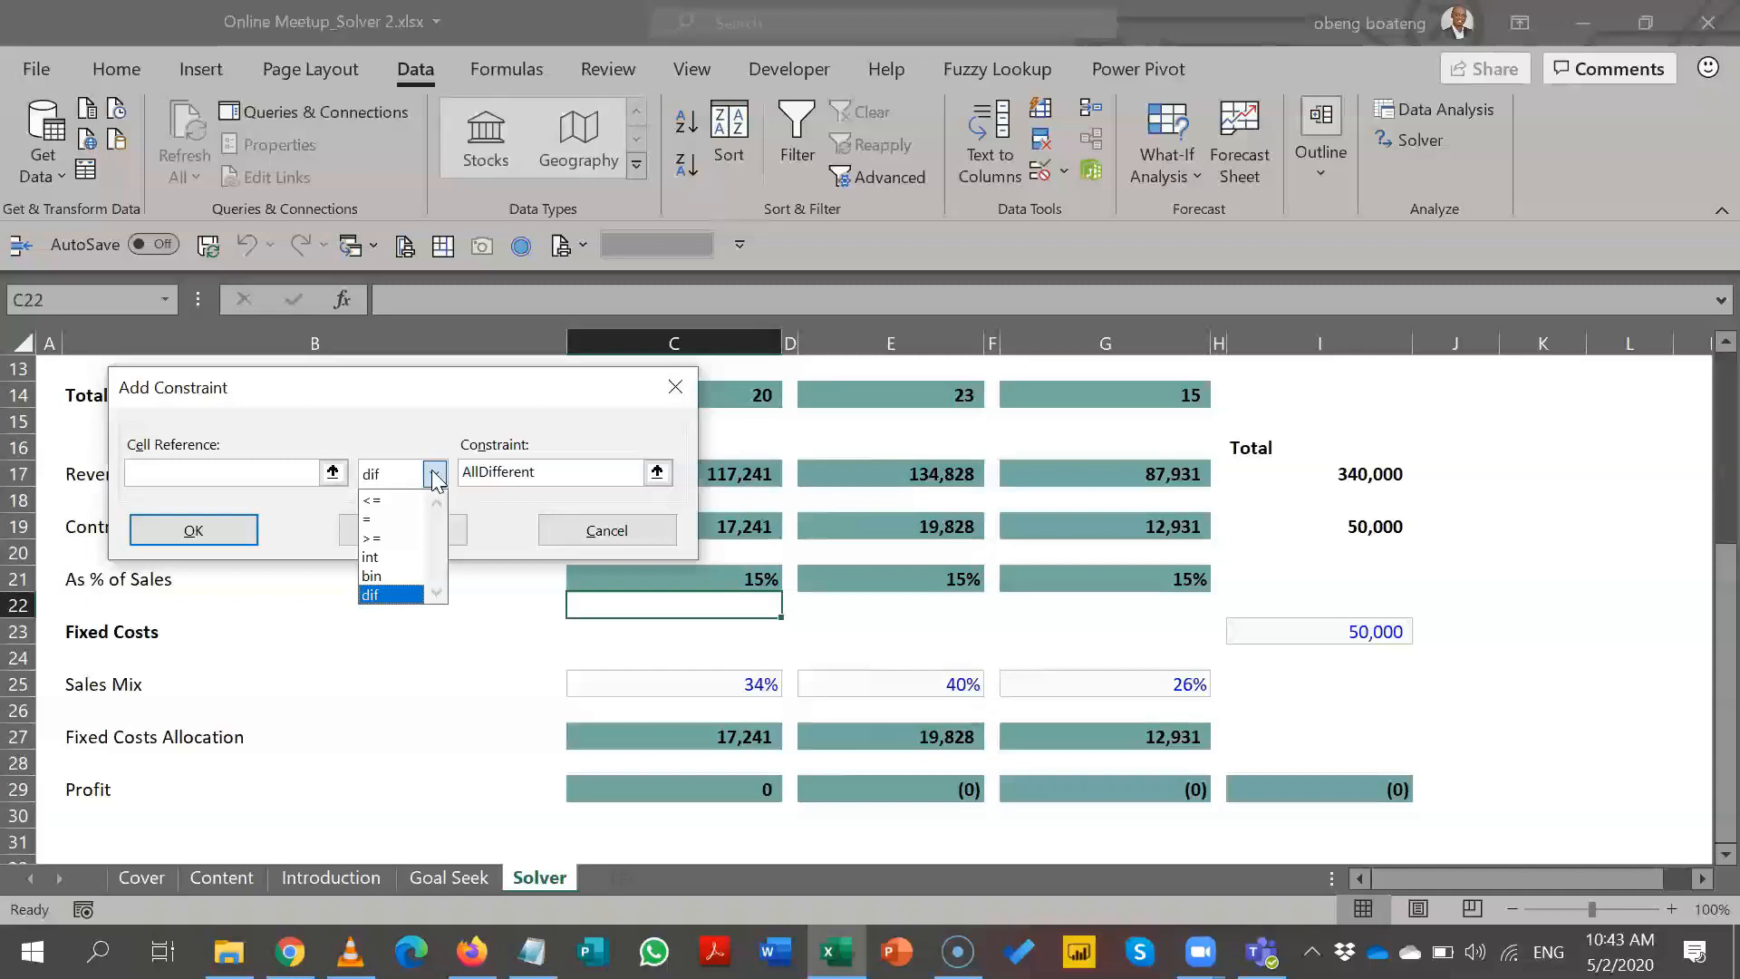
left_click(496, 400)
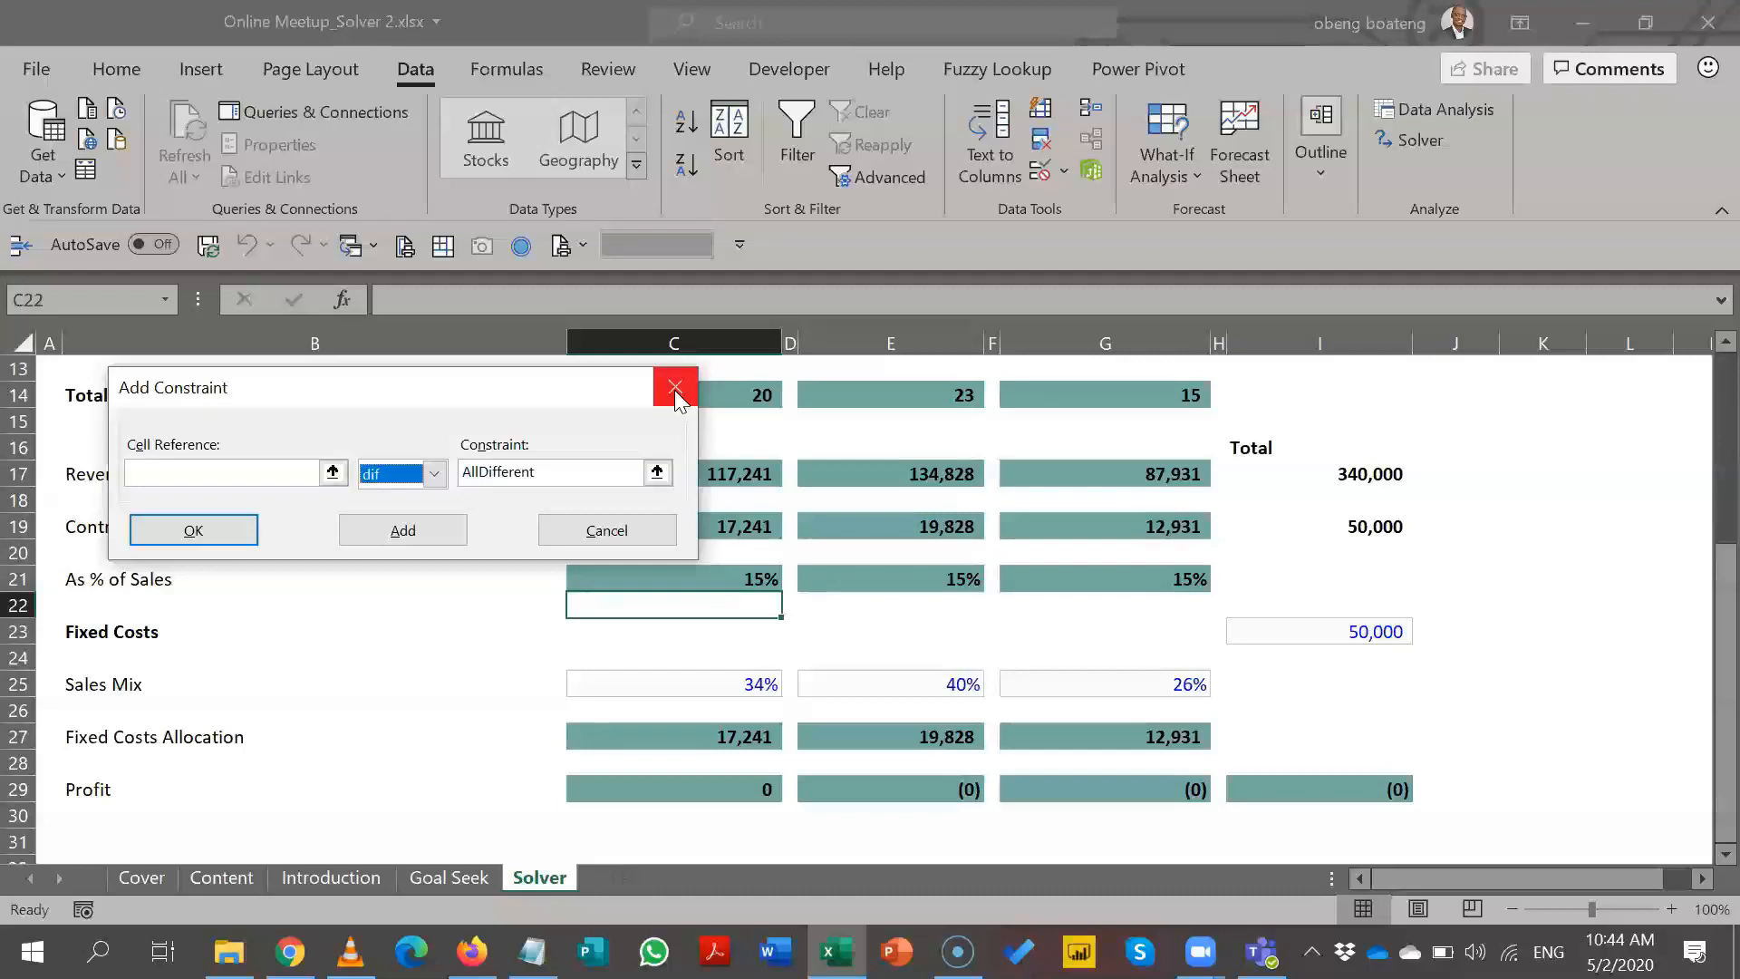
left_click(658, 528)
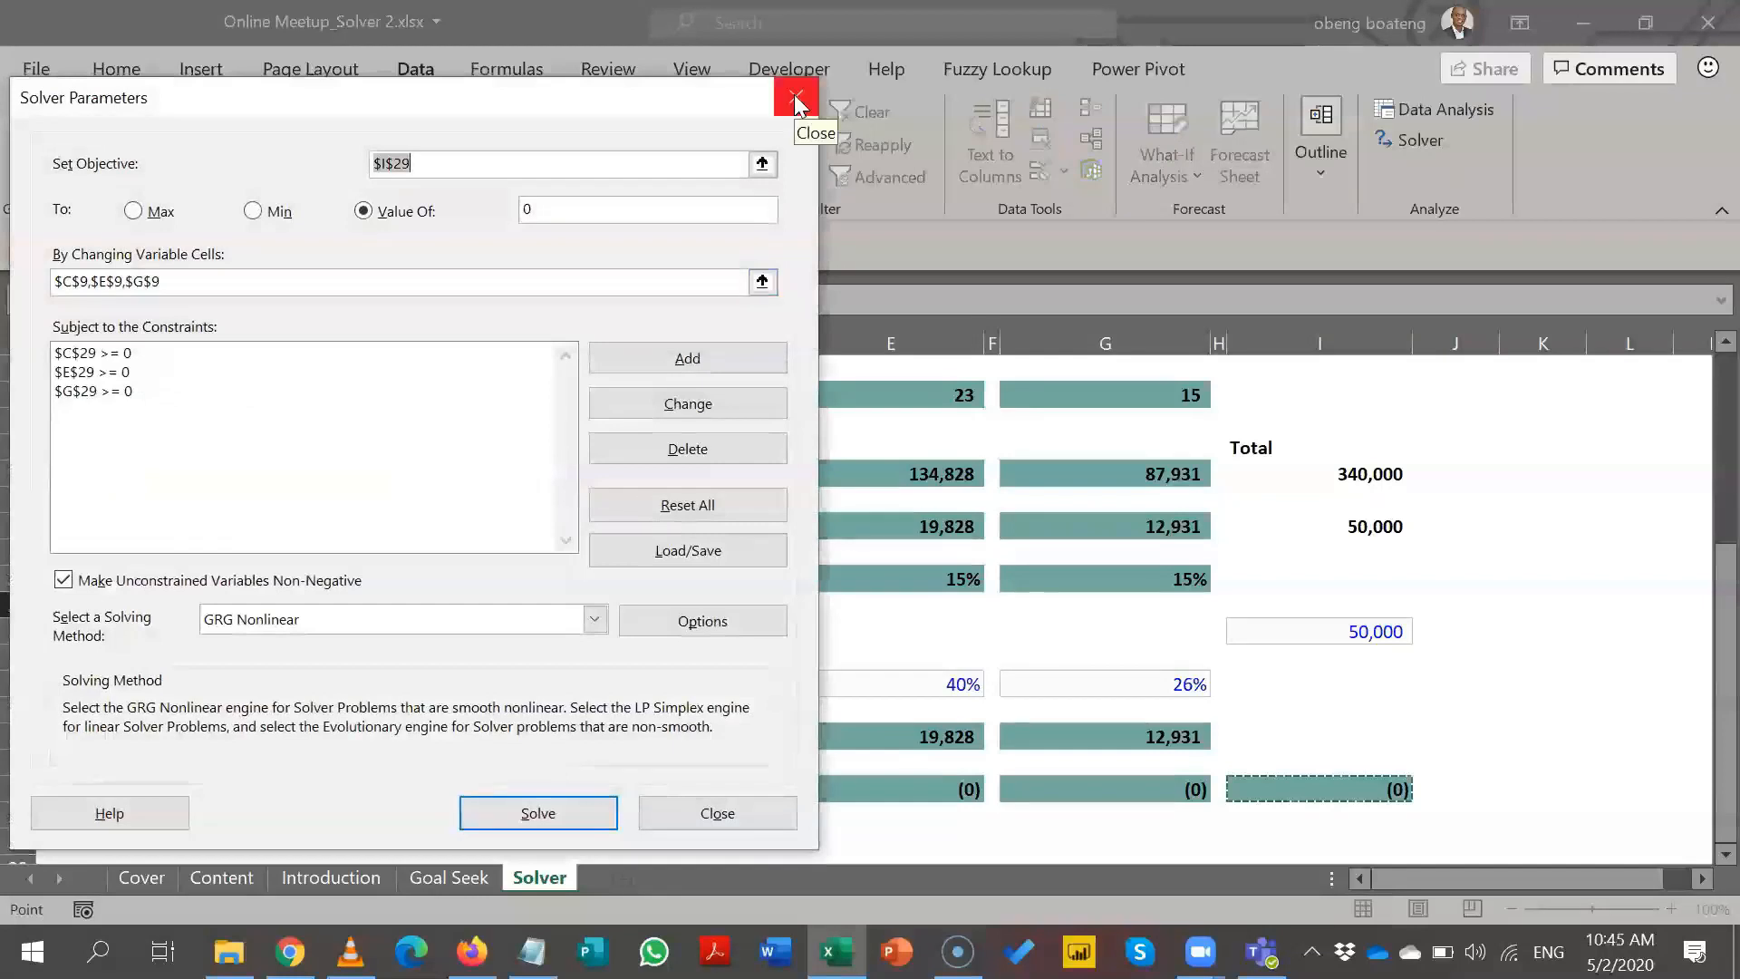
left_click(794, 94)
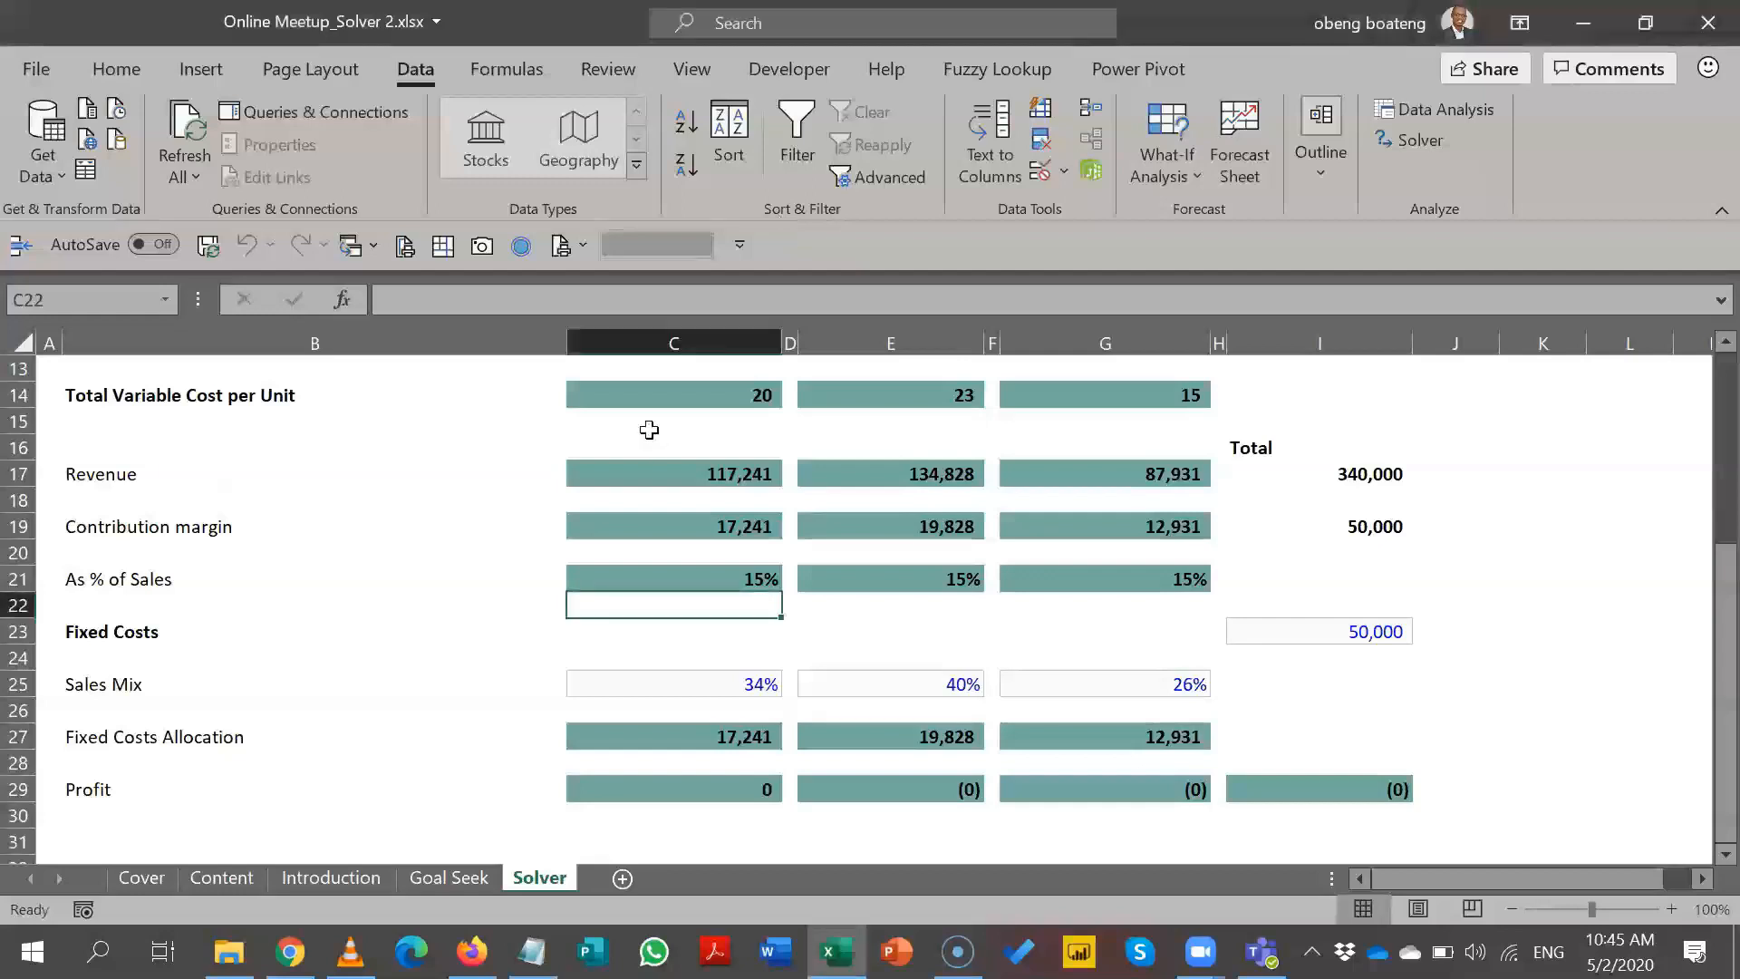
- Check in the Excel add-ins list whether Analysis ToolPak and Solver Add-in are enabled, and close it without changes
left_click(1160, 177)
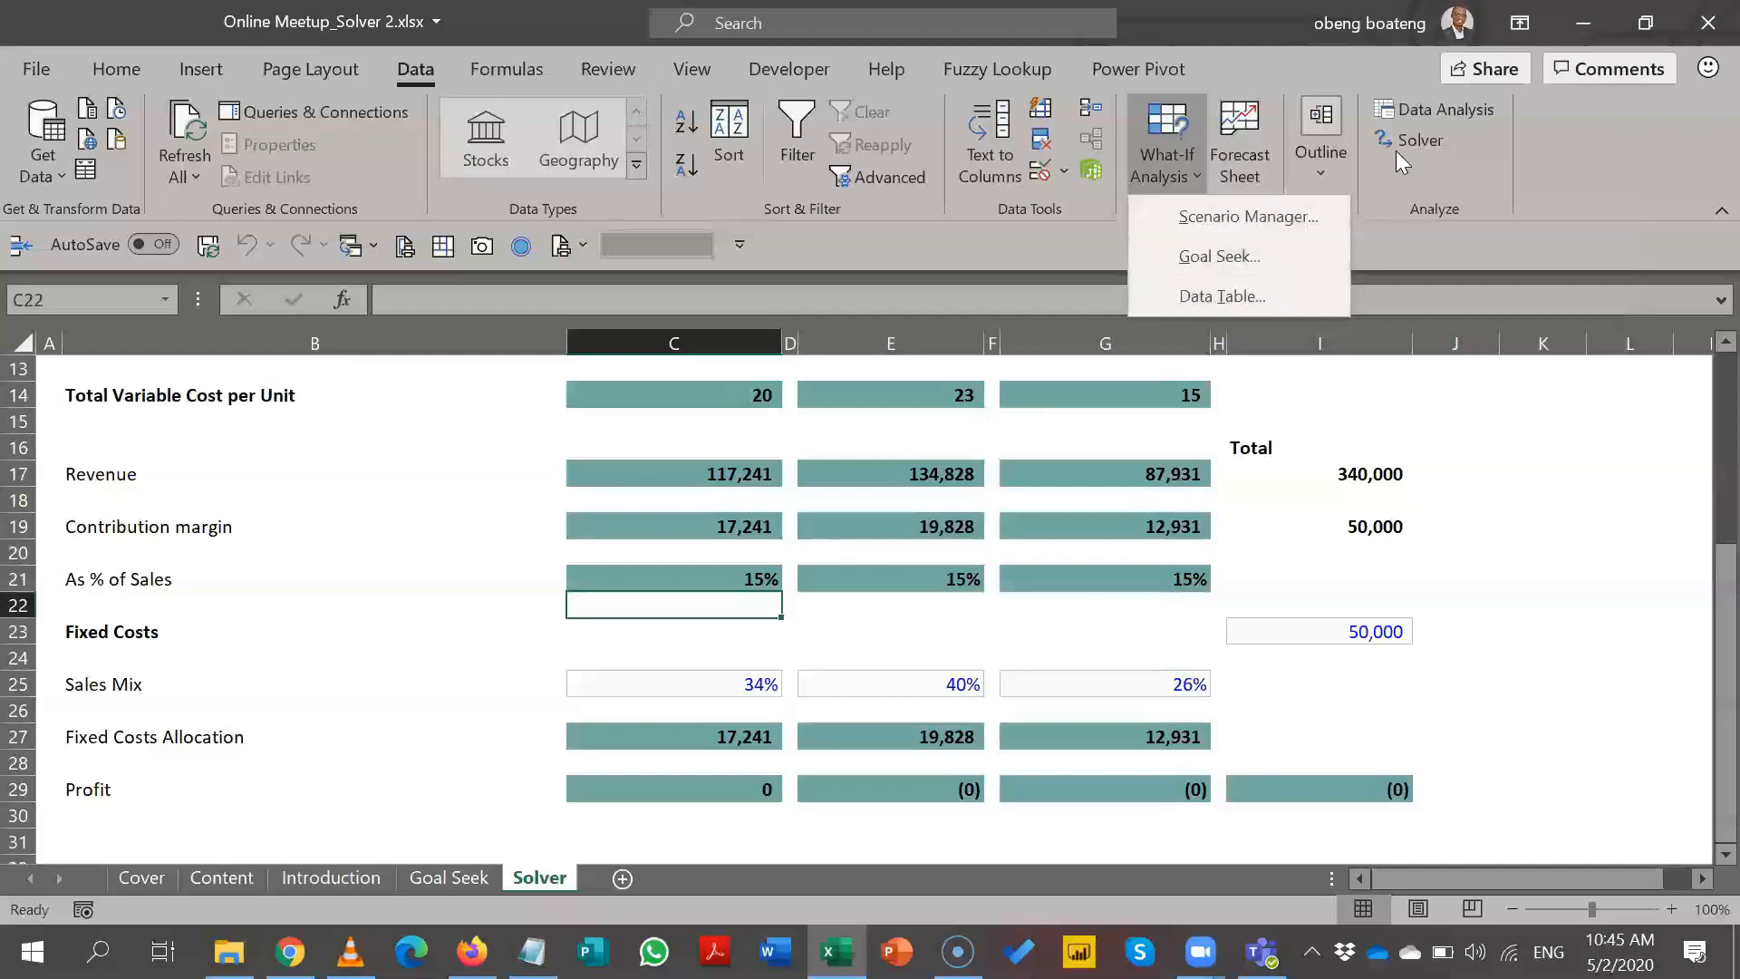
left_click(489, 491)
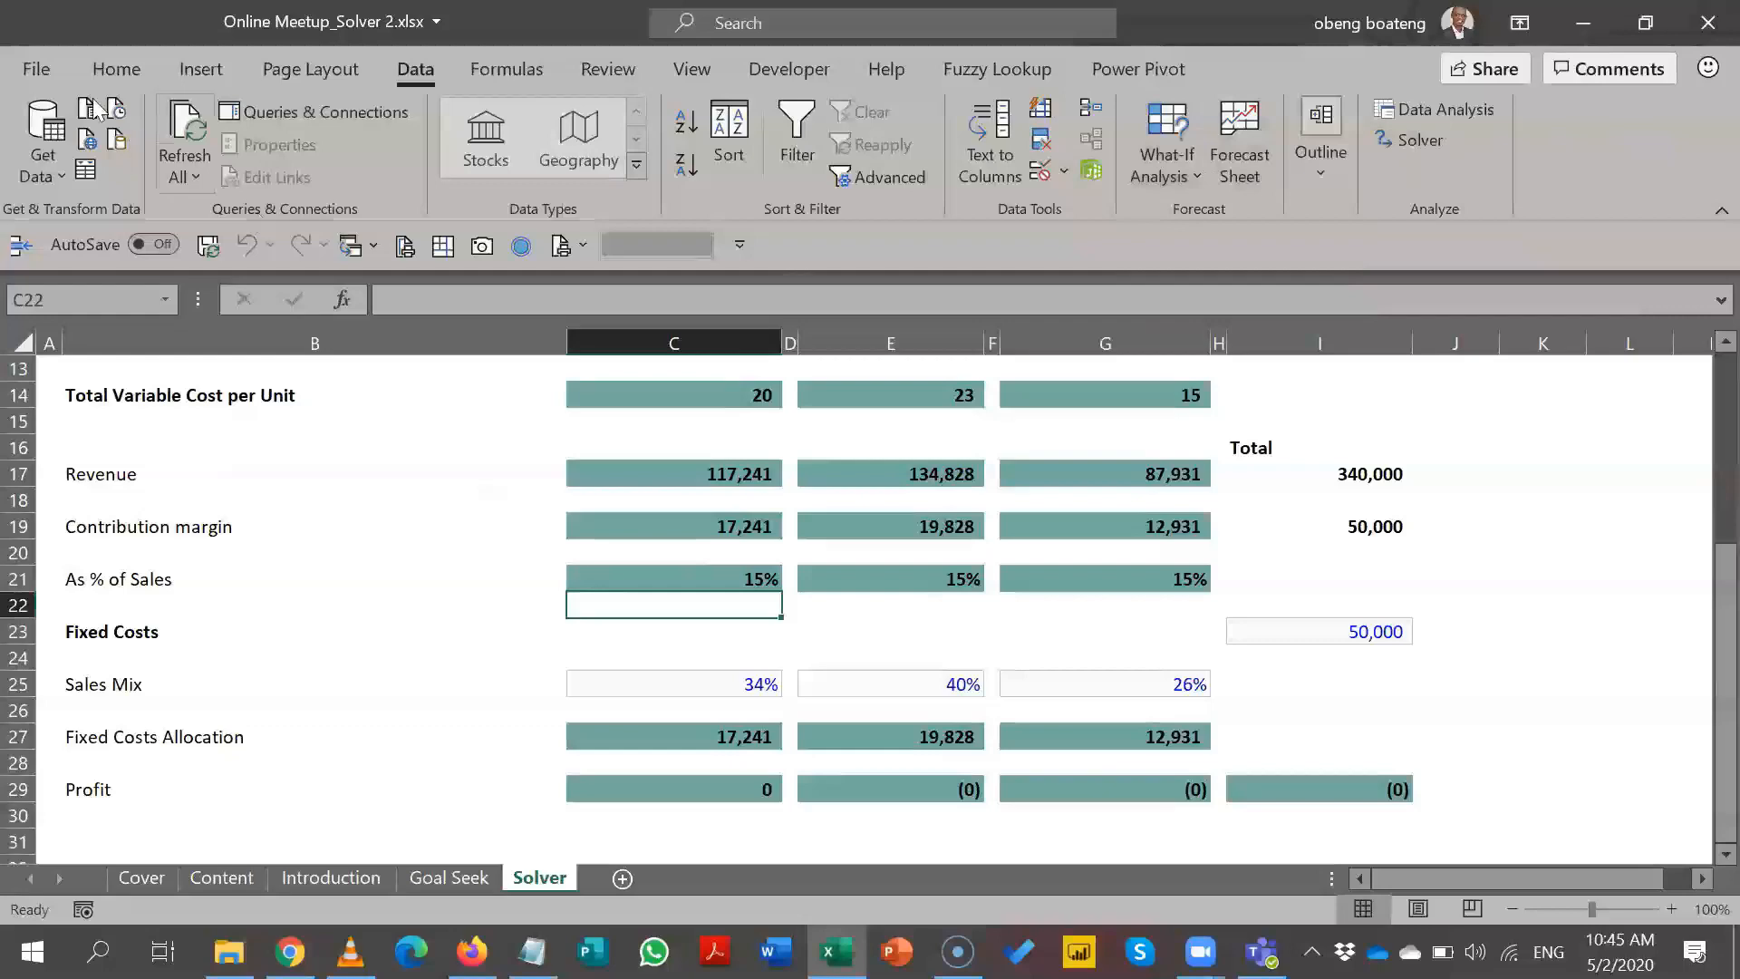
left_click(35, 69)
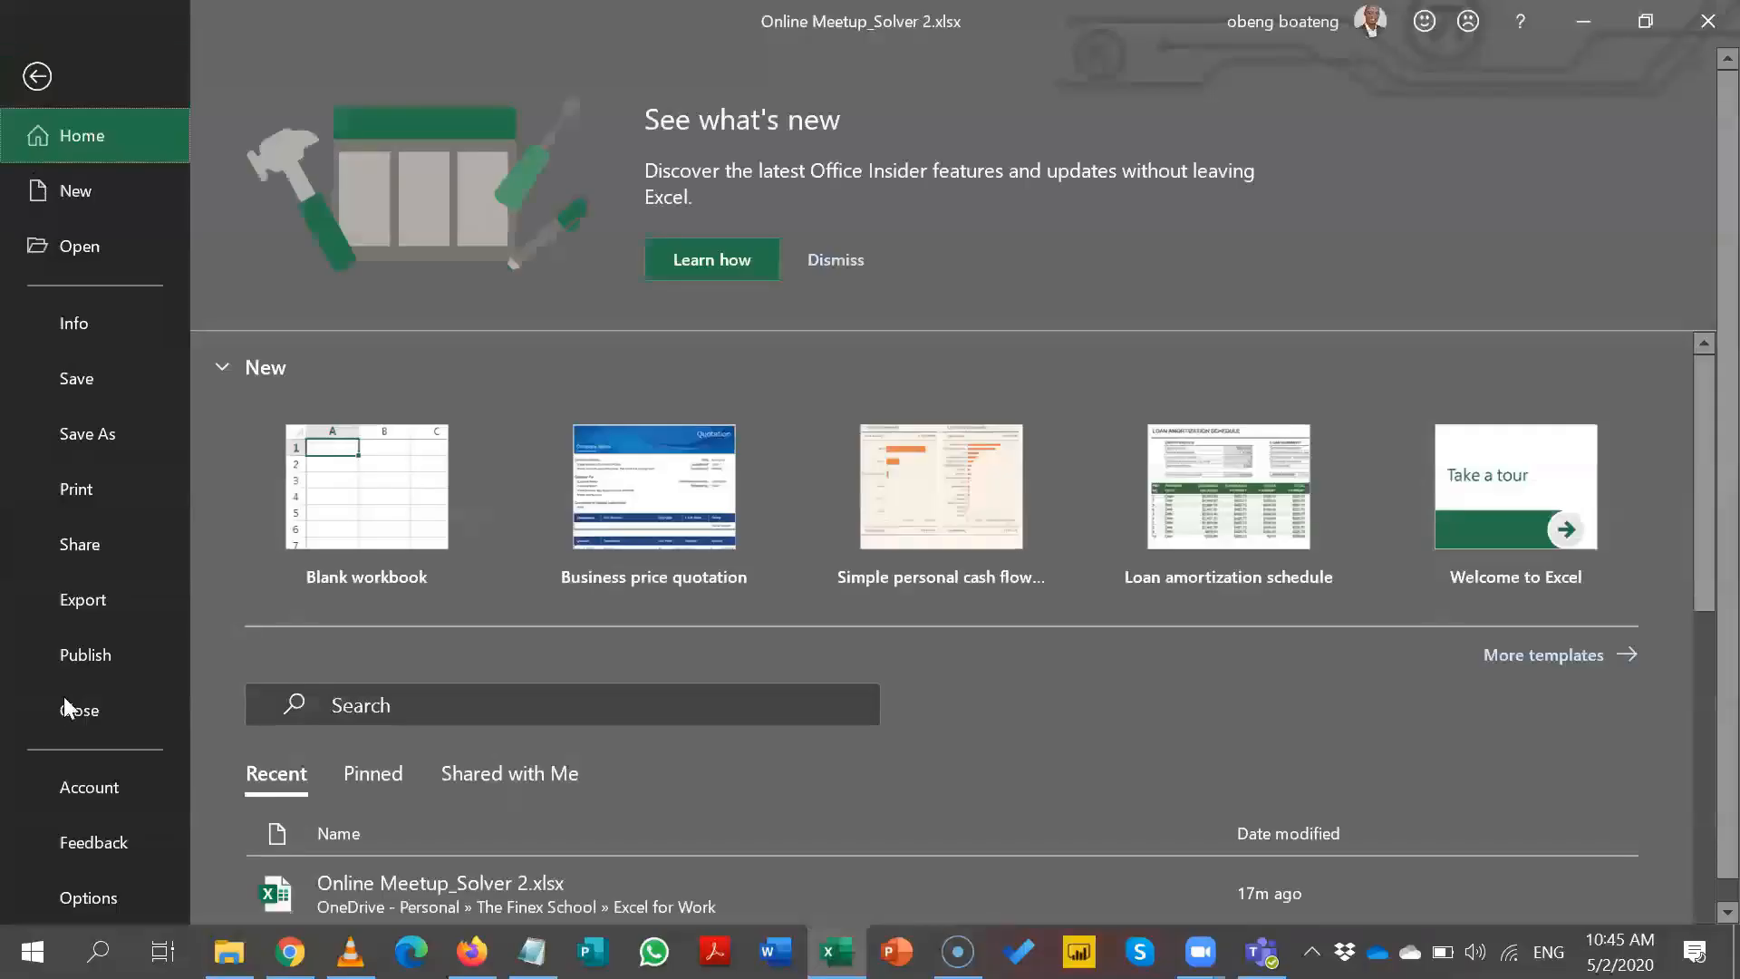
left_click(85, 897)
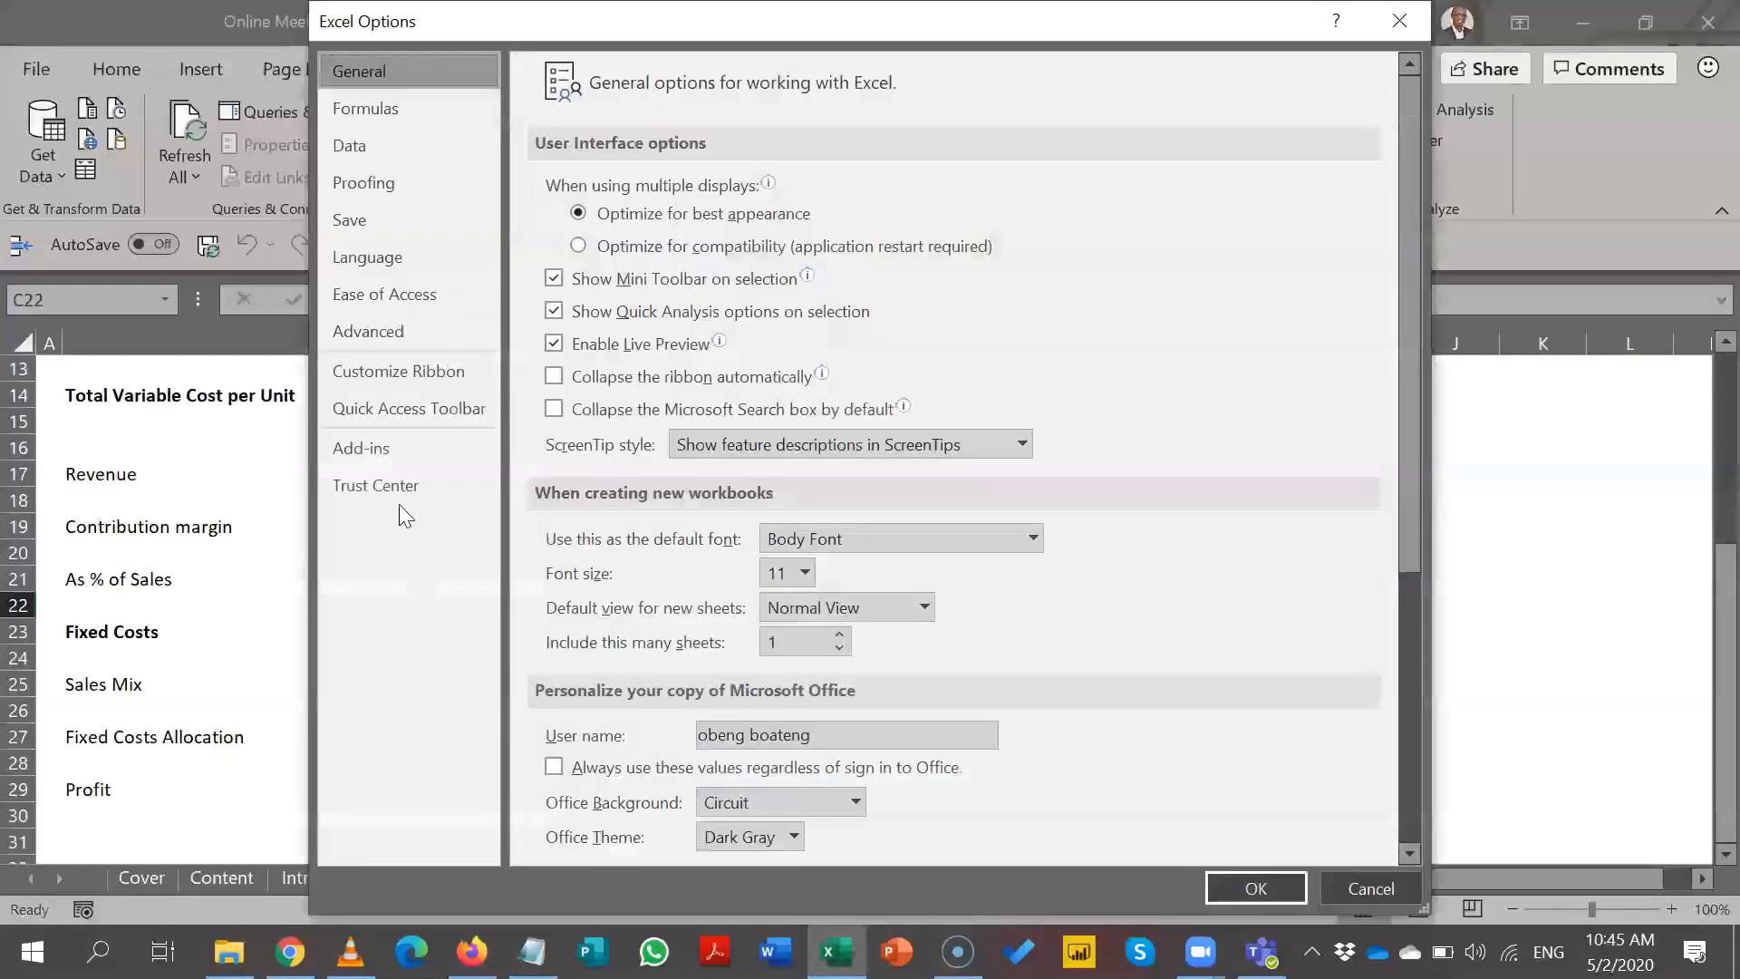
left_click(382, 454)
left_click(872, 831)
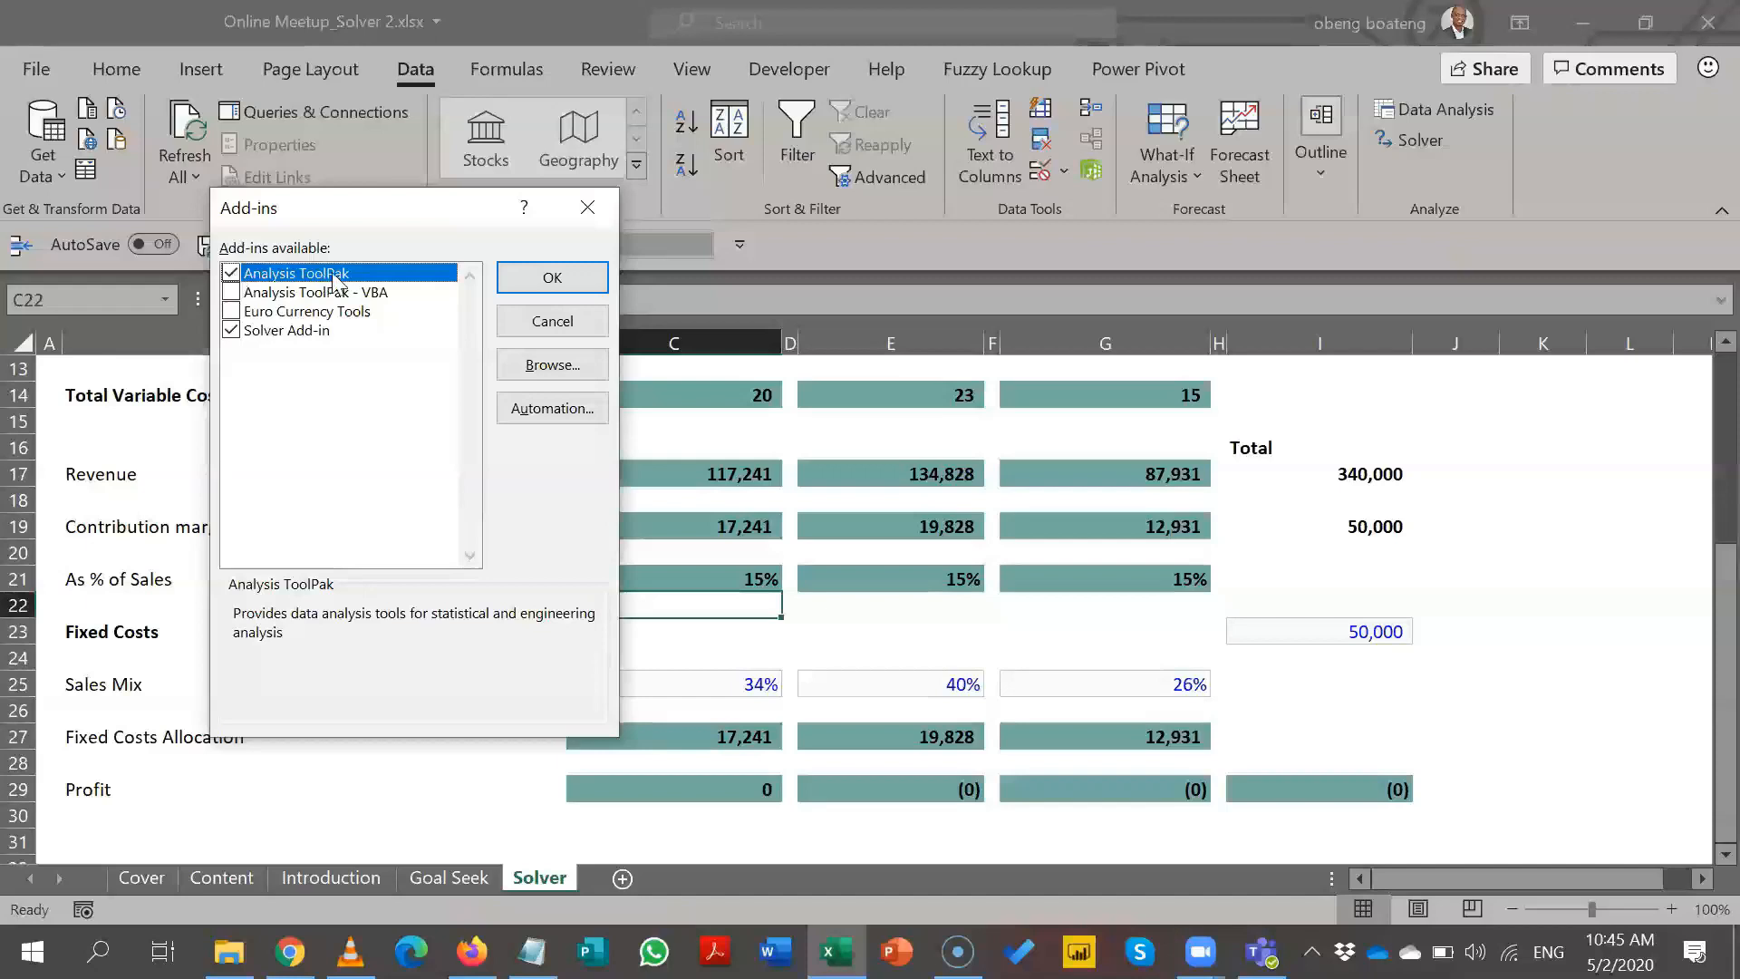
left_click(588, 210)
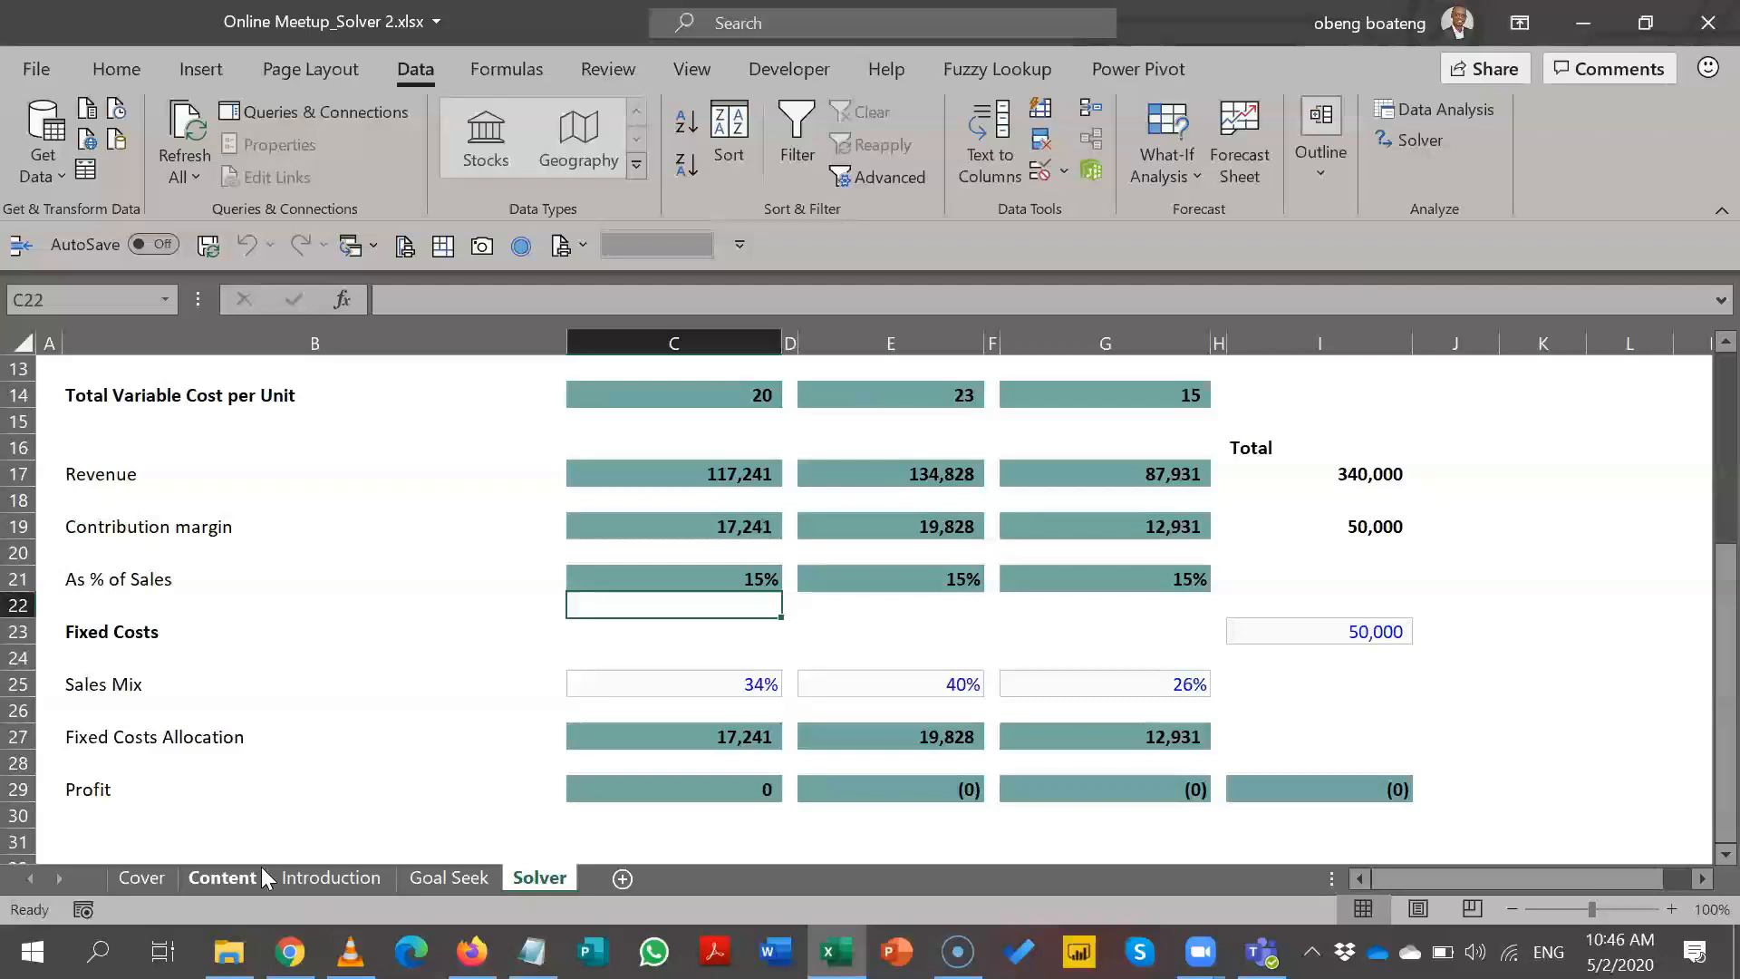
- Examine the sales quantity, unit price and variable cost inputs on the Goal Seek sheet
left_click(422, 881)
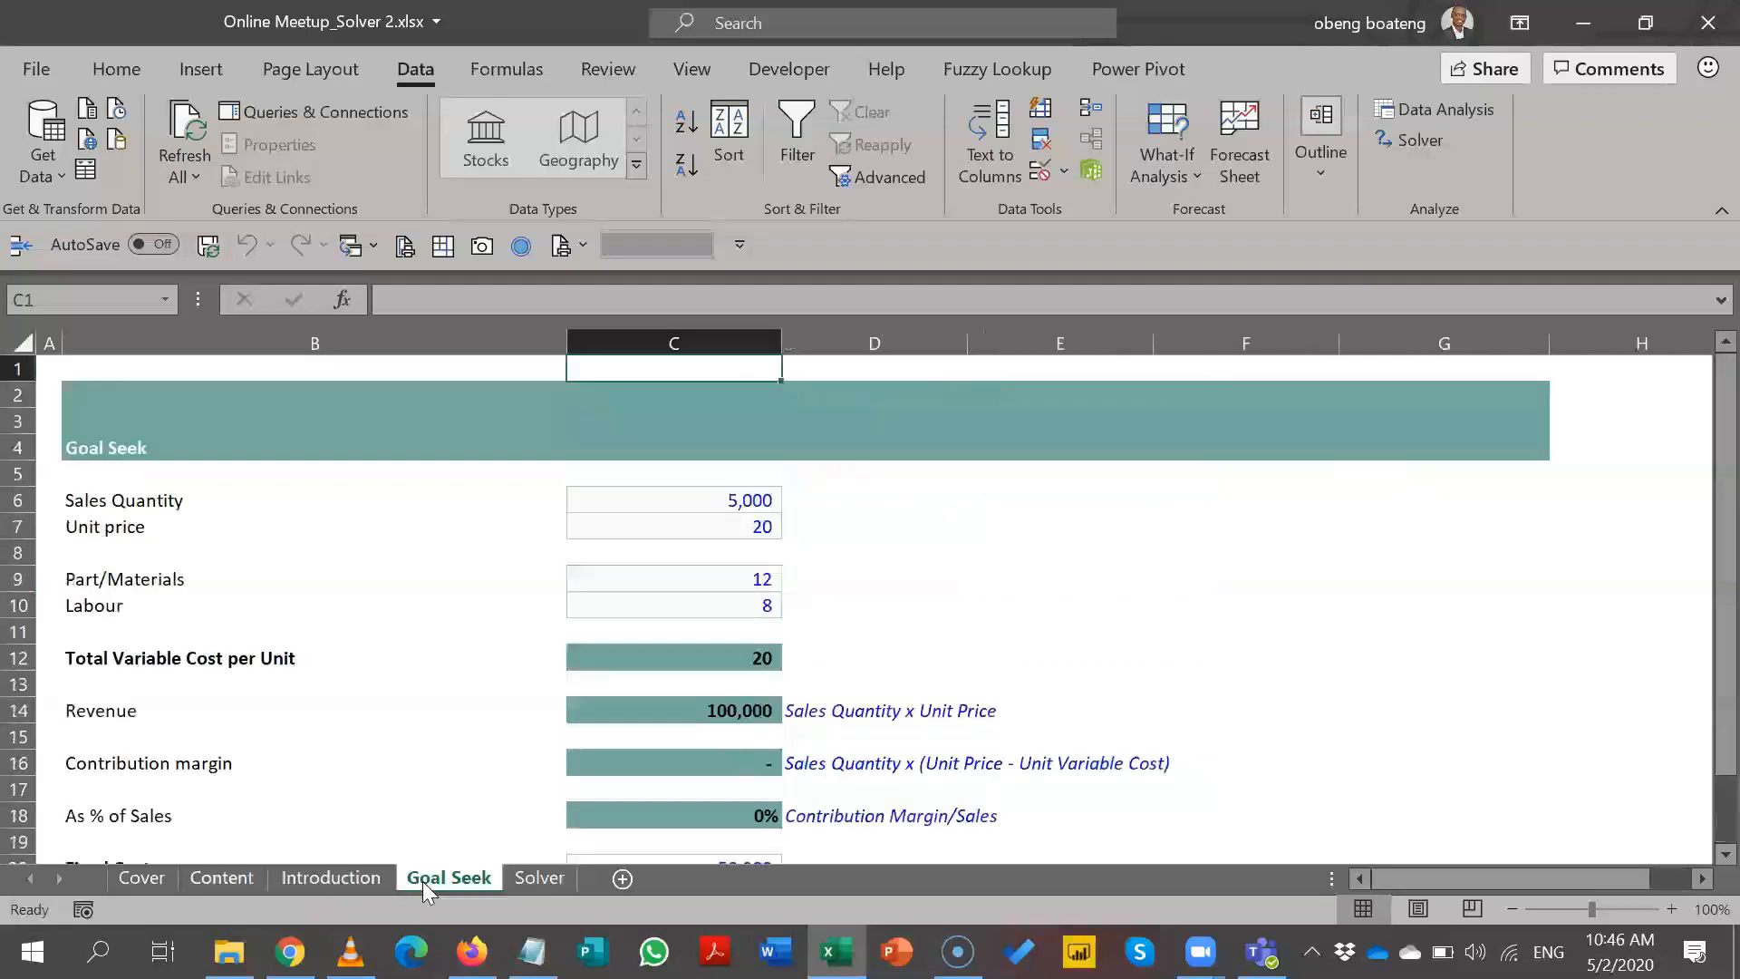
left_click(814, 626)
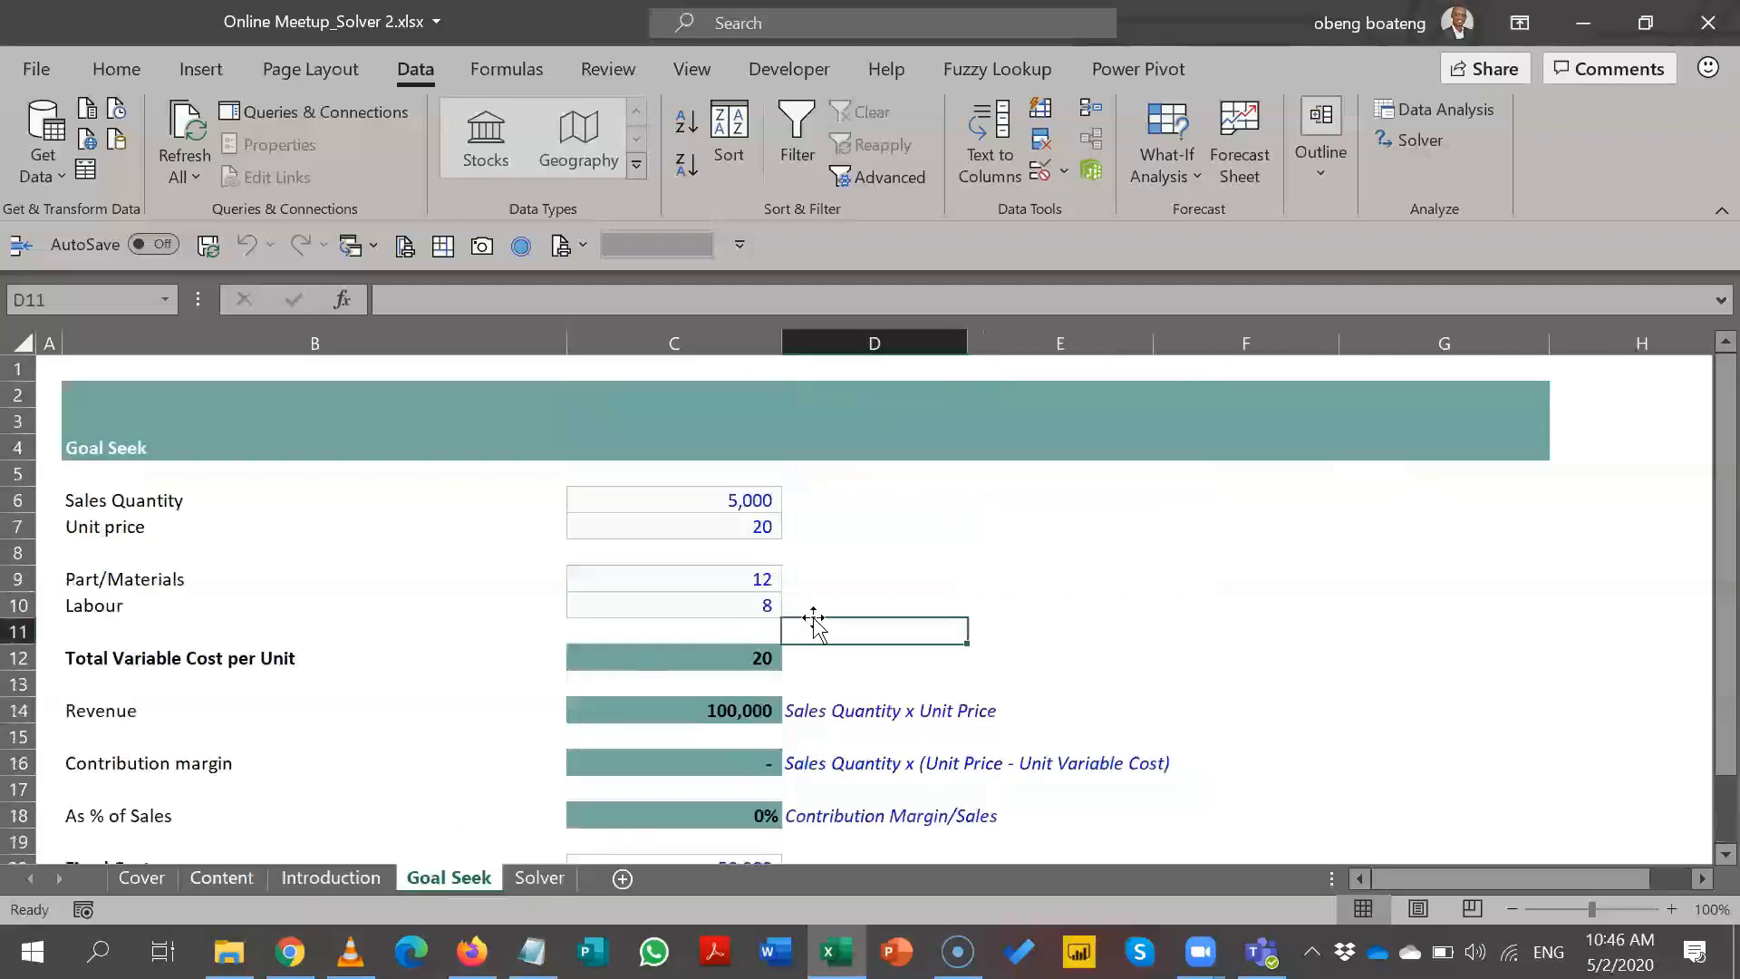
left_click(935, 571)
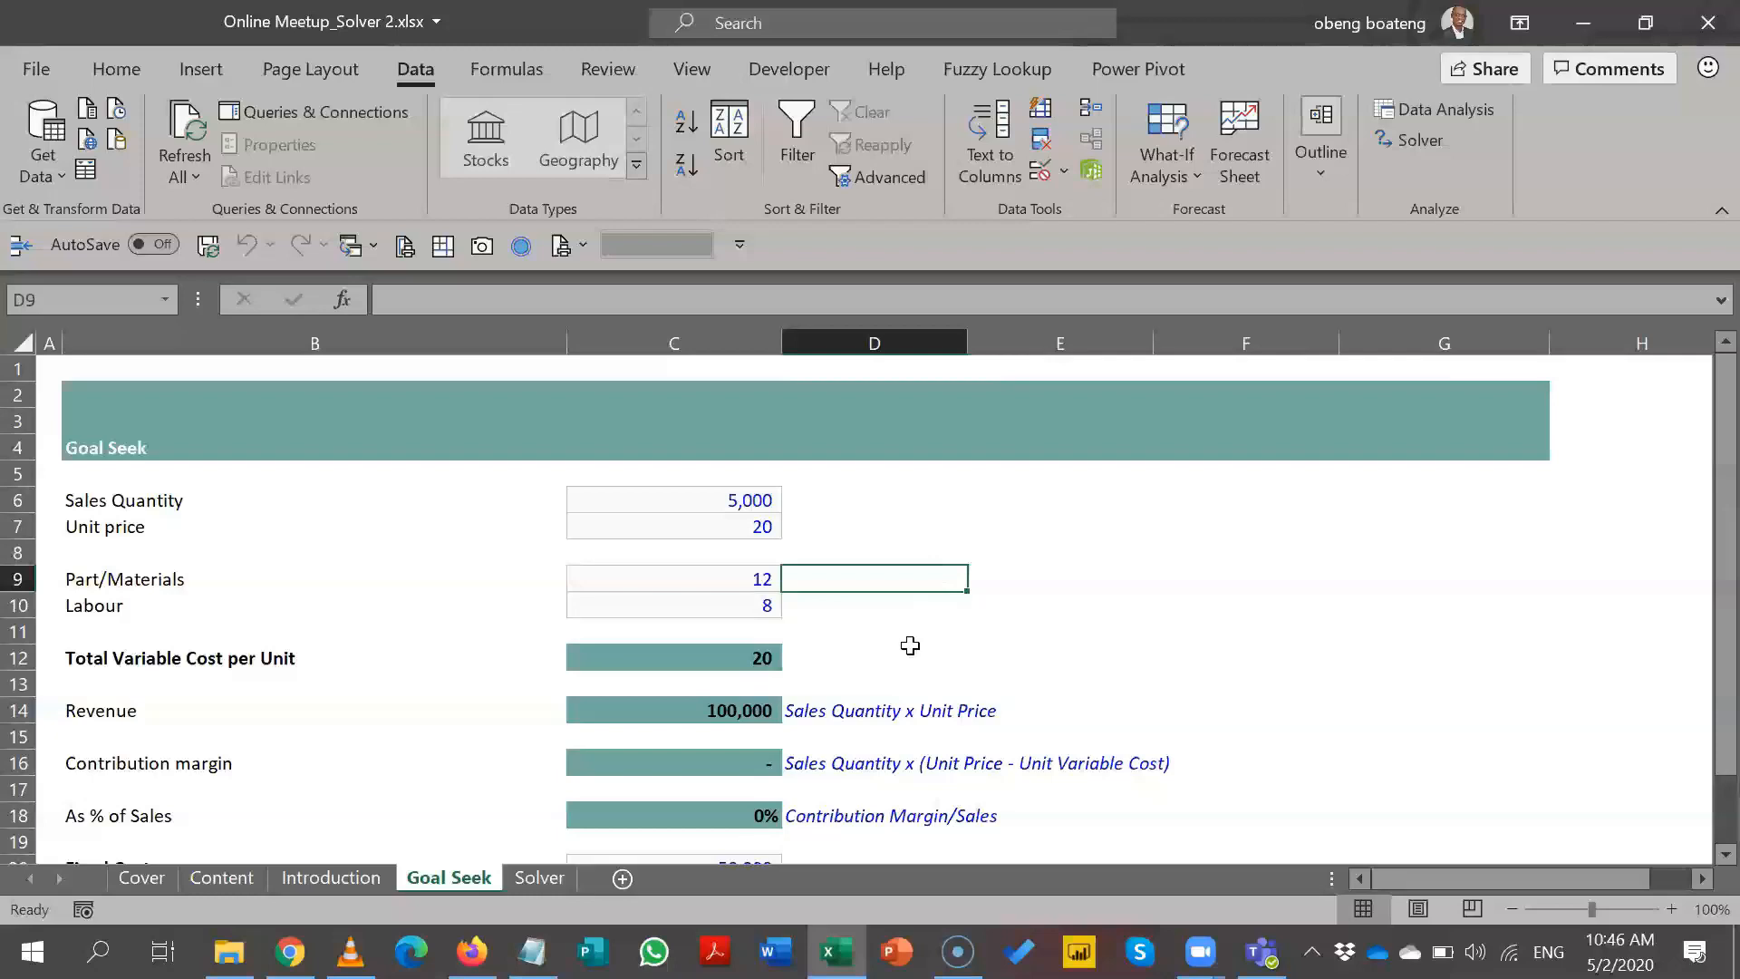
left_click(711, 533)
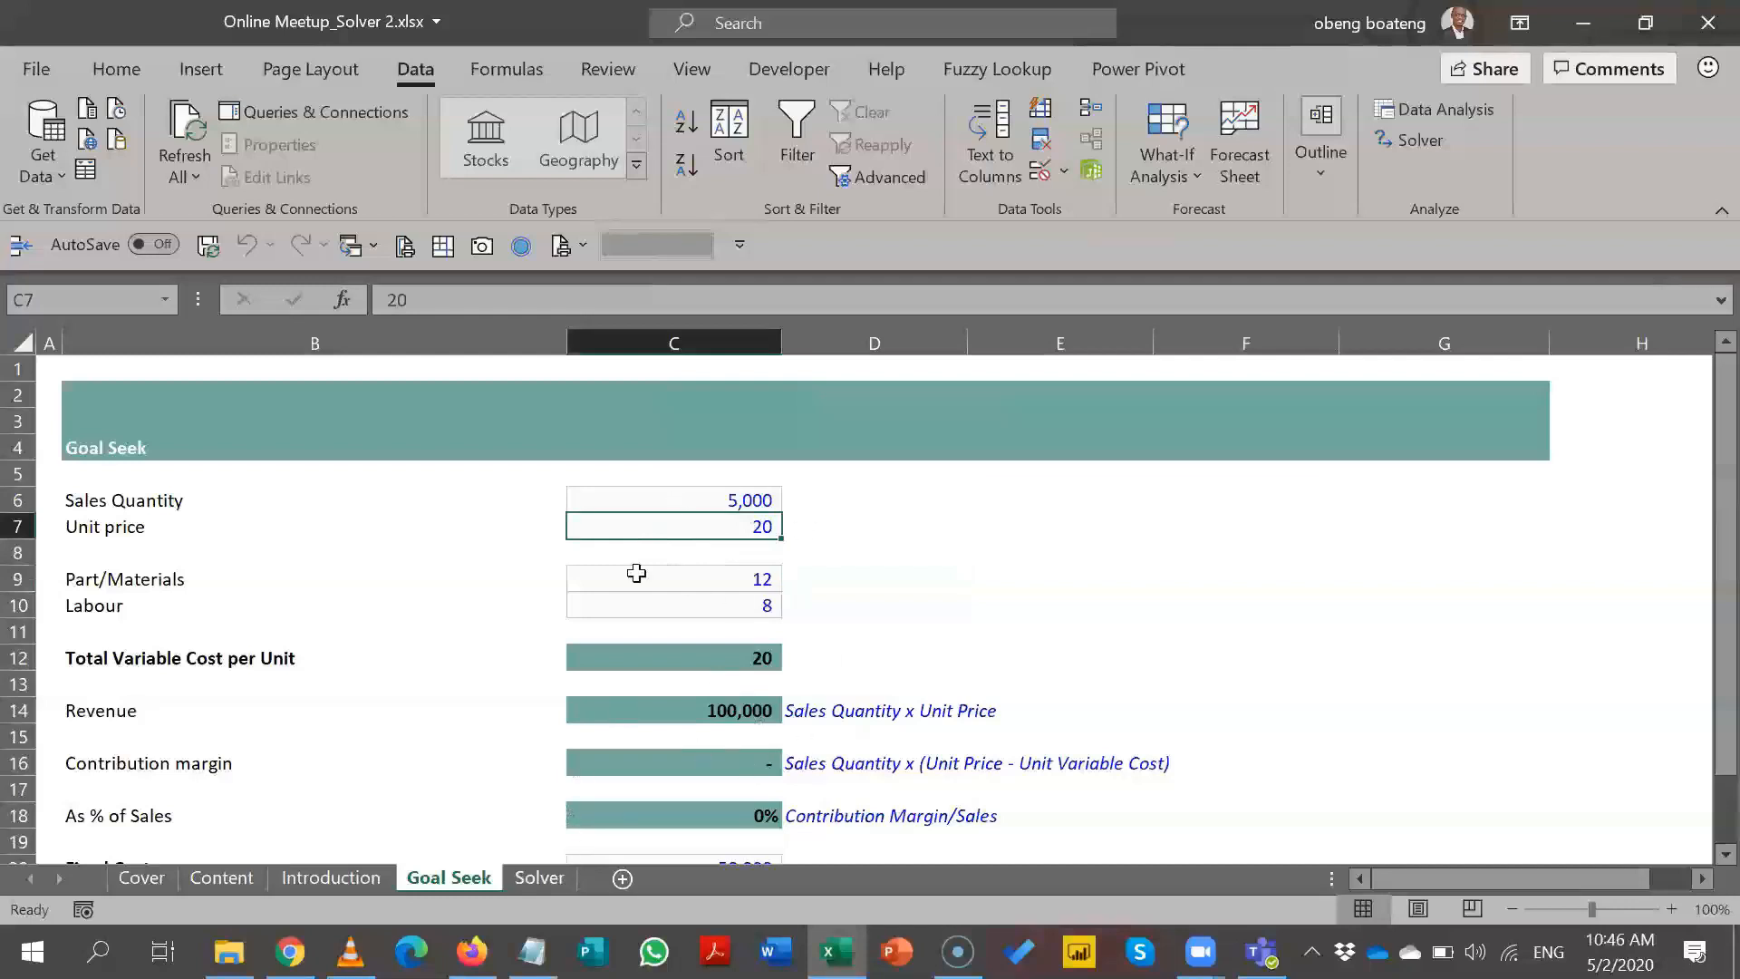
left_click(853, 571)
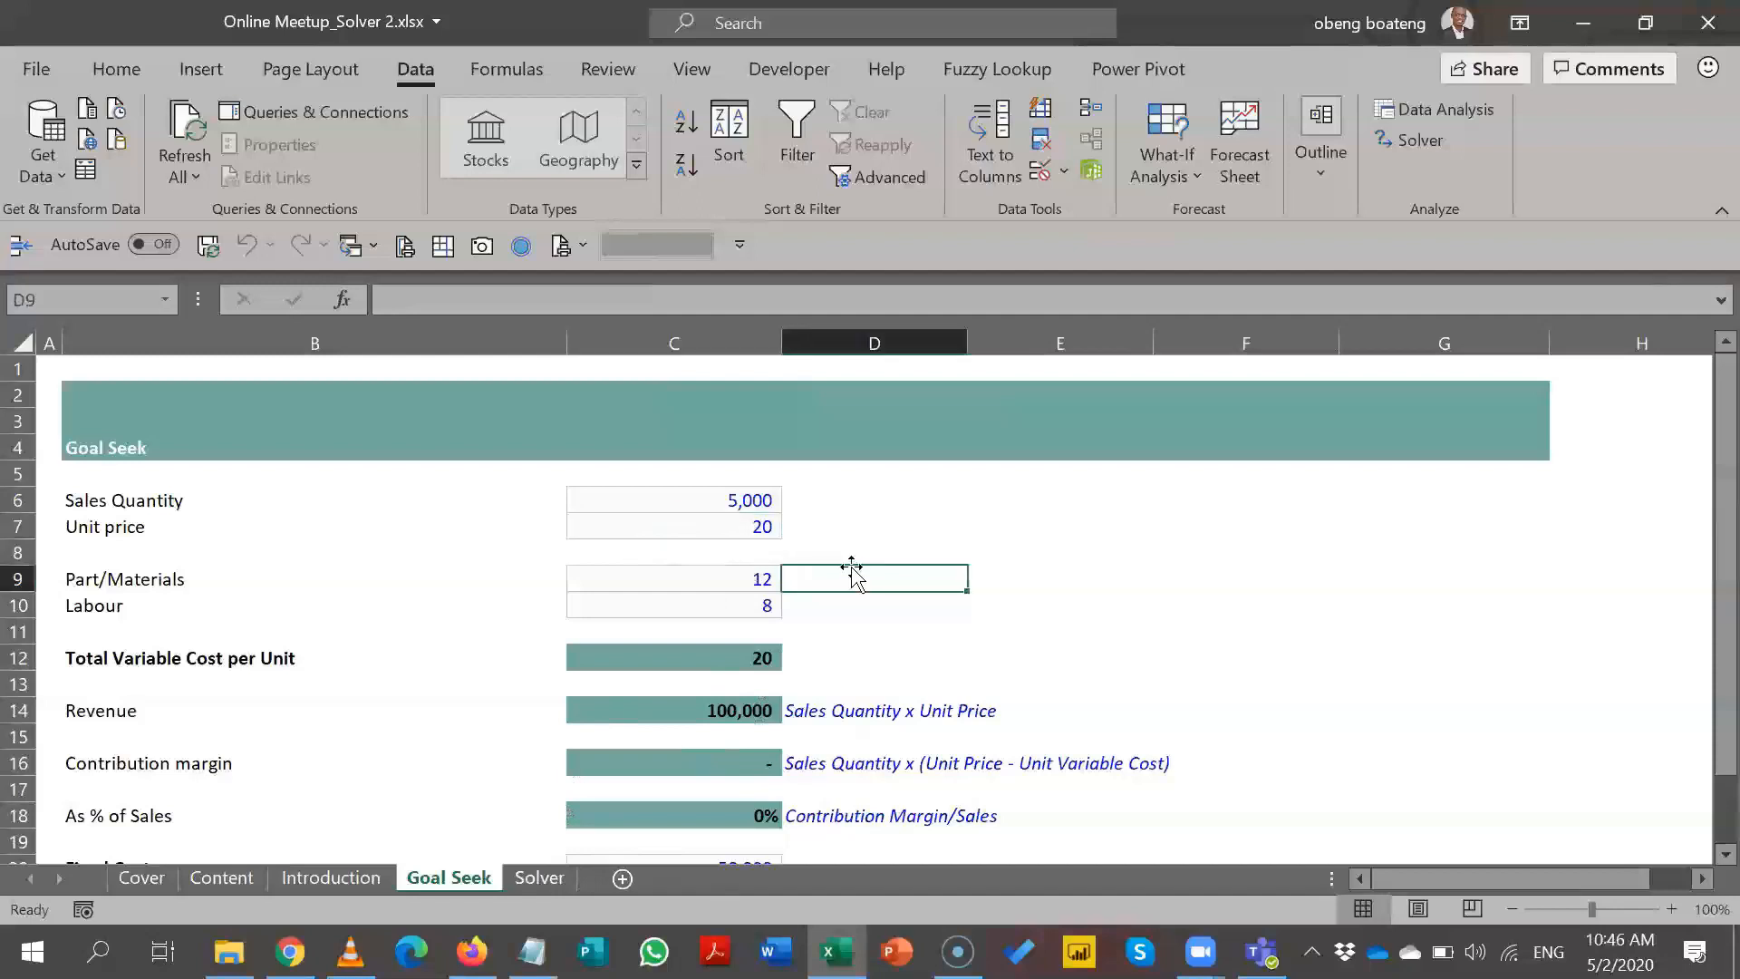
left_click(875, 501)
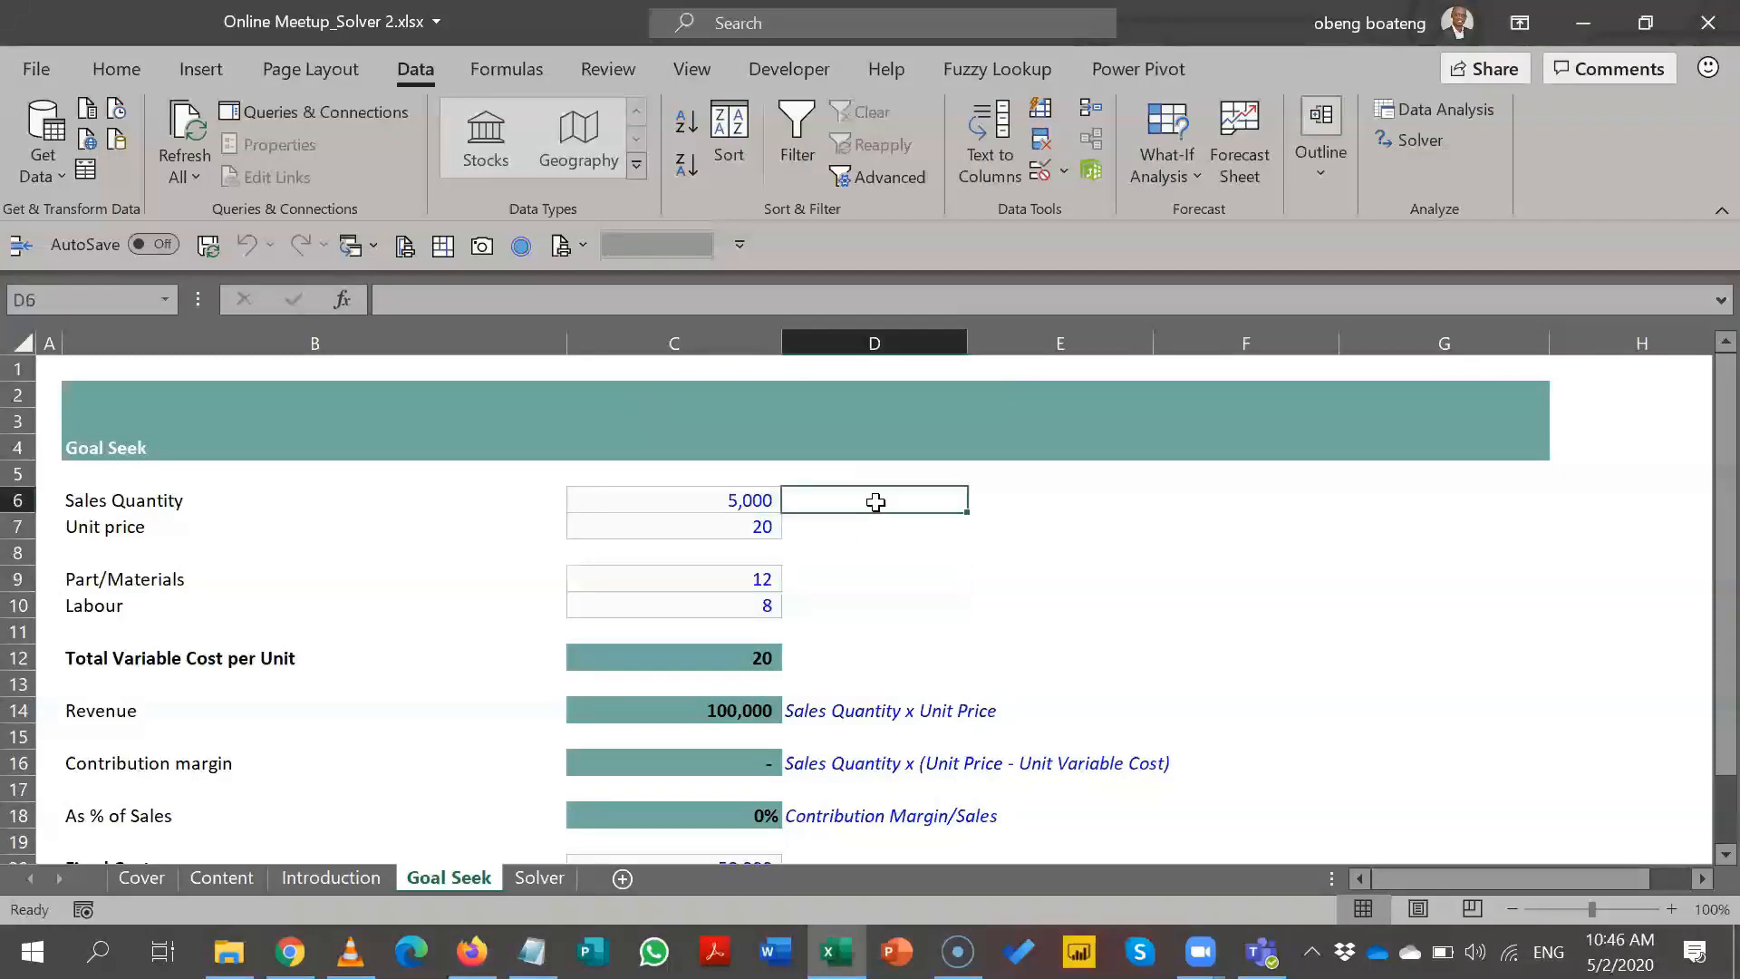
left_click(841, 601)
left_click(861, 579)
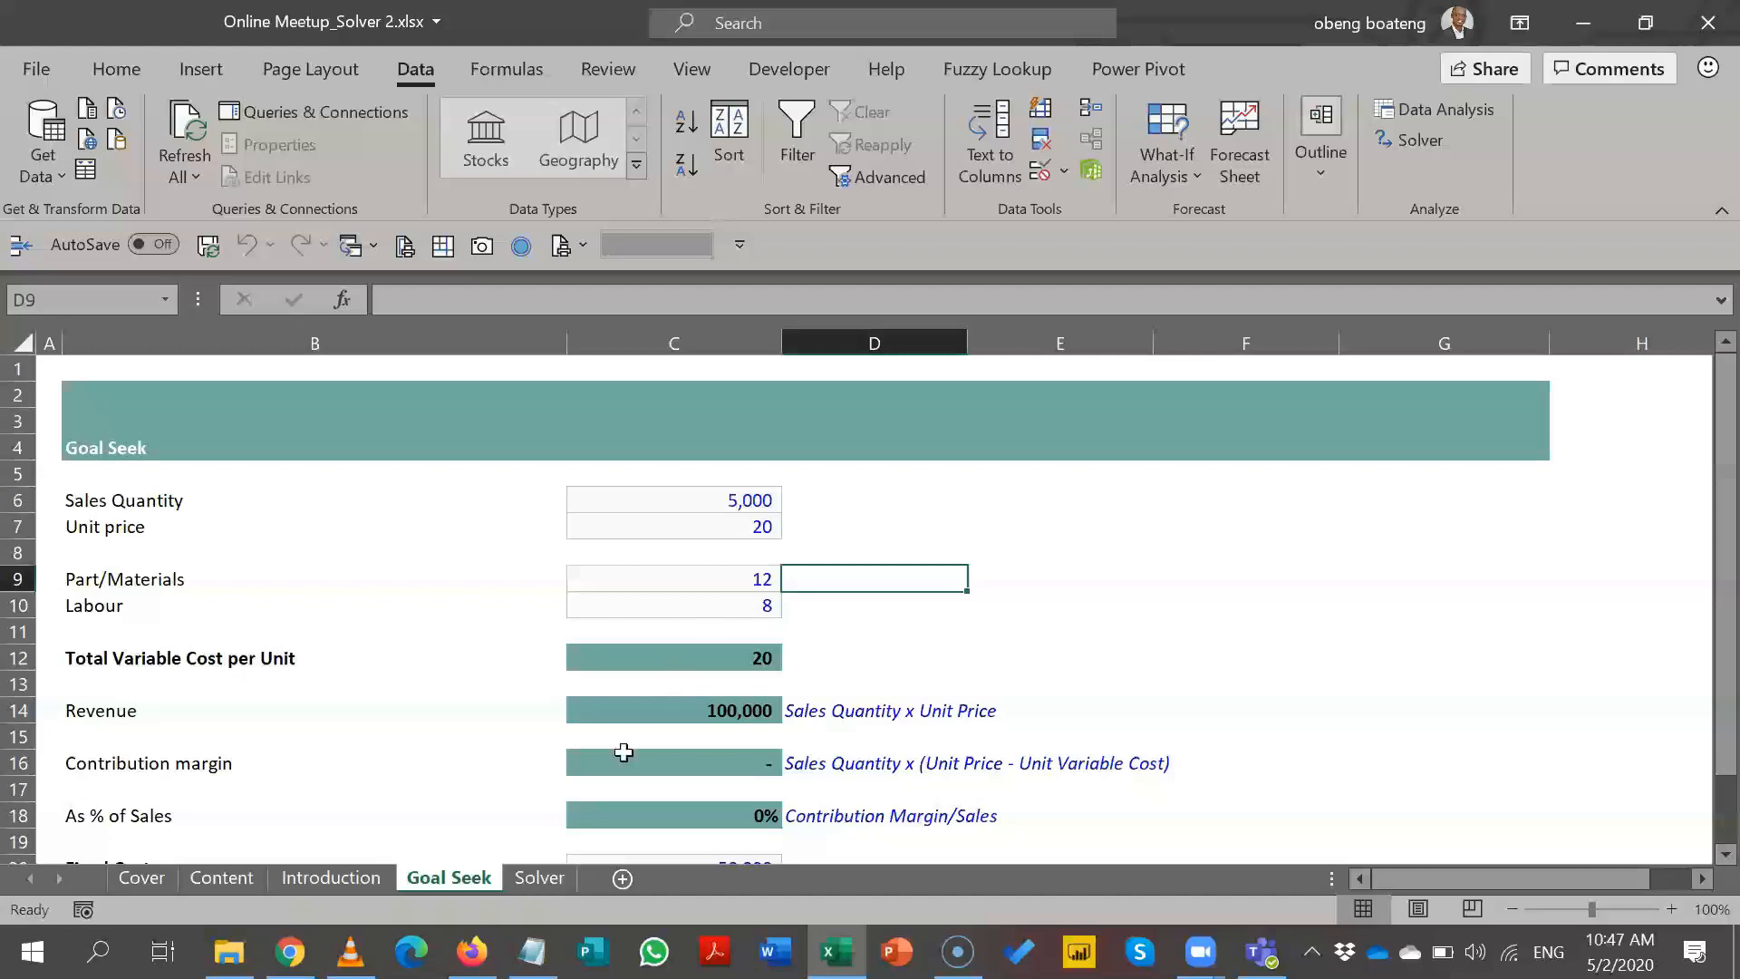
- Return to the Solver sheet and solve for a value of 0 in I29 with the existing profit constraints
left_click(541, 876)
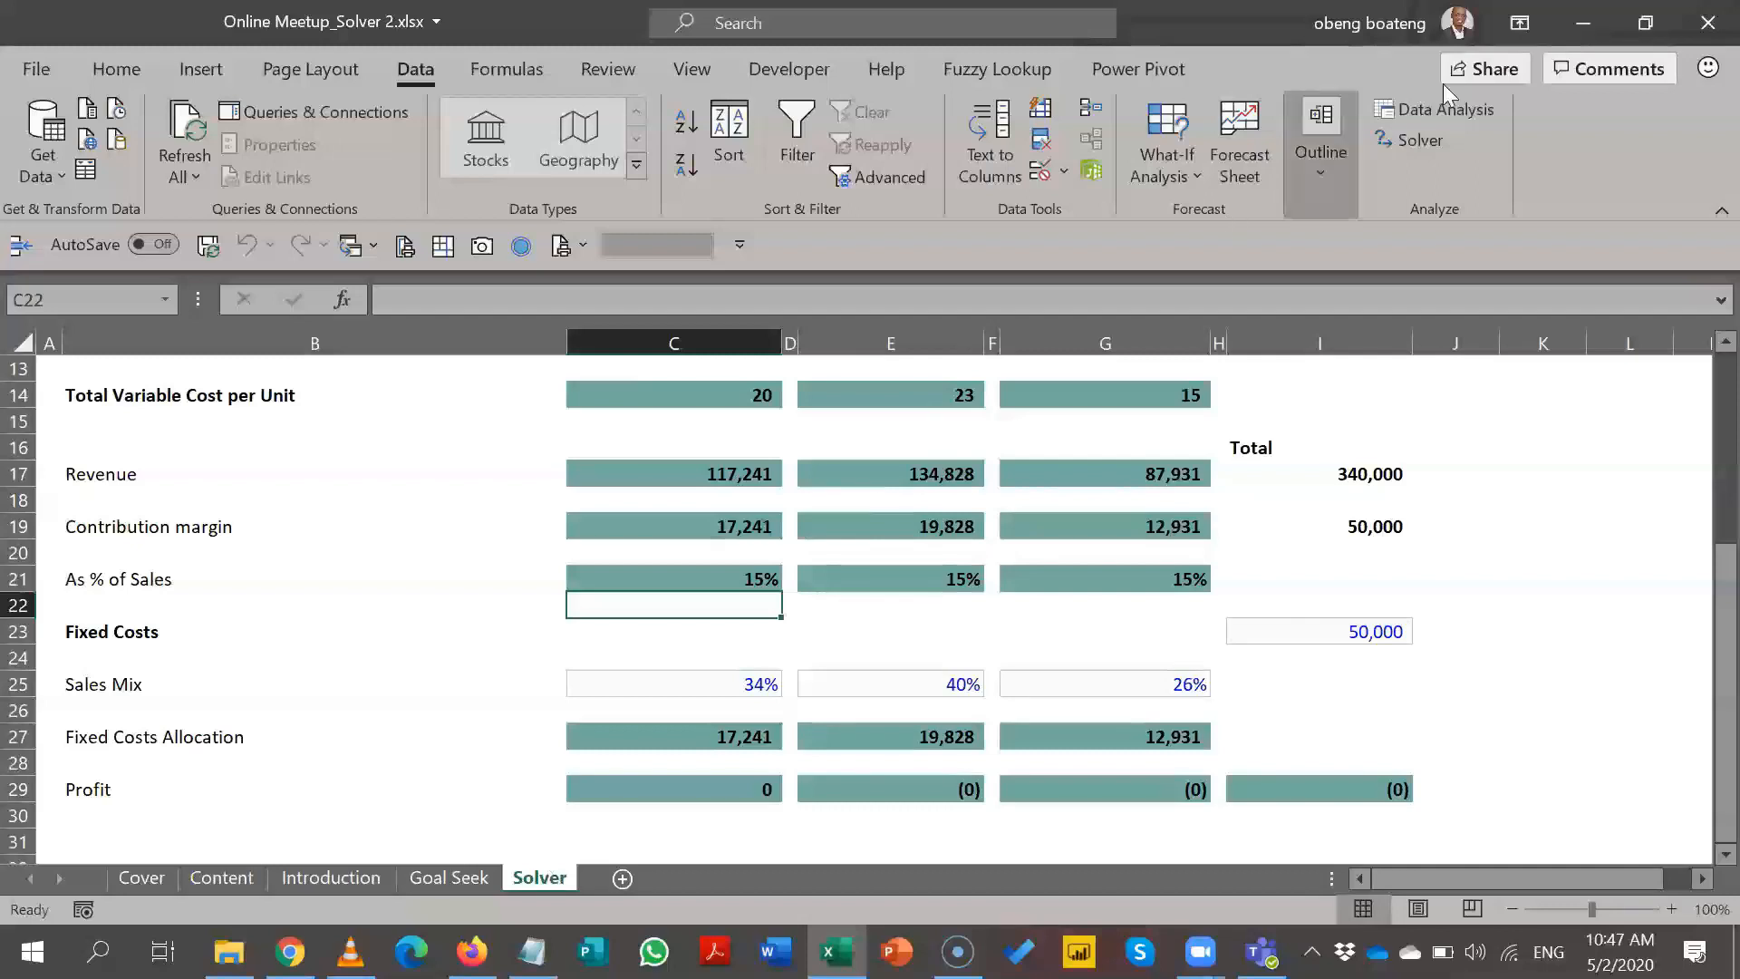
left_click(1419, 140)
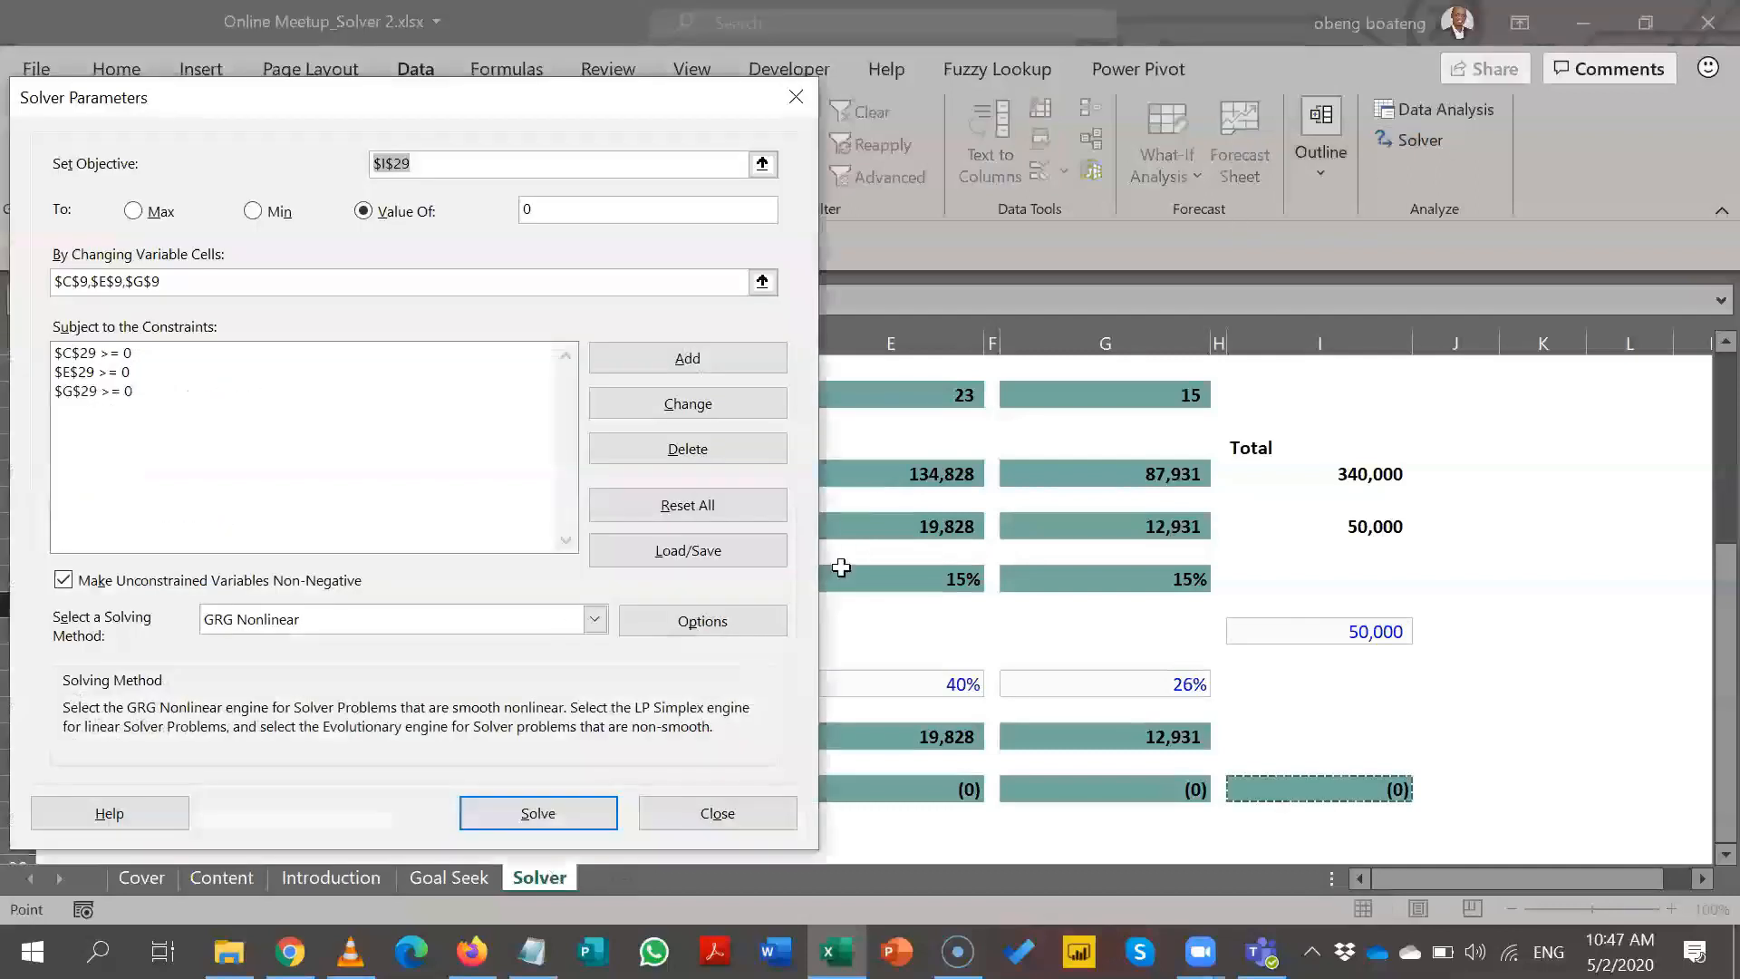
left_click(565, 825)
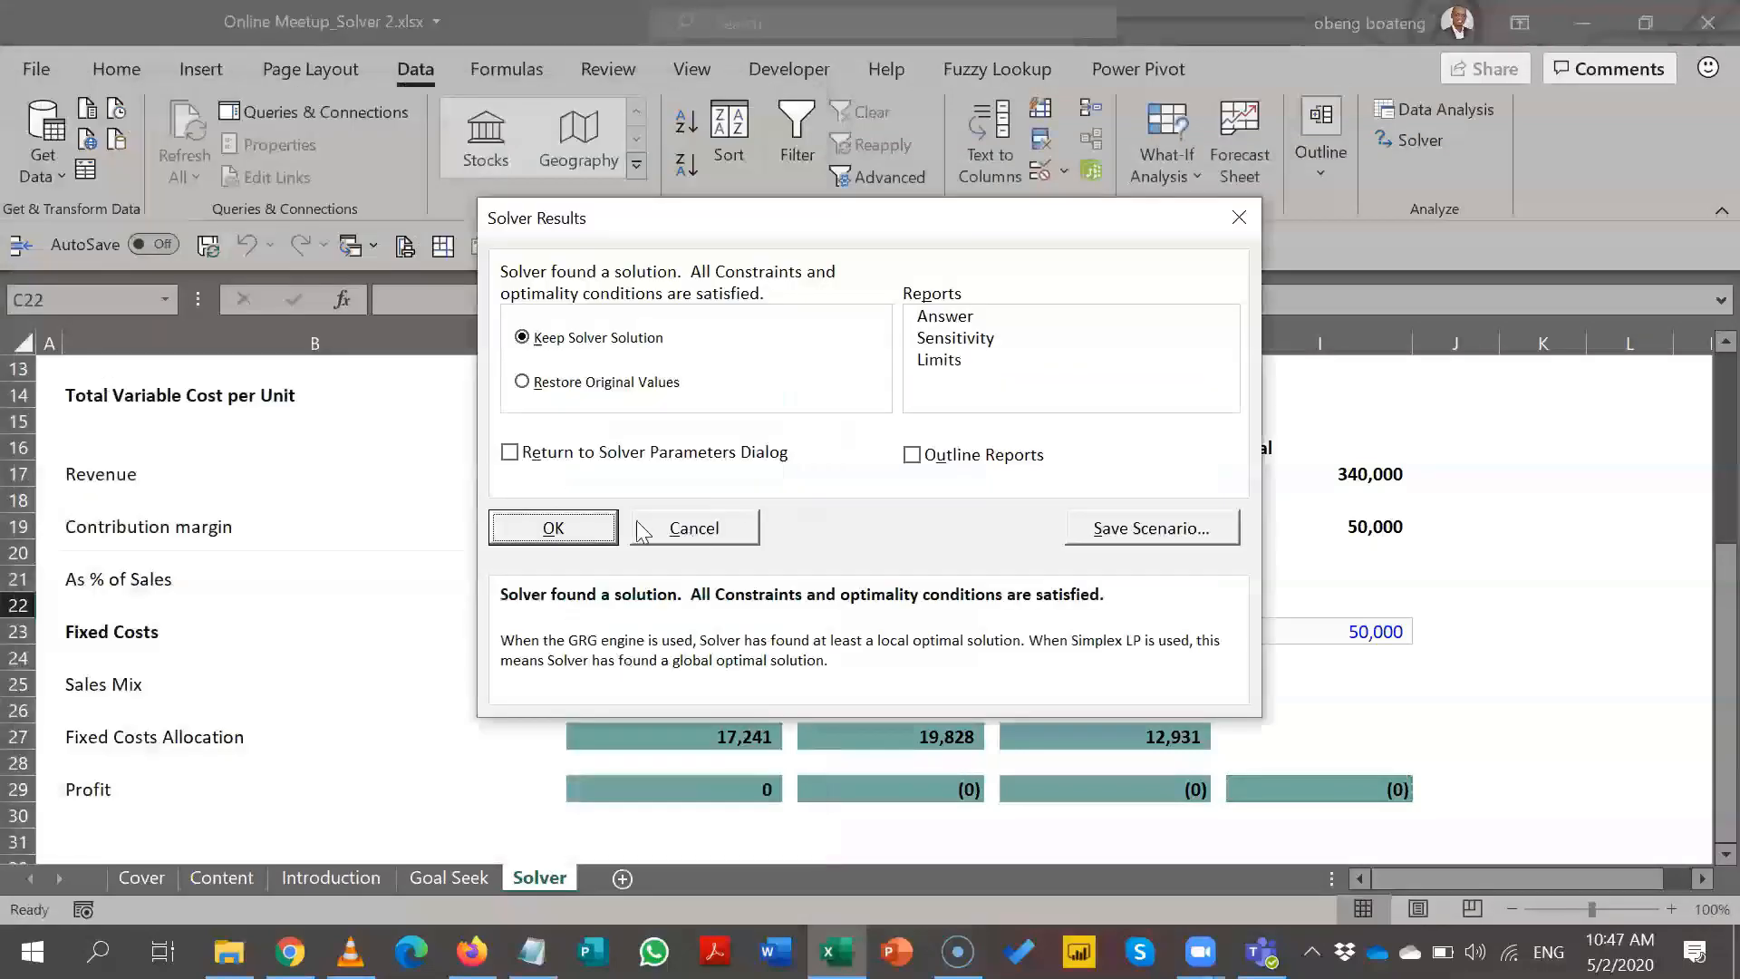